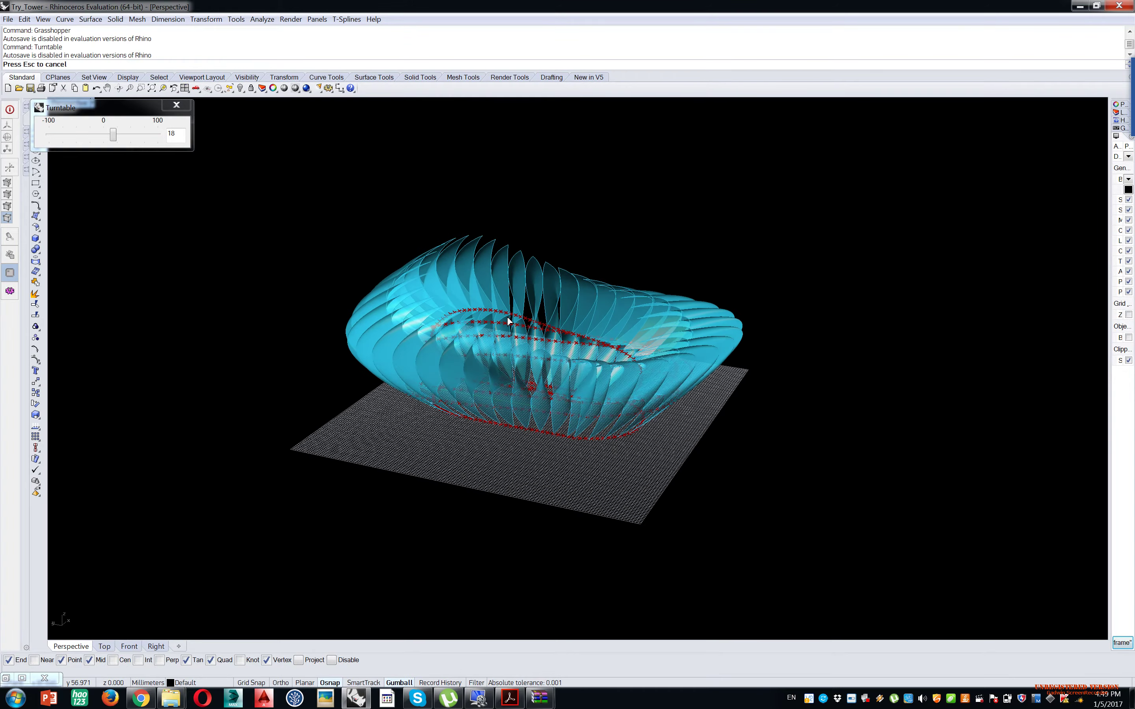
# - Close the Turntable control and arrange the Rhino and Grasshopper windows side by side, each filling half the screen
pyautogui.click(180, 107)
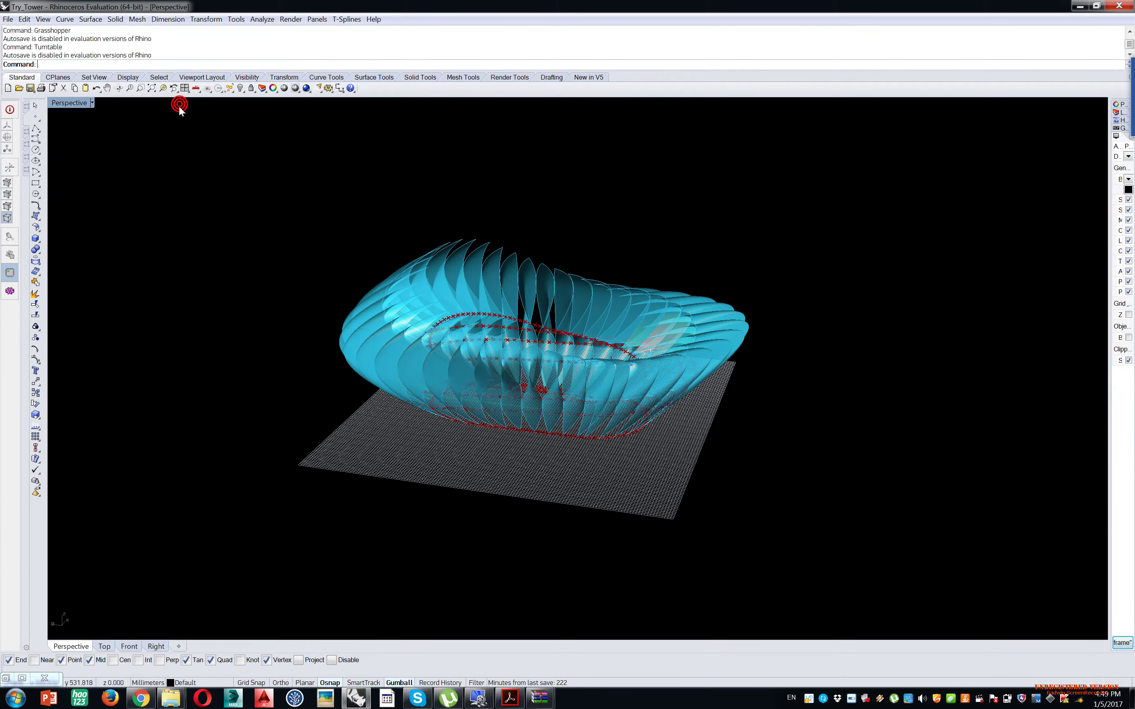
pyautogui.moveTo(667, 369); pyautogui.dragTo(528, 297, button='right')
pyautogui.scroll(4, 528, 298)
pyautogui.moveTo(610, 309); pyautogui.dragTo(540, 300, button='right')
pyautogui.scroll(-2, 540, 299)
pyautogui.moveTo(523, 9); pyautogui.dragTo(0, 147)
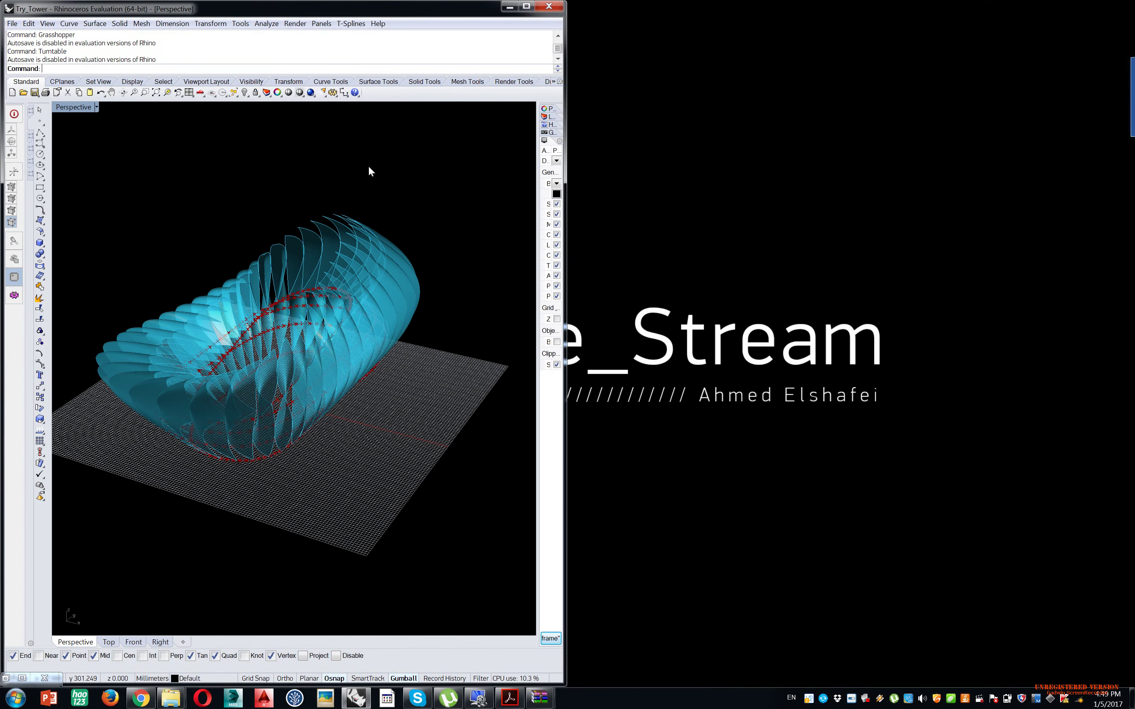
pyautogui.click(5, 678)
pyautogui.moveTo(229, 49); pyautogui.dragTo(1133, 300)
# - Set the Perspective viewport background to Use Application Settings
pyautogui.click(556, 193)
pyautogui.click(606, 134)
pyautogui.click(557, 183)
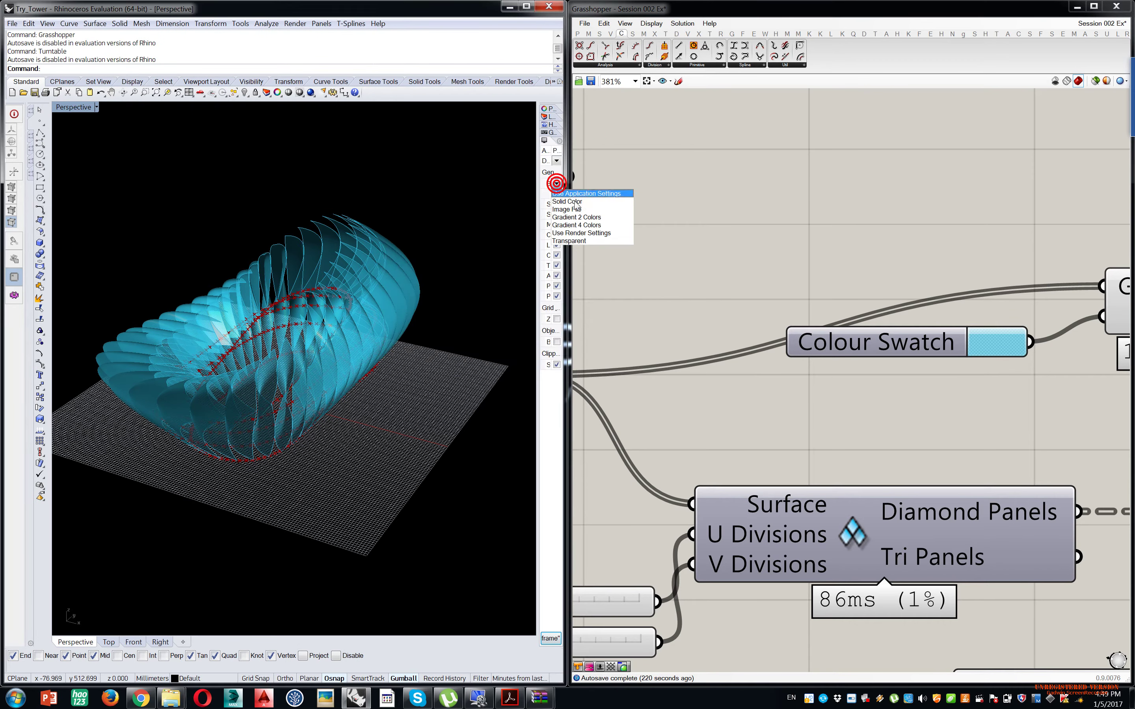
pyautogui.click(572, 193)
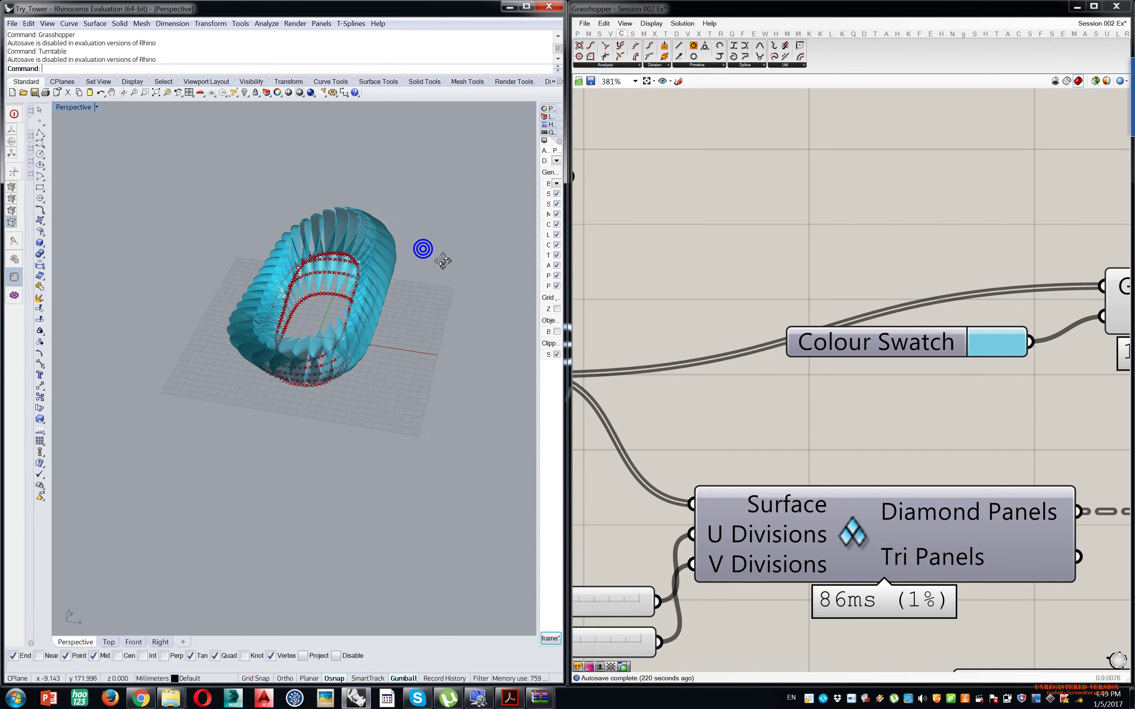
# - Hide the preview of the component group that contains the colour swatch, geometry shader, panelling and panel frame components
pyautogui.scroll(-5, 839, 244)
pyautogui.scroll(-4, 866, 244)
pyautogui.moveTo(1043, 182); pyautogui.dragTo(718, 357)
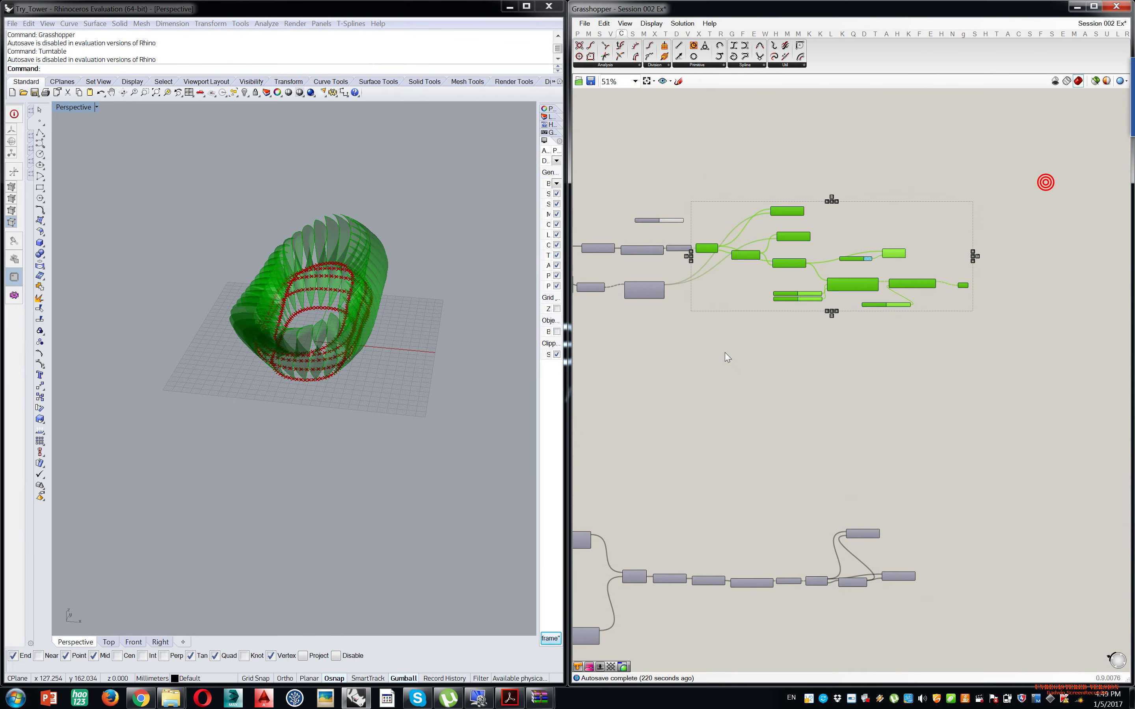
pyautogui.press('space')
pyautogui.click(750, 327)
pyautogui.click(703, 125)
pyautogui.moveTo(278, 285); pyautogui.dragTo(357, 317, button='right')
pyautogui.scroll(5, 263, 357)
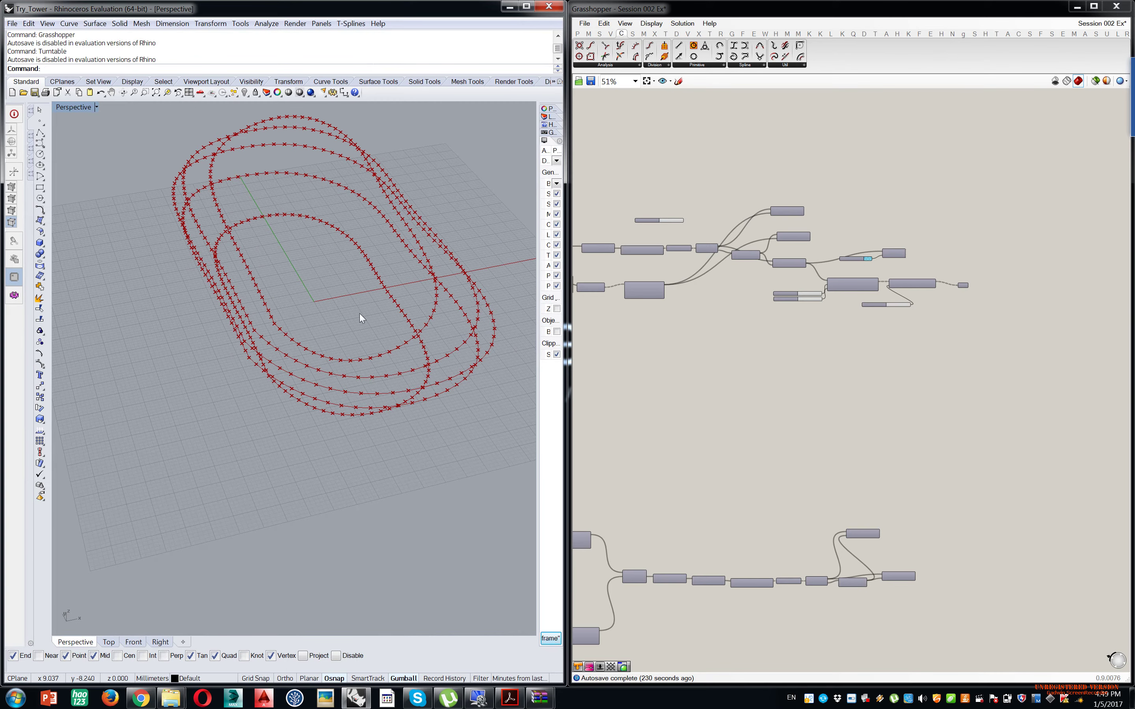
# - Turn on the preview of the Diamond Panels component connected directly to the Loft with the 12 and 69 division sliders
pyautogui.scroll(-5, 712, 289)
pyautogui.moveTo(712, 289); pyautogui.dragTo(909, 283, button='right')
pyautogui.moveTo(747, 270); pyautogui.dragTo(826, 310, button='right')
pyautogui.scroll(4, 844, 333)
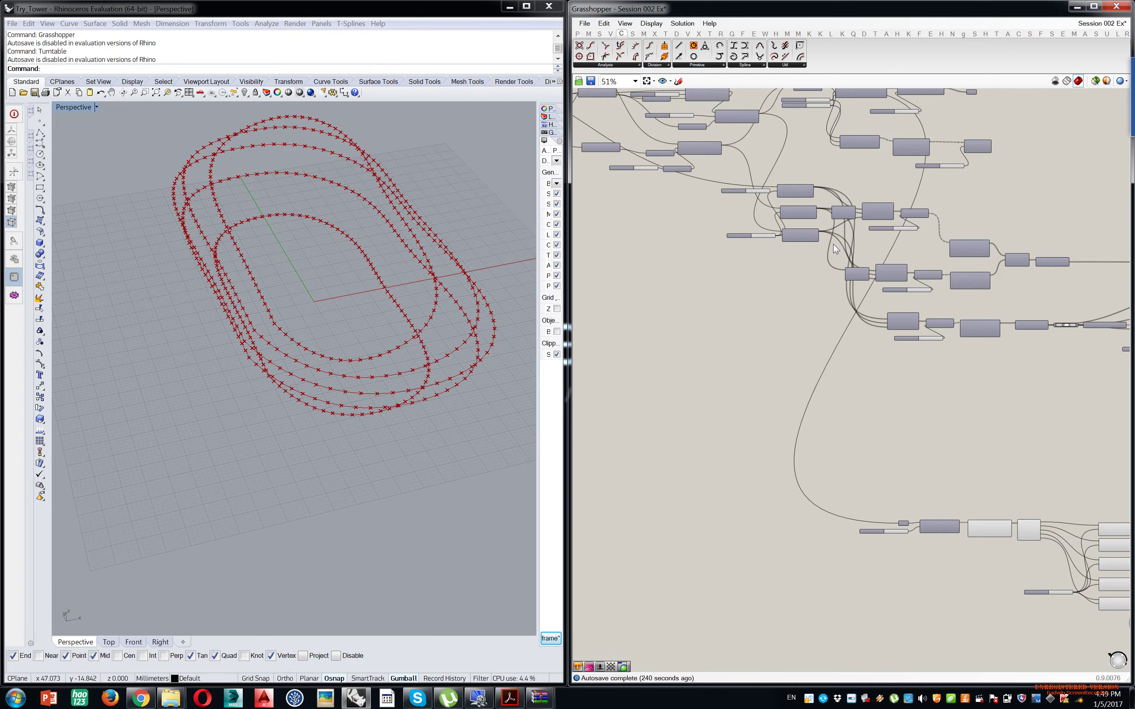
pyautogui.scroll(4, 833, 244)
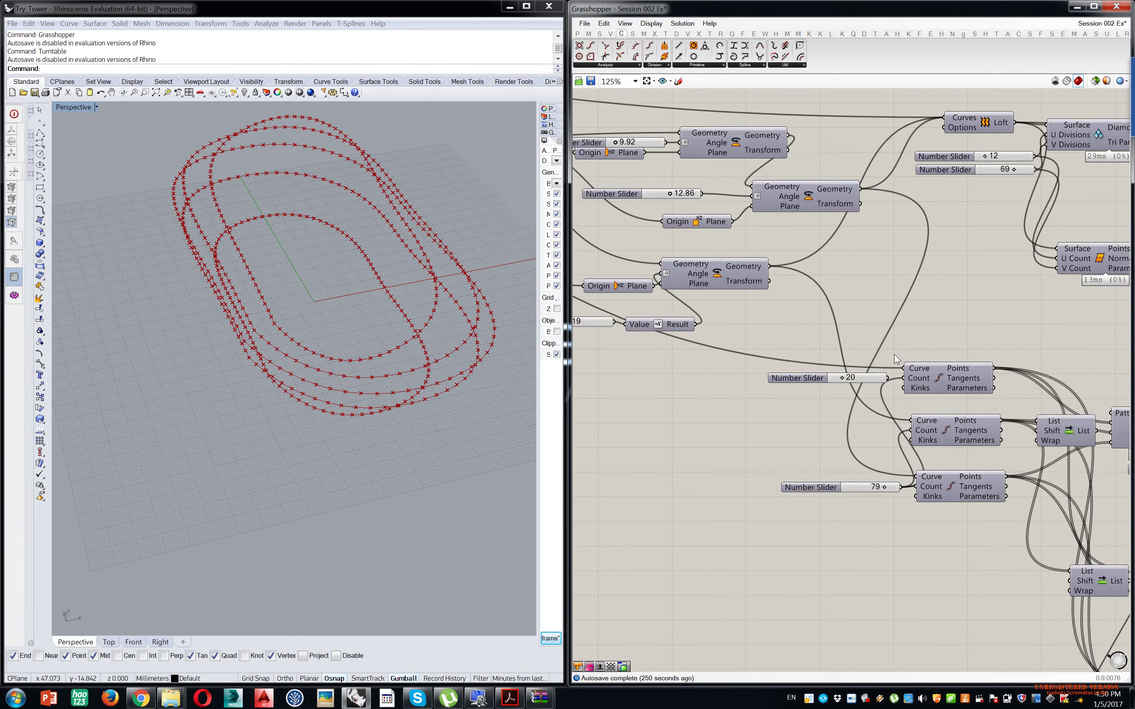
pyautogui.moveTo(977, 245); pyautogui.dragTo(876, 271, button='right')
pyautogui.click(1010, 156)
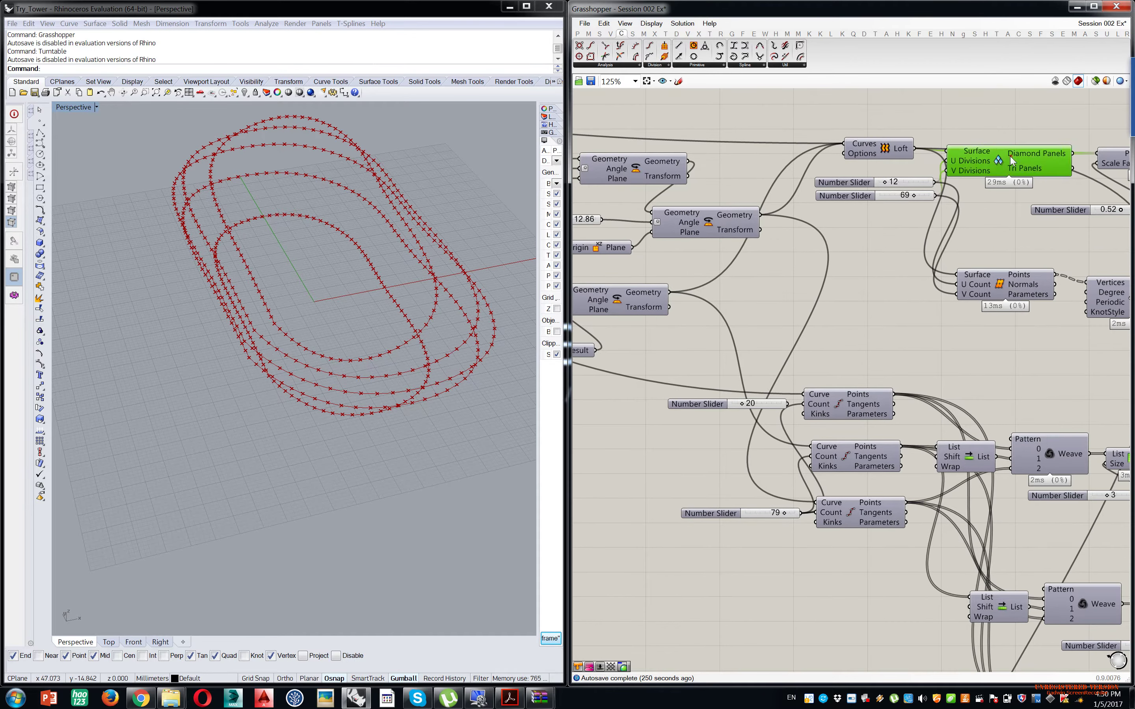
pyautogui.middleClick(1011, 162)
pyautogui.click(1025, 144)
pyautogui.click(975, 139)
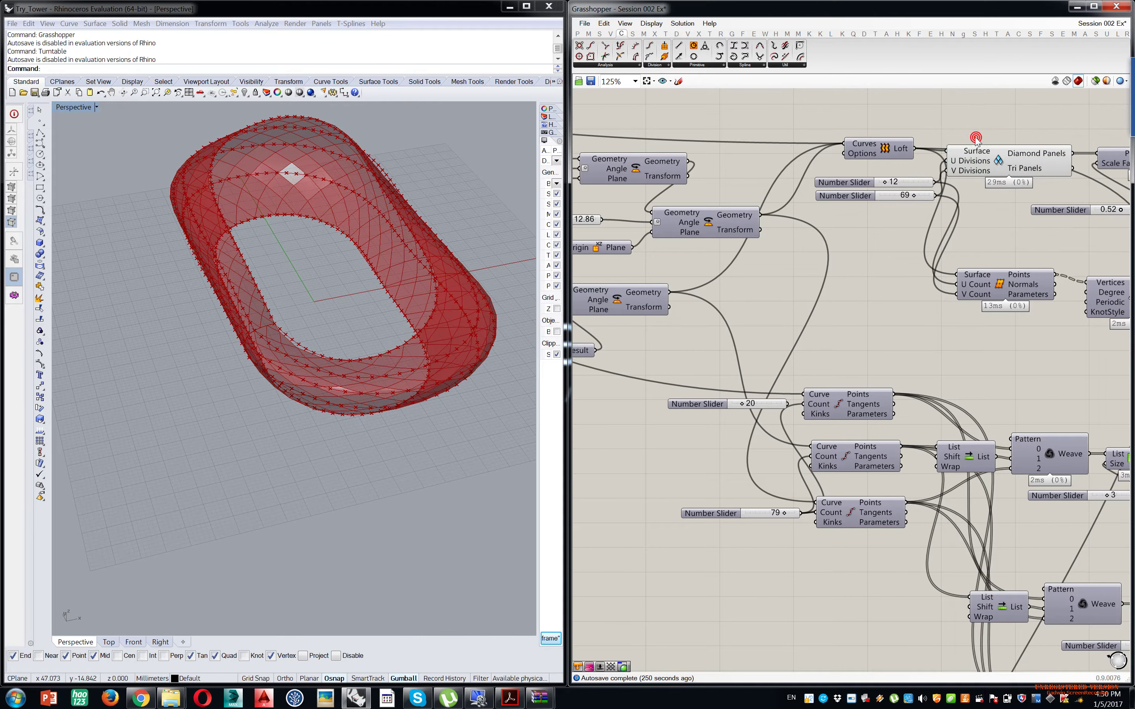
# - Turn the preview of the Diamond Panels component after the Loft off again
pyautogui.click(982, 162)
pyautogui.middleClick(981, 162)
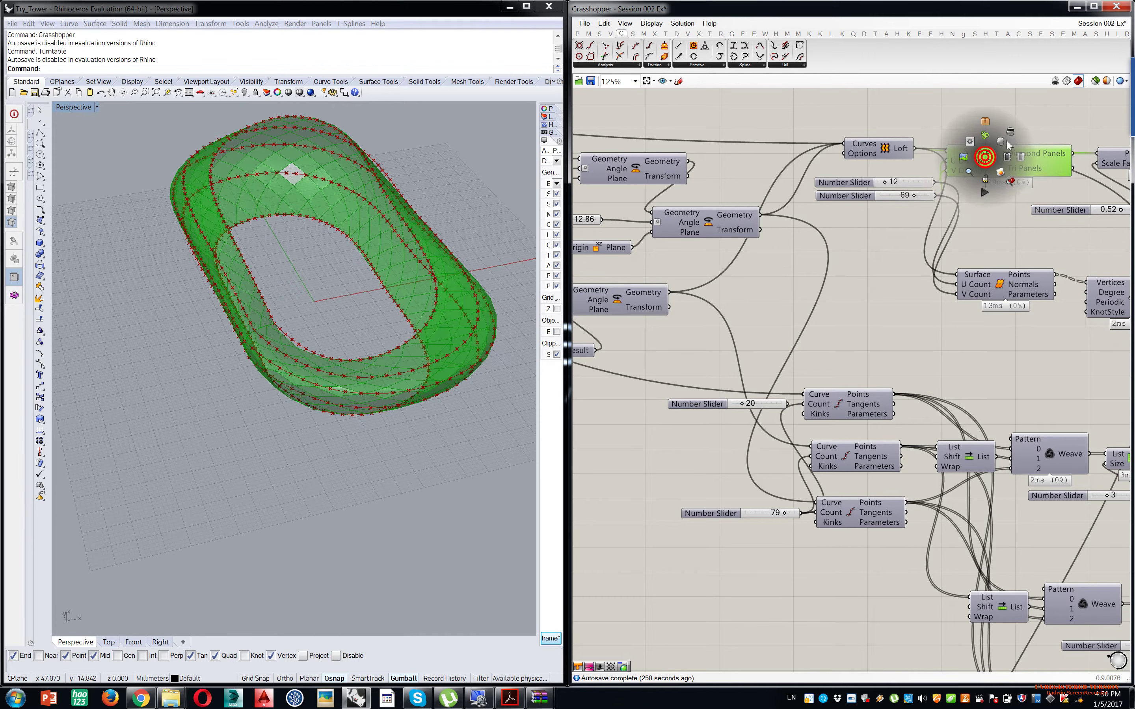
pyautogui.click(1009, 133)
# - Hide the preview of all components in the definition so that no Grasshopper geometry is displayed in the viewport
pyautogui.scroll(-4, 994, 235)
pyautogui.scroll(-2, 994, 235)
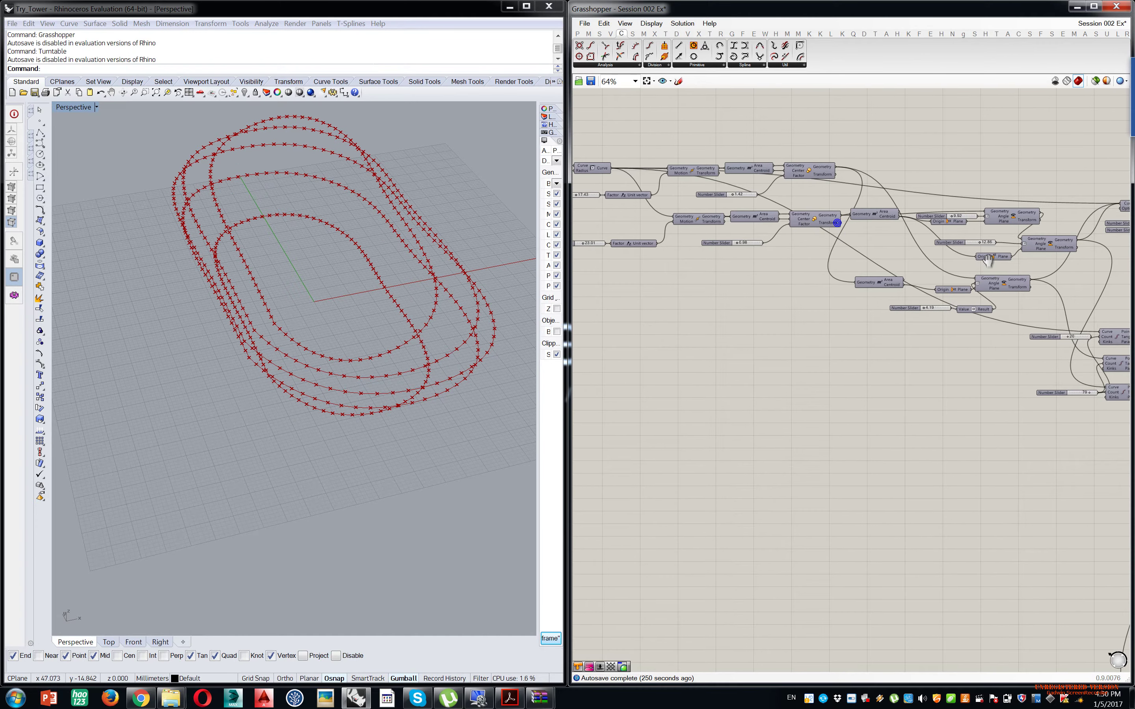
pyautogui.moveTo(836, 223); pyautogui.dragTo(901, 266, button='right')
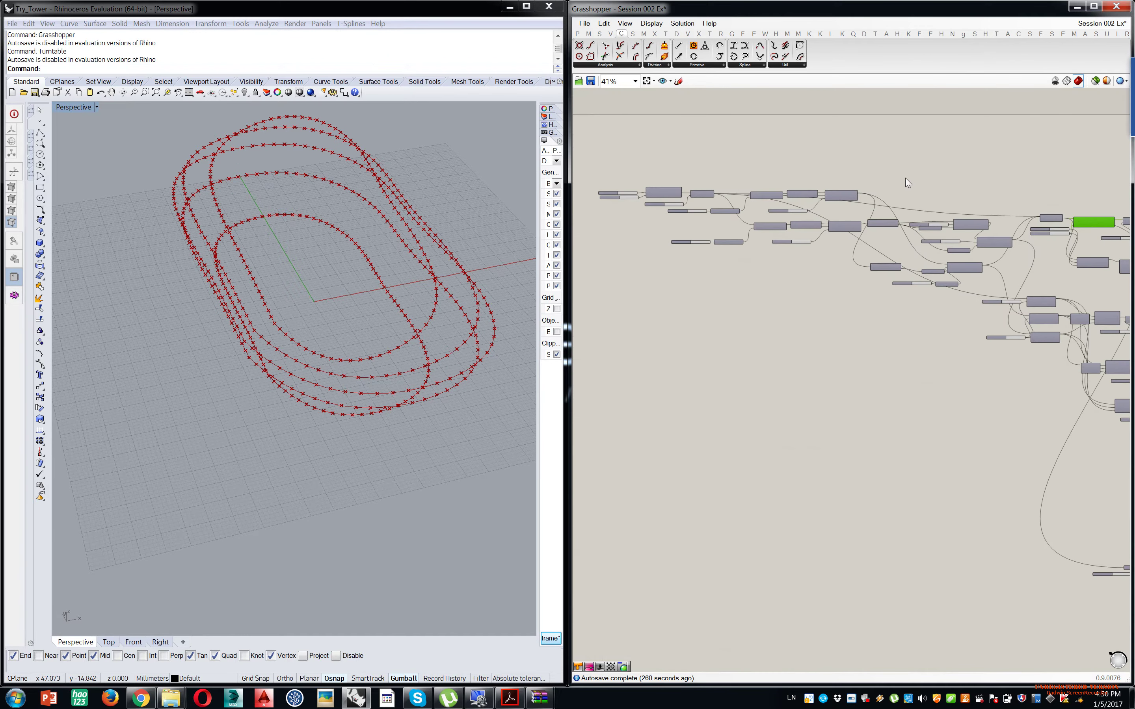
pyautogui.moveTo(899, 271)
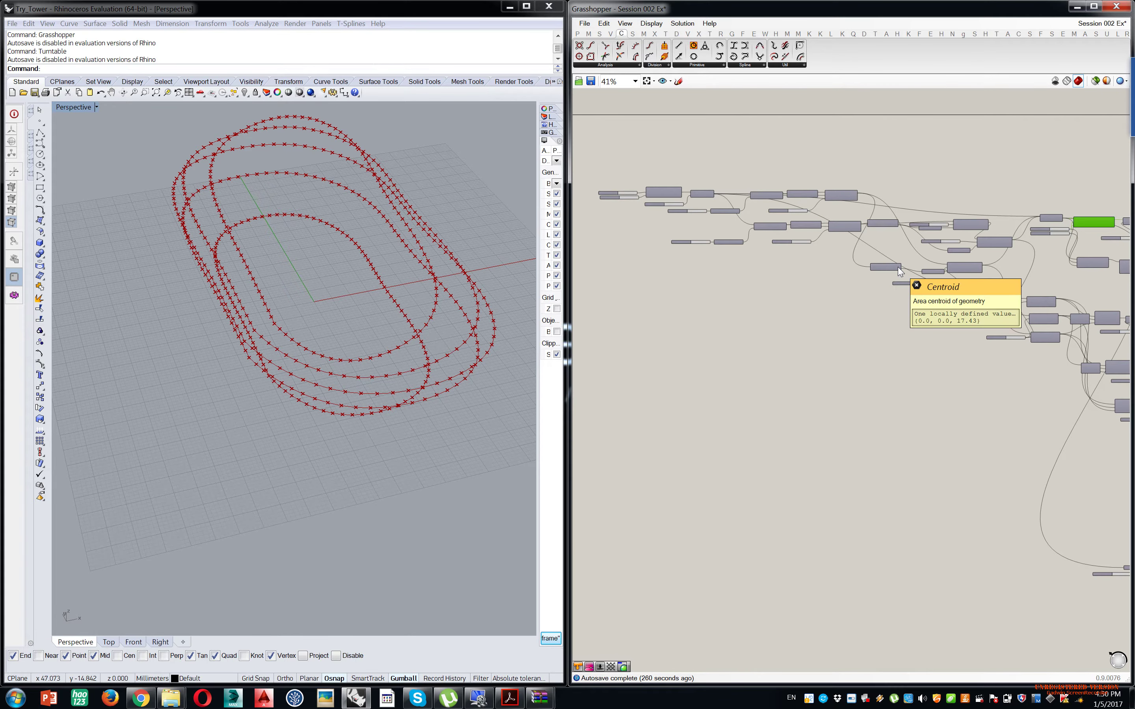
pyautogui.moveTo(937, 334); pyautogui.dragTo(902, 220, button='right')
pyautogui.scroll(-4, 902, 220)
pyautogui.moveTo(1004, 341); pyautogui.dragTo(871, 286, button='right')
pyautogui.scroll(-3, 1053, 239)
pyautogui.moveTo(1057, 222); pyautogui.dragTo(656, 461)
pyautogui.middleClick(843, 374)
pyautogui.click(868, 355)
pyautogui.click(915, 415)
pyautogui.scroll(3, 912, 364)
pyautogui.moveTo(1077, 341); pyautogui.dragTo(690, 491)
pyautogui.click(1114, 361)
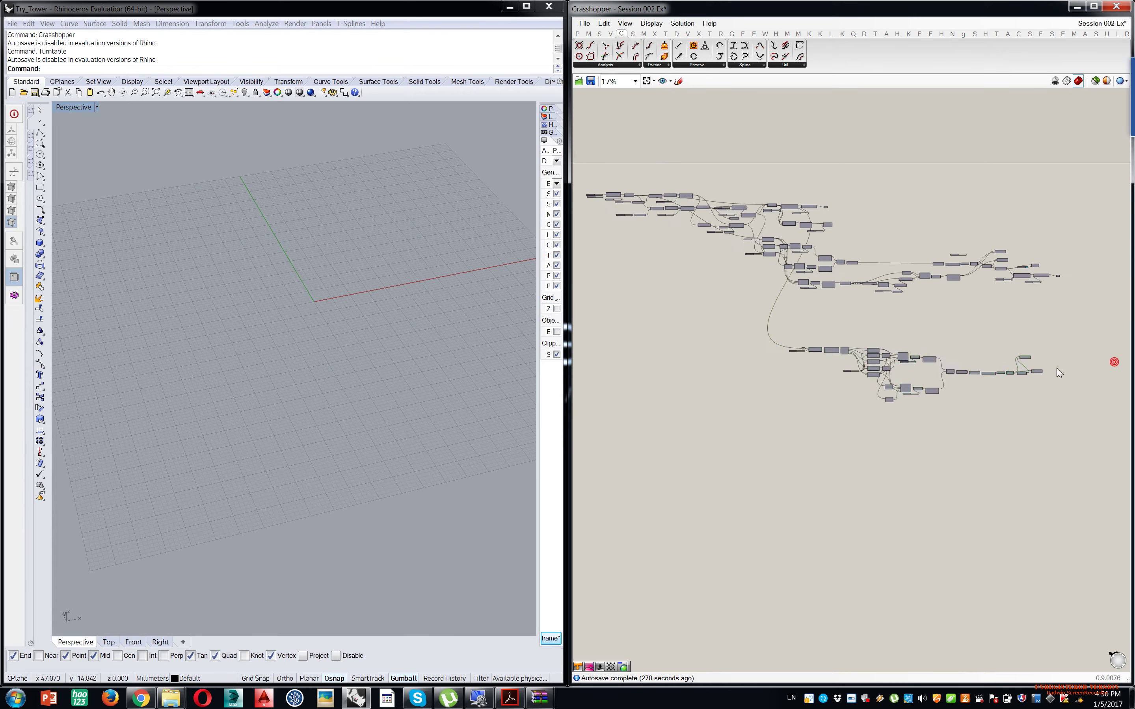
# - Turn on the preview of the lower two-curve Surface component at the end of the flipped-curve chain and examine its geometry
pyautogui.scroll(8, 1041, 371)
pyautogui.click(989, 377)
pyautogui.middleClick(1008, 378)
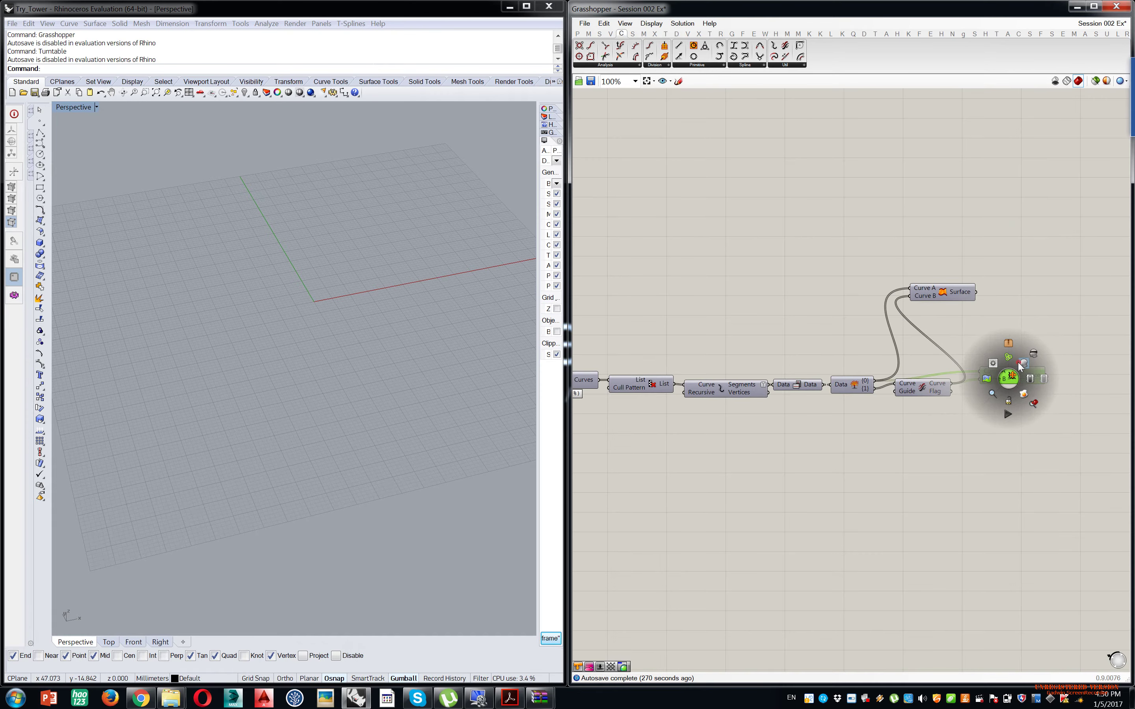
pyautogui.click(988, 316)
pyautogui.scroll(-5, 391, 414)
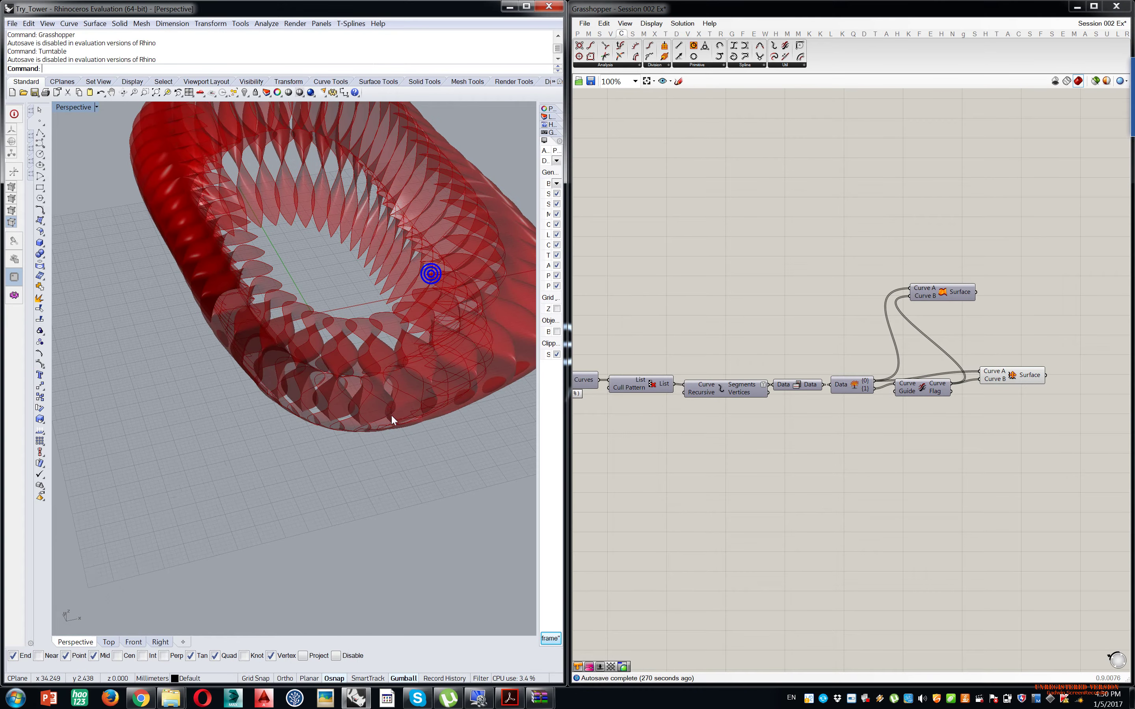
pyautogui.moveTo(406, 421); pyautogui.dragTo(373, 386, button='right')
# - Hide the lower Surface component and preview the upper two-curve Surface component instead, examining its fins
pyautogui.click(1024, 382)
pyautogui.middleClick(1022, 380)
pyautogui.click(1044, 358)
pyautogui.click(930, 290)
pyautogui.middleClick(929, 288)
pyautogui.click(946, 271)
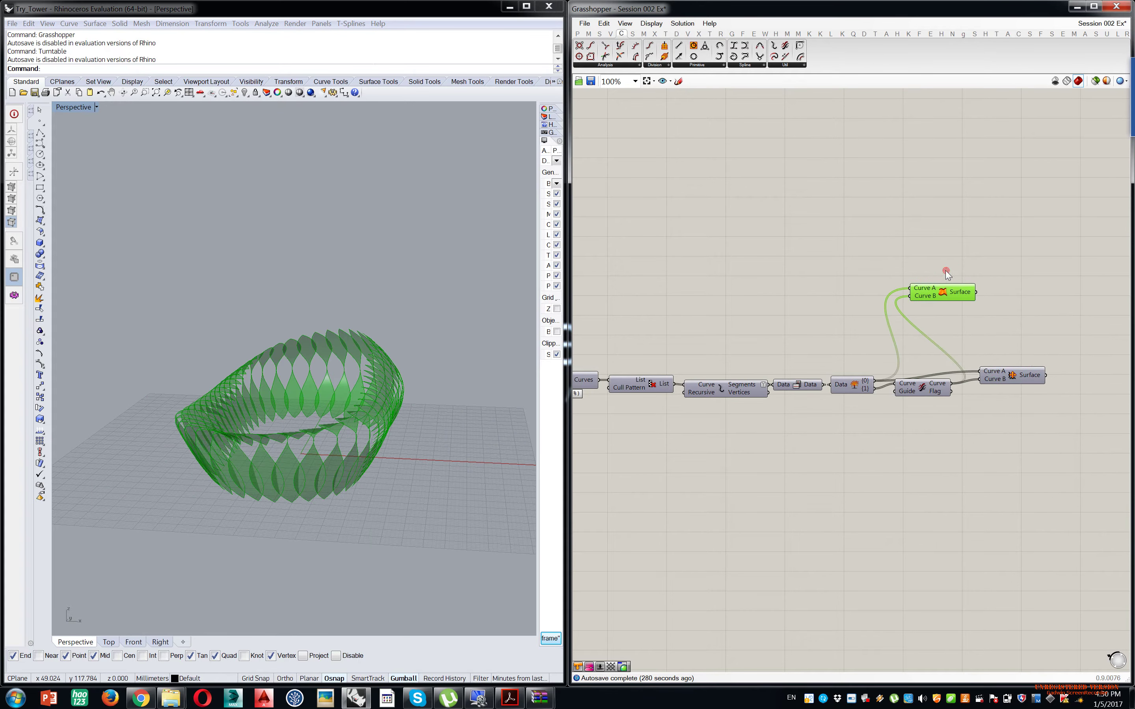
pyautogui.moveTo(362, 347); pyautogui.dragTo(439, 411, button='right')
# - Hide the upper Surface component and preview the geometry container connected to the Panel Frame output
pyautogui.middleClick(943, 295)
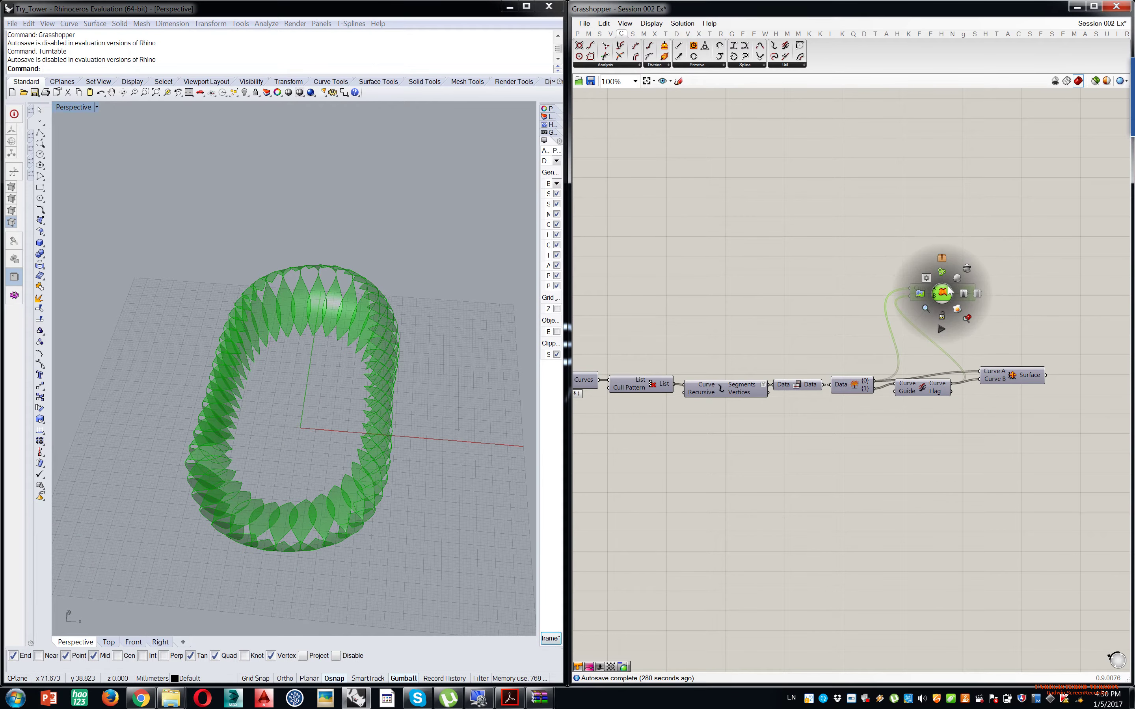
pyautogui.click(968, 266)
pyautogui.scroll(-5, 898, 352)
pyautogui.moveTo(960, 182); pyautogui.dragTo(885, 364, button='right')
pyautogui.scroll(5, 911, 315)
pyautogui.scroll(4, 913, 317)
pyautogui.moveTo(790, 362); pyautogui.dragTo(768, 389, button='right')
pyautogui.middleClick(952, 375)
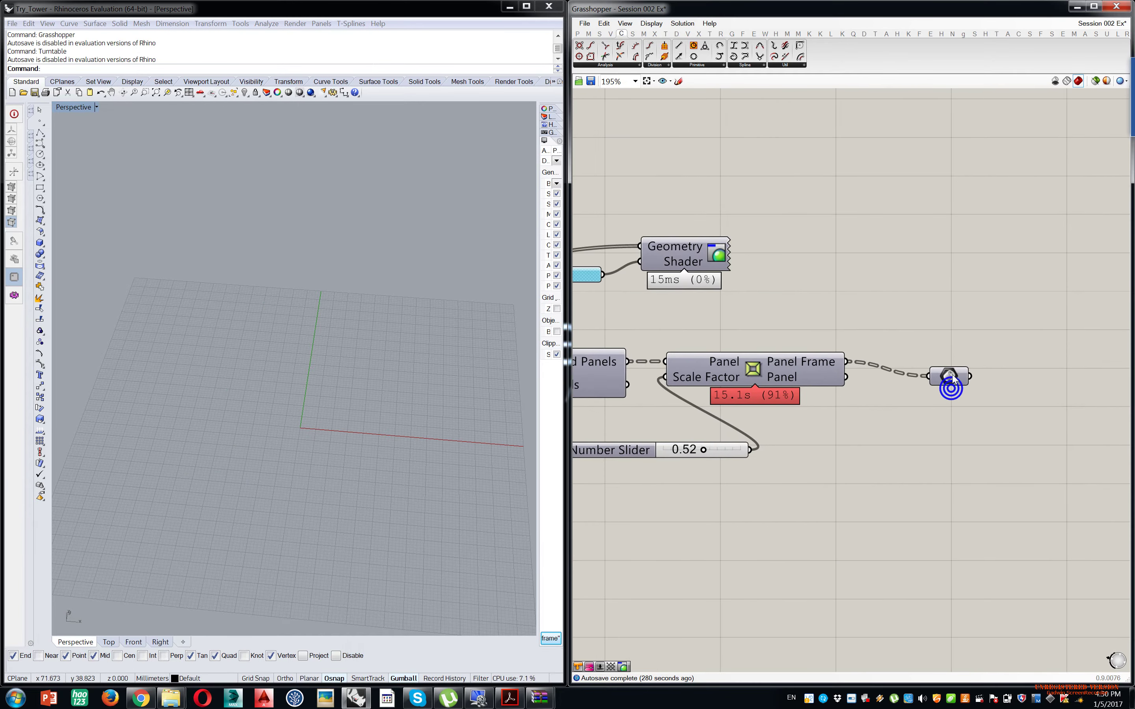
pyautogui.click(968, 360)
pyautogui.moveTo(282, 335); pyautogui.dragTo(332, 346, button='right')
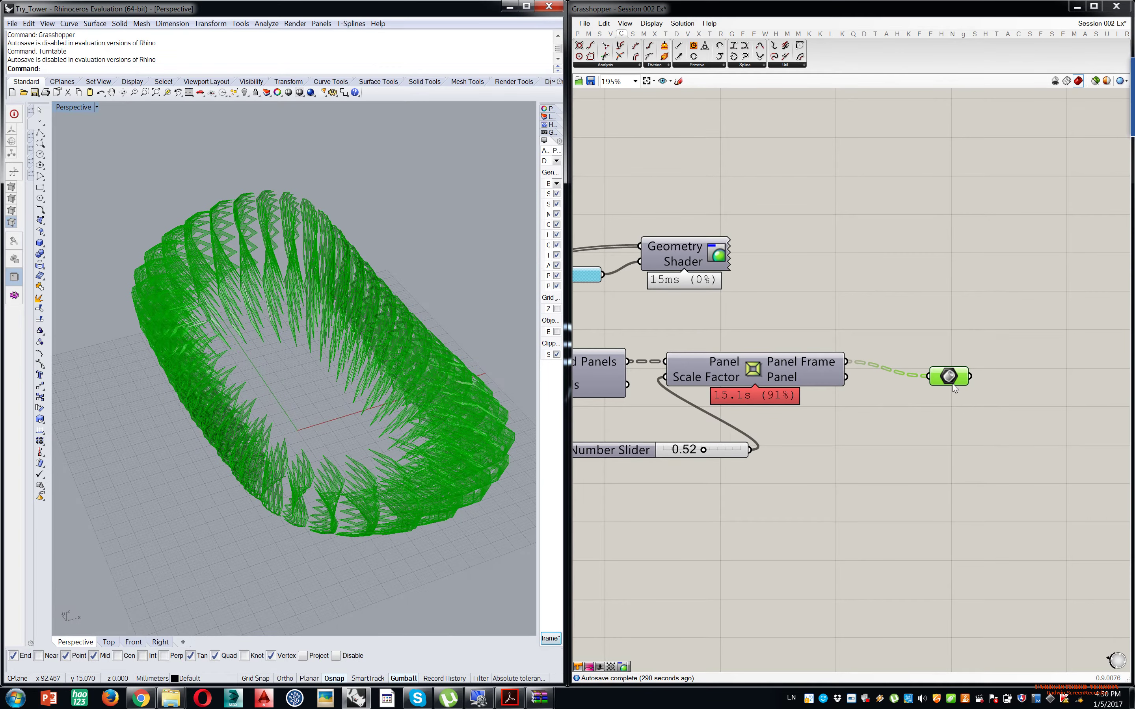
# - Hide the panel frame geometry and preview the Loft surface, examining its form from several sides
pyautogui.middleClick(952, 382)
pyautogui.click(978, 359)
pyautogui.scroll(-10, 819, 526)
pyautogui.scroll(-2, 774, 422)
pyautogui.moveTo(764, 438); pyautogui.dragTo(943, 277, button='right')
pyautogui.moveTo(712, 392); pyautogui.dragTo(848, 436, button='right')
pyautogui.moveTo(703, 370); pyautogui.dragTo(830, 535, button='right')
pyautogui.scroll(1, 700, 330)
pyautogui.scroll(4, 716, 225)
pyautogui.middleClick(1017, 363)
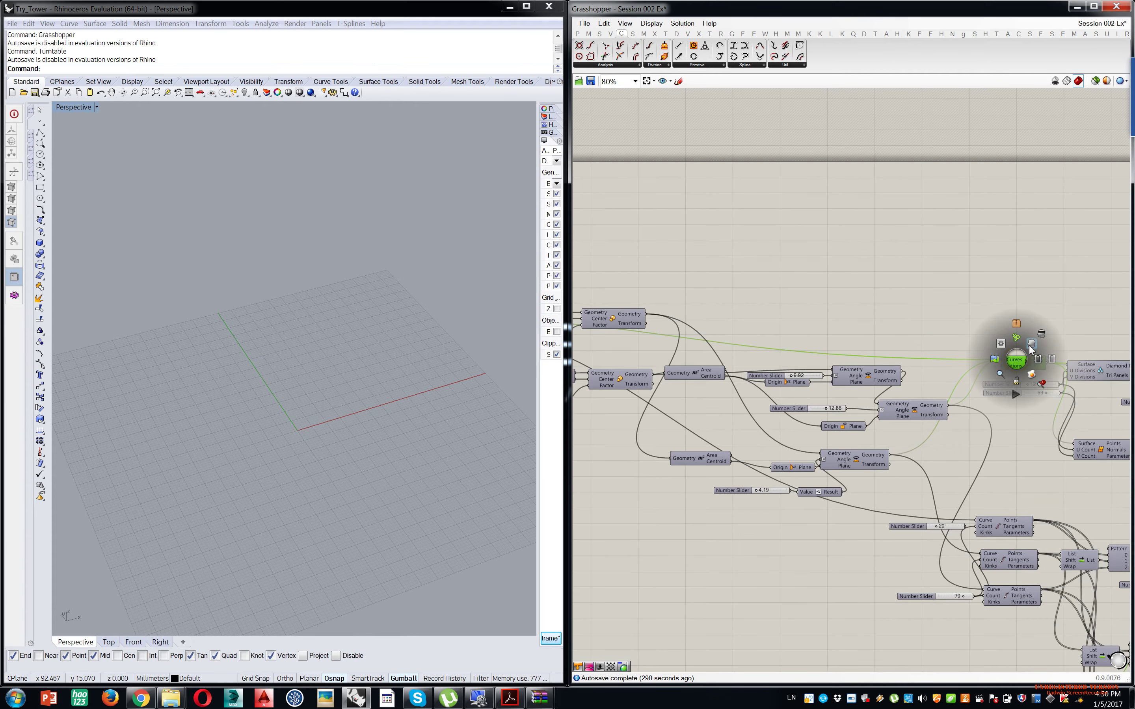
pyautogui.click(1031, 344)
pyautogui.moveTo(370, 405); pyautogui.dragTo(328, 381, button='right')
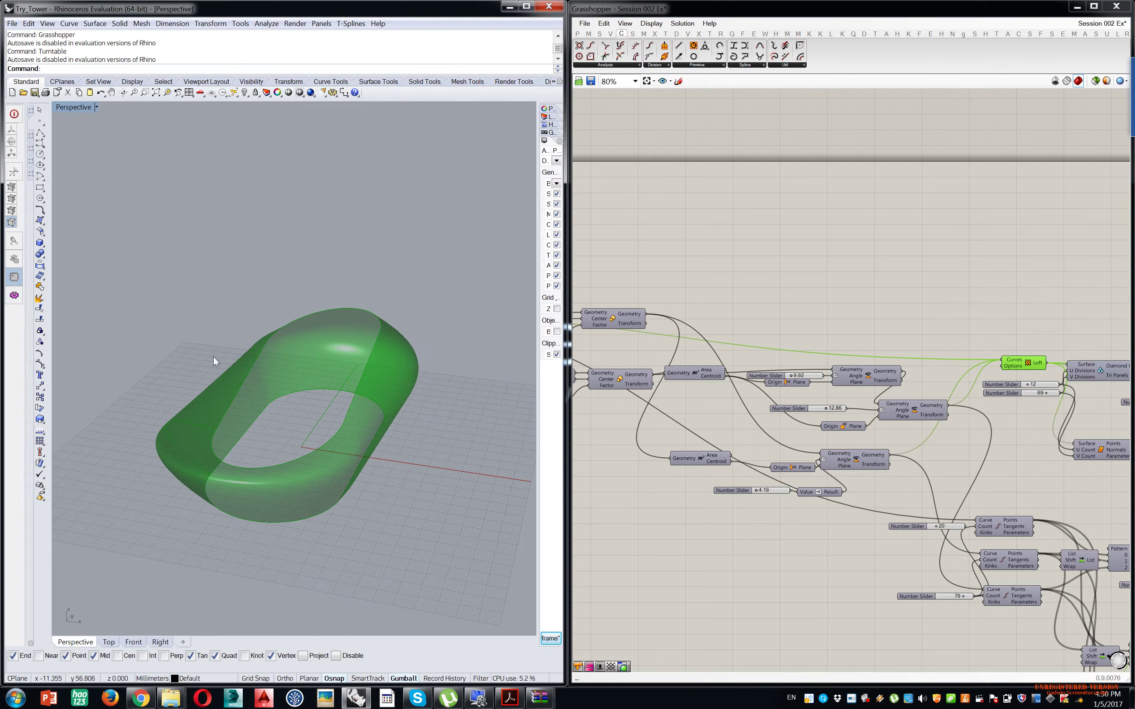
pyautogui.moveTo(220, 404); pyautogui.dragTo(395, 396, button='right')
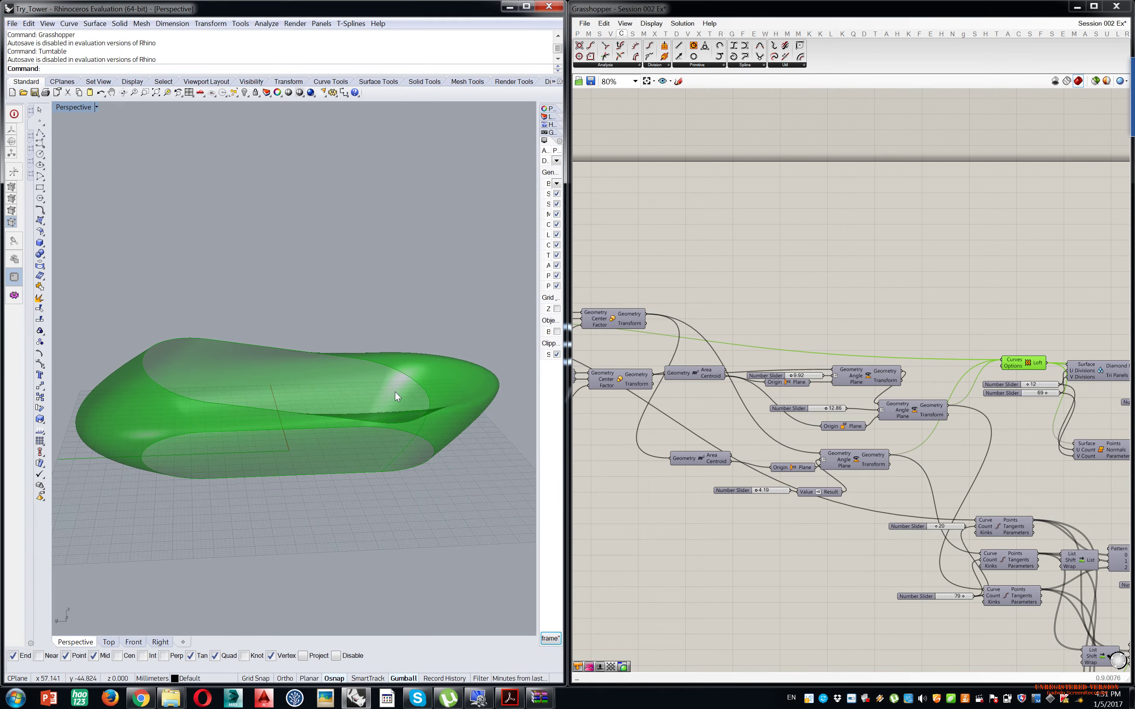
pyautogui.moveTo(398, 387); pyautogui.dragTo(293, 388, button='right')
# - Turn off the preview of the Loft surface
pyautogui.moveTo(849, 311); pyautogui.dragTo(875, 263, button='right')
pyautogui.scroll(-5, 876, 264)
pyautogui.moveTo(1013, 224); pyautogui.dragTo(750, 414)
pyautogui.middleClick(774, 398)
pyautogui.click(780, 313)
# - Preview the base Rectangle component at the start of the definition and examine it in the viewport
pyautogui.scroll(7, 675, 262)
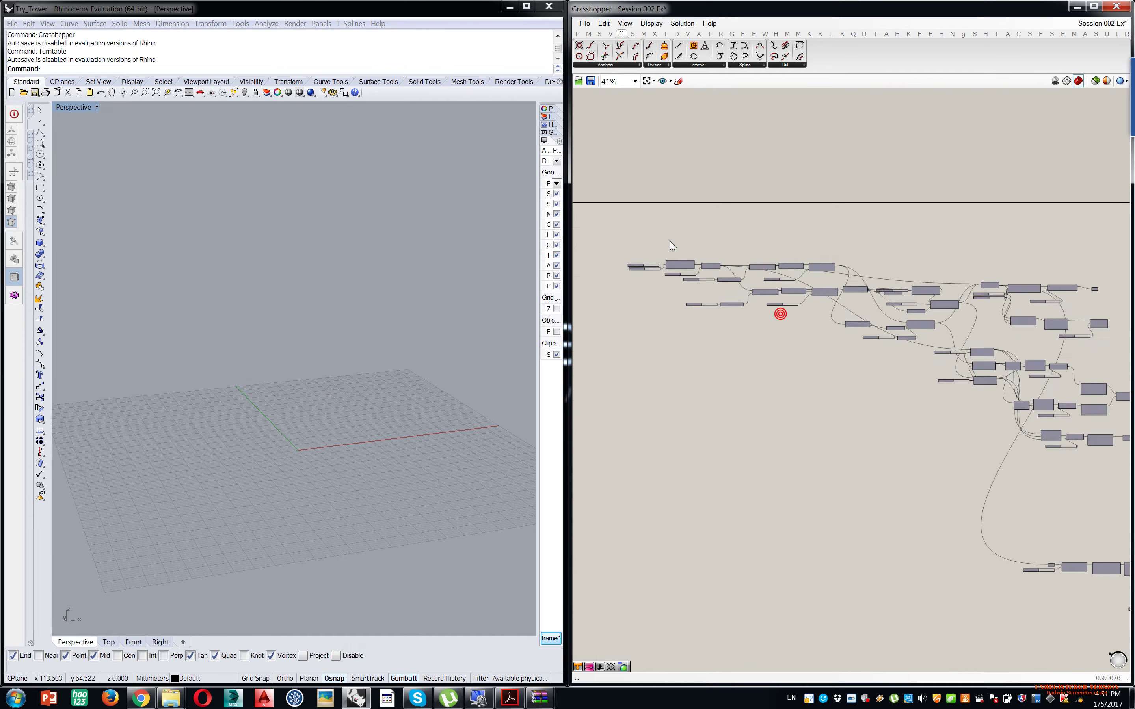
pyautogui.click(686, 292)
pyautogui.middleClick(686, 287)
pyautogui.click(701, 278)
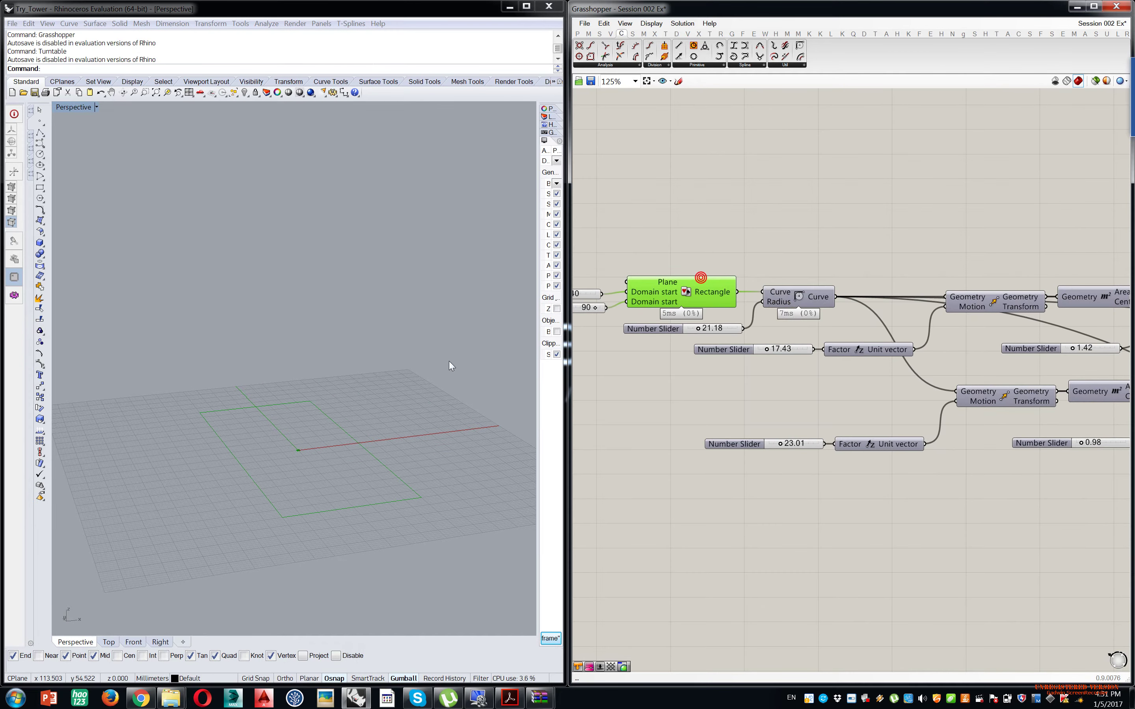
pyautogui.middleClick(691, 292)
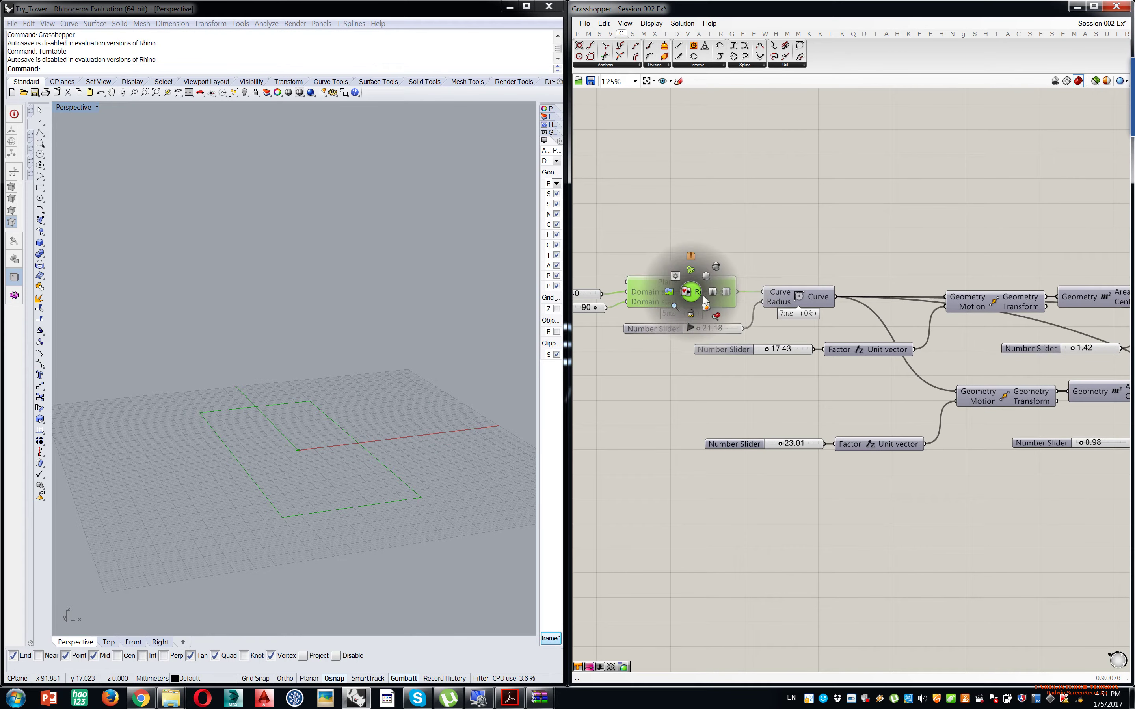
pyautogui.click(716, 318)
pyautogui.scroll(-10, 336, 386)
pyautogui.scroll(6, 361, 349)
pyautogui.moveTo(324, 373); pyautogui.dragTo(339, 358, button='right')
pyautogui.click(739, 193)
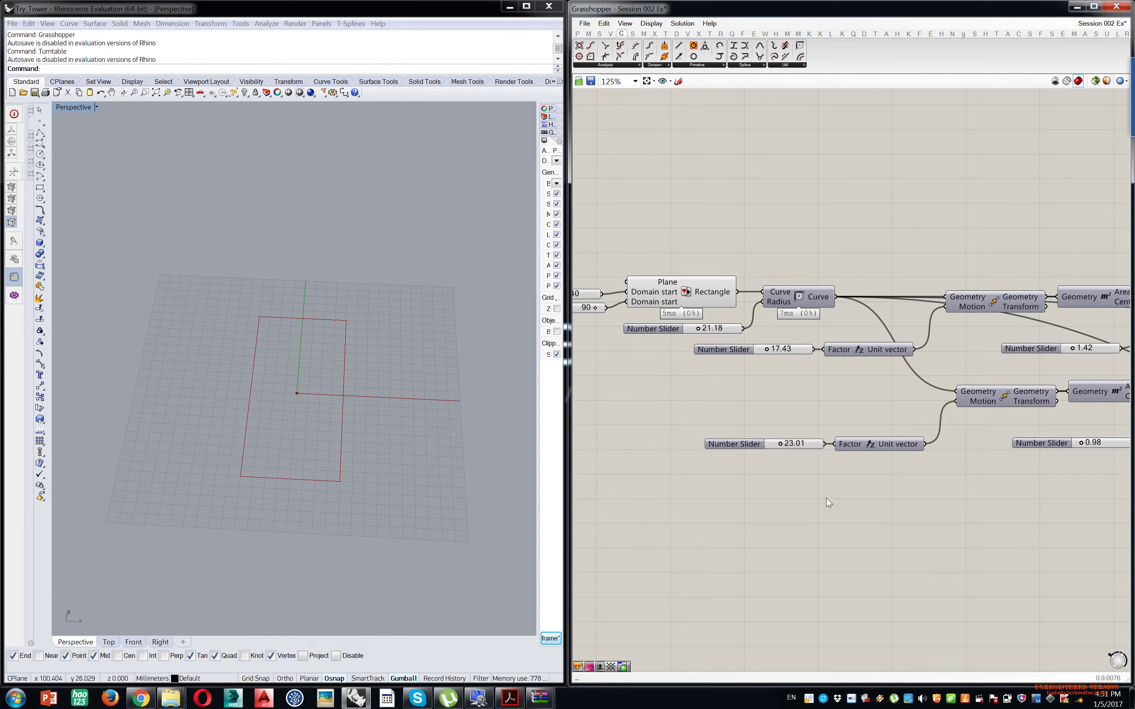
# - Turn off the preview of the base Rectangle component
pyautogui.moveTo(830, 519); pyautogui.dragTo(824, 356, button='right')
pyautogui.scroll(-4, 824, 357)
pyautogui.moveTo(853, 231); pyautogui.dragTo(683, 352)
pyautogui.middleClick(683, 352)
pyautogui.click(709, 328)
# - Place the saved custom rectangle component on an empty area of the canvas below the existing definition
pyautogui.scroll(-3, 826, 487)
pyautogui.moveTo(826, 486); pyautogui.dragTo(694, 159, button='right')
pyautogui.moveTo(787, 357); pyautogui.dragTo(823, 329, button='right')
pyautogui.scroll(3, 774, 376)
pyautogui.click(774, 392)
pyautogui.moveTo(663, 361); pyautogui.dragTo(839, 349, button='right')
pyautogui.scroll(4, 759, 327)
pyautogui.moveTo(696, 351); pyautogui.dragTo(716, 354, button='right')
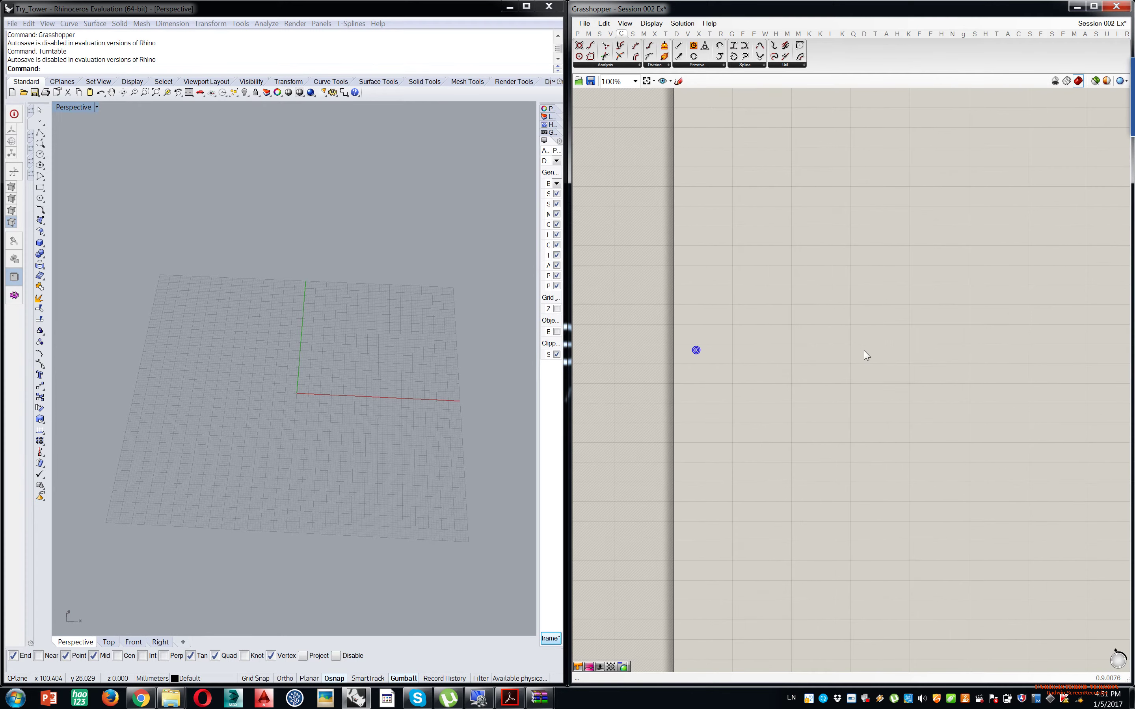
pyautogui.doubleClick(818, 335)
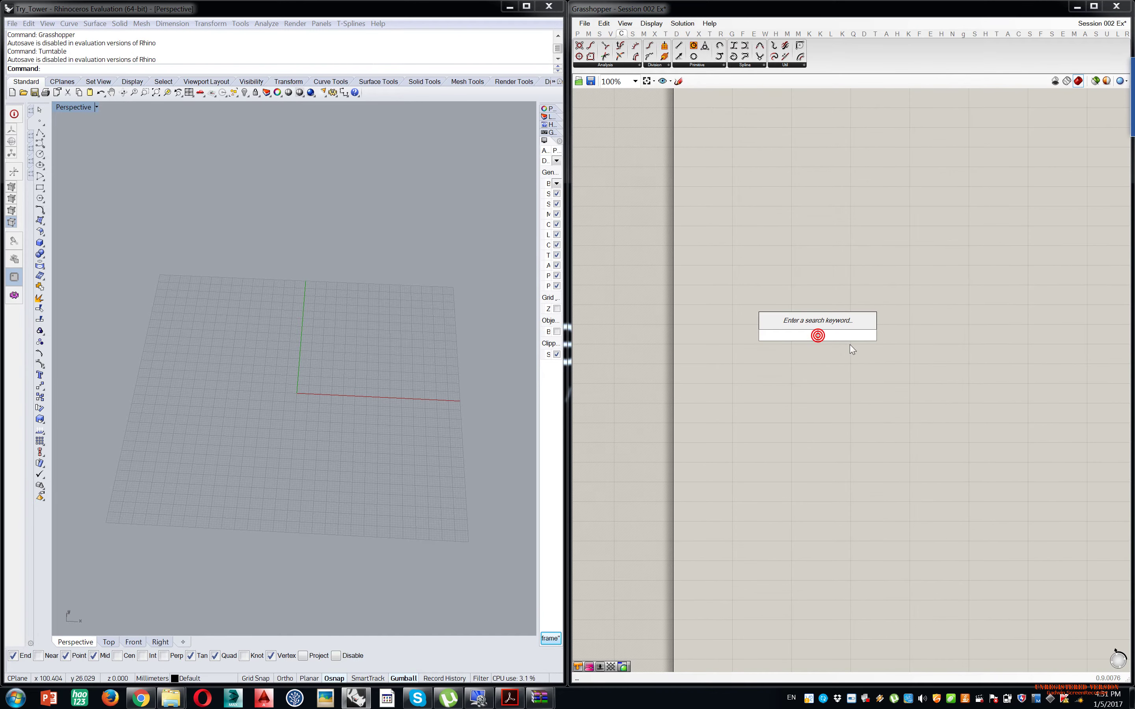
pyautogui.click(577, 34)
pyautogui.click(813, 53)
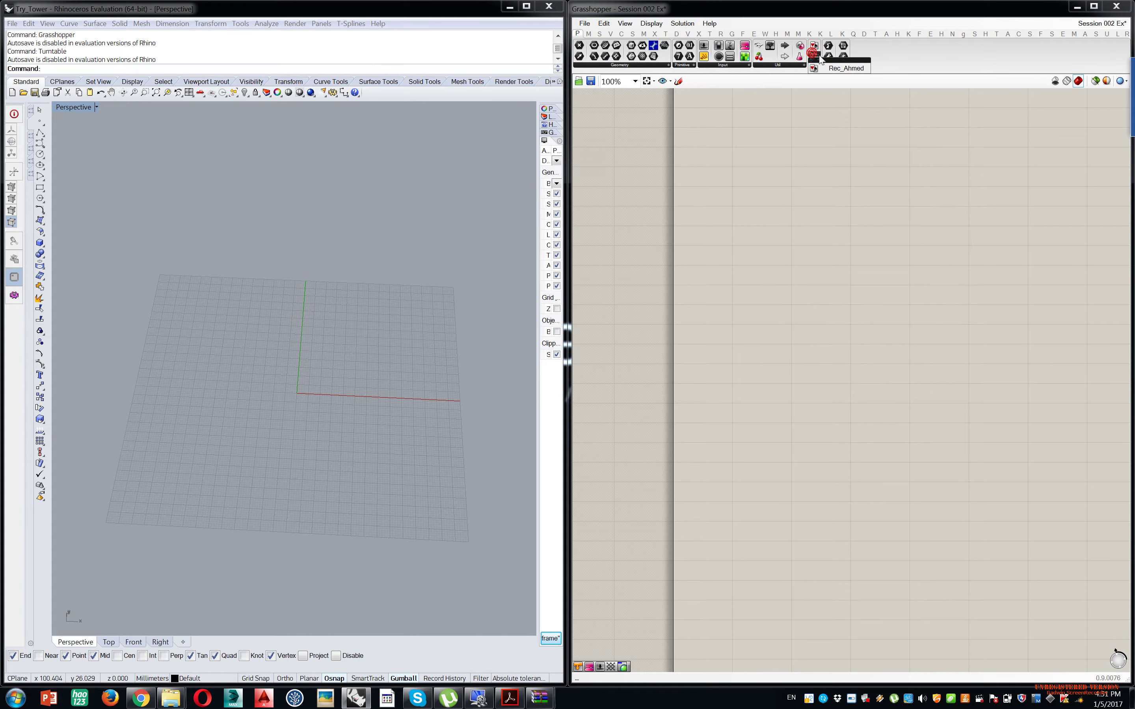
pyautogui.click(790, 315)
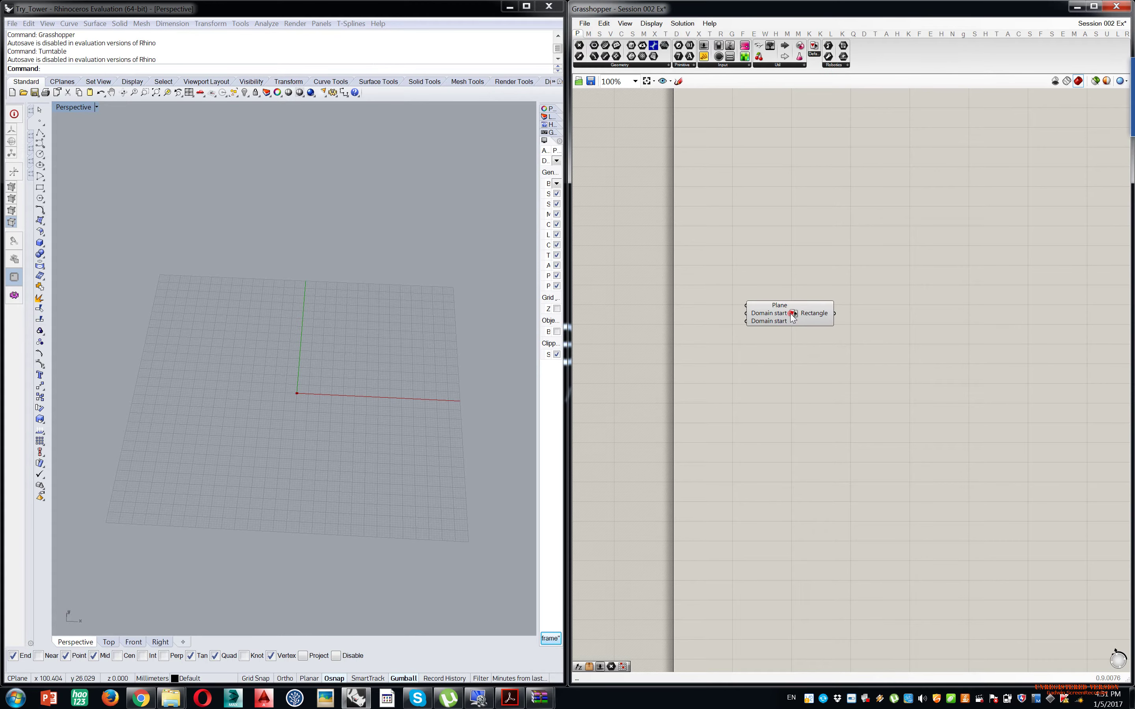
# - Move the new rectangle component farther into the empty canvas area, leaving free space before its inputs
pyautogui.scroll(3, 779, 305)
pyautogui.moveTo(776, 303); pyautogui.dragTo(938, 389)
pyautogui.click(675, 382)
pyautogui.scroll(-4, 697, 282)
pyautogui.scroll(-5, 699, 273)
pyautogui.moveTo(714, 200); pyautogui.dragTo(717, 478, button='right')
# - Add a number slider with the value 60 beside the inputs of the new rectangle component
pyautogui.scroll(8, 766, 251)
pyautogui.scroll(-8, 750, 366)
pyautogui.scroll(10, 737, 504)
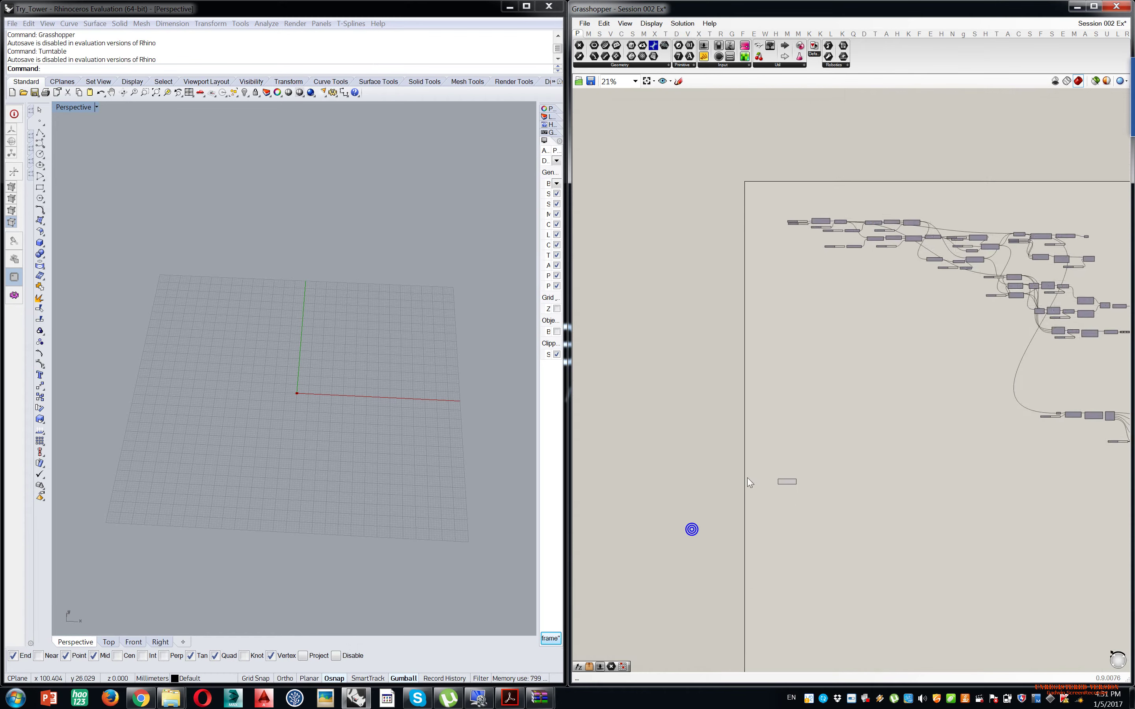
pyautogui.doubleClick(736, 518)
pyautogui.write('50')
pyautogui.press('BackSpace')
pyautogui.press('BackSpace')
pyautogui.press('Return')
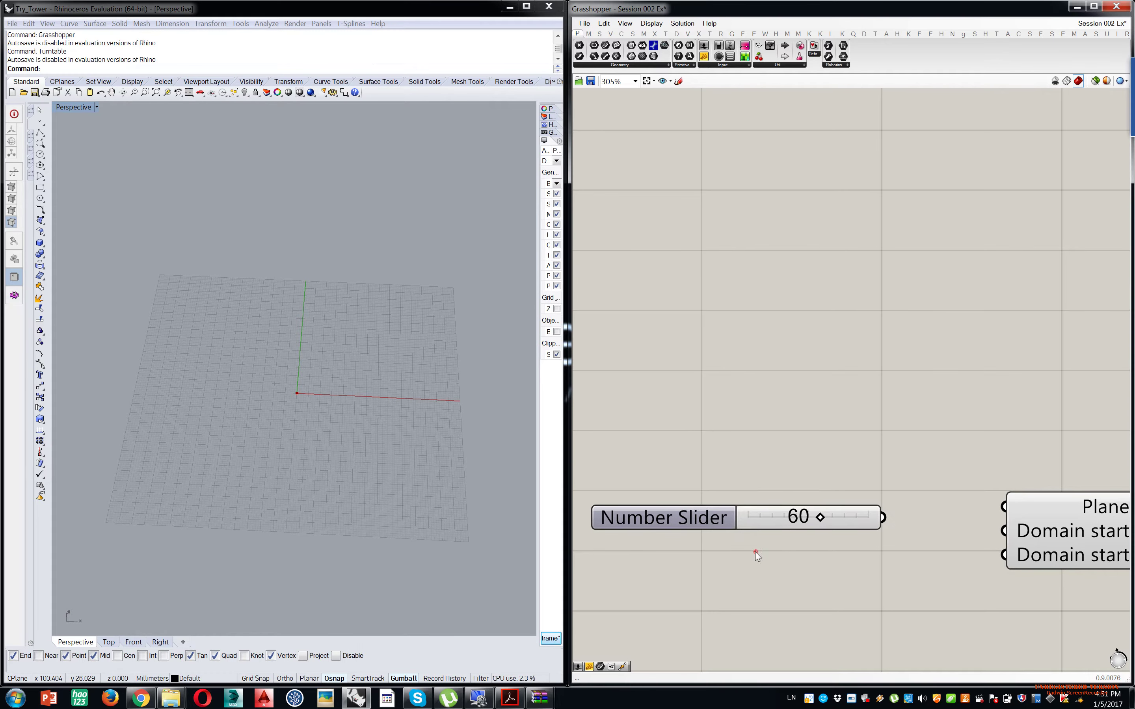
# - Add a second number slider with the value 100 below the 60 slider
pyautogui.doubleClick(756, 552)
pyautogui.write('12')
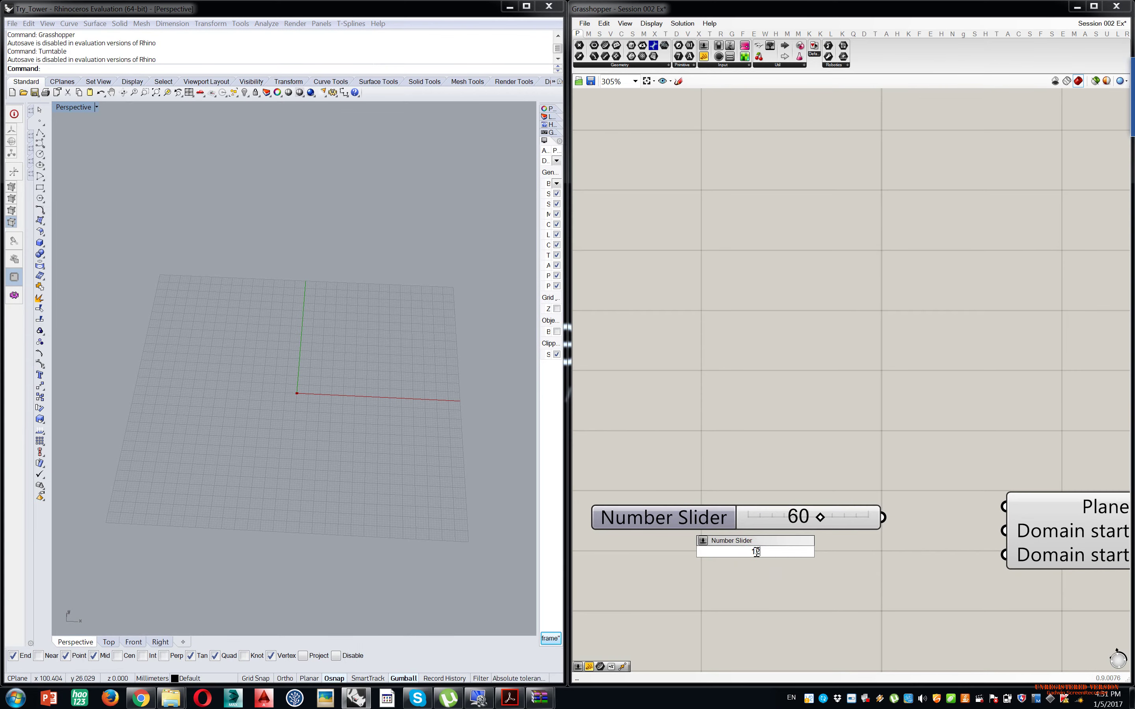
pyautogui.write('0')
pyautogui.press('Return')
pyautogui.scroll(2, 873, 550)
pyautogui.doubleClick(818, 563)
pyautogui.write('100')
pyautogui.press('Return')
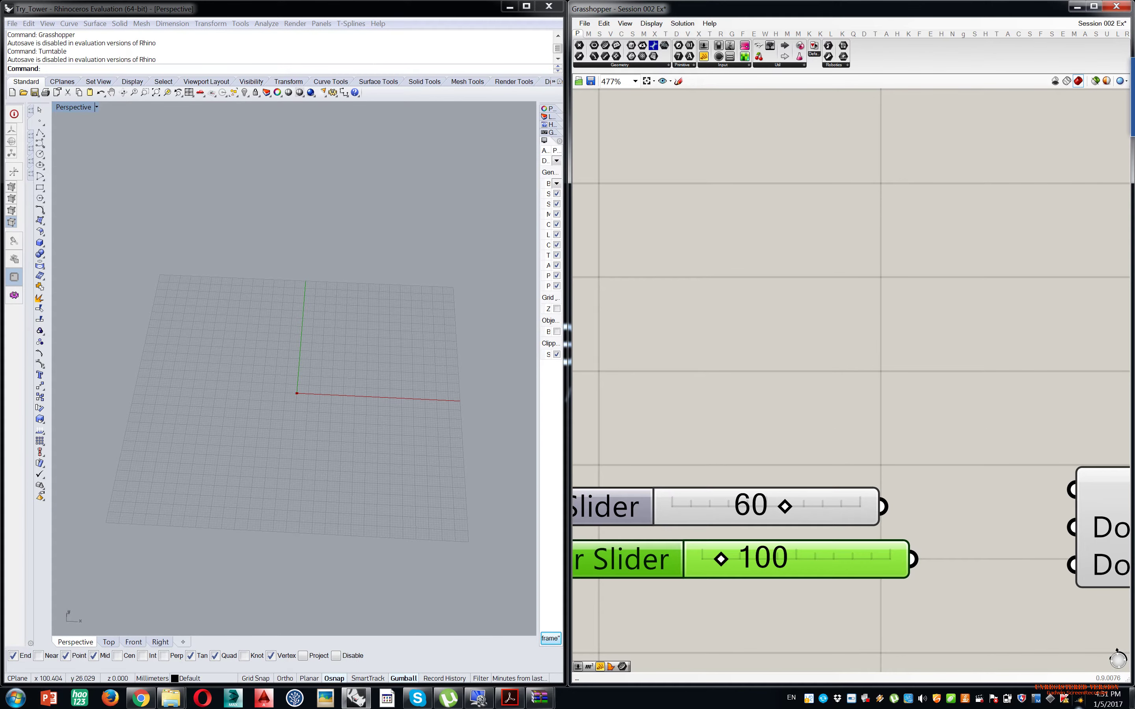
# - Connect the 60 and 100 sliders to the rectangle component's two Domain start inputs and line the sliders up beside it
pyautogui.moveTo(883, 508); pyautogui.dragTo(1072, 527)
pyautogui.moveTo(914, 559); pyautogui.dragTo(1072, 564)
pyautogui.scroll(-3, 829, 389)
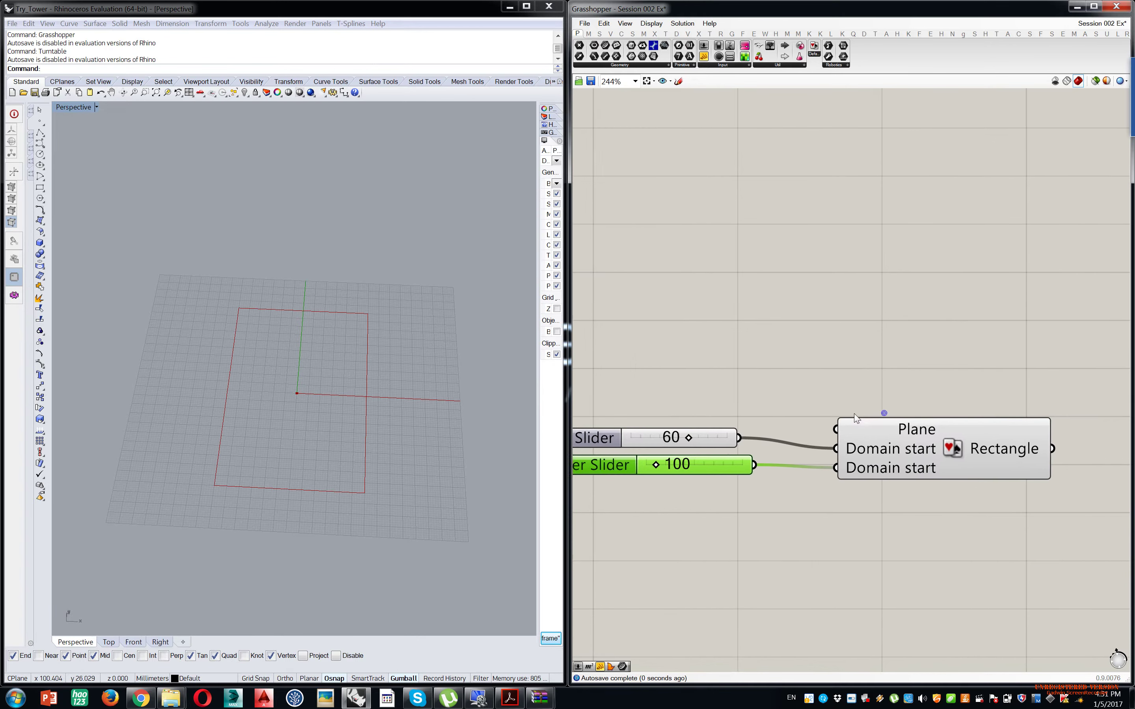
pyautogui.moveTo(760, 470); pyautogui.dragTo(768, 470)
pyautogui.moveTo(711, 443); pyautogui.dragTo(771, 449)
pyautogui.moveTo(957, 413); pyautogui.dragTo(915, 367, button='right')
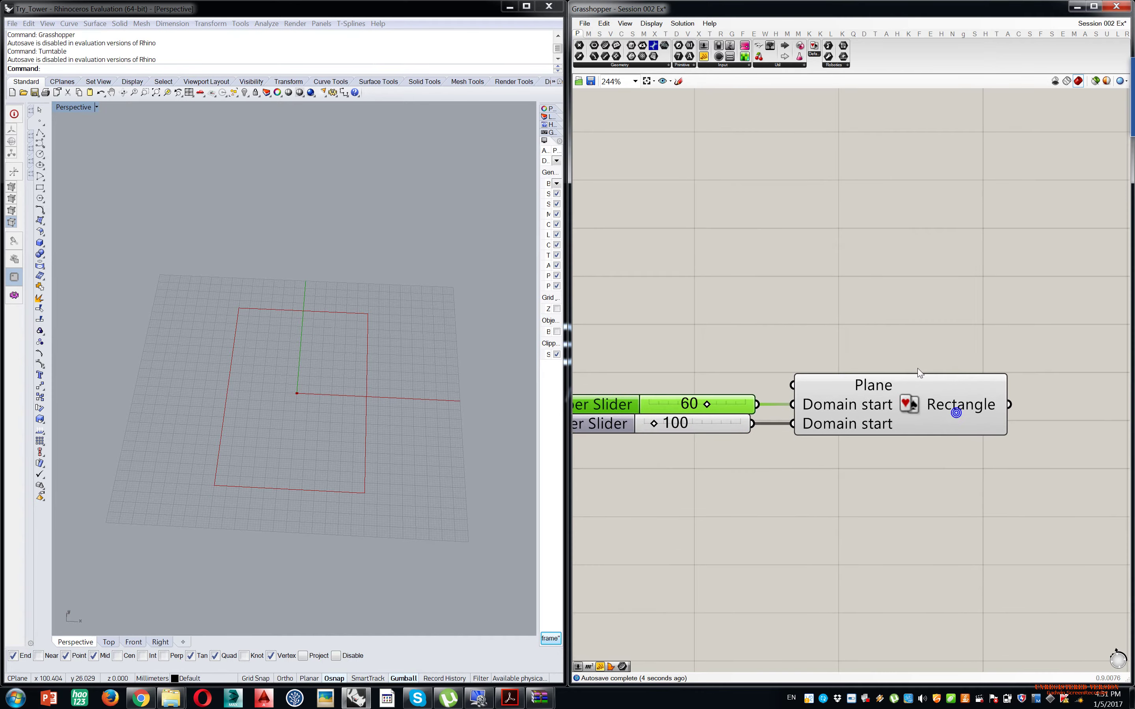
# - Open the custom rectangle cluster for editing by entering its current password
pyautogui.doubleClick(905, 406)
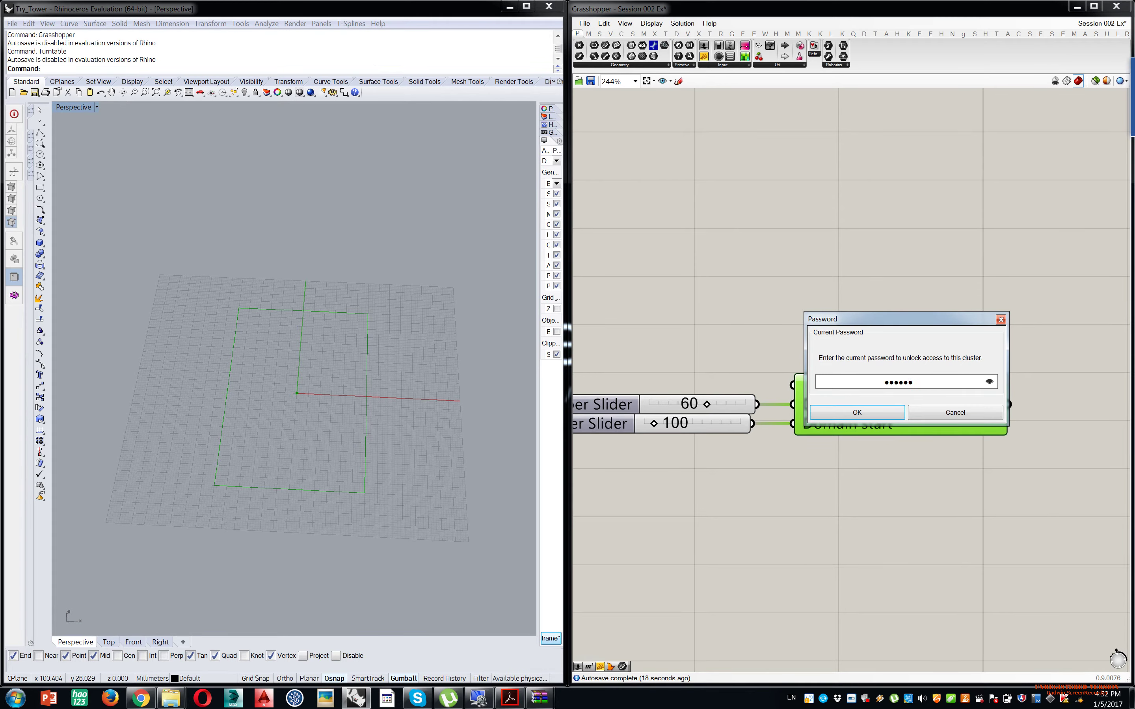
pyautogui.press('Return')
pyautogui.scroll(4, 890, 362)
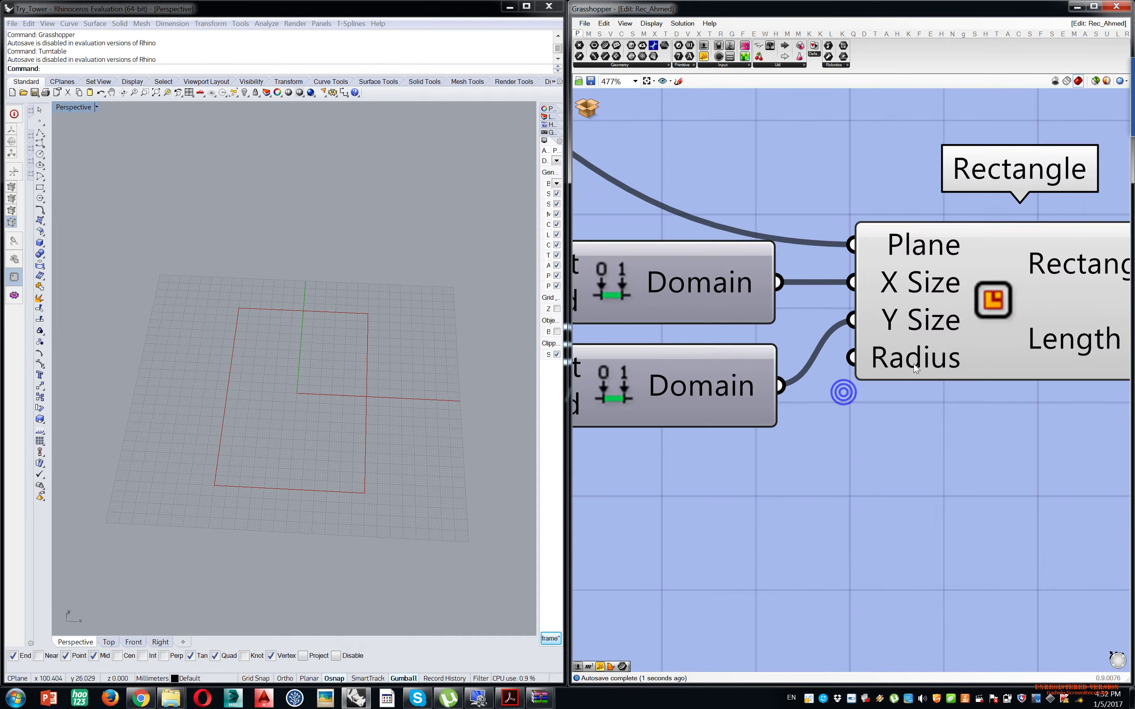
pyautogui.scroll(-4, 915, 370)
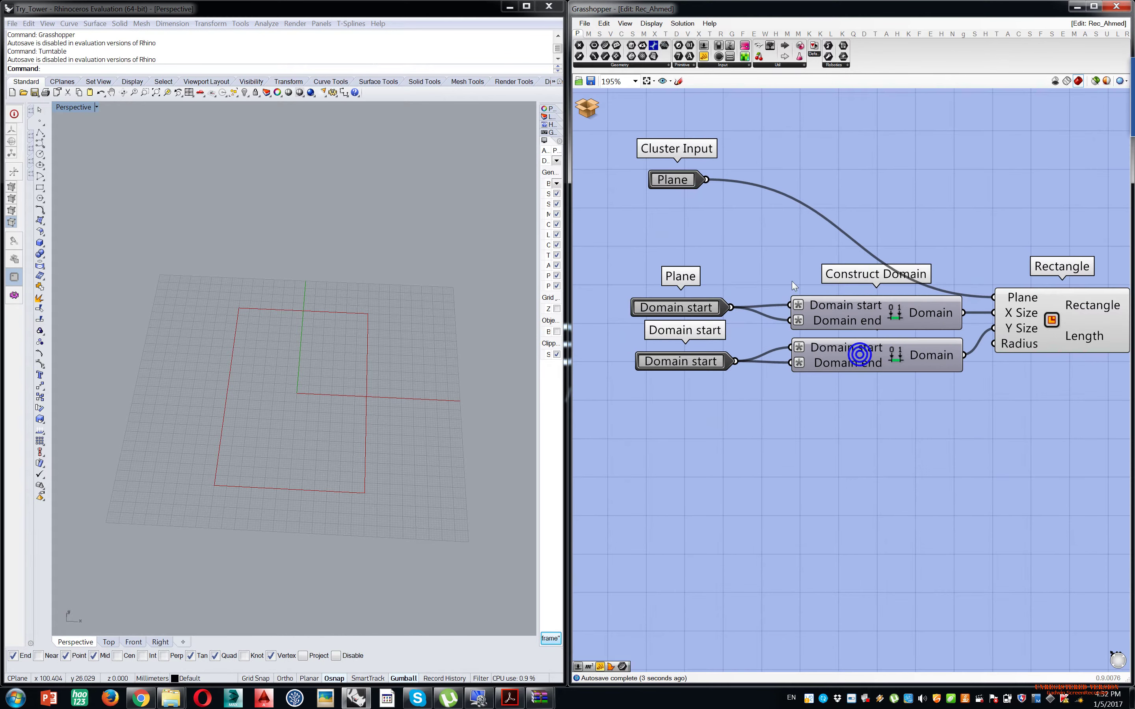
# - Duplicate the Plane cluster input and connect the copy to the Radius input of the Rectangle component inside the cluster
pyautogui.click(674, 181)
pyautogui.hotkey('ctrl', 'c')
pyautogui.hotkey('ctrl', 'v')
pyautogui.moveTo(686, 189); pyautogui.dragTo(993, 348)
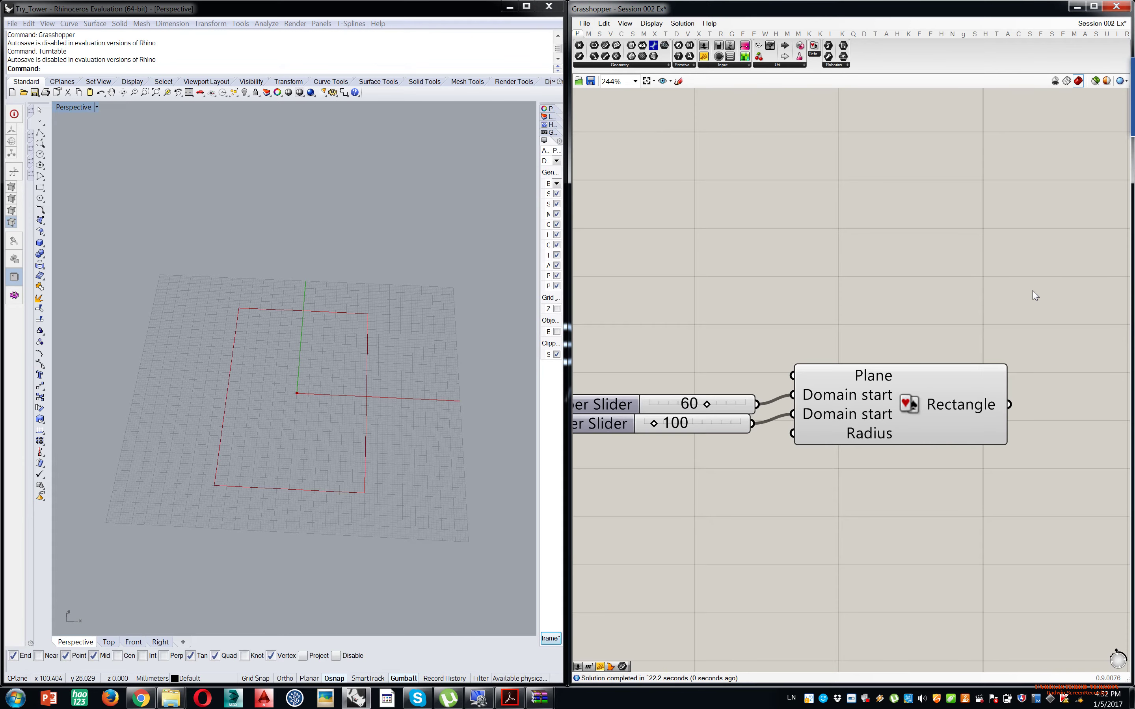
# - Turn off the preview of the Surface component that feeds the Diamond Panels in the existing tower definition
pyautogui.scroll(-6, 1032, 290)
pyautogui.moveTo(1022, 296); pyautogui.dragTo(892, 390, button='right')
pyautogui.scroll(-9, 917, 361)
pyautogui.moveTo(998, 349); pyautogui.dragTo(854, 364, button='right')
pyautogui.scroll(8, 911, 346)
pyautogui.scroll(4, 853, 364)
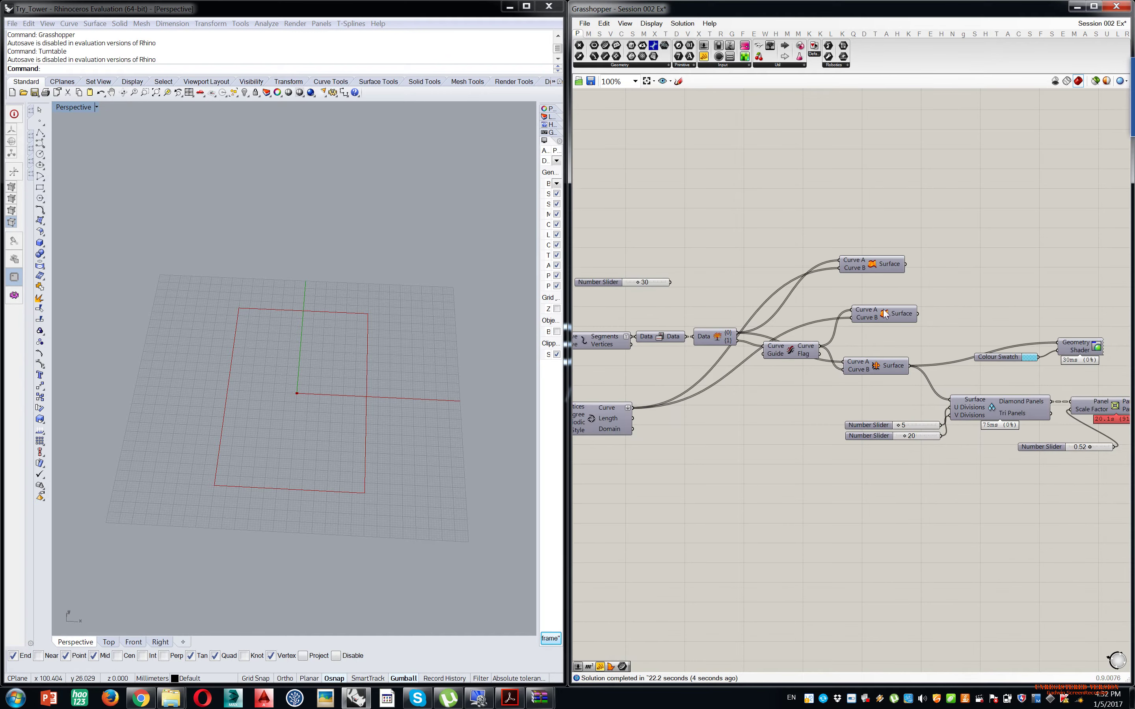
pyautogui.click(867, 369)
pyautogui.middleClick(868, 370)
pyautogui.click(883, 358)
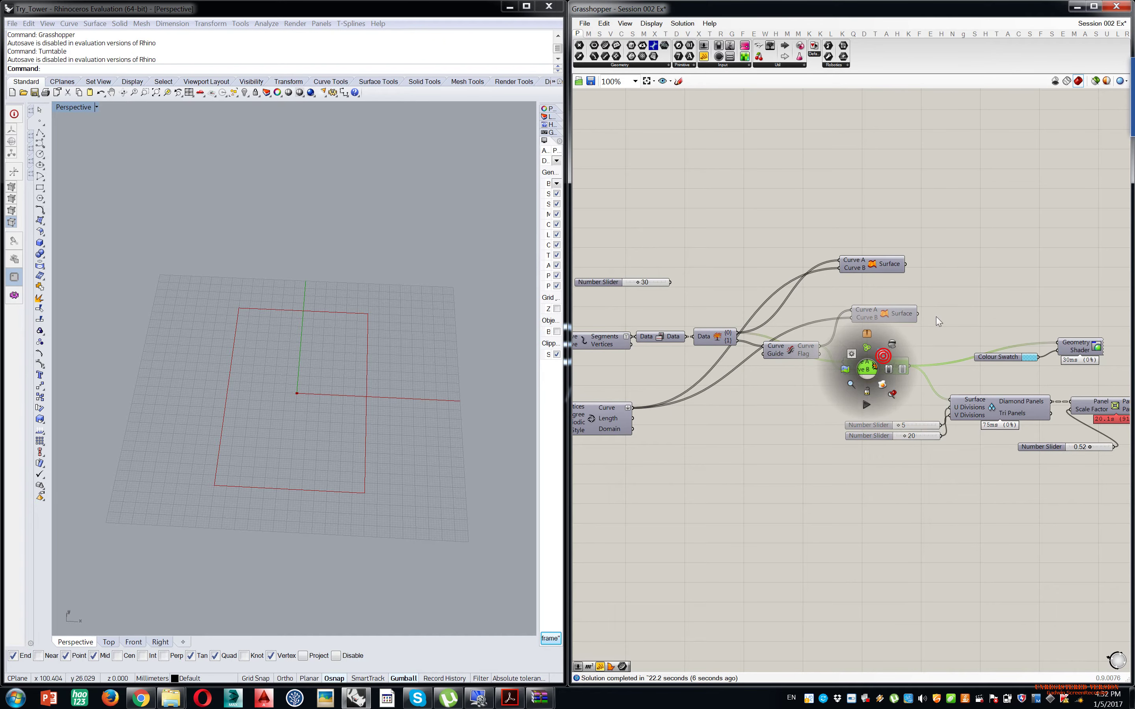
pyautogui.click(967, 316)
pyautogui.click(863, 368)
pyautogui.scroll(1, 864, 367)
pyautogui.middleClick(864, 367)
pyautogui.click(891, 337)
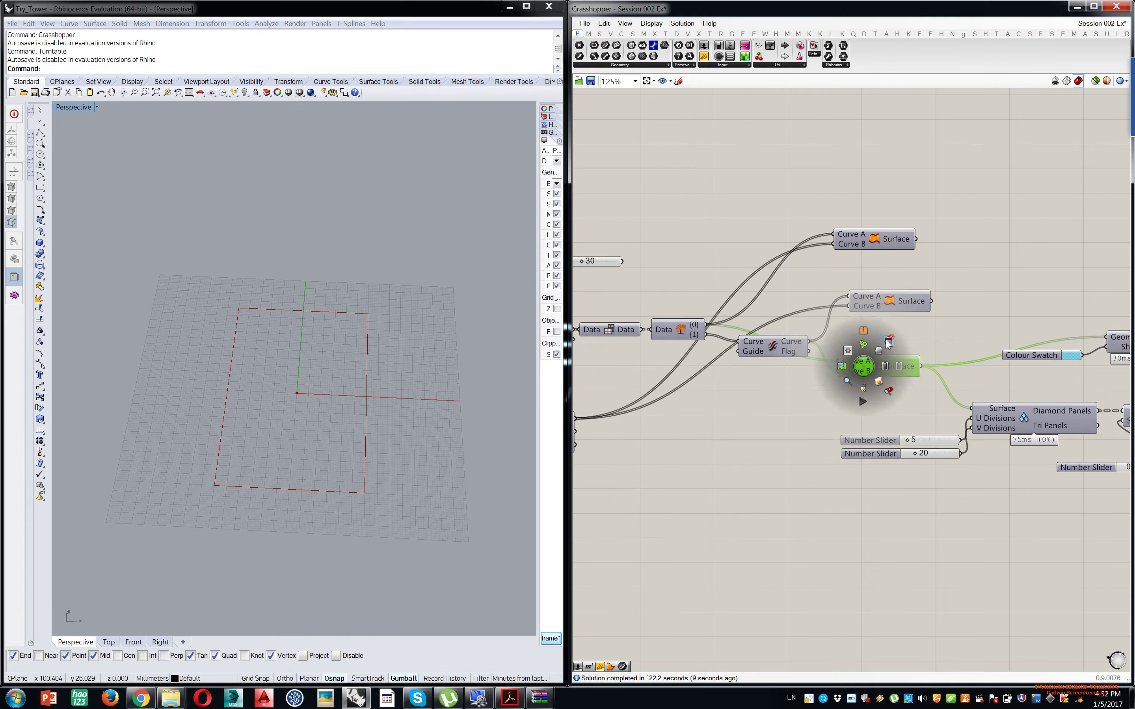
# - Return to the new rectangle definition and nudge the 60 slider slightly away from the 100 slider
pyautogui.scroll(-6, 850, 370)
pyautogui.scroll(-4, 772, 417)
pyautogui.moveTo(742, 434); pyautogui.dragTo(962, 382, button='right')
pyautogui.moveTo(819, 431); pyautogui.dragTo(966, 413, button='right')
pyautogui.scroll(18, 748, 457)
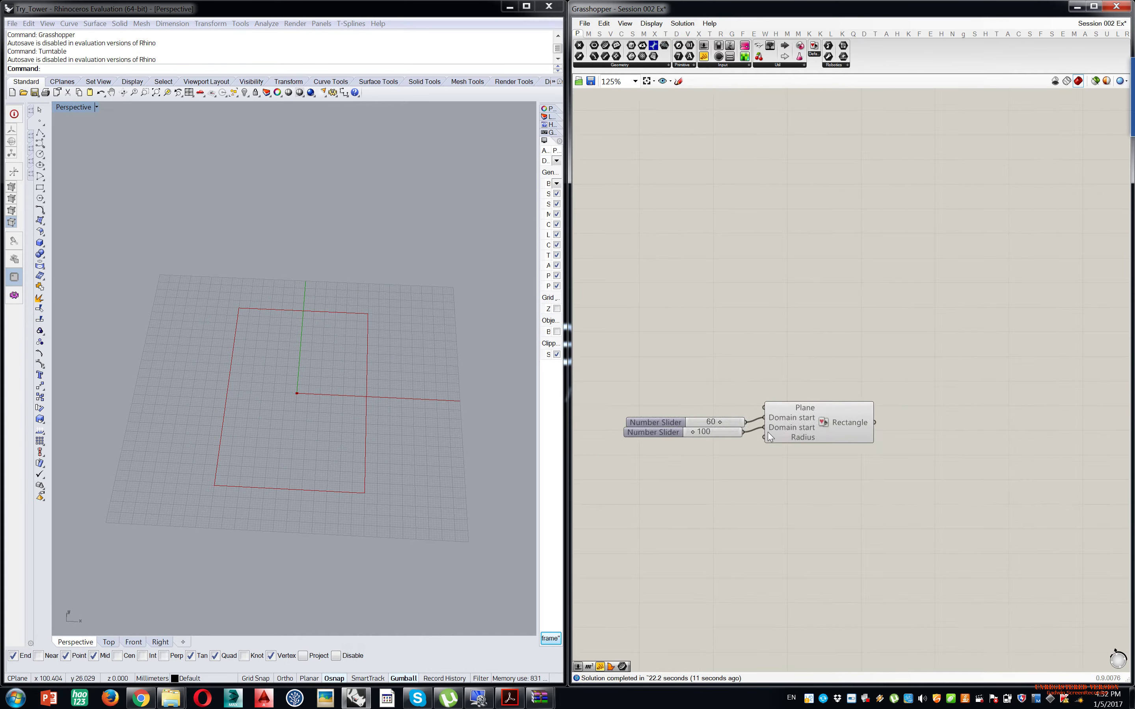
pyautogui.scroll(-1, 793, 442)
pyautogui.moveTo(760, 443); pyautogui.dragTo(902, 434, button='right')
pyautogui.moveTo(775, 394); pyautogui.dragTo(771, 388)
# - Add a Fillet component for curve corners after the rectangle cluster and connect the Rectangle output to its Curve input
pyautogui.scroll(-2, 1010, 438)
pyautogui.moveTo(1013, 437); pyautogui.dragTo(833, 450, button='right')
pyautogui.moveTo(1030, 396); pyautogui.dragTo(918, 402, button='right')
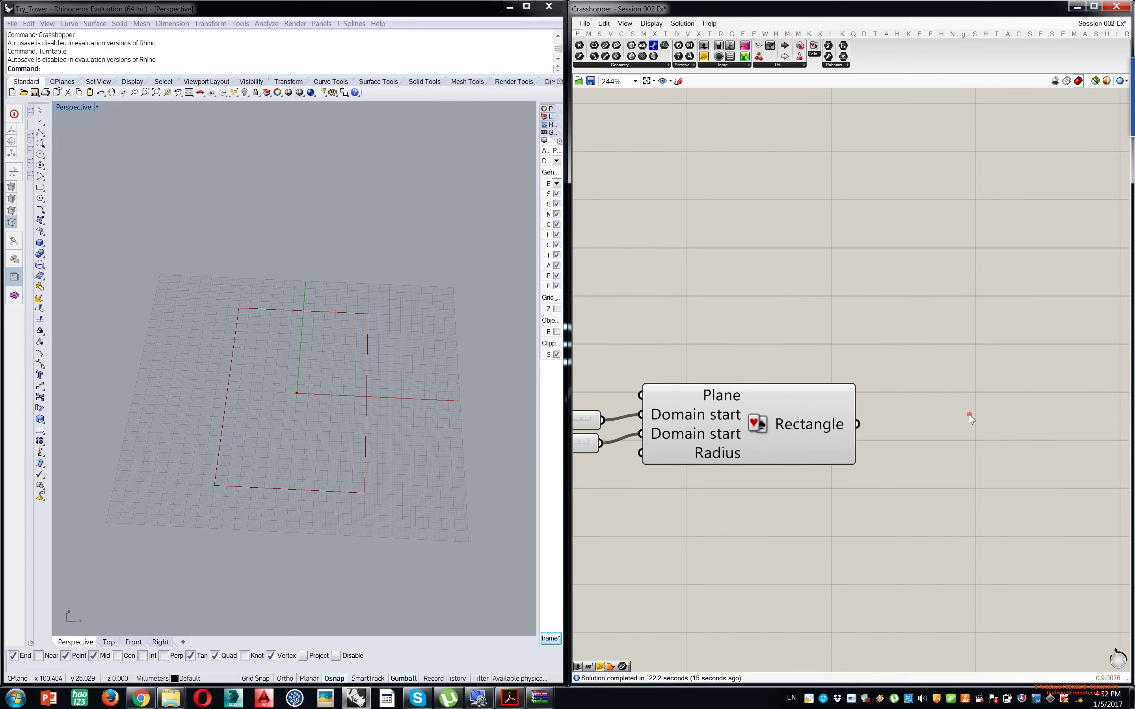
pyautogui.doubleClick(969, 414)
pyautogui.write('fil')
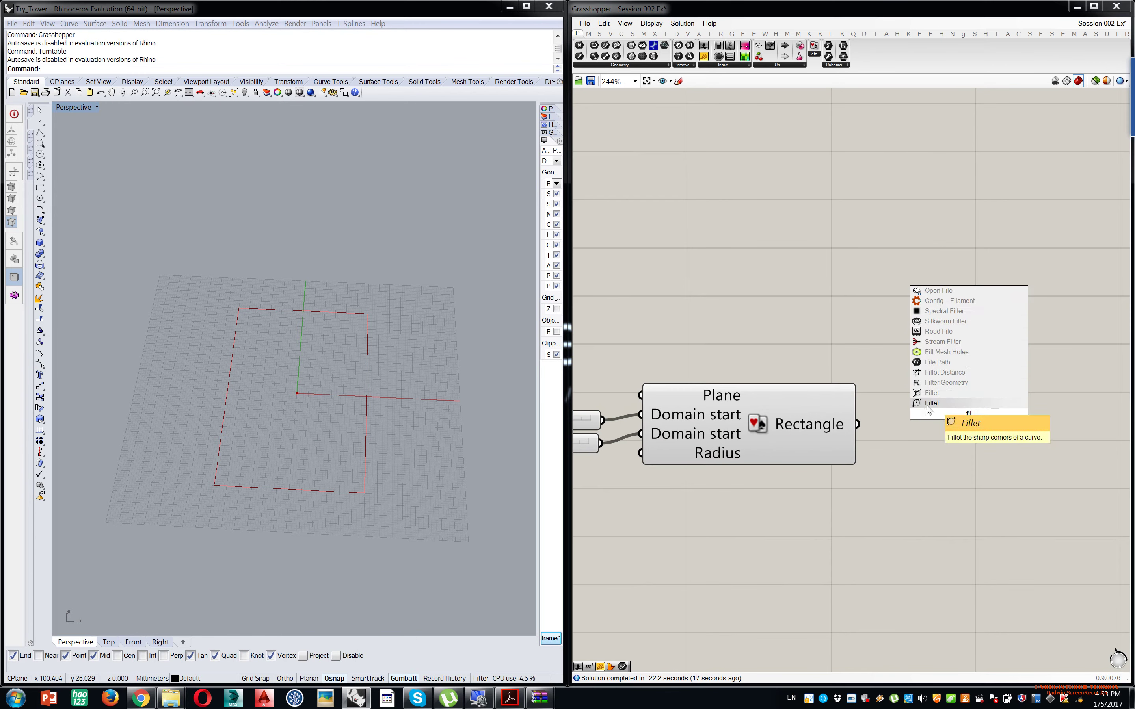
pyautogui.click(934, 405)
pyautogui.moveTo(856, 426); pyautogui.dragTo(1030, 435)
# - Add a 12.00 number slider, connect it to the Fillet's Radius input, and raise the slider value to 17.45
pyautogui.doubleClick(730, 568)
pyautogui.write('12.00')
pyautogui.press('Return')
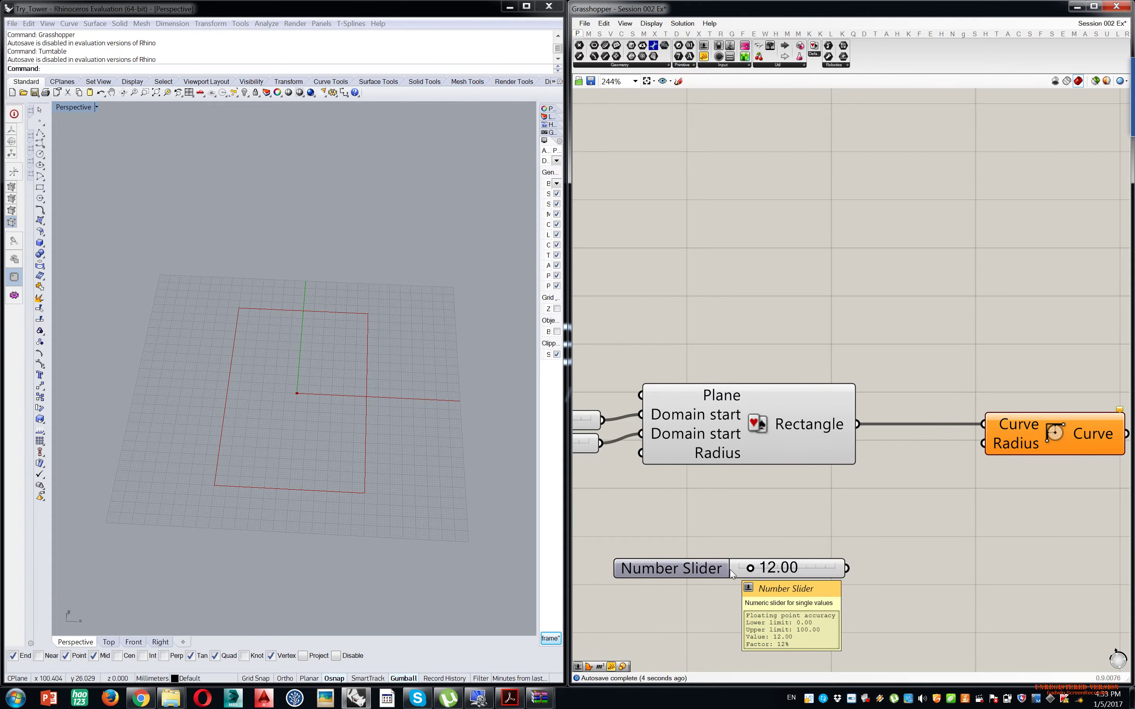
pyautogui.moveTo(847, 569); pyautogui.dragTo(984, 443)
pyautogui.scroll(4, 771, 588)
pyautogui.moveTo(731, 566); pyautogui.dragTo(741, 565)
# - Turn off the preview of the custom rectangle cluster that feeds the Fillet component
pyautogui.scroll(-3, 738, 457)
pyautogui.scroll(-6, 737, 456)
pyautogui.moveTo(767, 330); pyautogui.dragTo(668, 387)
pyautogui.middleClick(690, 366)
pyautogui.click(715, 341)
# - Add an Ellipse component on the empty canvas above the rectangle definition
pyautogui.doubleClick(778, 271)
pyautogui.write('elip')
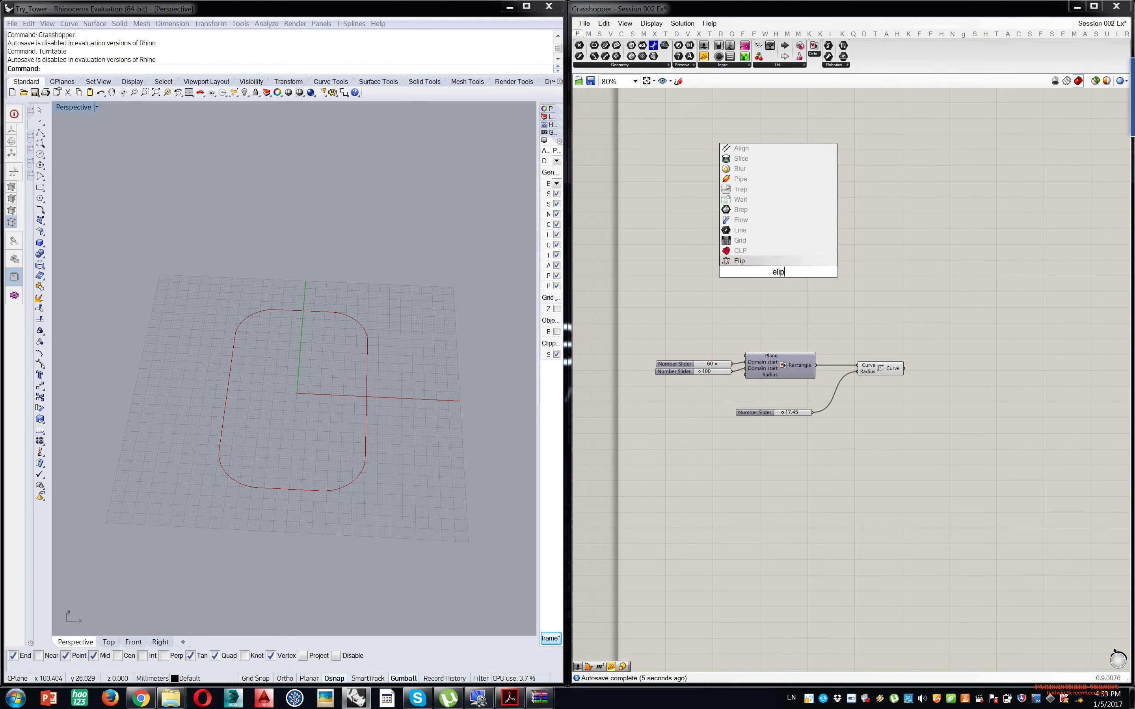
pyautogui.press('BackSpace')
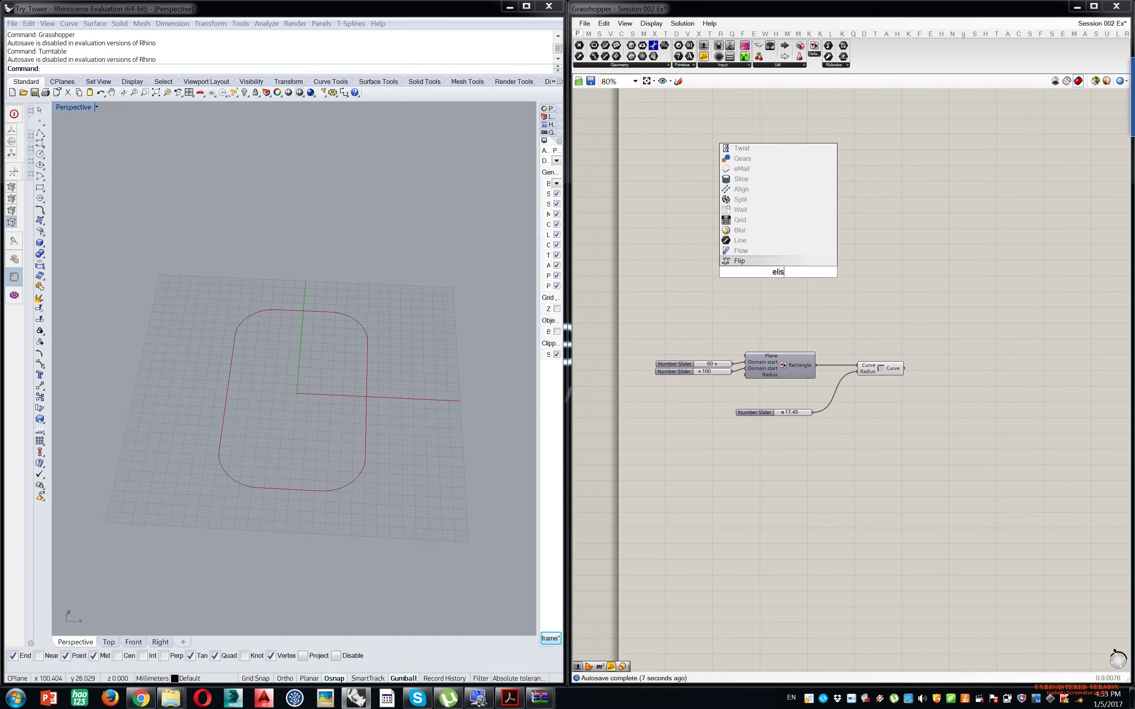
pyautogui.write('pse')
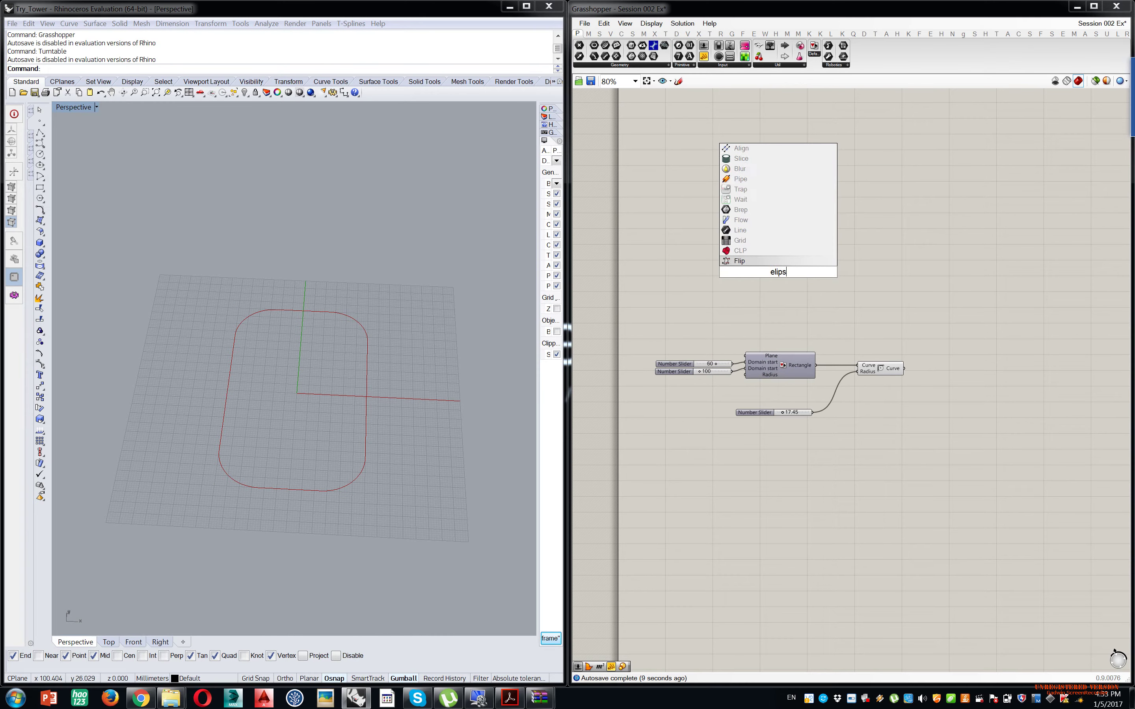
pyautogui.press('Return')
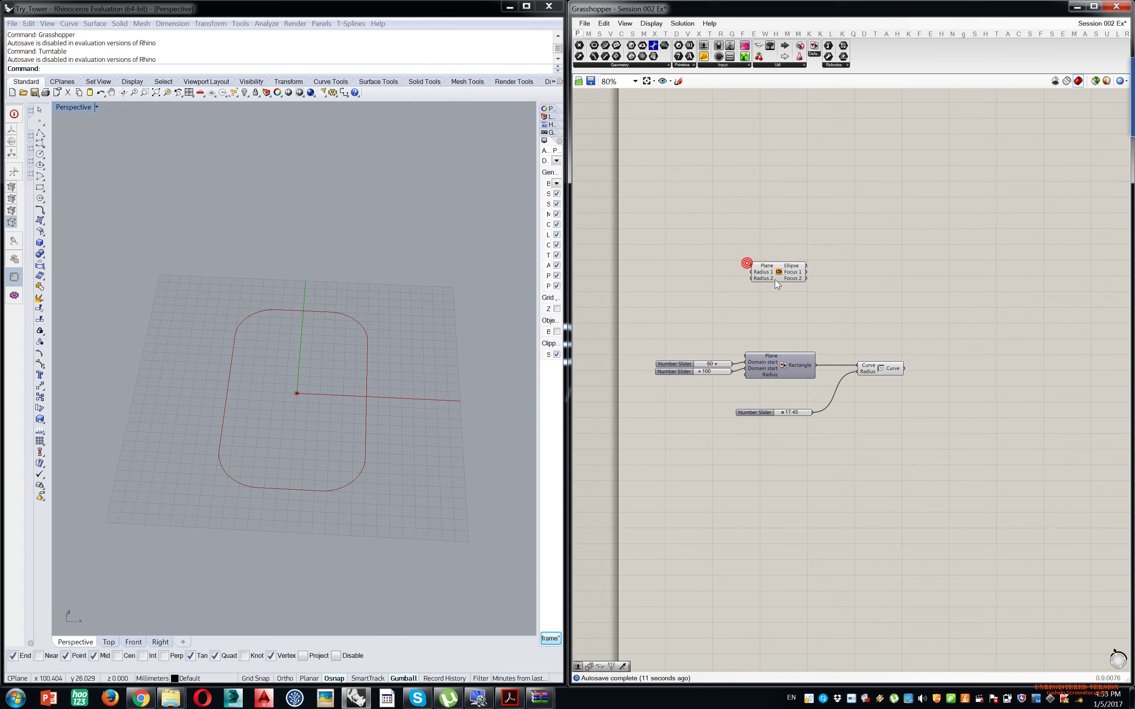
# - In Rhino's Top view, draw a wavy five-point interpolated curve around the rounded rectangle's left half, from top centre to bottom centre
pyautogui.click(109, 642)
pyautogui.scroll(-5, 249, 353)
pyautogui.moveTo(212, 404); pyautogui.dragTo(267, 329, button='right')
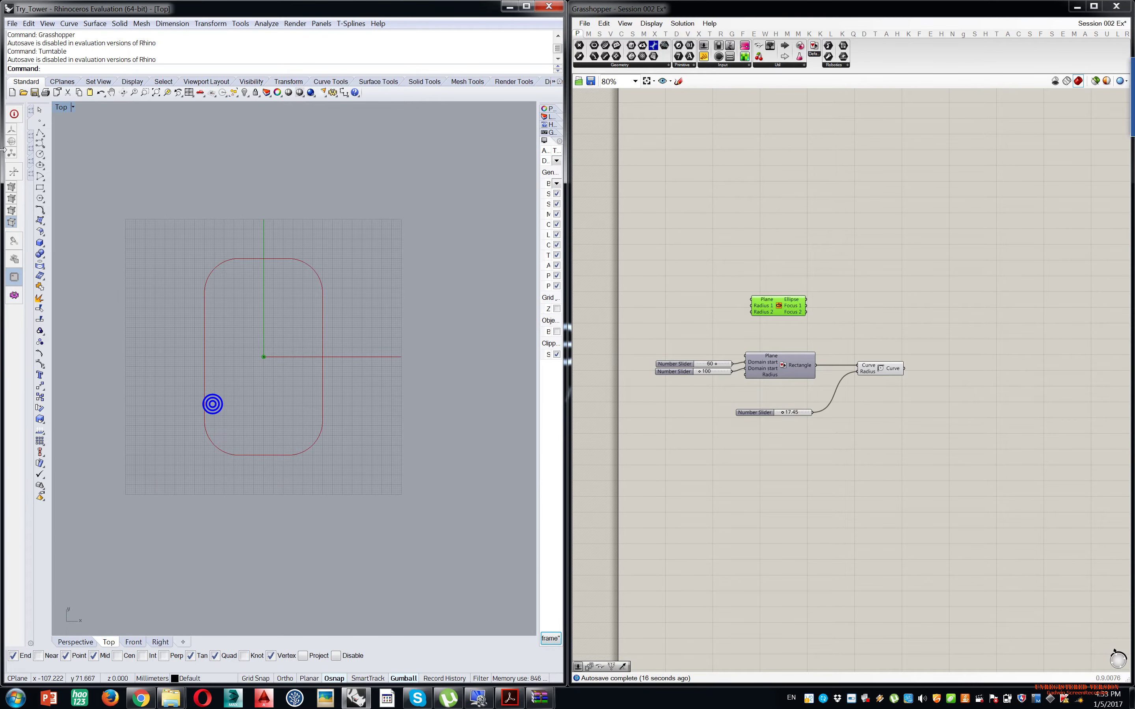
pyautogui.click(44, 147)
pyautogui.click(60, 147)
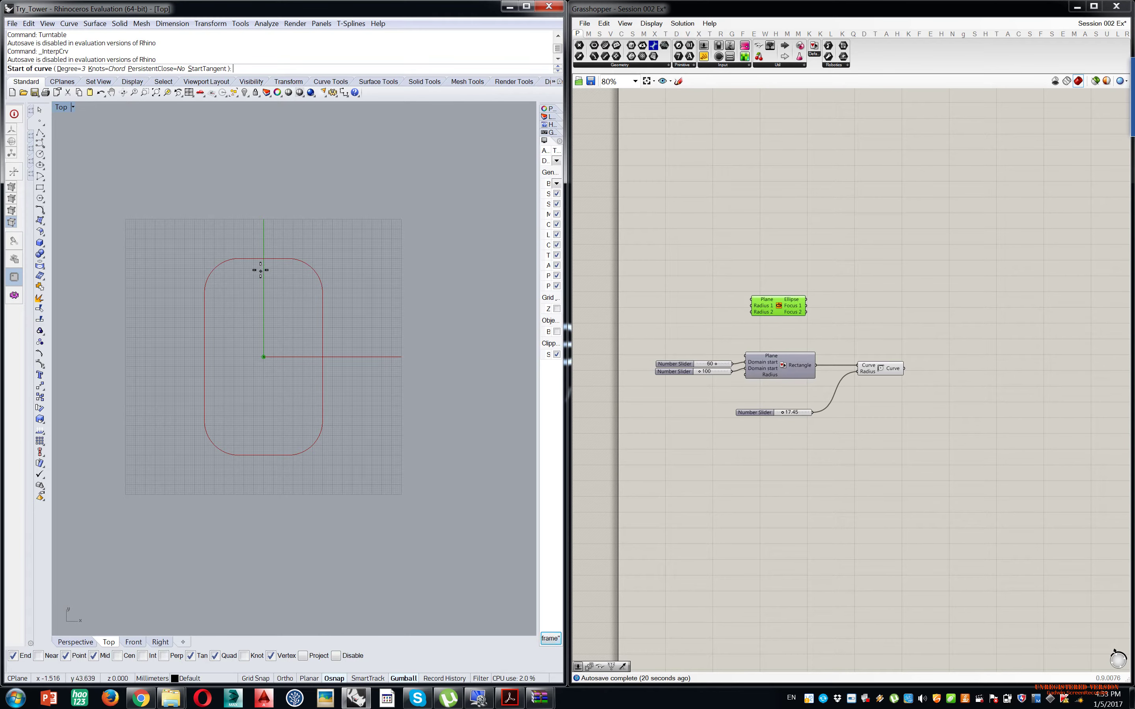
pyautogui.click(263, 268)
pyautogui.click(202, 258)
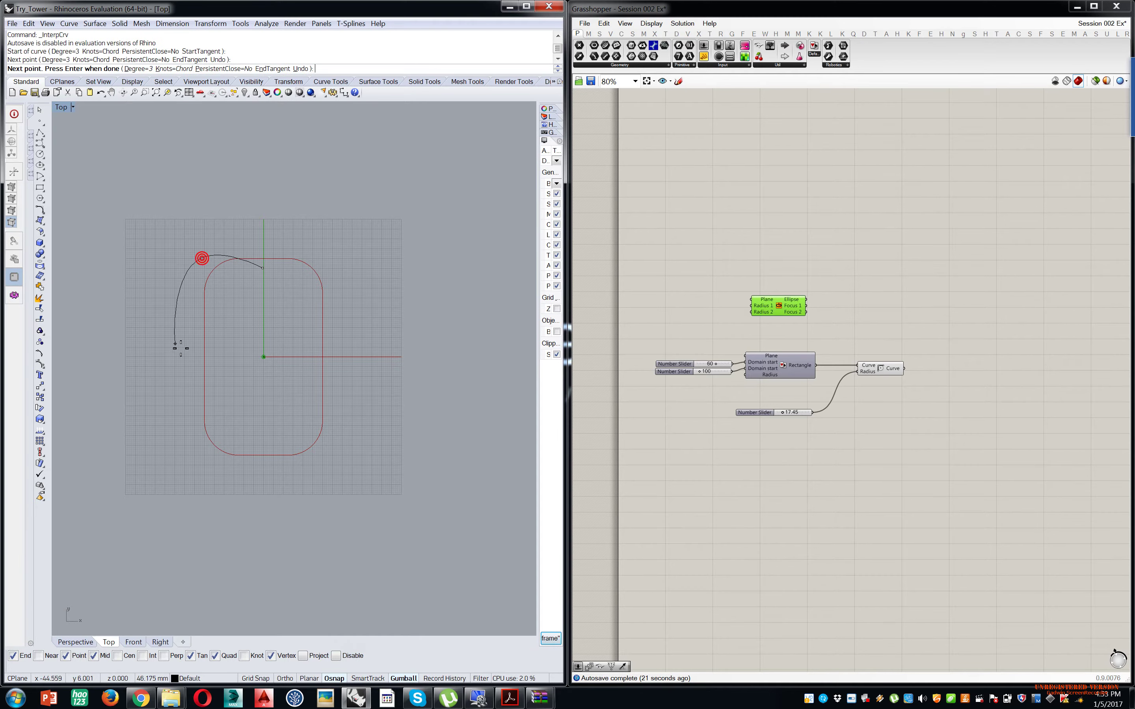
pyautogui.click(203, 350)
pyautogui.click(182, 450)
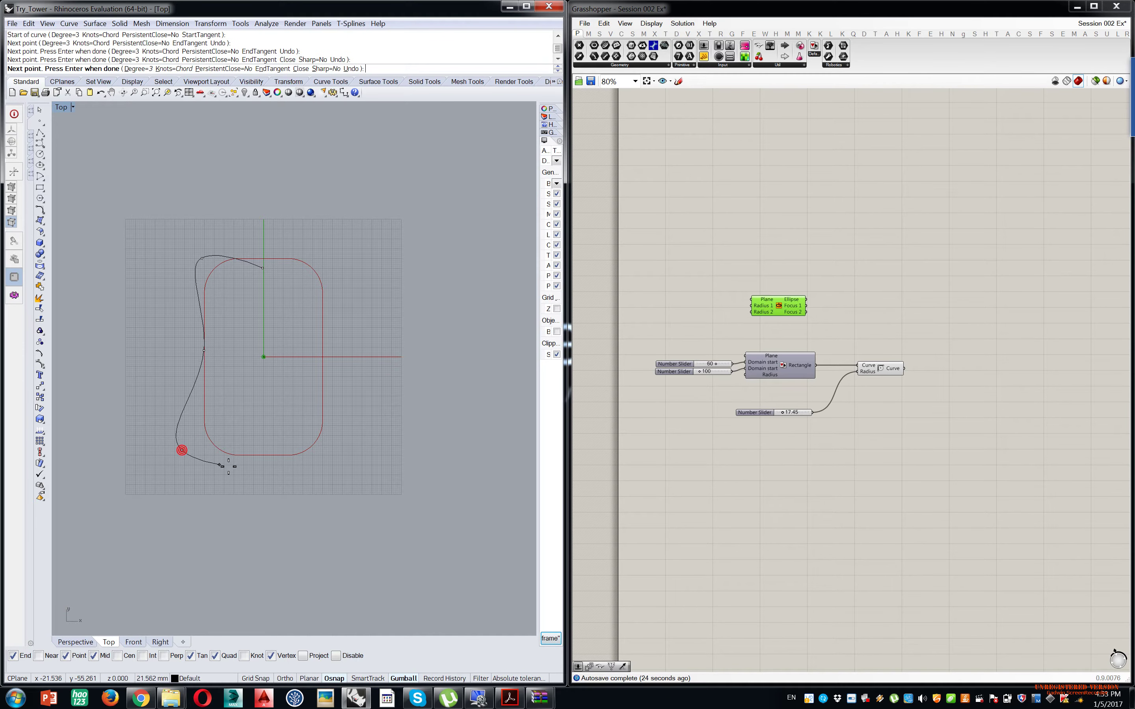
pyautogui.click(261, 456)
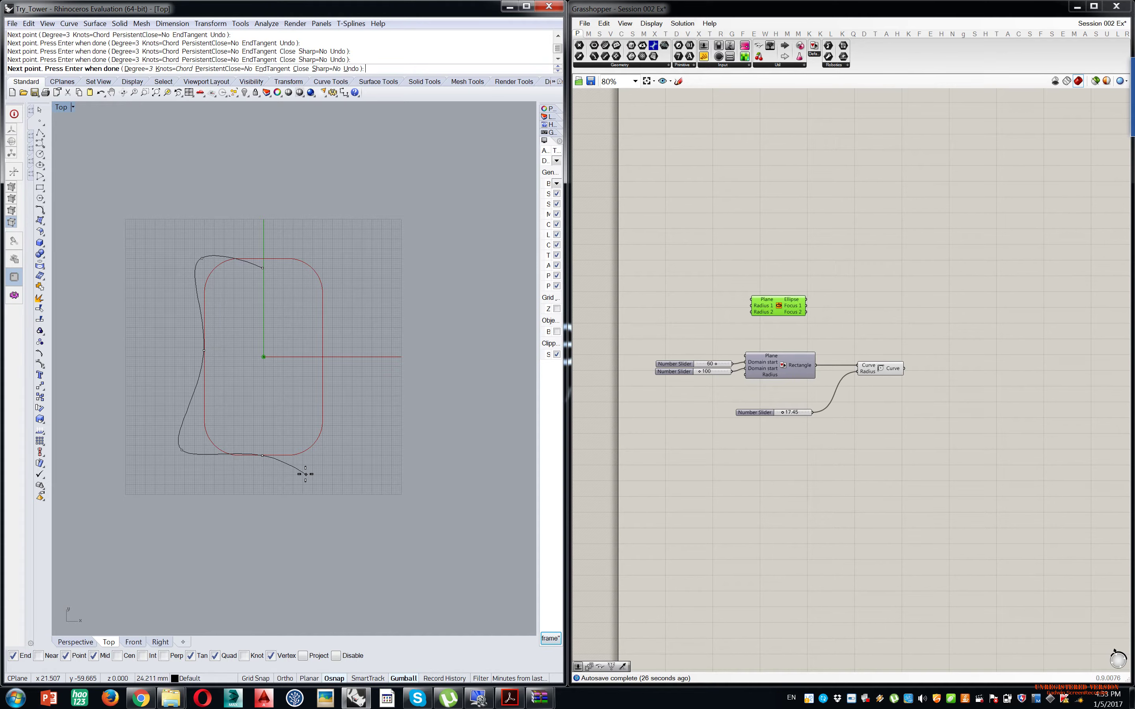
pyautogui.press('Return')
# - Mirror the half curve across the vertical line through its ends and join both halves into one closed curve
pyautogui.click(198, 382)
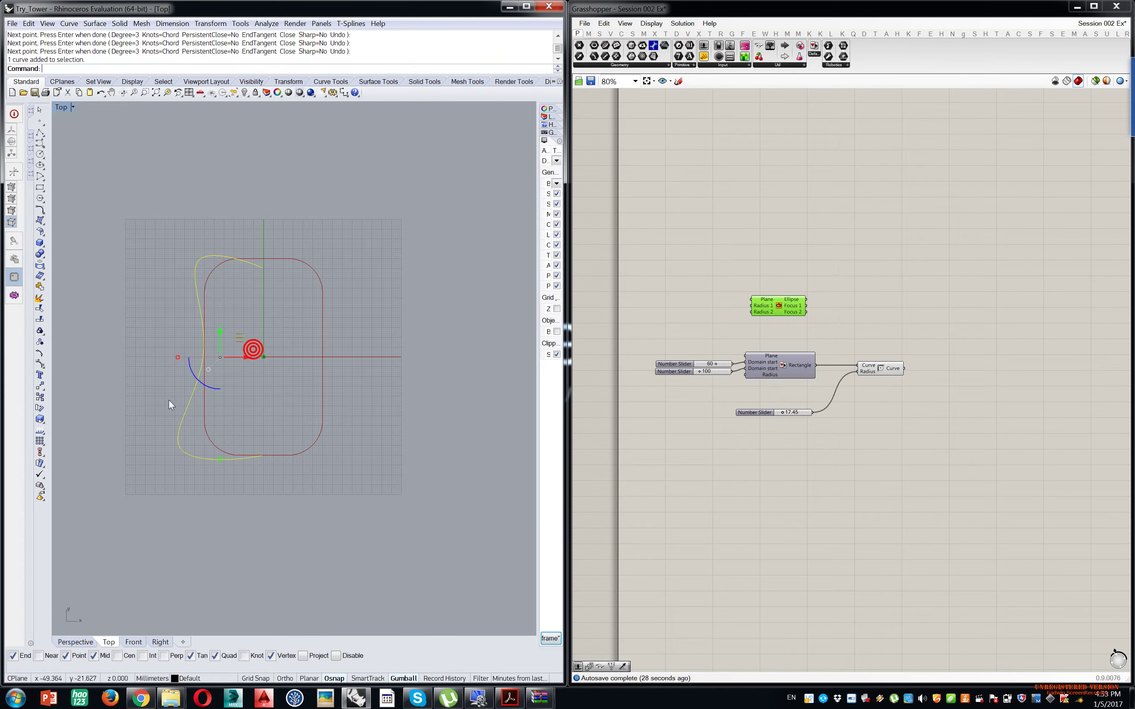
pyautogui.write('Mi')
pyautogui.press('Return')
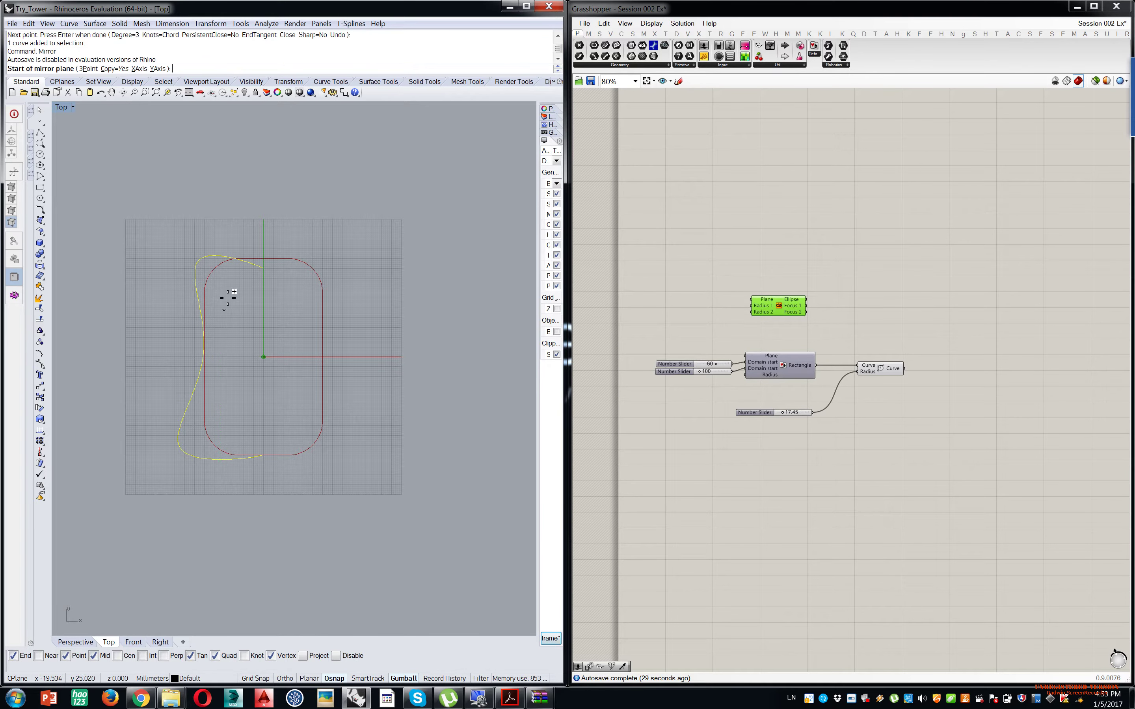
pyautogui.click(261, 270)
pyautogui.click(254, 457)
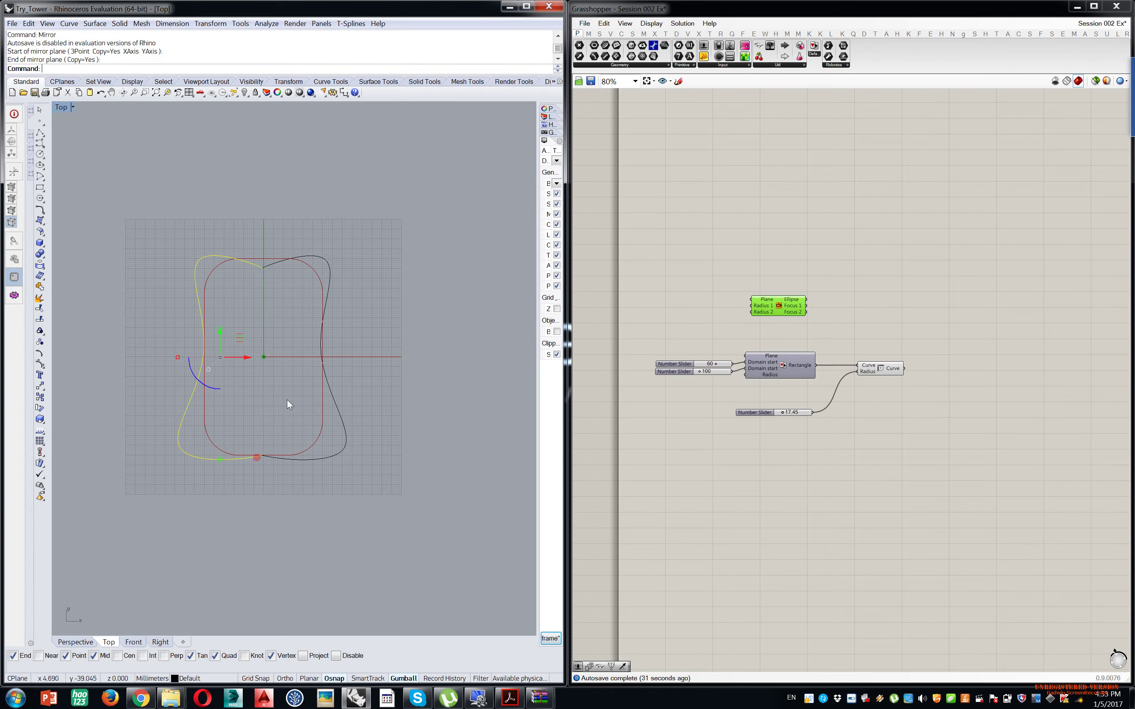
pyautogui.moveTo(203, 344); pyautogui.dragTo(227, 504)
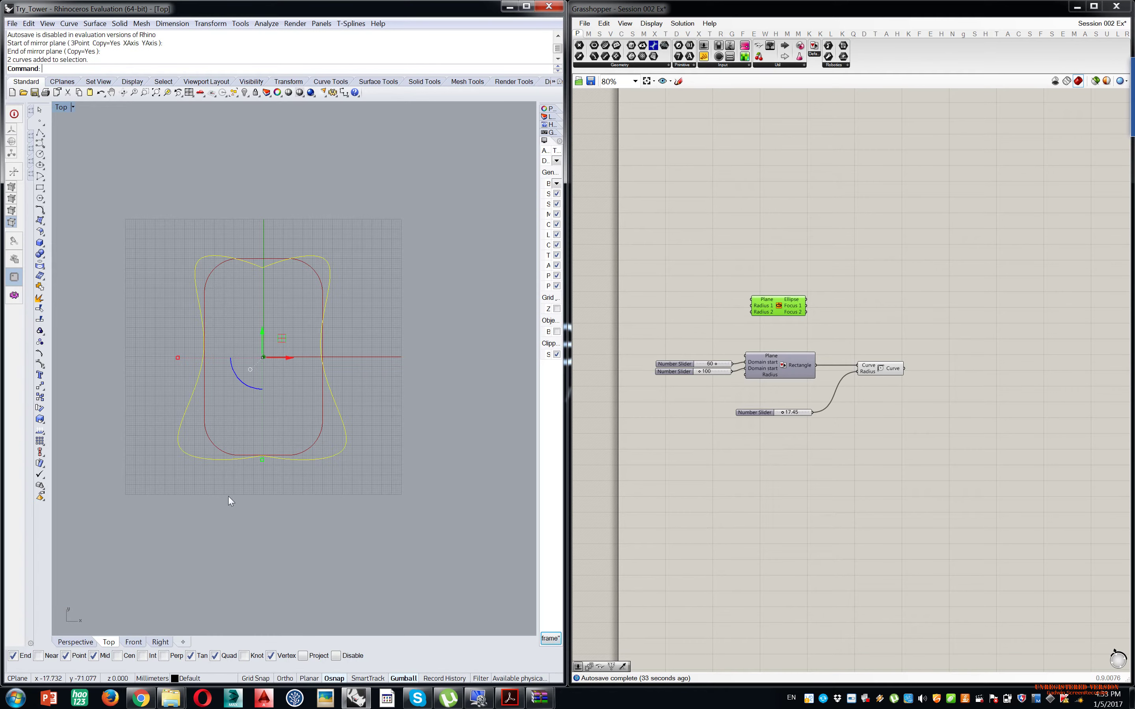
pyautogui.press('Return')
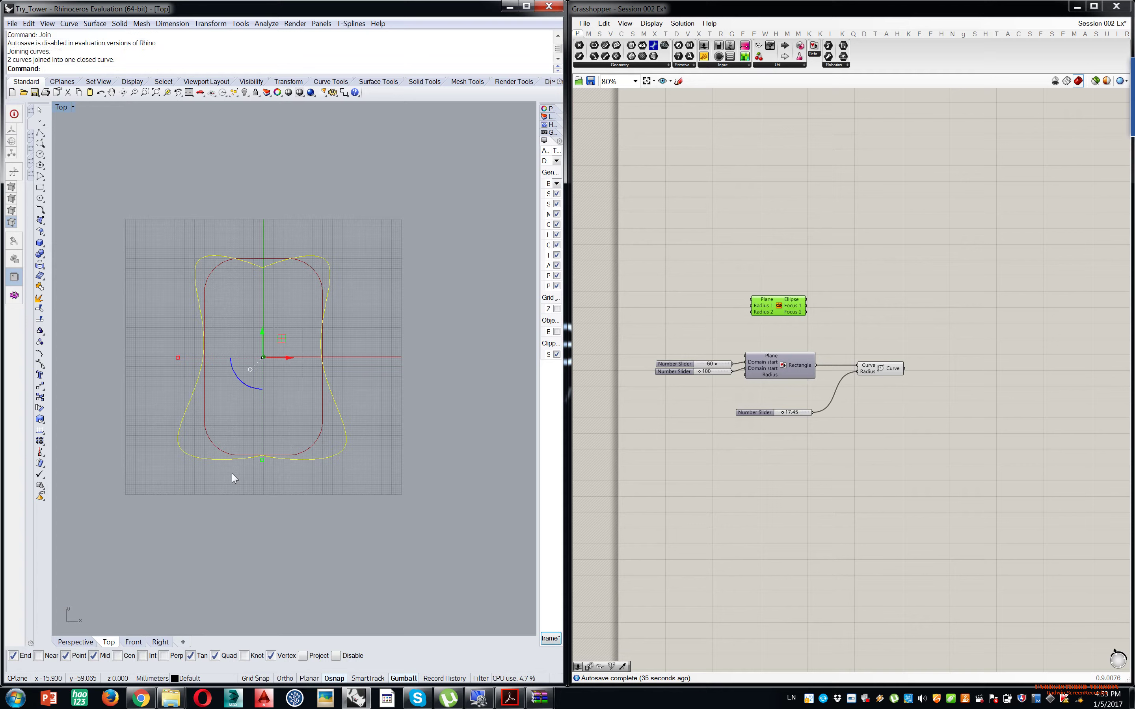
# - Rebuild the joined closed curve with a point count of 11 and degree 3, deleting the input
pyautogui.click(258, 265)
pyautogui.write('Rebuild')
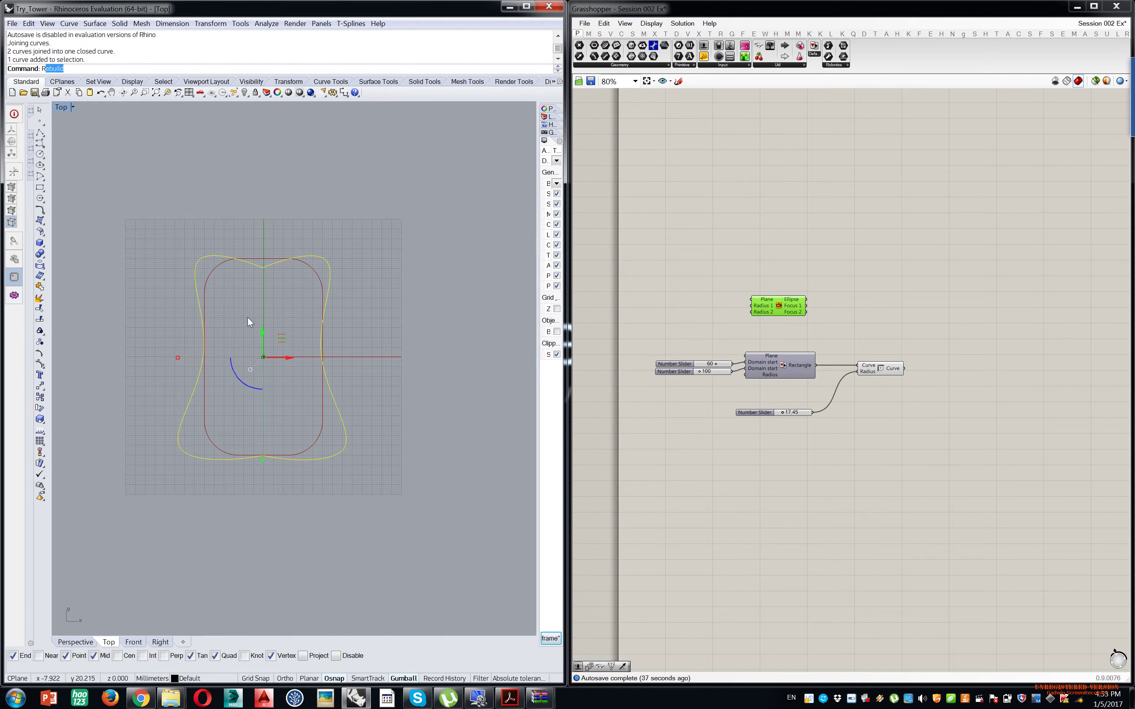
pyautogui.press('Return')
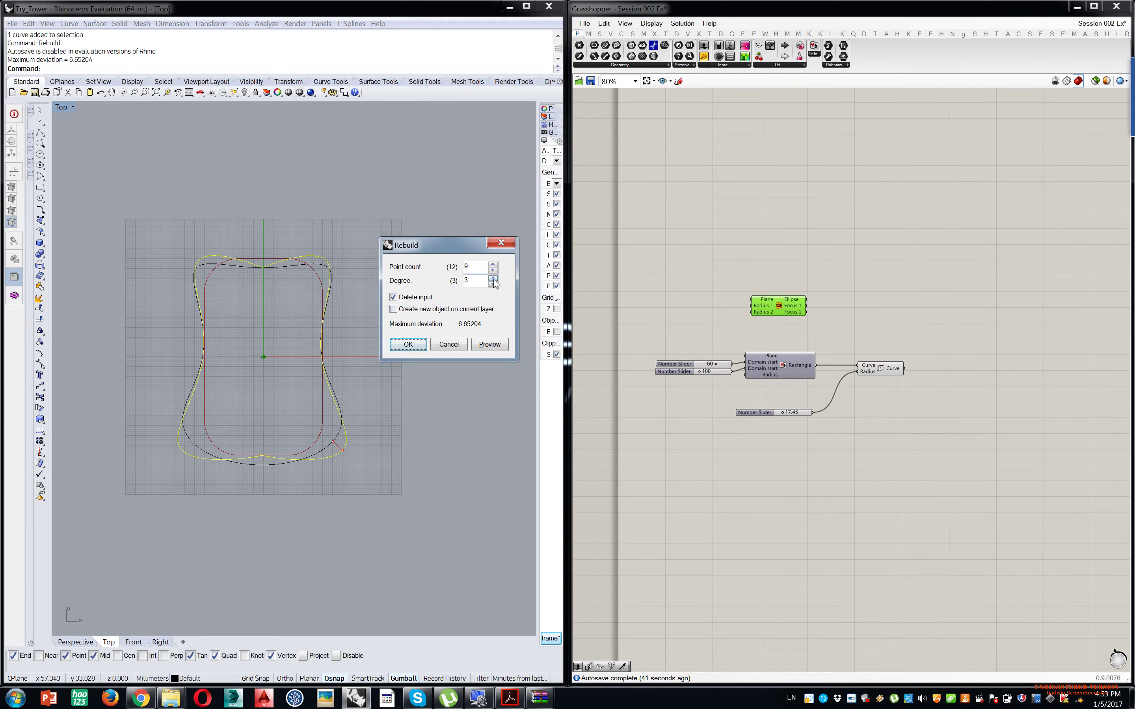
pyautogui.click(493, 264)
pyautogui.click(408, 345)
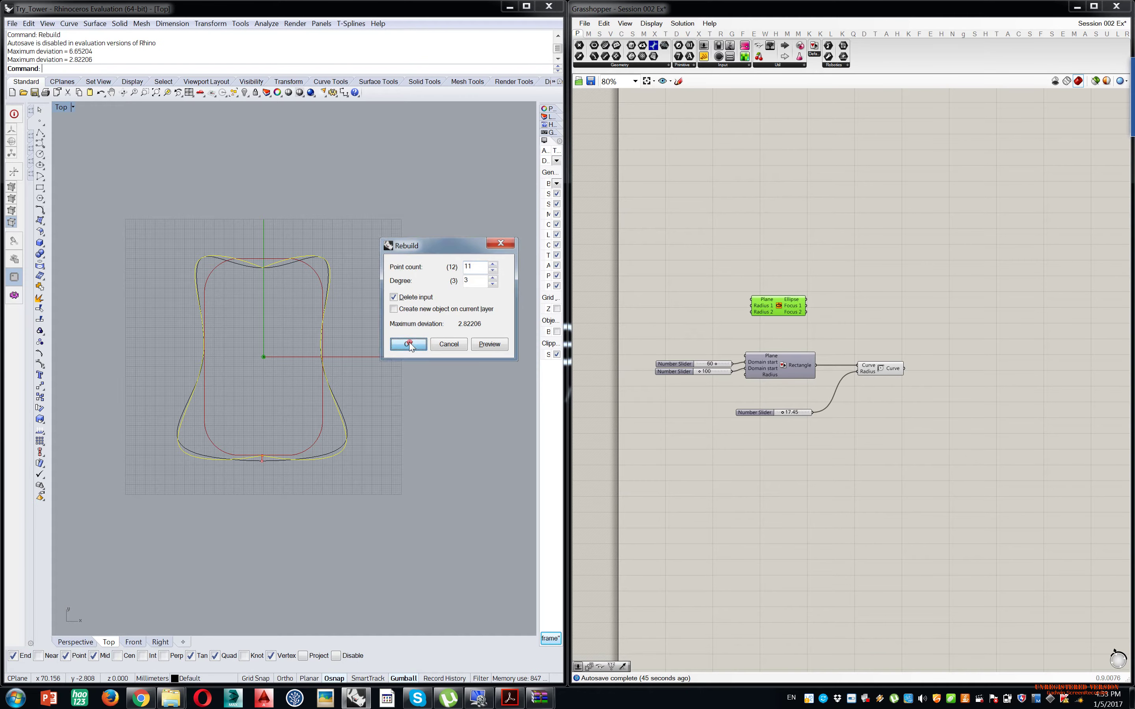
# - Turn on the edit points of the rebuilt curve and select the edit point at its top centre
pyautogui.click(345, 298)
pyautogui.moveTo(281, 405); pyautogui.dragTo(227, 521)
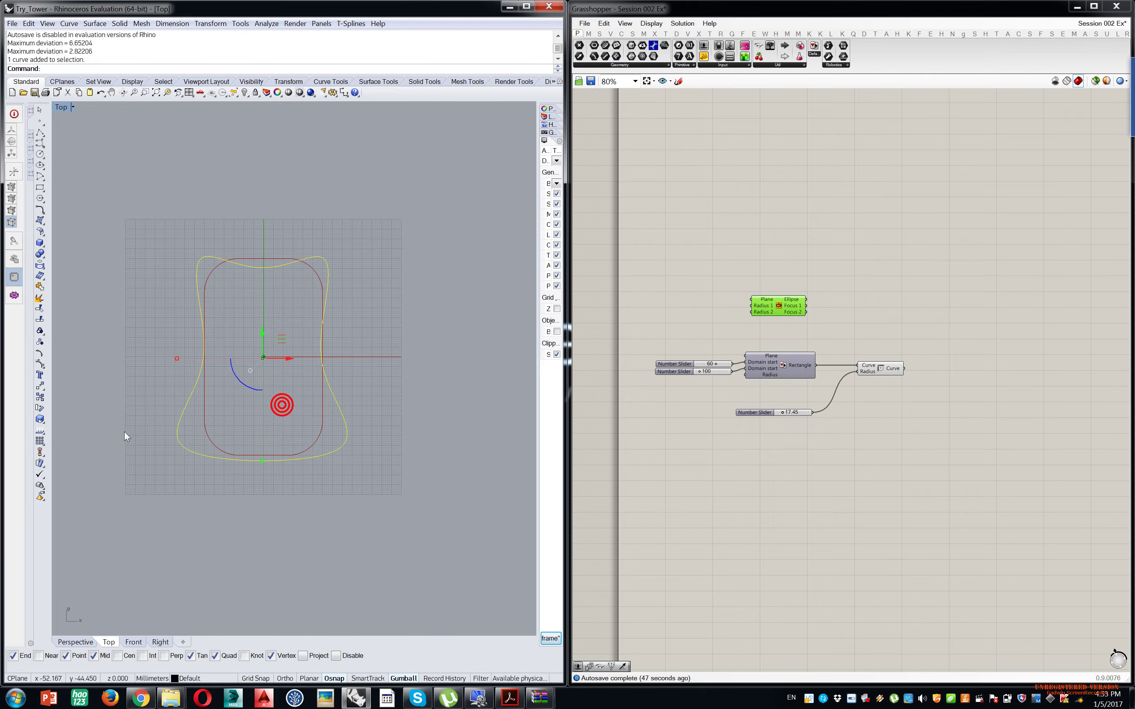
pyautogui.click(41, 365)
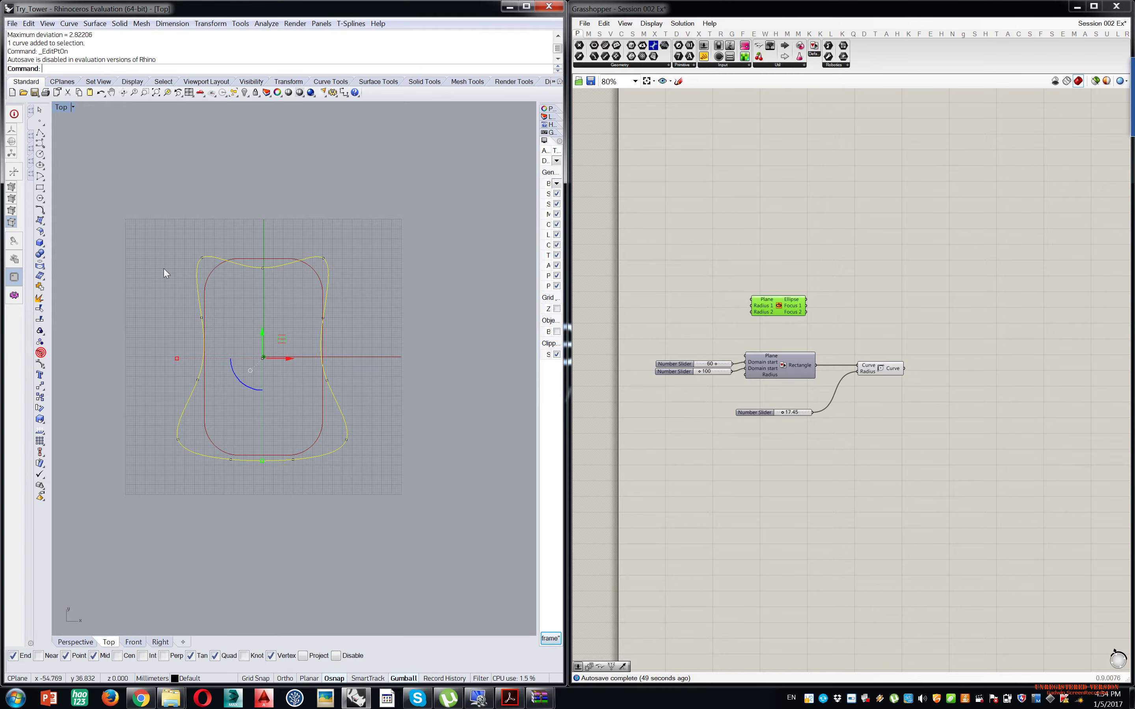
pyautogui.moveTo(227, 229); pyautogui.dragTo(289, 300)
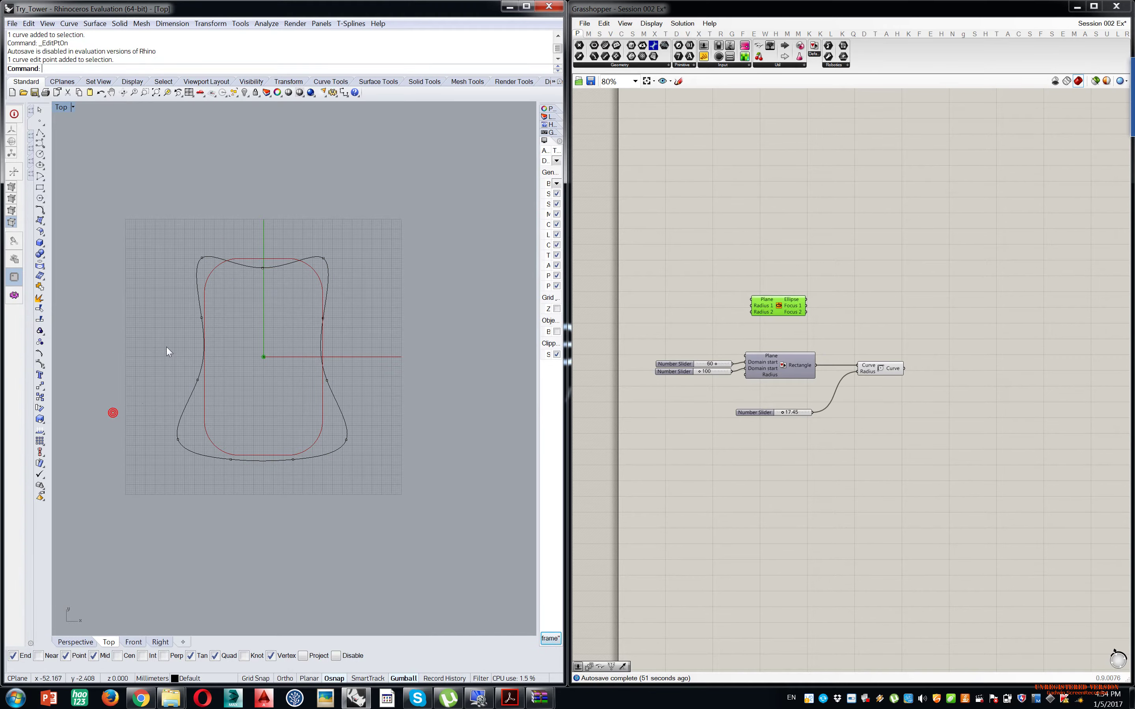
# - Move the edit points at the closed curve's waist on both sides inward to narrow it, and hide the edit points
pyautogui.moveTo(180, 355); pyautogui.dragTo(243, 386)
pyautogui.moveTo(298, 350); pyautogui.dragTo(332, 380)
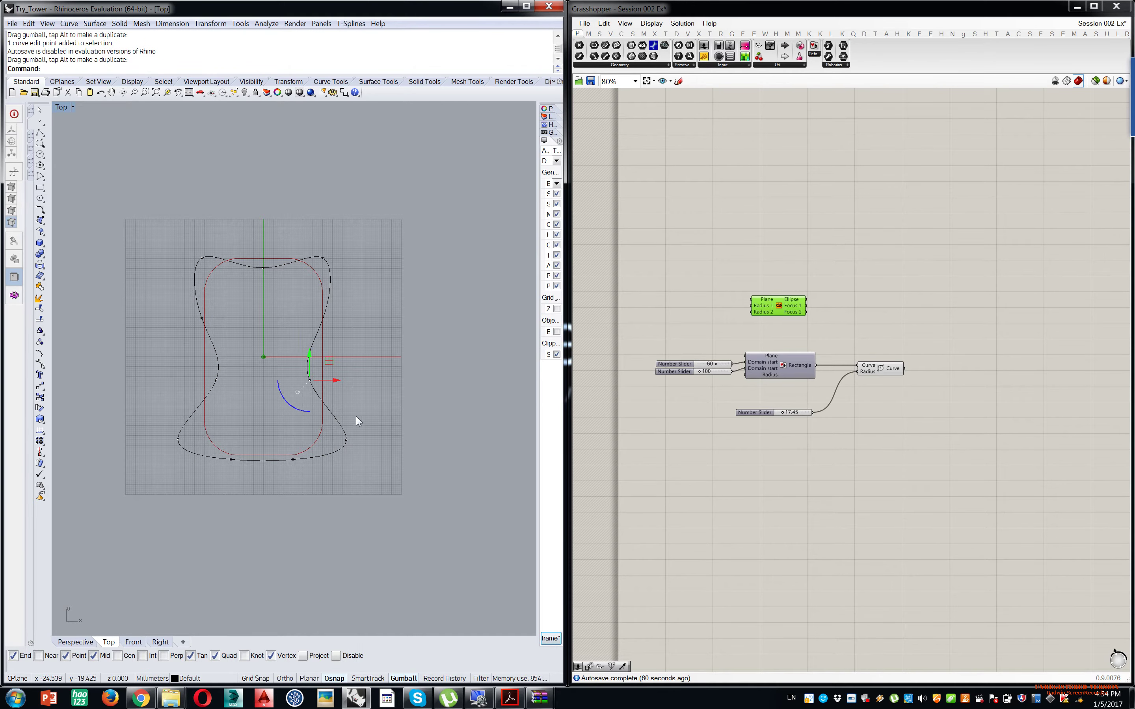
pyautogui.rightClick(320, 403)
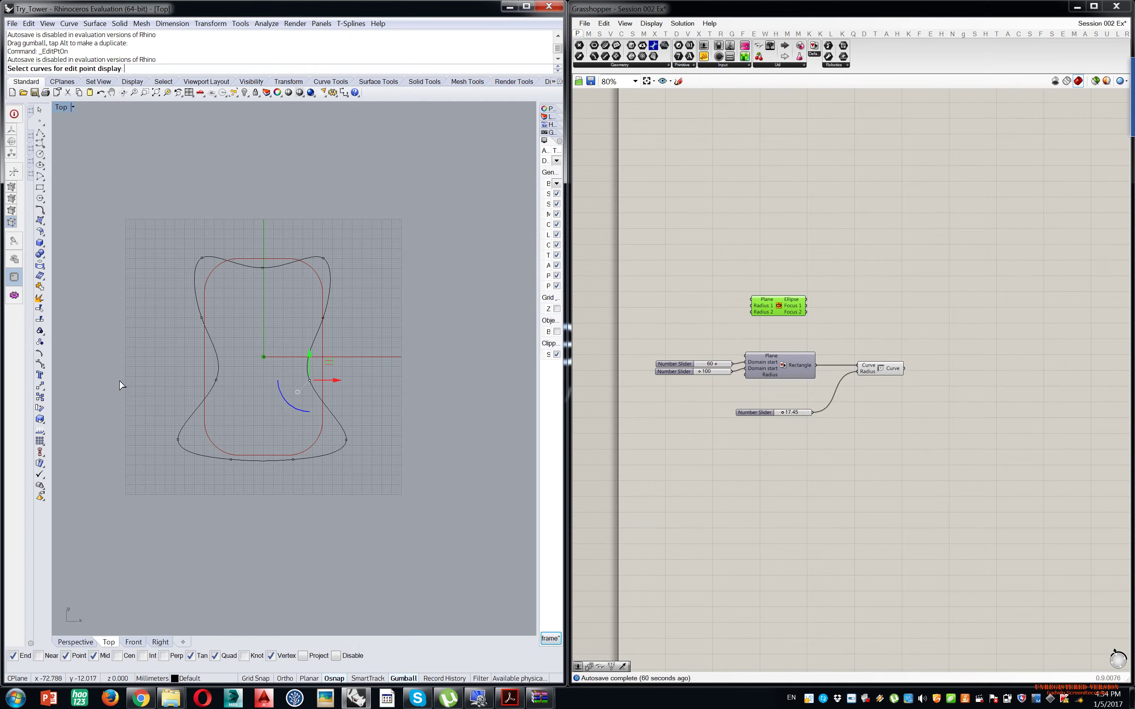
pyautogui.press('Escape')
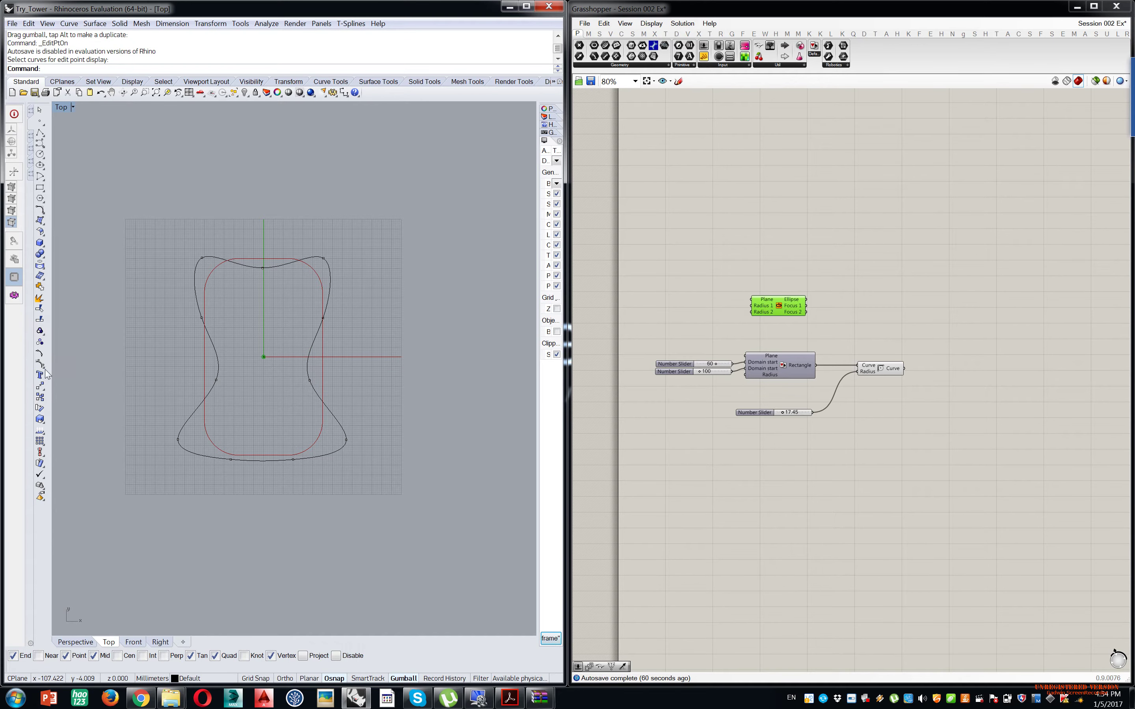
# - Insert a knot at the bottom centre of the closed curve
pyautogui.click(40, 365)
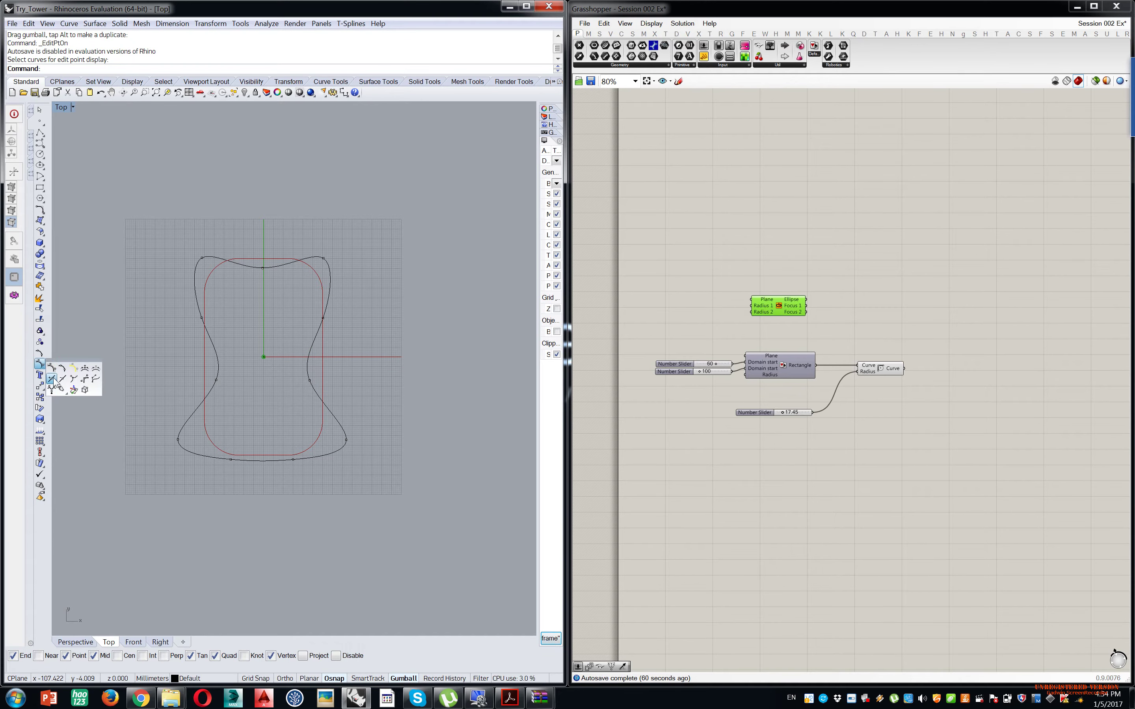
pyautogui.click(62, 379)
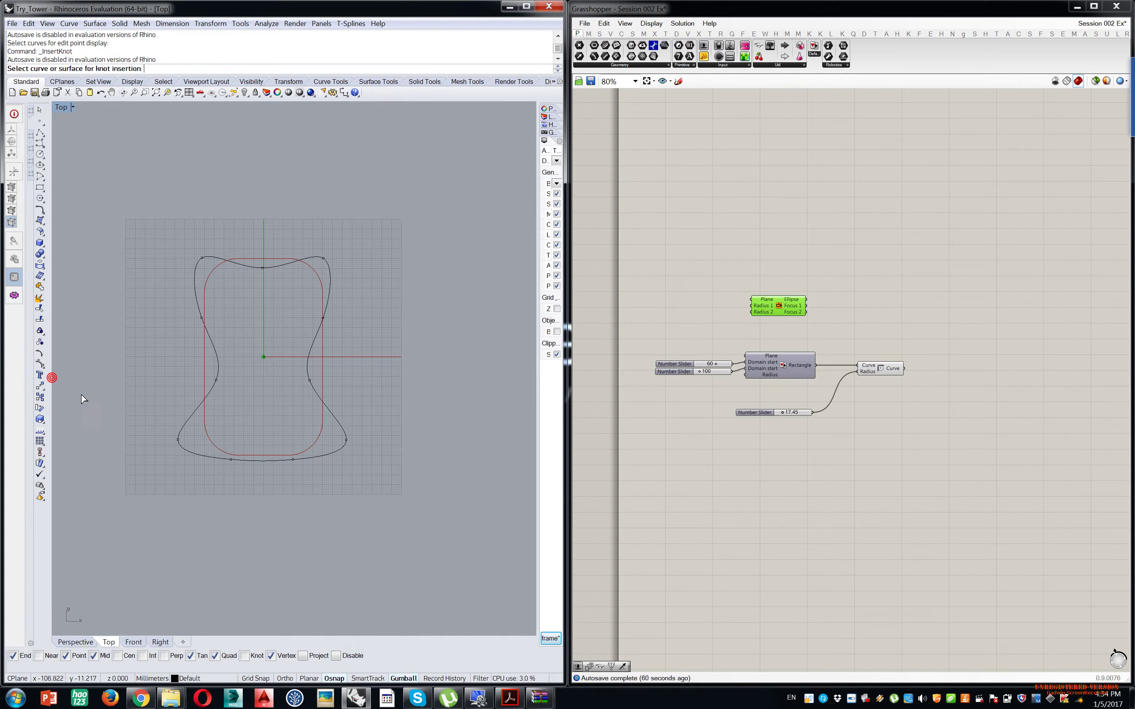
pyautogui.click(262, 463)
pyautogui.rightClick(252, 442)
# - Pull the edit point at the curve's bottom centre upward to form an inward dent, and hide the edit points
pyautogui.click(261, 461)
pyautogui.moveTo(263, 445); pyautogui.dragTo(231, 470)
pyautogui.click(352, 320)
pyautogui.moveTo(342, 410); pyautogui.dragTo(341, 409)
pyautogui.moveTo(327, 360); pyautogui.dragTo(332, 363)
pyautogui.scroll(4, 316, 399)
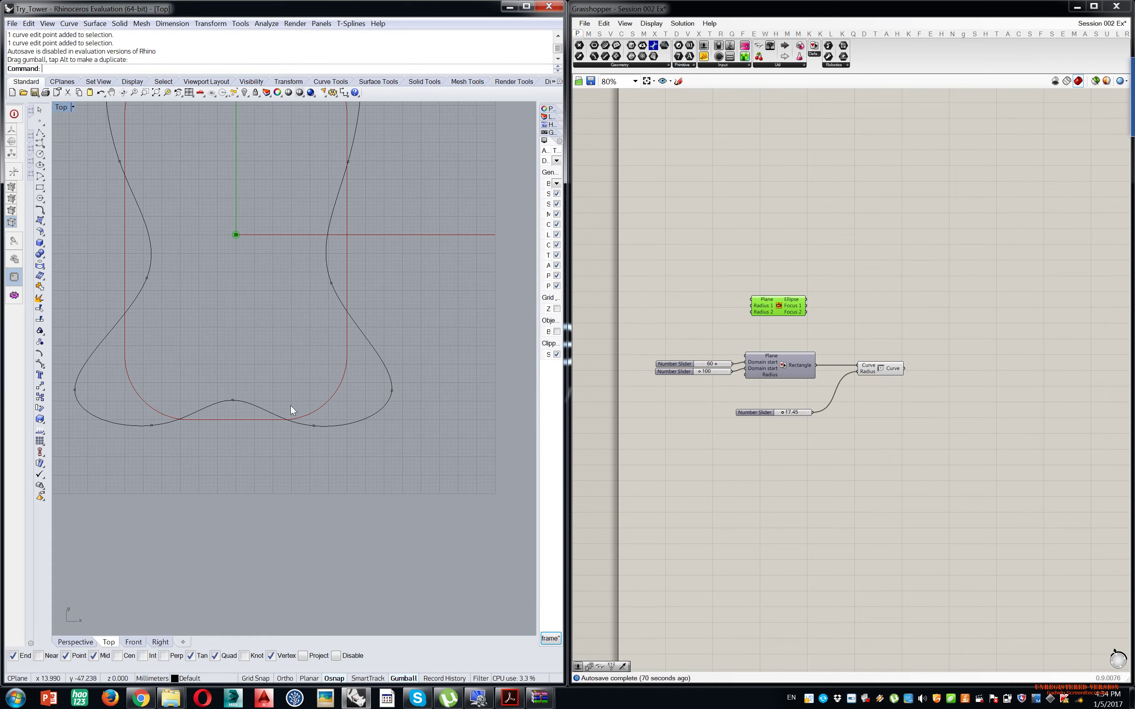
pyautogui.click(812, 330)
pyautogui.press('Escape')
# - Delete the freeform closed curve around the rounded rectangle in Rhino
pyautogui.moveTo(322, 226); pyautogui.dragTo(344, 315, button='right')
pyautogui.scroll(-4, 344, 315)
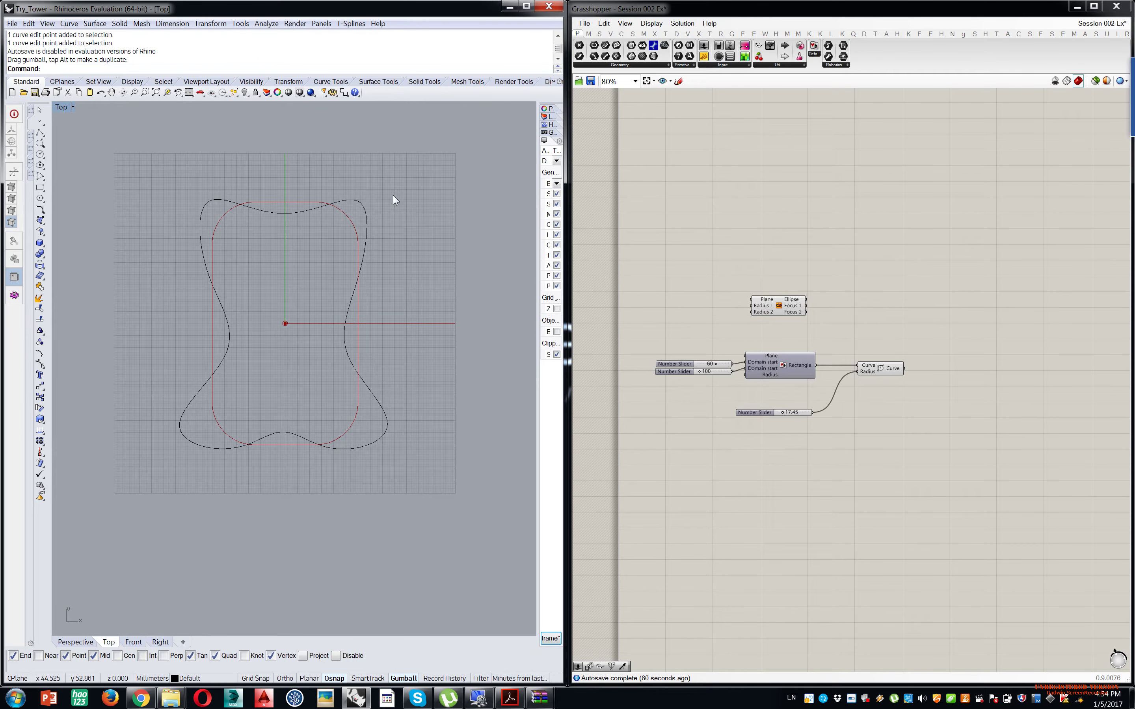
pyautogui.moveTo(385, 163); pyautogui.dragTo(277, 304)
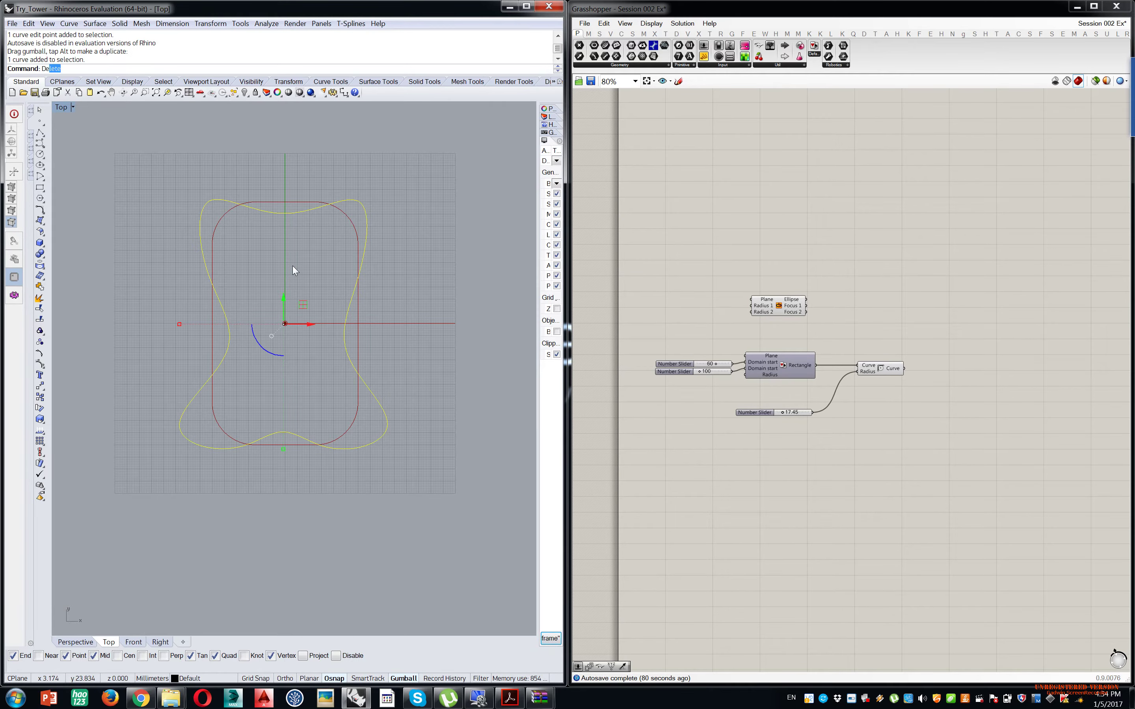
pyautogui.press('Return')
# - In Grasshopper, set the slider that drives the Fillet radius to 13.76
pyautogui.click(799, 308)
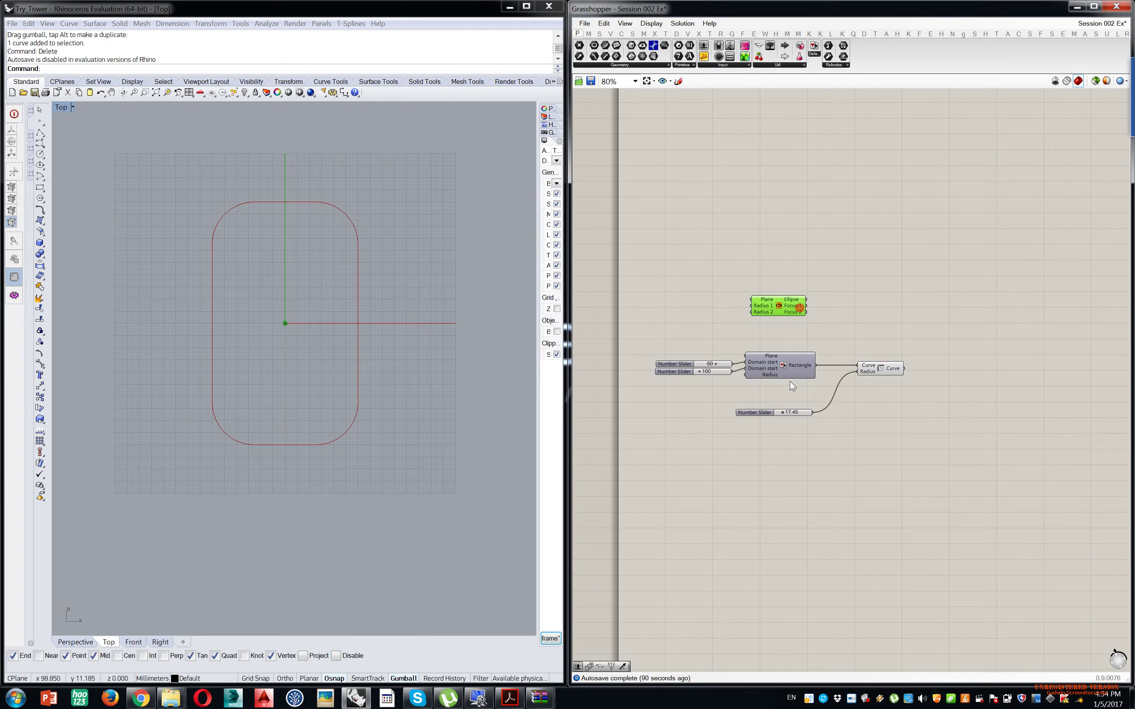
pyautogui.scroll(4, 793, 380)
pyautogui.scroll(-3, 901, 412)
pyautogui.moveTo(903, 419); pyautogui.dragTo(917, 288, button='right')
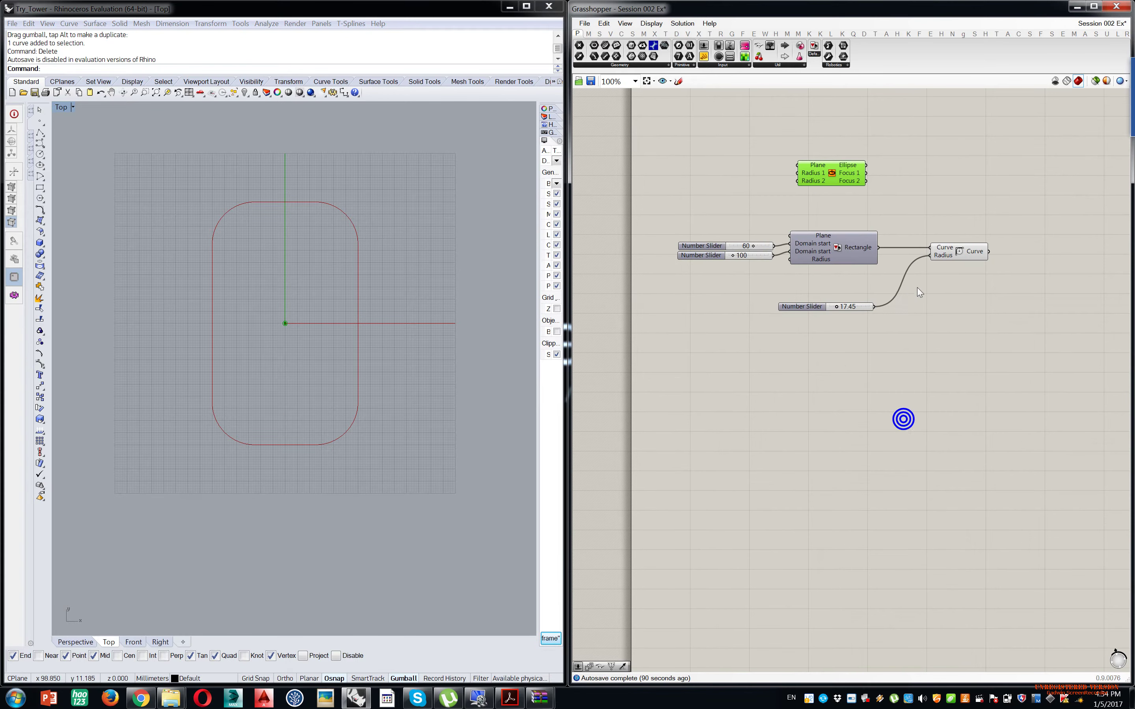
pyautogui.click(977, 254)
pyautogui.click(344, 175)
pyautogui.click(816, 347)
pyautogui.doubleClick(816, 346)
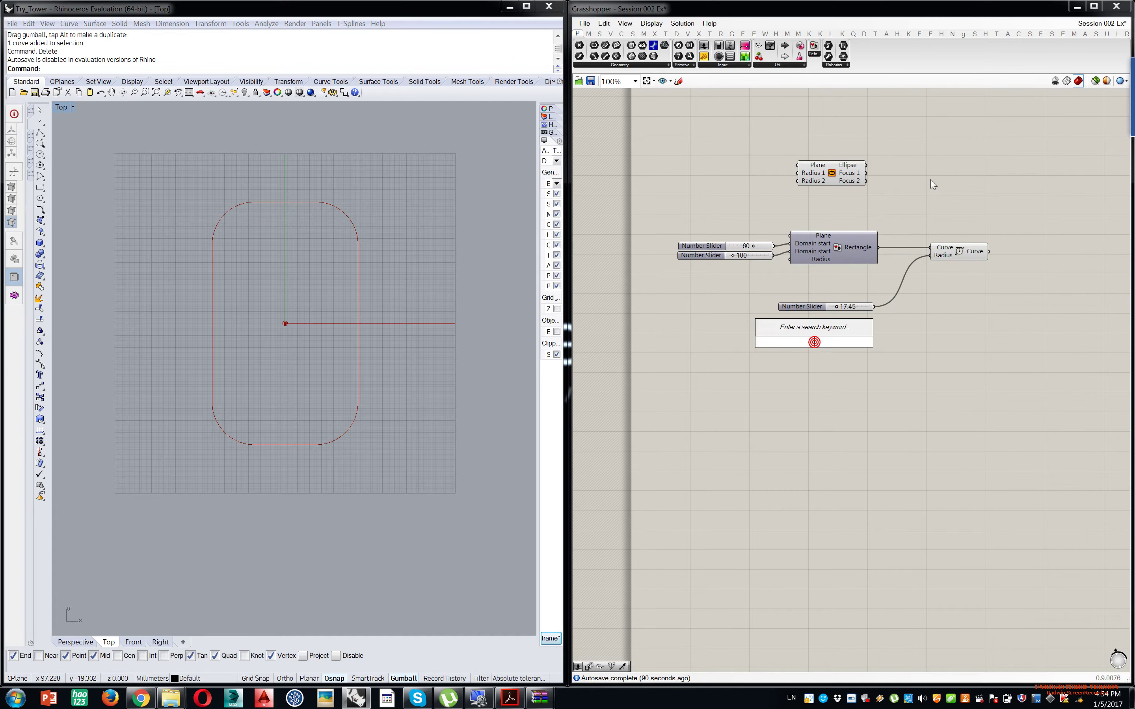
pyautogui.scroll(8, 856, 285)
pyautogui.moveTo(760, 324); pyautogui.dragTo(748, 328)
# - Delete the unused Ellipse component above the Rectangle component
pyautogui.scroll(-5, 853, 261)
pyautogui.moveTo(844, 216); pyautogui.dragTo(894, 363, button='right')
pyautogui.click(805, 238)
pyautogui.press('Delete')
# - Move the Fillet component and its radius slider closer to the Rectangle component
pyautogui.moveTo(824, 377); pyautogui.dragTo(796, 395)
pyautogui.click(1099, 355)
pyautogui.moveTo(1049, 393); pyautogui.dragTo(962, 399)
pyautogui.moveTo(863, 501); pyautogui.dragTo(842, 470)
pyautogui.click(955, 394)
# - Add a Move component and feed the filleted curve into its Geometry input
pyautogui.scroll(-3, 992, 429)
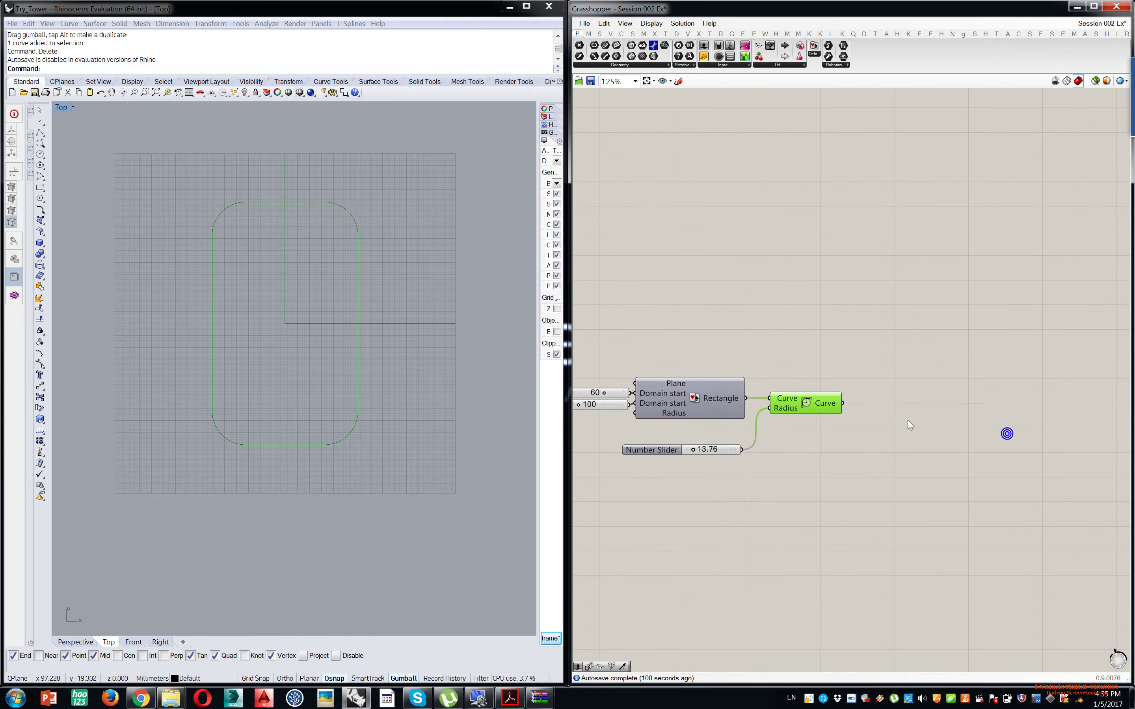
pyautogui.doubleClick(908, 421)
pyautogui.write('mp')
pyautogui.press('BackSpace')
pyautogui.press('BackSpace')
pyautogui.write('move')
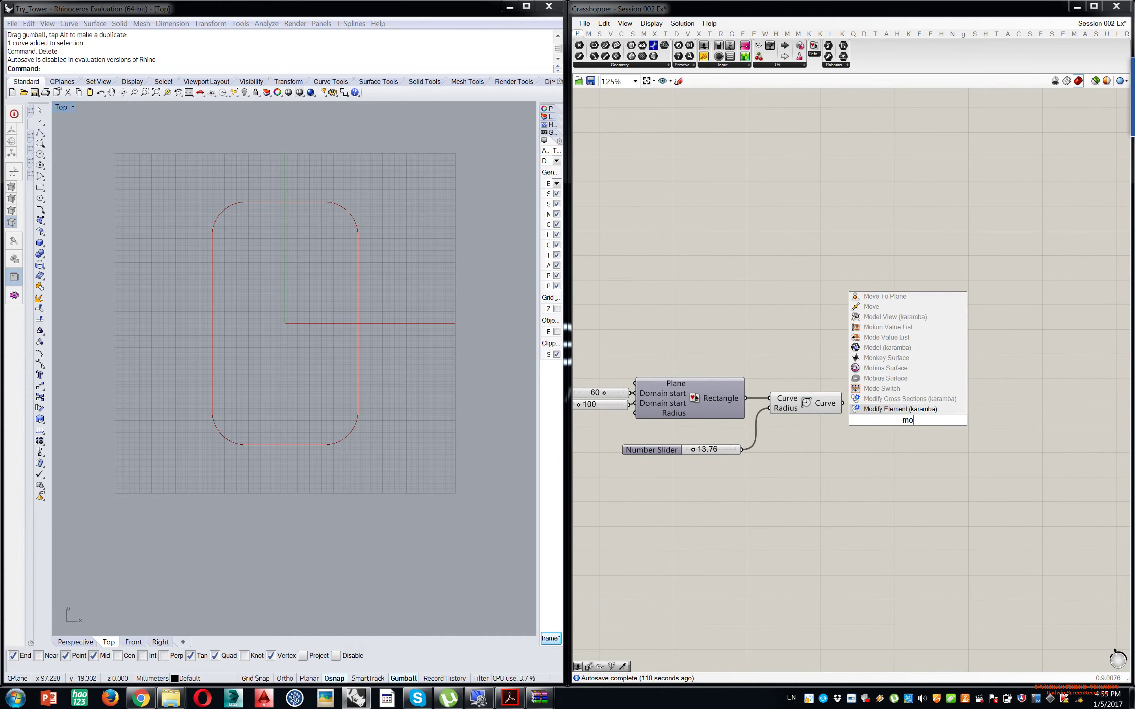
pyautogui.scroll(3, 875, 416)
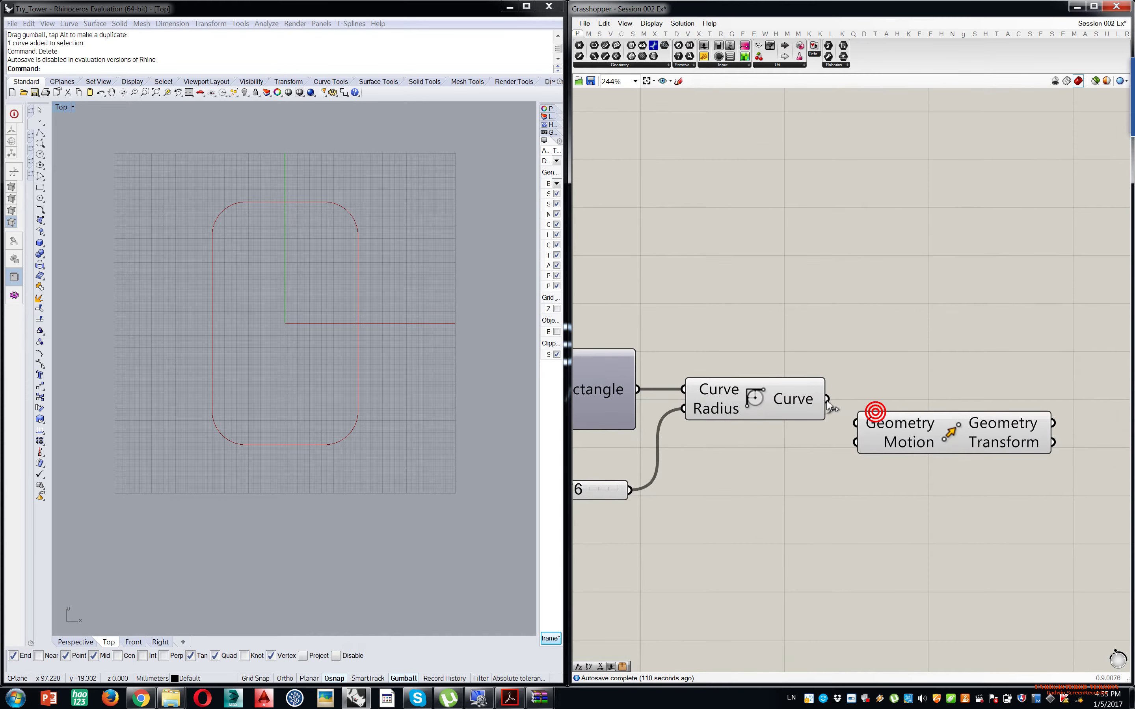
# - Show Rhino's Perspective view, and shift the Move component further away from the Fillet component
pyautogui.click(72, 645)
pyautogui.moveTo(314, 402); pyautogui.dragTo(301, 370, button='right')
pyautogui.moveTo(955, 430); pyautogui.dragTo(1107, 413)
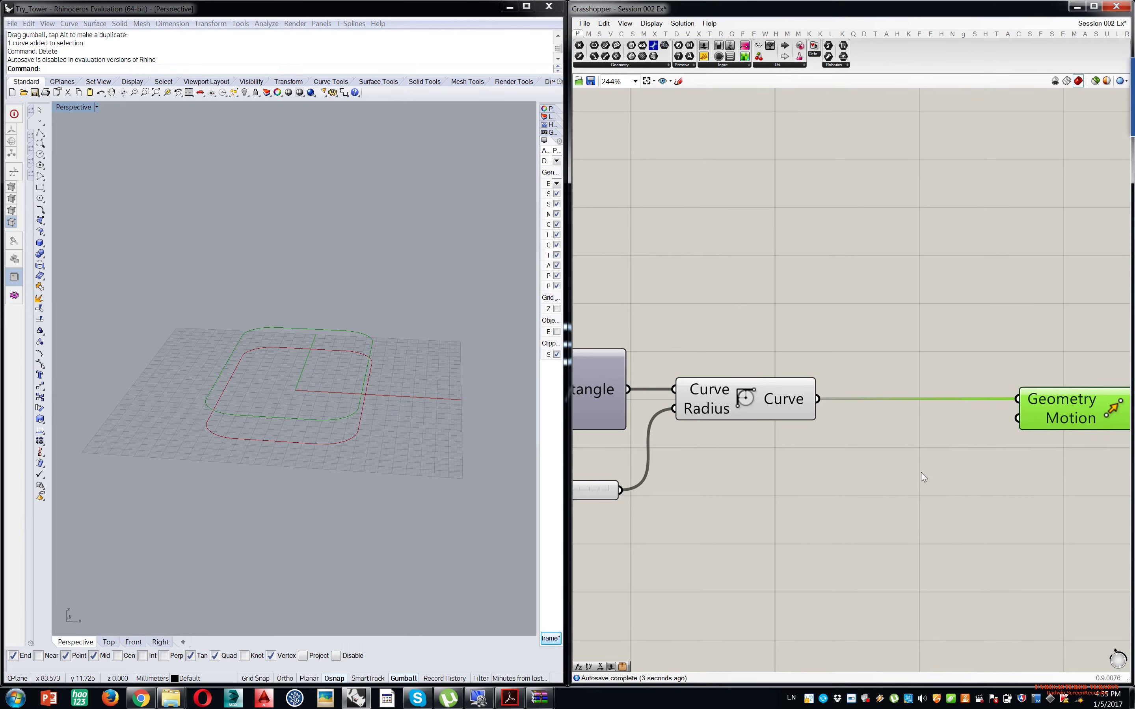
pyautogui.doubleClick(920, 472)
pyautogui.write('Z')
pyautogui.click(891, 461)
pyautogui.click(933, 474)
pyautogui.press('Delete')
# - Add a Unit Z component and connect its vector to the Move component's Motion input
pyautogui.doubleClick(893, 498)
pyautogui.write('Z')
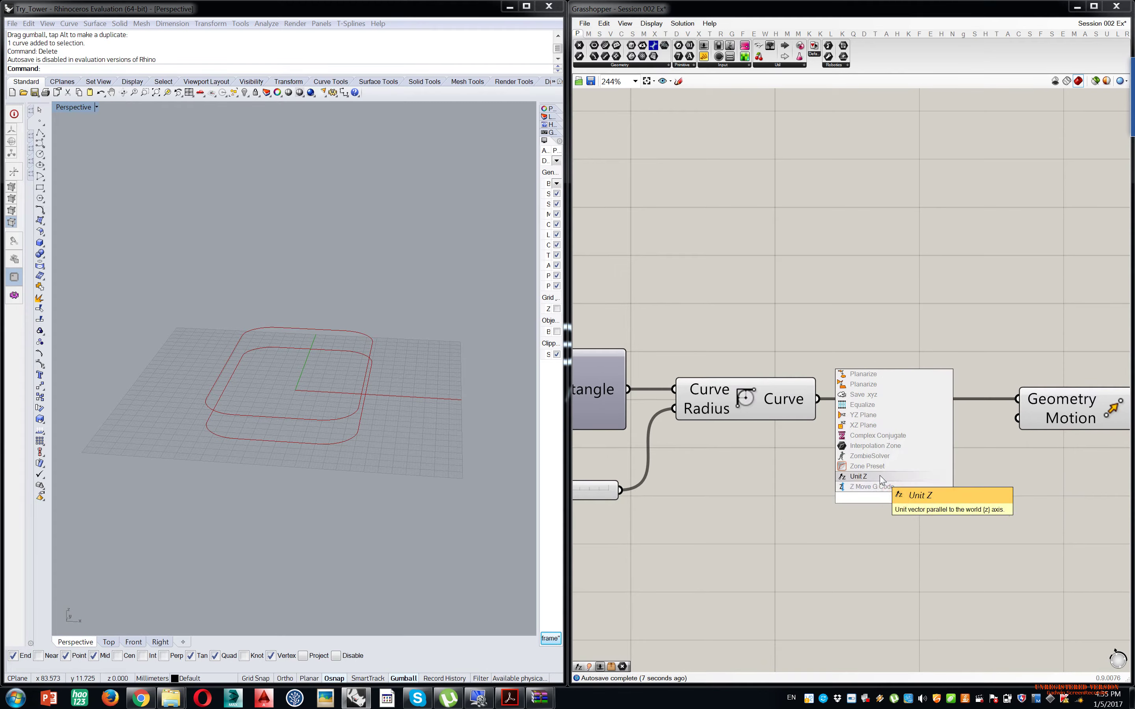
pyautogui.click(880, 475)
pyautogui.moveTo(1016, 433); pyautogui.dragTo(1017, 419)
# - Examine how the original definition wires its sliders and Unit Z components into the Move components
pyautogui.scroll(-12, 995, 333)
pyautogui.moveTo(958, 135); pyautogui.dragTo(842, 404, button='right')
pyautogui.scroll(5, 895, 357)
pyautogui.scroll(6, 890, 381)
pyautogui.moveTo(701, 419); pyautogui.dragTo(775, 368, button='right')
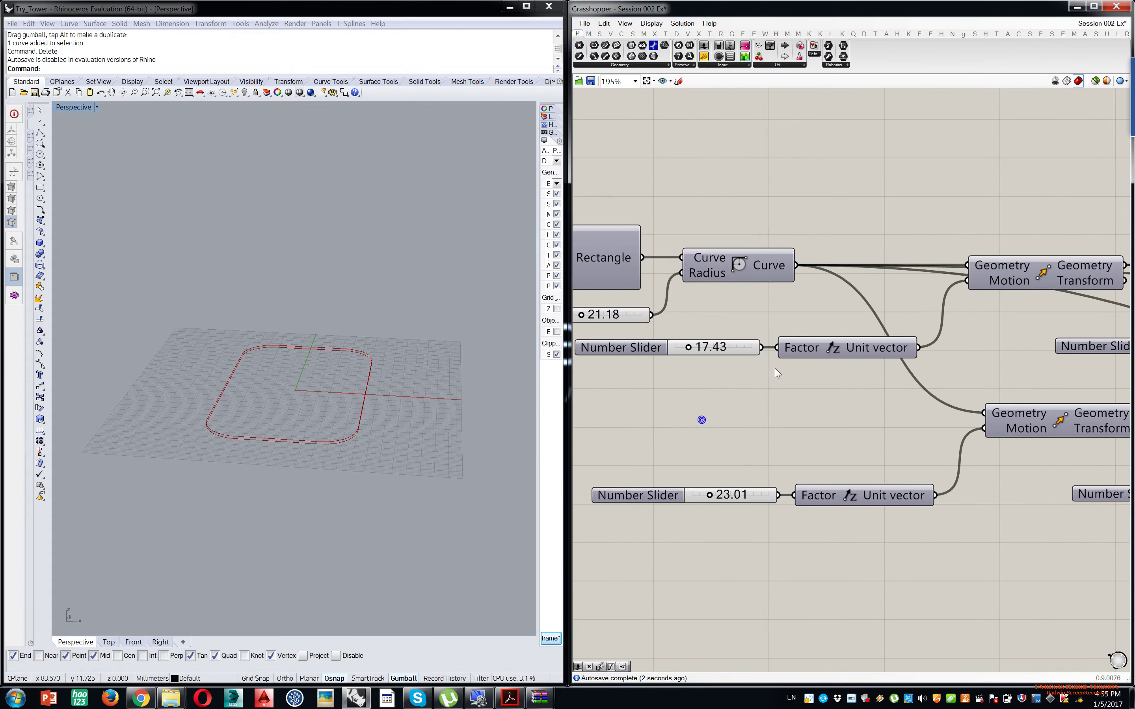
pyautogui.scroll(-6, 691, 348)
pyautogui.moveTo(709, 558); pyautogui.dragTo(746, 305, button='right')
pyautogui.moveTo(735, 498); pyautogui.dragTo(762, 407, button='right')
# - Add a number slider with the value 17 and connect it to the Unit Z component's Factor input
pyautogui.scroll(8, 763, 411)
pyautogui.doubleClick(675, 421)
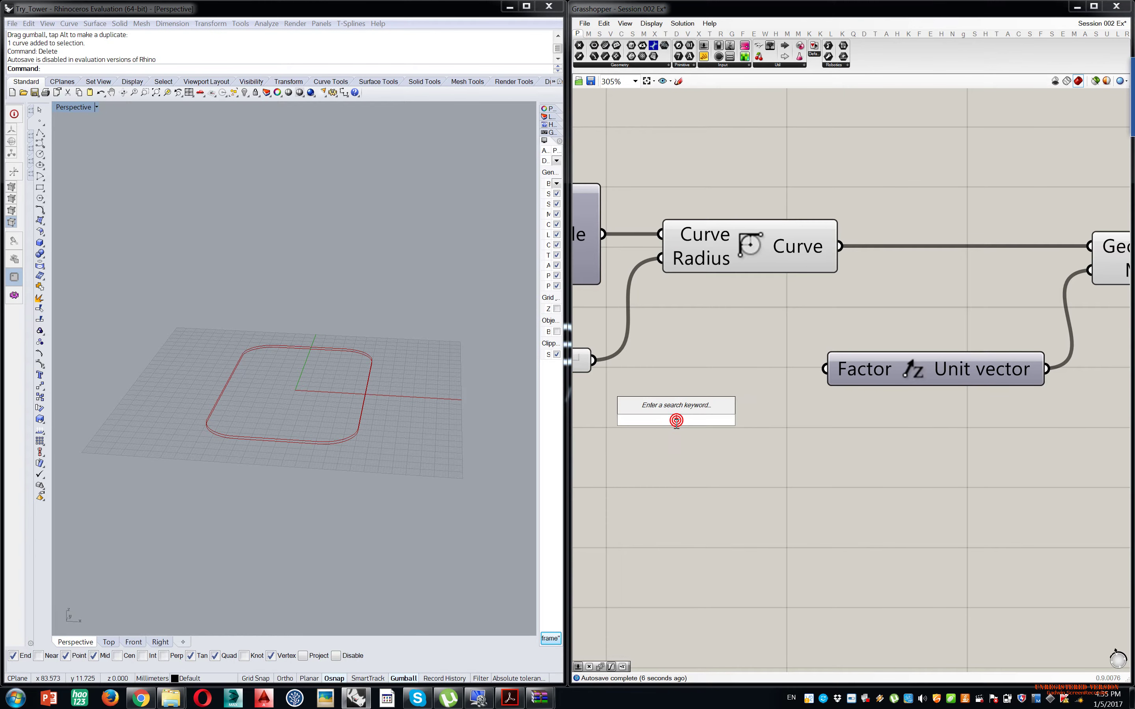
pyautogui.press('Return')
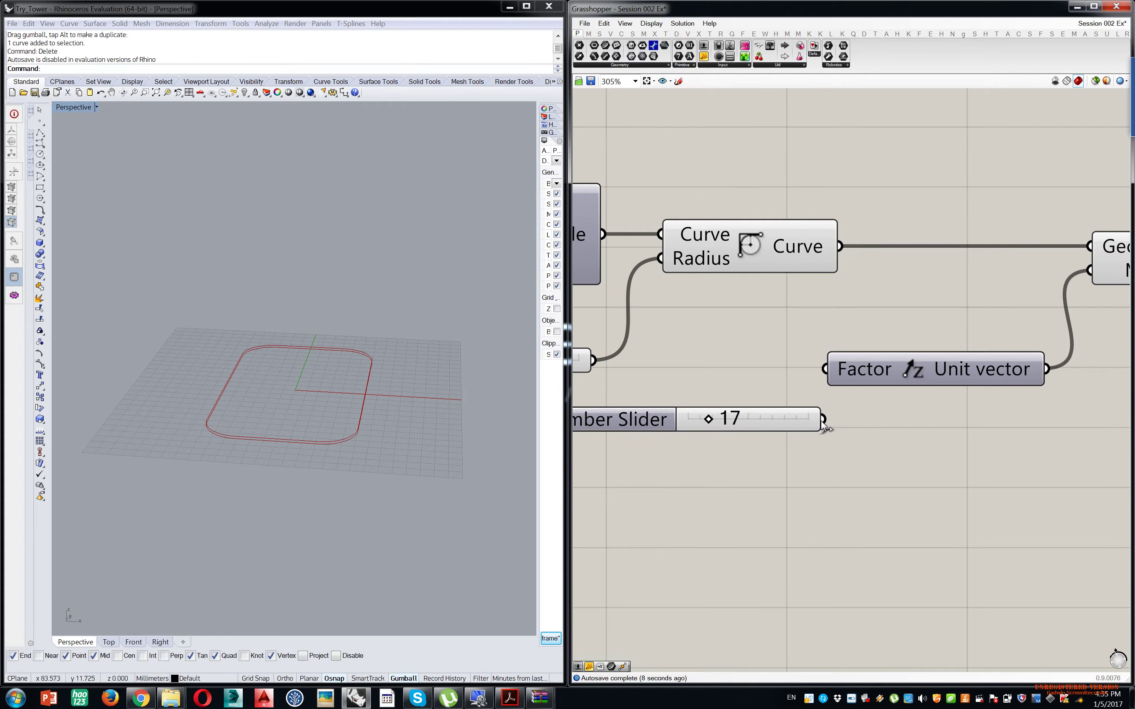
pyautogui.moveTo(821, 376); pyautogui.dragTo(824, 371)
# - Rearrange the slider, Unit Z and Move components into a compact row beside the Fillet component
pyautogui.scroll(-3, 832, 408)
pyautogui.moveTo(955, 434); pyautogui.dragTo(813, 392, button='right')
pyautogui.scroll(-1, 844, 359)
pyautogui.click(887, 319)
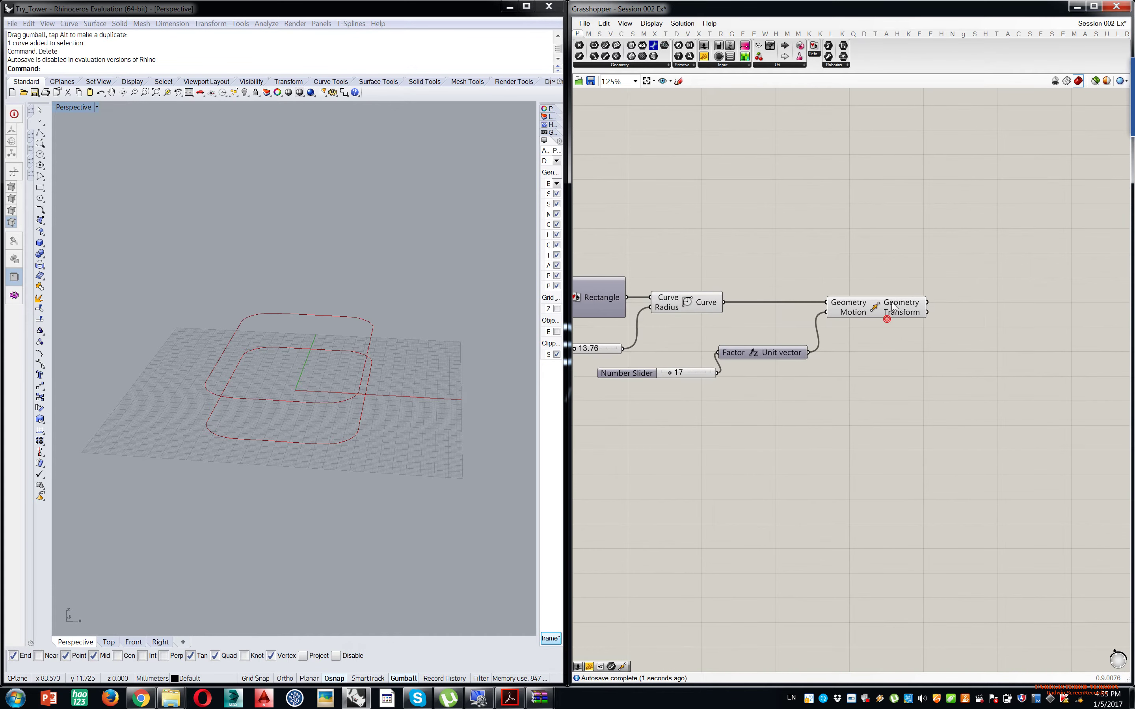
pyautogui.moveTo(764, 354); pyautogui.dragTo(779, 315)
pyautogui.moveTo(862, 274); pyautogui.dragTo(777, 330)
pyautogui.moveTo(784, 317); pyautogui.dragTo(859, 319)
pyautogui.click(830, 358)
pyautogui.moveTo(706, 375); pyautogui.dragTo(768, 335)
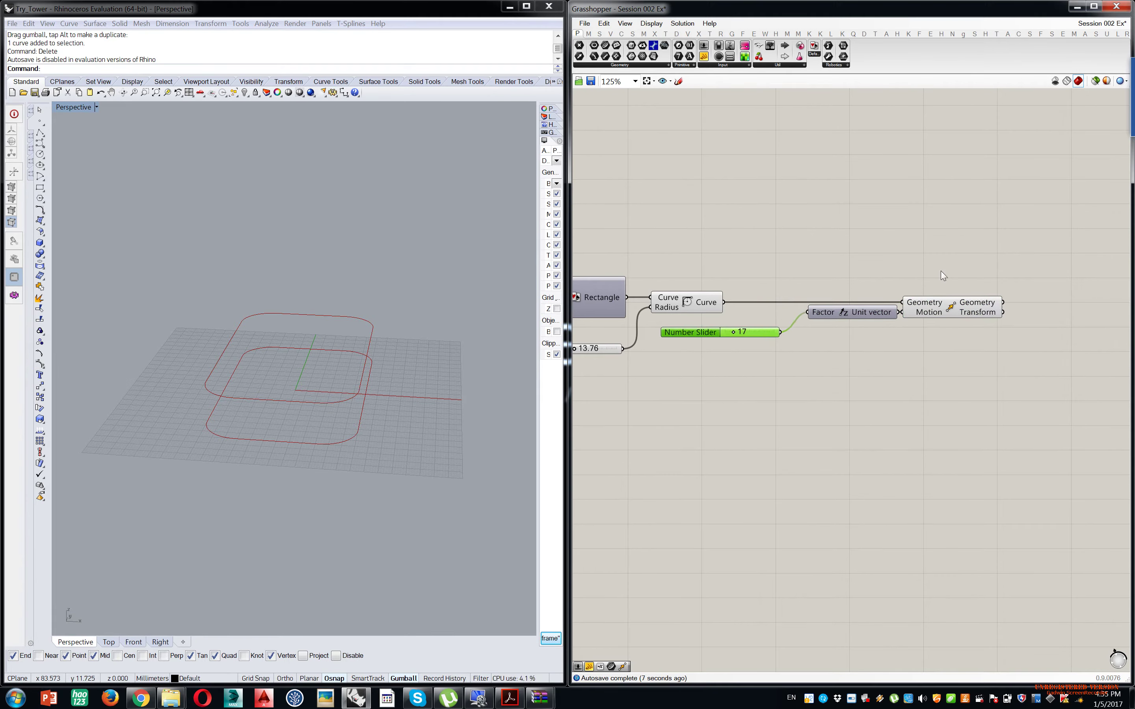
# - Duplicate the slider, Unit Z and Move components and place the copies below the originals
pyautogui.moveTo(1035, 237); pyautogui.dragTo(757, 367)
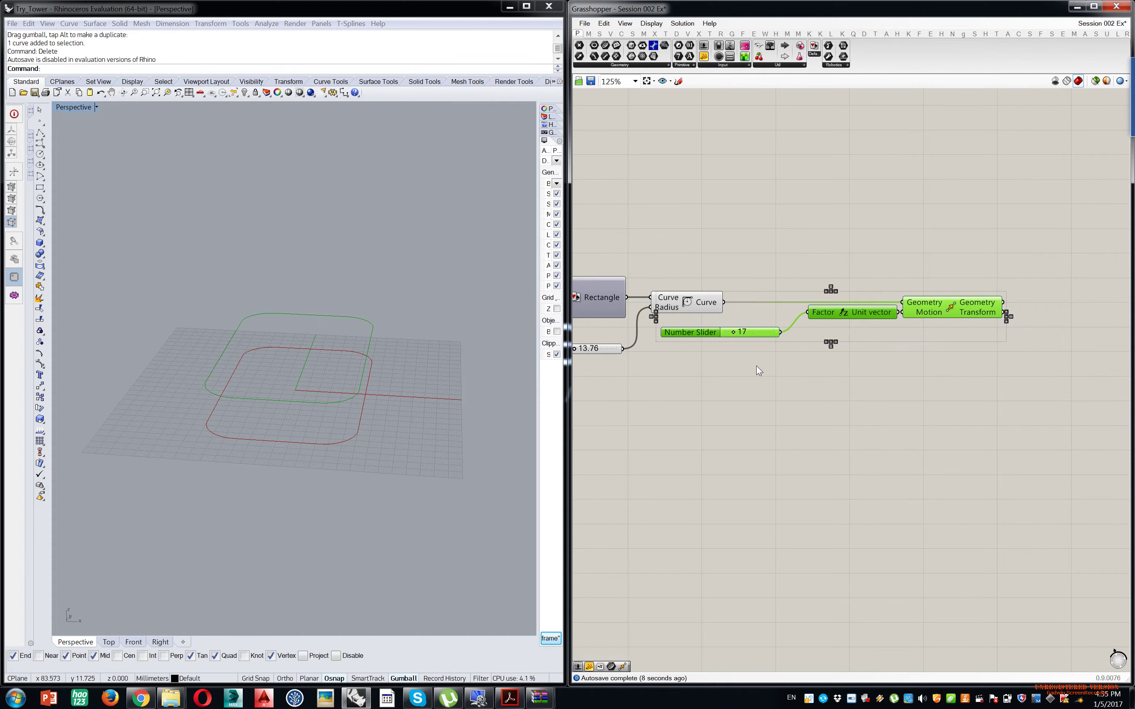
pyautogui.hotkey('ctrl', 'c')
pyautogui.hotkey('ctrl', 'v')
pyautogui.moveTo(838, 319); pyautogui.dragTo(838, 382)
# - Set the duplicated height slider to 28, and select the first slider, Unit Z and Move group
pyautogui.click(789, 333)
pyautogui.scroll(5, 738, 383)
pyautogui.moveTo(738, 444); pyautogui.dragTo(755, 445)
pyautogui.scroll(-6, 756, 445)
pyautogui.scroll(3, 959, 273)
pyautogui.moveTo(958, 273); pyautogui.dragTo(730, 347)
# - Examine how the original definition processes the moved curves with its Area, Scale and rotation components
pyautogui.scroll(-8, 872, 259)
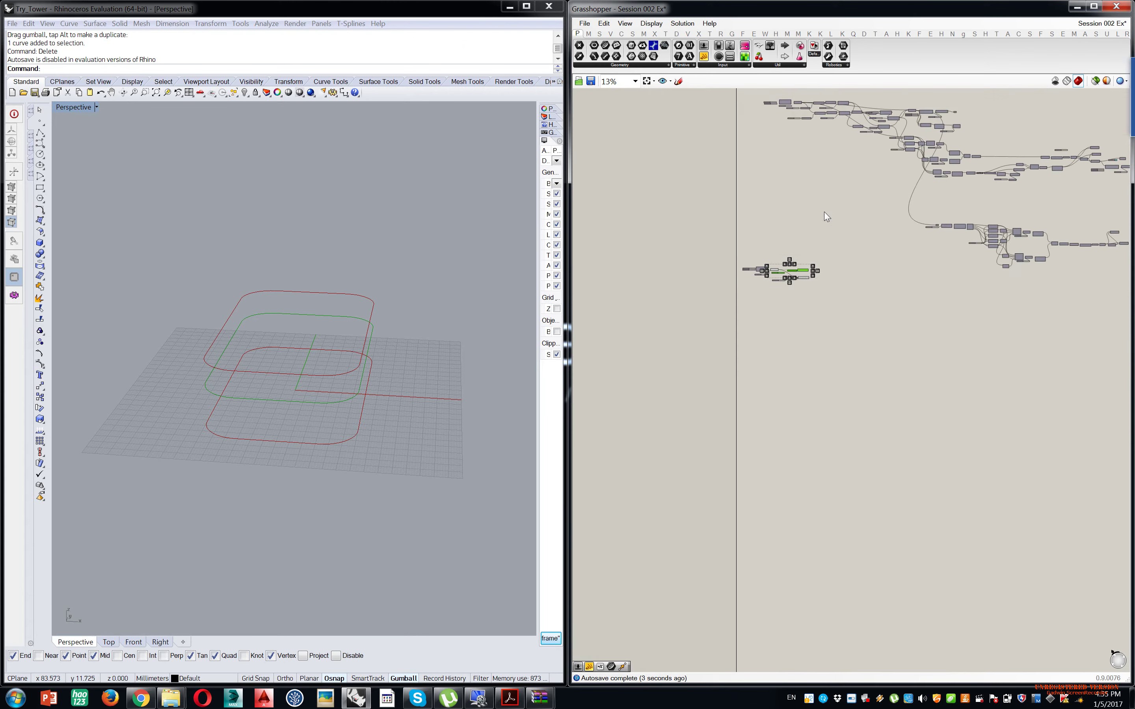
pyautogui.scroll(7, 861, 222)
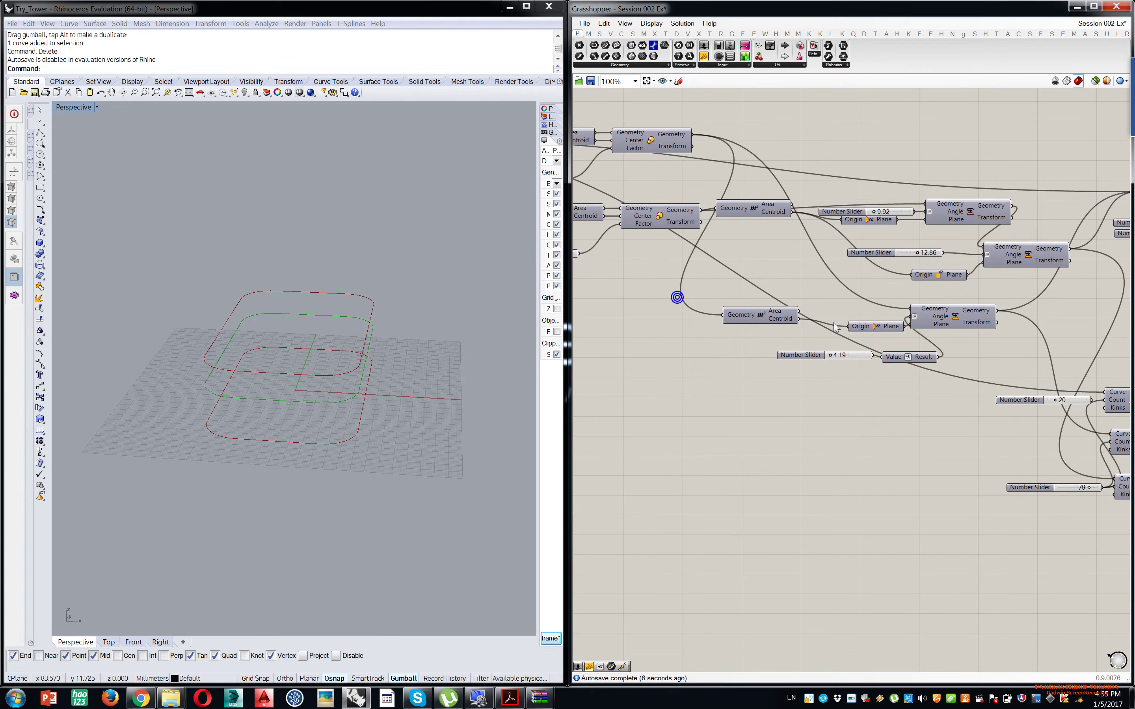
pyautogui.scroll(-4, 782, 343)
pyautogui.moveTo(745, 455); pyautogui.dragTo(793, 320, button='right')
pyautogui.moveTo(773, 472)
pyautogui.mouseDown(button='right')
pyautogui.moveTo(782, 398)
pyautogui.moveTo(826, 315)
pyautogui.mouseUp(button='right')
pyautogui.moveTo(755, 415); pyautogui.dragTo(792, 320, button='right')
pyautogui.scroll(4, 789, 359)
pyautogui.click(757, 404)
# - Add an Area component beside the first Move component and connect the moved geometry to it
pyautogui.moveTo(758, 405); pyautogui.dragTo(840, 369, button='right')
pyautogui.doubleClick(840, 368)
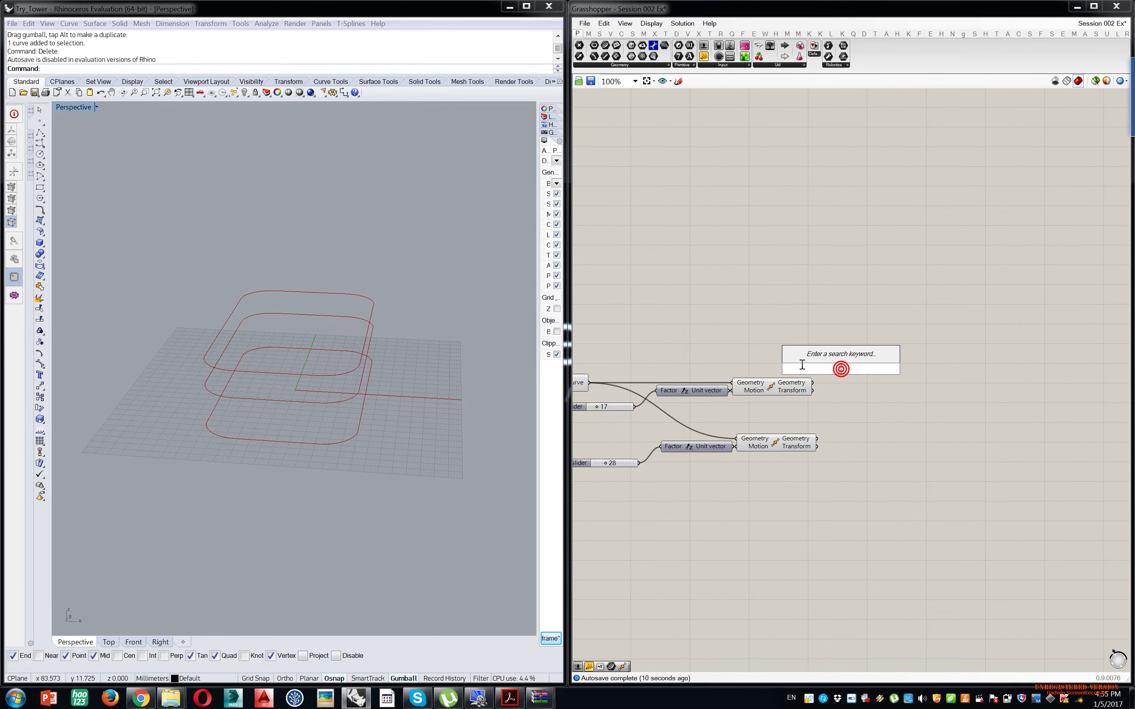
pyautogui.write('area')
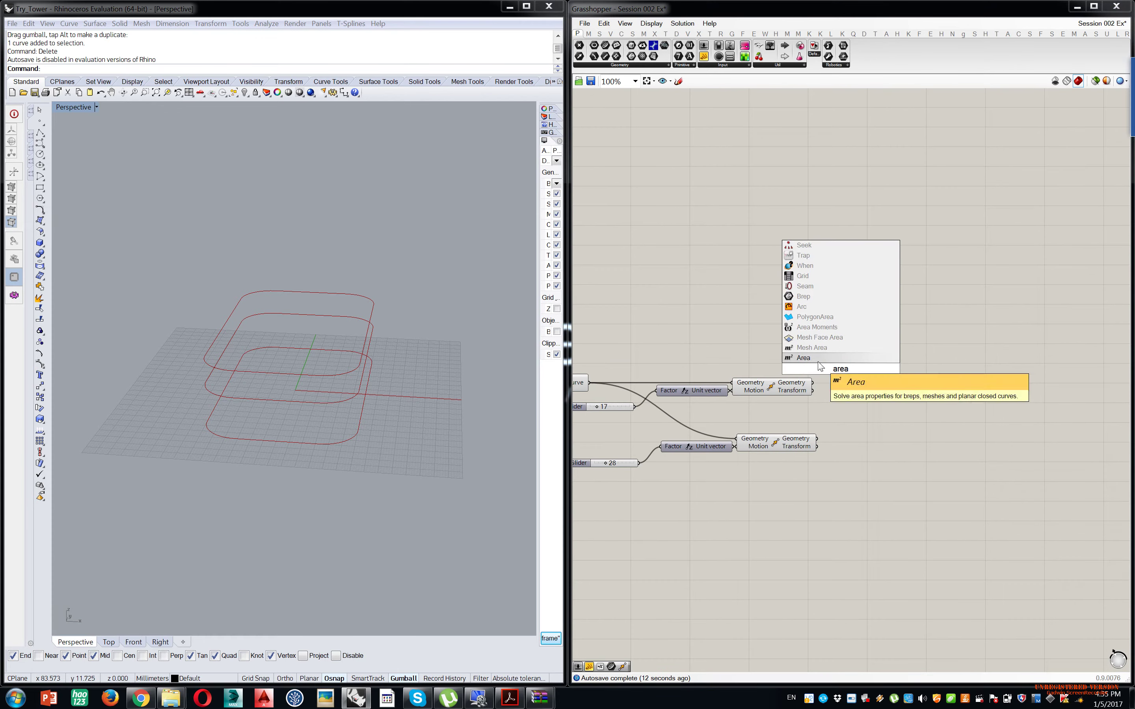
pyautogui.click(818, 358)
pyautogui.scroll(1, 816, 387)
pyautogui.scroll(3, 816, 386)
pyautogui.moveTo(806, 378); pyautogui.dragTo(885, 381)
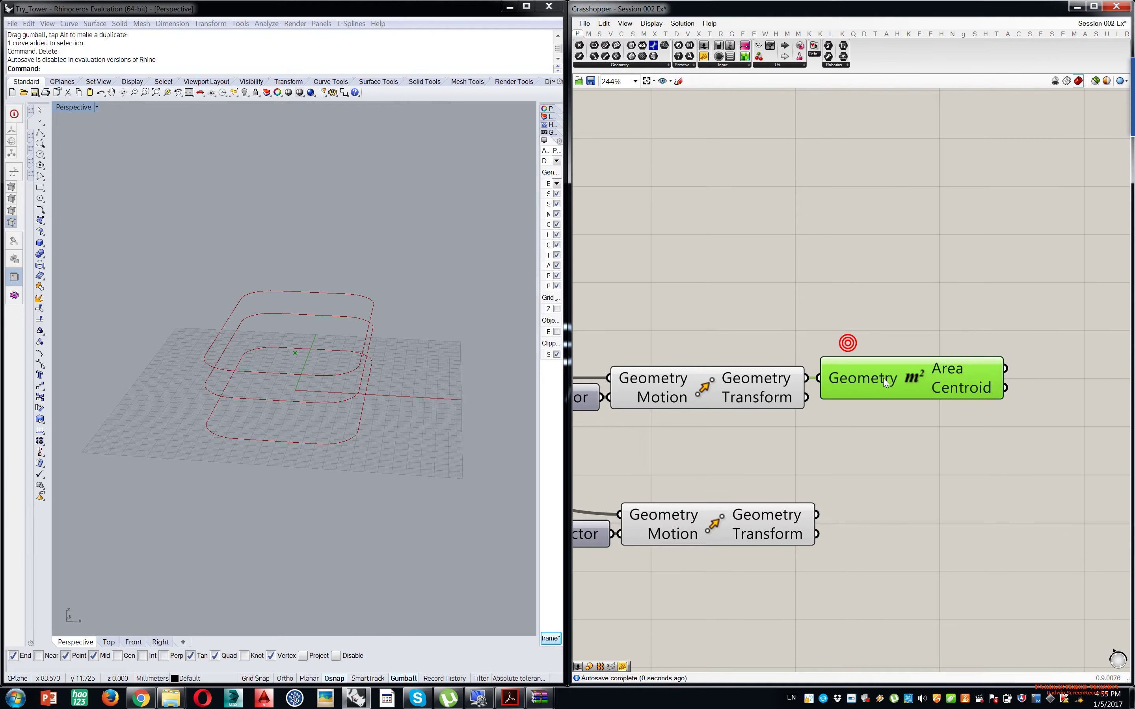
# - Add a Scale component beside the Area component, taking the first moved curve as Geometry and the area centroid as Center
pyautogui.scroll(-2, 875, 372)
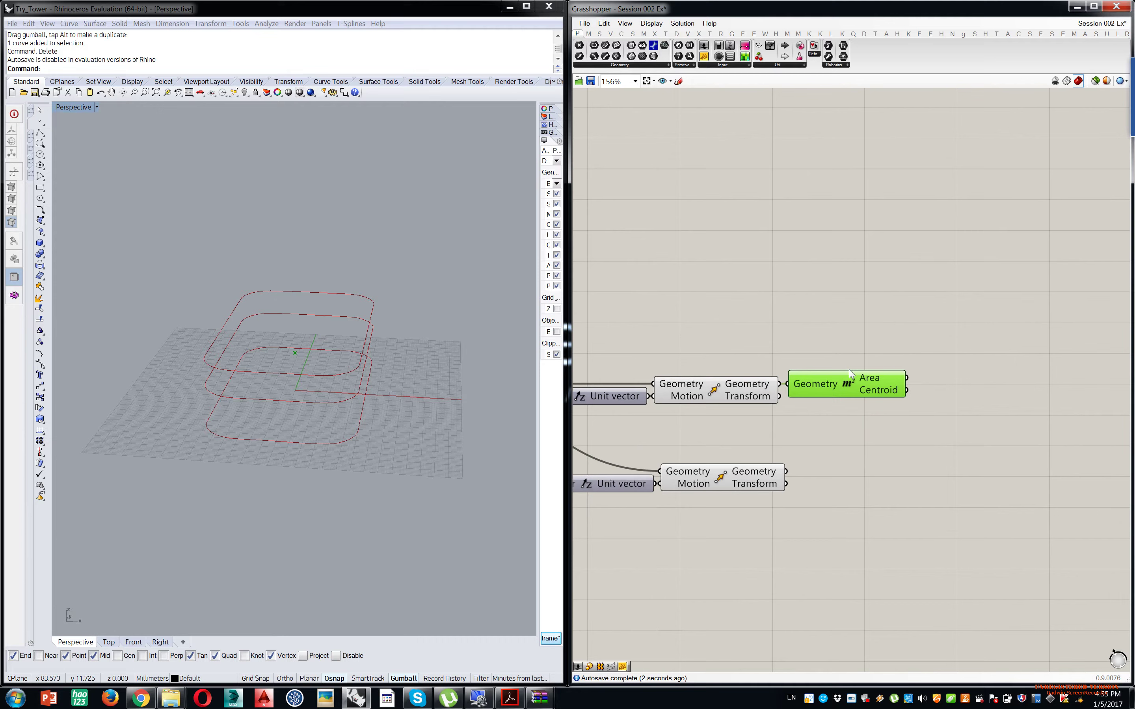
pyautogui.doubleClick(888, 273)
pyautogui.write('sca')
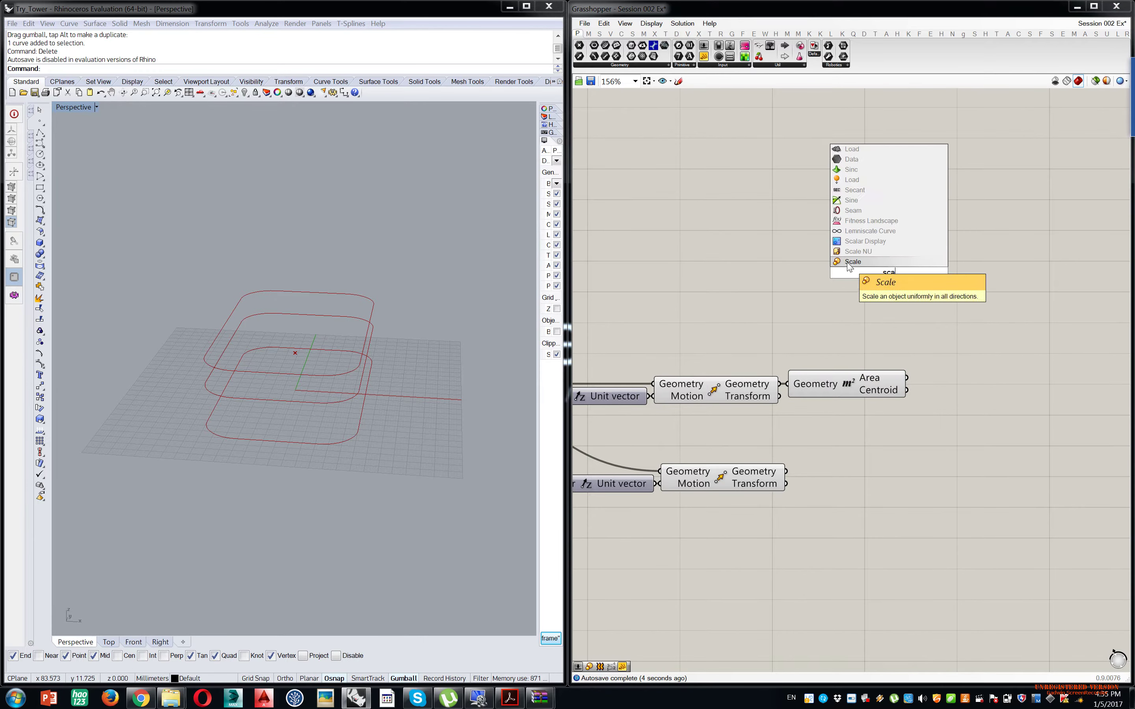
pyautogui.click(849, 262)
pyautogui.scroll(-1, 825, 293)
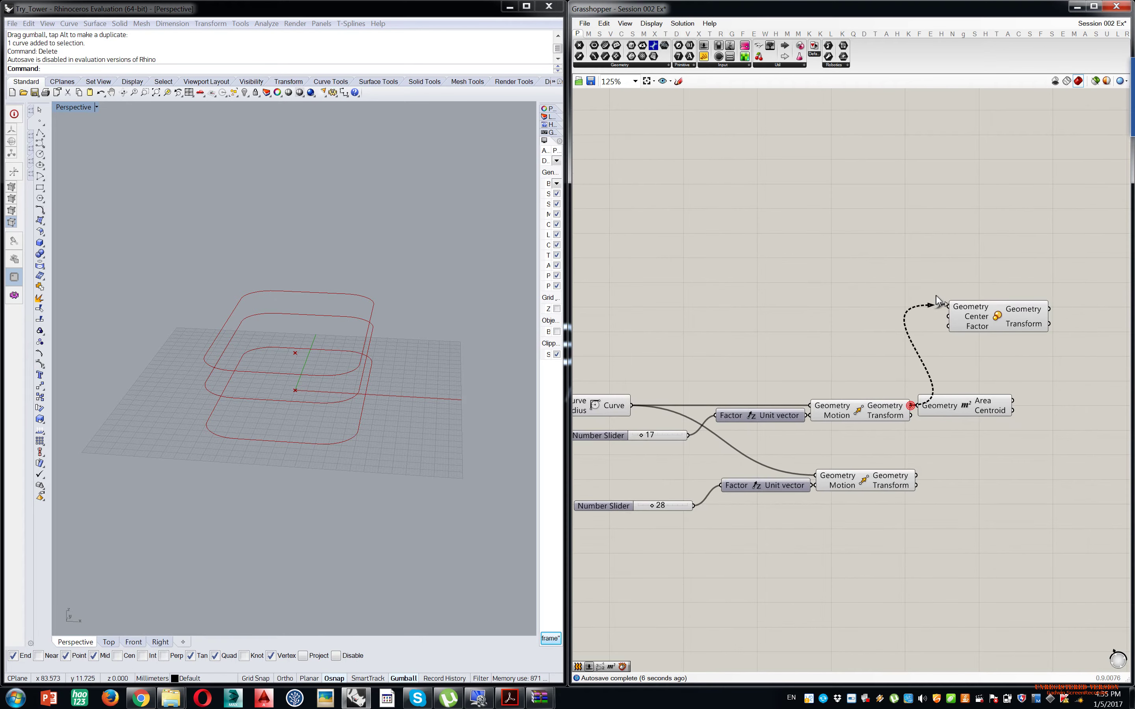
pyautogui.moveTo(954, 309); pyautogui.dragTo(1041, 354)
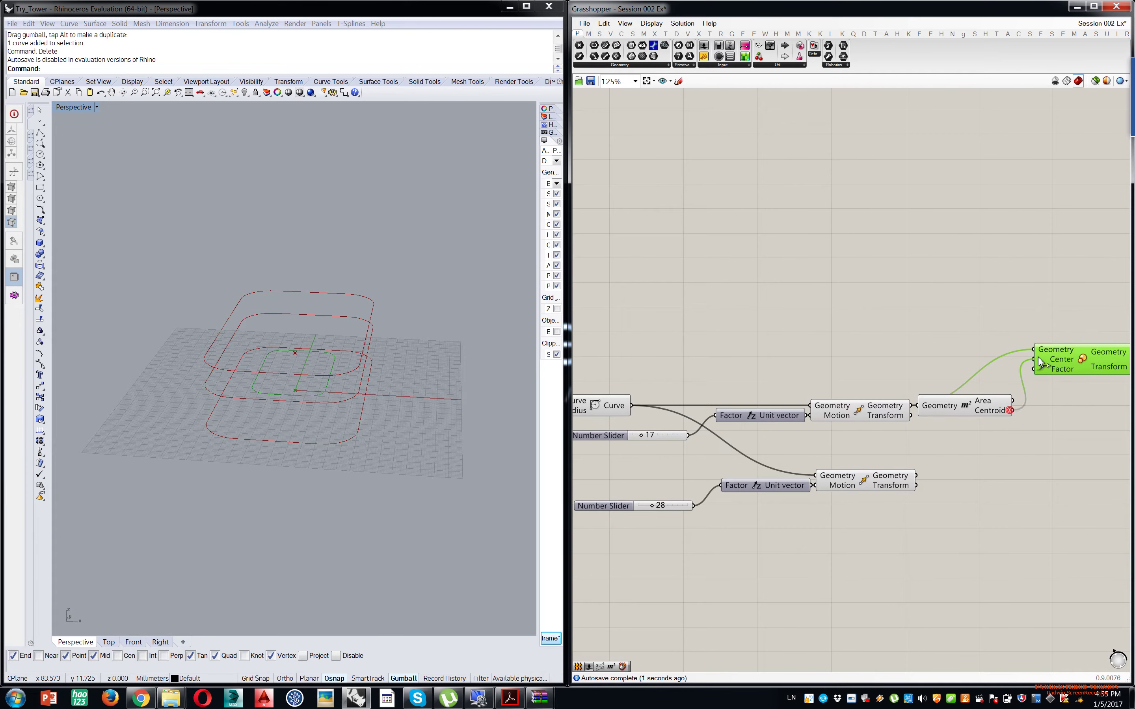
pyautogui.moveTo(1040, 375); pyautogui.dragTo(896, 366, button='right')
pyautogui.moveTo(957, 351); pyautogui.dragTo(986, 402)
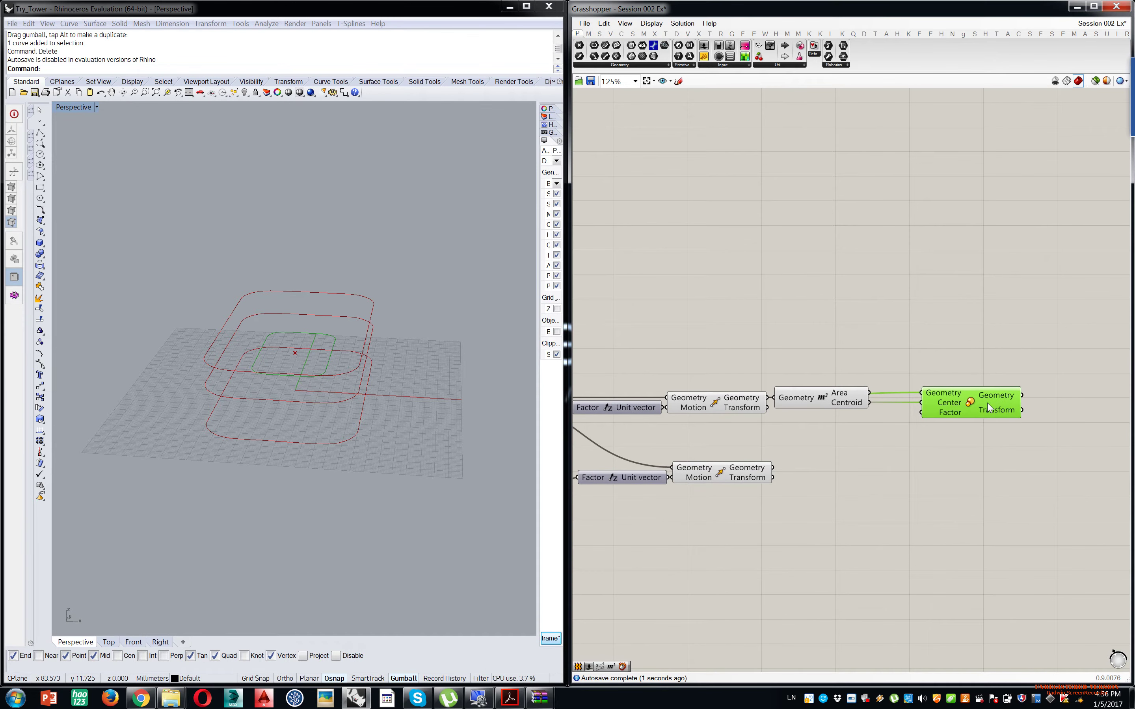
# - Add a number slider of 2.00 and connect it to the Scale component's Factor input
pyautogui.doubleClick(856, 433)
pyautogui.write('2')
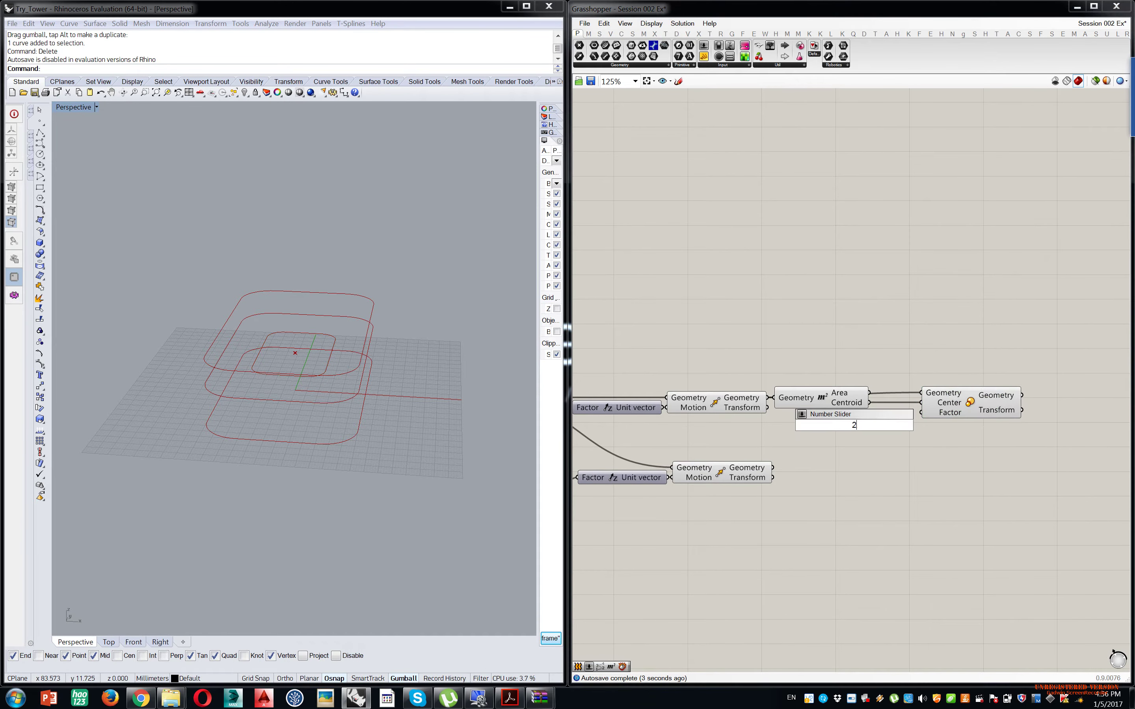
pyautogui.press('Return')
pyautogui.scroll(4, 921, 419)
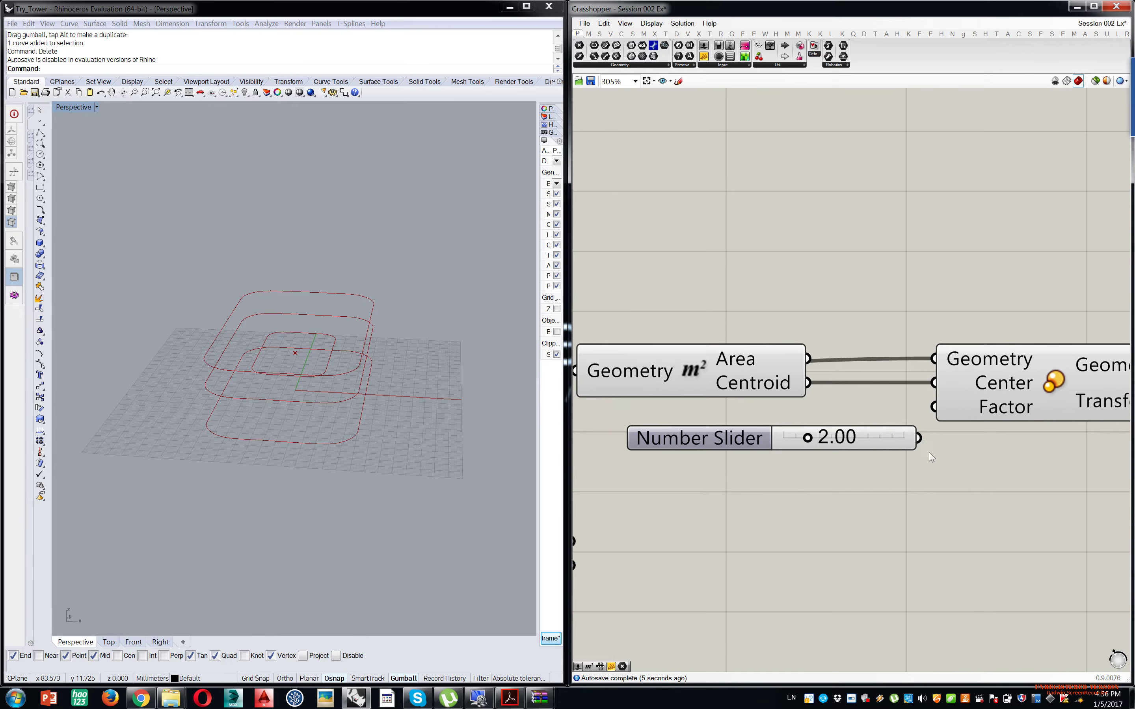
pyautogui.moveTo(936, 420); pyautogui.dragTo(934, 407)
# - Set the scale factor slider to 1.27
pyautogui.scroll(-2, 879, 435)
pyautogui.scroll(3, 881, 433)
pyautogui.moveTo(868, 393); pyautogui.dragTo(863, 395)
pyautogui.scroll(-7, 879, 363)
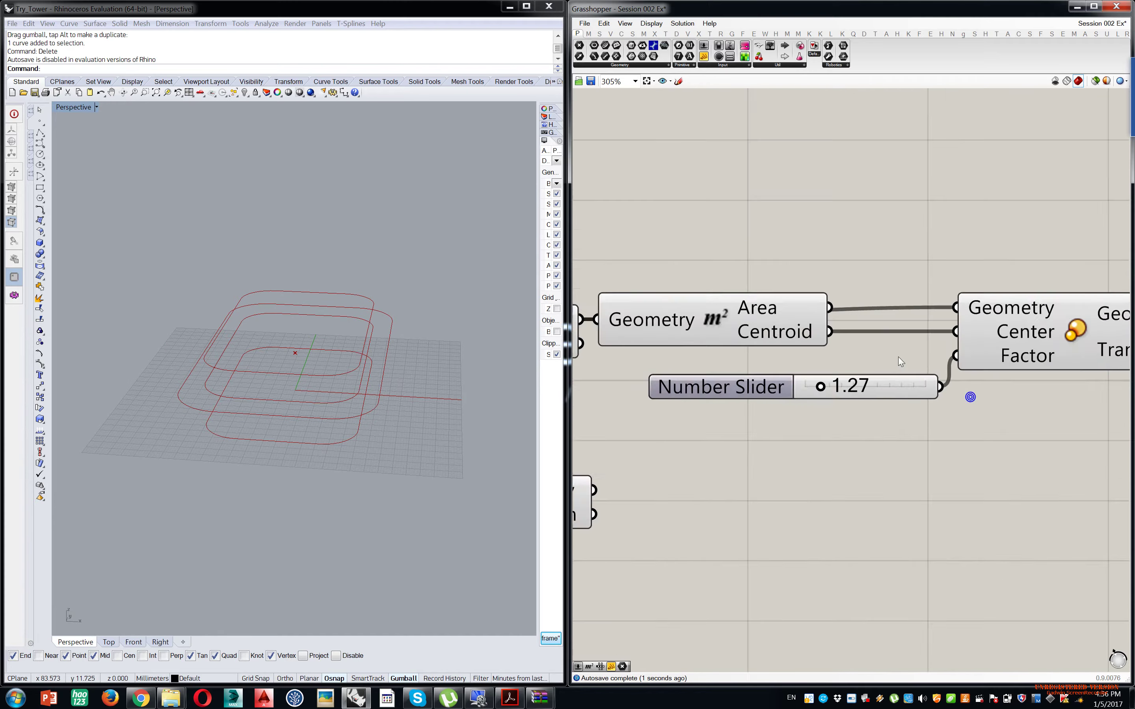
# - Copy the Area, Scale and factor slider group below the original, beside the second Move component
pyautogui.moveTo(922, 363); pyautogui.dragTo(837, 388)
pyautogui.moveTo(829, 346); pyautogui.dragTo(846, 407)
pyautogui.scroll(4, 793, 414)
pyautogui.click(796, 419)
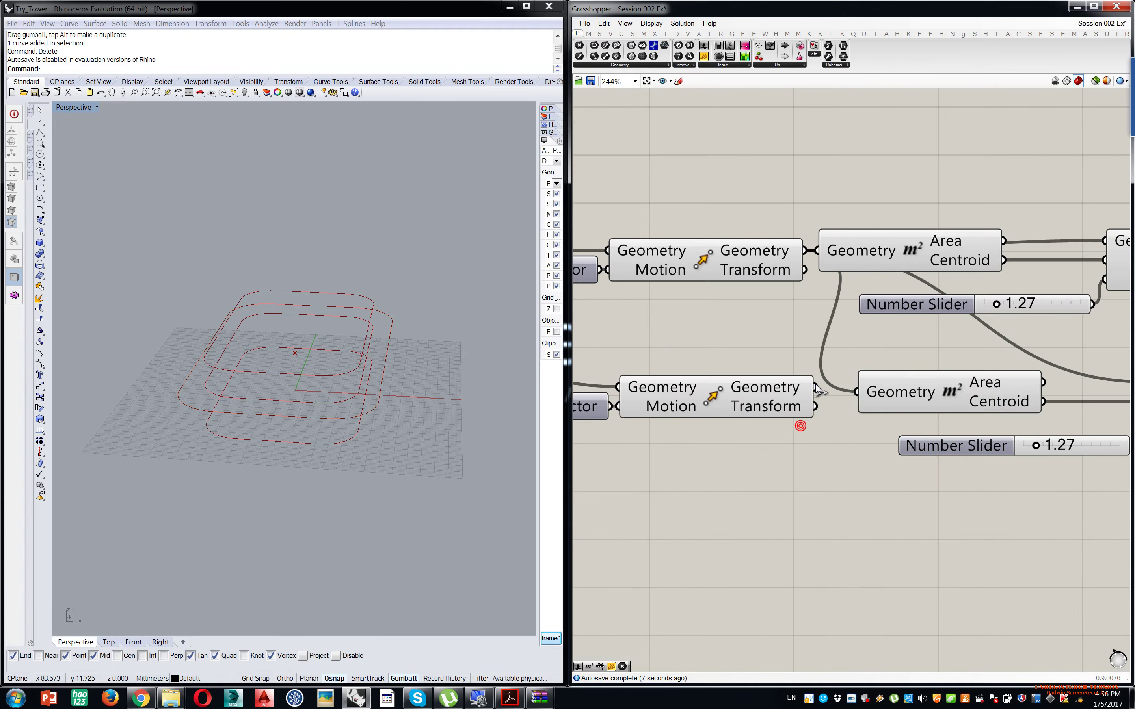
# - Connect the second Move's geometry output to the copied Area and Scale components' Geometry inputs
pyautogui.moveTo(893, 414); pyautogui.dragTo(777, 392, button='right')
pyautogui.moveTo(810, 399); pyautogui.dragTo(751, 393)
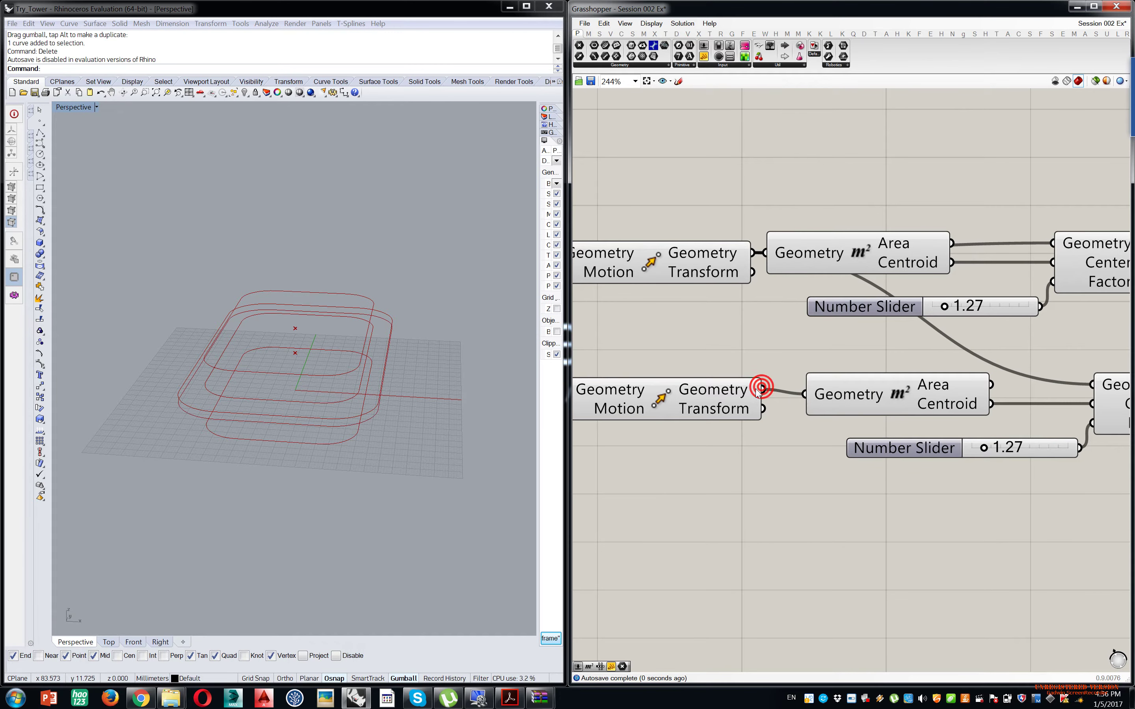
pyautogui.moveTo(1076, 372); pyautogui.dragTo(1091, 385)
pyautogui.moveTo(387, 391)
pyautogui.mouseDown(button='right')
pyautogui.moveTo(411, 360)
pyautogui.moveTo(379, 378)
pyautogui.mouseUp(button='right')
# - Hide the preview of all components upstream of the two Scale components
pyautogui.scroll(-4, 873, 164)
pyautogui.moveTo(925, 209); pyautogui.dragTo(642, 377)
pyautogui.middleClick(659, 359)
pyautogui.click(683, 343)
pyautogui.click(882, 413)
# - Turn the preview of the filleted base rectangle back on
pyautogui.moveTo(952, 426); pyautogui.dragTo(794, 397, button='right')
pyautogui.moveTo(836, 357); pyautogui.dragTo(1053, 409, button='right')
pyautogui.click(713, 292)
pyautogui.middleClick(713, 291)
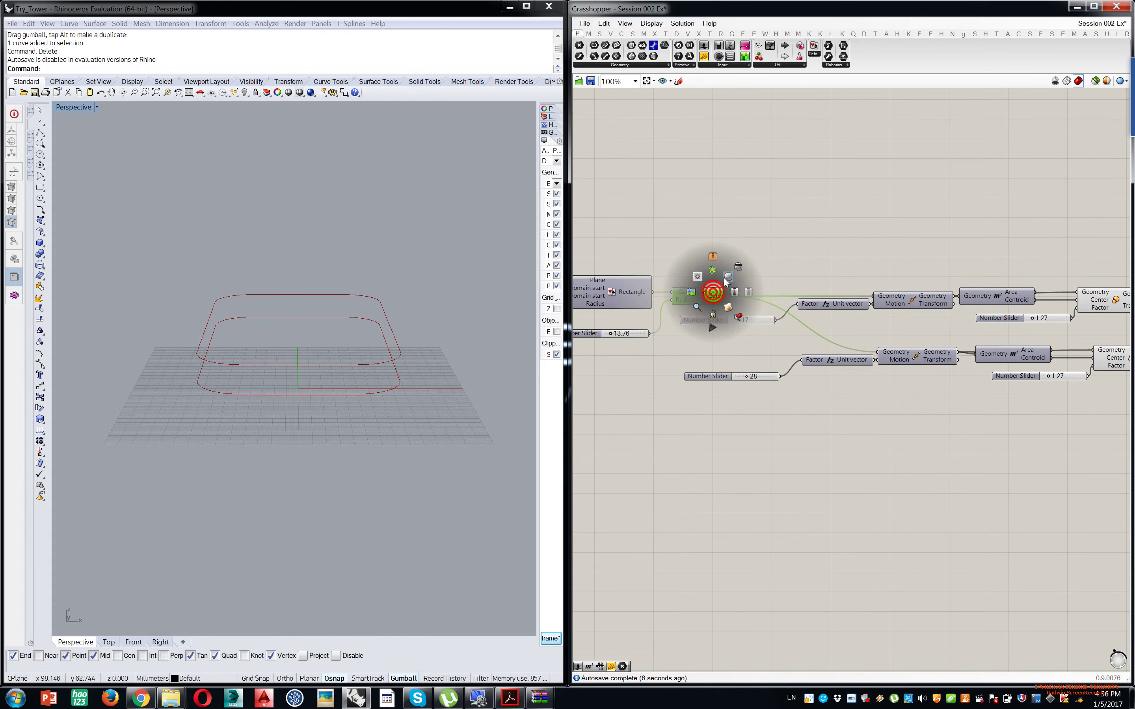
pyautogui.click(727, 273)
# - Set the first scale factor slider to 1.61 and the second to 1.14
pyautogui.moveTo(880, 359); pyautogui.dragTo(683, 357, button='right')
pyautogui.scroll(6, 865, 338)
pyautogui.moveTo(850, 318); pyautogui.dragTo(847, 318)
pyautogui.moveTo(765, 278); pyautogui.dragTo(779, 277)
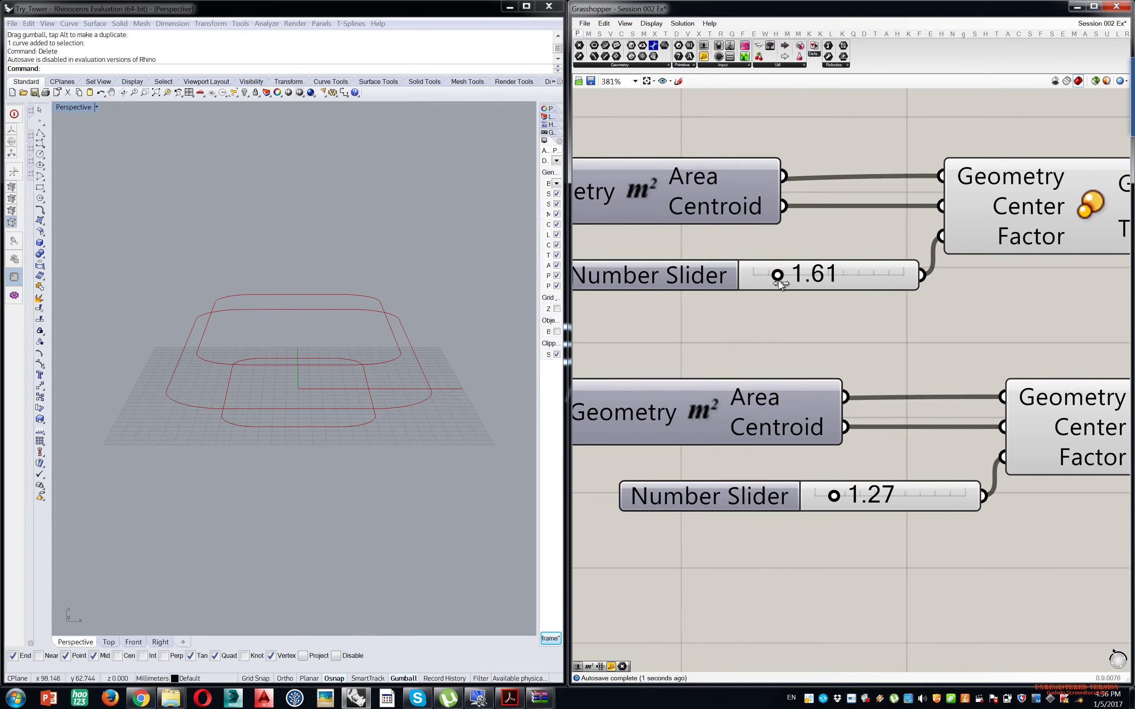
pyautogui.moveTo(836, 499); pyautogui.dragTo(833, 498)
pyautogui.moveTo(403, 300); pyautogui.dragTo(347, 347, button='right')
# - Examine how the finished reference definition rotates the scaled curves before lofting and dividing them
pyautogui.moveTo(876, 154); pyautogui.dragTo(884, 289, button='right')
pyautogui.scroll(-15, 903, 244)
pyautogui.moveTo(920, 179); pyautogui.dragTo(875, 319, button='right')
pyautogui.scroll(5, 929, 221)
pyautogui.scroll(4, 883, 280)
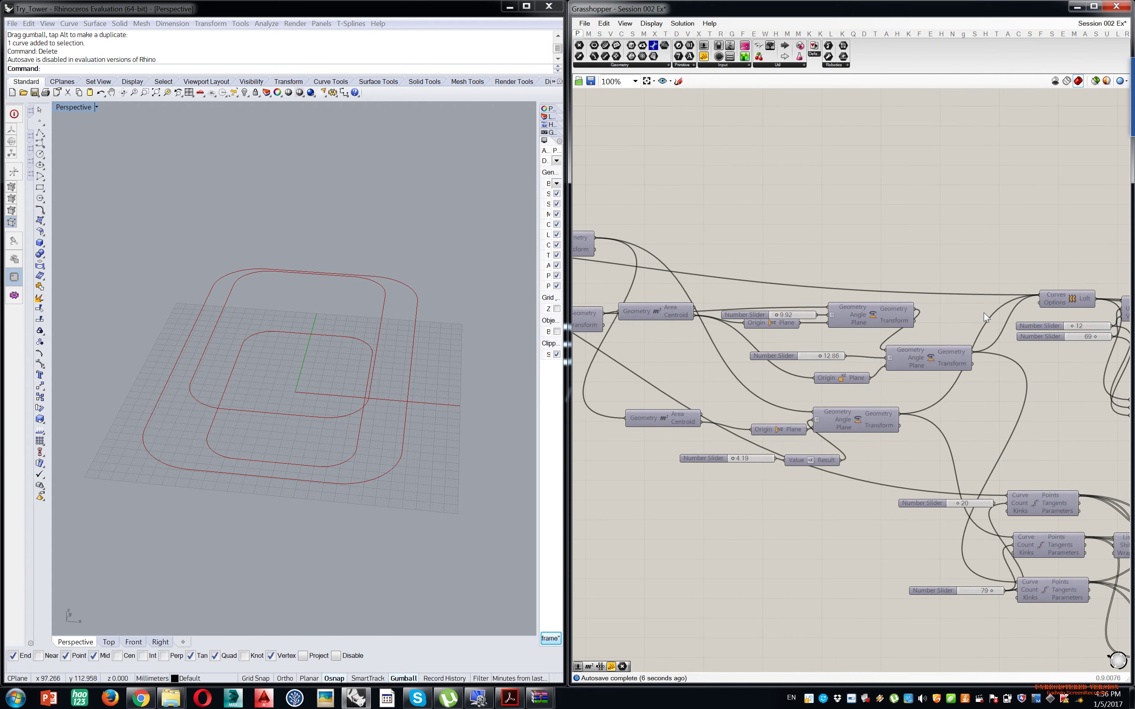
pyautogui.scroll(-6, 1027, 339)
pyautogui.moveTo(837, 554); pyautogui.dragTo(851, 337, button='right')
pyautogui.moveTo(888, 433); pyautogui.dragTo(863, 303, button='right')
pyautogui.scroll(6, 790, 354)
pyautogui.scroll(-4, 868, 301)
# - Reposition the first scale factor slider slightly lower beneath its Area component
pyautogui.moveTo(985, 234); pyautogui.dragTo(623, 384)
pyautogui.moveTo(747, 279); pyautogui.dragTo(743, 364)
pyautogui.click(767, 271)
pyautogui.scroll(5, 881, 390)
pyautogui.scroll(3, 849, 375)
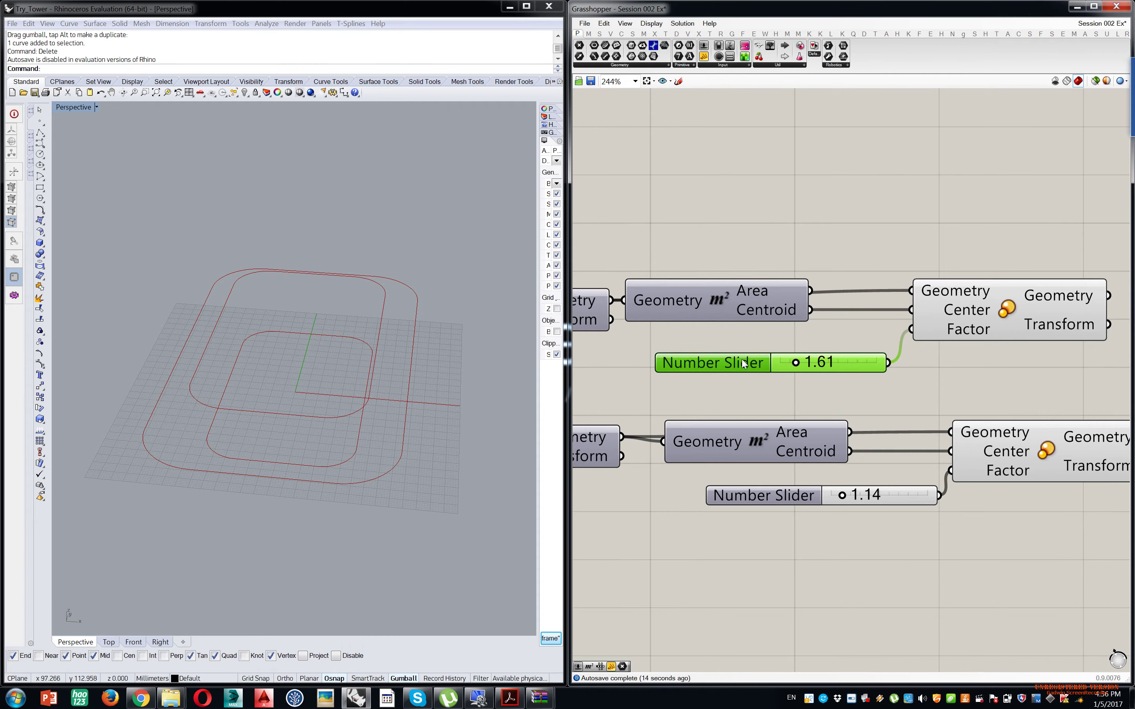
pyautogui.scroll(-3, 868, 422)
pyautogui.moveTo(881, 441); pyautogui.dragTo(869, 382, button='right')
pyautogui.scroll(-1, 871, 380)
pyautogui.moveTo(796, 375)
pyautogui.mouseDown(button='right')
pyautogui.moveTo(826, 372)
pyautogui.moveTo(790, 383)
pyautogui.mouseUp(button='right')
pyautogui.moveTo(263, 367); pyautogui.dragTo(325, 366, button='right')
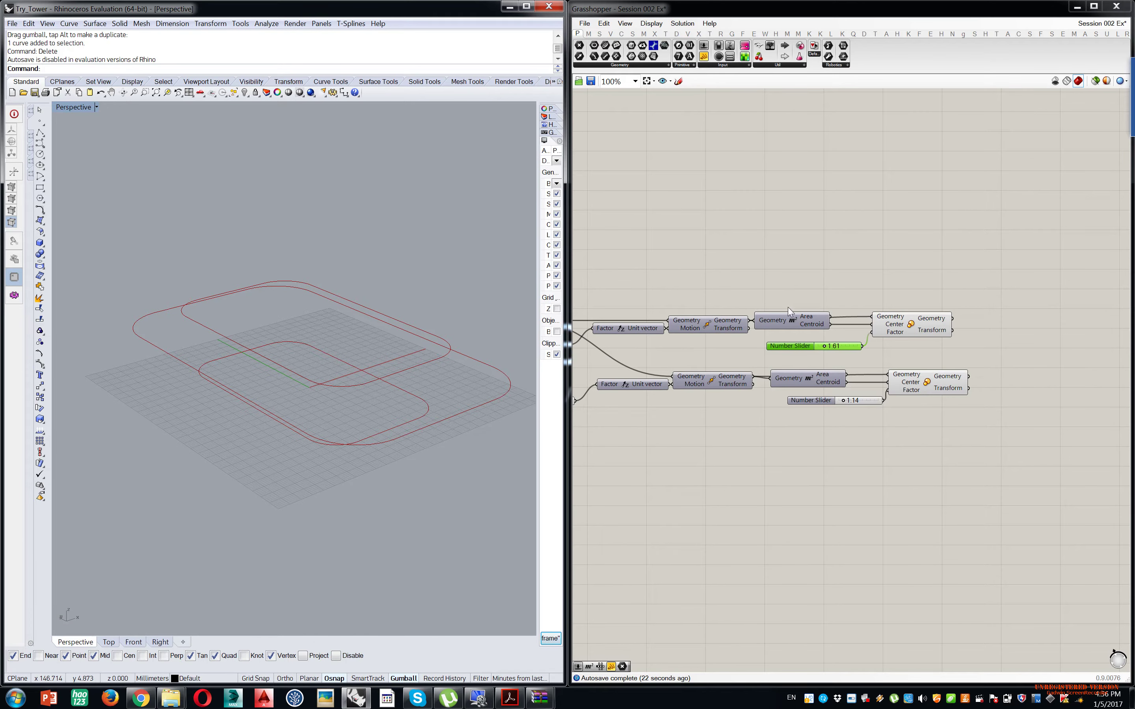
# - Preview the reference definition's Loft, examine the surface from several angles, and hide it again
pyautogui.moveTo(819, 271); pyautogui.dragTo(828, 333, button='right')
pyautogui.scroll(-6, 833, 335)
pyautogui.scroll(7, 846, 272)
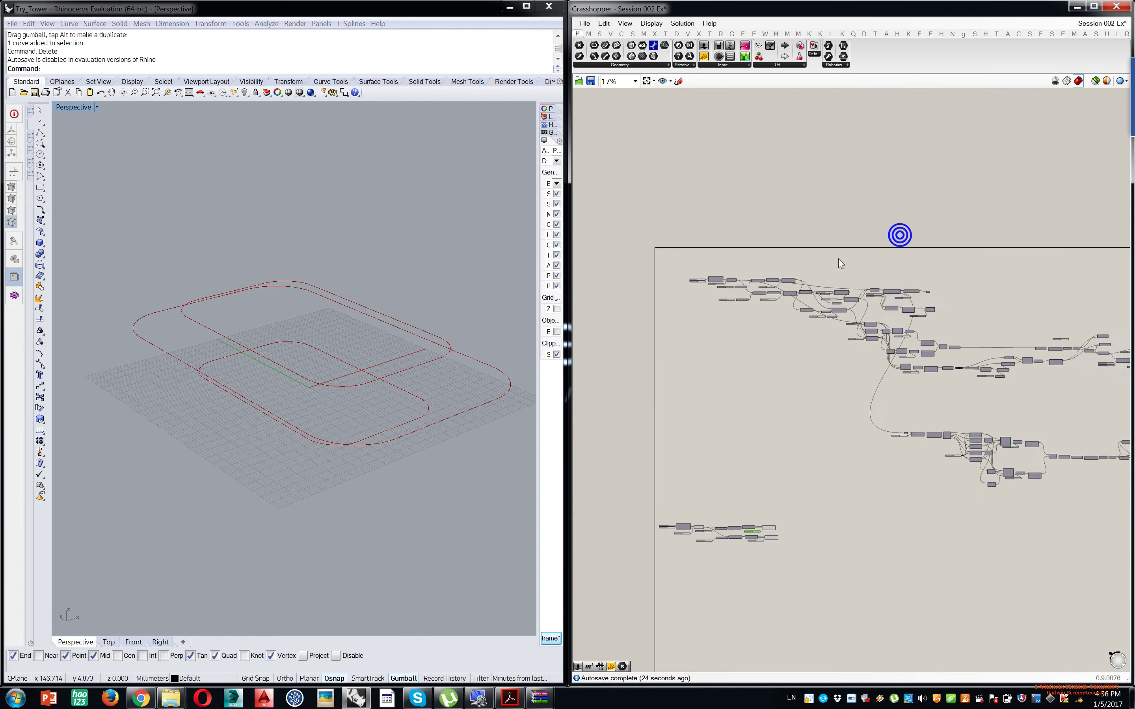
pyautogui.click(979, 313)
pyautogui.scroll(1, 979, 313)
pyautogui.middleClick(979, 309)
pyautogui.click(995, 296)
pyautogui.moveTo(311, 350); pyautogui.dragTo(316, 323, button='right')
pyautogui.moveTo(377, 373); pyautogui.dragTo(311, 313, button='right')
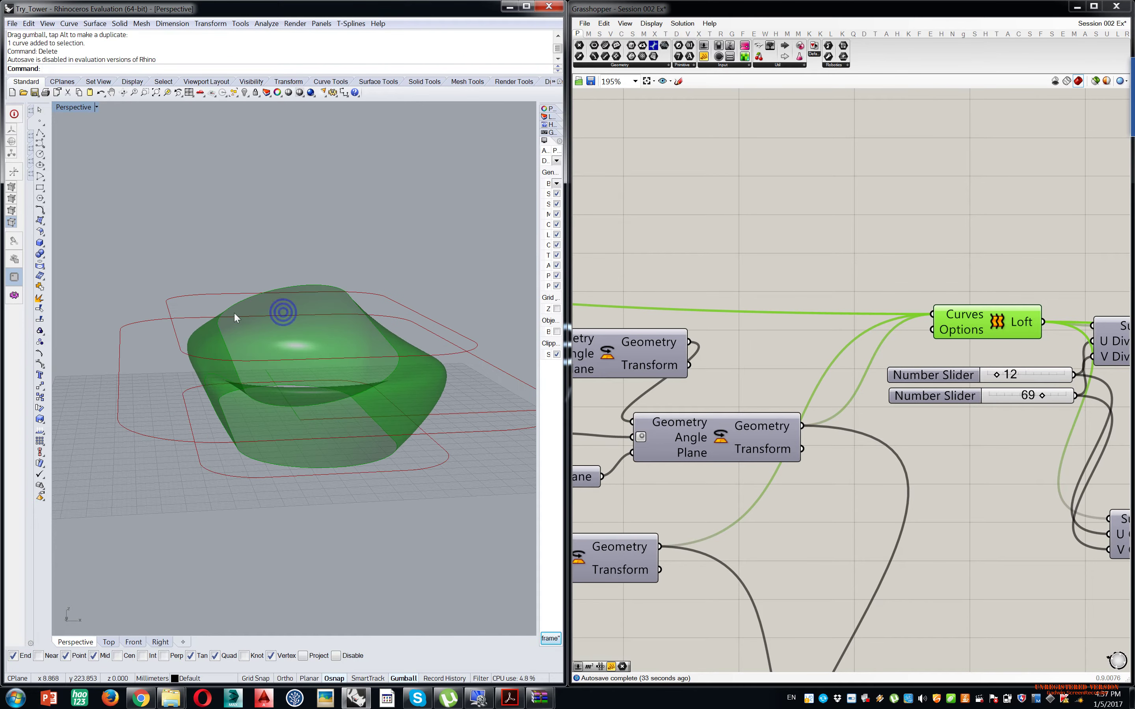
pyautogui.moveTo(328, 375); pyautogui.dragTo(384, 356, button='right')
pyautogui.moveTo(972, 229); pyautogui.dragTo(880, 350)
pyautogui.middleClick(879, 350)
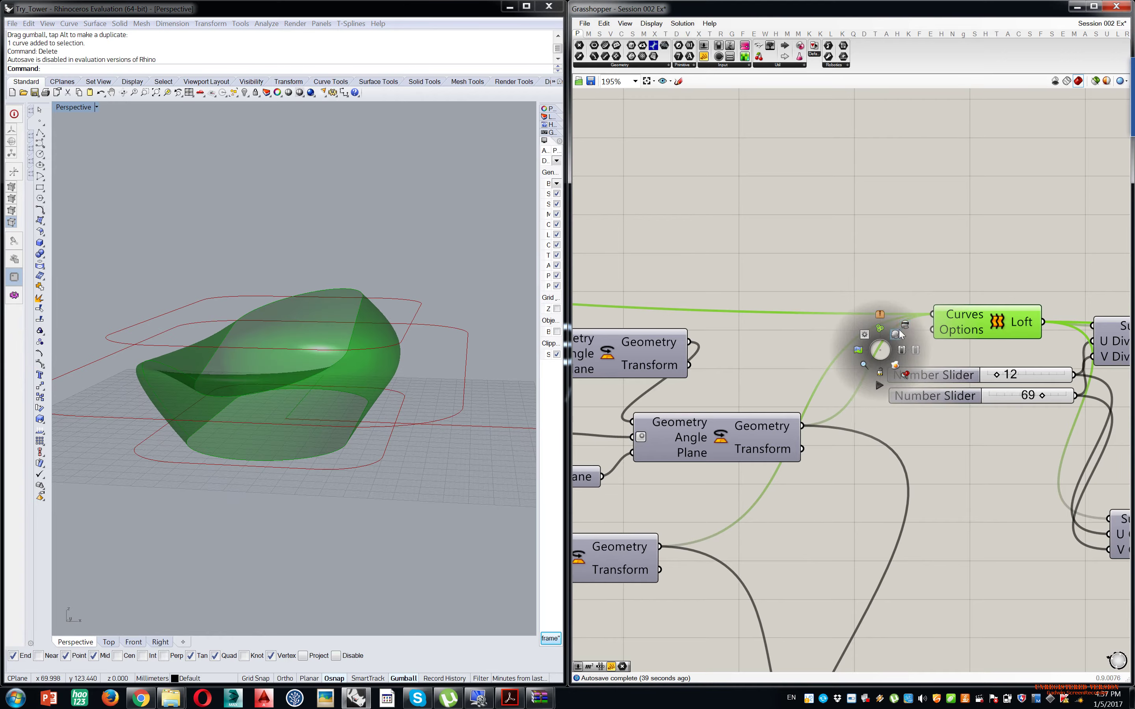
pyautogui.click(903, 327)
# - Add a Rotate component with Angle and Plane inputs beside the second Scale component of the new definition
pyautogui.moveTo(848, 492); pyautogui.dragTo(886, 375, button='right')
pyautogui.scroll(-10, 883, 389)
pyautogui.moveTo(841, 517); pyautogui.dragTo(868, 309, button='right')
pyautogui.moveTo(855, 539); pyautogui.dragTo(858, 440, button='right')
pyautogui.scroll(10, 783, 446)
pyautogui.click(753, 452)
pyautogui.scroll(-3, 879, 405)
pyautogui.click(870, 413)
pyautogui.doubleClick(962, 489)
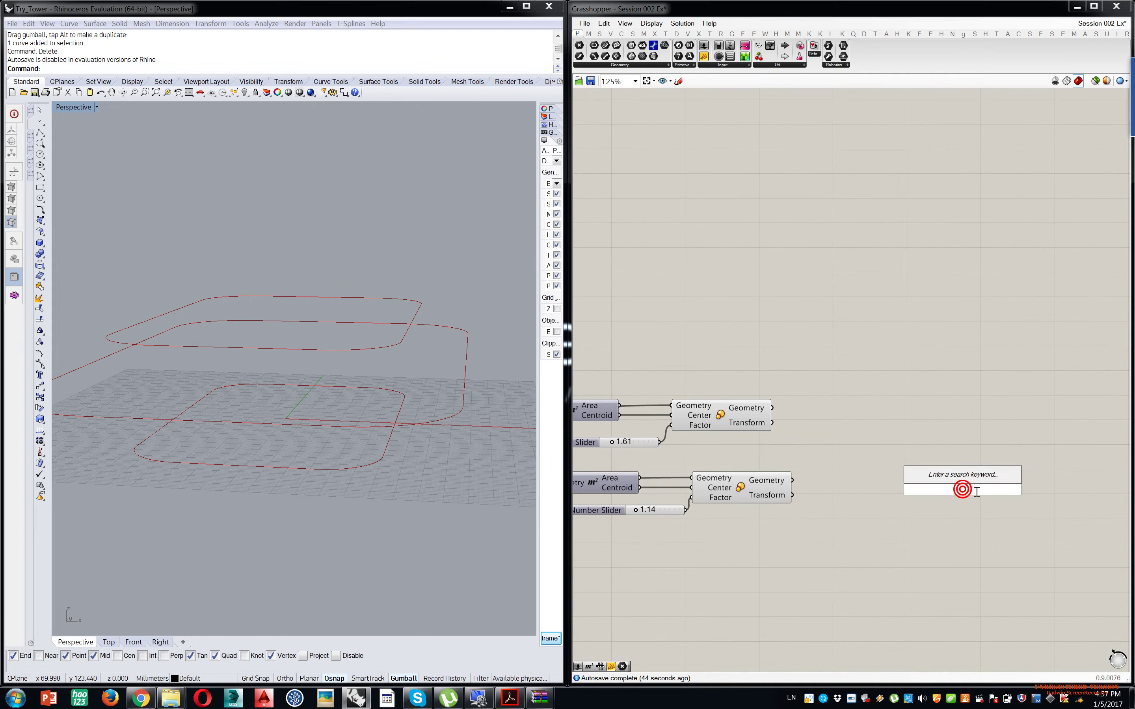
pyautogui.write('rotat')
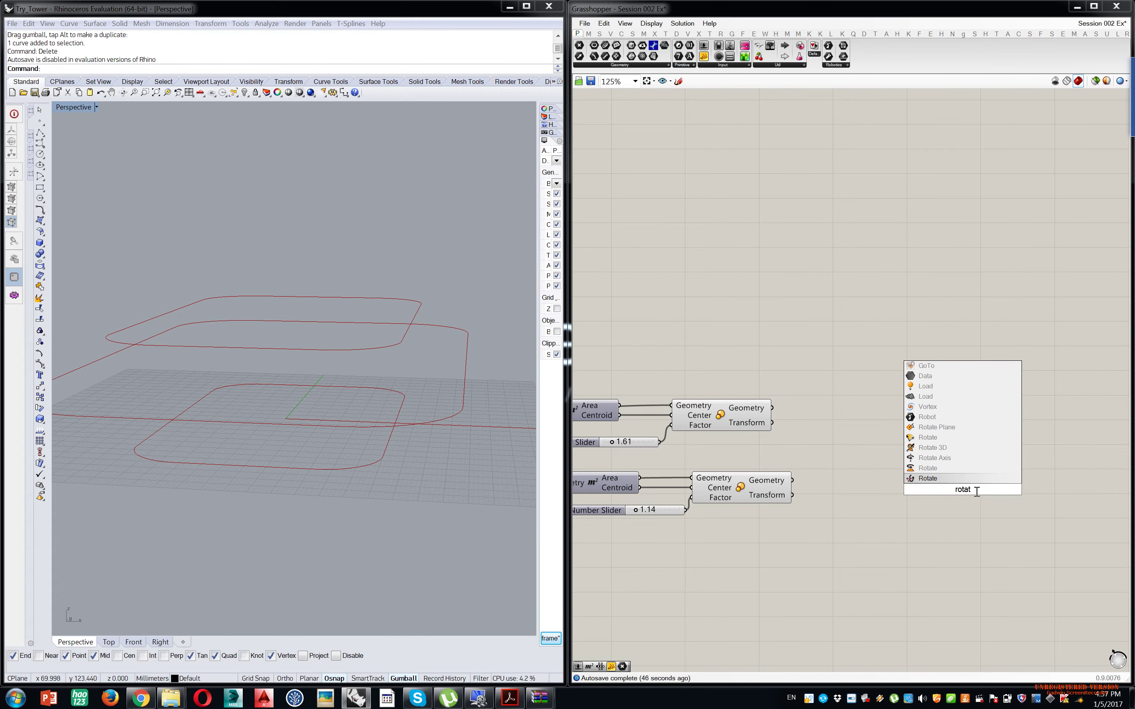
pyautogui.click(937, 473)
# - Connect the second Scale component's geometry output to the Rotate component's Geometry input
pyautogui.scroll(3, 912, 498)
pyautogui.moveTo(806, 494); pyautogui.dragTo(1008, 513, button='right')
pyautogui.scroll(-3, 825, 498)
pyautogui.click(773, 494)
pyautogui.doubleClick(879, 490)
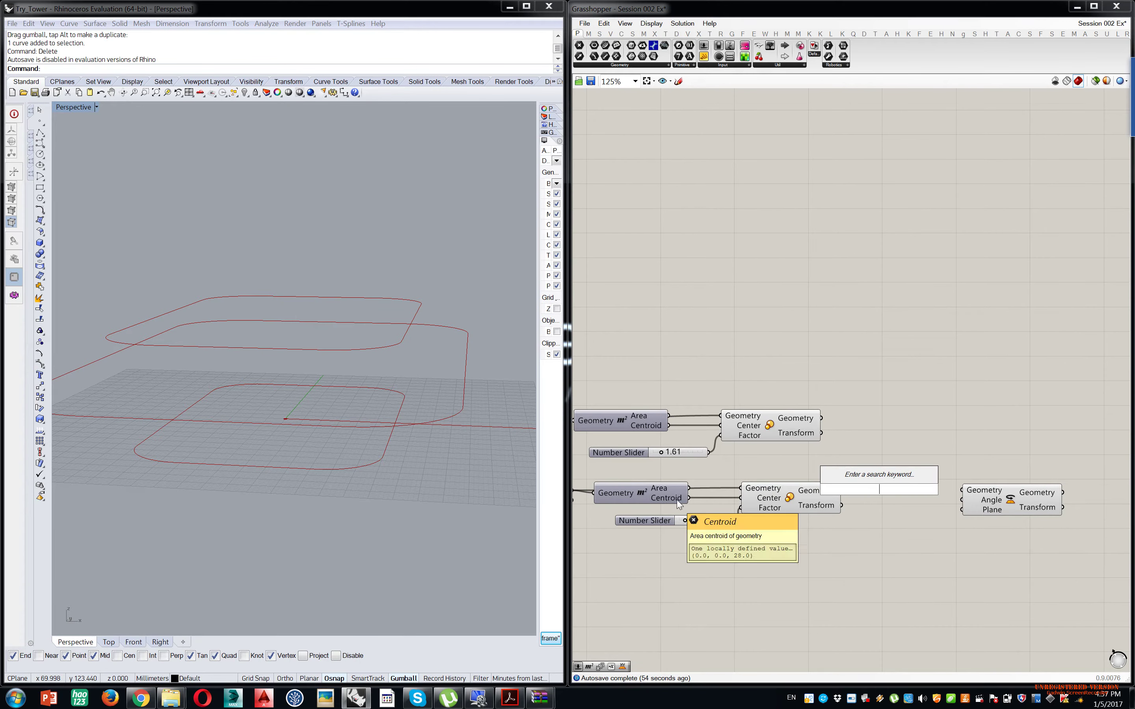
pyautogui.click(1009, 500)
pyautogui.click(883, 480)
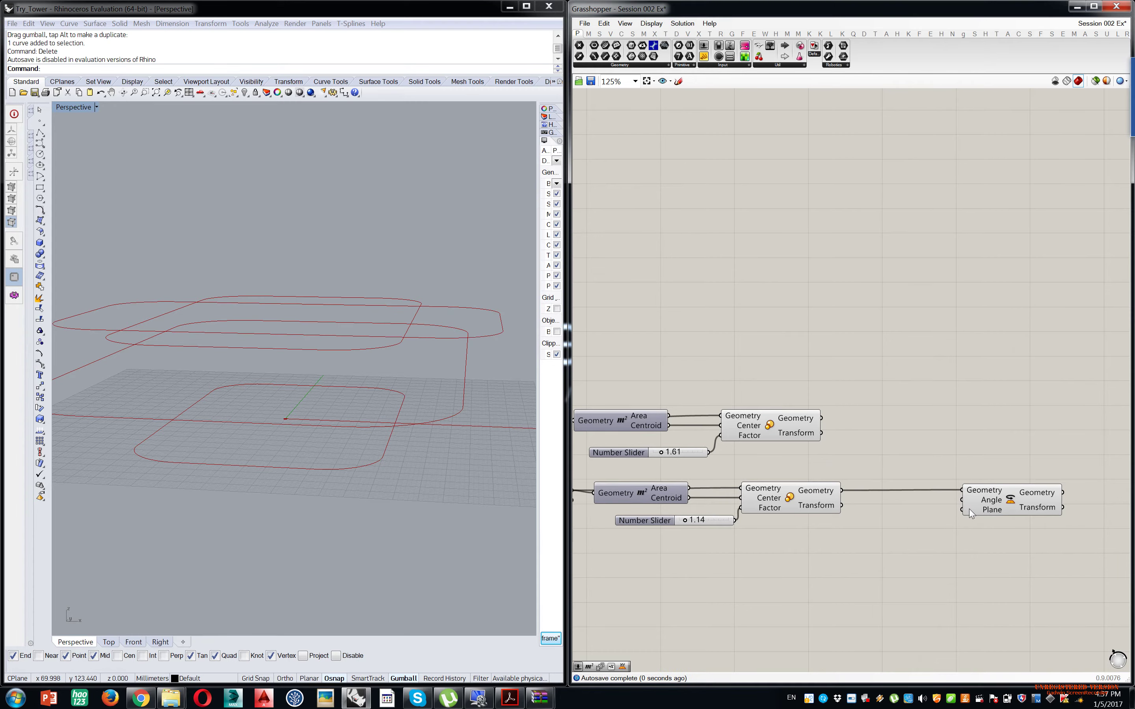
# - Add an XZ Plane component below the wire between the second Scale and Rotate components
pyautogui.moveTo(326, 402); pyautogui.dragTo(304, 386, button='right')
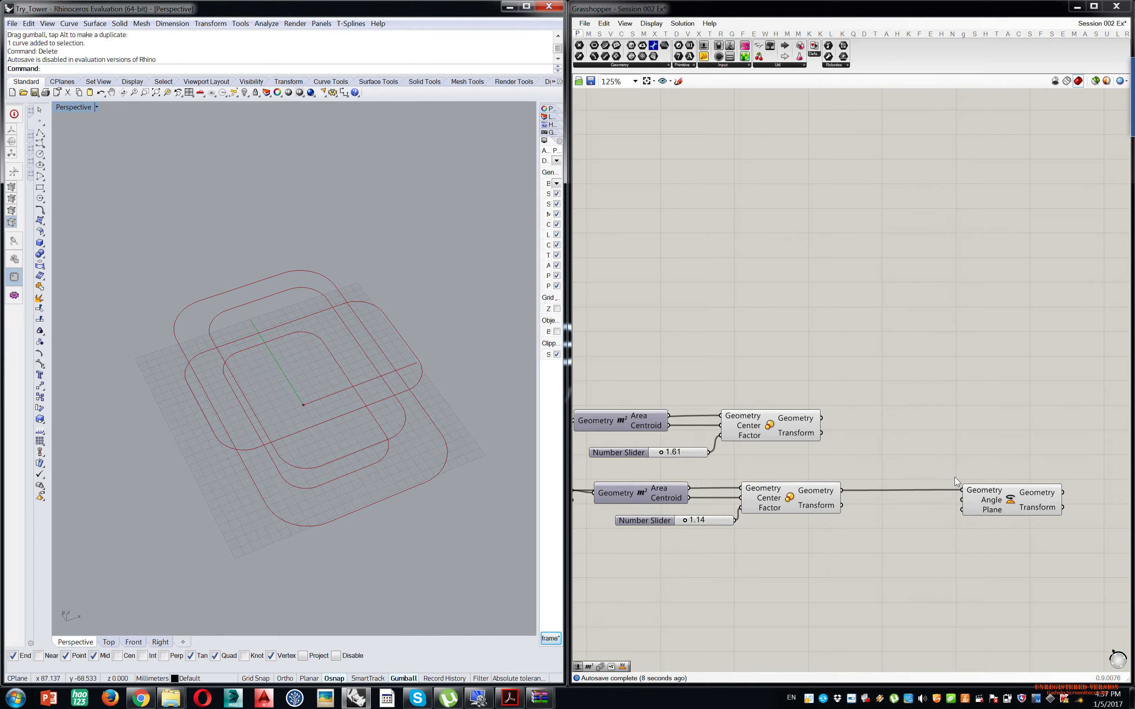
pyautogui.moveTo(256, 316); pyautogui.dragTo(422, 301, button='right')
pyautogui.scroll(4, 1069, 586)
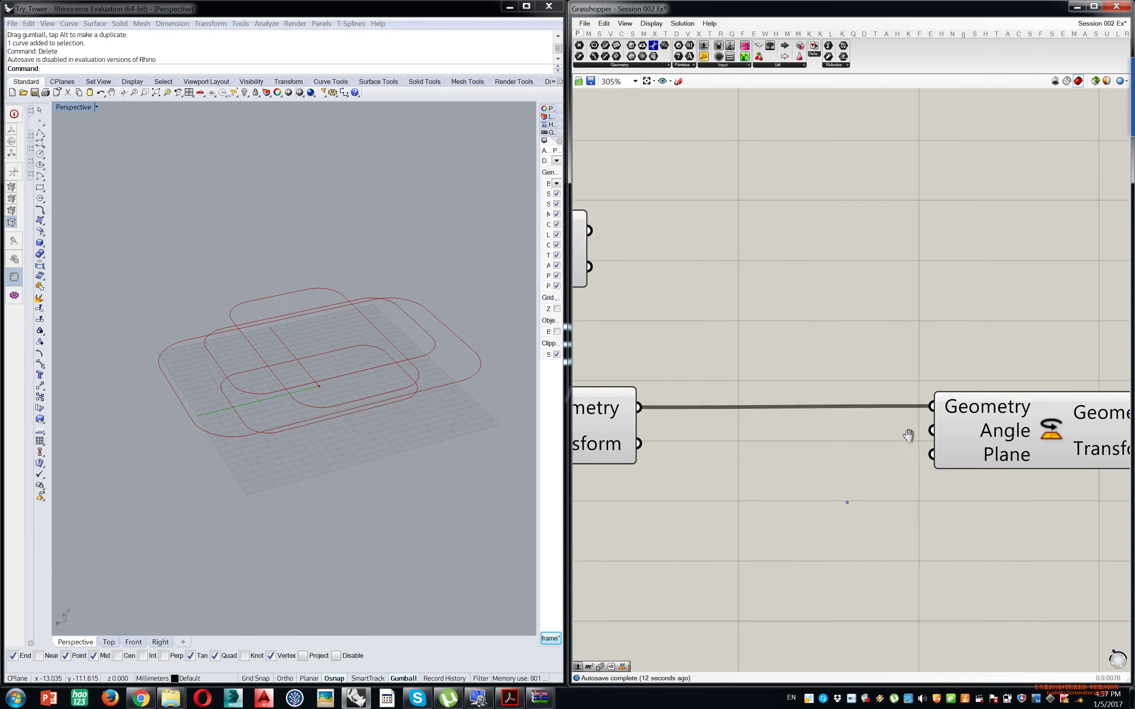
pyautogui.doubleClick(808, 499)
pyautogui.write('xz')
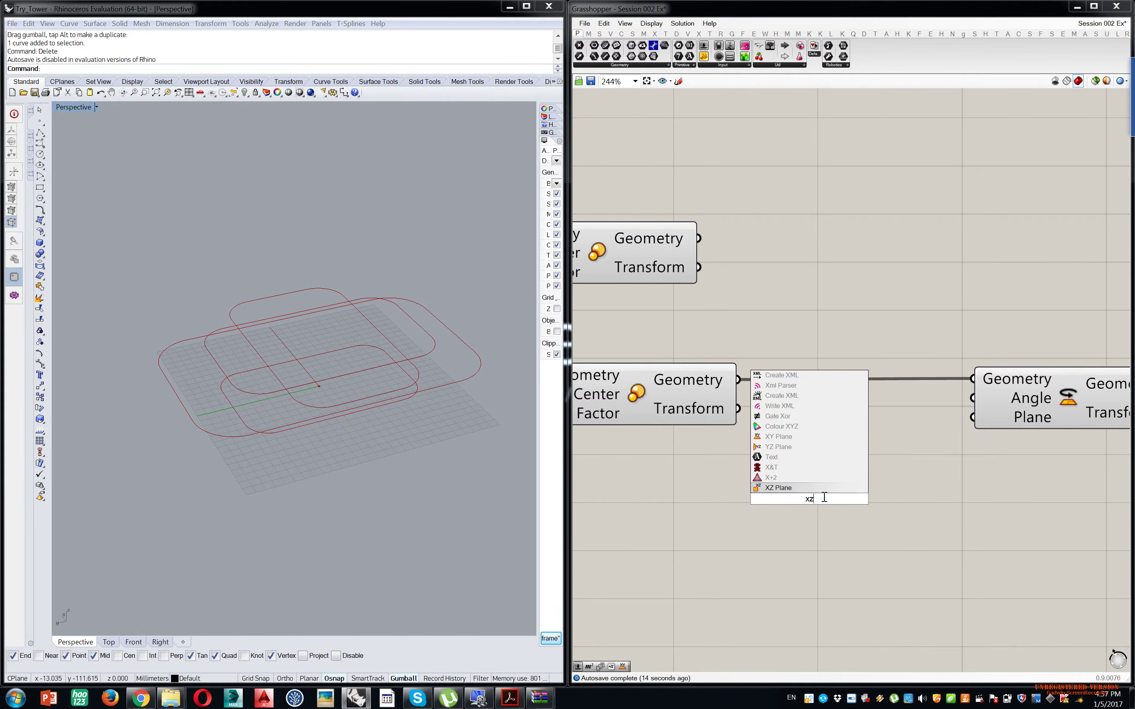
pyautogui.click(800, 488)
# - Feed the second Area's centroid into the XZ Plane's Origin and its plane into Rotate, placing it closer to Rotate
pyautogui.moveTo(730, 476); pyautogui.dragTo(915, 493, button='right')
pyautogui.moveTo(660, 421); pyautogui.dragTo(708, 431, button='right')
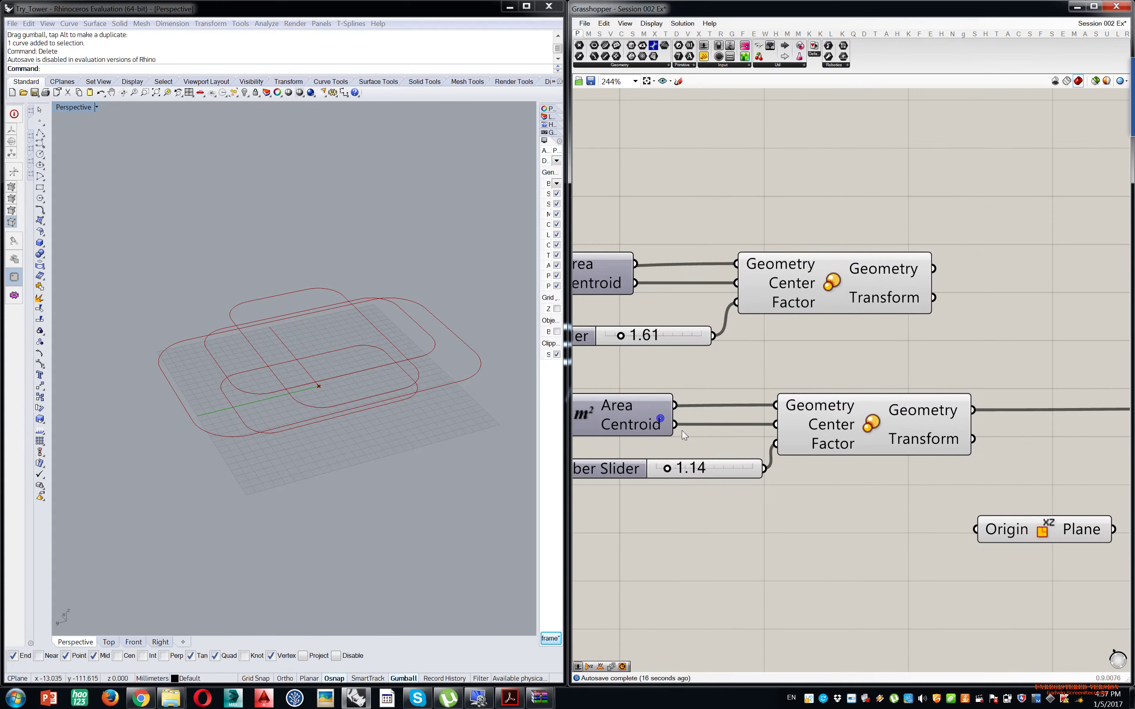
pyautogui.moveTo(674, 432); pyautogui.dragTo(975, 529)
pyautogui.moveTo(1047, 525); pyautogui.dragTo(844, 530, button='right')
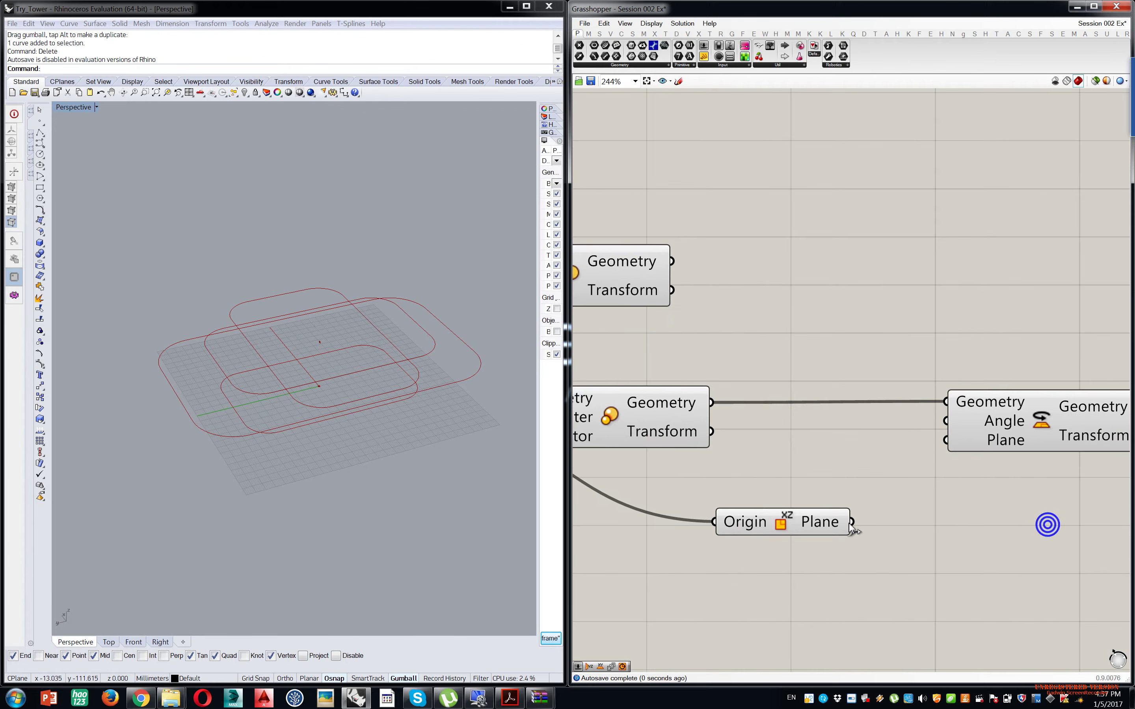
pyautogui.moveTo(804, 524); pyautogui.dragTo(862, 475)
# - Switch the Rotate component's Angle input to Degrees
pyautogui.doubleClick(838, 559)
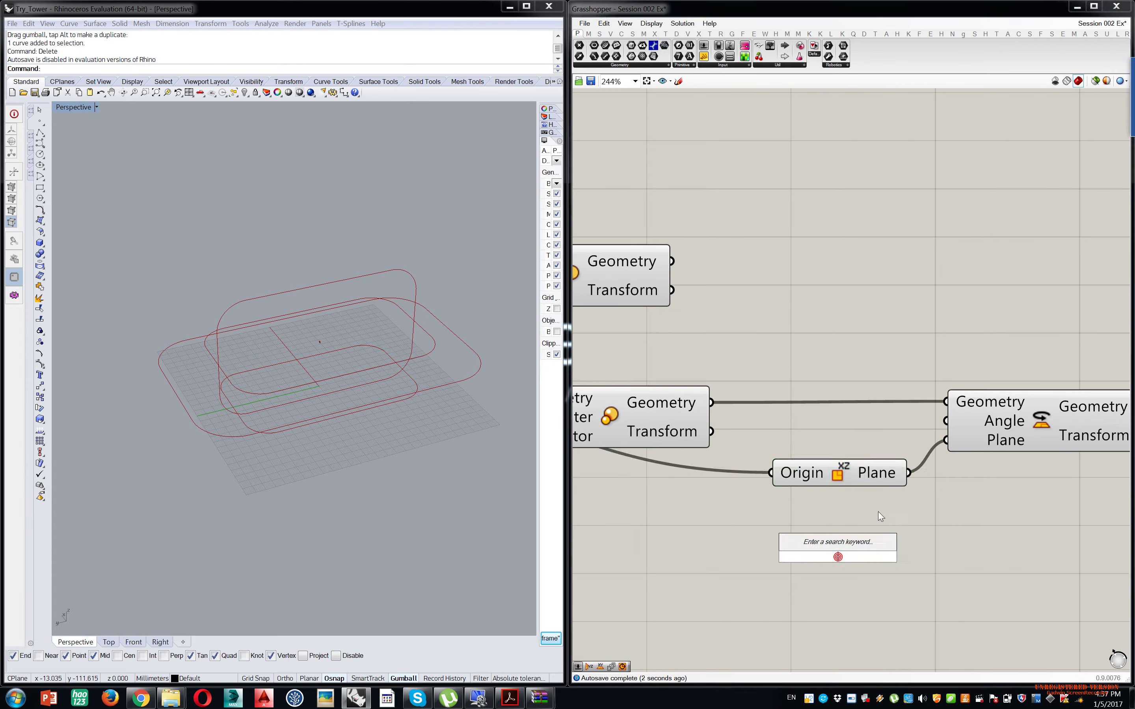
pyautogui.rightClick(961, 421)
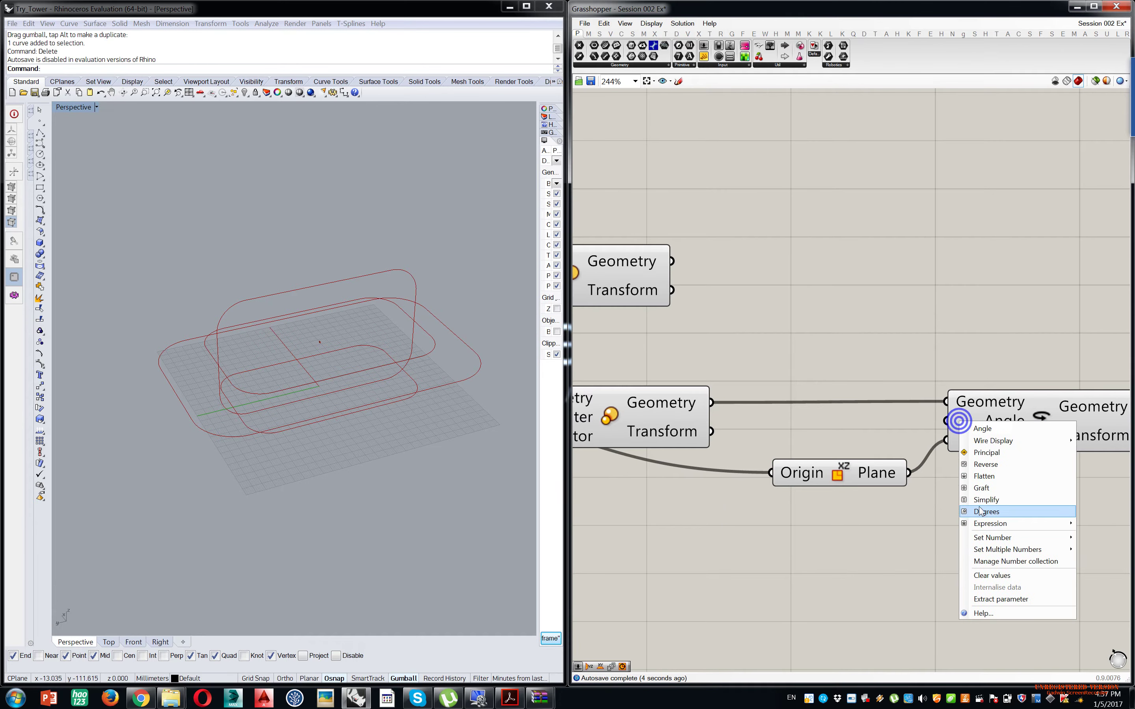
pyautogui.click(981, 514)
# - Add a number slider ranging from 0 to 90 and connect it to Rotate's Angle input
pyautogui.doubleClick(734, 555)
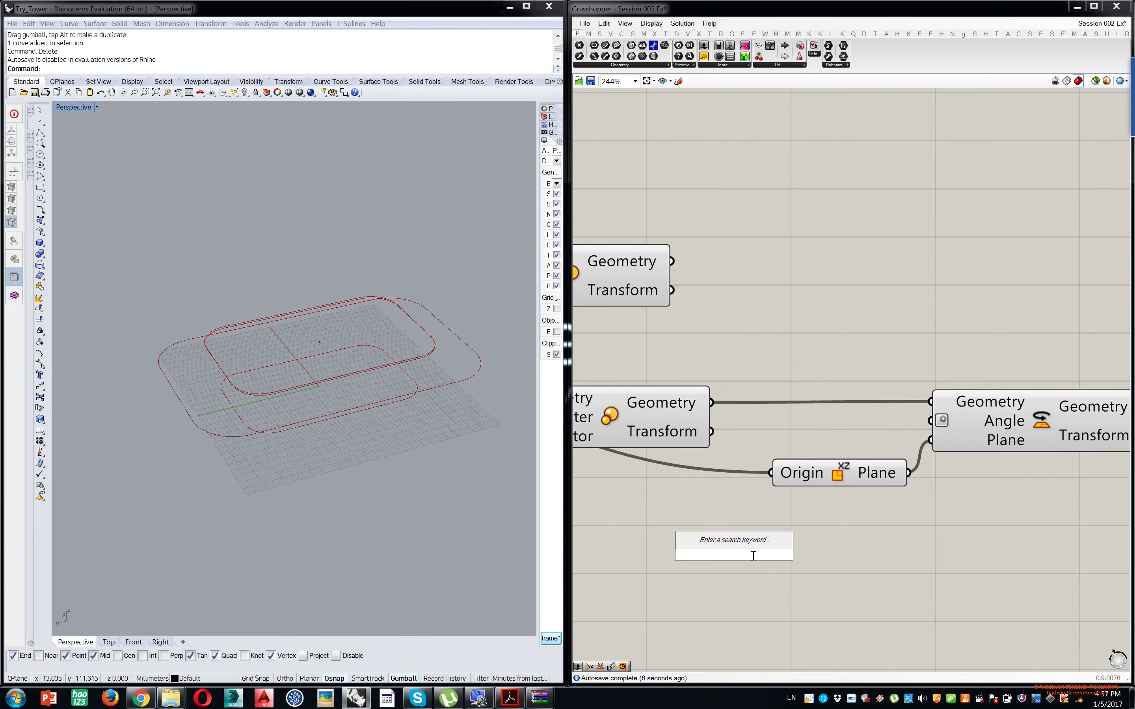
pyautogui.write('0..19')
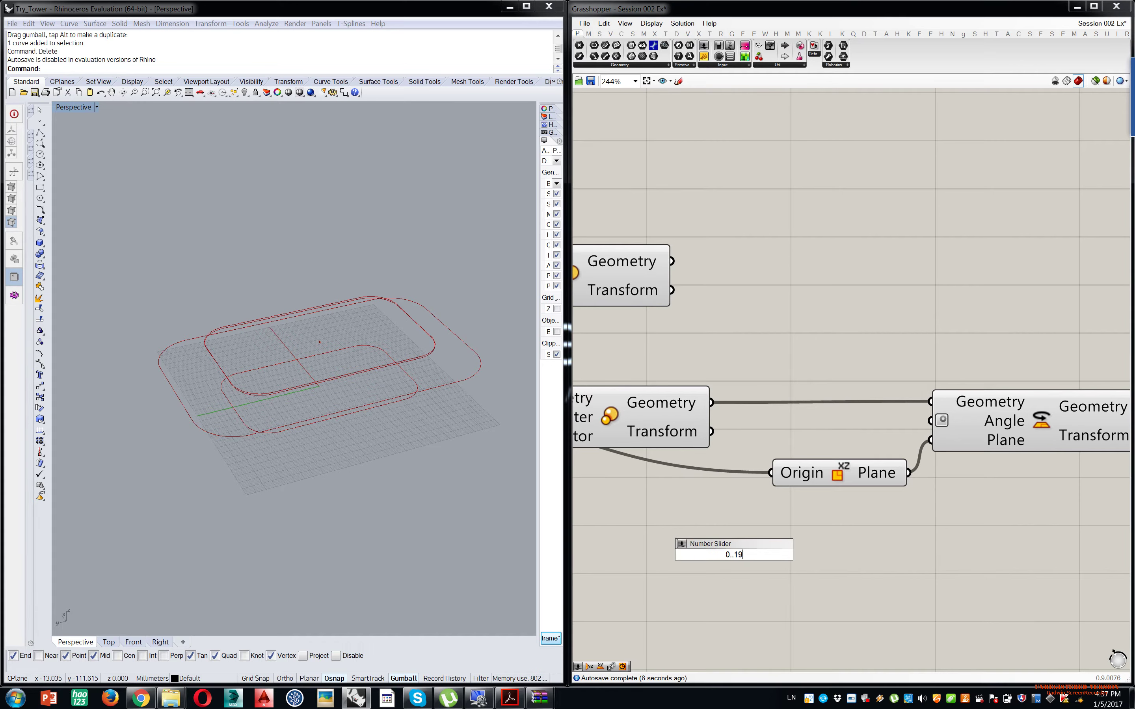
pyautogui.write('..90')
pyautogui.press('Return')
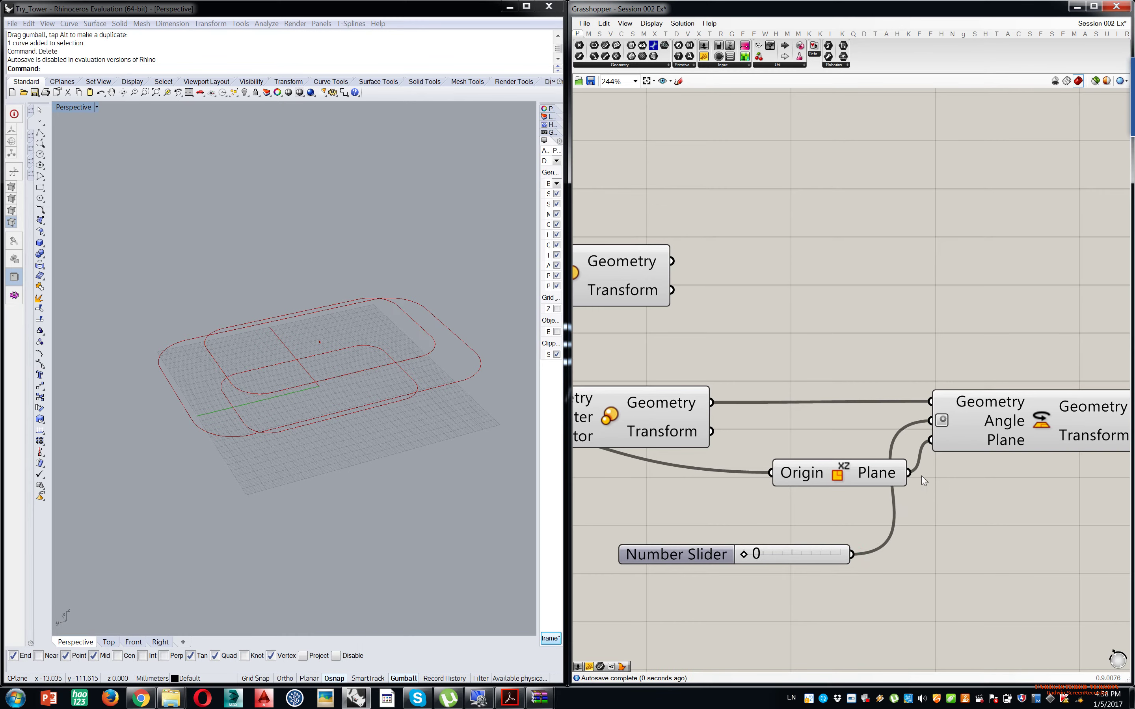
# - Set the rotation angle slider to 10 and arrange it with the XZ Plane and Rotate components nearer the Scale
pyautogui.scroll(5, 915, 495)
pyautogui.moveTo(821, 538); pyautogui.dragTo(974, 471)
pyautogui.scroll(-3, 856, 535)
pyautogui.scroll(-3, 972, 468)
pyautogui.moveTo(987, 454); pyautogui.dragTo(900, 459, button='right')
pyautogui.moveTo(1056, 299); pyautogui.dragTo(850, 491)
pyautogui.moveTo(870, 436); pyautogui.dragTo(842, 436)
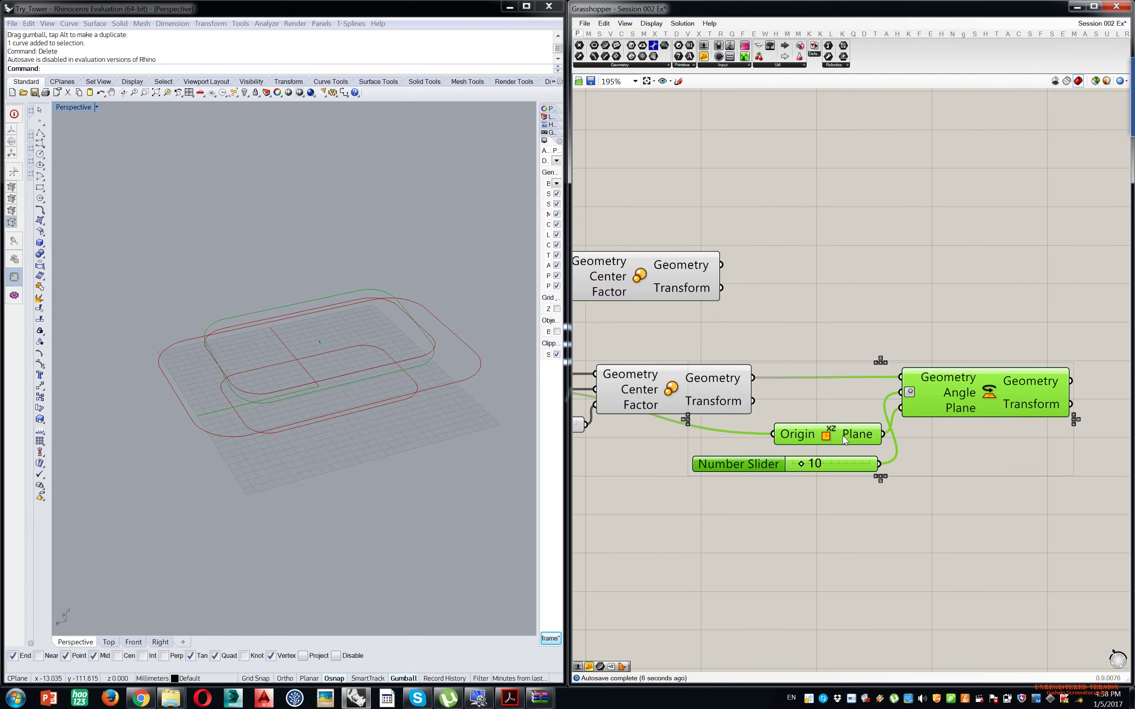
# - Copy the Rotate component and its angle slider below and to the right of the originals
pyautogui.click(922, 515)
pyautogui.moveTo(1014, 286); pyautogui.dragTo(811, 482)
pyautogui.click(956, 398)
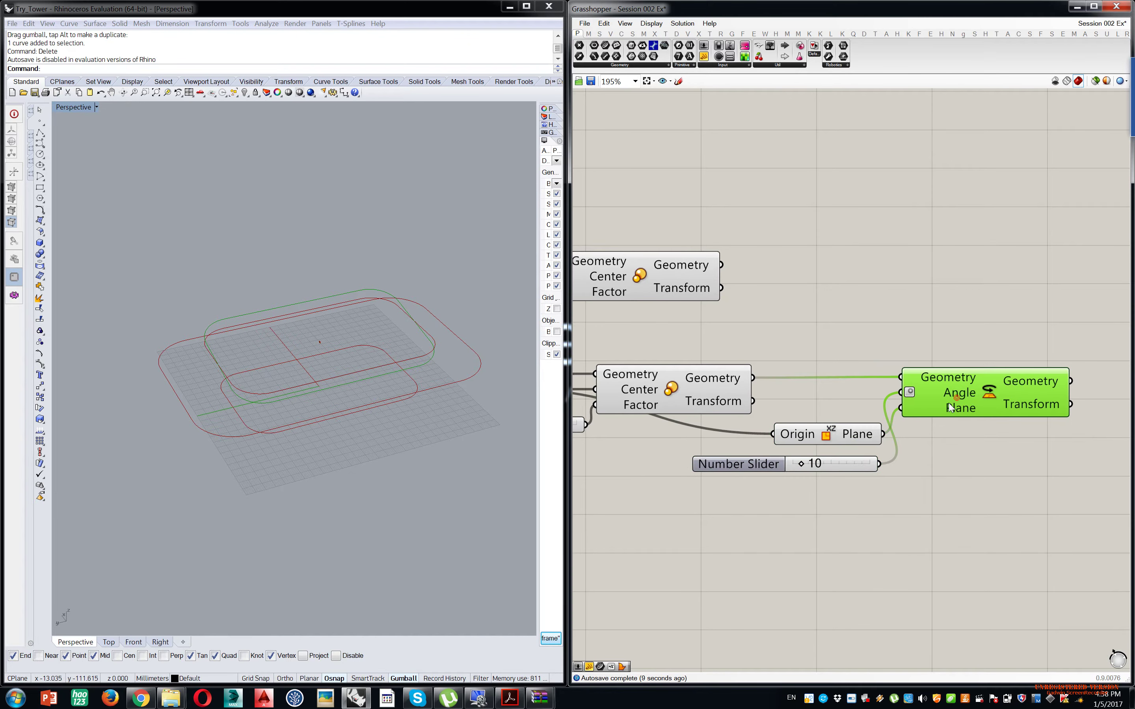
pyautogui.keyDown('shift'); pyautogui.click(842, 470); pyautogui.keyUp('shift')
pyautogui.keyDown('alt'); pyautogui.moveTo(974, 397); pyautogui.dragTo(1105, 501); pyautogui.keyUp('alt')
pyautogui.click(1053, 437)
pyautogui.moveTo(1087, 454); pyautogui.dragTo(923, 446, button='right')
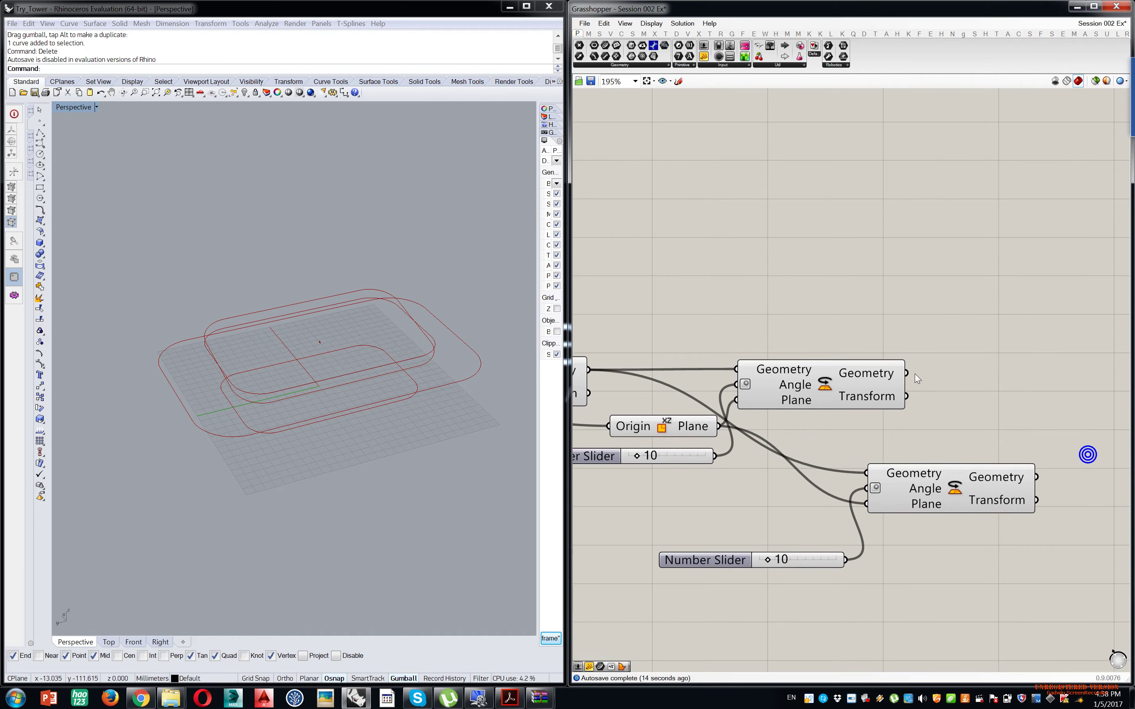
# - Connect the first Rotate's geometry output to the copied Rotate's Geometry input and place the copy beside the first
pyautogui.moveTo(871, 473); pyautogui.dragTo(871, 473)
pyautogui.moveTo(935, 487); pyautogui.dragTo(1038, 391)
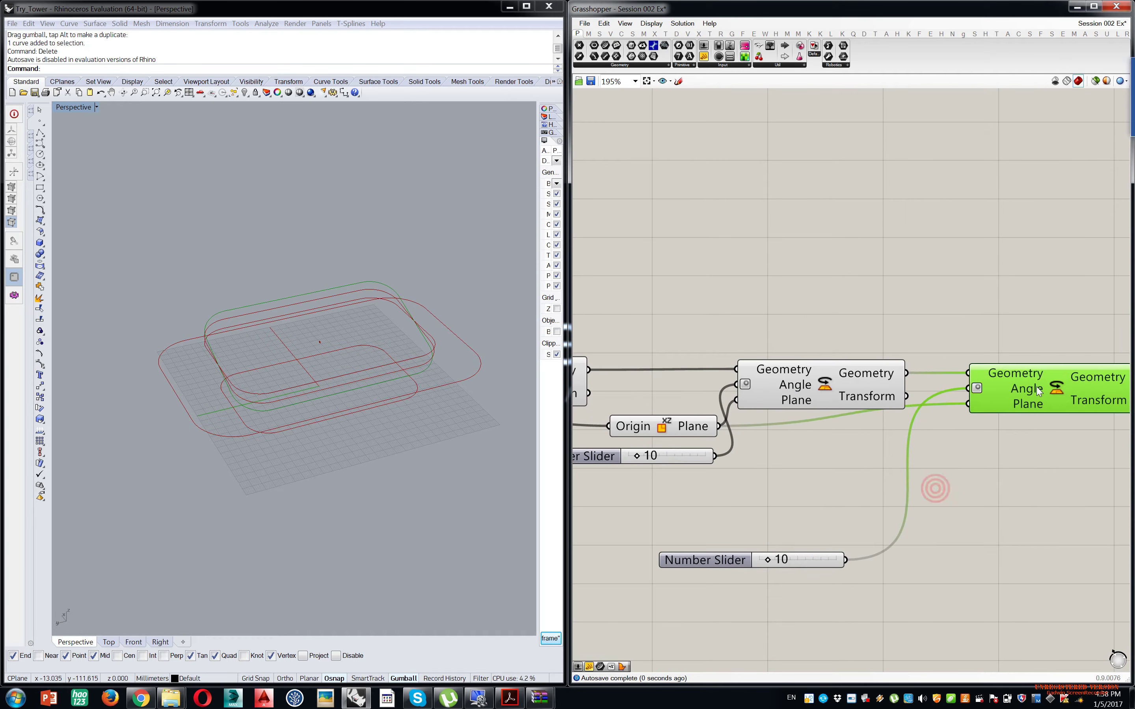
pyautogui.moveTo(797, 508); pyautogui.dragTo(846, 500, button='right')
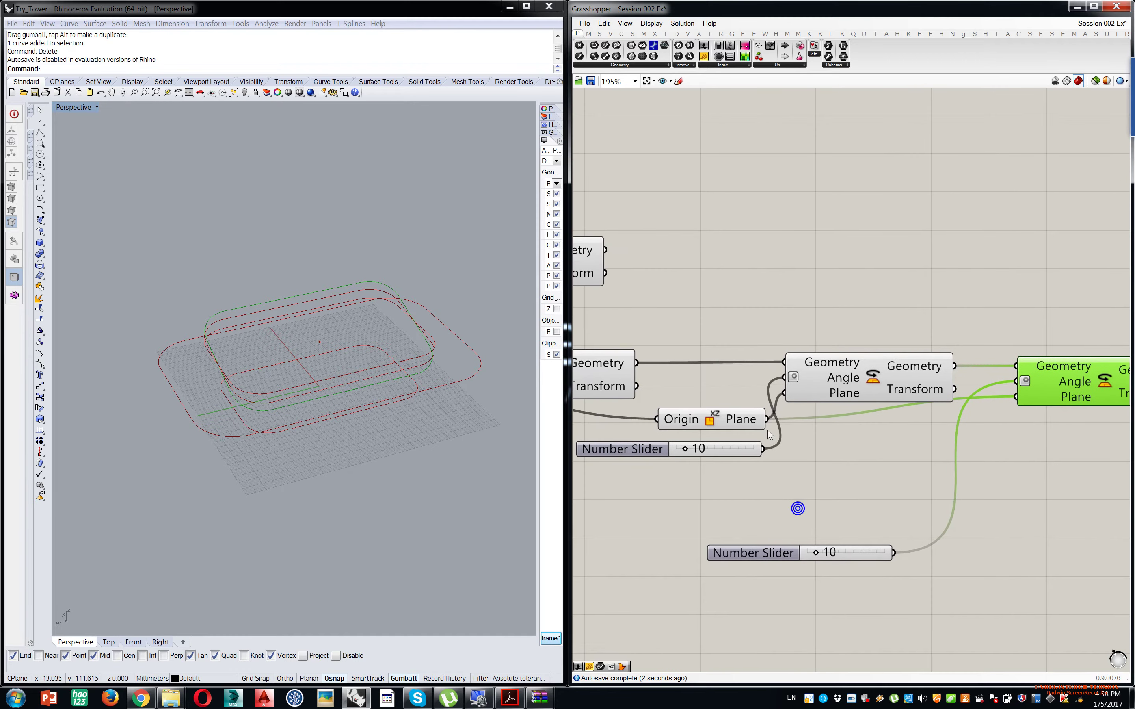
# - Add a YZ Plane with the second Area's centroid as Origin and connect it to the second Rotate's Plane input
pyautogui.doubleClick(819, 487)
pyautogui.write('yz')
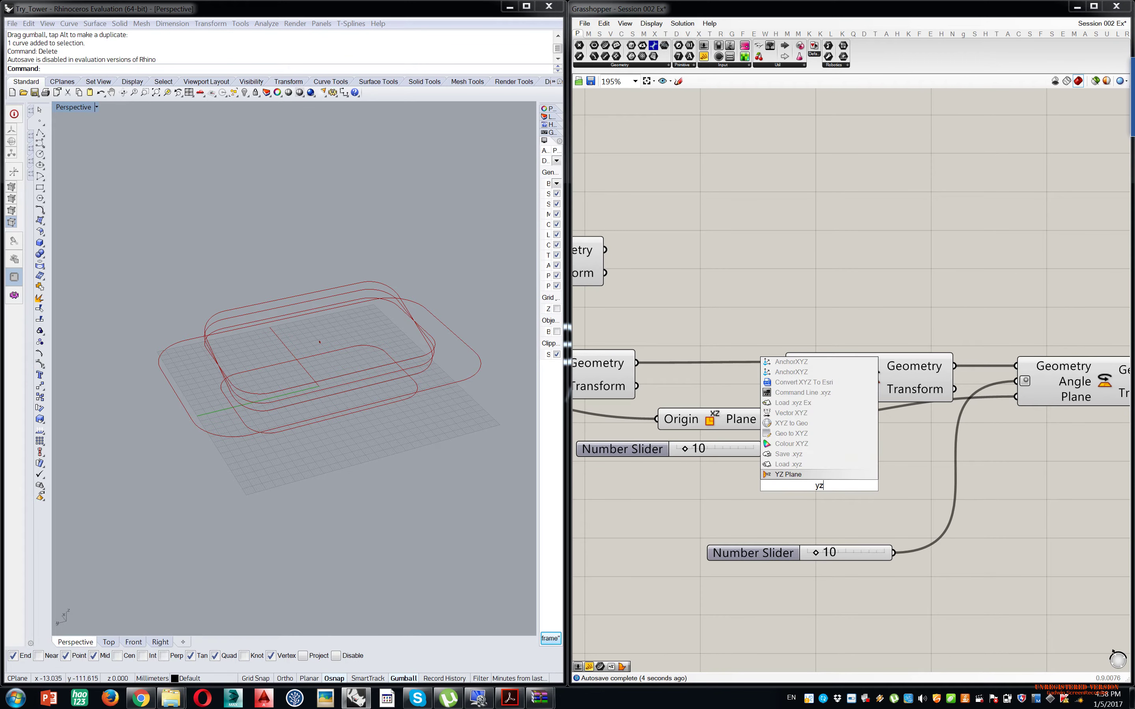
pyautogui.moveTo(742, 463); pyautogui.dragTo(846, 474, button='right')
pyautogui.scroll(-2, 760, 454)
pyautogui.moveTo(687, 445); pyautogui.dragTo(727, 437, button='right')
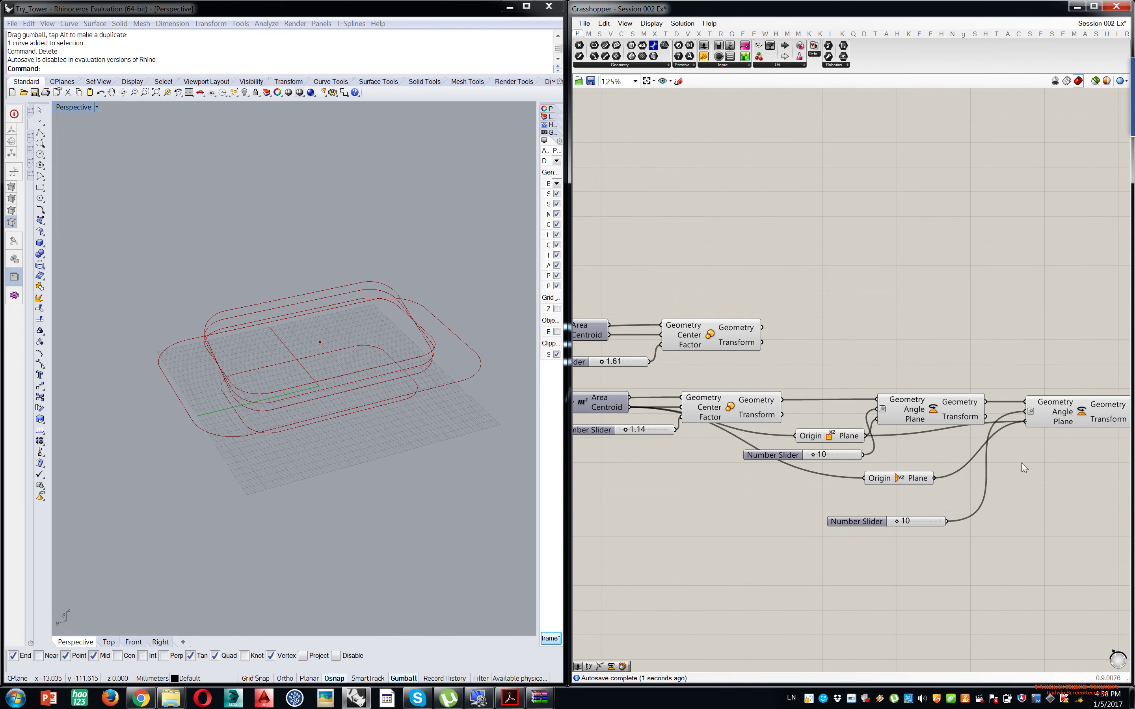
# - Hide the previews of the second Scale, the first Rotate and both plane components
pyautogui.moveTo(723, 473)
pyautogui.mouseDown()
pyautogui.moveTo(799, 432)
pyautogui.moveTo(921, 398)
pyautogui.moveTo(704, 475)
pyautogui.mouseUp()
pyautogui.middleClick(707, 458)
pyautogui.click(732, 433)
pyautogui.moveTo(342, 320); pyautogui.dragTo(210, 276, button='right')
pyautogui.moveTo(771, 430); pyautogui.dragTo(699, 433, button='right')
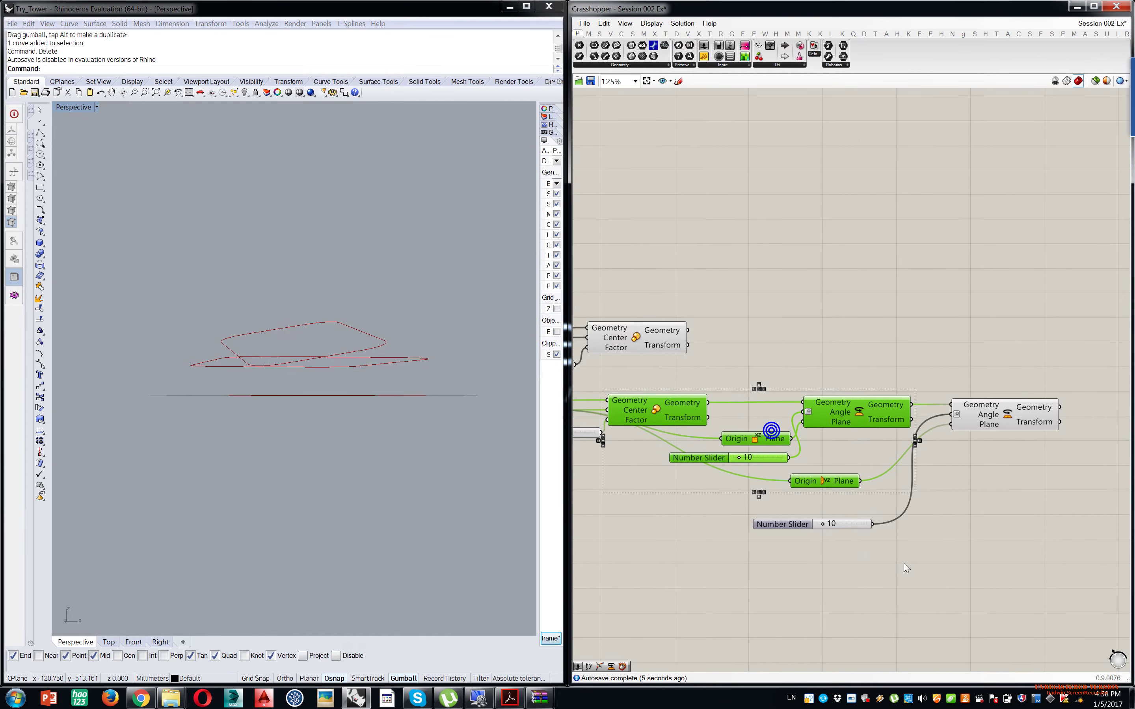
# - Move the YZ Plane component up directly beneath the first Rotate component
pyautogui.scroll(4, 885, 505)
pyautogui.moveTo(781, 442); pyautogui.dragTo(864, 357)
pyautogui.click(835, 202)
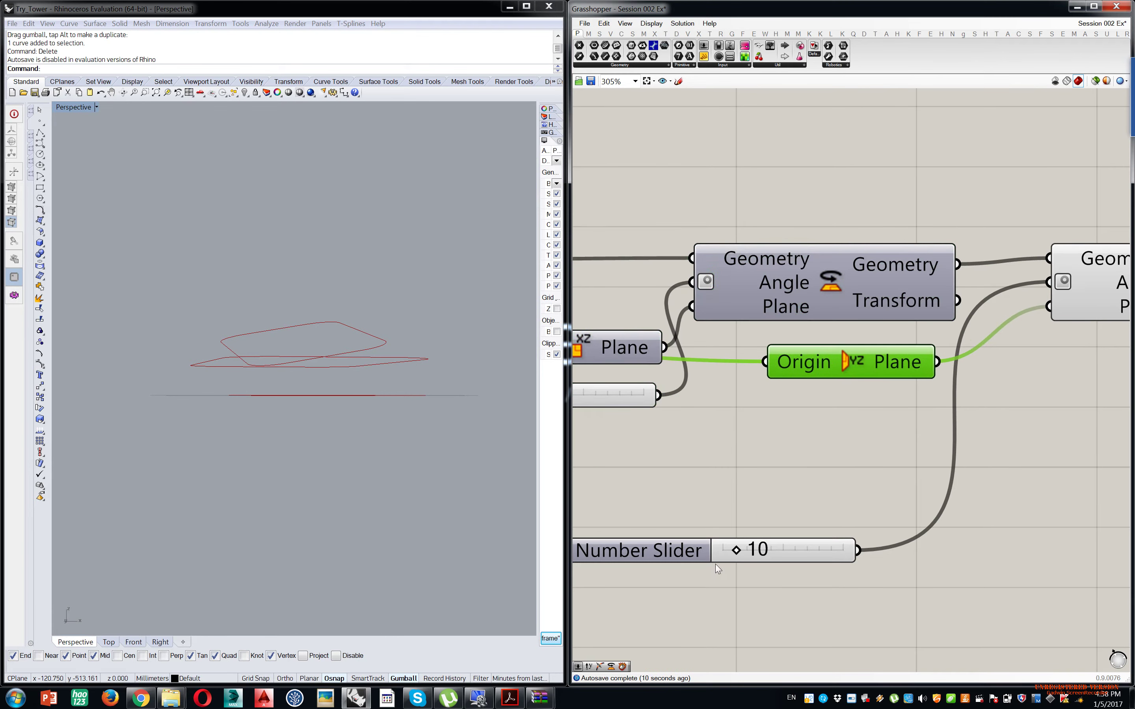
# - Set the second Rotate's angle slider to 6 and the first Rotate's angle slider to 14
pyautogui.moveTo(744, 551); pyautogui.dragTo(731, 553)
pyautogui.moveTo(708, 457); pyautogui.dragTo(914, 478, button='right')
pyautogui.moveTo(717, 412); pyautogui.dragTo(772, 451, button='right')
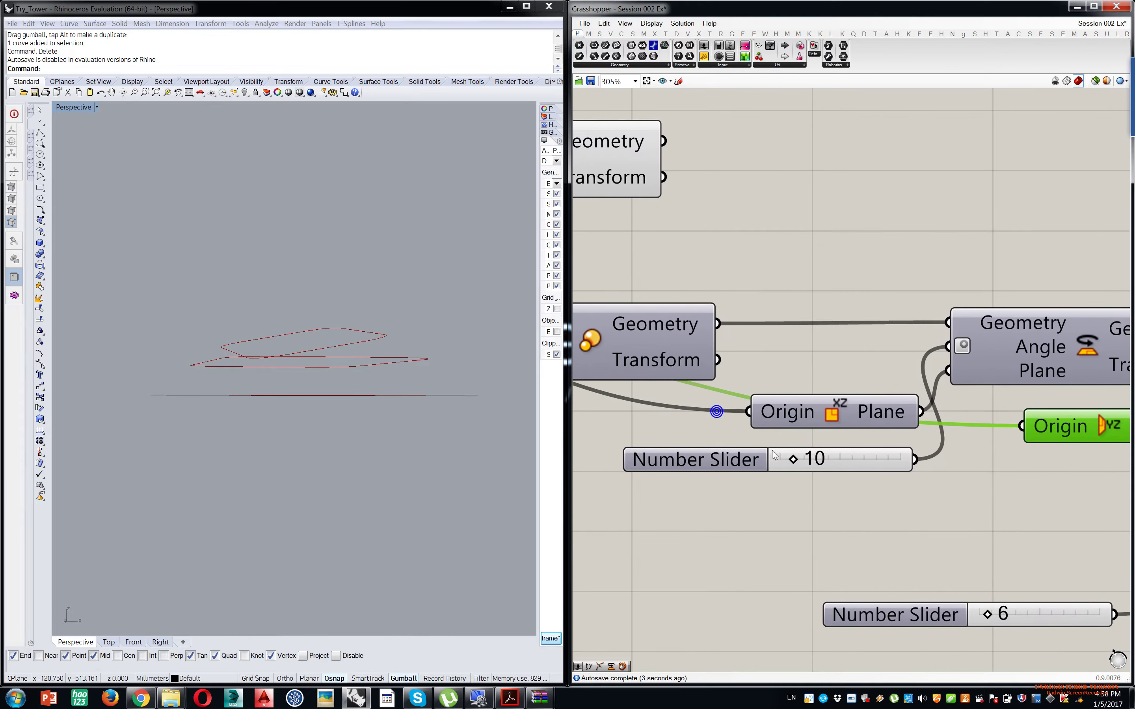
pyautogui.moveTo(266, 301); pyautogui.dragTo(393, 327, button='right')
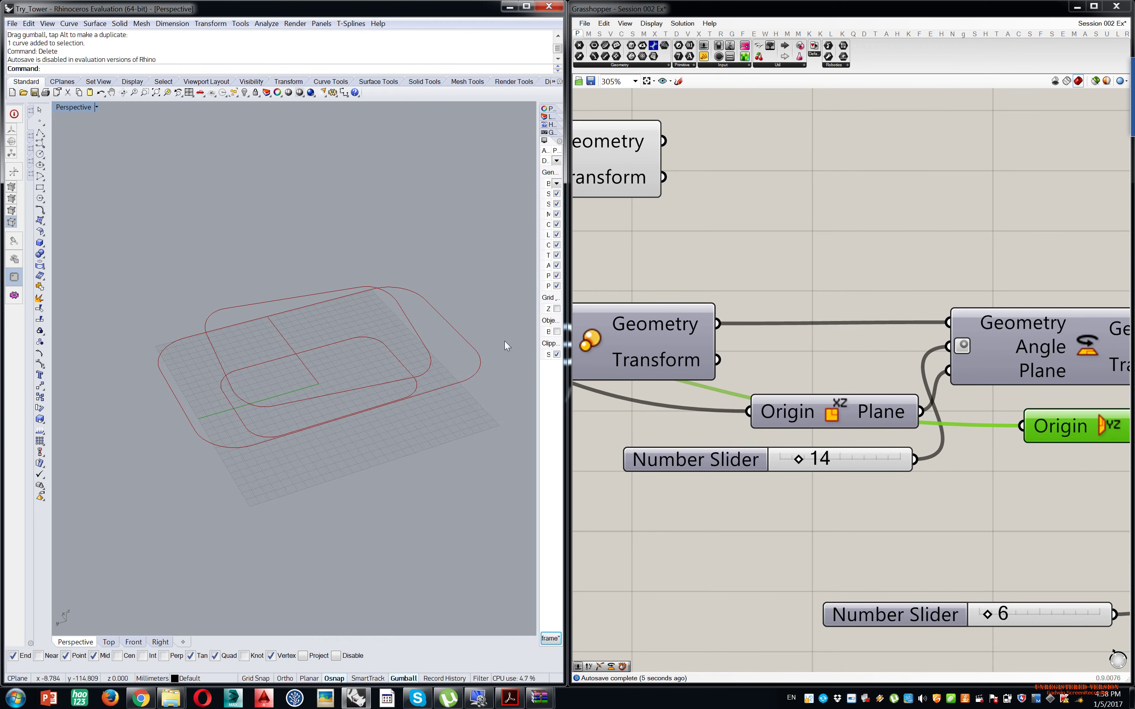
# - Duplicate the second Rotate component with its angle slider and place the copy after the original as a third rotation
pyautogui.moveTo(776, 400); pyautogui.dragTo(983, 380, button='right')
pyautogui.scroll(-3, 983, 380)
pyautogui.moveTo(947, 441); pyautogui.dragTo(743, 376, button='right')
pyautogui.moveTo(933, 337); pyautogui.dragTo(738, 353, button='right')
pyautogui.scroll(3, 1004, 295)
pyautogui.moveTo(996, 295); pyautogui.dragTo(938, 306, button='right')
pyautogui.scroll(-3, 938, 307)
pyautogui.click(938, 307)
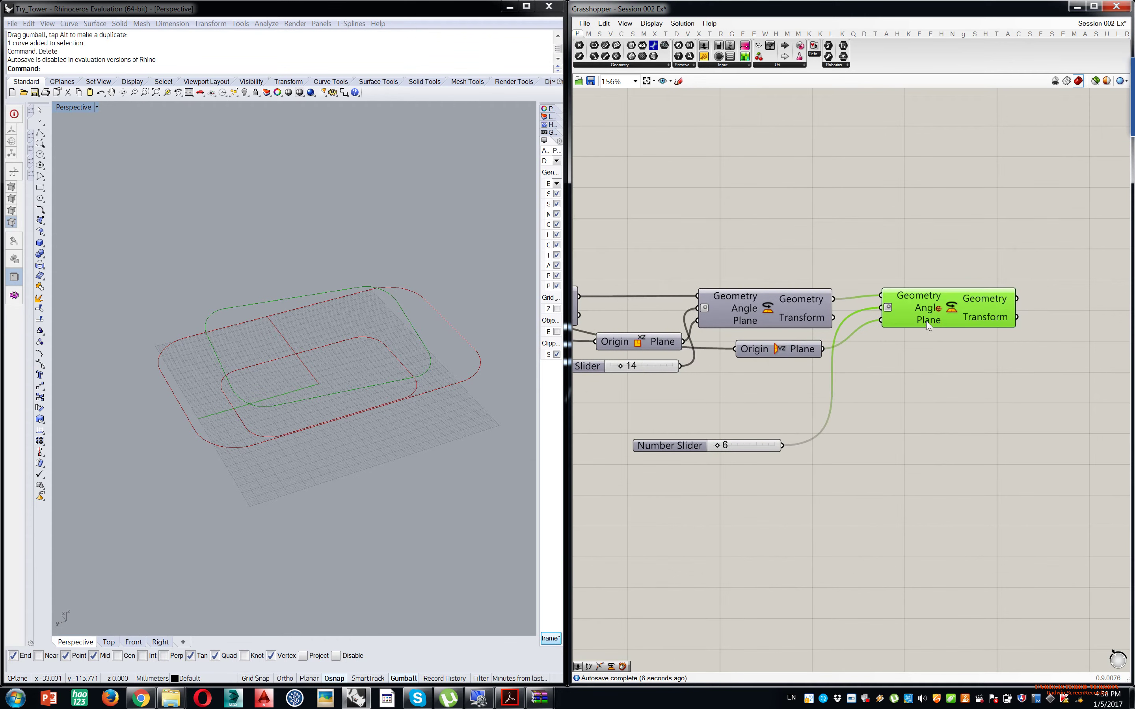
pyautogui.keyDown('shift'); pyautogui.click(750, 446); pyautogui.keyUp('shift')
pyautogui.hotkey('ctrl', 'c')
pyautogui.hotkey('ctrl', 'v')
pyautogui.moveTo(854, 398); pyautogui.dragTo(747, 453, button='right')
pyautogui.moveTo(874, 362); pyautogui.dragTo(1051, 365)
# - Feed the second Rotate's Geometry into the third Rotate and connect the second Area's Centroid to its Plane input
pyautogui.click(981, 325)
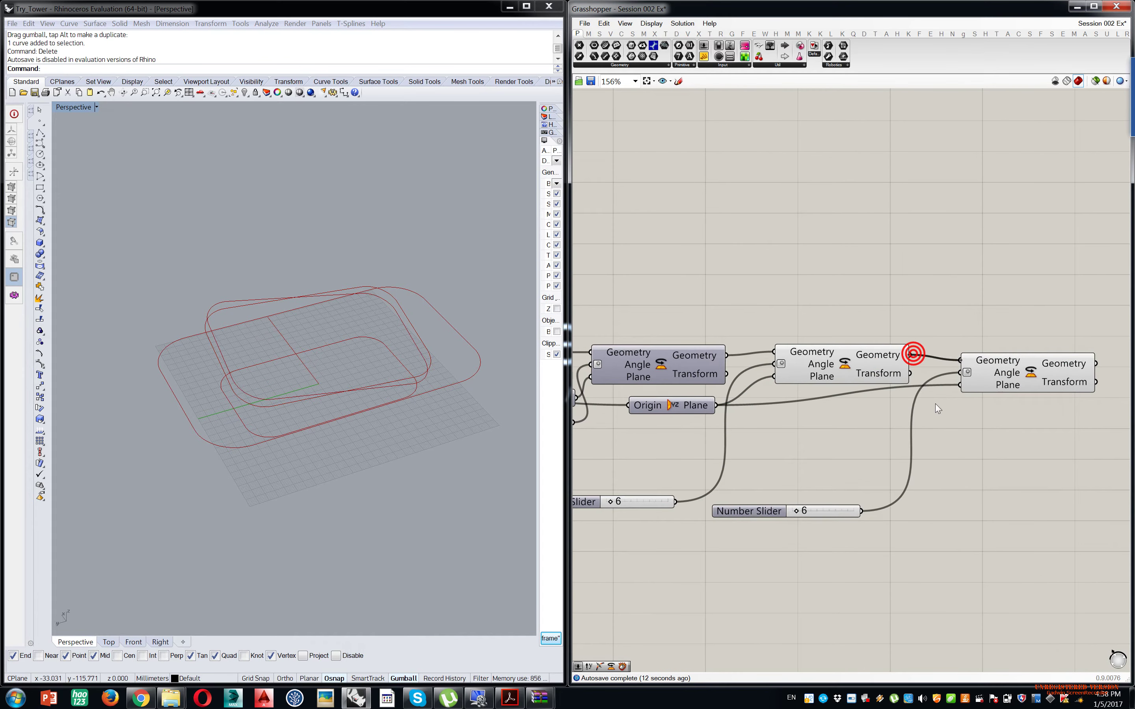
pyautogui.moveTo(863, 443); pyautogui.dragTo(936, 418, button='right')
pyautogui.scroll(-1, 936, 418)
pyautogui.moveTo(831, 415); pyautogui.dragTo(907, 413, button='right')
pyautogui.moveTo(741, 403); pyautogui.dragTo(829, 403, button='right')
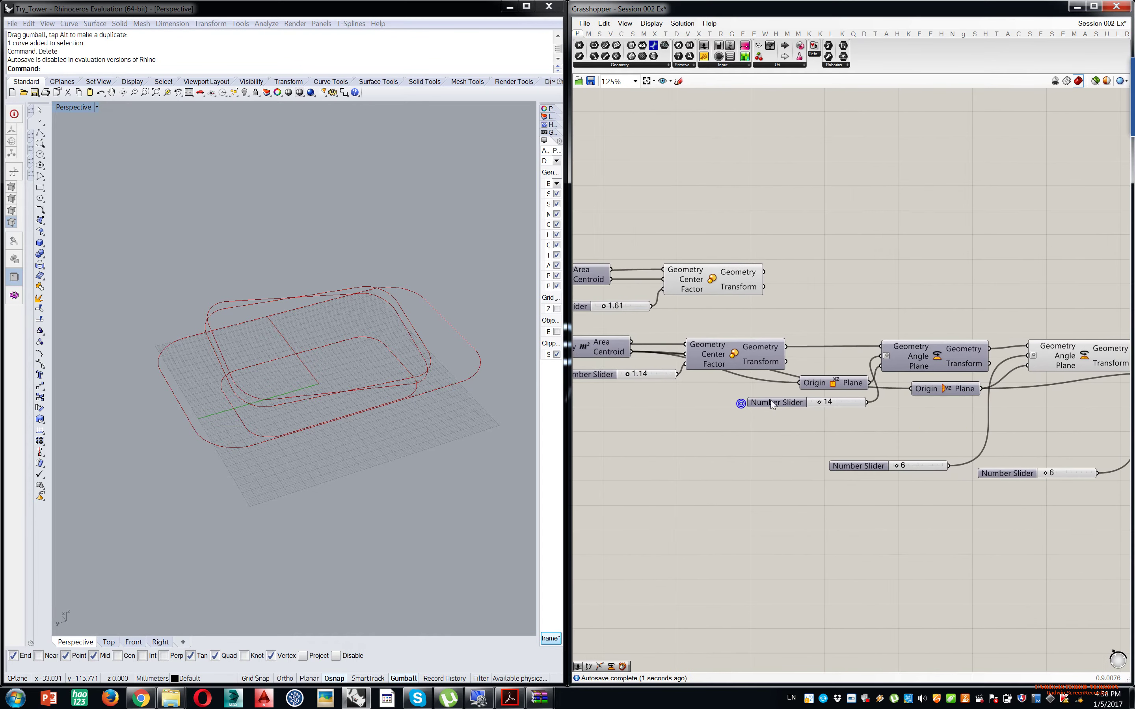
pyautogui.scroll(-1, 801, 404)
pyautogui.moveTo(655, 360); pyautogui.dragTo(1096, 378)
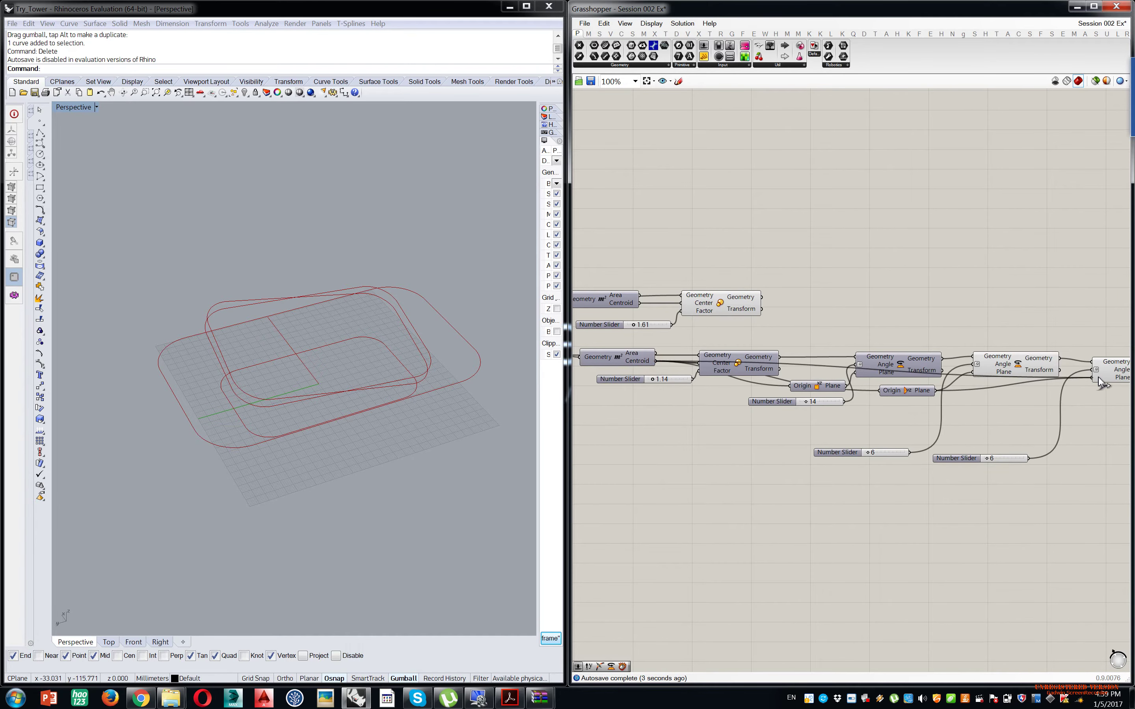
# - Set the third Rotate's angle slider to 11
pyautogui.moveTo(1097, 385); pyautogui.dragTo(1002, 419, button='right')
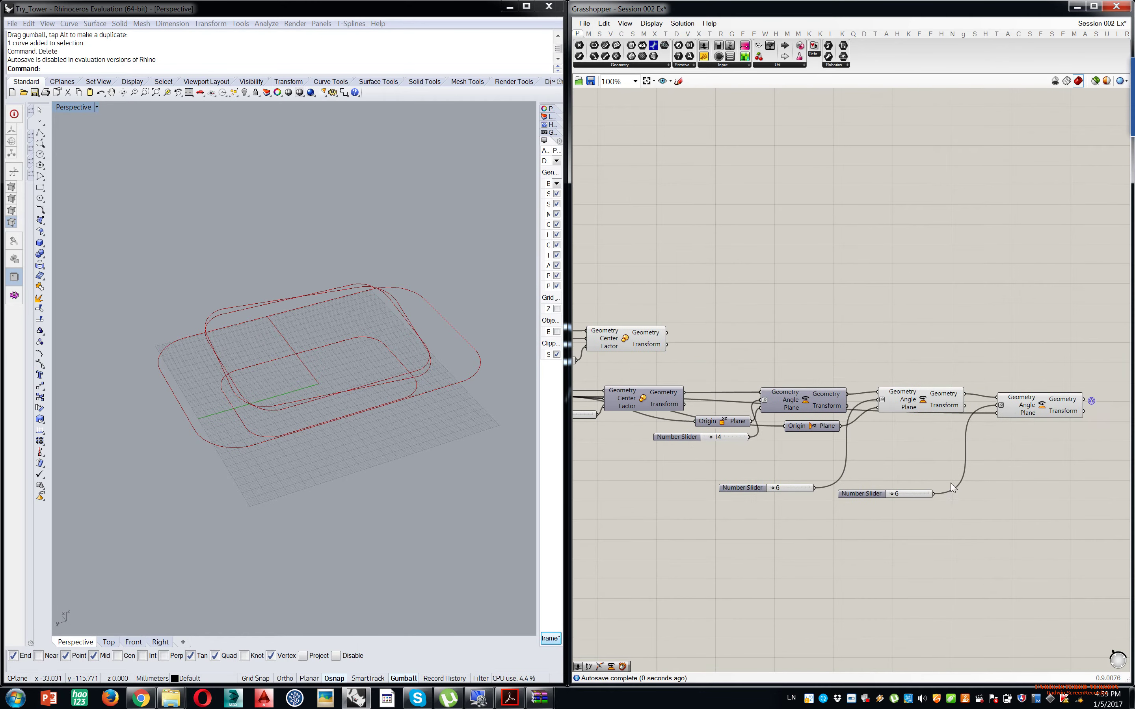
pyautogui.scroll(7, 897, 500)
pyautogui.moveTo(892, 483); pyautogui.dragTo(895, 485)
pyautogui.moveTo(279, 292); pyautogui.dragTo(328, 260, button='right')
# - Hide the preview of the second Rotate component so only the final rotated curve is drawn
pyautogui.moveTo(911, 317); pyautogui.dragTo(914, 345, button='right')
pyautogui.scroll(-8, 913, 345)
pyautogui.moveTo(957, 241); pyautogui.dragTo(826, 309)
pyautogui.middleClick(826, 310)
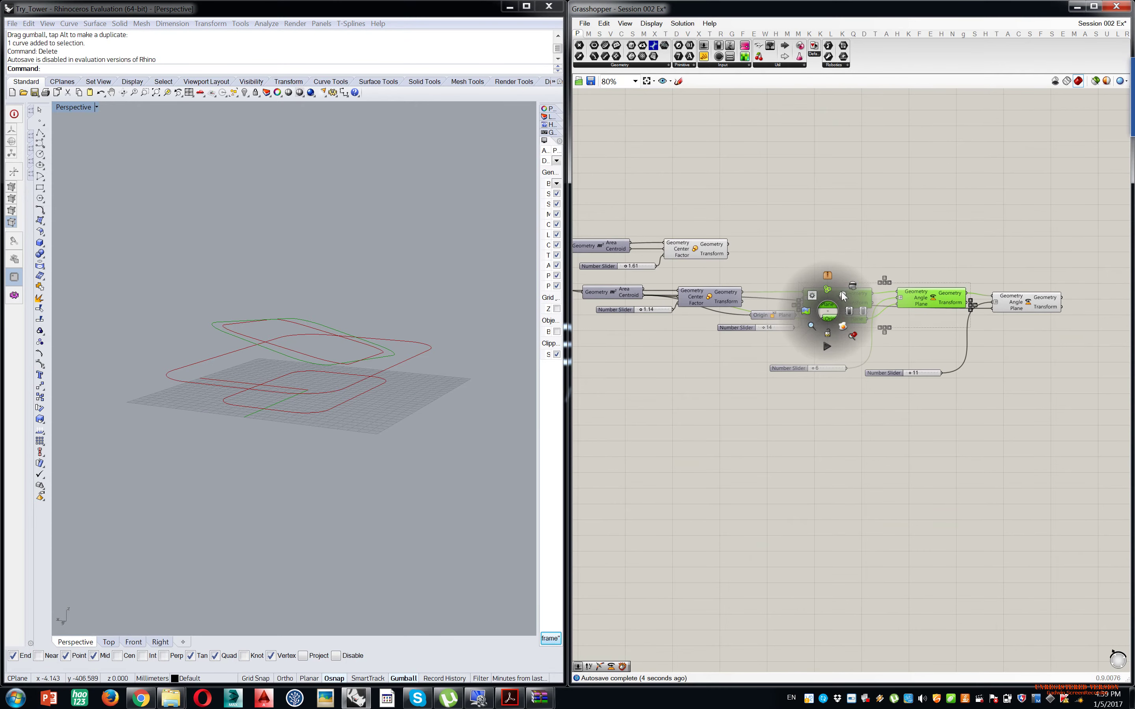
pyautogui.click(853, 284)
pyautogui.moveTo(278, 309); pyautogui.dragTo(356, 319, button='right')
pyautogui.scroll(4, 281, 366)
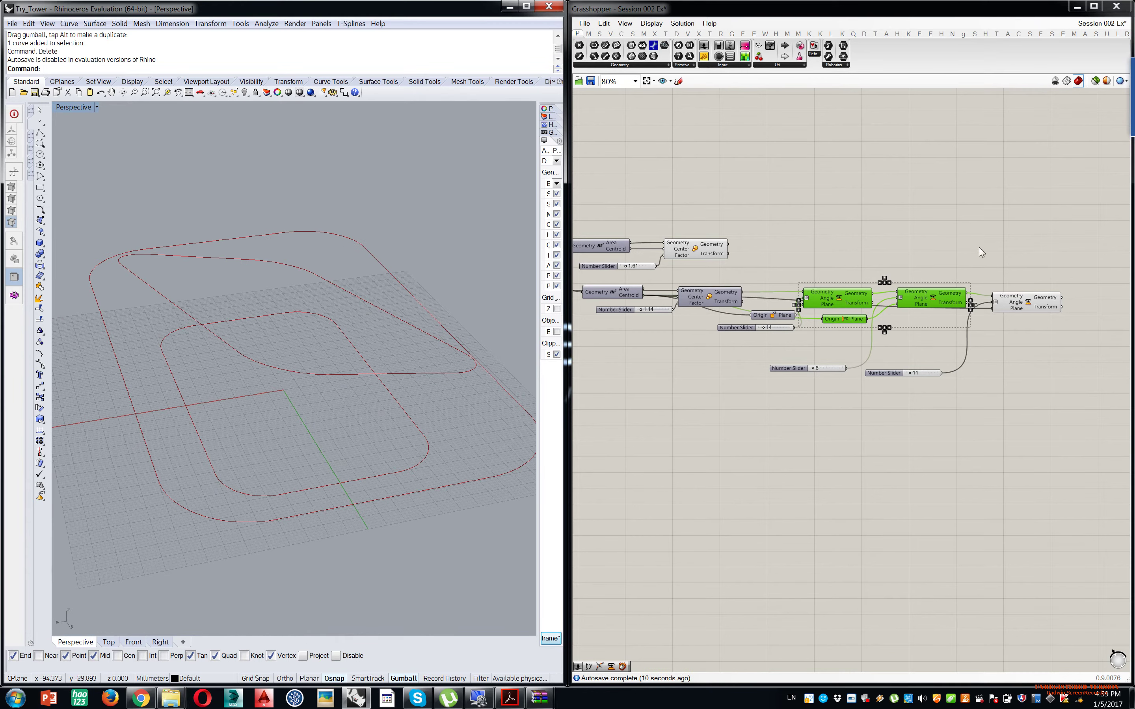
pyautogui.click(980, 247)
# - Duplicate the chain of three Rotates, both plane components and their angle sliders above the original chain
pyautogui.moveTo(1040, 263); pyautogui.dragTo(913, 279)
pyautogui.moveTo(1050, 270); pyautogui.dragTo(762, 389)
pyautogui.keyDown('alt'); pyautogui.moveTo(853, 300); pyautogui.dragTo(857, 184); pyautogui.keyUp('alt')
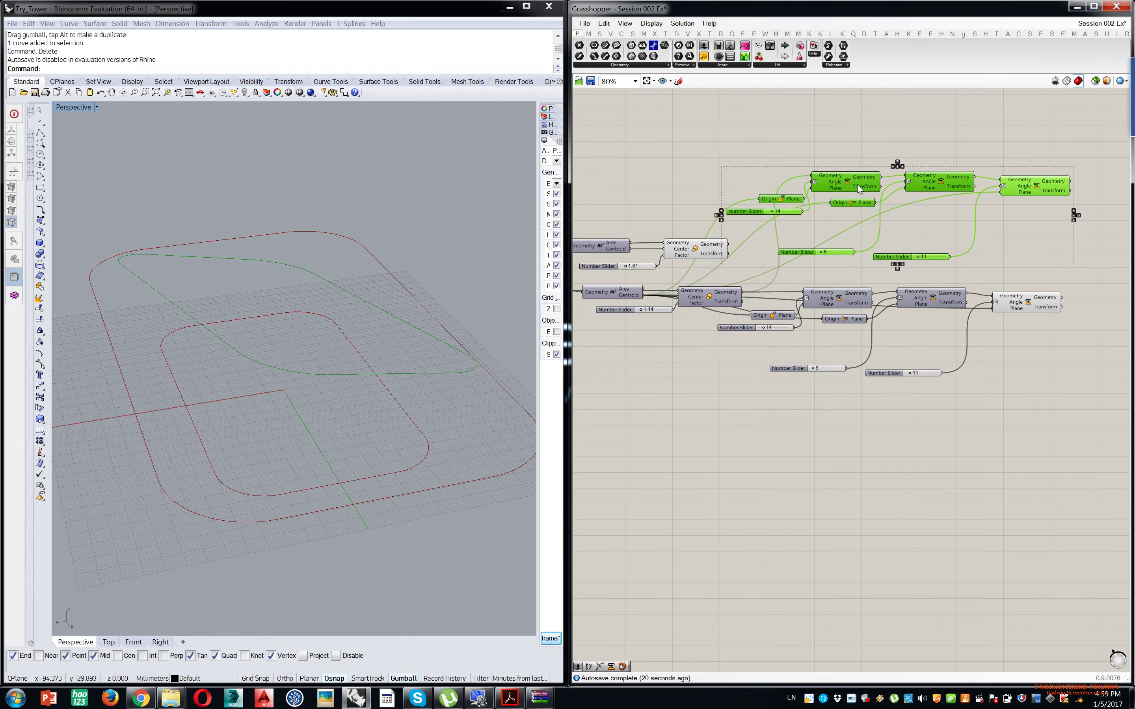
pyautogui.click(803, 148)
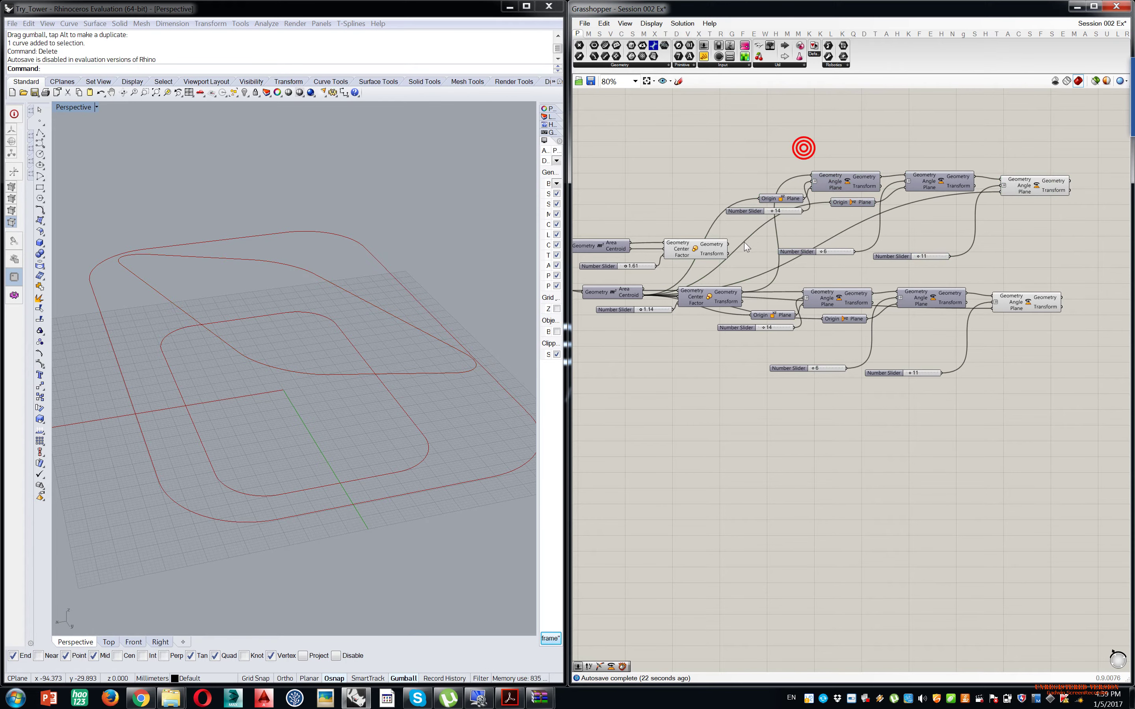
# - Connect the first Scale's Geometry output to the first Rotate of the copied upper chain
pyautogui.moveTo(742, 249); pyautogui.dragTo(747, 315, button='right')
pyautogui.scroll(2, 716, 306)
pyautogui.moveTo(765, 304)
pyautogui.mouseDown()
pyautogui.moveTo(746, 286)
pyautogui.moveTo(744, 317)
pyautogui.mouseUp()
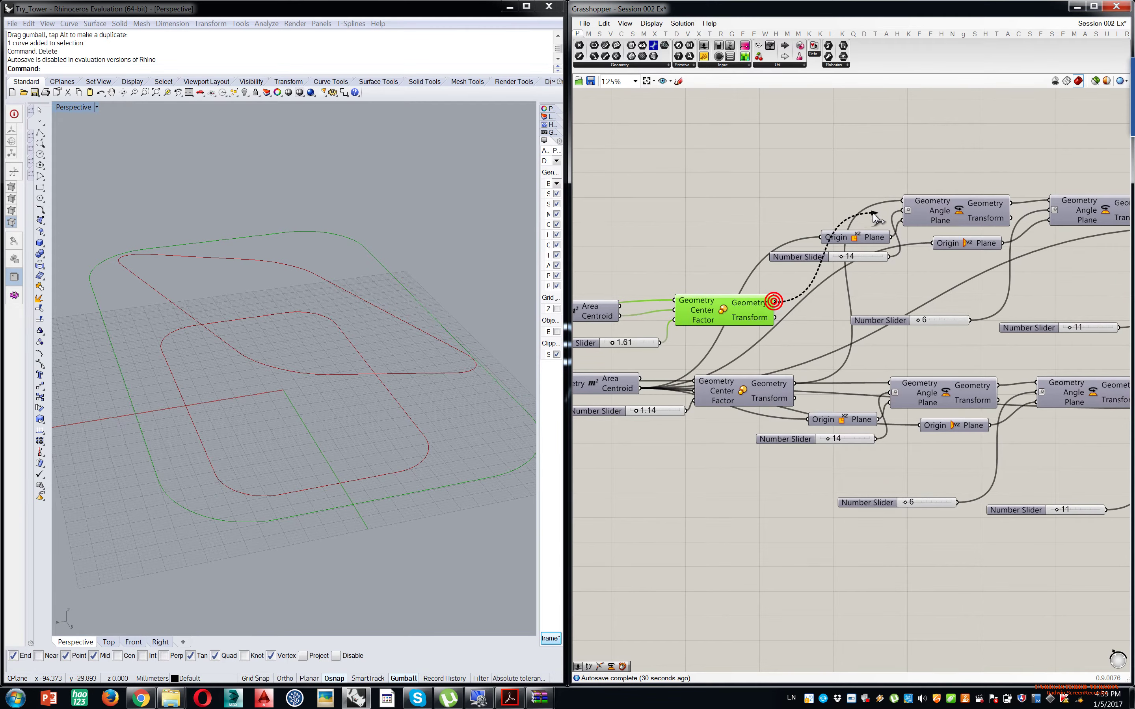
pyautogui.moveTo(897, 203); pyautogui.dragTo(899, 203)
# - Rewire the upper chain's XZ Plane, YZ Plane and third Rotate's Plane input to the first Area's Centroid
pyautogui.scroll(-1, 905, 254)
pyautogui.moveTo(908, 254); pyautogui.dragTo(799, 257, button='right')
pyautogui.moveTo(733, 299); pyautogui.dragTo(829, 266, button='right')
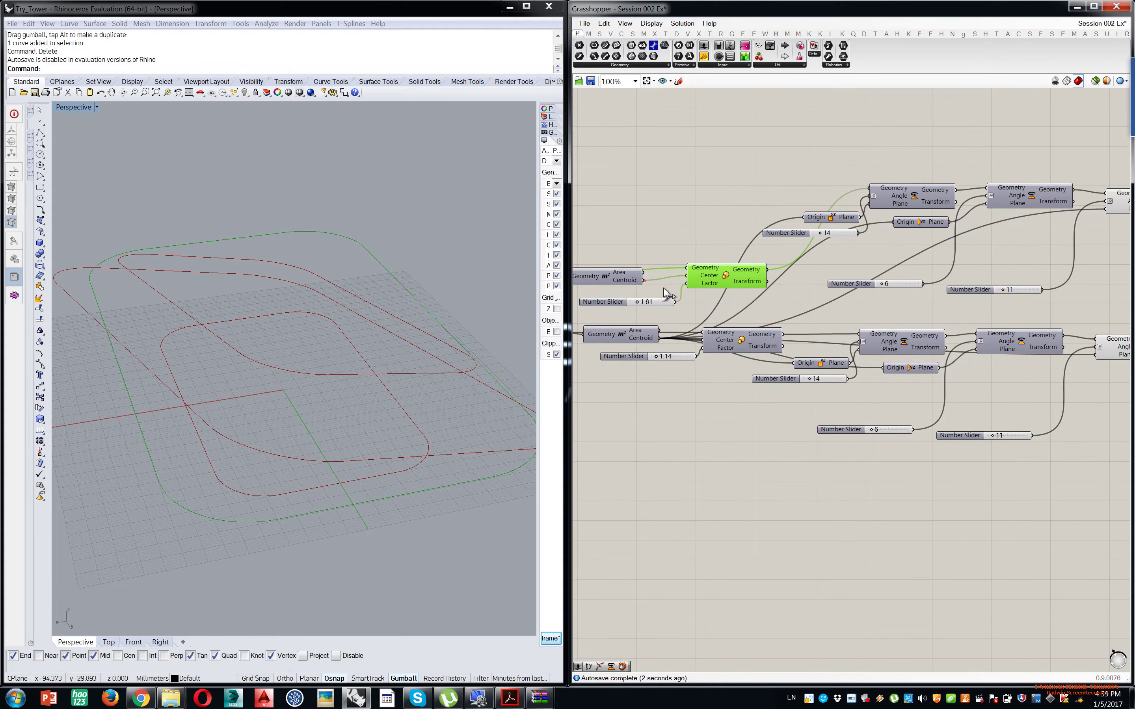
pyautogui.moveTo(904, 227); pyautogui.dragTo(903, 226)
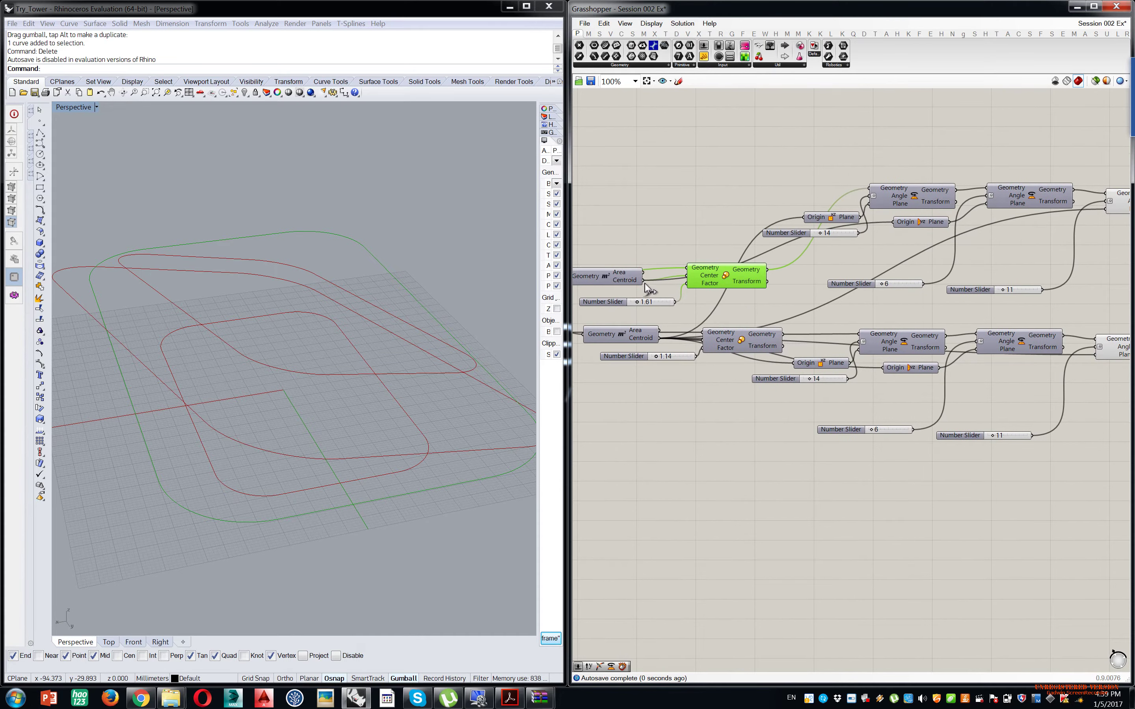
pyautogui.moveTo(778, 287); pyautogui.dragTo(1107, 210)
pyautogui.moveTo(909, 223)
pyautogui.mouseDown()
pyautogui.moveTo(915, 256)
pyautogui.moveTo(912, 245)
pyautogui.mouseUp()
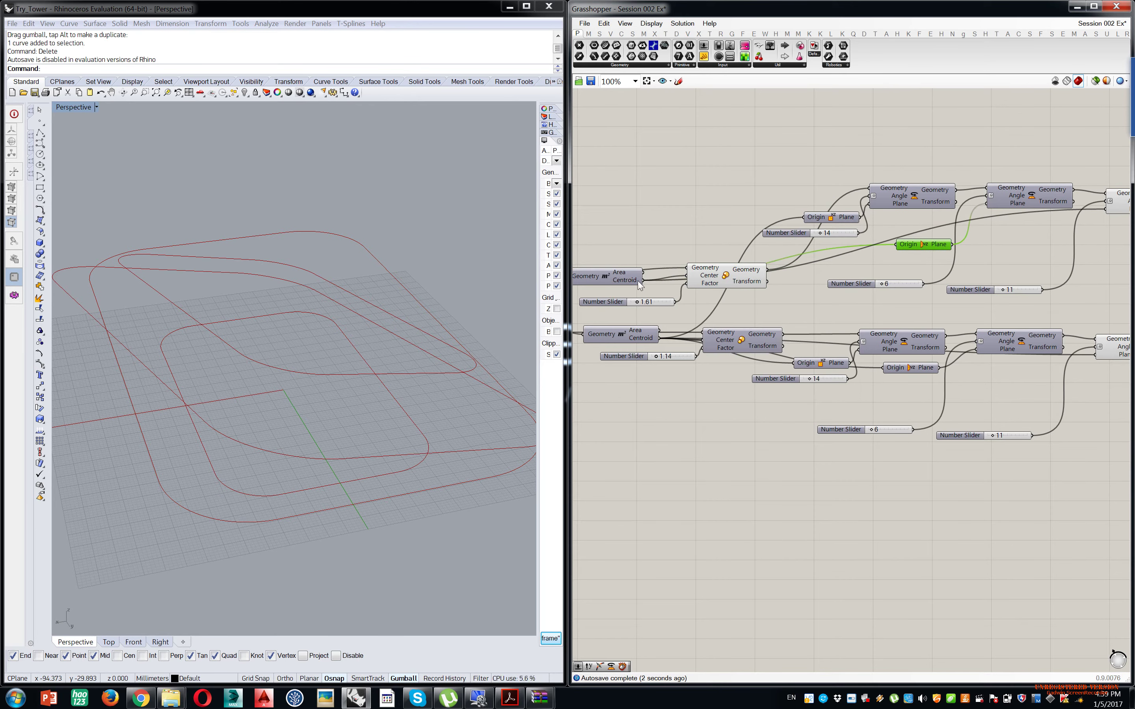
# - Hide the preview of the first Scale component
pyautogui.moveTo(388, 305); pyautogui.dragTo(337, 289, button='right')
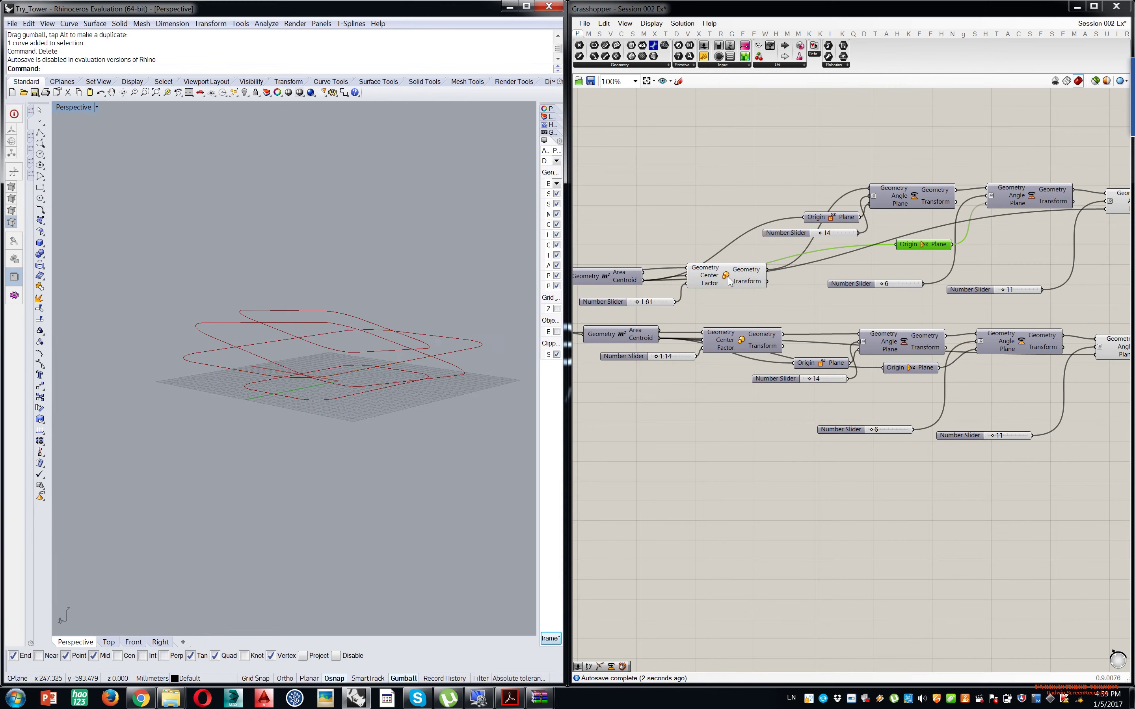
pyautogui.click(733, 275)
pyautogui.middleClick(732, 275)
pyautogui.click(757, 251)
pyautogui.moveTo(395, 260); pyautogui.dragTo(391, 347, button='right')
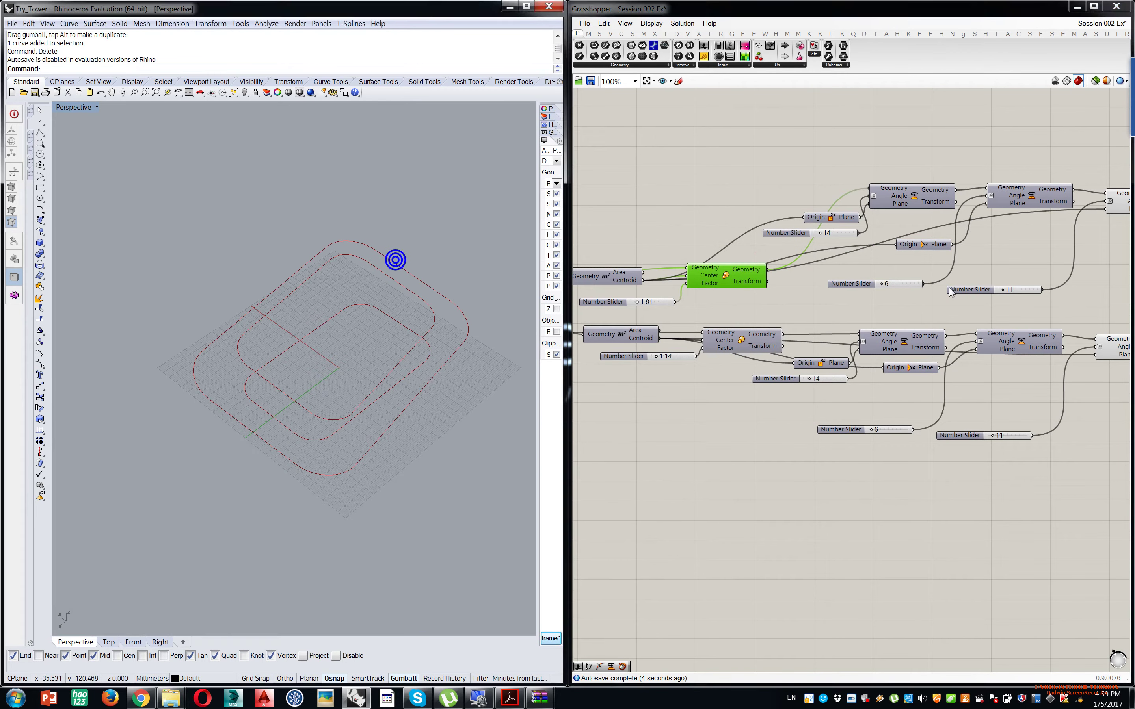
# - Set the upper chain's first angle slider to 0 and extend its minimum to -90
pyautogui.moveTo(950, 289); pyautogui.dragTo(901, 275, button='right')
pyautogui.scroll(4, 837, 275)
pyautogui.moveTo(696, 169); pyautogui.dragTo(751, 247, button='right')
pyautogui.scroll(3, 750, 244)
pyautogui.moveTo(738, 224); pyautogui.dragTo(708, 228)
pyautogui.moveTo(399, 244); pyautogui.dragTo(412, 284, button='right')
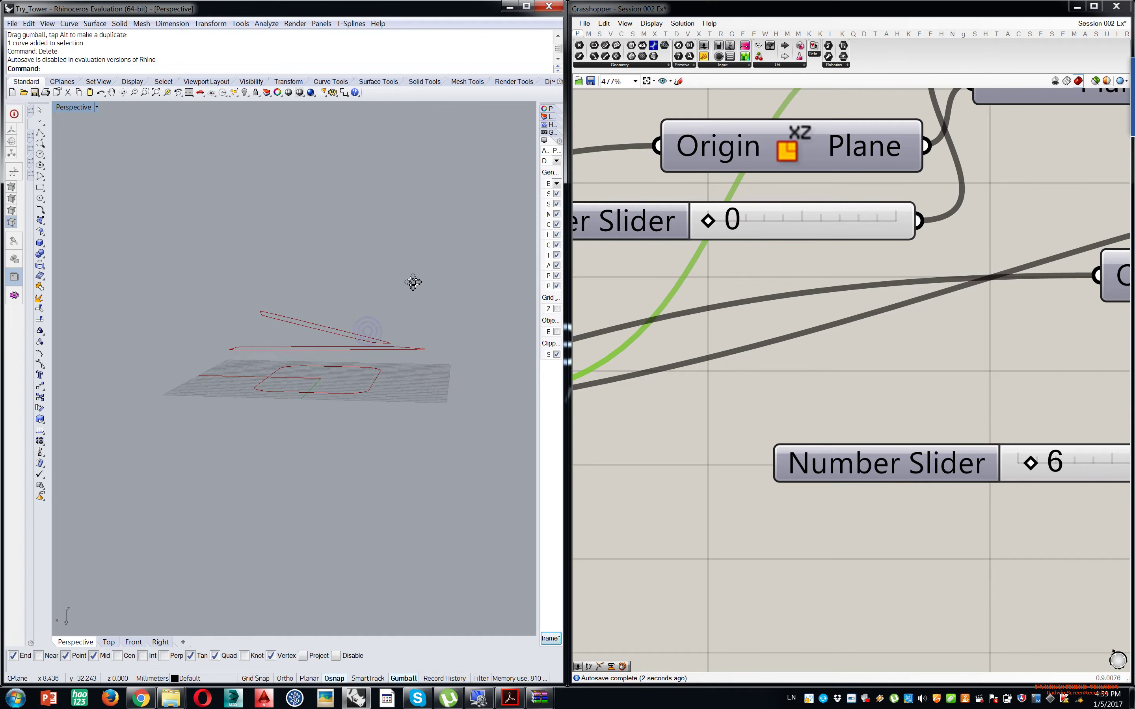
pyautogui.click(654, 233)
pyautogui.doubleClick(654, 234)
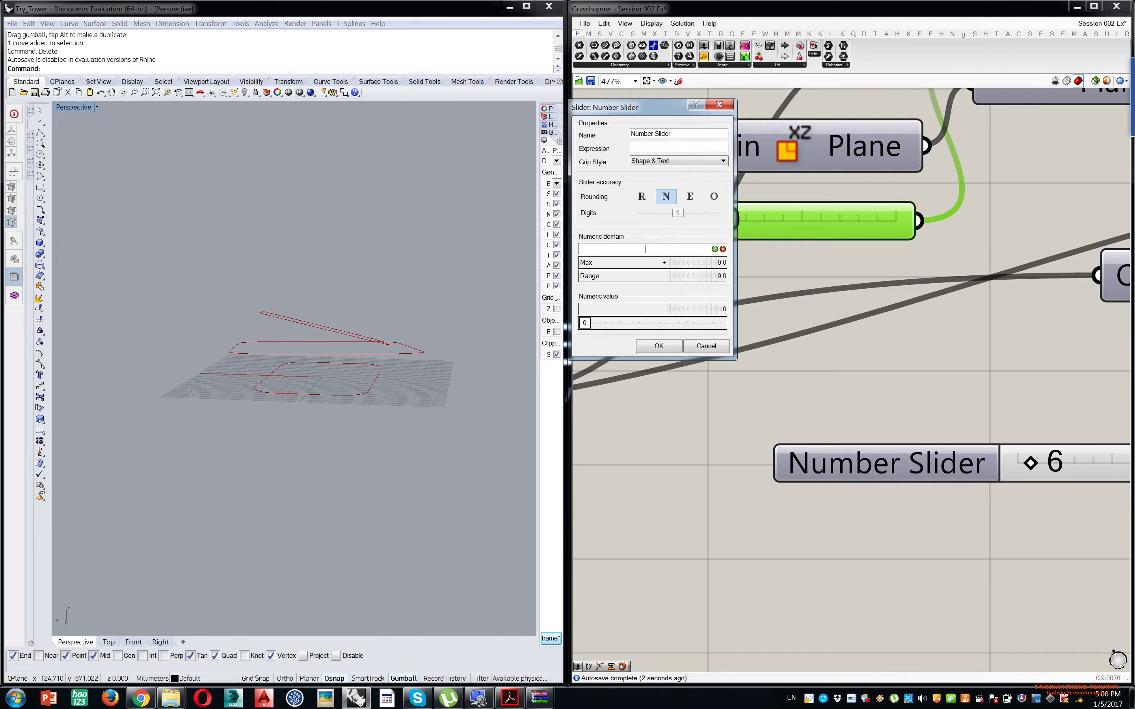
pyautogui.press('Return')
pyautogui.click(671, 344)
# - Set the upper chain's first angle slider to -10
pyautogui.scroll(-4, 677, 339)
pyautogui.moveTo(851, 337); pyautogui.dragTo(798, 336, button='right')
pyautogui.scroll(5, 684, 287)
pyautogui.moveTo(687, 286); pyautogui.dragTo(673, 287)
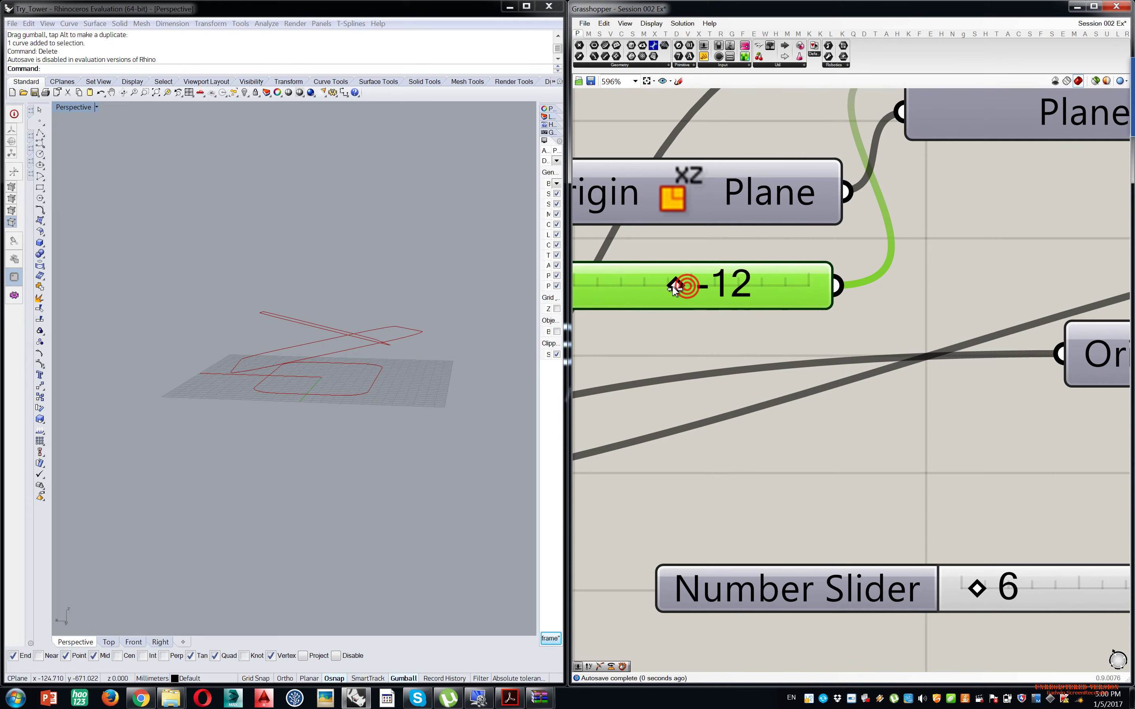
pyautogui.moveTo(422, 295)
pyautogui.mouseDown(button='right')
pyautogui.moveTo(390, 299)
pyautogui.moveTo(449, 284)
pyautogui.moveTo(401, 261)
pyautogui.moveTo(411, 280)
pyautogui.mouseUp(button='right')
pyautogui.moveTo(680, 285)
pyautogui.mouseDown()
pyautogui.moveTo(669, 287)
pyautogui.moveTo(678, 288)
pyautogui.mouseUp()
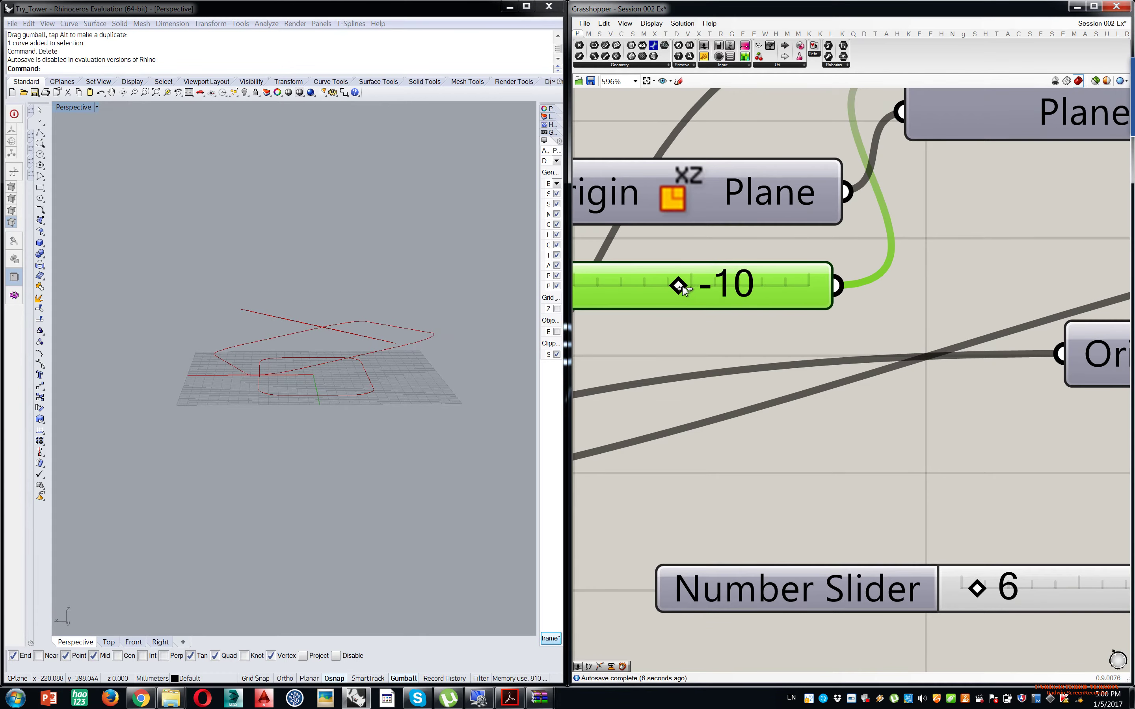
# - Set the angle sliders of the upper chain's second and third Rotates to 0
pyautogui.scroll(-4, 952, 372)
pyautogui.scroll(5, 938, 413)
pyautogui.moveTo(661, 428); pyautogui.dragTo(638, 436)
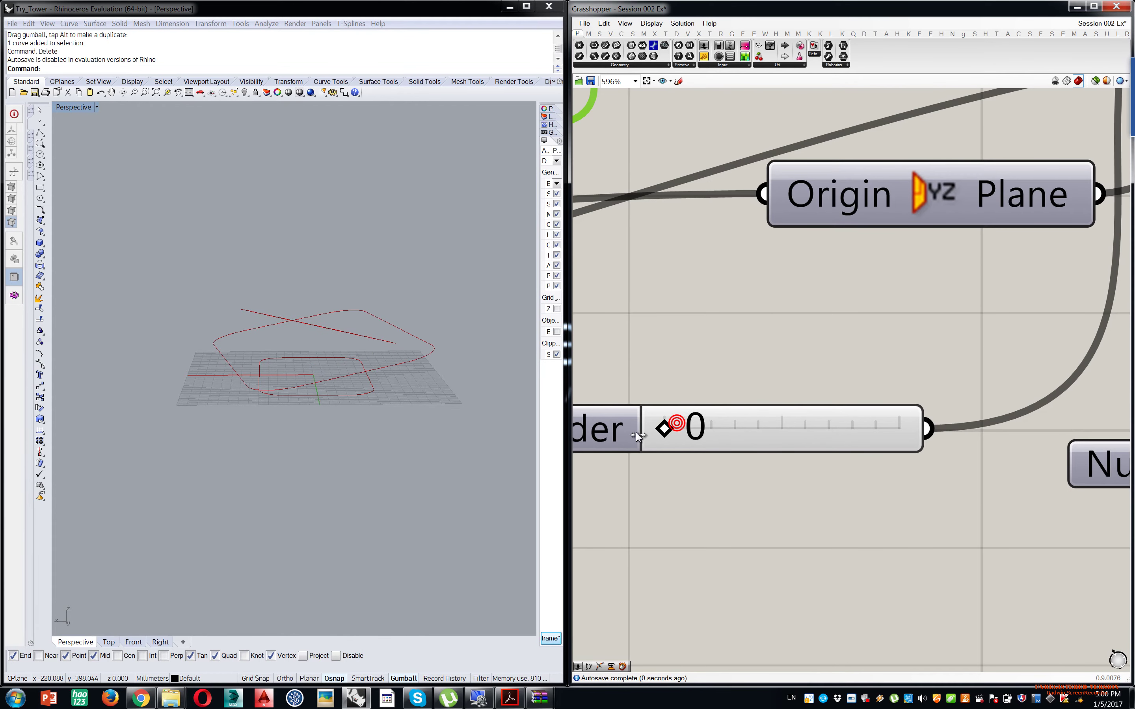
pyautogui.scroll(-5, 642, 433)
pyautogui.scroll(4, 934, 439)
pyautogui.moveTo(944, 457); pyautogui.dragTo(920, 459)
pyautogui.moveTo(367, 347)
pyautogui.mouseDown(button='right')
pyautogui.moveTo(381, 324)
pyautogui.moveTo(370, 327)
pyautogui.moveTo(368, 349)
pyautogui.mouseUp(button='right')
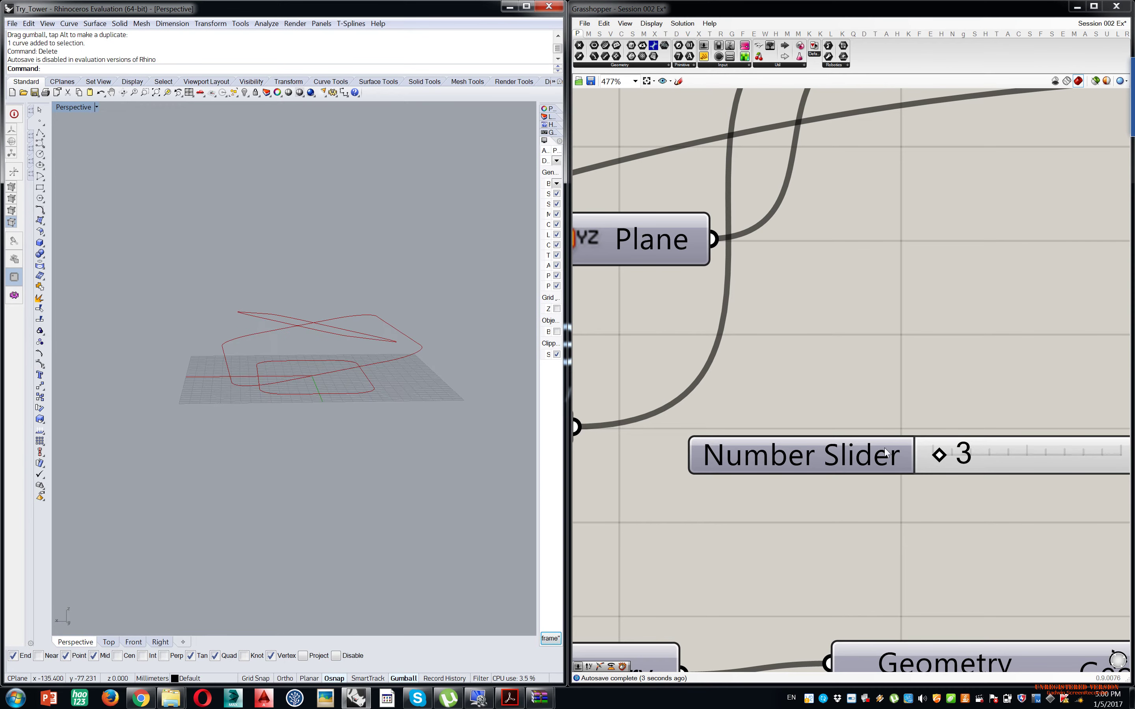
pyautogui.moveTo(911, 465); pyautogui.dragTo(881, 451, button='right')
pyautogui.moveTo(899, 446); pyautogui.dragTo(889, 443)
# - Set the upper chain's first angle slider to -1
pyautogui.scroll(-4, 835, 428)
pyautogui.moveTo(607, 367); pyautogui.dragTo(861, 397, button='right')
pyautogui.scroll(8, 829, 363)
pyautogui.moveTo(771, 309); pyautogui.dragTo(798, 335)
pyautogui.moveTo(380, 316)
pyautogui.mouseDown(button='right')
pyautogui.moveTo(304, 345)
pyautogui.moveTo(354, 275)
pyautogui.moveTo(399, 309)
pyautogui.mouseUp(button='right')
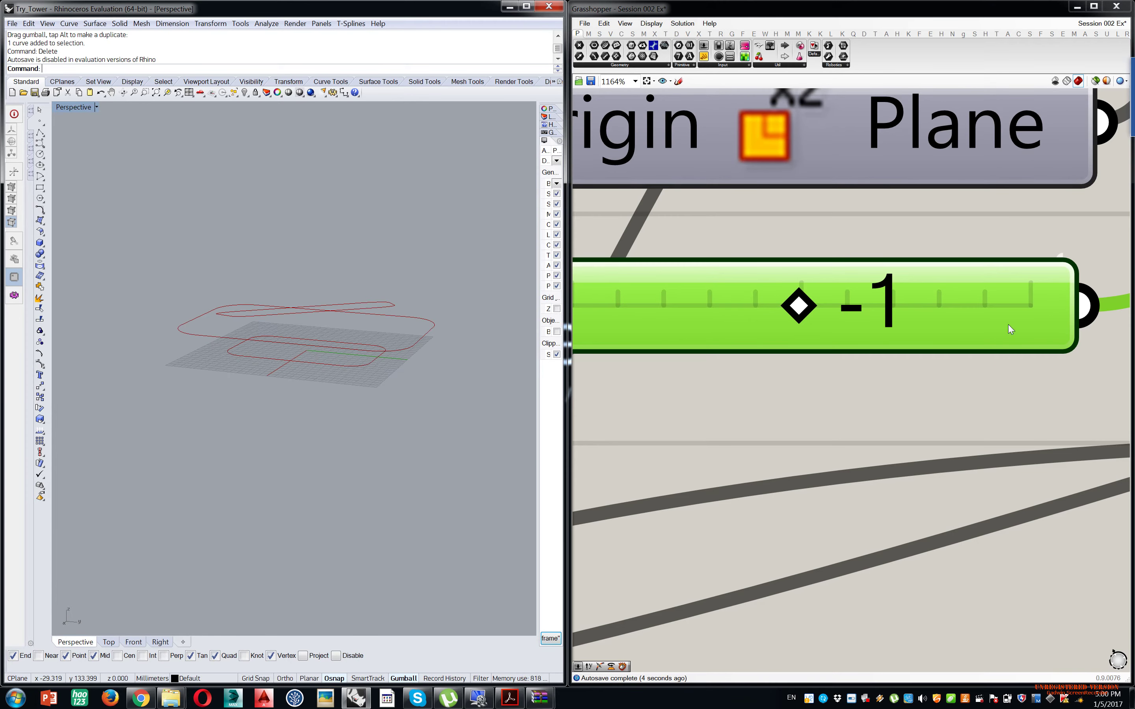
# - Extend the minimum of the upper chain's third angle slider to -90 and set its value to 10
pyautogui.scroll(-8, 1009, 325)
pyautogui.moveTo(799, 362); pyautogui.dragTo(763, 367, button='right')
pyautogui.scroll(-3, 763, 367)
pyautogui.moveTo(915, 360); pyautogui.dragTo(814, 360, button='right')
pyautogui.scroll(3, 791, 406)
pyautogui.doubleClick(784, 405)
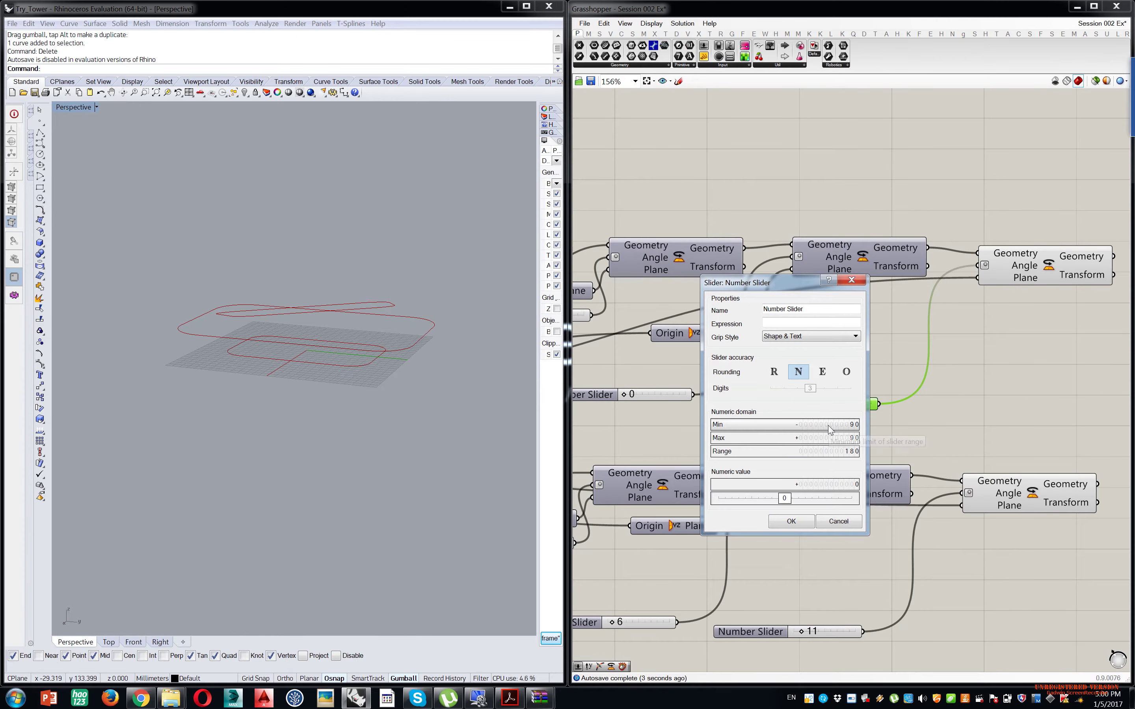
pyautogui.click(802, 526)
pyautogui.scroll(8, 803, 394)
pyautogui.moveTo(825, 393)
pyautogui.mouseDown()
pyautogui.moveTo(794, 393)
pyautogui.moveTo(860, 393)
pyautogui.moveTo(839, 393)
pyautogui.mouseUp()
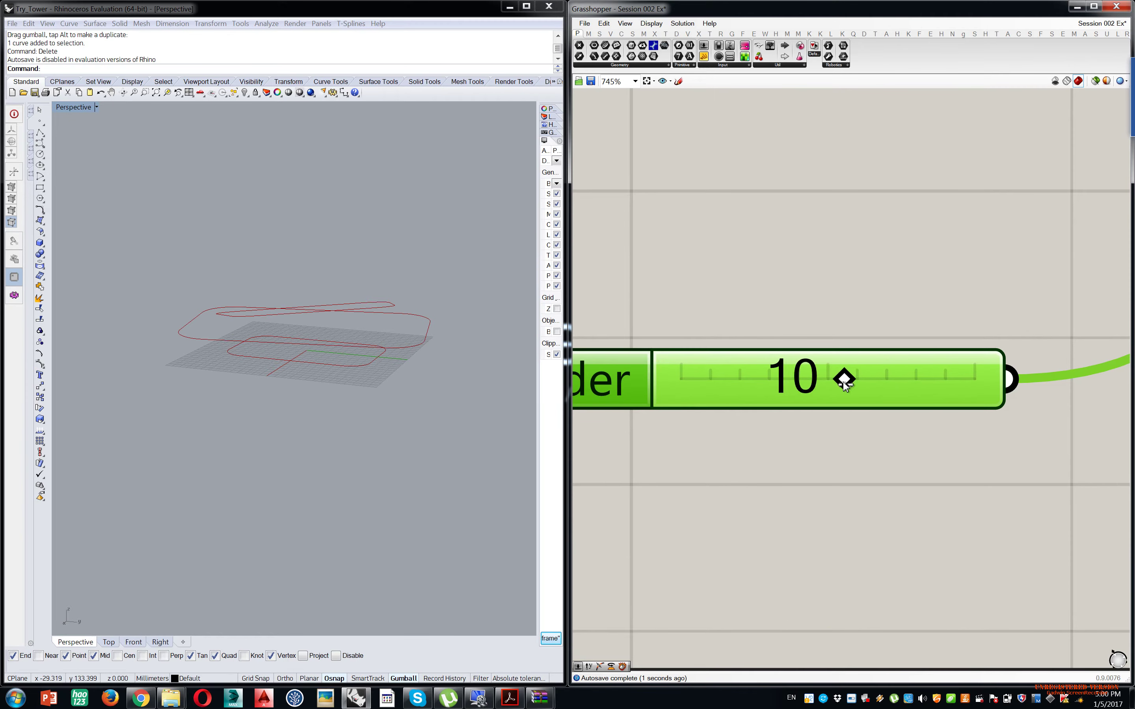
# - Extend the minimum of the upper chain's second angle slider to -90 and set its value to 3
pyautogui.scroll(-4, 839, 393)
pyautogui.moveTo(719, 399); pyautogui.dragTo(1097, 442, button='right')
pyautogui.doubleClick(759, 402)
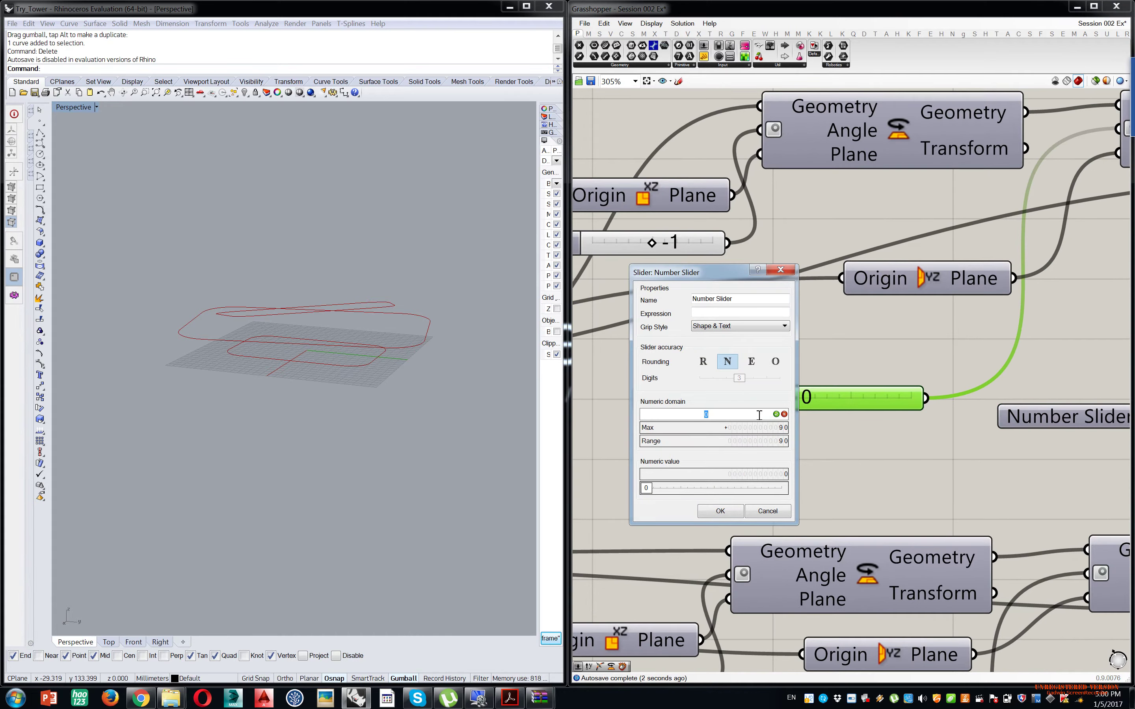
pyautogui.press('Return')
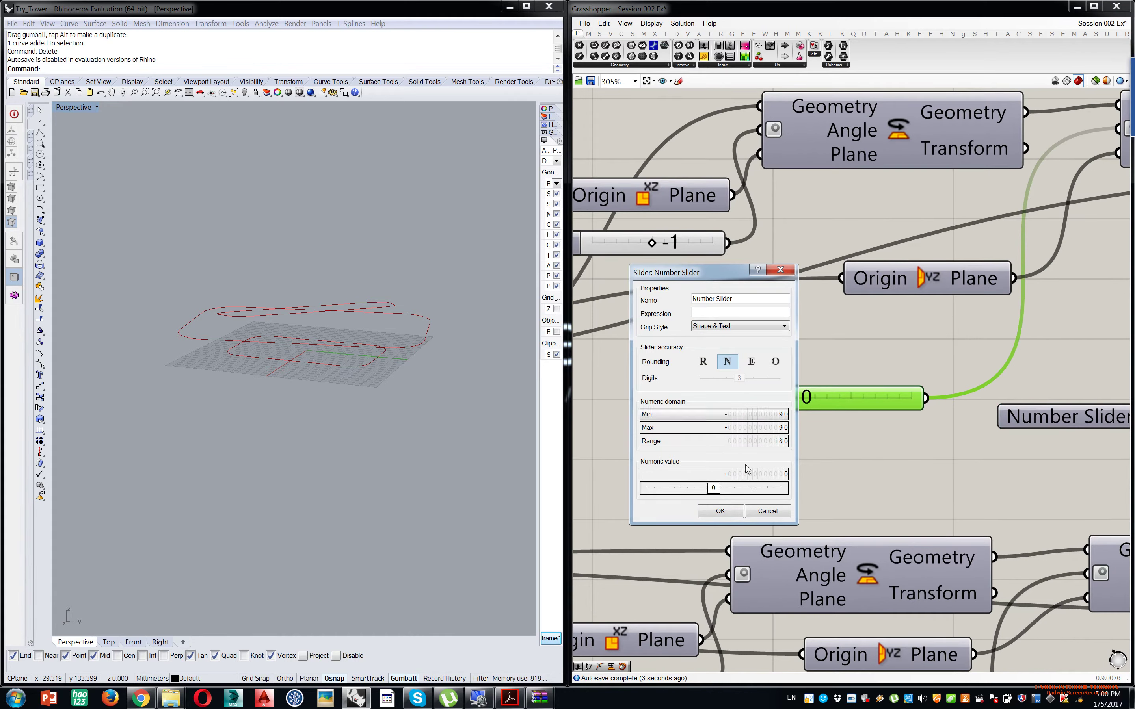
pyautogui.click(730, 511)
pyautogui.moveTo(849, 398)
pyautogui.mouseDown()
pyautogui.moveTo(868, 398)
pyautogui.moveTo(838, 402)
pyautogui.moveTo(852, 410)
pyautogui.mouseUp()
pyautogui.scroll(-5, 813, 327)
pyautogui.scroll(8, 716, 335)
pyautogui.moveTo(716, 373); pyautogui.dragTo(734, 379)
pyautogui.moveTo(755, 636); pyautogui.dragTo(774, 636)
# - Check which curve the final Rotate of the upper chain and of the lower chain each produces
pyautogui.scroll(-5, 823, 472)
pyautogui.moveTo(933, 436); pyautogui.dragTo(823, 436, button='right')
pyautogui.scroll(-4, 827, 440)
pyautogui.scroll(5, 863, 402)
pyautogui.click(867, 337)
pyautogui.click(917, 273)
pyautogui.click(864, 479)
pyautogui.scroll(-3, 807, 401)
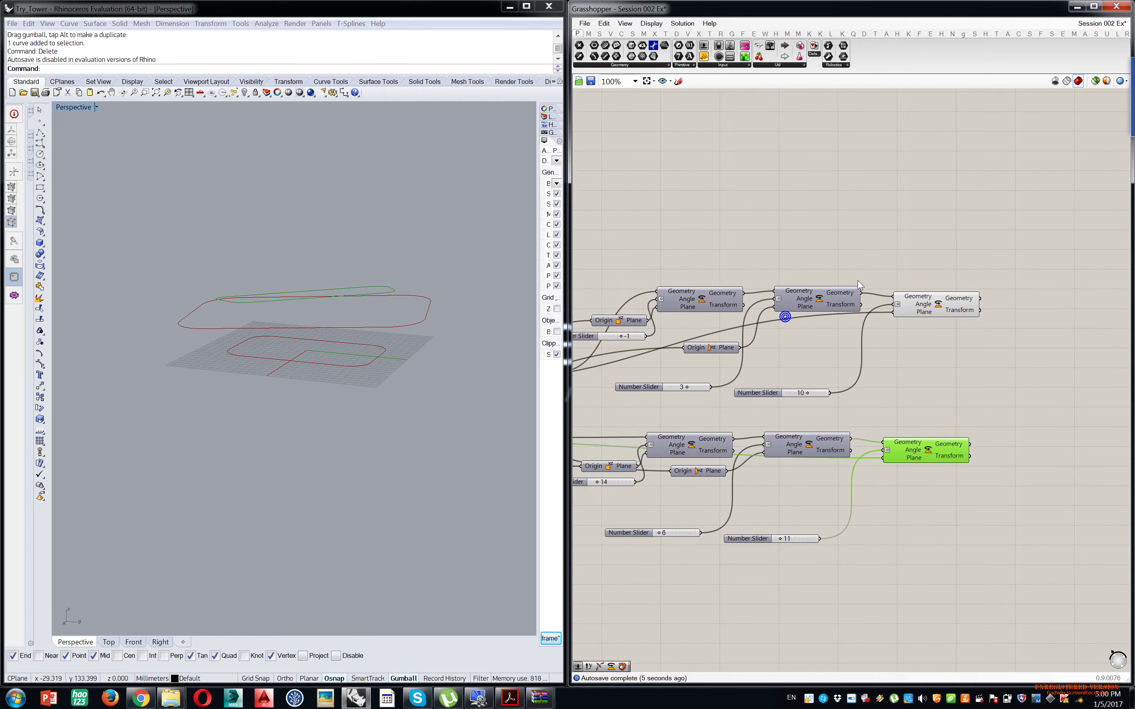
pyautogui.click(902, 301)
# - Add a Loft component and connect the filleted base curve to its Curves input
pyautogui.scroll(-3, 684, 309)
pyautogui.scroll(8, 684, 310)
pyautogui.doubleClick(853, 241)
pyautogui.write('loft')
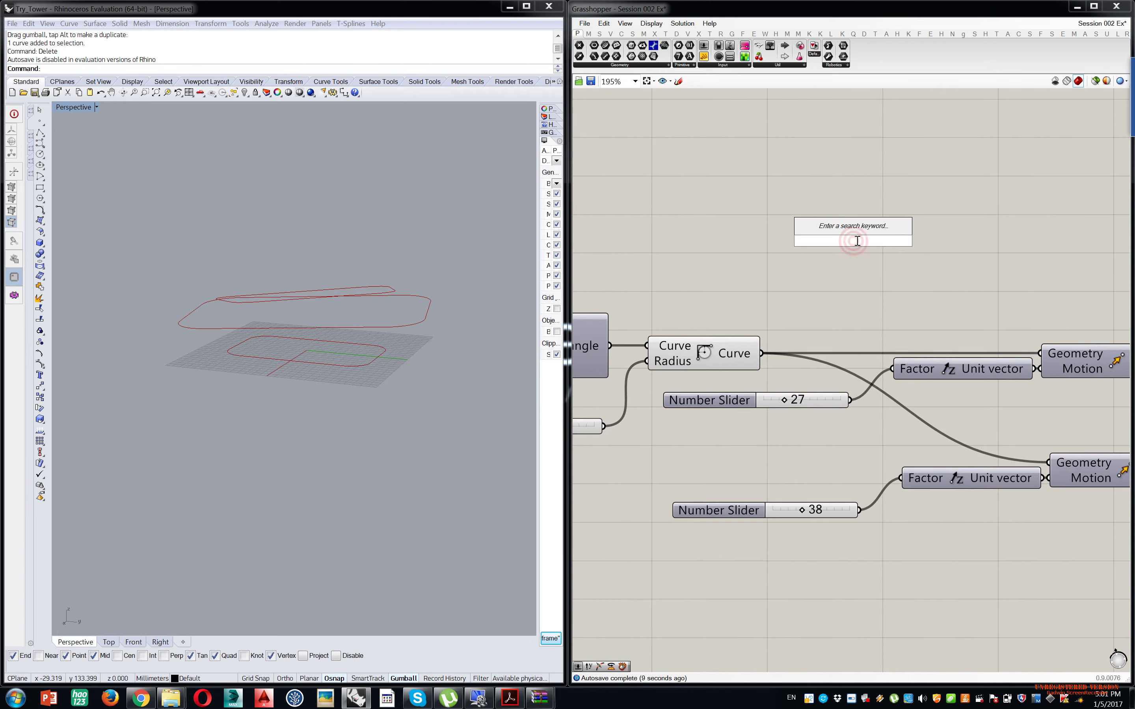
pyautogui.press('Return')
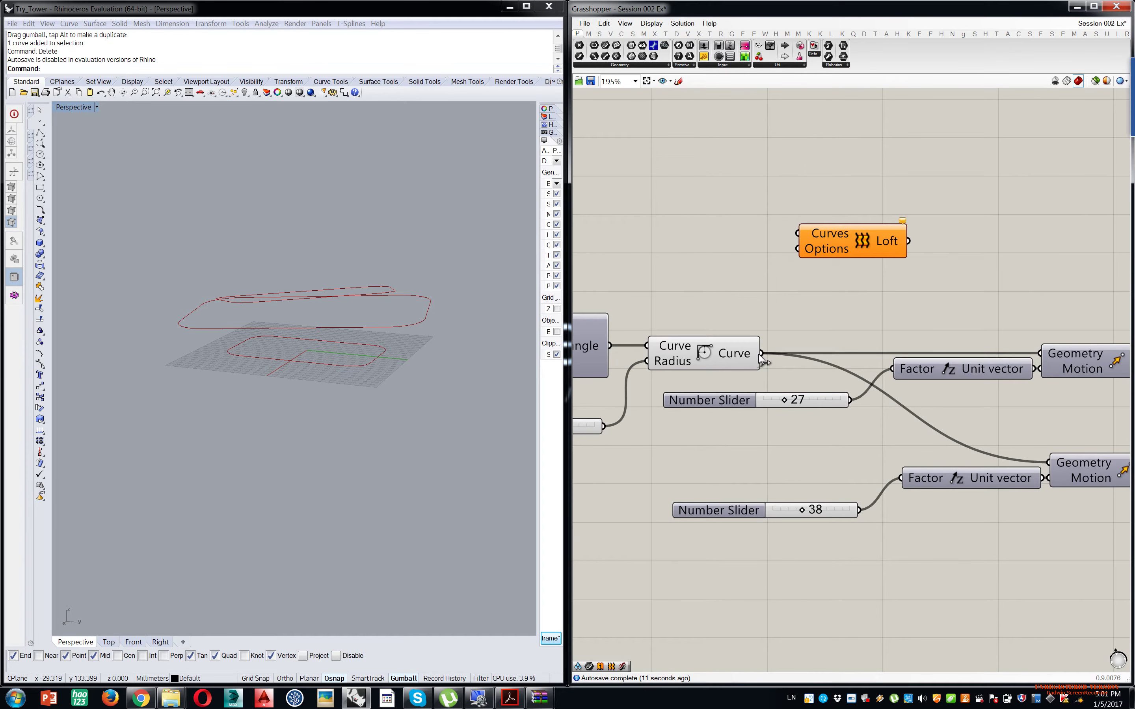
pyautogui.moveTo(761, 351); pyautogui.dragTo(810, 233)
# - Move the Loft component beyond the final Rotate components of both chains
pyautogui.scroll(-7, 809, 234)
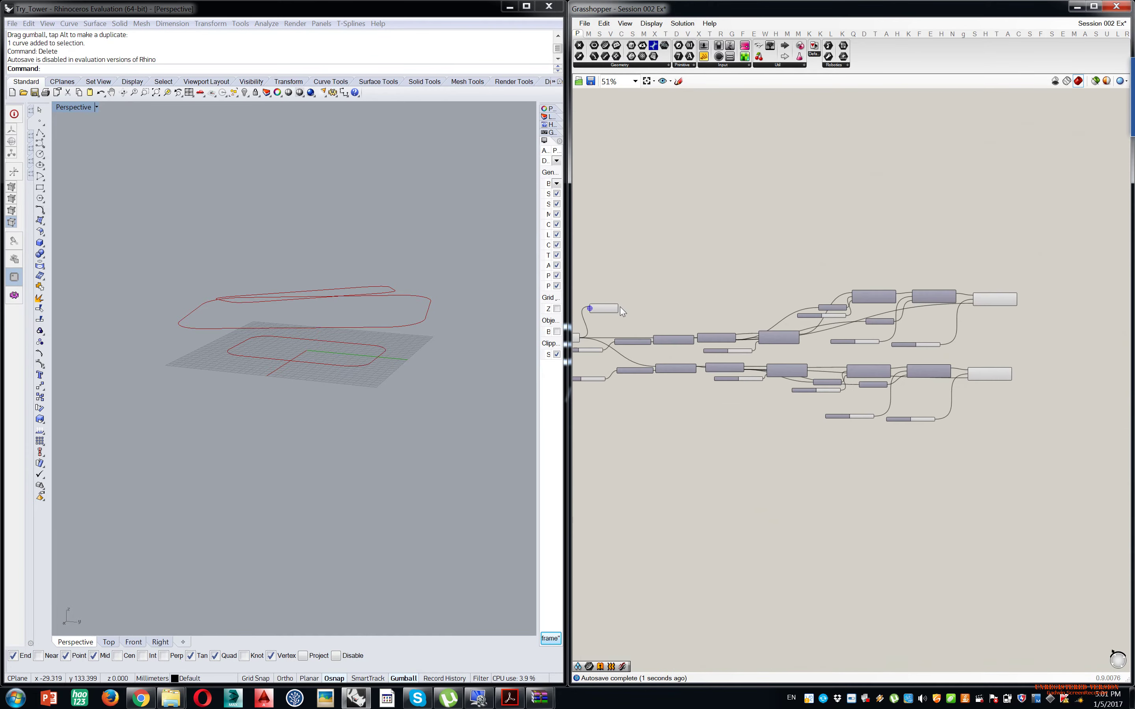
pyautogui.moveTo(608, 310); pyautogui.dragTo(1026, 298)
pyautogui.scroll(7, 1028, 300)
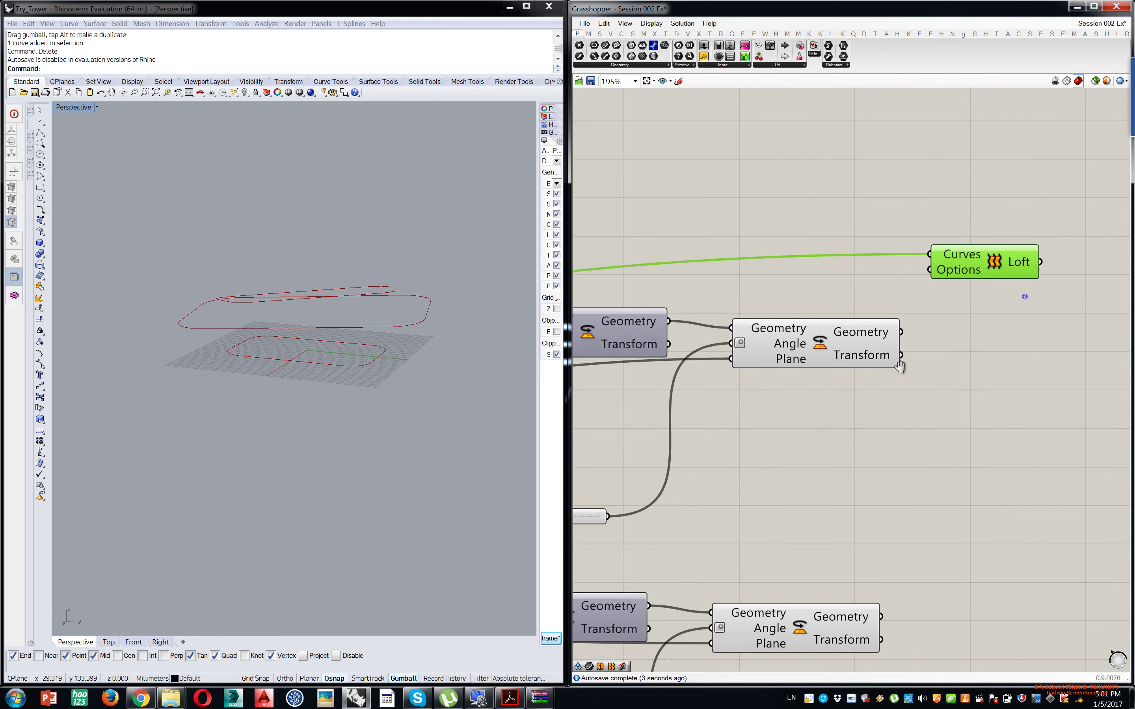
pyautogui.click(763, 390)
# - Add the Geometry outputs of the upper and lower chains' final Rotates to the Loft's Curves input
pyautogui.moveTo(814, 354); pyautogui.dragTo(861, 343)
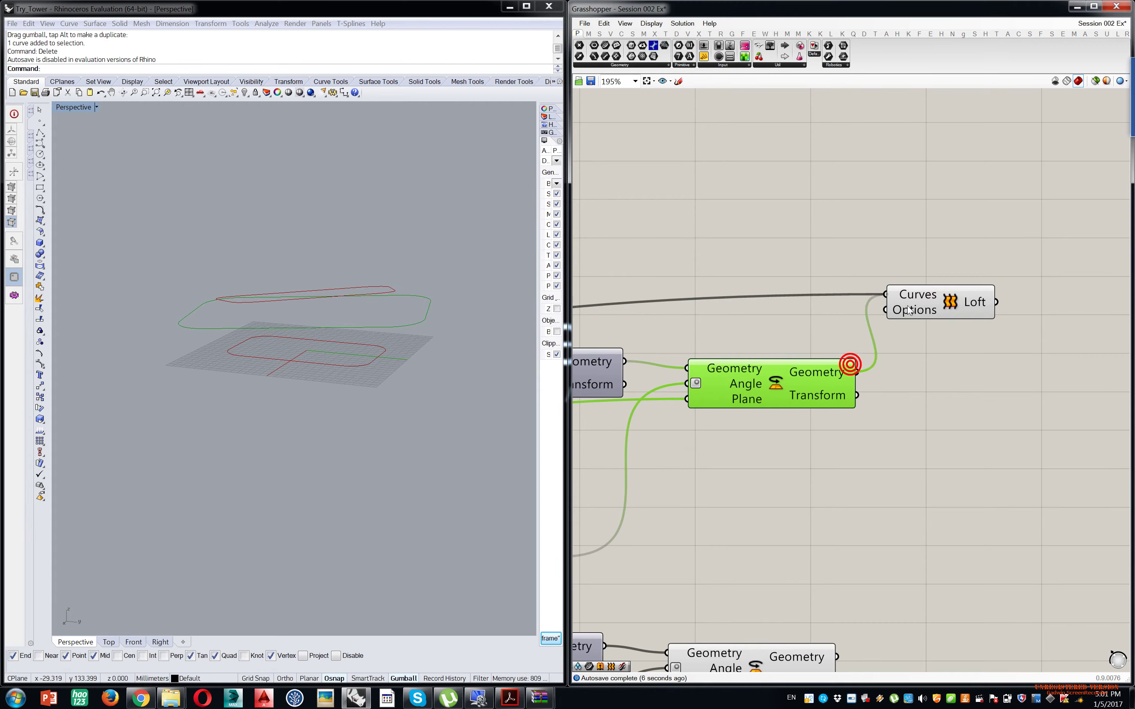
pyautogui.moveTo(927, 301); pyautogui.dragTo(983, 442)
pyautogui.moveTo(921, 490); pyautogui.dragTo(905, 327, button='right')
pyautogui.keyDown('shift'); pyautogui.moveTo(911, 309); pyautogui.dragTo(929, 275); pyautogui.keyUp('shift')
pyautogui.scroll(4, 411, 332)
pyautogui.moveTo(429, 273); pyautogui.dragTo(249, 229, button='right')
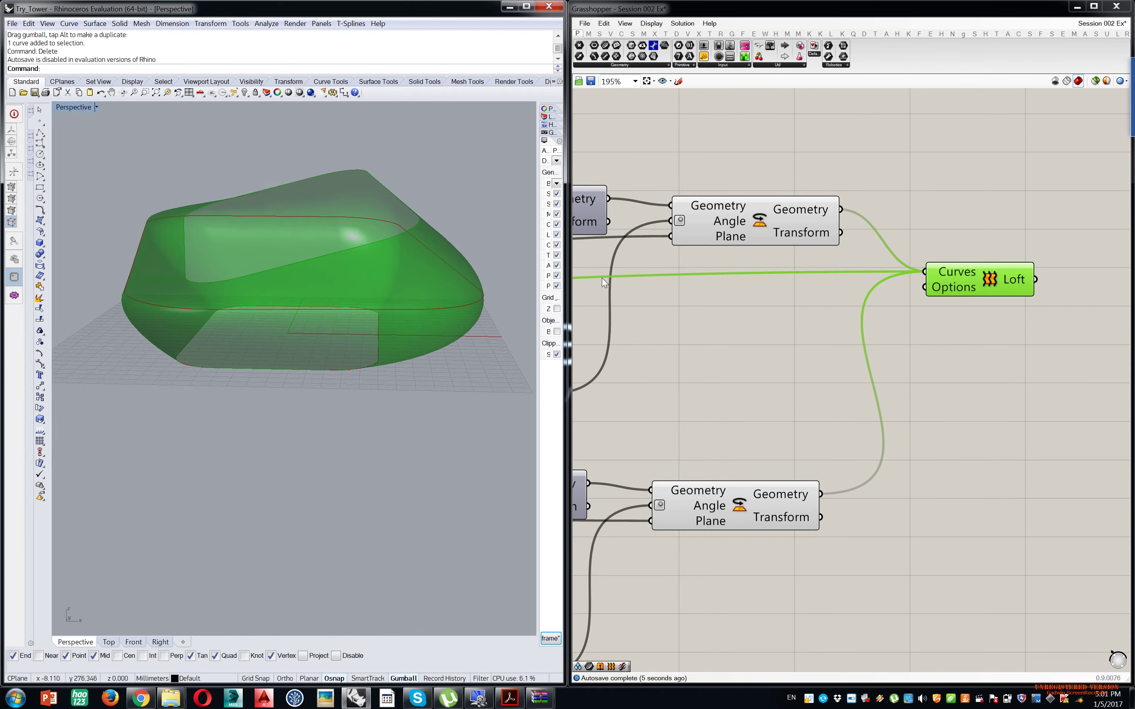
# - Adjust the lower chain's rotation angle sliders to reshape the top of the loft
pyautogui.moveTo(780, 309); pyautogui.dragTo(915, 320, button='right')
pyautogui.scroll(-5, 894, 331)
pyautogui.moveTo(797, 397); pyautogui.dragTo(819, 388, button='right')
pyautogui.scroll(11, 821, 445)
pyautogui.moveTo(807, 443)
pyautogui.mouseDown()
pyautogui.moveTo(795, 445)
pyautogui.moveTo(893, 445)
pyautogui.moveTo(798, 453)
pyautogui.moveTo(813, 454)
pyautogui.mouseUp()
pyautogui.scroll(-5, 705, 385)
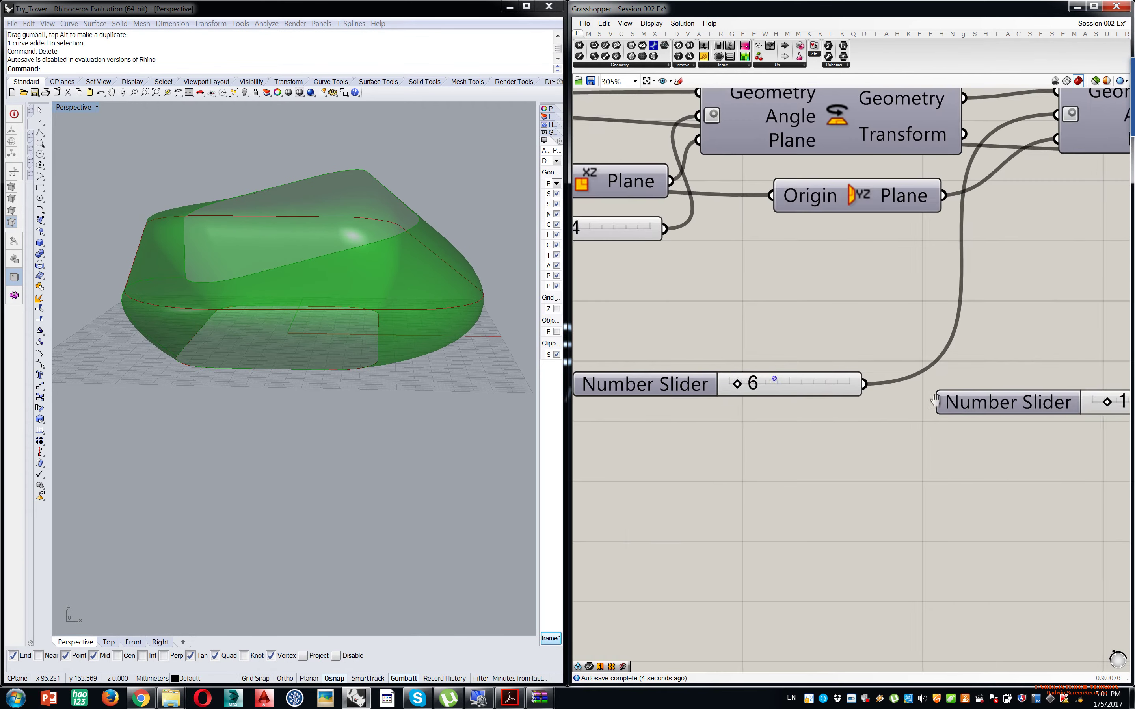
pyautogui.scroll(5, 755, 373)
pyautogui.moveTo(762, 368); pyautogui.dragTo(788, 374)
pyautogui.scroll(-4, 416, 221)
pyautogui.moveTo(415, 221)
pyautogui.mouseDown(button='right')
pyautogui.moveTo(395, 271)
pyautogui.moveTo(309, 246)
pyautogui.moveTo(195, 249)
pyautogui.moveTo(273, 337)
pyautogui.moveTo(327, 345)
pyautogui.mouseUp(button='right')
pyautogui.scroll(3, 309, 331)
# - Set the rotation angle slider of the upper chain's XZ-plane Rotate to 0
pyautogui.scroll(-5, 309, 329)
pyautogui.moveTo(780, 274); pyautogui.dragTo(1027, 364, button='right')
pyautogui.scroll(-10, 891, 328)
pyautogui.moveTo(750, 286); pyautogui.dragTo(843, 333, button='right')
pyautogui.scroll(9, 1008, 249)
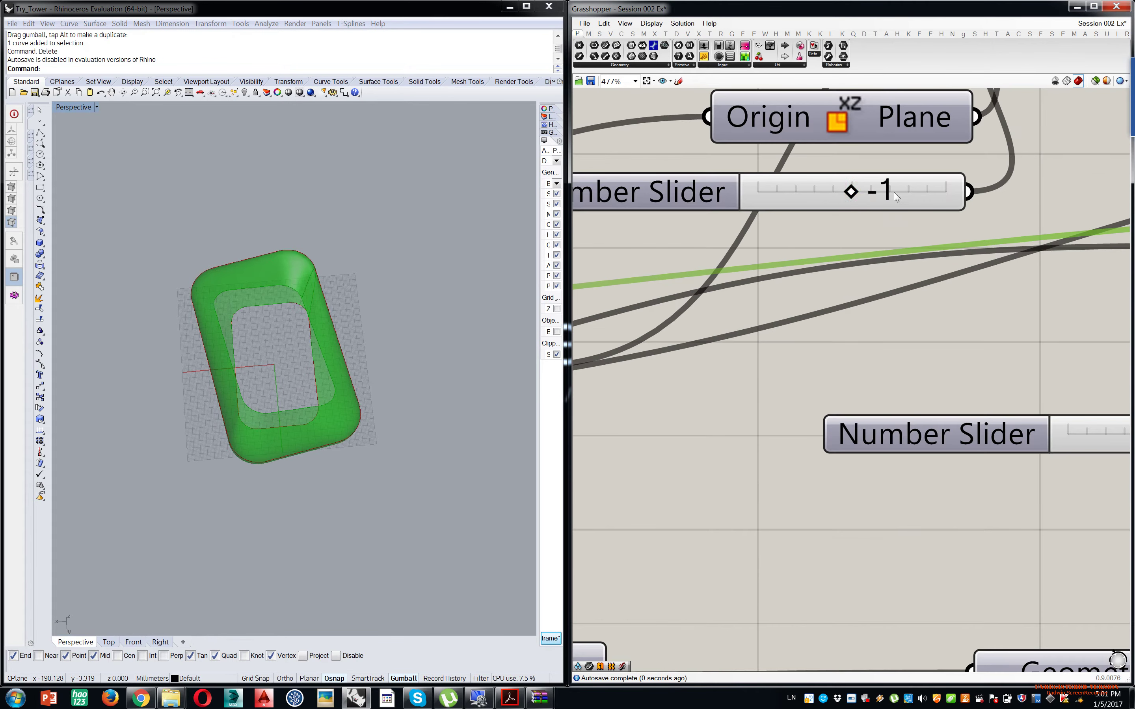
pyautogui.doubleClick(894, 192)
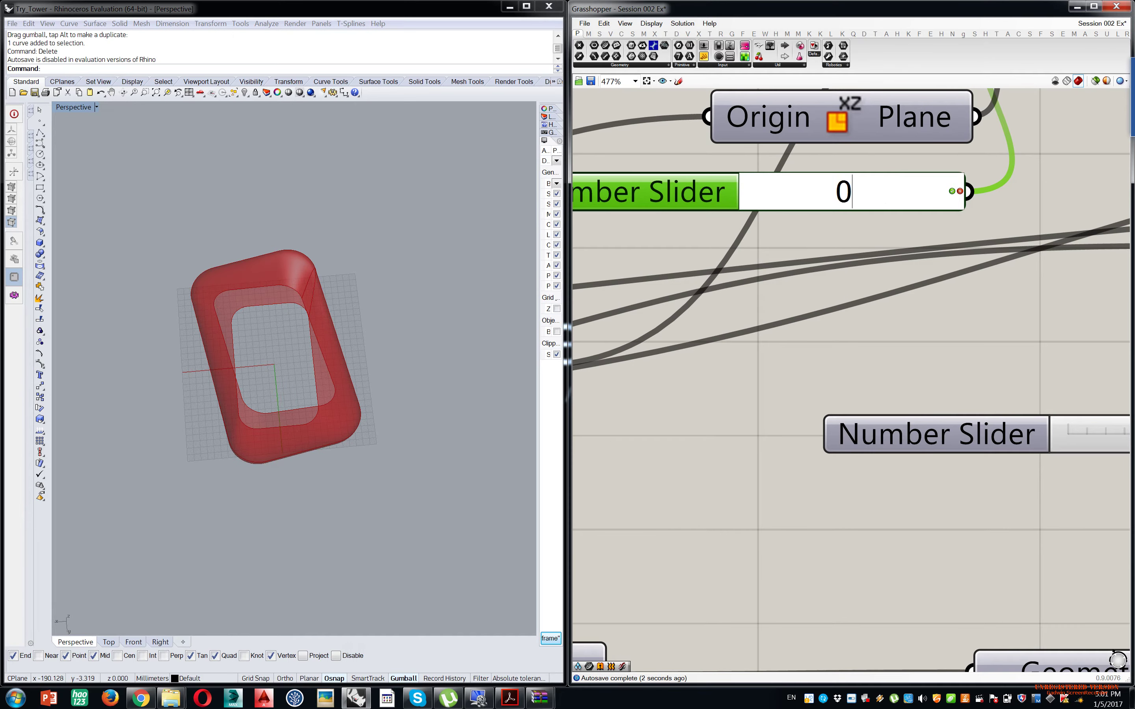
pyautogui.write('0')
pyautogui.press('Return')
# - Set the angle slider of the upper chain's final Rotate to 0
pyautogui.scroll(-8, 784, 300)
pyautogui.scroll(3, 829, 368)
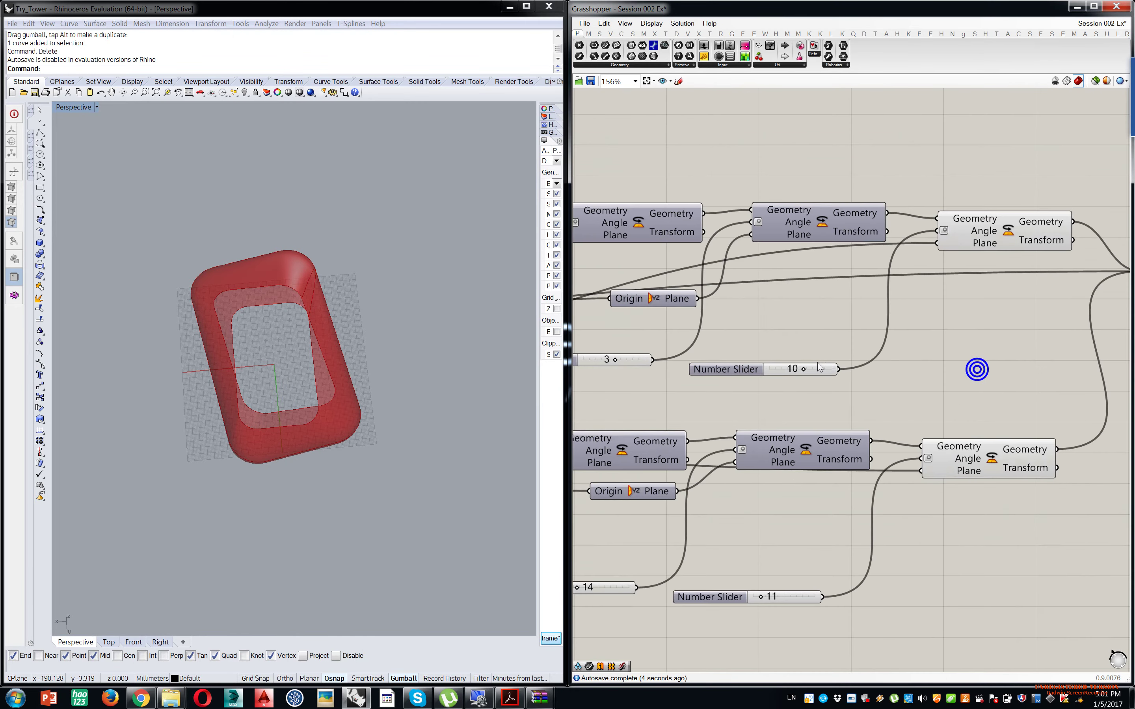
pyautogui.scroll(4, 829, 367)
pyautogui.doubleClick(809, 375)
pyautogui.write('0')
pyautogui.press('Return')
# - Set the upper chain's XZ-plane rotation angle slider to 4 and examine the reshaped loft from several angles
pyautogui.scroll(-3, 817, 367)
pyautogui.moveTo(769, 334); pyautogui.dragTo(927, 365, button='right')
pyautogui.scroll(-2, 919, 359)
pyautogui.moveTo(726, 286); pyautogui.dragTo(855, 303, button='right')
pyautogui.scroll(6, 830, 330)
pyautogui.moveTo(810, 334); pyautogui.dragTo(815, 334)
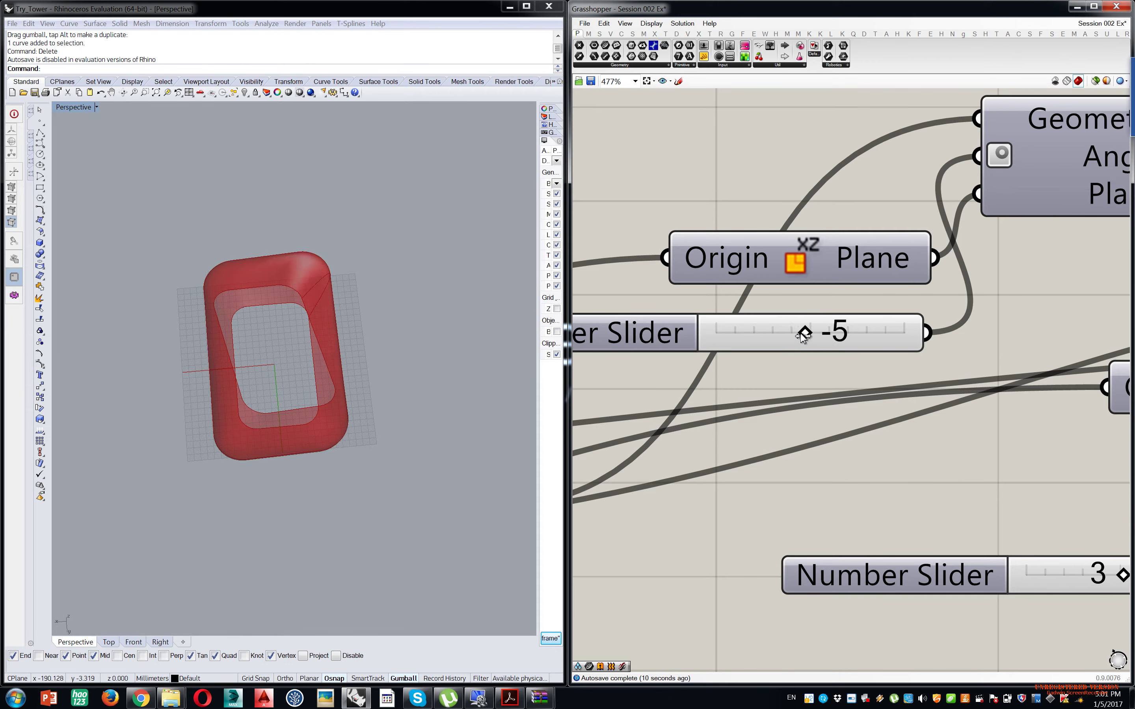
pyautogui.moveTo(275, 523); pyautogui.dragTo(237, 458, button='right')
pyautogui.scroll(5, 269, 360)
pyautogui.moveTo(268, 357)
pyautogui.mouseDown(button='right')
pyautogui.moveTo(352, 384)
pyautogui.moveTo(418, 377)
pyautogui.moveTo(347, 405)
pyautogui.moveTo(254, 312)
pyautogui.moveTo(194, 328)
pyautogui.mouseUp(button='right')
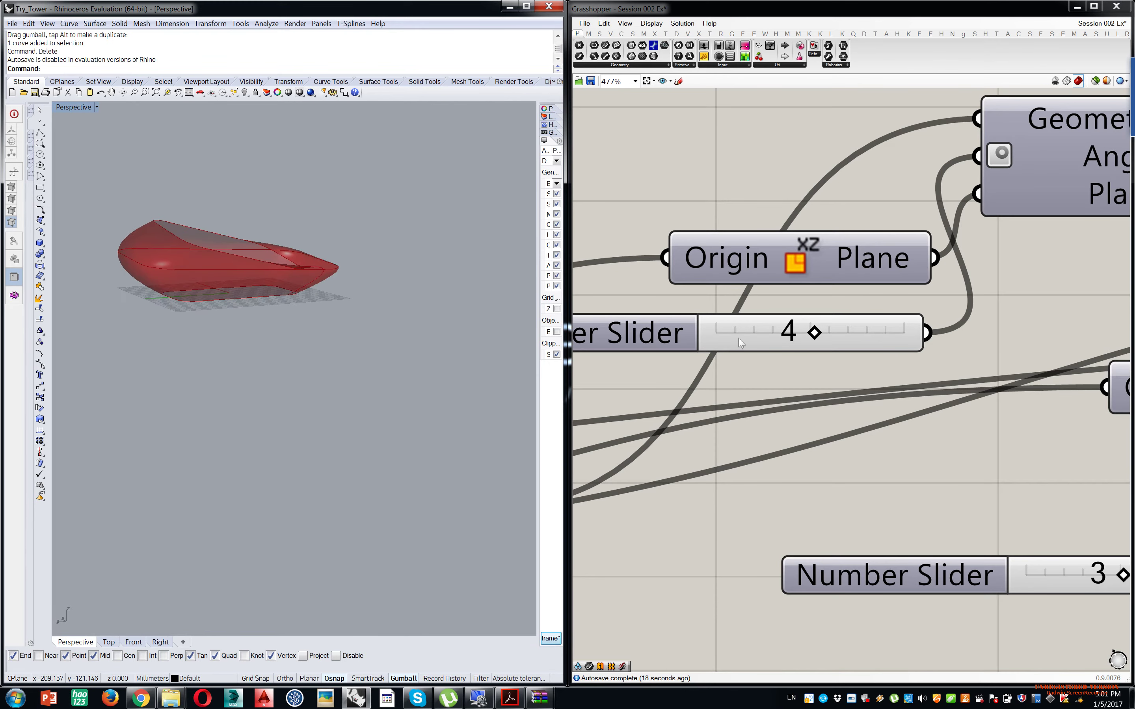
# - Enlarge the Grasshopper canvas and move the Rectangle, Fillet and their sliders away from the two transformation chains
pyautogui.scroll(-10, 679, 339)
pyautogui.scroll(4, 898, 338)
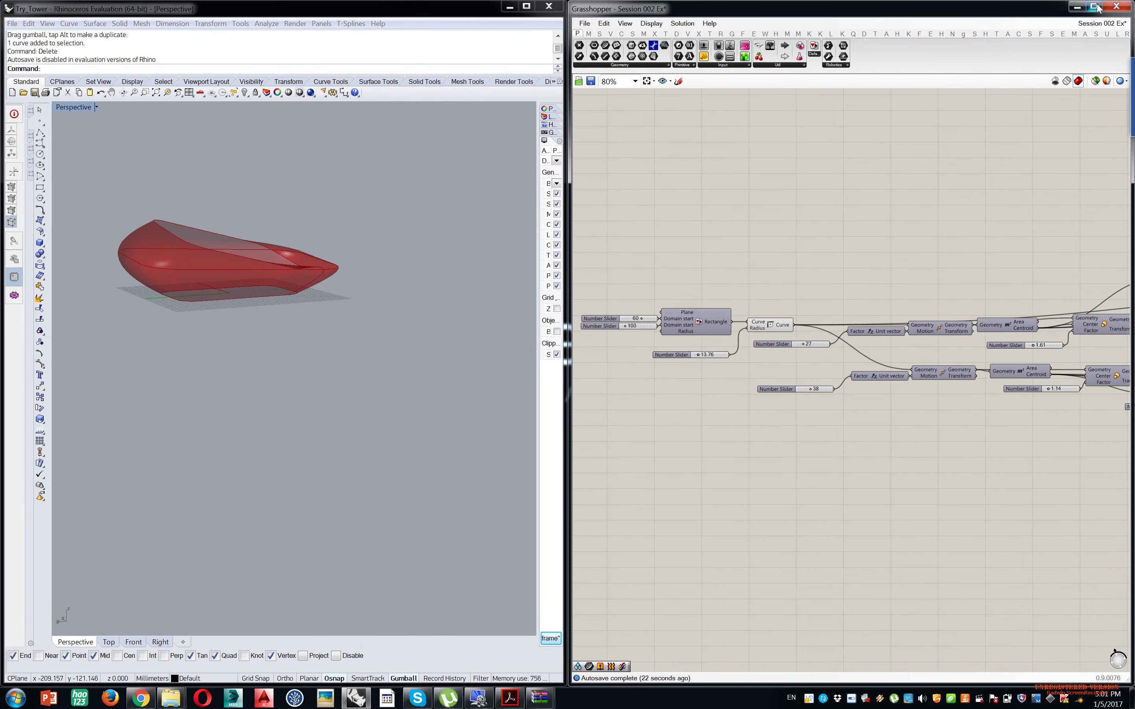
pyautogui.click(1094, 6)
pyautogui.scroll(4, 605, 289)
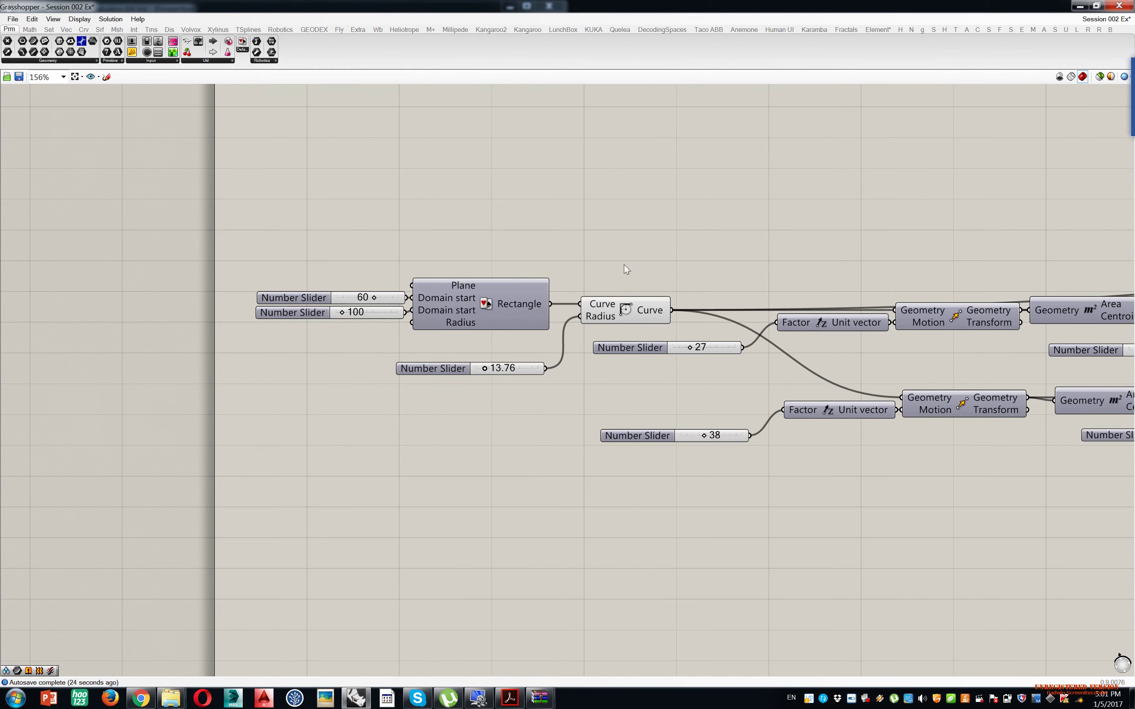
pyautogui.moveTo(499, 198); pyautogui.dragTo(255, 334)
pyautogui.moveTo(468, 311); pyautogui.dragTo(236, 310)
pyautogui.moveTo(531, 370); pyautogui.dragTo(332, 379)
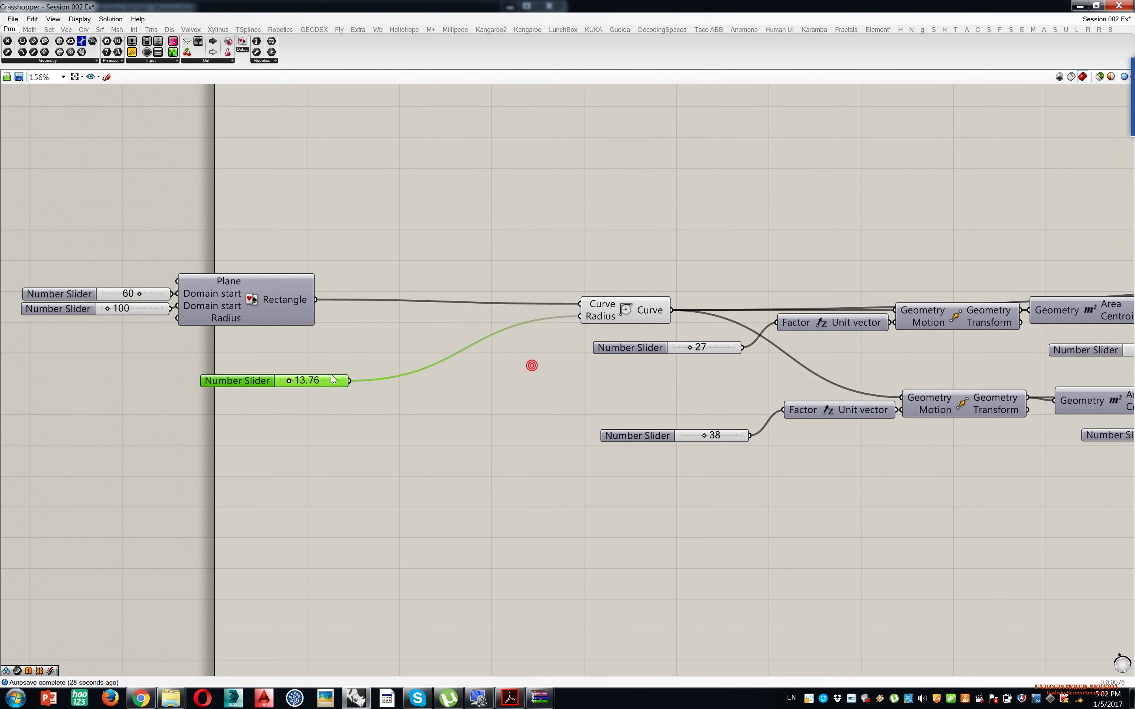
pyautogui.moveTo(582, 311); pyautogui.dragTo(349, 309)
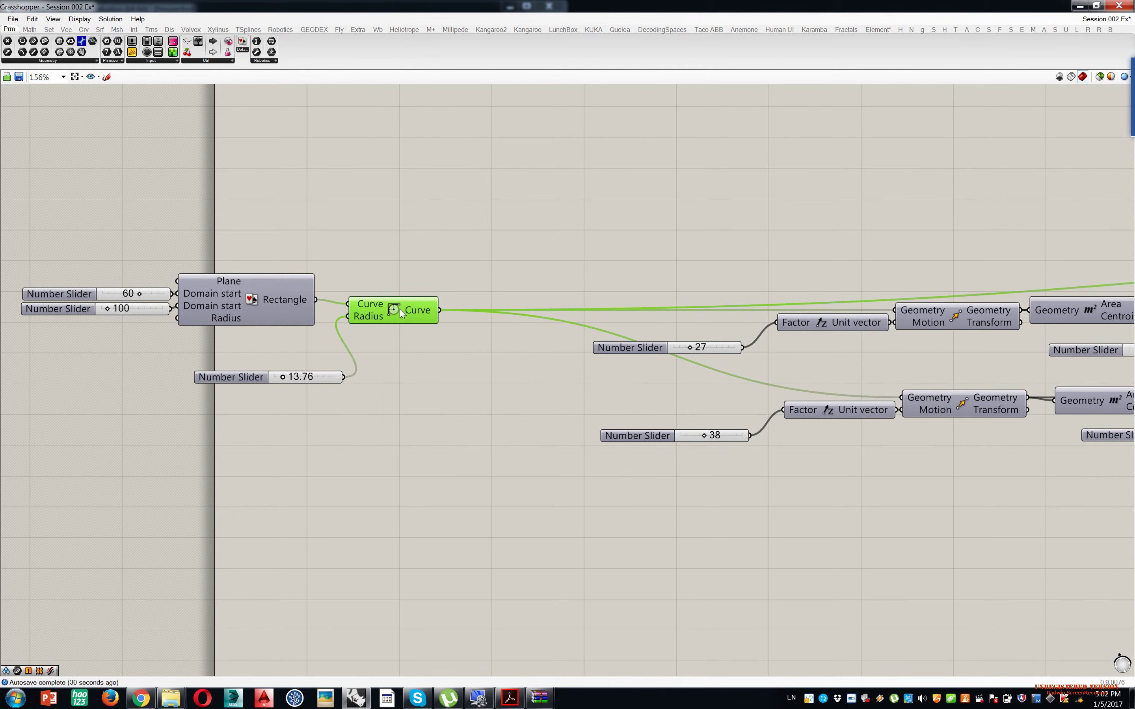
pyautogui.moveTo(327, 377); pyautogui.dragTo(281, 354)
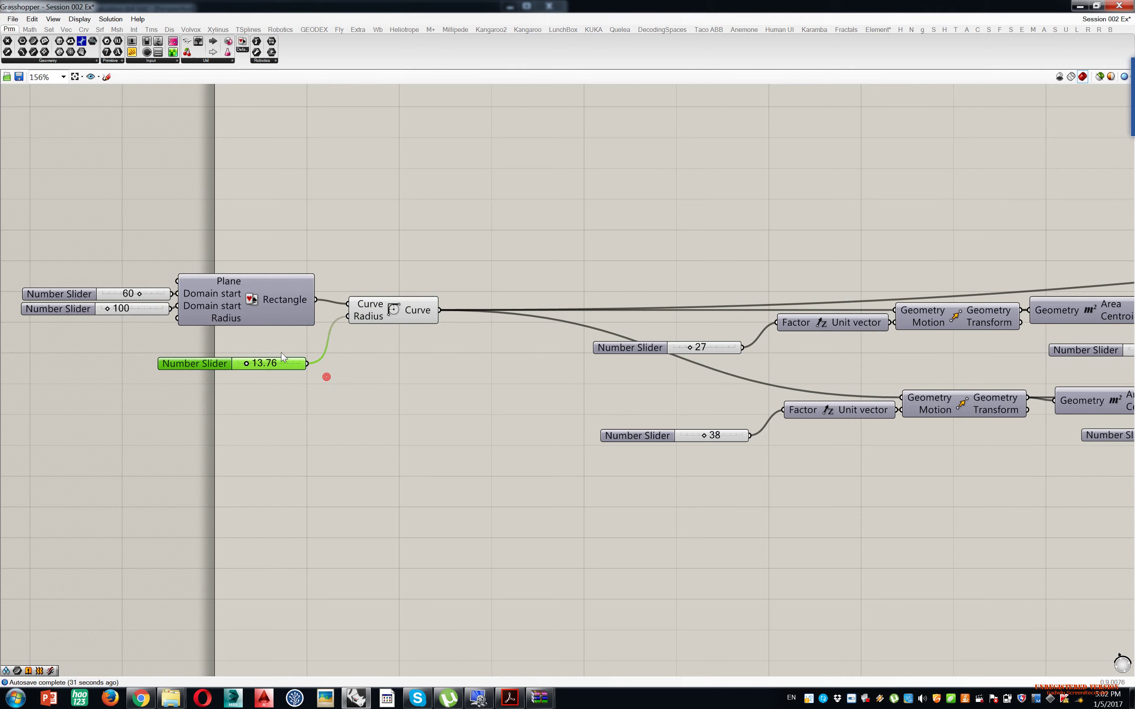
# - Group the Fillet component of the base curve
pyautogui.click(405, 311)
pyautogui.middleClick(406, 303)
pyautogui.click(406, 283)
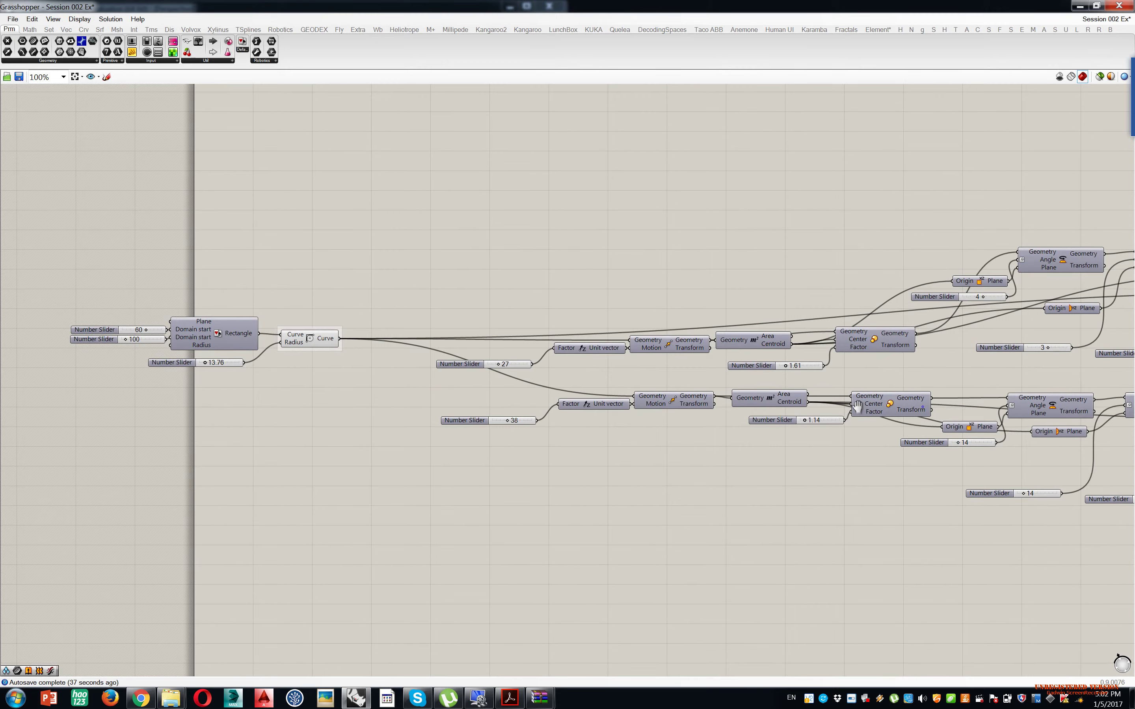
# - Move the whole lower transformation chain further down, away from the upper chain
pyautogui.scroll(-1, 932, 407)
pyautogui.moveTo(923, 407); pyautogui.dragTo(816, 402, button='right')
pyautogui.moveTo(1060, 388); pyautogui.dragTo(955, 383, button='right')
pyautogui.moveTo(740, 448); pyautogui.dragTo(404, 459)
pyautogui.moveTo(514, 391); pyautogui.dragTo(506, 476)
pyautogui.click(516, 422)
# - Align the 38 slider with the lower chain's Unit Z and bring the Move and Area components closer to it
pyautogui.scroll(6, 389, 493)
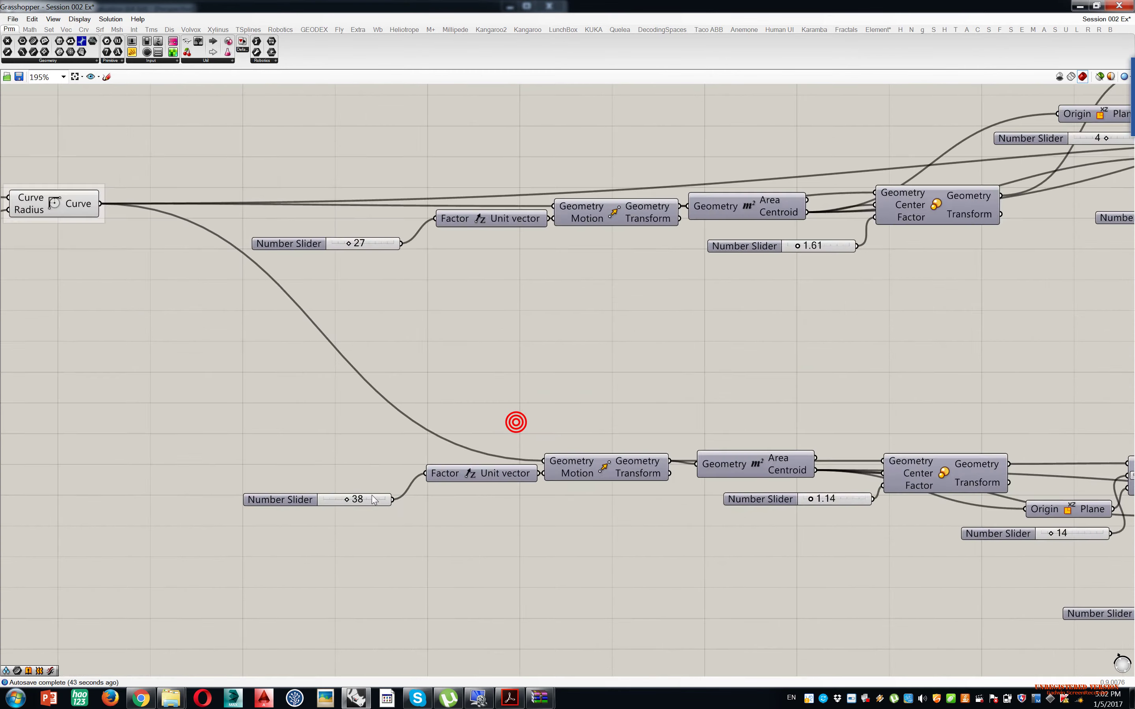
pyautogui.moveTo(380, 504); pyautogui.dragTo(425, 458)
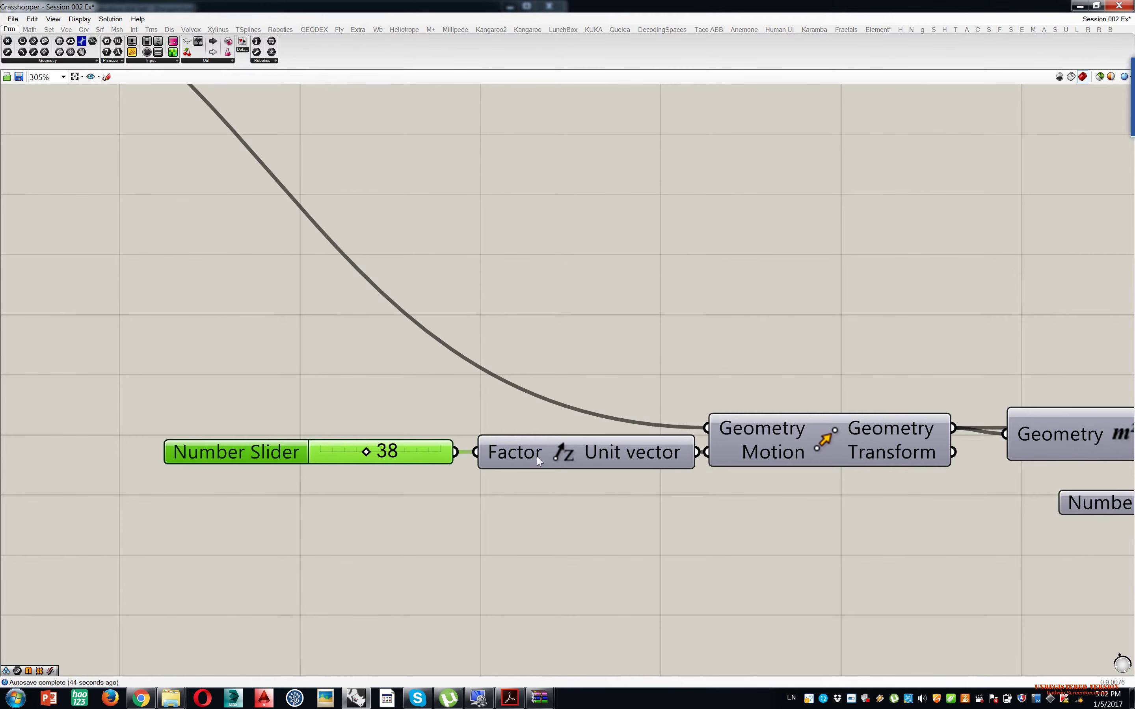
pyautogui.scroll(-2, 558, 463)
pyautogui.moveTo(752, 367); pyautogui.dragTo(474, 496)
pyautogui.moveTo(732, 445); pyautogui.dragTo(646, 447)
pyautogui.click(645, 397)
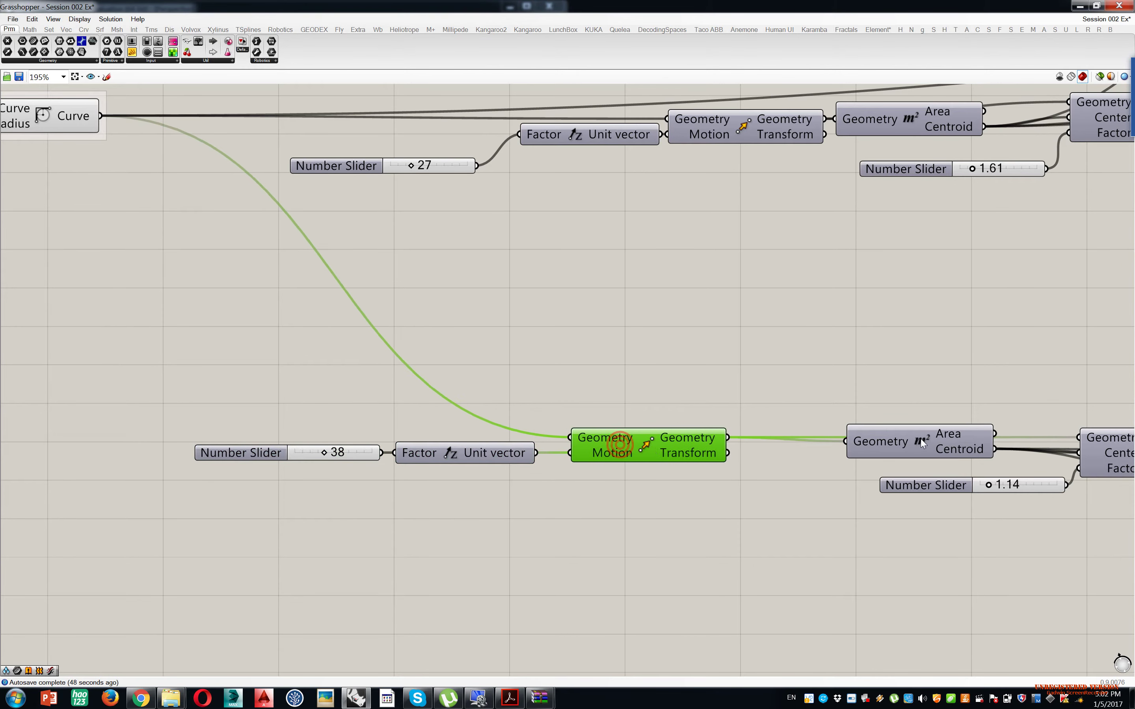
pyautogui.moveTo(921, 443); pyautogui.dragTo(860, 444)
# - Shift the lower chain's 1.14 factor slider toward the Area component and raise the Scale component above it
pyautogui.moveTo(1034, 464); pyautogui.dragTo(791, 461, button='right')
pyautogui.click(901, 460)
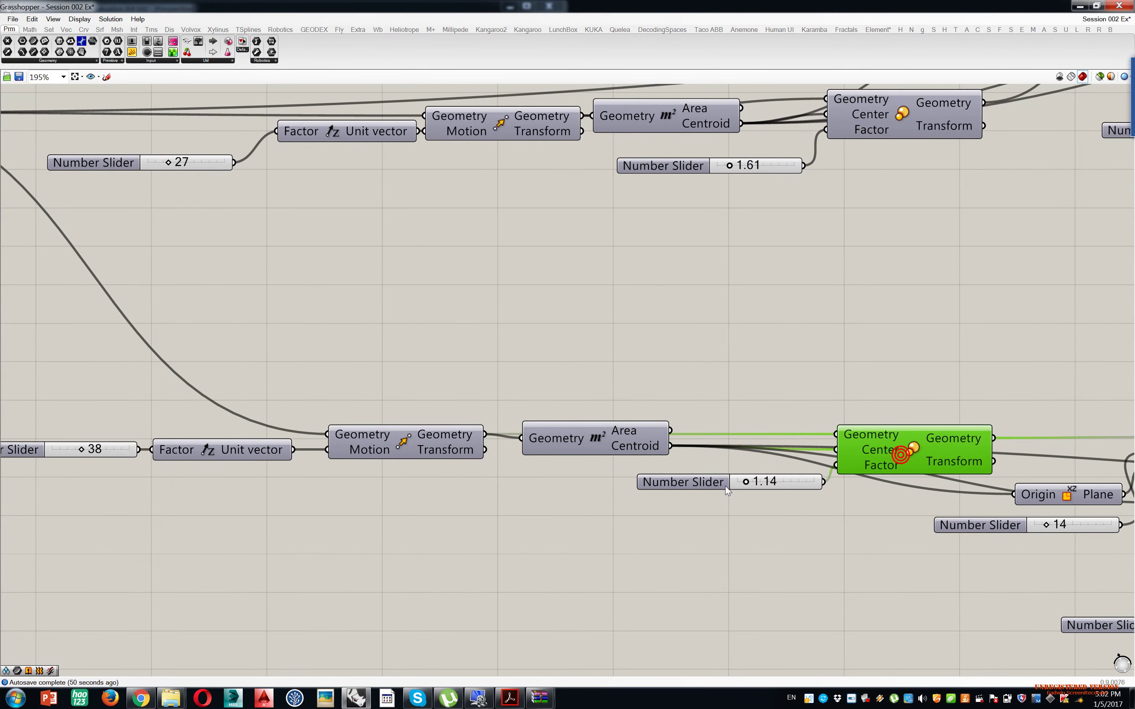
pyautogui.moveTo(706, 485); pyautogui.dragTo(617, 483)
pyautogui.moveTo(918, 451); pyautogui.dragTo(894, 390)
# - Reposition the lower chain's XZ and YZ Plane components close to the Rotate components they feed
pyautogui.scroll(-3, 948, 414)
pyautogui.moveTo(1014, 439); pyautogui.dragTo(843, 441, button='right')
pyautogui.scroll(3, 859, 463)
pyautogui.click(852, 464)
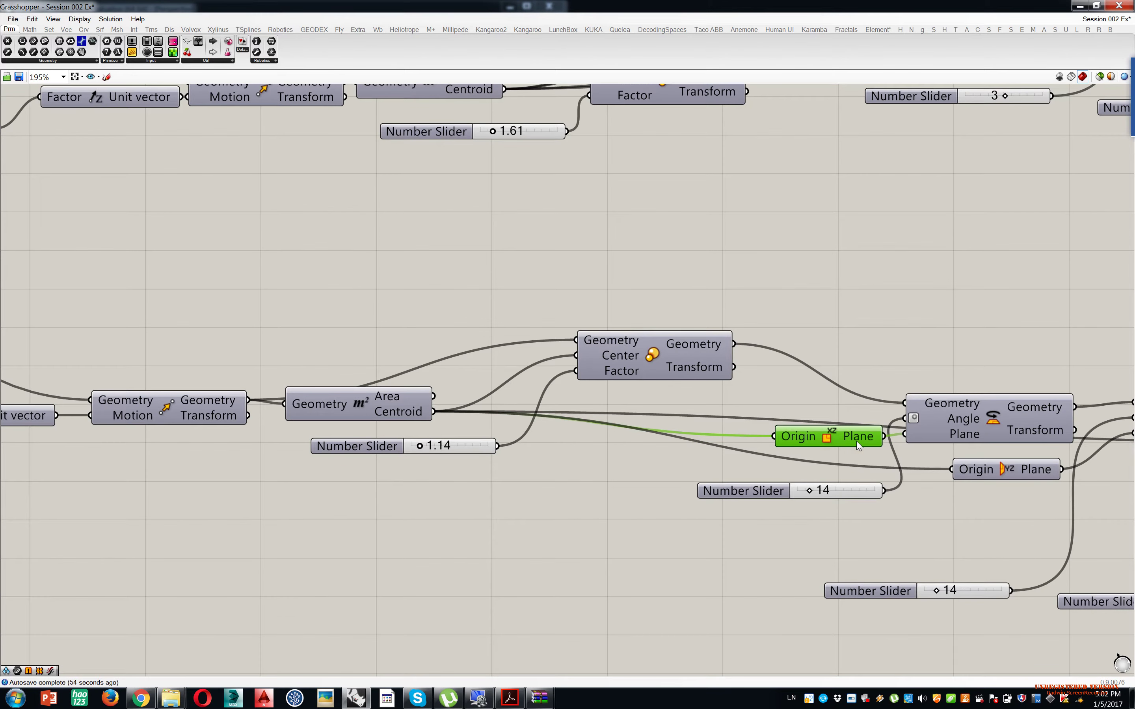
pyautogui.scroll(-1, 895, 441)
pyautogui.click(976, 429)
pyautogui.moveTo(1004, 448); pyautogui.dragTo(912, 451, button='right')
pyautogui.click(927, 462)
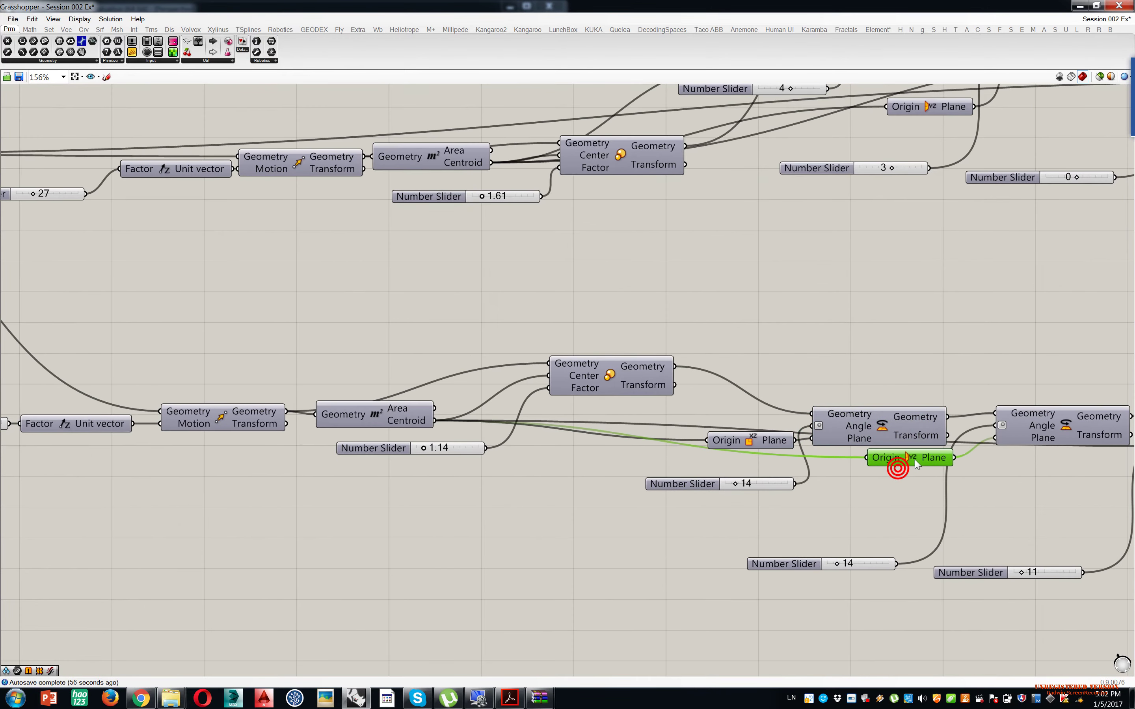
# - Stack the lower chain's three angle sliders beneath the Rotate components and align them vertically
pyautogui.moveTo(1033, 517); pyautogui.dragTo(928, 518, button='right')
pyautogui.moveTo(763, 570); pyautogui.dragTo(672, 512)
pyautogui.moveTo(861, 575); pyautogui.dragTo(574, 548)
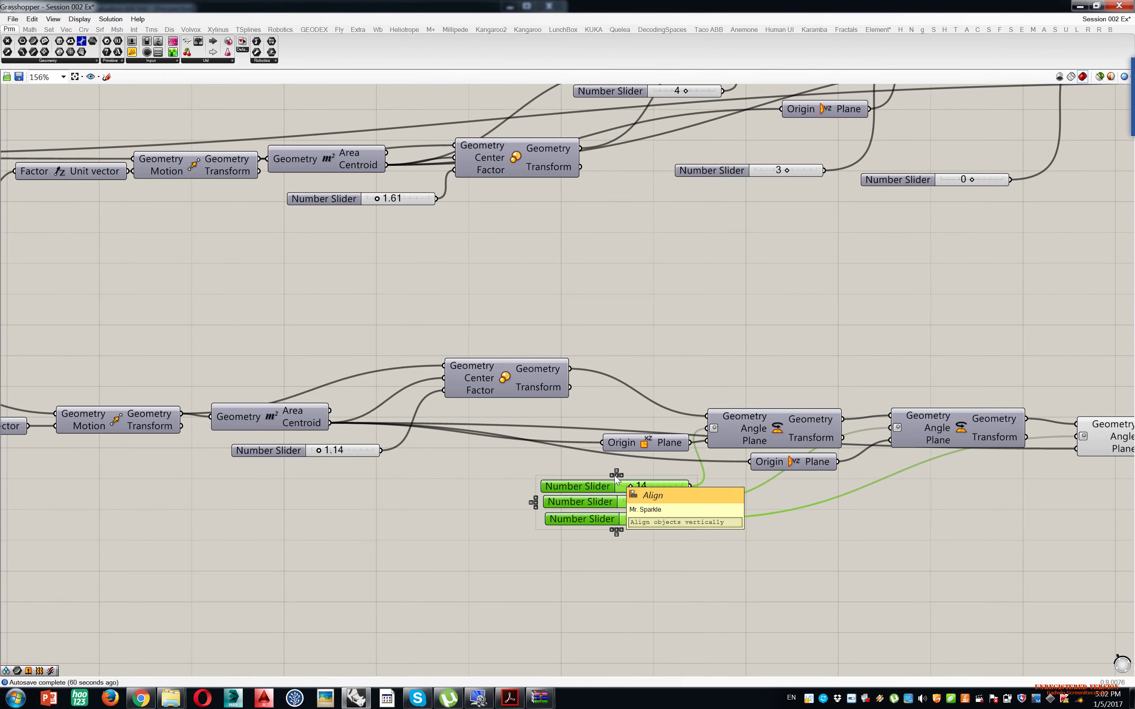
pyautogui.click(616, 476)
pyautogui.click(693, 344)
# - Gather the upper chain's three angle sliders into one aligned stack below its Rotate components
pyautogui.scroll(-3, 693, 343)
pyautogui.moveTo(709, 335); pyautogui.dragTo(692, 486, button='right')
pyautogui.scroll(3, 833, 416)
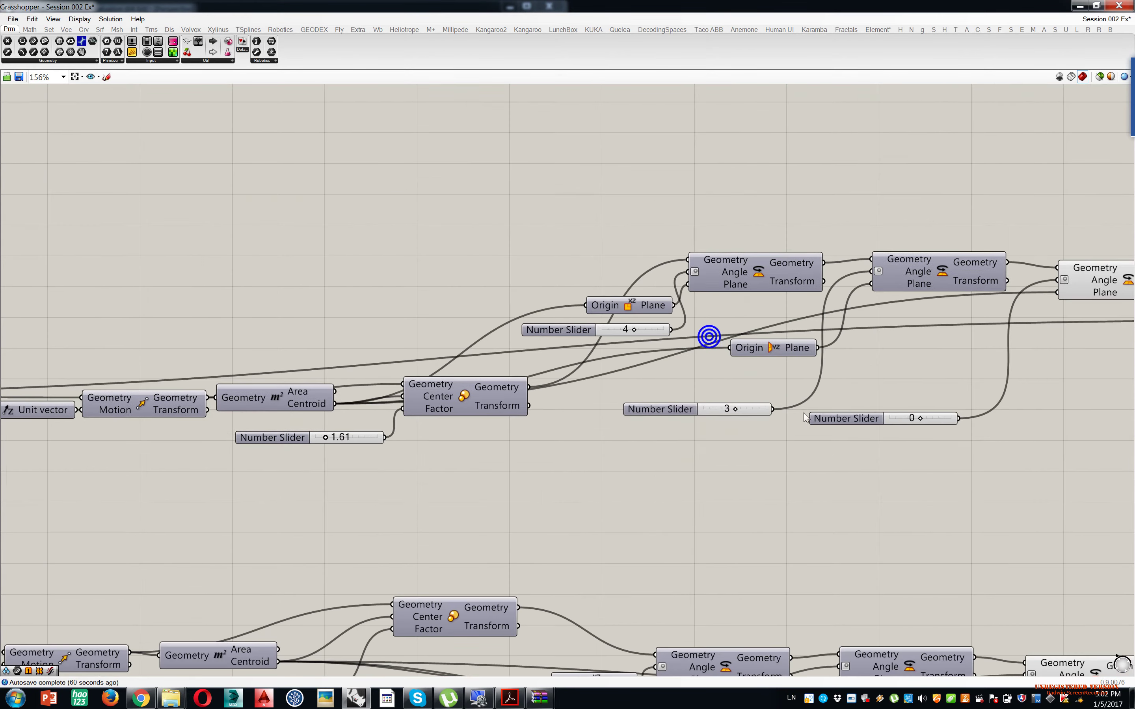
pyautogui.moveTo(833, 419); pyautogui.dragTo(663, 487)
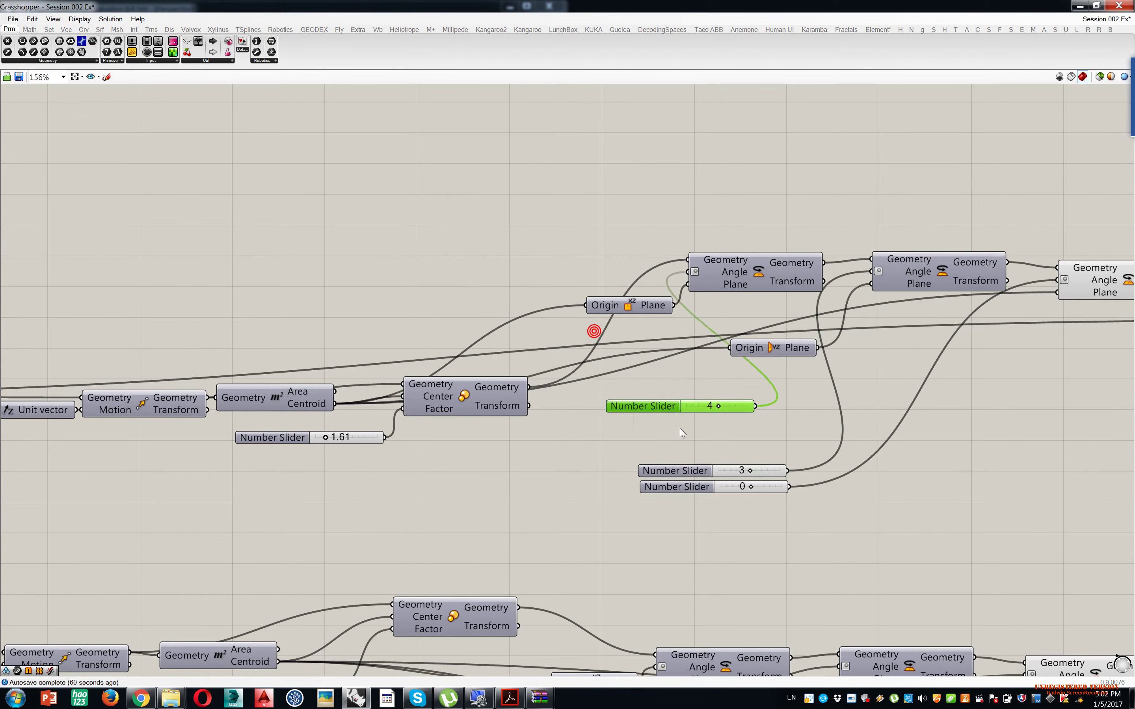
pyautogui.moveTo(722, 387); pyautogui.dragTo(647, 534)
pyautogui.click(711, 443)
# - Place the Loft component midway between the two chains and move the upper angle slider stack above its Rotate components
pyautogui.scroll(-4, 704, 455)
pyautogui.moveTo(829, 514); pyautogui.dragTo(762, 445, button='right')
pyautogui.scroll(3, 913, 353)
pyautogui.moveTo(854, 322); pyautogui.dragTo(897, 476)
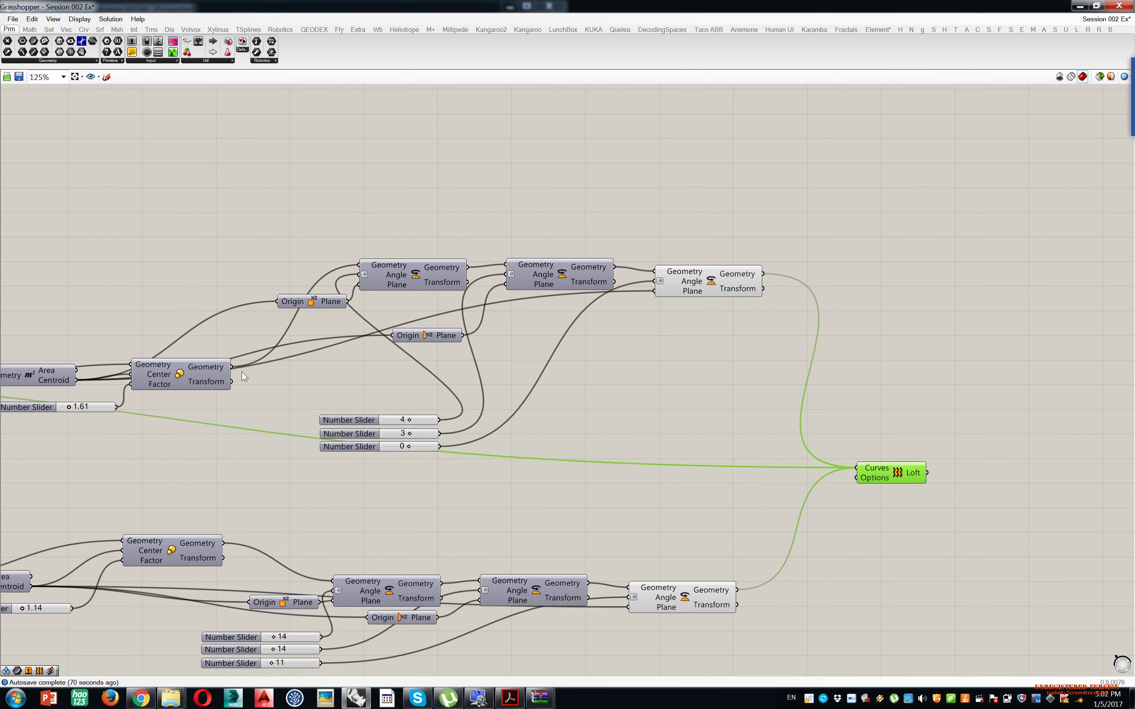
pyautogui.moveTo(324, 464); pyautogui.dragTo(261, 189)
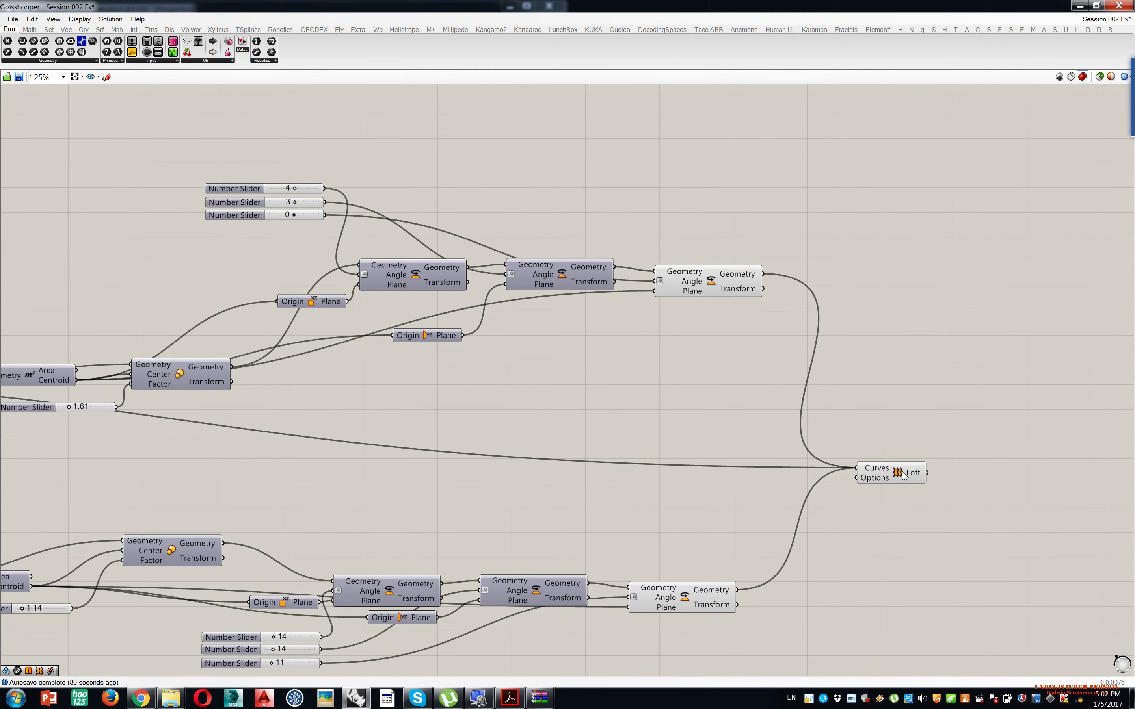
pyautogui.moveTo(903, 475); pyautogui.dragTo(900, 439)
# - Restore the Grasshopper window beside the Rhino viewport and examine the lofted form from several angles with Loft selected
pyautogui.scroll(-3, 896, 424)
pyautogui.moveTo(627, 5); pyautogui.dragTo(1133, 133)
pyautogui.moveTo(303, 219); pyautogui.dragTo(327, 296, button='right')
pyautogui.scroll(4, 286, 343)
pyautogui.scroll(-3, 326, 295)
pyautogui.moveTo(271, 265); pyautogui.dragTo(345, 234, button='right')
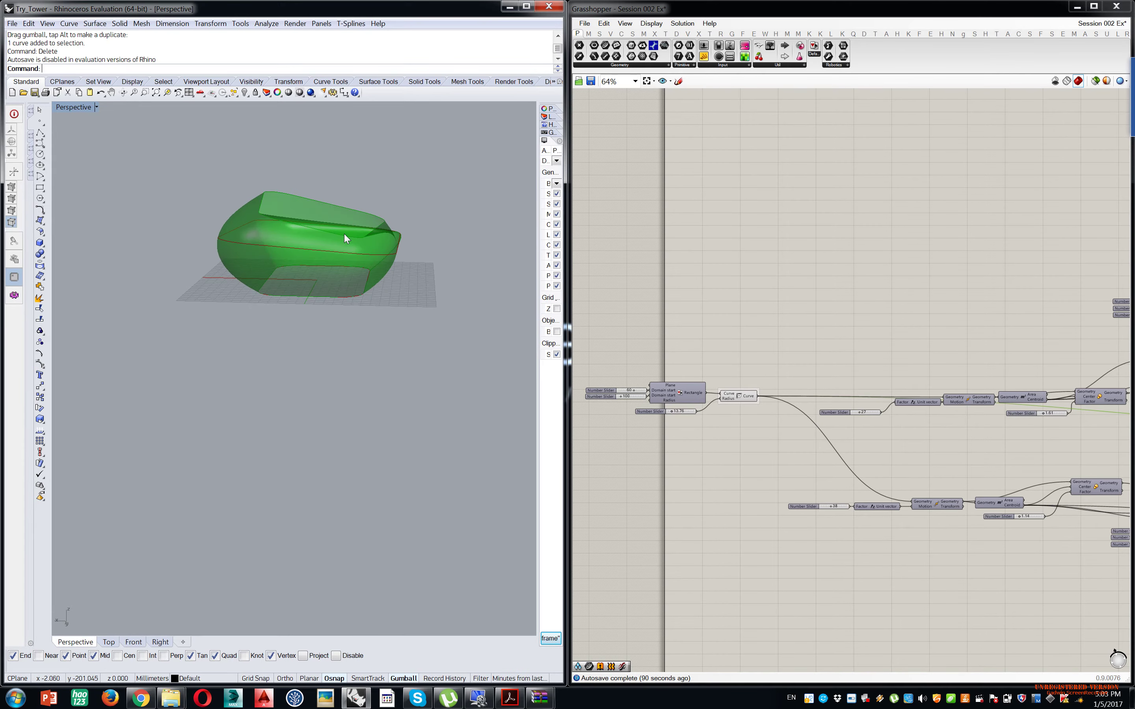
pyautogui.keyDown('shift'); pyautogui.moveTo(334, 223); pyautogui.dragTo(335, 363, button='right'); pyautogui.keyUp('shift')
pyautogui.scroll(6, 366, 372)
pyautogui.moveTo(399, 386); pyautogui.dragTo(335, 409, button='right')
pyautogui.scroll(-5, 1006, 332)
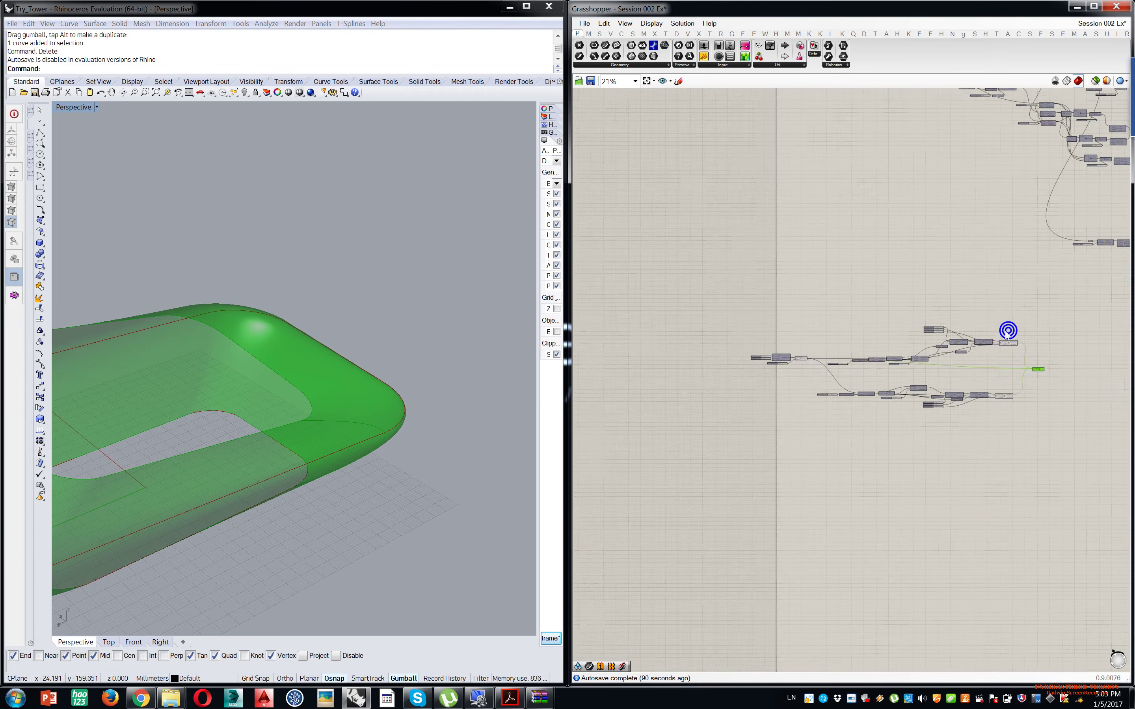
pyautogui.moveTo(1004, 331); pyautogui.dragTo(976, 367, button='right')
pyautogui.scroll(5, 976, 366)
pyautogui.keyDown('shift'); pyautogui.moveTo(284, 439); pyautogui.dragTo(423, 305, button='right'); pyautogui.keyUp('shift')
pyautogui.scroll(-6, 377, 366)
pyautogui.scroll(4, 391, 370)
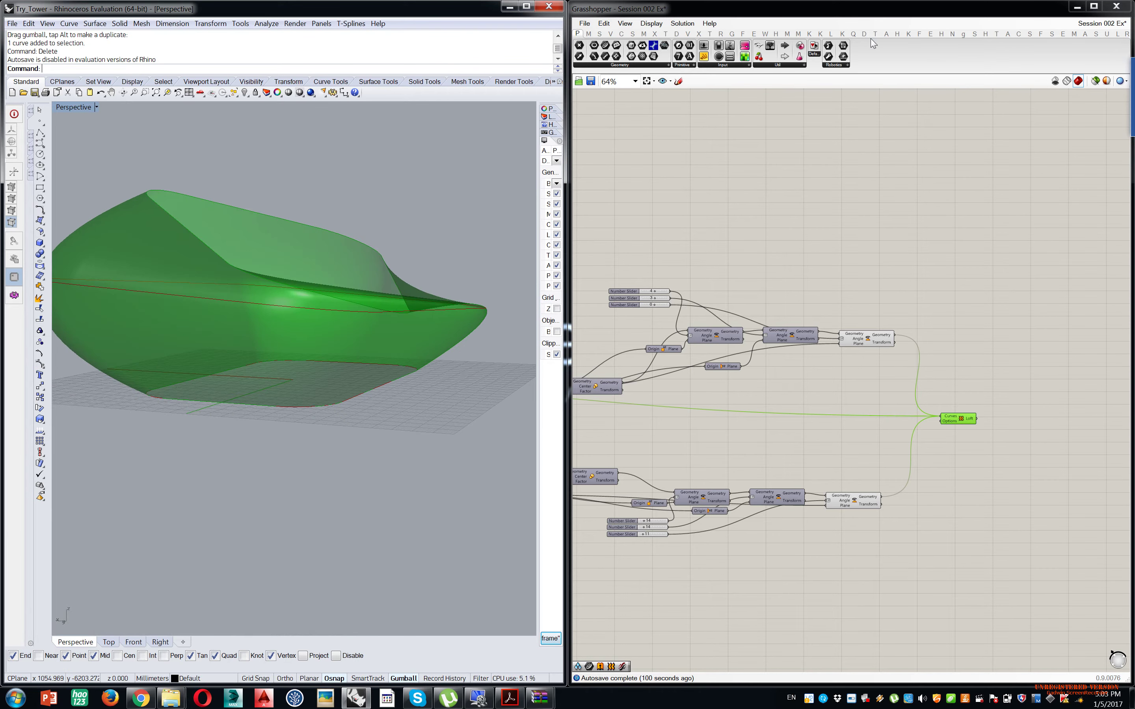
# - Add a LunchBox Triangle Panels B component and connect the Loft output to its Surface input
pyautogui.click(829, 34)
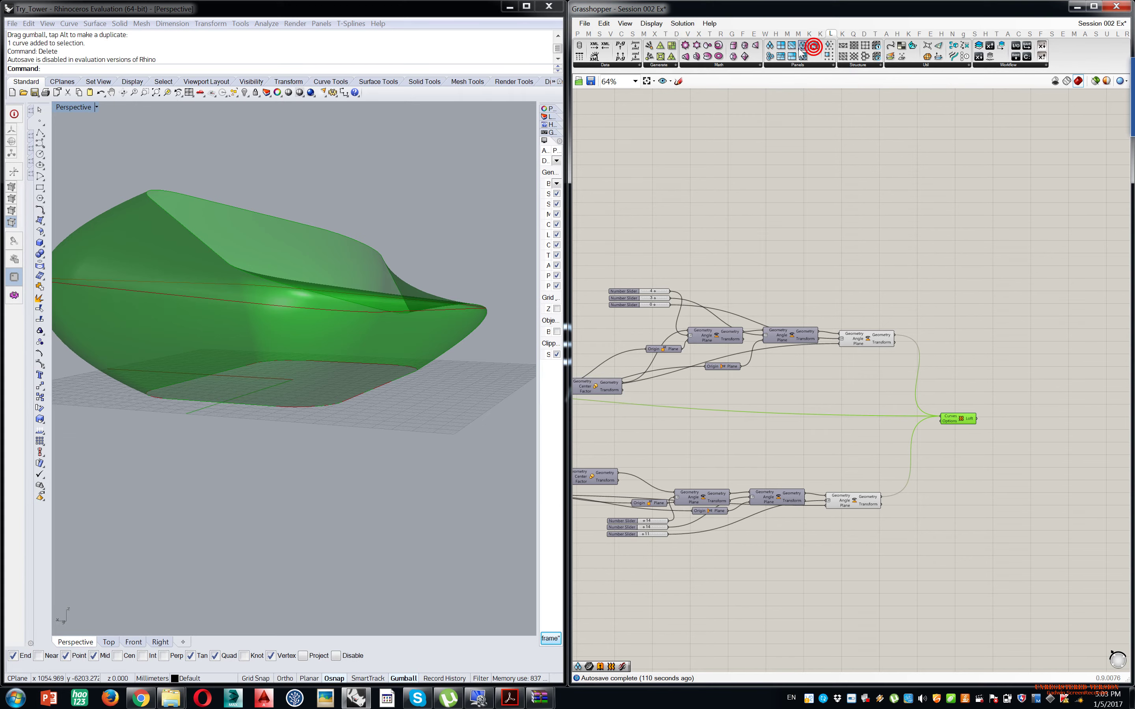
pyautogui.click(796, 67)
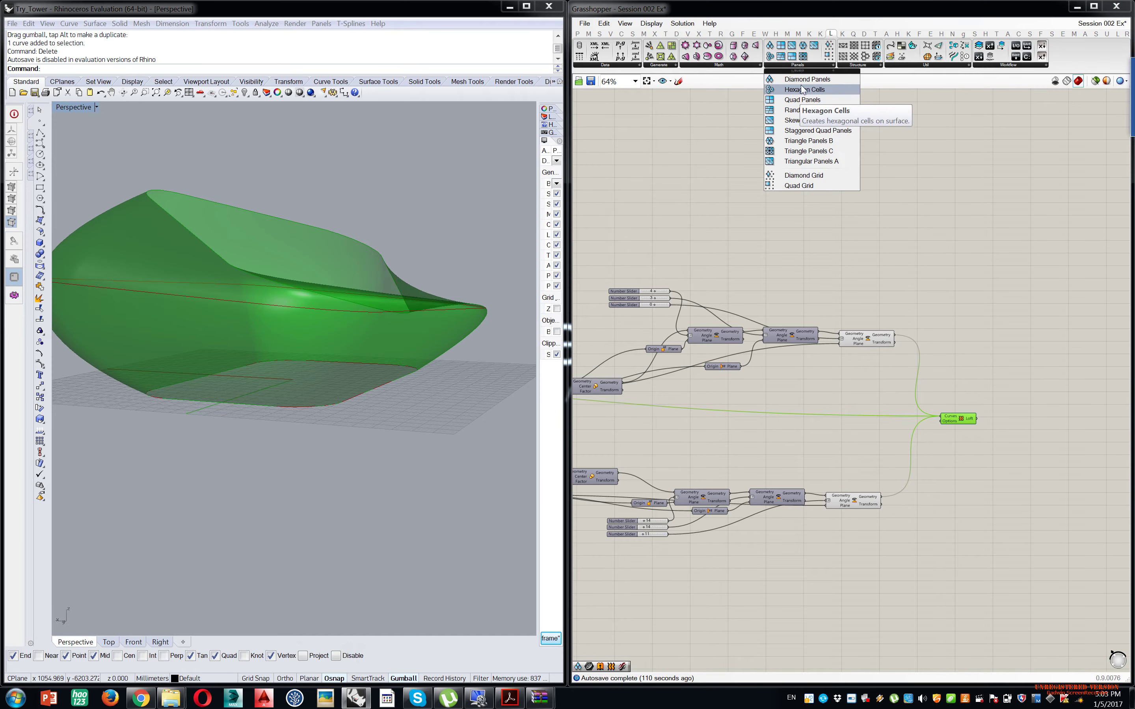
pyautogui.click(806, 140)
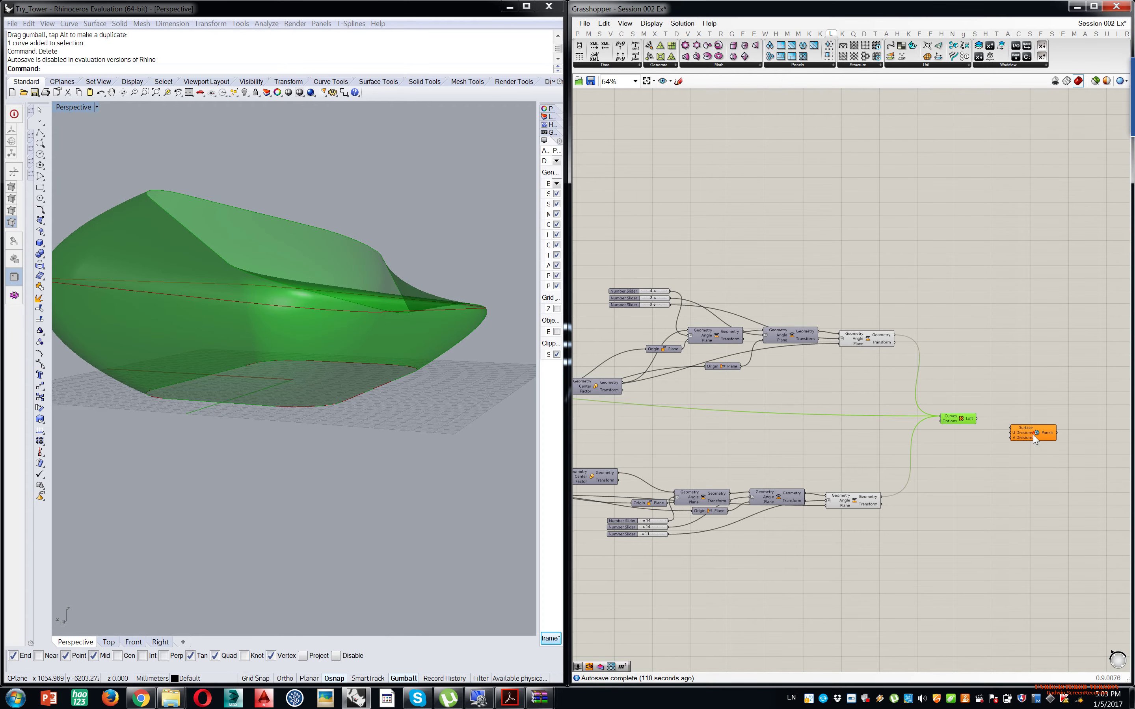
pyautogui.click(1034, 436)
pyautogui.scroll(6, 984, 422)
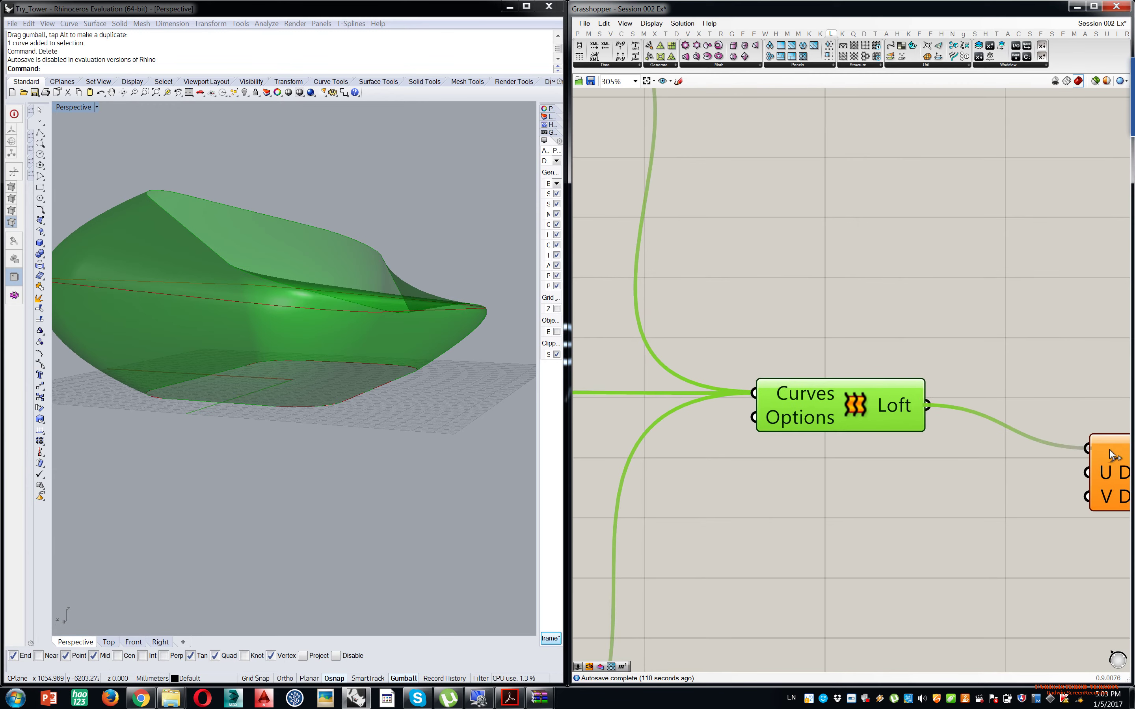
pyautogui.moveTo(1109, 450); pyautogui.dragTo(1110, 451)
pyautogui.moveTo(390, 263); pyautogui.dragTo(415, 344, button='right')
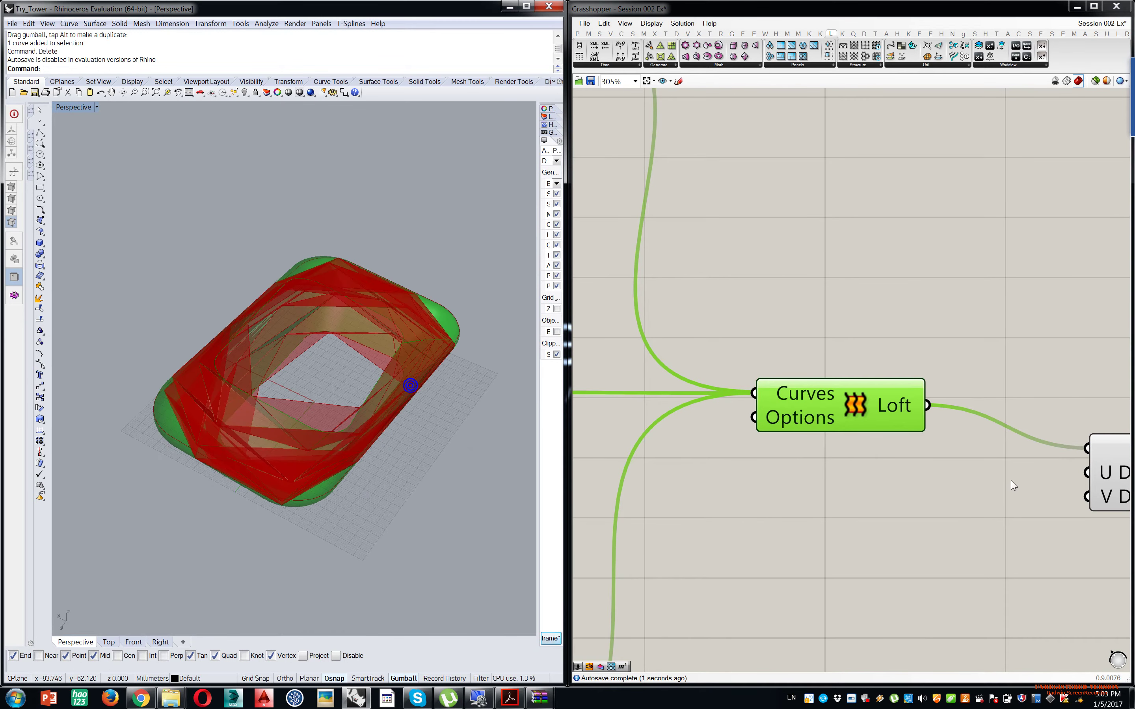
# - Move the panel component further from the Loft and add a number slider with value 12
pyautogui.scroll(-3, 1011, 480)
pyautogui.moveTo(1010, 481); pyautogui.dragTo(826, 460, button='right')
pyautogui.moveTo(907, 464); pyautogui.dragTo(984, 445)
pyautogui.scroll(5, 797, 476)
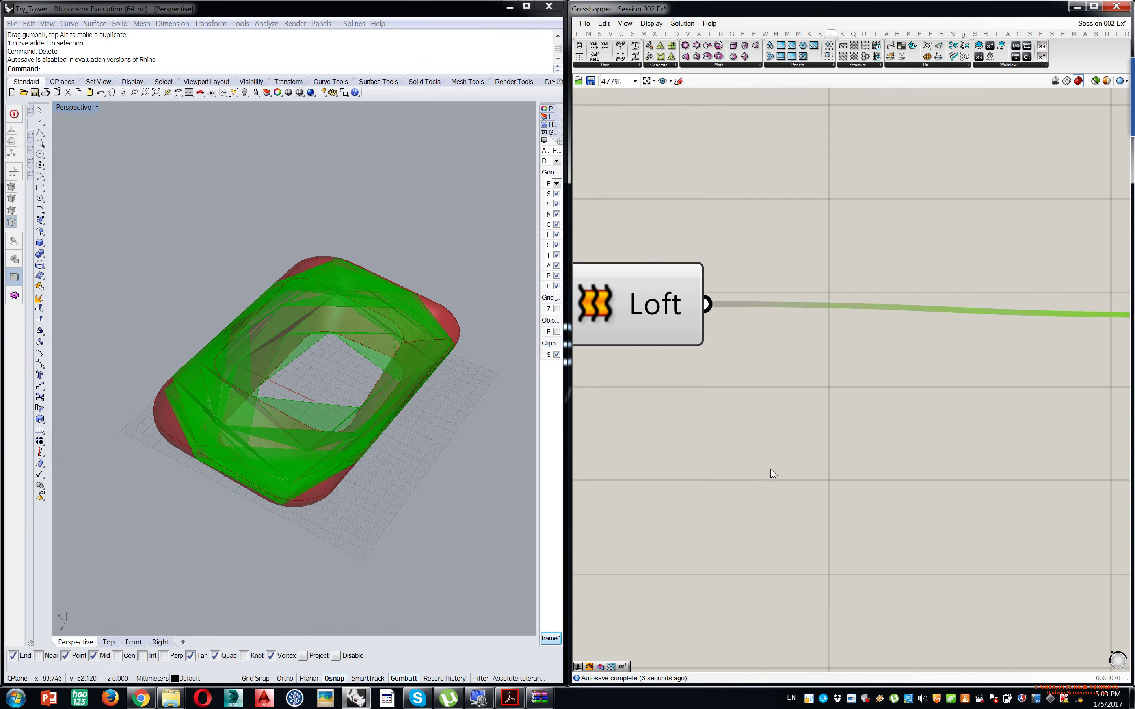
pyautogui.doubleClick(772, 469)
pyautogui.write('12')
pyautogui.press('Return')
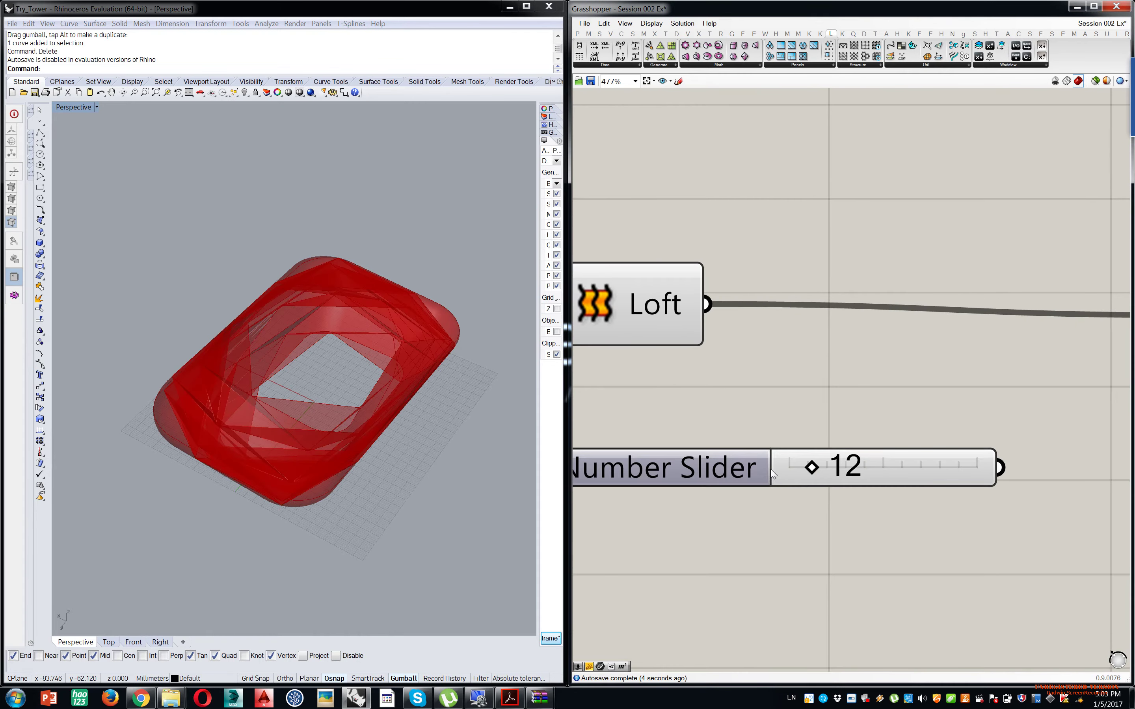
# - Add a second number slider with value 11 below the first, discarding the one created with value 10
pyautogui.doubleClick(786, 578)
pyautogui.write('10')
pyautogui.press('Return')
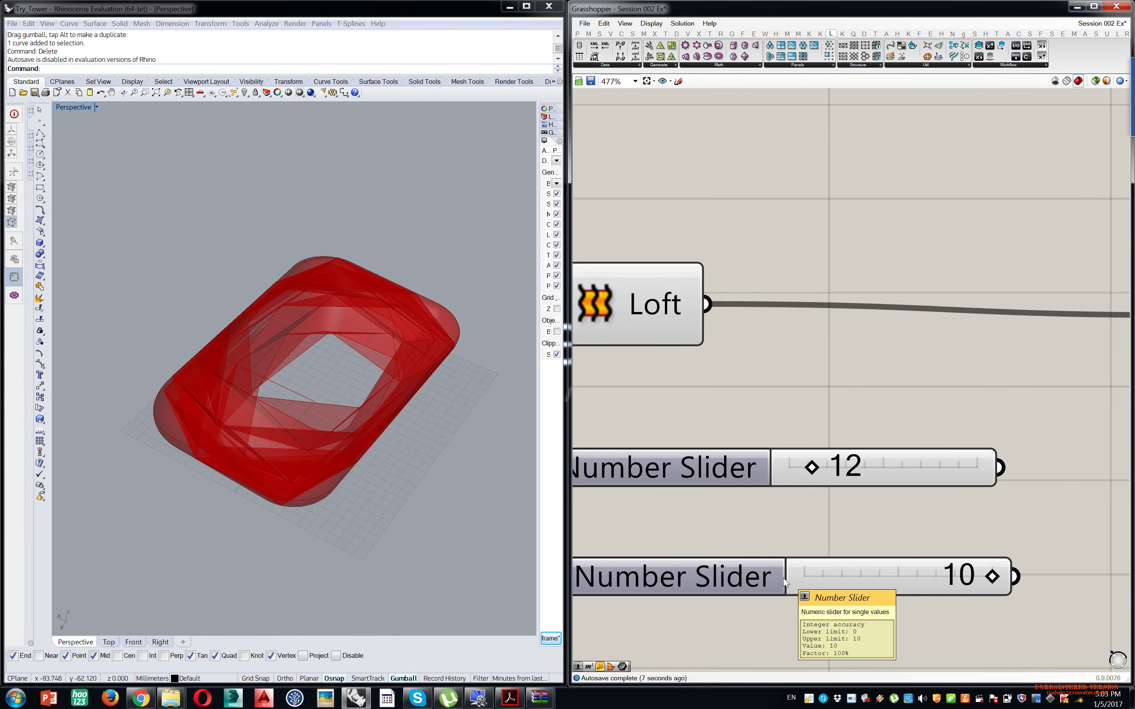
pyautogui.press('Delete')
pyautogui.doubleClick(782, 578)
pyautogui.write('11')
pyautogui.press('Return')
# - Connect the two sliders to the panel component's U and V Divisions and adjust the panel density
pyautogui.scroll(-3, 970, 538)
pyautogui.moveTo(887, 538); pyautogui.dragTo(985, 480)
pyautogui.moveTo(986, 496); pyautogui.dragTo(891, 593)
pyautogui.moveTo(380, 425); pyautogui.dragTo(396, 422, button='right')
pyautogui.moveTo(796, 595); pyautogui.dragTo(840, 592)
pyautogui.moveTo(448, 337); pyautogui.dragTo(263, 347, button='right')
pyautogui.scroll(4, 405, 400)
pyautogui.moveTo(792, 540); pyautogui.dragTo(792, 540)
pyautogui.moveTo(213, 283); pyautogui.dragTo(310, 390, button='right')
pyautogui.scroll(-5, 400, 438)
# - Delete the triangle panel component together with its division sliders
pyautogui.moveTo(1088, 411); pyautogui.dragTo(816, 626)
pyautogui.press('Delete')
# - Disable the preview of the Loft component that joins the transformed curves
pyautogui.moveTo(703, 408); pyautogui.dragTo(793, 394, button='right')
pyautogui.scroll(-3, 793, 394)
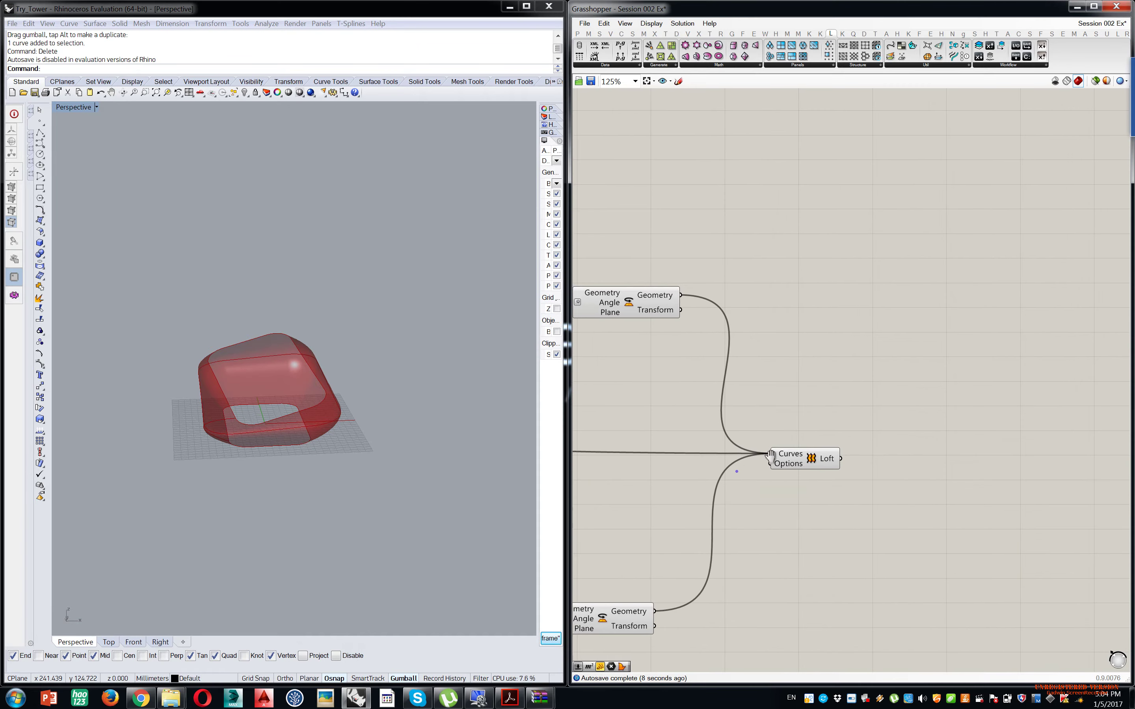
pyautogui.moveTo(657, 420); pyautogui.dragTo(725, 415, button='right')
pyautogui.moveTo(299, 401); pyautogui.dragTo(333, 453, button='right')
pyautogui.scroll(5, 302, 465)
pyautogui.moveTo(940, 372); pyautogui.dragTo(770, 525)
pyautogui.middleClick(797, 474)
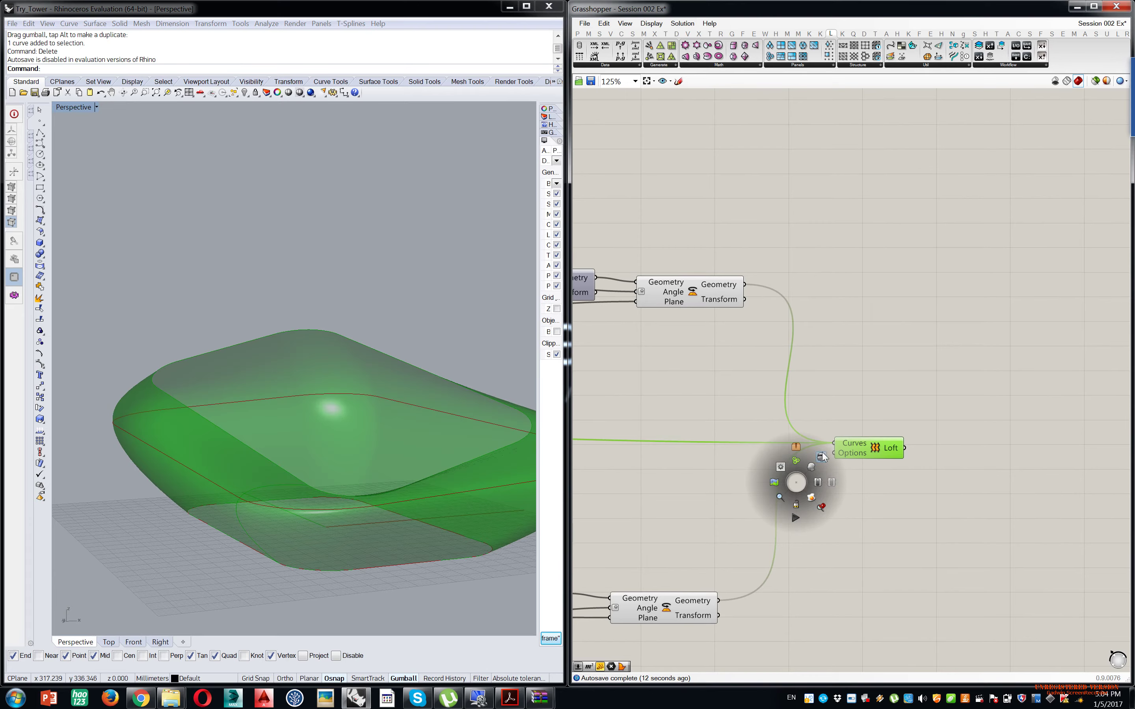
pyautogui.click(823, 456)
# - Preview the lowest Surface component, fed by the flipped curve, in the reference definition and inspect its geometry
pyautogui.scroll(-4, 867, 359)
pyautogui.scroll(-3, 894, 315)
pyautogui.moveTo(894, 314); pyautogui.dragTo(803, 504, button='right')
pyautogui.moveTo(935, 315); pyautogui.dragTo(851, 386, button='right')
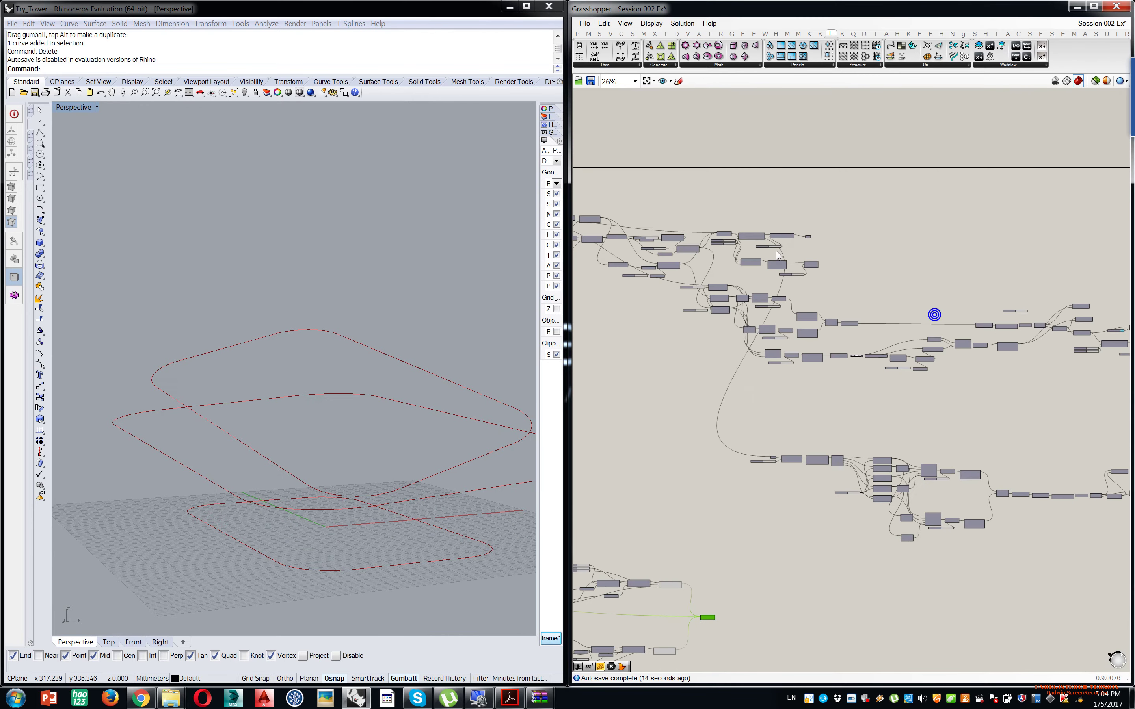
pyautogui.scroll(5, 755, 284)
pyautogui.moveTo(959, 420); pyautogui.dragTo(934, 424, button='right')
pyautogui.scroll(-2, 936, 434)
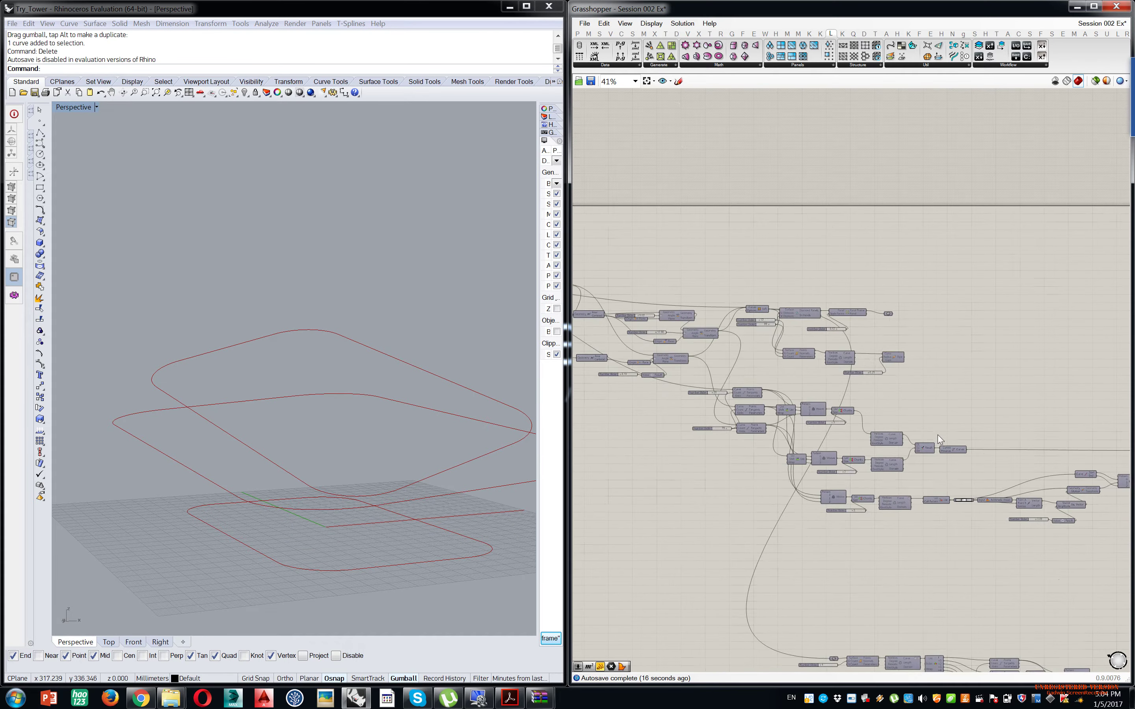
pyautogui.scroll(3, 957, 449)
pyautogui.scroll(-2, 982, 485)
pyautogui.moveTo(985, 485); pyautogui.dragTo(864, 479, button='right')
pyautogui.scroll(-2, 1026, 477)
pyautogui.moveTo(1028, 477); pyautogui.dragTo(839, 481, button='right')
pyautogui.scroll(5, 1010, 493)
pyautogui.moveTo(1066, 497); pyautogui.dragTo(985, 462, button='right')
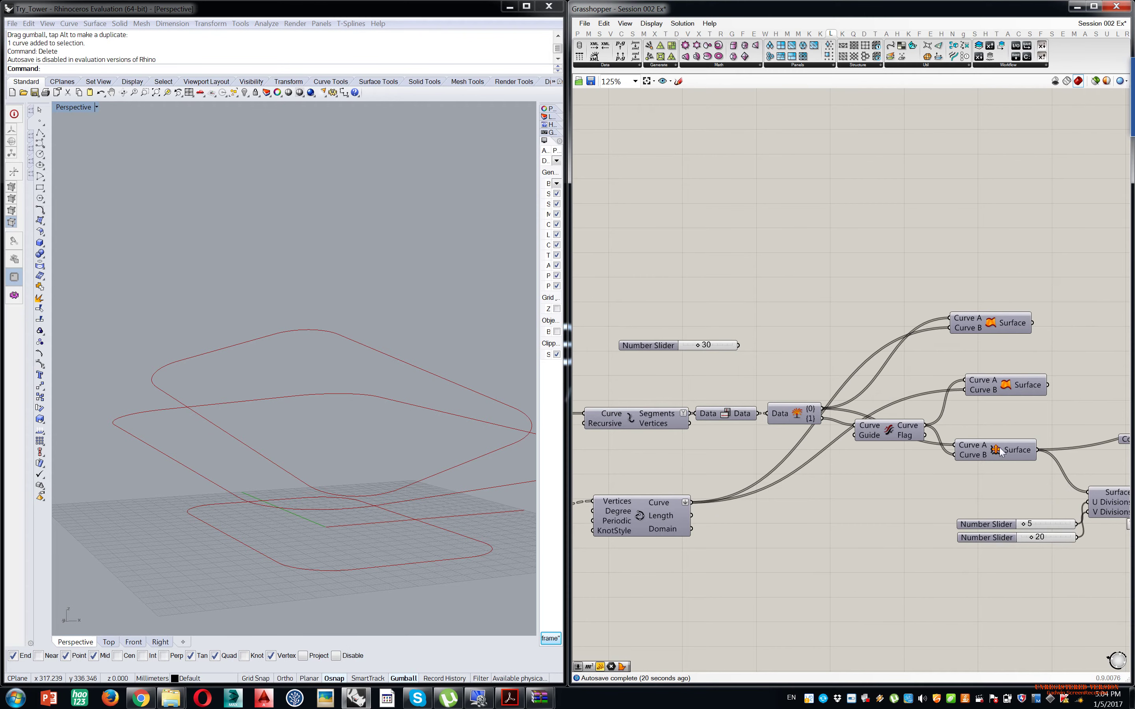
pyautogui.middleClick(1000, 449)
pyautogui.click(1013, 432)
pyautogui.moveTo(331, 398); pyautogui.dragTo(412, 389, button='right')
pyautogui.scroll(3, 349, 467)
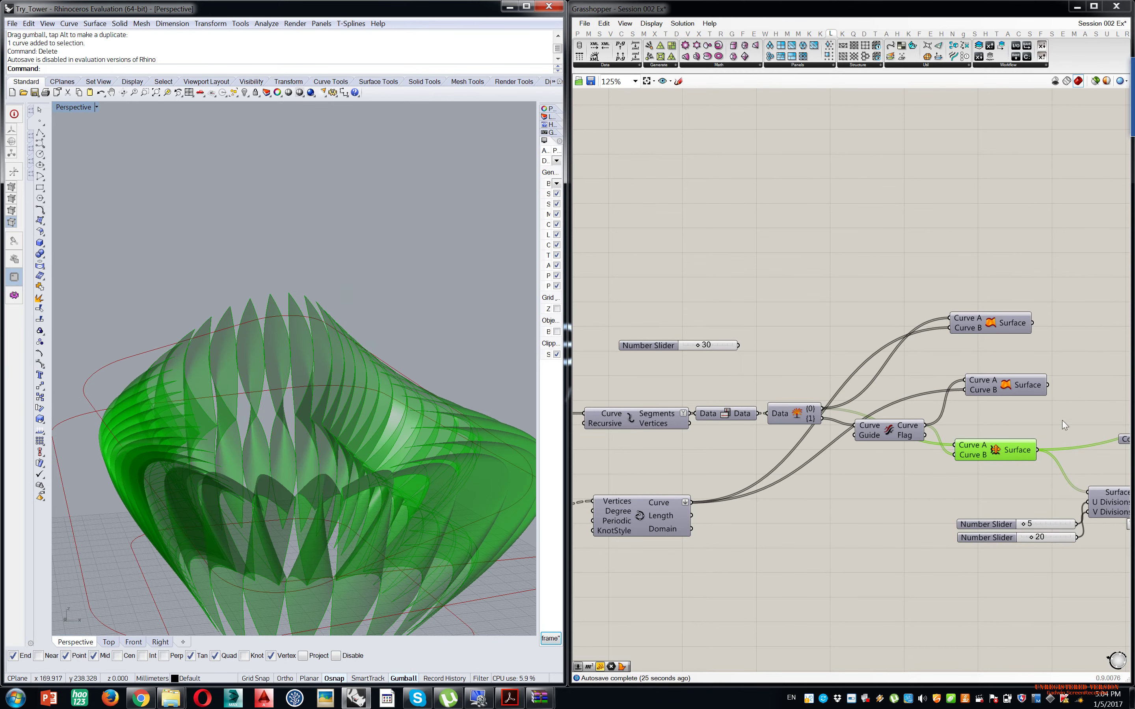
# - Disable the preview of the lowest Surface component in the reference definition
pyautogui.click(1044, 418)
pyautogui.middleClick(1001, 452)
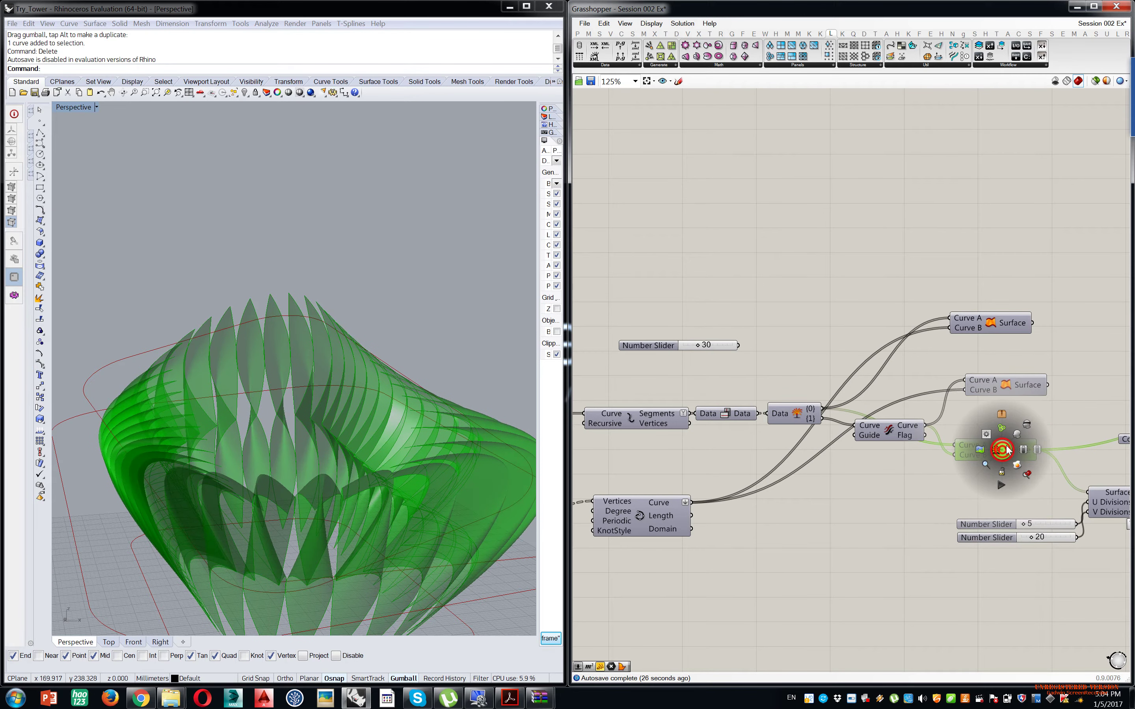
pyautogui.click(1026, 424)
# - Preview the middle ruled Surface component beside the Flip Curve component and inspect its strips in the viewport
pyautogui.moveTo(728, 476); pyautogui.dragTo(957, 421, button='right')
pyautogui.scroll(-1, 957, 421)
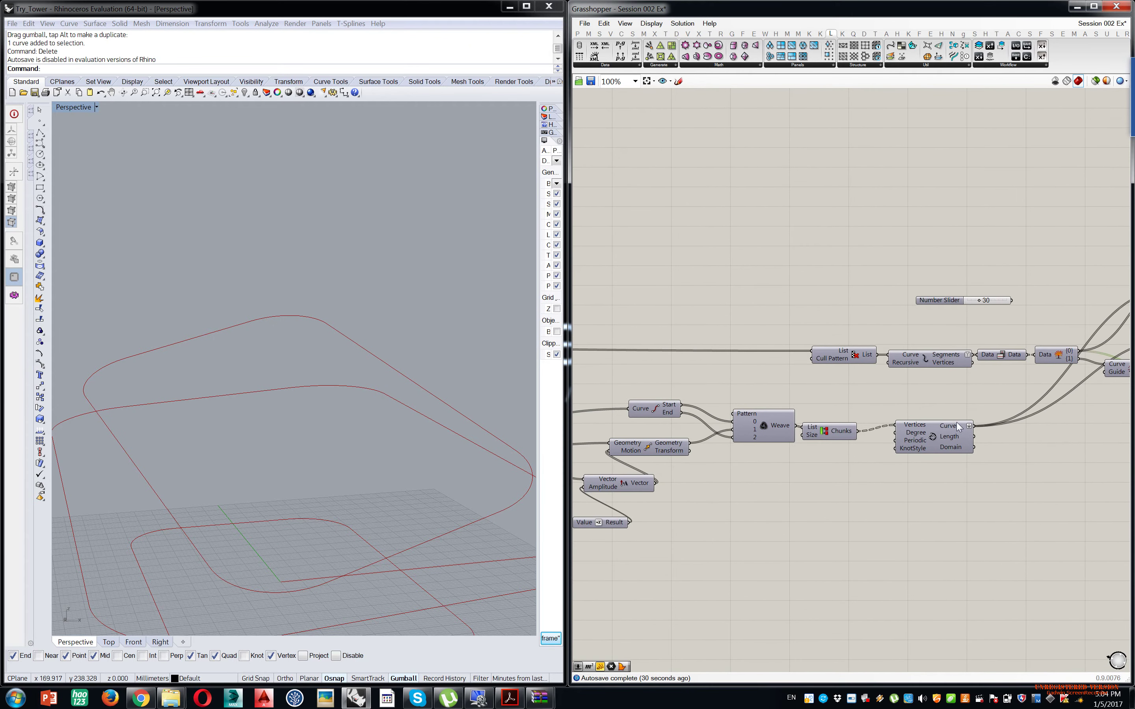
pyautogui.moveTo(1001, 372); pyautogui.dragTo(805, 419, button='right')
pyautogui.scroll(3, 907, 423)
pyautogui.moveTo(1013, 426); pyautogui.dragTo(895, 455, button='right')
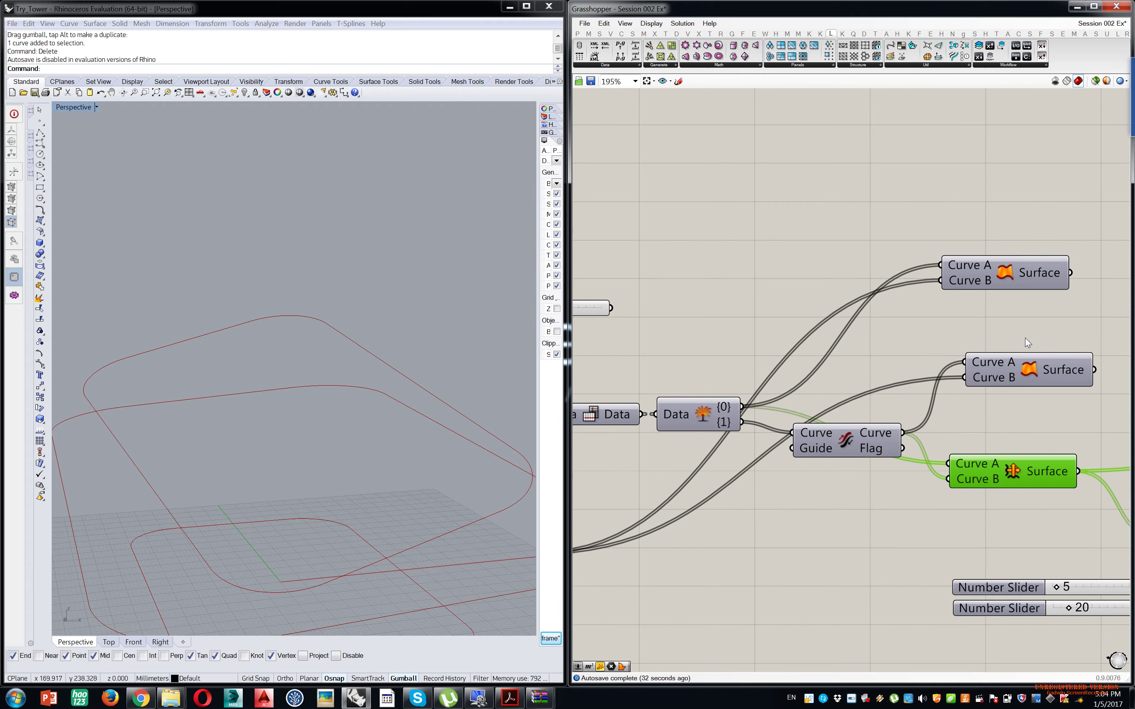
pyautogui.click(1027, 377)
pyautogui.middleClick(1027, 377)
pyautogui.click(1041, 361)
pyautogui.moveTo(411, 468); pyautogui.dragTo(469, 490, button='right')
pyautogui.scroll(5, 260, 529)
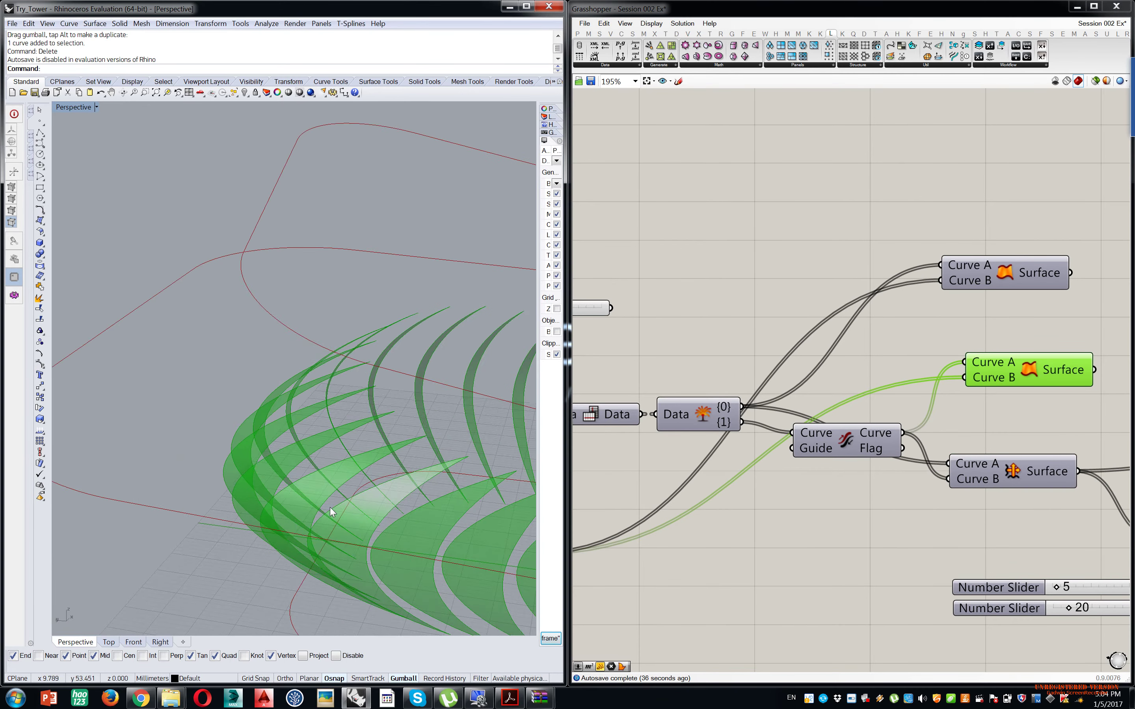
pyautogui.scroll(-4, 330, 509)
# - Preview the uppermost ruled Surface component as well and view both sets of surfaces together
pyautogui.click(1016, 279)
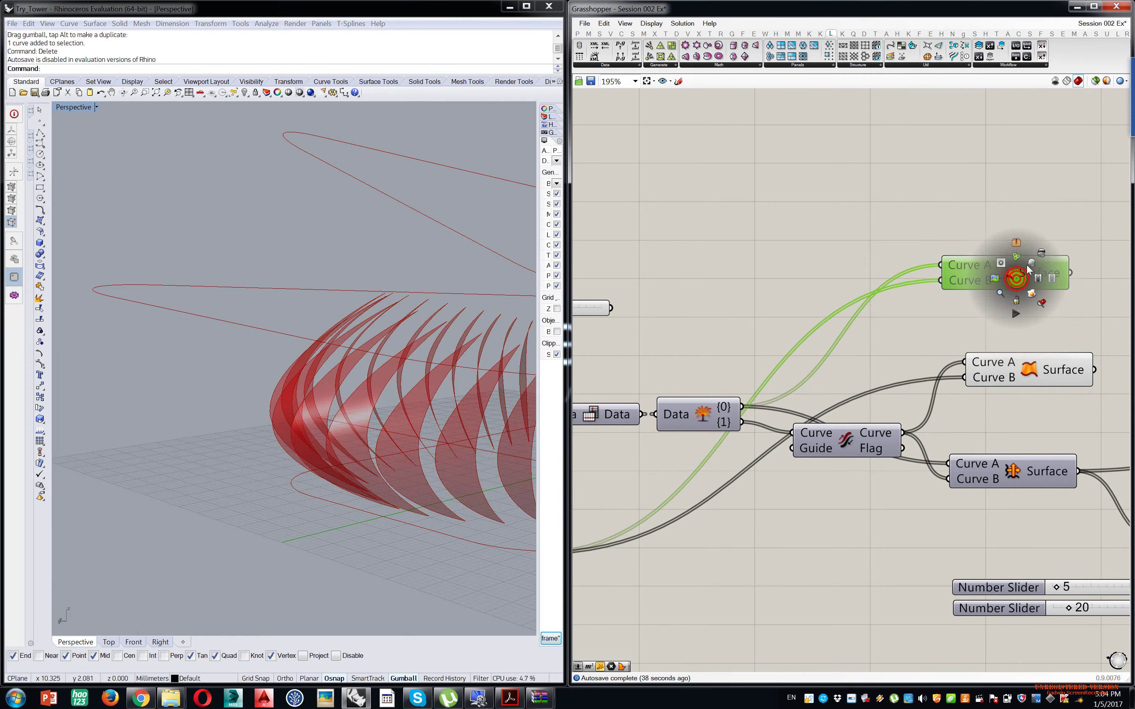
pyautogui.click(1028, 266)
pyautogui.click(891, 332)
pyautogui.moveTo(411, 375); pyautogui.dragTo(289, 436, button='right')
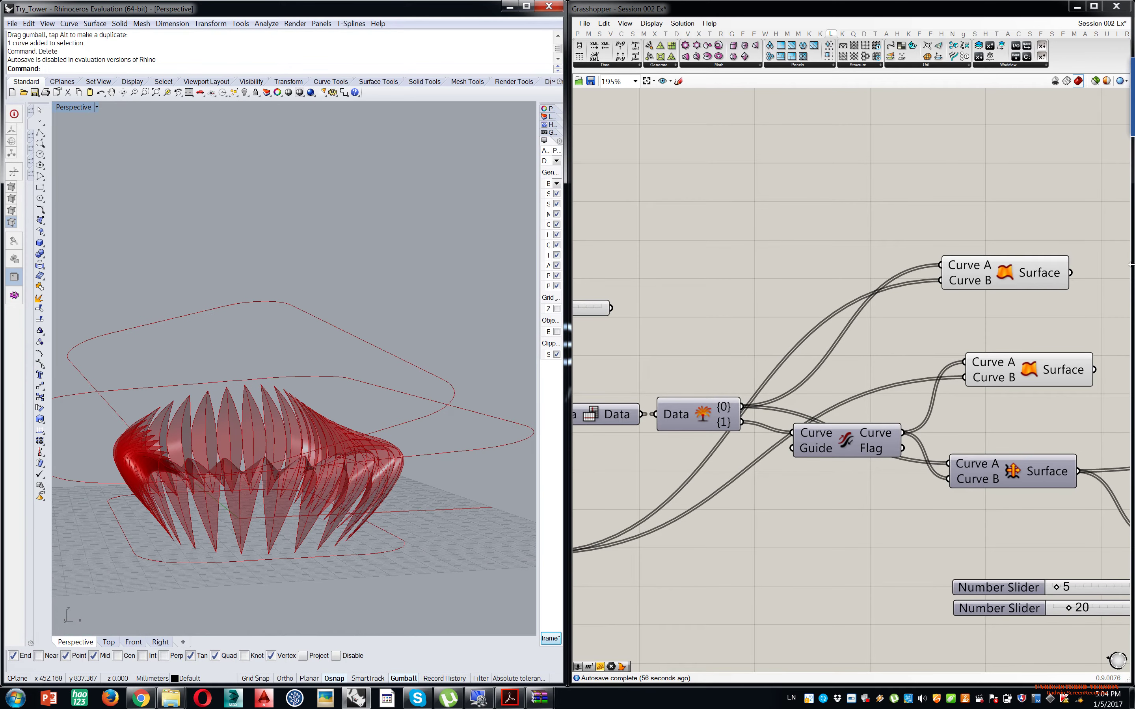
# - Disable the preview of the transform components that feed the new Loft
pyautogui.scroll(-8, 892, 464)
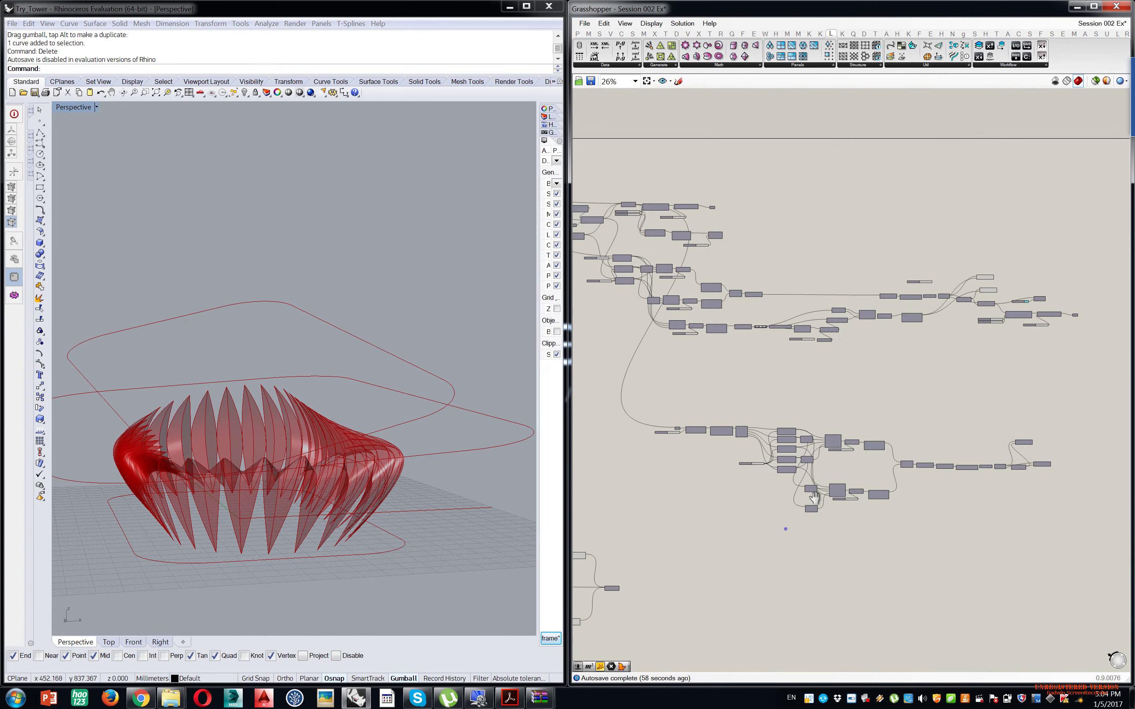
pyautogui.moveTo(785, 529); pyautogui.dragTo(949, 437, button='right')
pyautogui.moveTo(783, 438); pyautogui.dragTo(624, 609)
pyautogui.scroll(-1, 666, 546)
pyautogui.middleClick(666, 547)
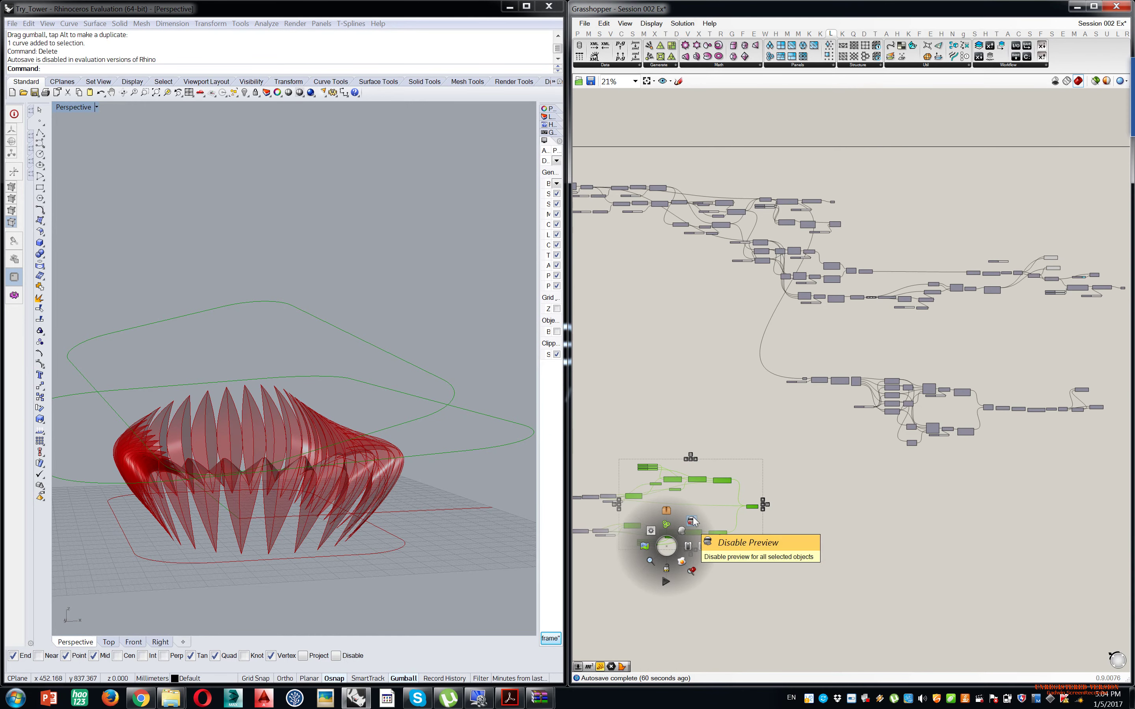
pyautogui.click(685, 529)
# - Examine the previewed petal surfaces up close along with the curve division and Weave components in the reference definition
pyautogui.scroll(6, 774, 443)
pyautogui.moveTo(784, 280); pyautogui.dragTo(897, 384, button='right')
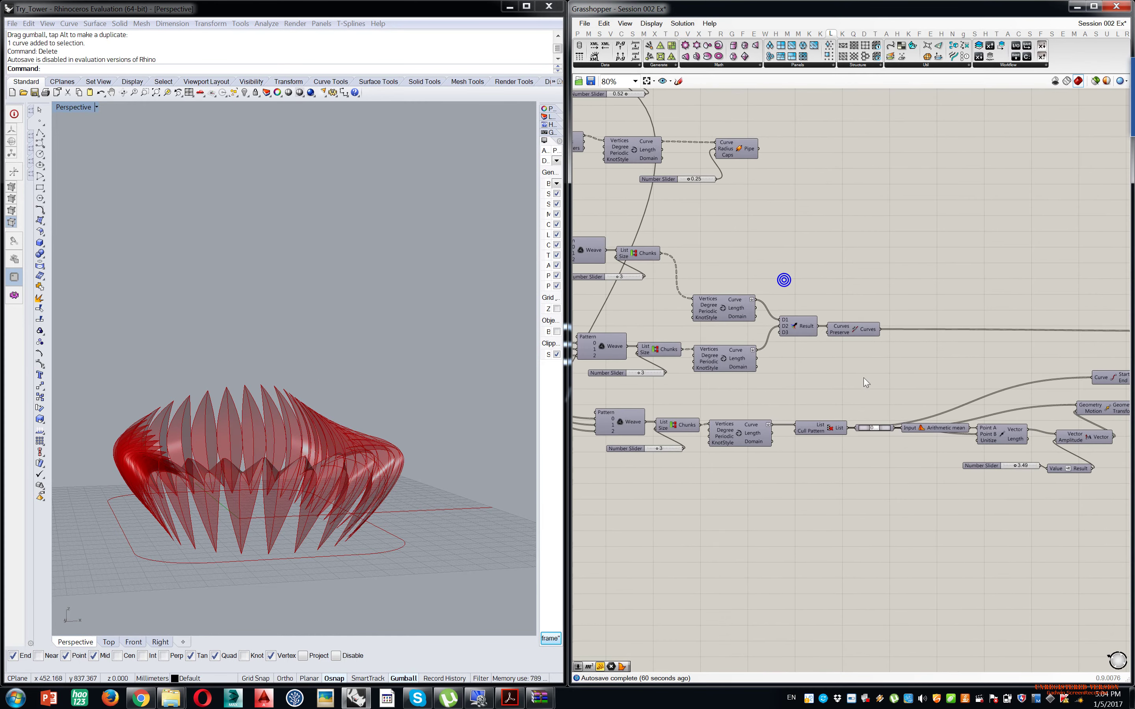
pyautogui.moveTo(716, 357); pyautogui.dragTo(847, 393, button='right')
pyautogui.moveTo(769, 360); pyautogui.dragTo(932, 429, button='right')
pyautogui.moveTo(793, 379); pyautogui.dragTo(882, 421, button='right')
pyautogui.moveTo(343, 524); pyautogui.dragTo(302, 498, button='right')
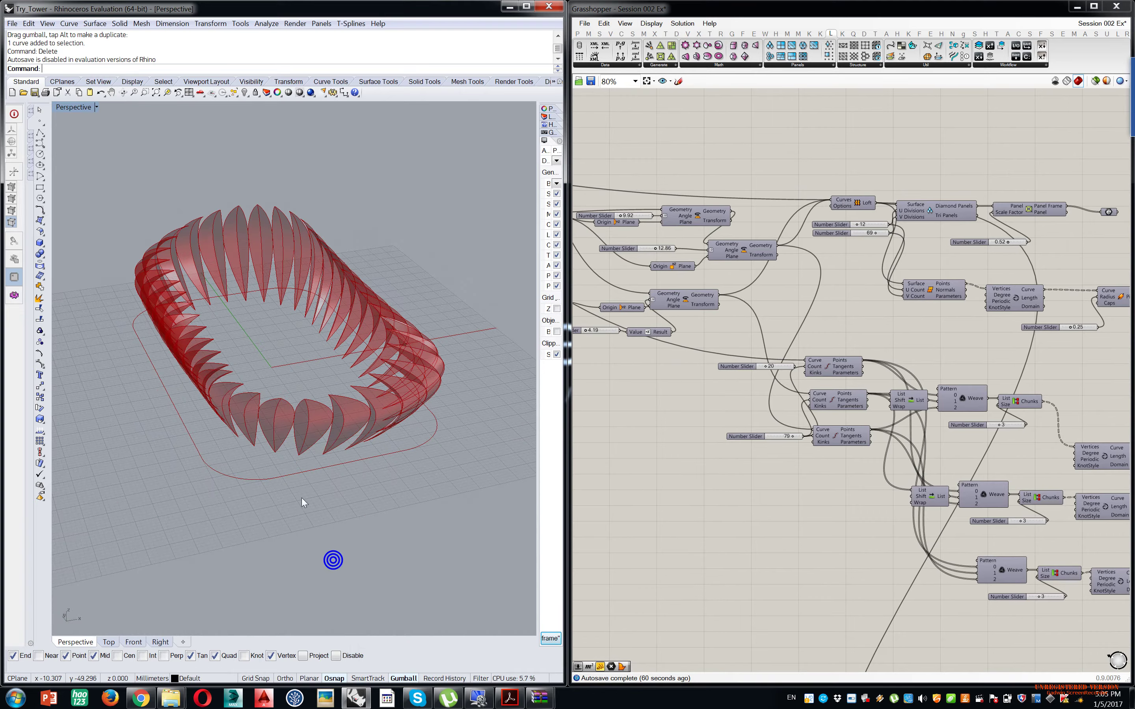
pyautogui.scroll(4, 301, 497)
pyautogui.moveTo(454, 294); pyautogui.dragTo(300, 413, button='right')
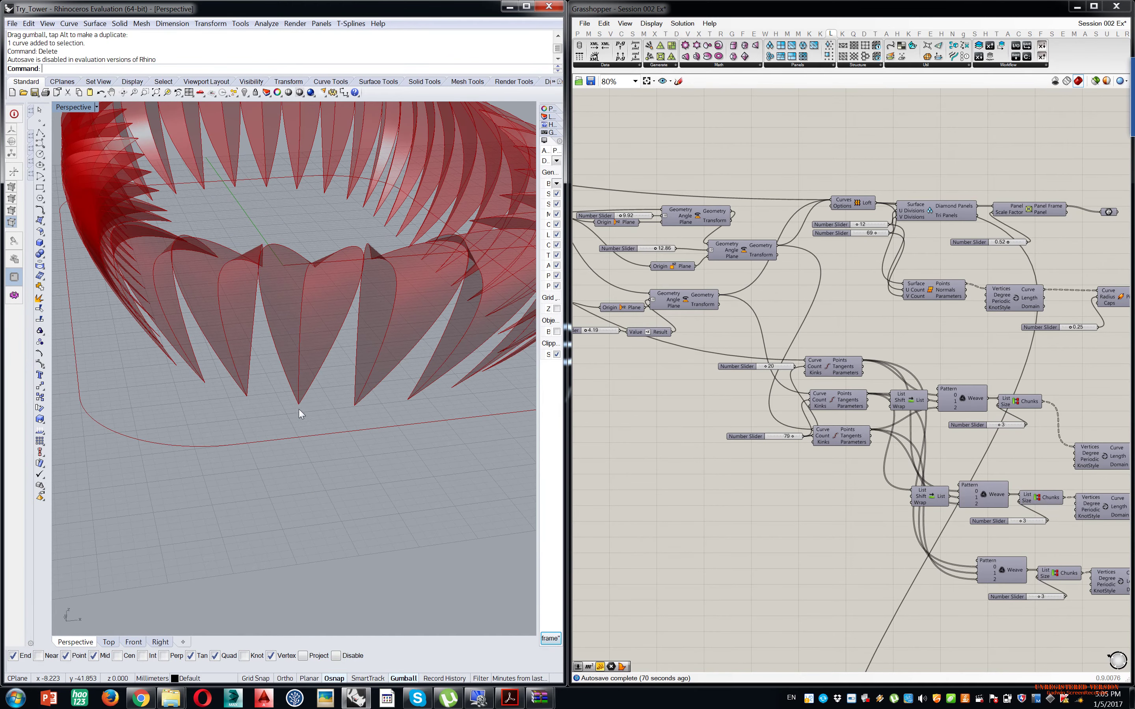
pyautogui.moveTo(362, 274); pyautogui.dragTo(340, 291, button='right')
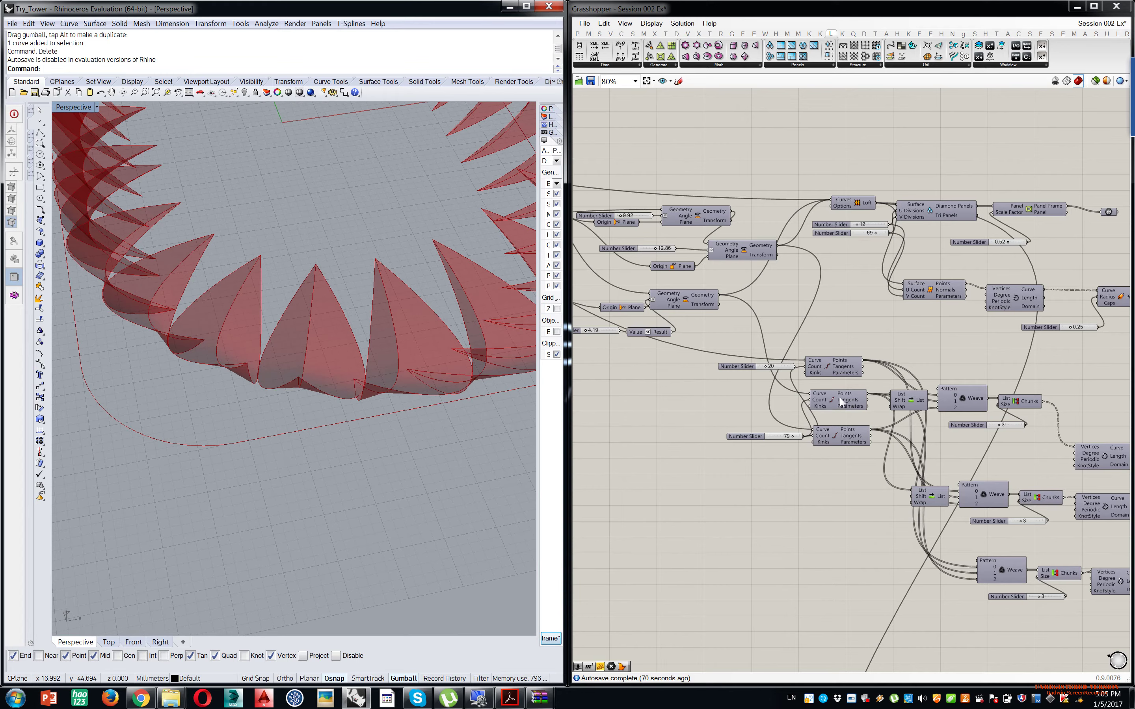
# - Disable the preview of the Surface components at the end of the reference definition
pyautogui.moveTo(655, 377); pyautogui.dragTo(875, 423, button='right')
pyautogui.scroll(-1, 875, 423)
pyautogui.moveTo(947, 428); pyautogui.dragTo(691, 441, button='right')
pyautogui.moveTo(983, 389); pyautogui.dragTo(797, 407, button='right')
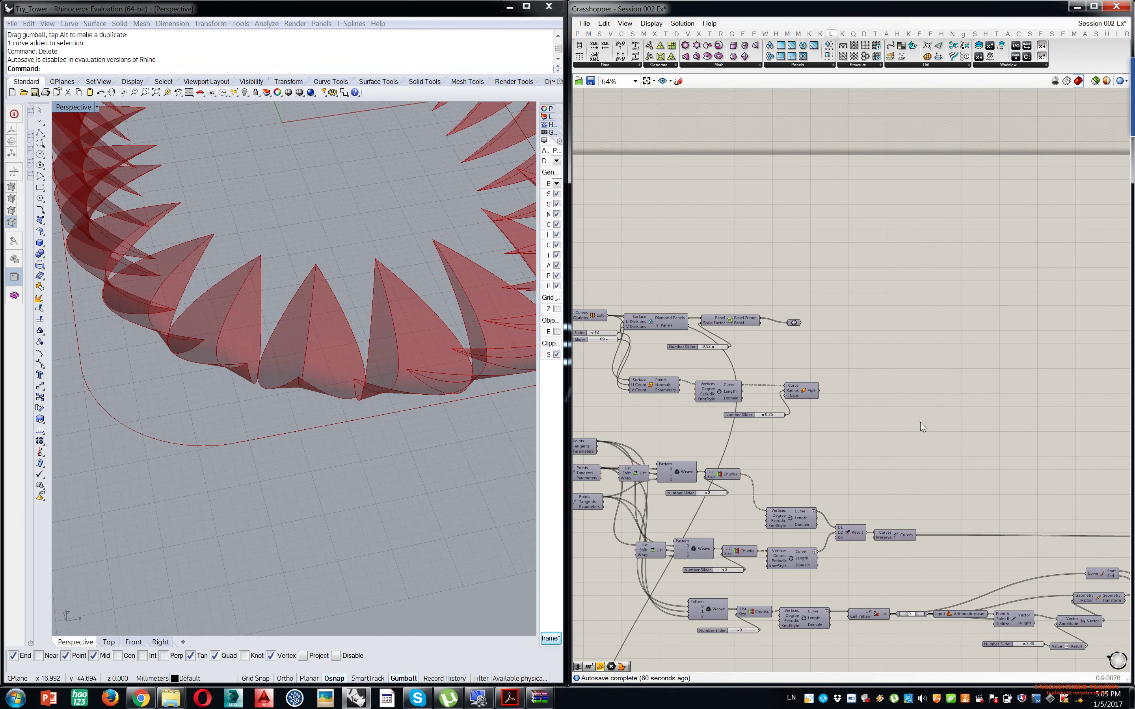
pyautogui.moveTo(920, 423); pyautogui.dragTo(768, 417, button='right')
pyautogui.moveTo(974, 458); pyautogui.dragTo(791, 446, button='right')
pyautogui.moveTo(1073, 458); pyautogui.dragTo(901, 456, button='right')
pyautogui.moveTo(1048, 418); pyautogui.dragTo(878, 576)
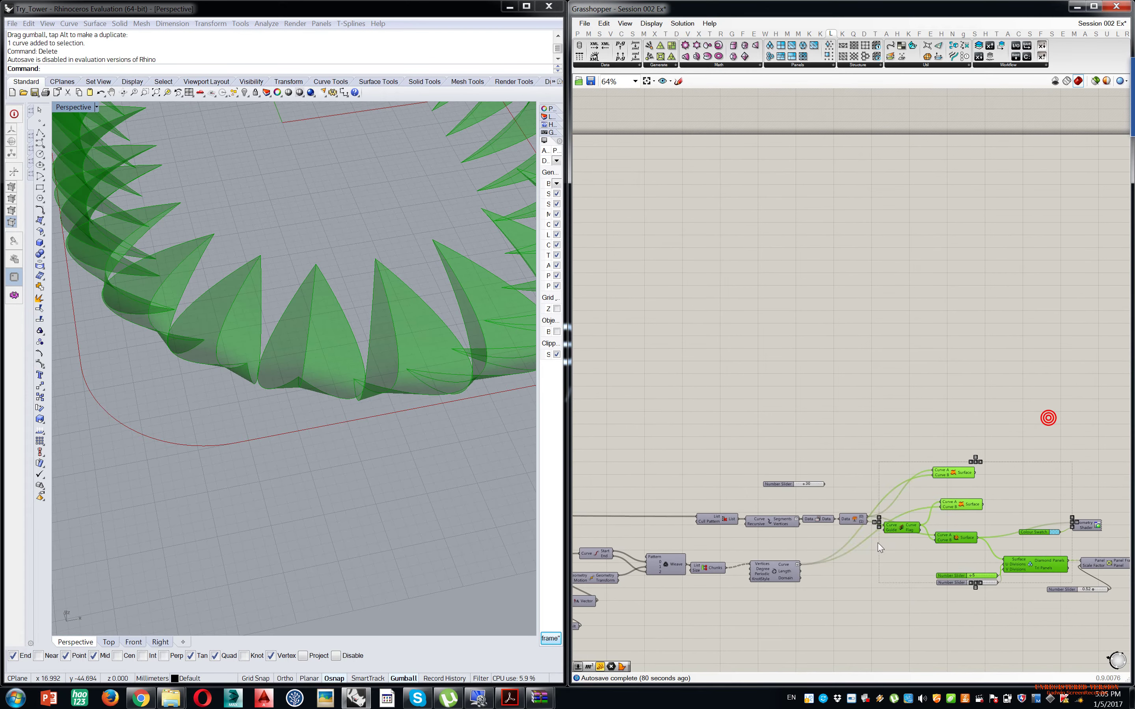
pyautogui.middleClick(878, 543)
pyautogui.click(903, 513)
# - Preview the points of the three Divide Curve components in the reference definition and inspect them in the viewport
pyautogui.moveTo(806, 505); pyautogui.dragTo(1006, 479, button='right')
pyautogui.scroll(-3, 1006, 479)
pyautogui.moveTo(769, 473); pyautogui.dragTo(981, 478, button='right')
pyautogui.scroll(2, 981, 478)
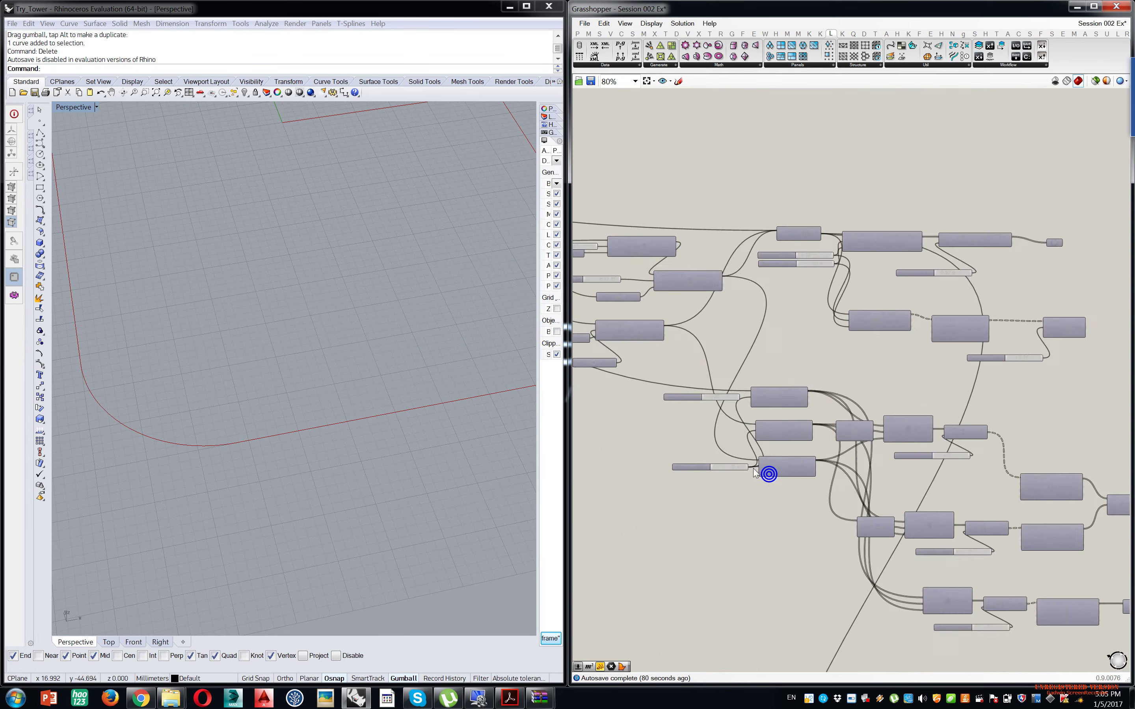
pyautogui.scroll(5, 765, 443)
pyautogui.moveTo(797, 305); pyautogui.dragTo(747, 566)
pyautogui.moveTo(469, 422); pyautogui.dragTo(380, 346, button='right')
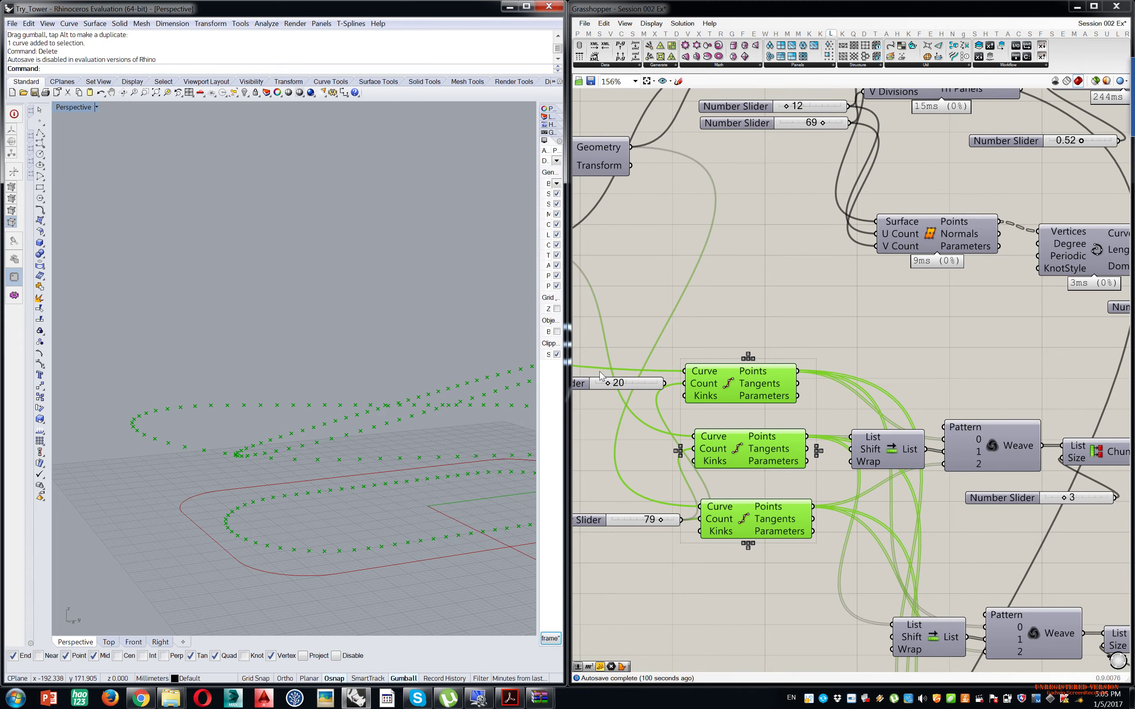
# - Disable the preview of the three Divide Curve components in the reference definition
pyautogui.moveTo(856, 329); pyautogui.dragTo(680, 570)
pyautogui.press('space')
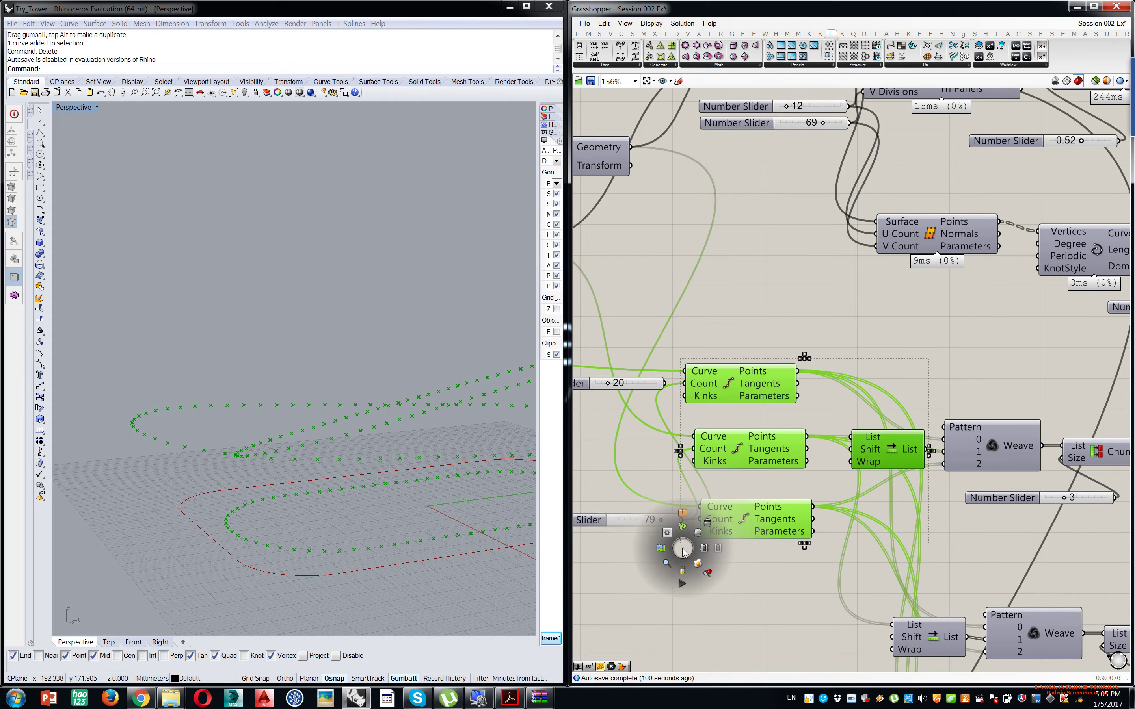
pyautogui.click(711, 526)
pyautogui.click(750, 564)
# - Return to the new definition and add a Curve parameter above the Loft component
pyautogui.scroll(-5, 764, 514)
pyautogui.moveTo(760, 557); pyautogui.dragTo(763, 451, button='right')
pyautogui.scroll(-4, 766, 493)
pyautogui.moveTo(770, 532); pyautogui.dragTo(820, 329, button='right')
pyautogui.scroll(6, 811, 429)
pyautogui.moveTo(821, 485)
pyautogui.mouseDown(button='right')
pyautogui.moveTo(822, 381)
pyautogui.moveTo(861, 387)
pyautogui.moveTo(828, 478)
pyautogui.moveTo(820, 474)
pyautogui.mouseUp(button='right')
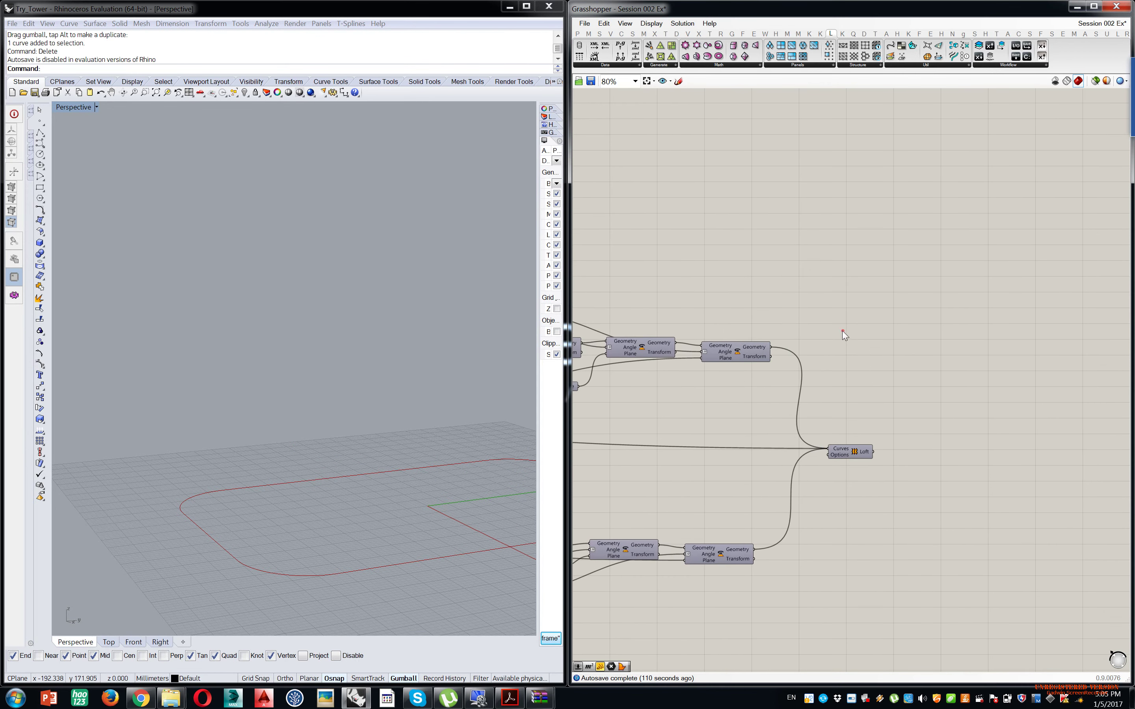
pyautogui.doubleClick(843, 330)
pyautogui.write('crv')
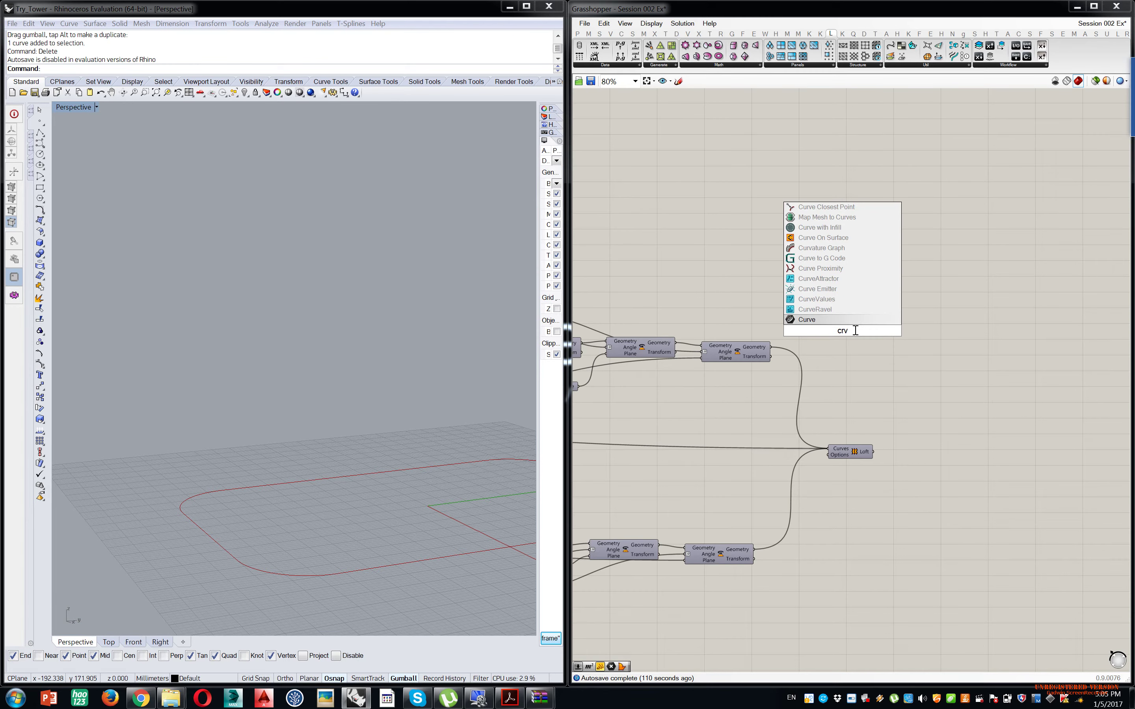
pyautogui.click(797, 321)
# - Move the Loft's incoming curve wires onto the Curve parameter, place it before the Loft and connect it to Curves
pyautogui.scroll(-3, 798, 321)
pyautogui.scroll(3, 812, 375)
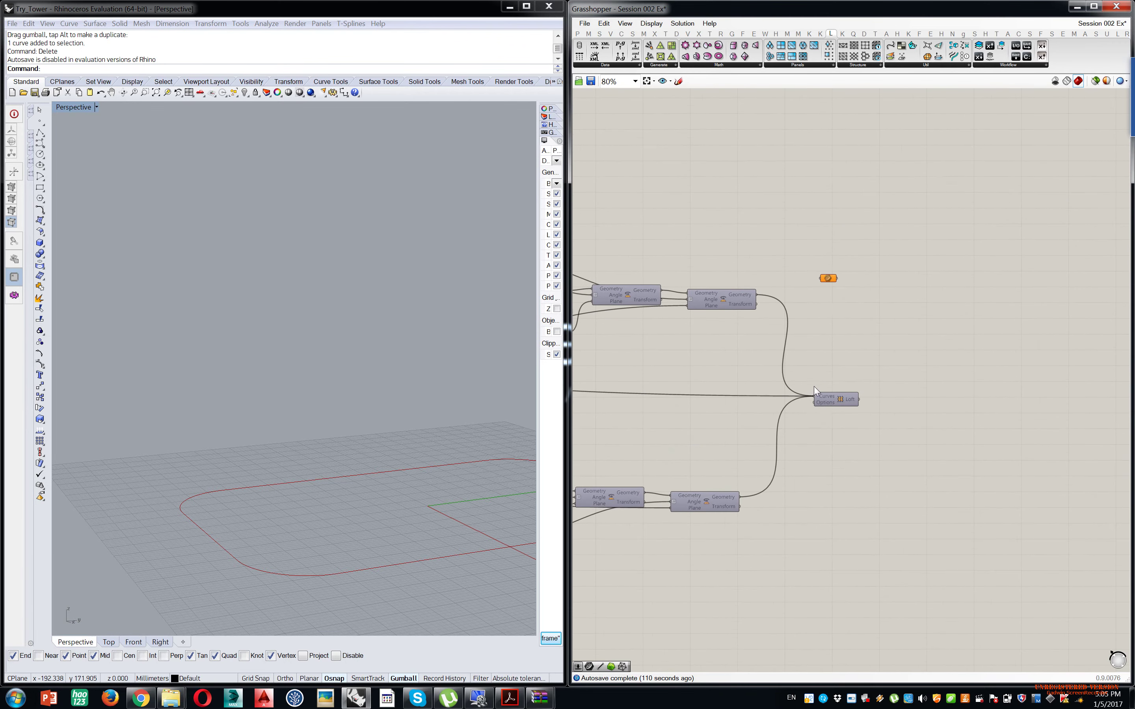
pyautogui.keyDown('ctrl'); pyautogui.keyDown('shift'); pyautogui.moveTo(813, 396); pyautogui.dragTo(782, 391); pyautogui.keyUp('shift'); pyautogui.keyUp('ctrl')
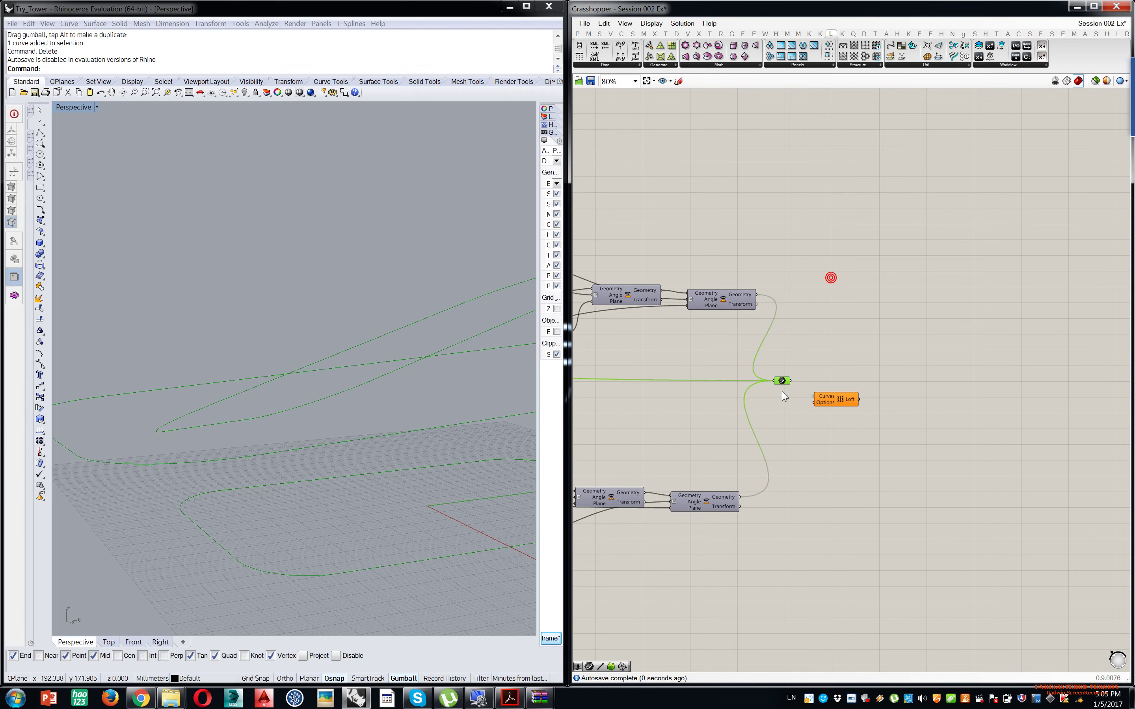
pyautogui.scroll(3, 783, 396)
pyautogui.moveTo(762, 396); pyautogui.dragTo(777, 391)
# - Add a List Item component below the Loft, feed it from the Curve parameter and add +1 and +2 outputs
pyautogui.doubleClick(883, 288)
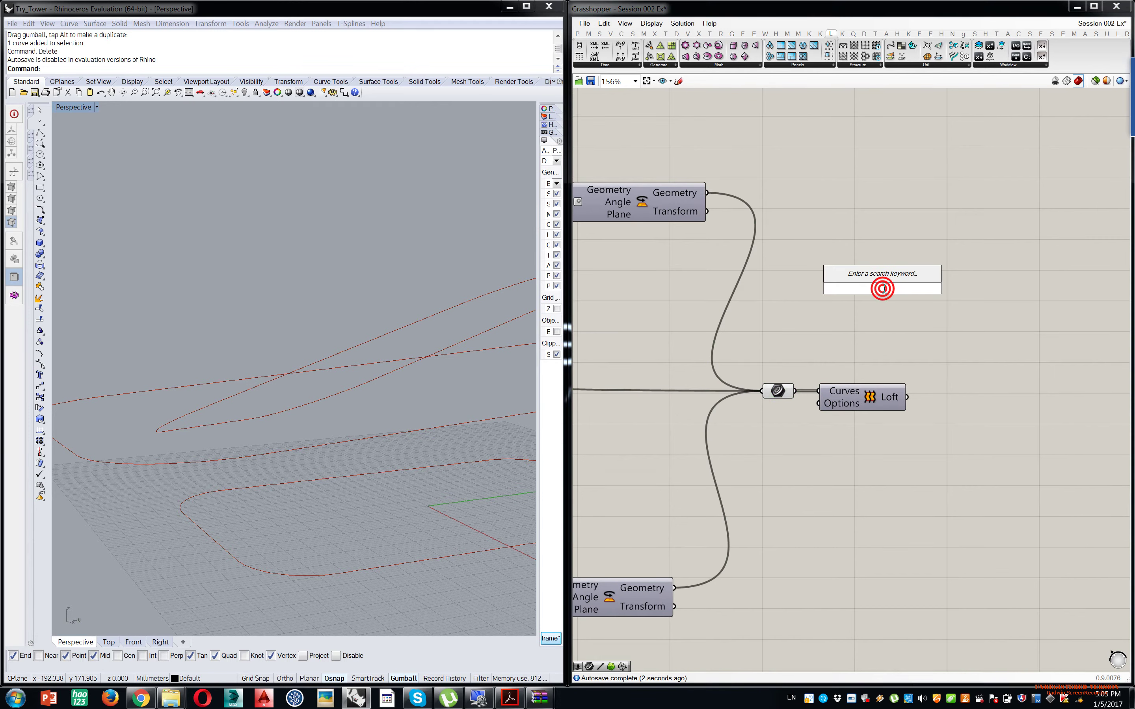
pyautogui.write('list ite')
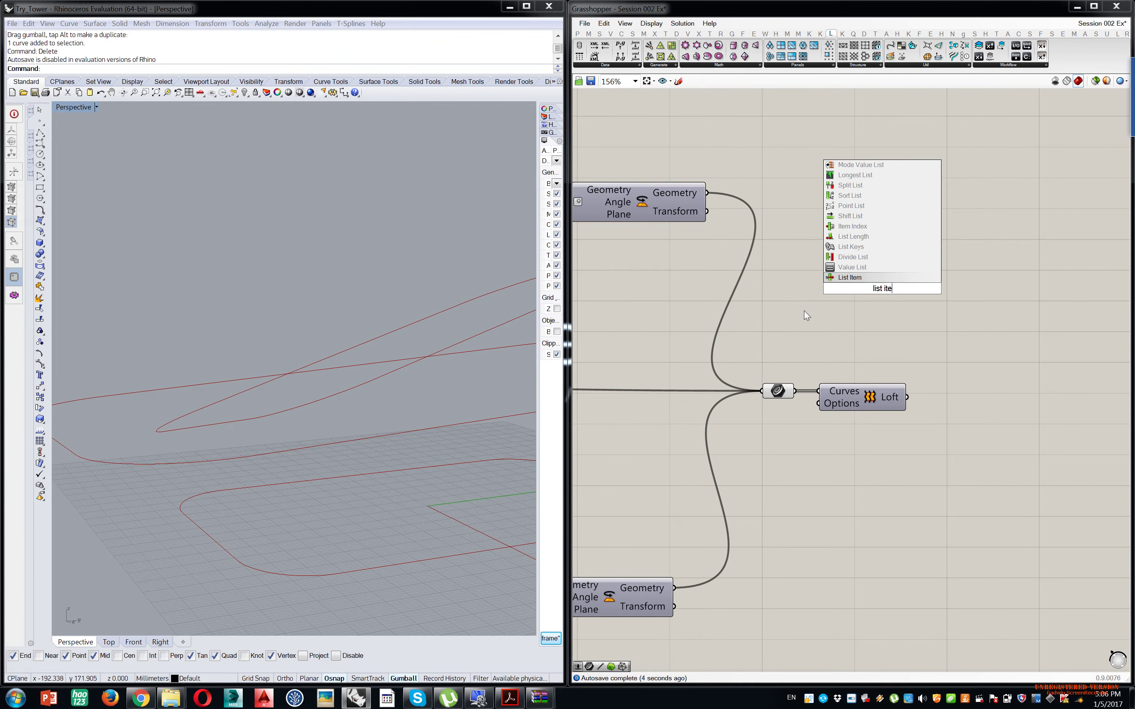
pyautogui.press('Return')
pyautogui.moveTo(834, 264); pyautogui.dragTo(888, 518)
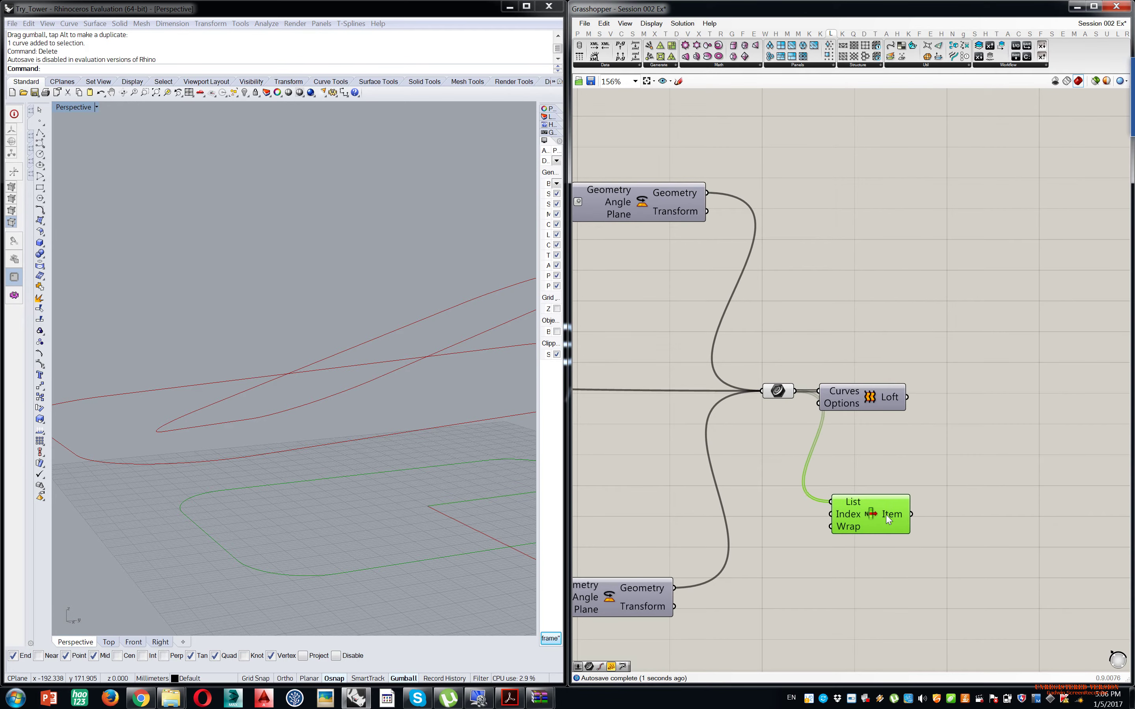
pyautogui.scroll(3, 888, 517)
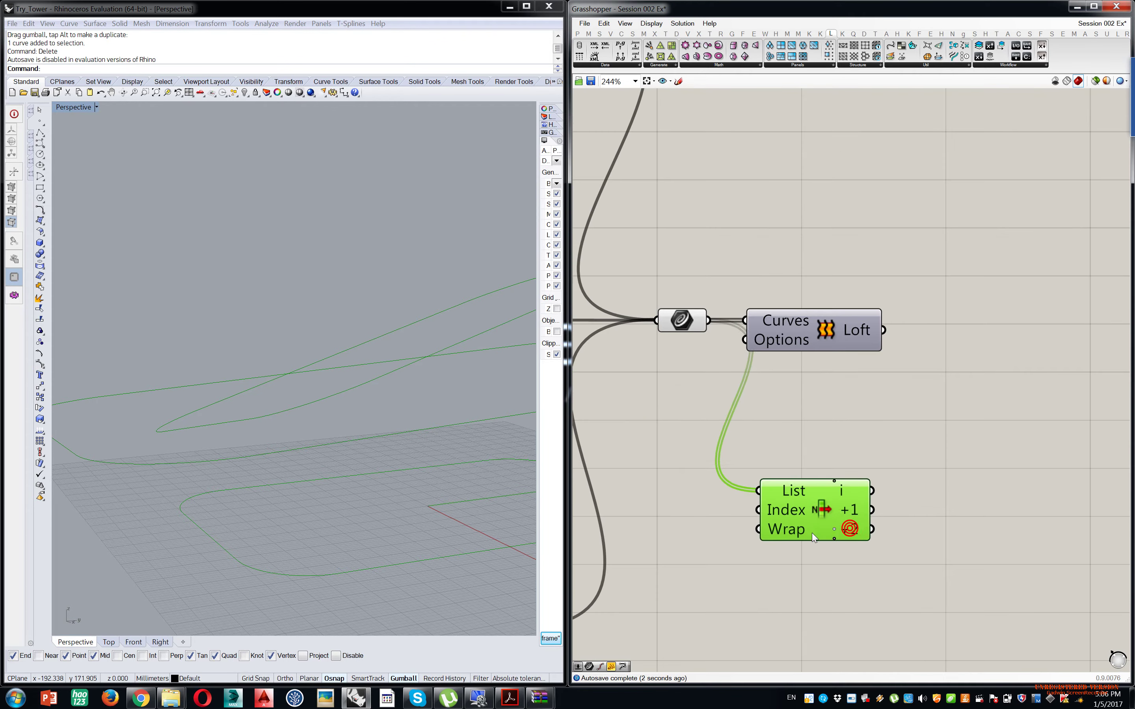
# - Add three Divide Curve components and connect the List Item outputs i, +1 and +2 to their Curve inputs
pyautogui.doubleClick(1008, 467)
pyautogui.write('divi')
pyautogui.click(996, 447)
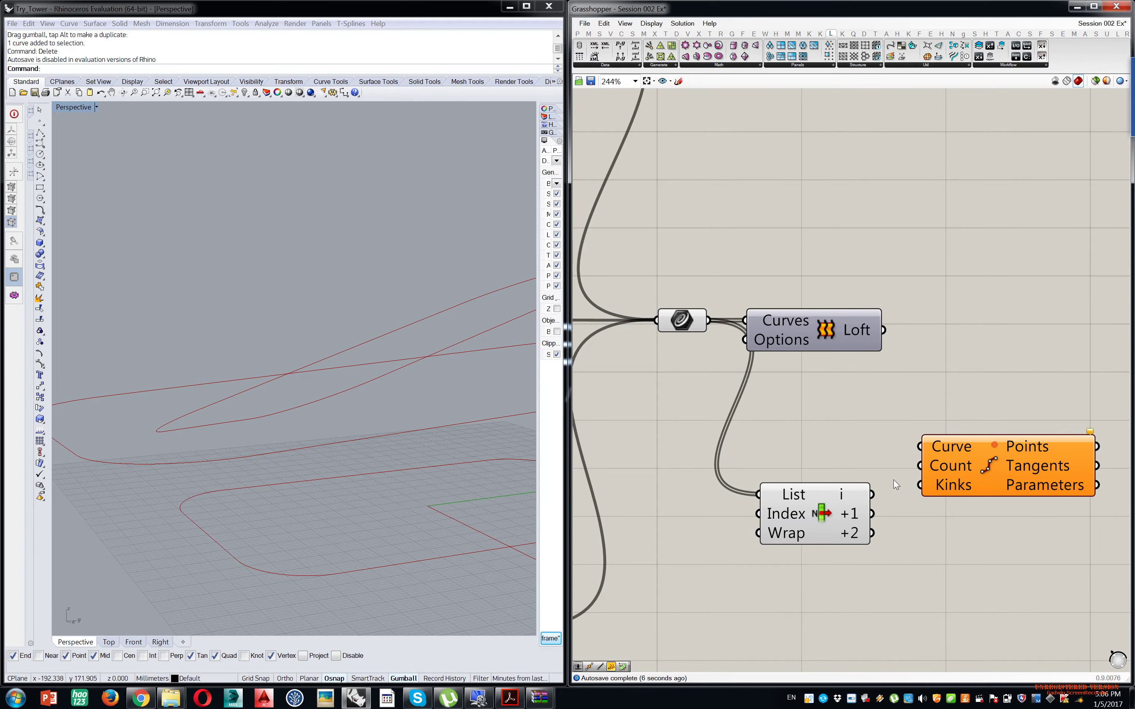
pyautogui.scroll(-4, 926, 457)
pyautogui.moveTo(914, 446); pyautogui.dragTo(922, 498)
pyautogui.scroll(2, 965, 457)
pyautogui.moveTo(943, 503); pyautogui.dragTo(953, 556)
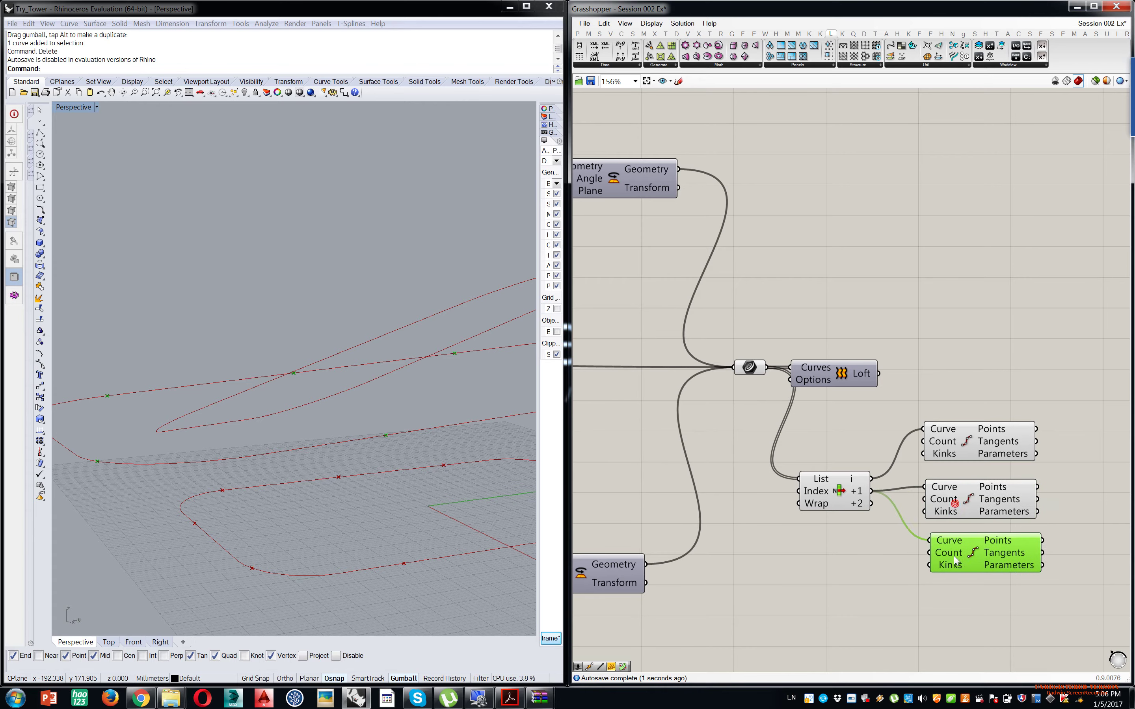
pyautogui.scroll(2, 851, 497)
pyautogui.moveTo(882, 511); pyautogui.dragTo(974, 572)
# - Add a number slider with value 40 and connect it to the Count input of all three Divide Curve components
pyautogui.moveTo(903, 570); pyautogui.dragTo(912, 511, button='right')
pyautogui.doubleClick(782, 542)
pyautogui.write('40')
pyautogui.press('Return')
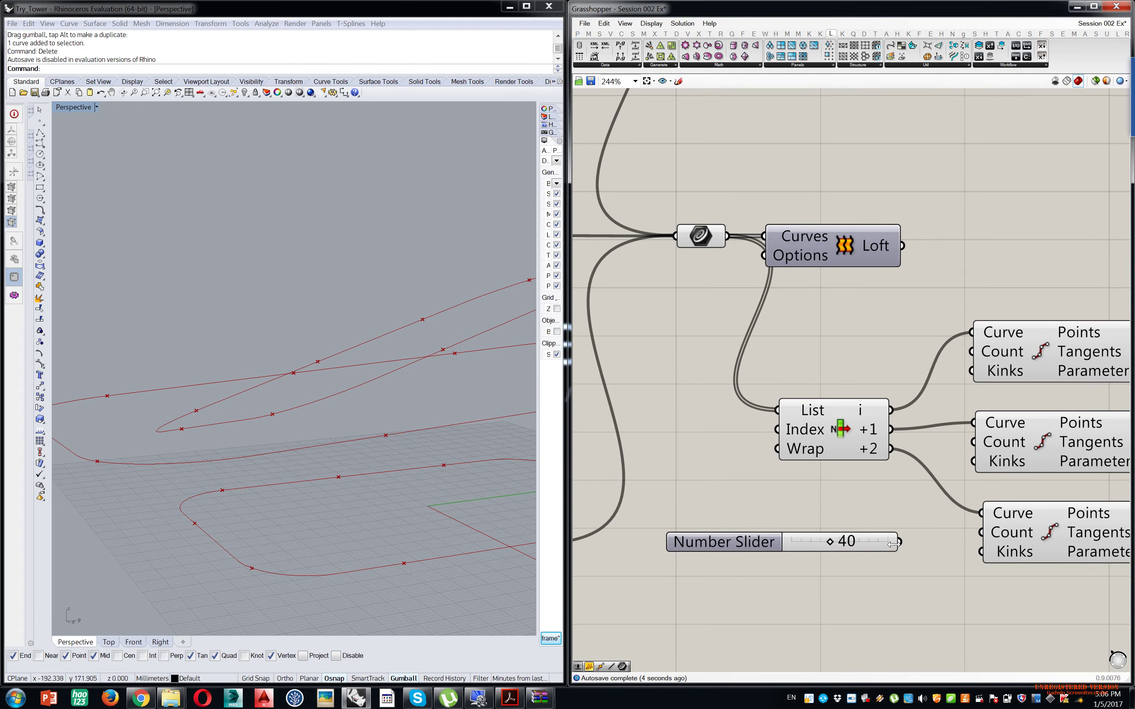
pyautogui.moveTo(900, 546); pyautogui.dragTo(981, 536)
pyautogui.moveTo(940, 455); pyautogui.dragTo(974, 442)
pyautogui.moveTo(899, 541); pyautogui.dragTo(983, 360)
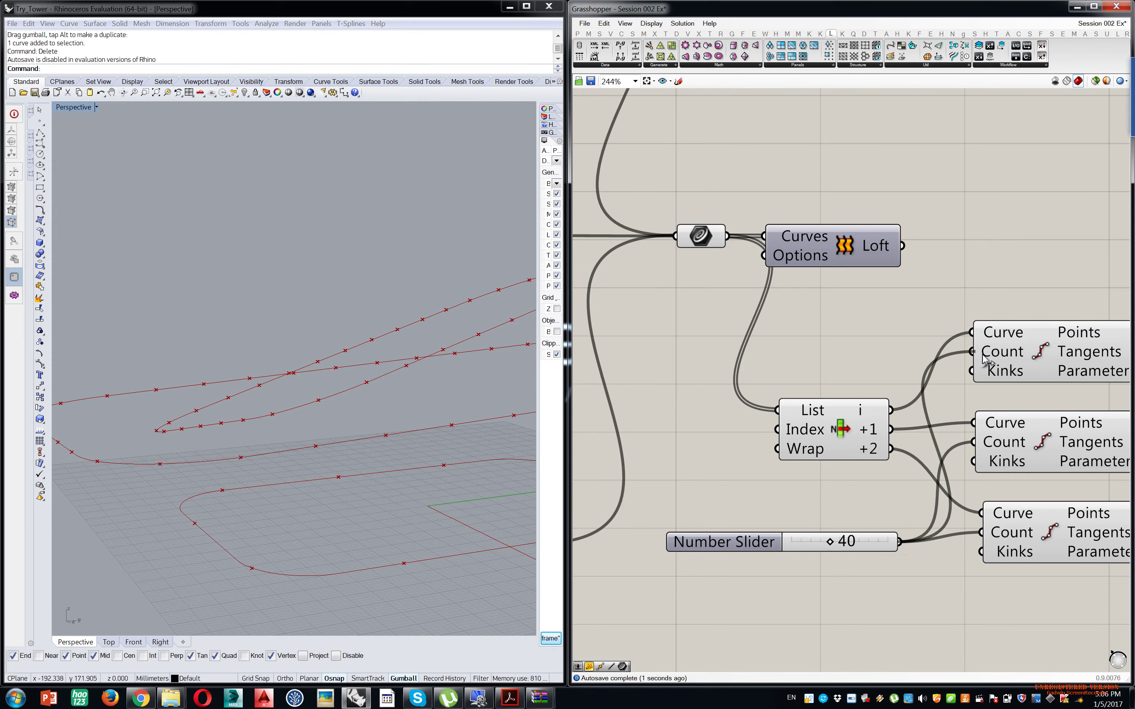
# - Examine how Divide Curve, Shift List, Weave and the chunking components are wired in the finished tower definition
pyautogui.moveTo(273, 407); pyautogui.dragTo(422, 445, button='right')
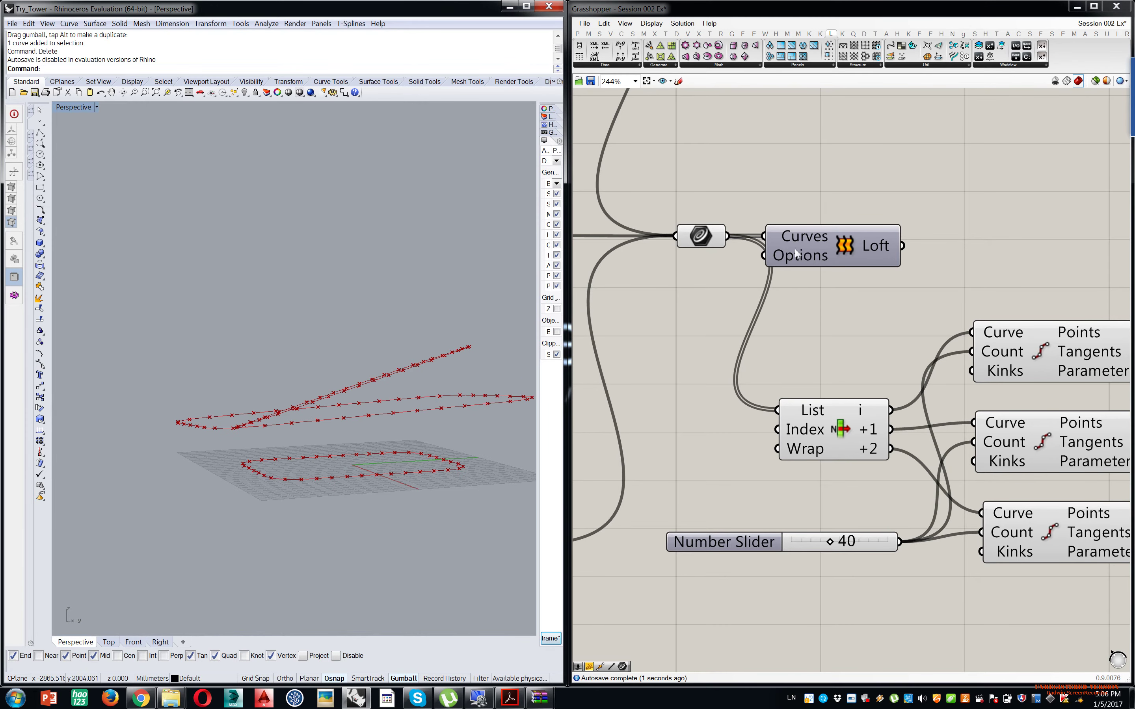
pyautogui.moveTo(956, 293); pyautogui.dragTo(884, 387, button='right')
pyautogui.scroll(-10, 911, 228)
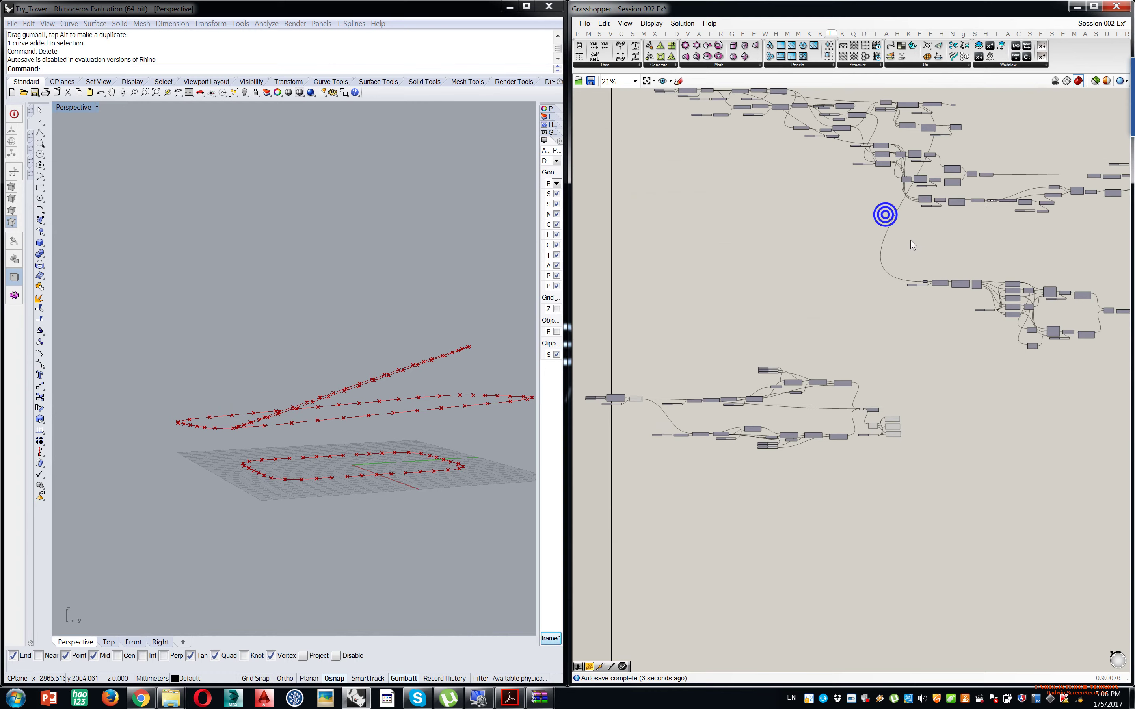
pyautogui.scroll(6, 917, 228)
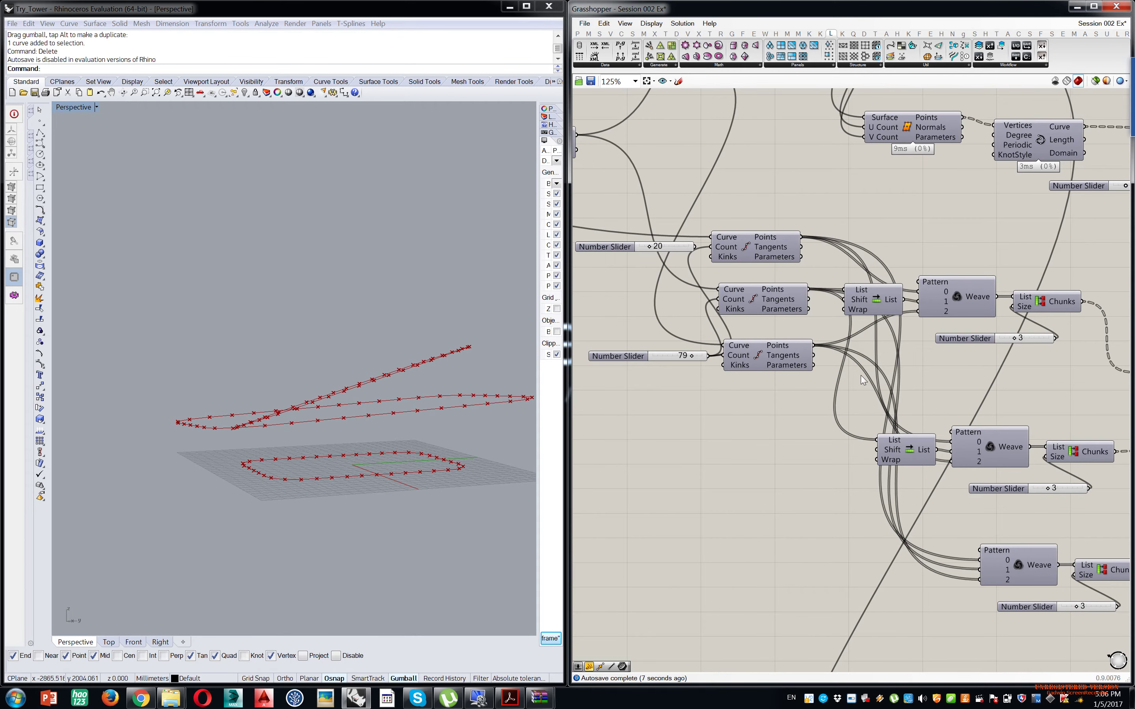
pyautogui.scroll(-2, 861, 375)
pyautogui.moveTo(780, 402); pyautogui.dragTo(777, 401, button='right')
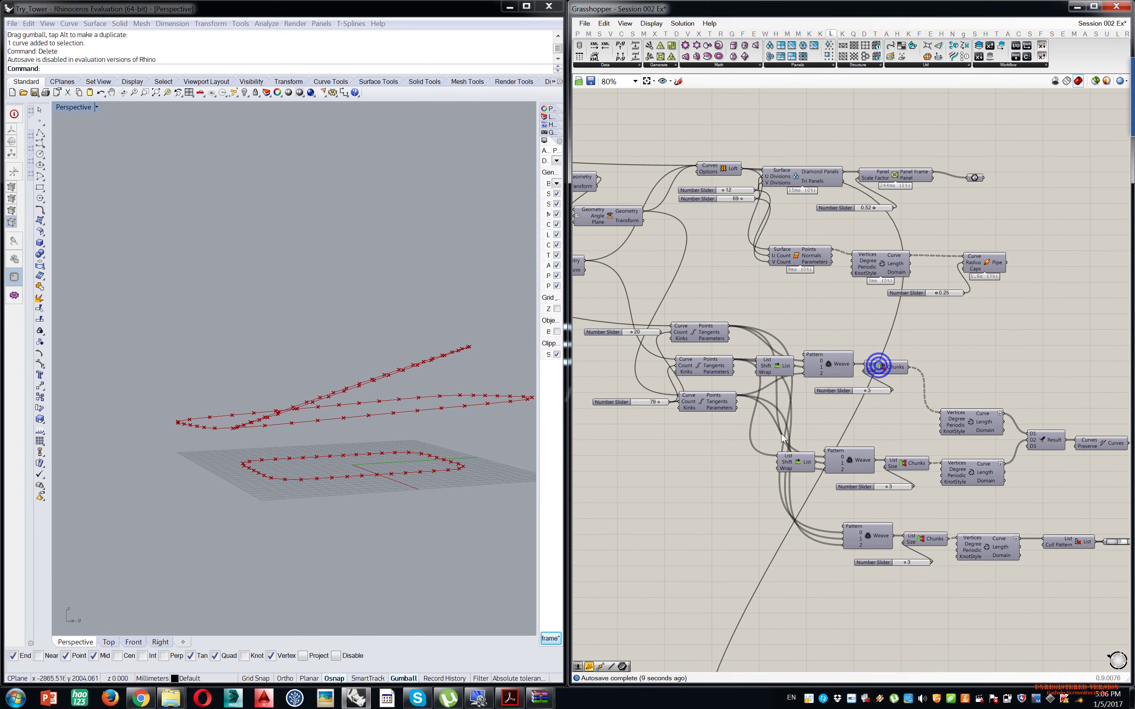
pyautogui.scroll(-3, 834, 486)
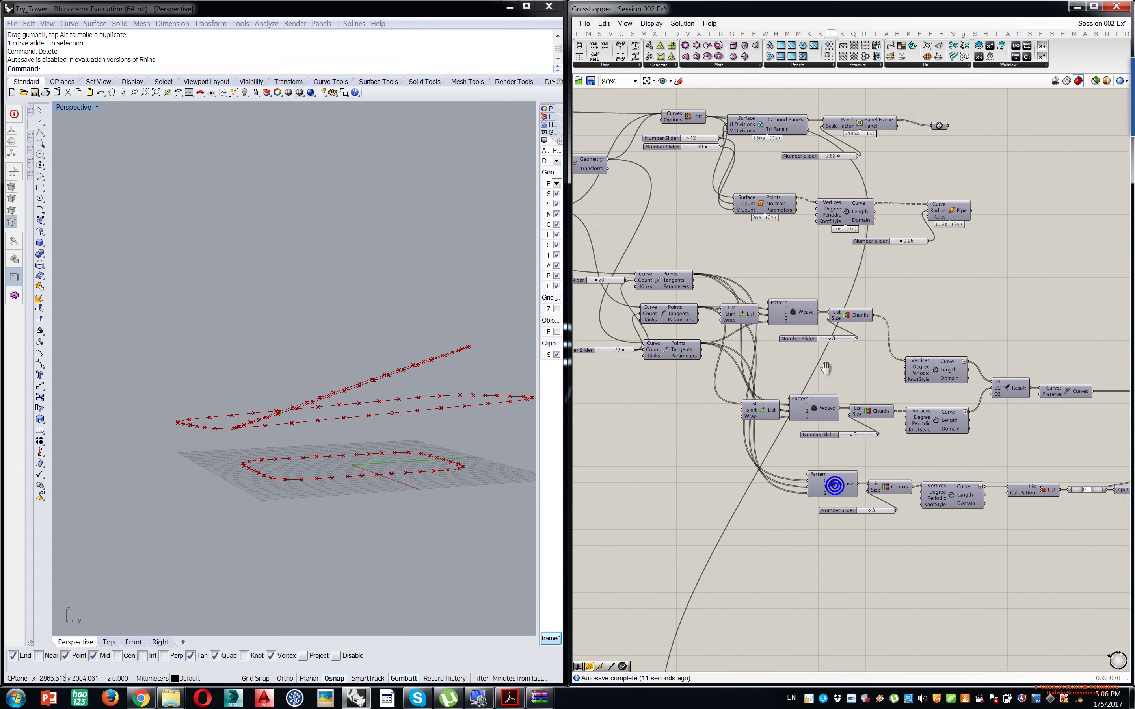
pyautogui.scroll(4, 800, 425)
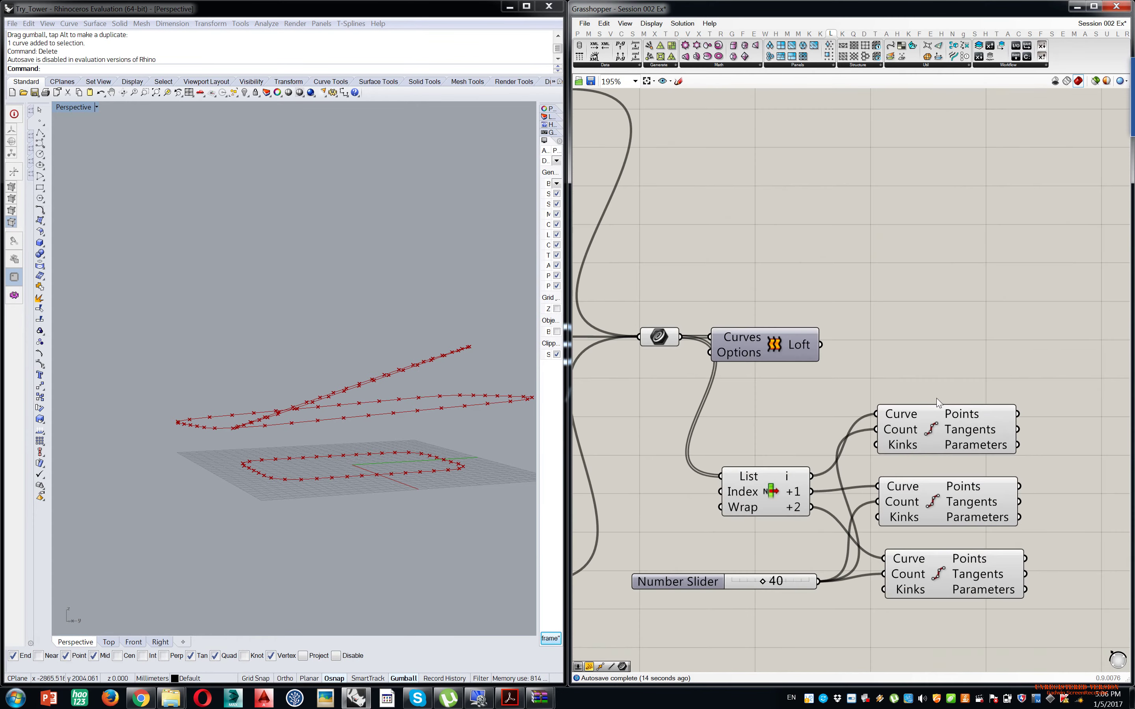
# - Turn off the preview of the Curve parameter, Loft, List Item, the three Divide Curve components and the neighbouring rotate component
pyautogui.scroll(-3, 976, 329)
pyautogui.moveTo(977, 266); pyautogui.dragTo(670, 596)
pyautogui.middleClick(774, 461)
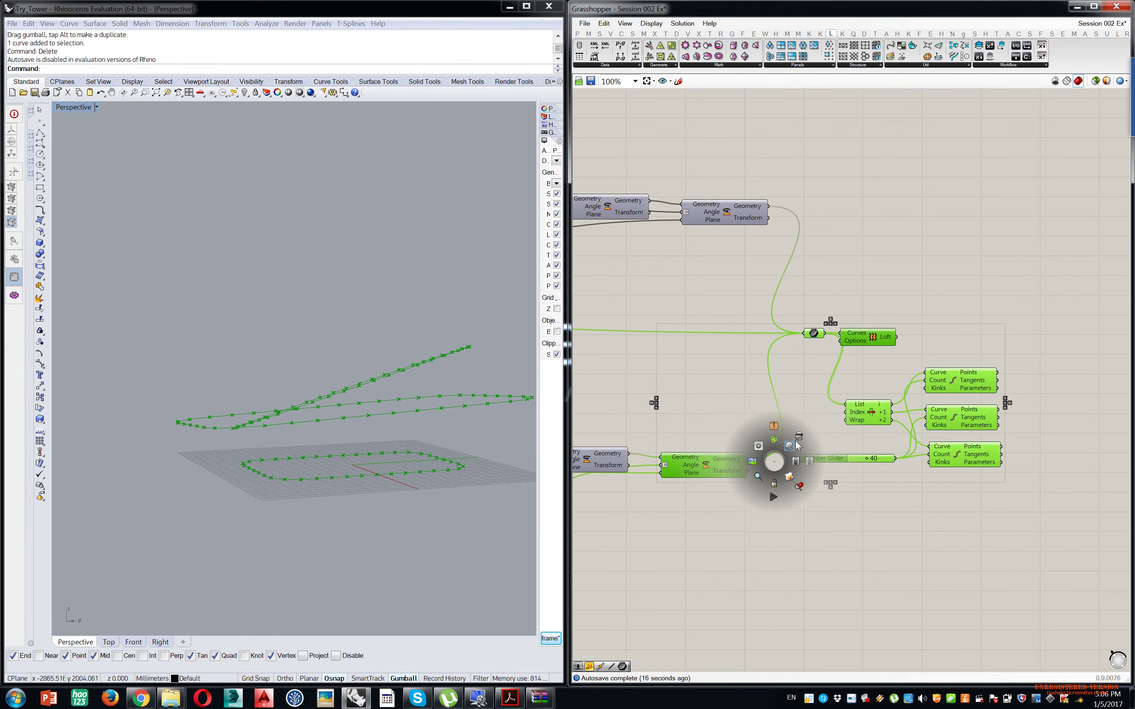
pyautogui.click(799, 434)
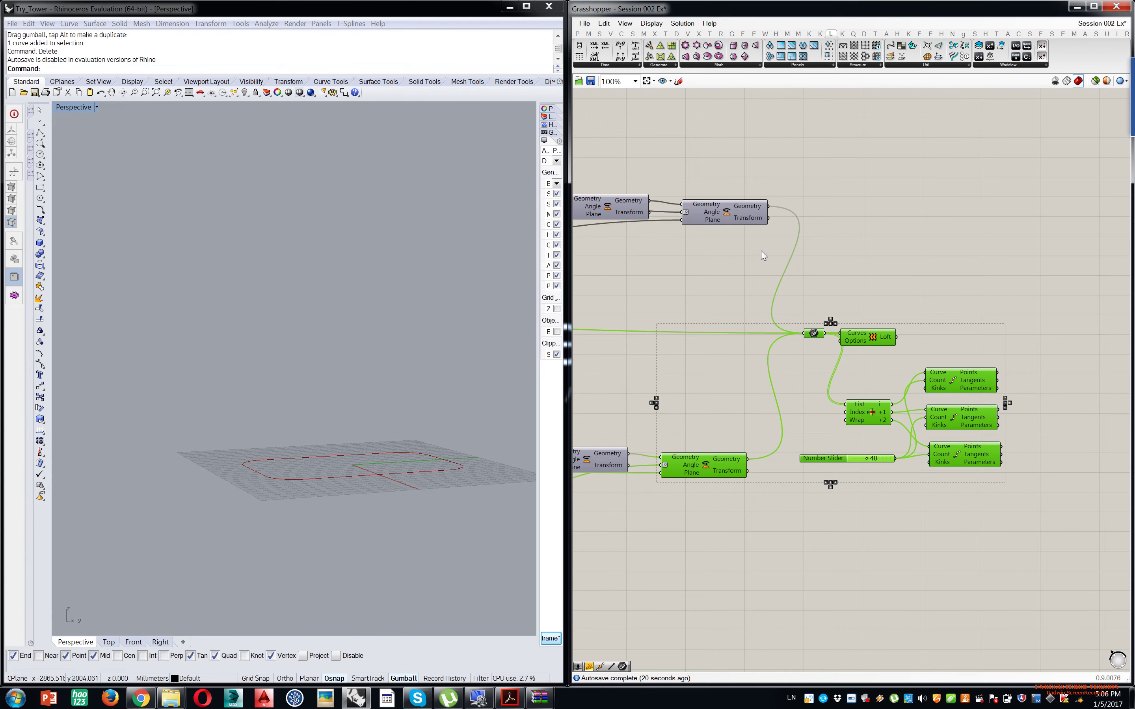
# - Look back along the transform components to find an empty canvas area near the start of the rebuilt definition
pyautogui.scroll(-3, 813, 426)
pyautogui.moveTo(814, 426); pyautogui.dragTo(925, 328, button='right')
pyautogui.scroll(-1, 846, 343)
pyautogui.moveTo(840, 375); pyautogui.dragTo(950, 360, button='right')
pyautogui.scroll(2, 749, 411)
pyautogui.moveTo(734, 421); pyautogui.dragTo(836, 353, button='right')
pyautogui.moveTo(737, 323)
pyautogui.mouseDown(button='right')
pyautogui.moveTo(853, 320)
pyautogui.moveTo(742, 315)
pyautogui.mouseUp(button='right')
pyautogui.scroll(-3, 843, 321)
pyautogui.moveTo(880, 323); pyautogui.dragTo(724, 346, button='right')
pyautogui.scroll(3, 957, 263)
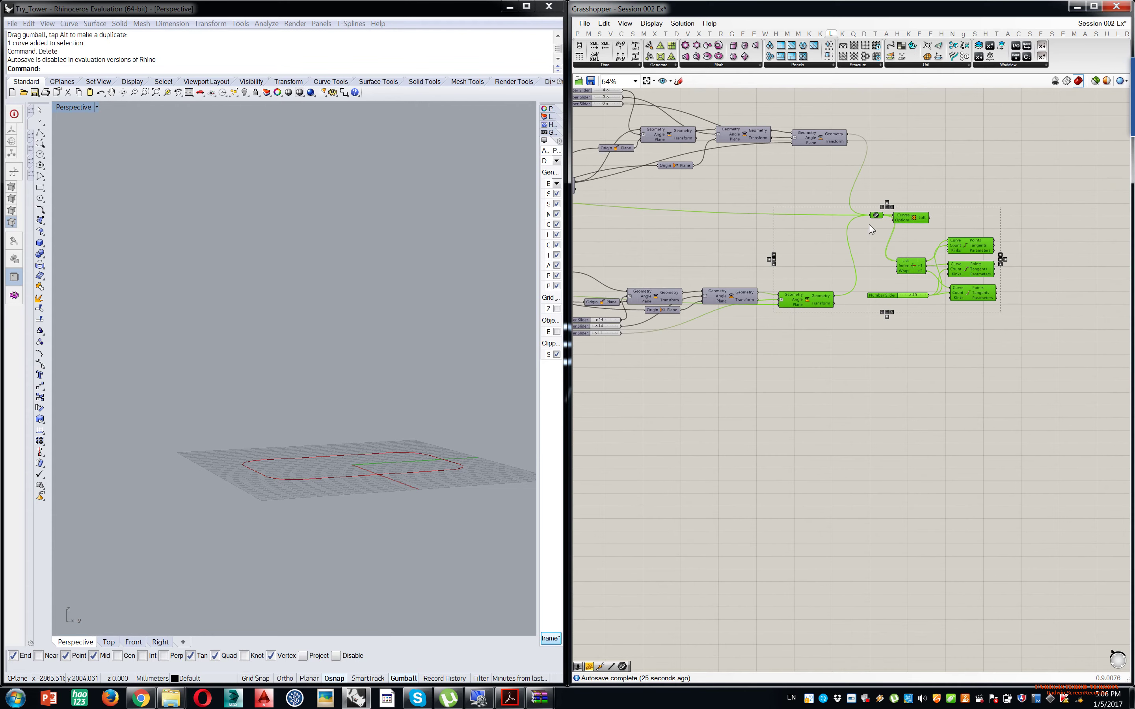
pyautogui.moveTo(744, 355); pyautogui.dragTo(919, 337, button='right')
pyautogui.scroll(6, 718, 327)
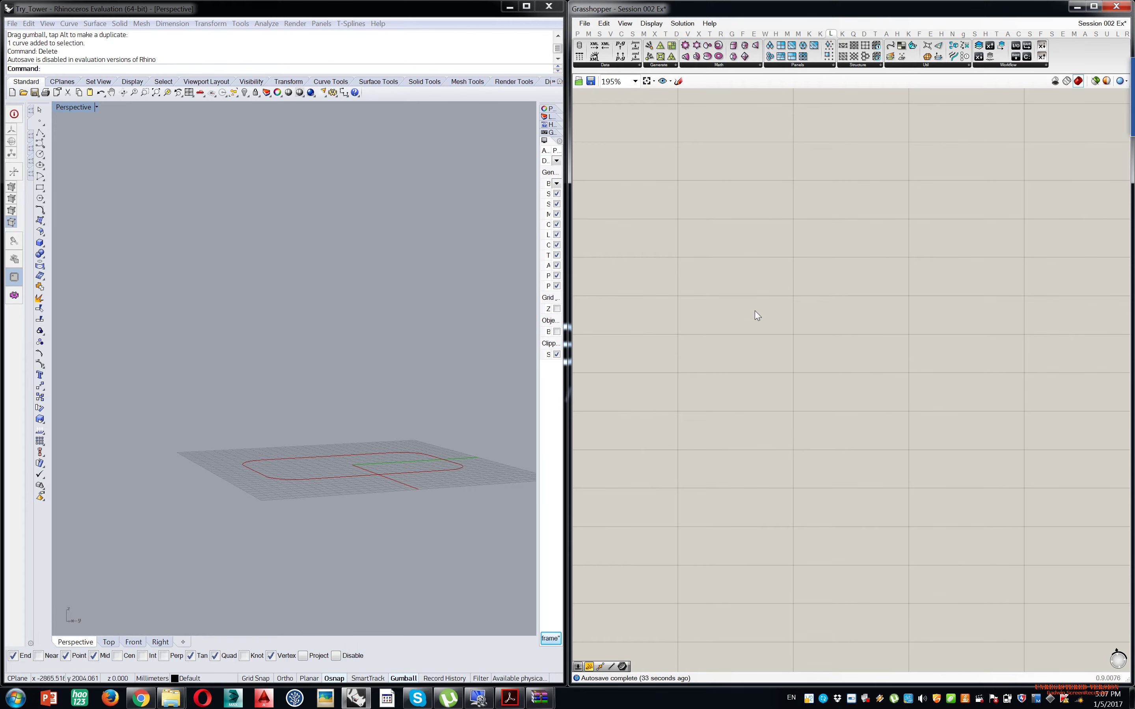
pyautogui.moveTo(715, 305); pyautogui.dragTo(889, 310, button='right')
pyautogui.scroll(-3, 882, 313)
pyautogui.moveTo(846, 323); pyautogui.dragTo(752, 303, button='right')
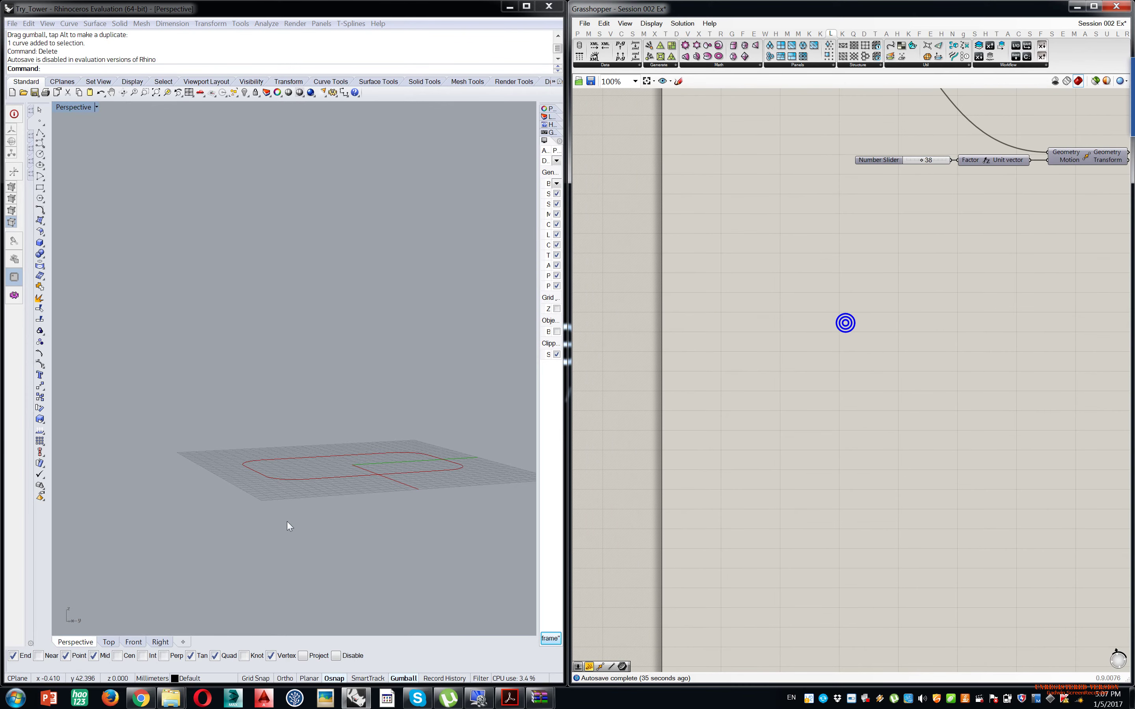
# - Draw a straight line in the Rhino perspective view beside the rounded base curve and select it
pyautogui.moveTo(366, 496); pyautogui.dragTo(294, 539, button='right')
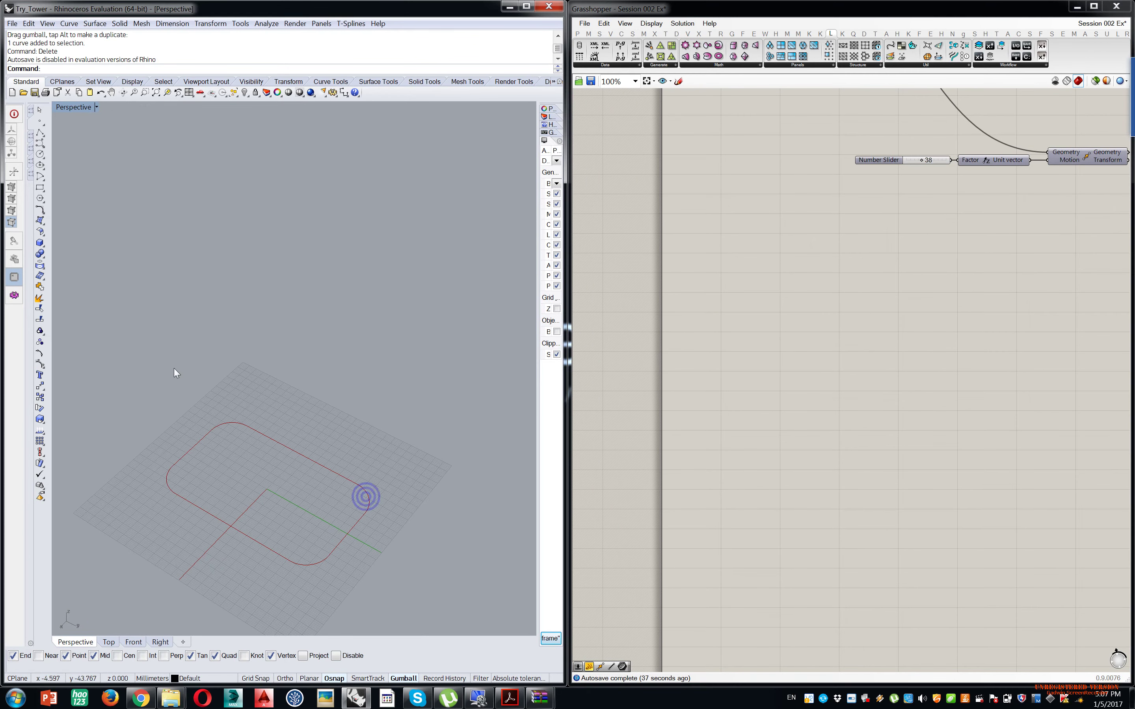
pyautogui.click(44, 123)
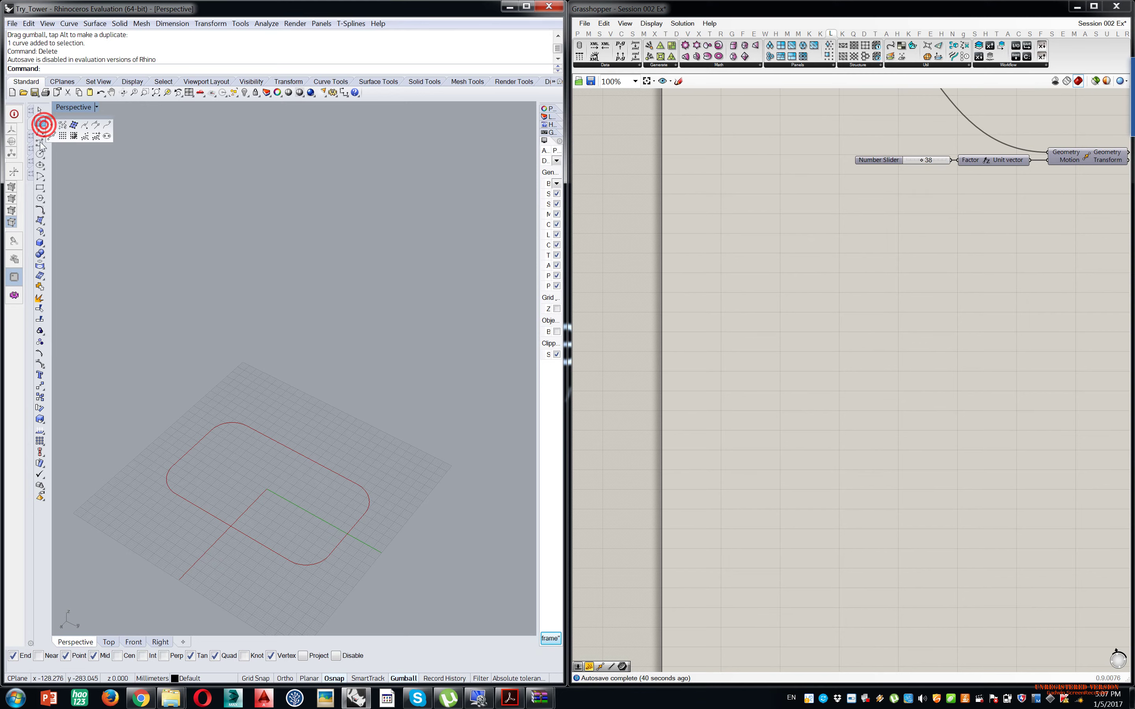
pyautogui.click(42, 140)
pyautogui.click(43, 135)
pyautogui.click(54, 136)
pyautogui.scroll(3, 377, 433)
pyautogui.click(377, 434)
pyautogui.click(166, 331)
pyautogui.moveTo(301, 323); pyautogui.dragTo(241, 442)
pyautogui.moveTo(328, 459); pyautogui.dragTo(383, 420, button='right')
# - Add a Curve parameter on the empty Grasshopper canvas and assign the drawn line to it
pyautogui.moveTo(815, 286); pyautogui.dragTo(790, 335, button='right')
pyautogui.click(751, 330)
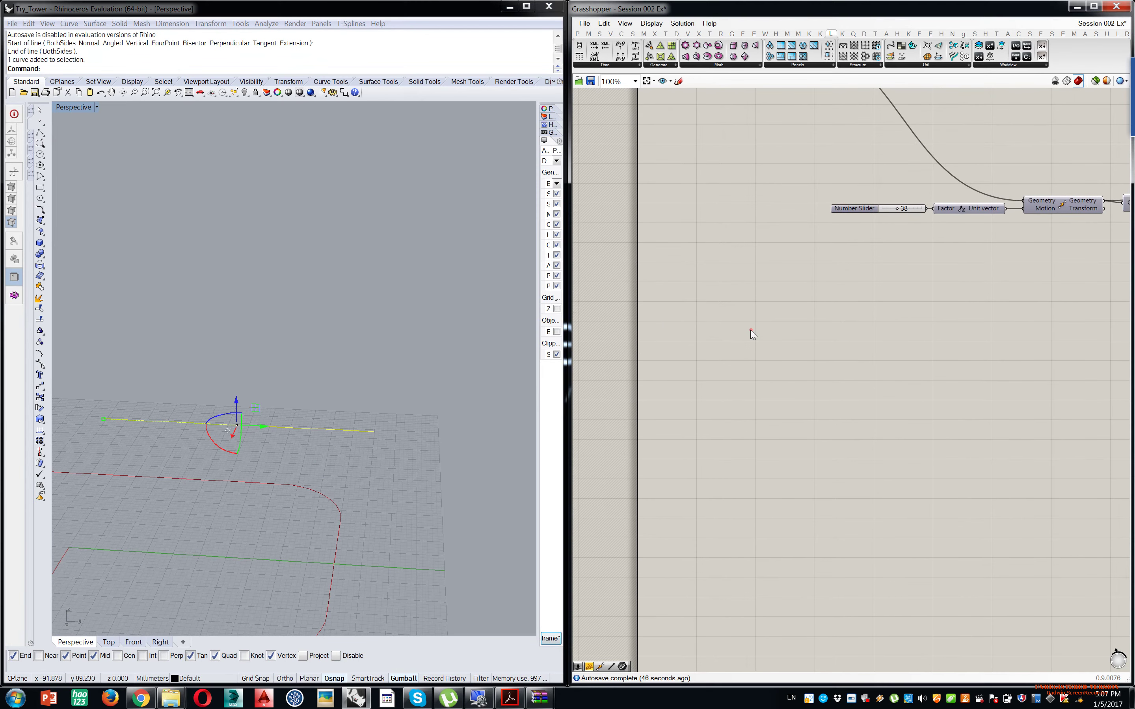
pyautogui.doubleClick(750, 330)
pyautogui.write('cur')
pyautogui.click(725, 316)
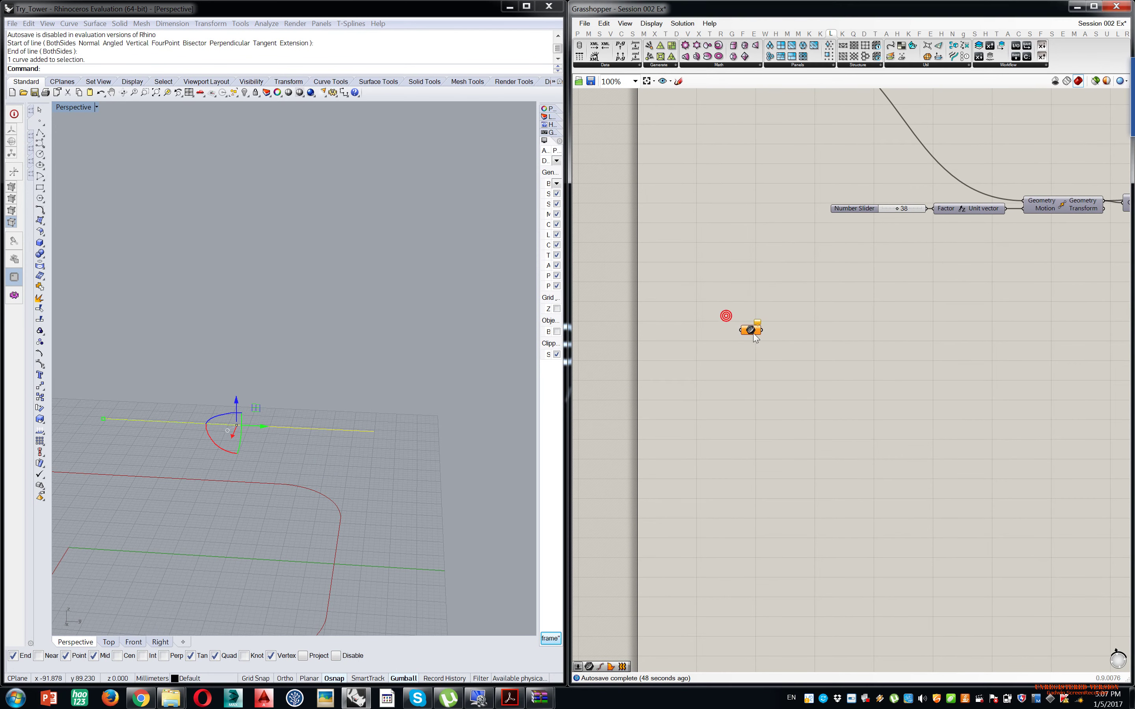
pyautogui.rightClick(751, 334)
pyautogui.click(788, 471)
# - Add a Move component and connect the Curve parameter to its Geometry input
pyautogui.scroll(5, 814, 331)
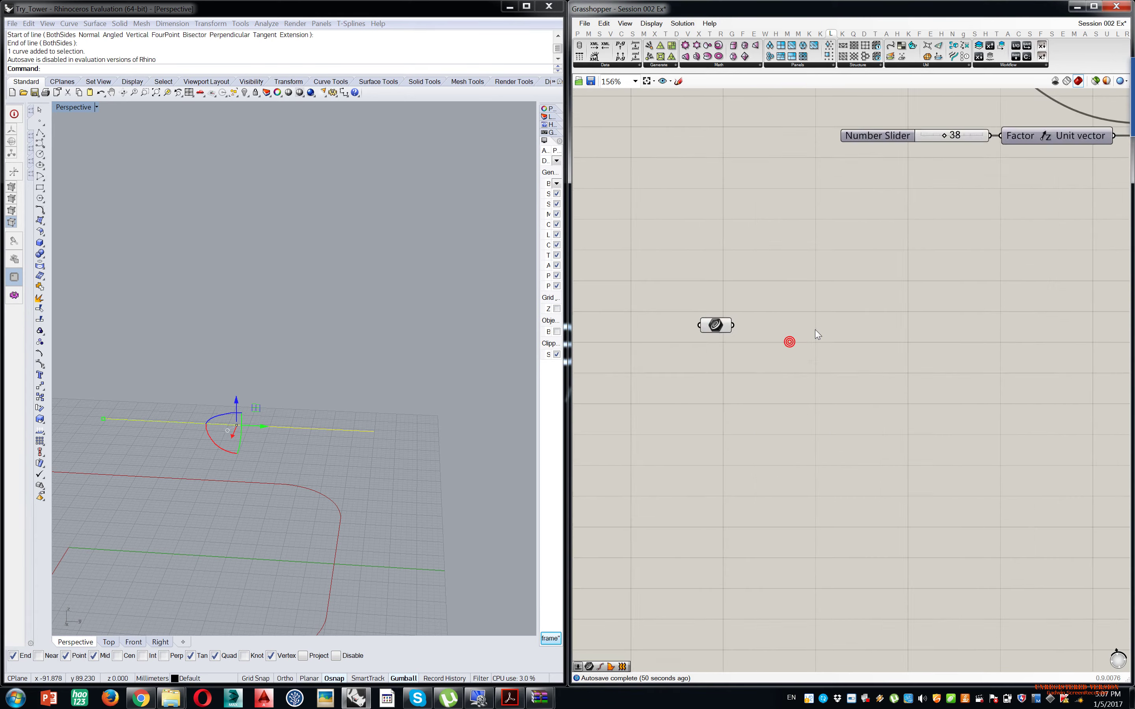
pyautogui.doubleClick(816, 329)
pyautogui.write('move')
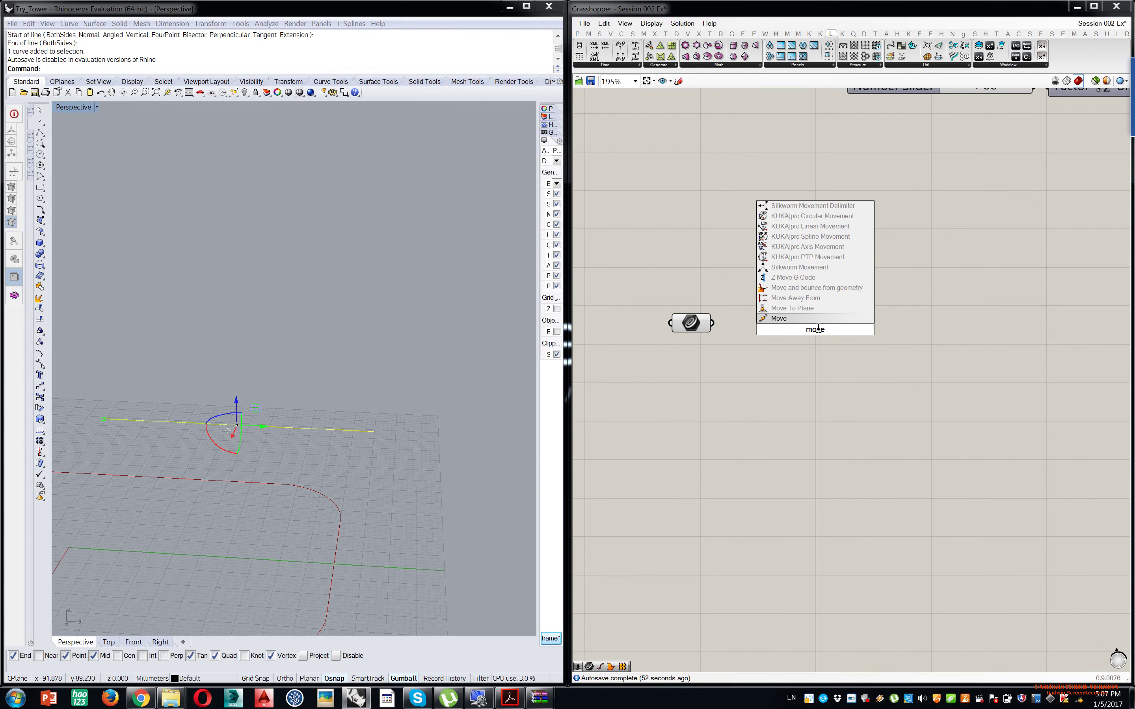
pyautogui.click(795, 318)
pyautogui.moveTo(712, 322); pyautogui.dragTo(812, 335)
pyautogui.doubleClick(698, 406)
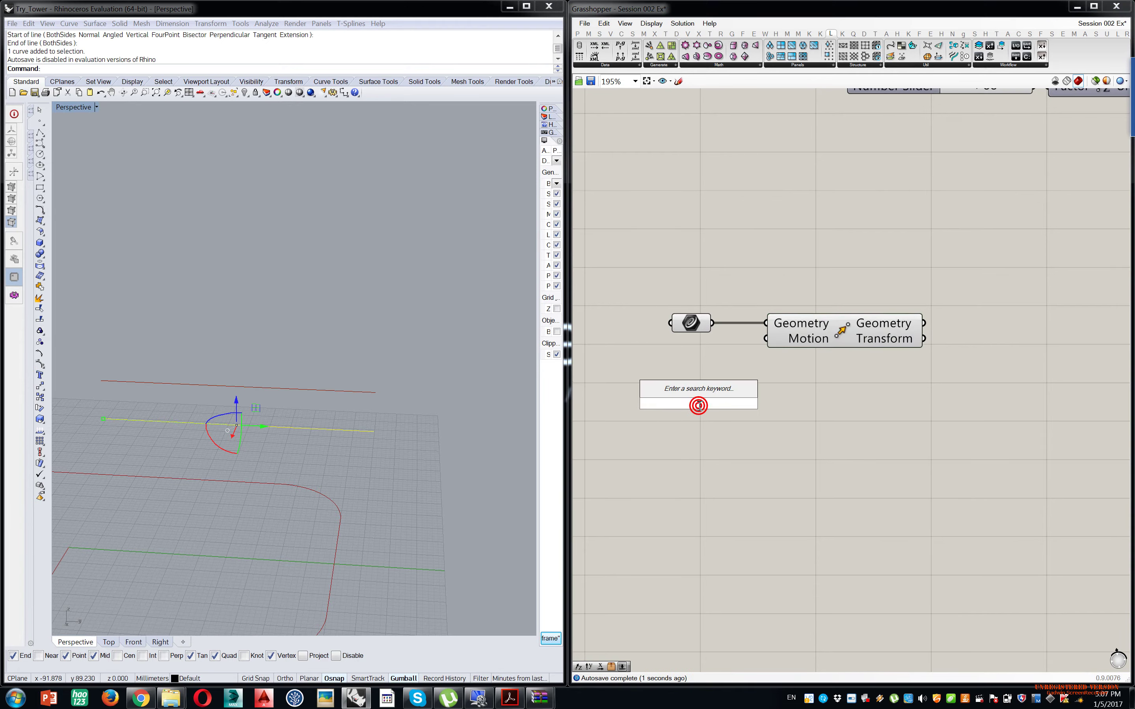
pyautogui.write('z')
pyautogui.press('Return')
pyautogui.click(688, 456)
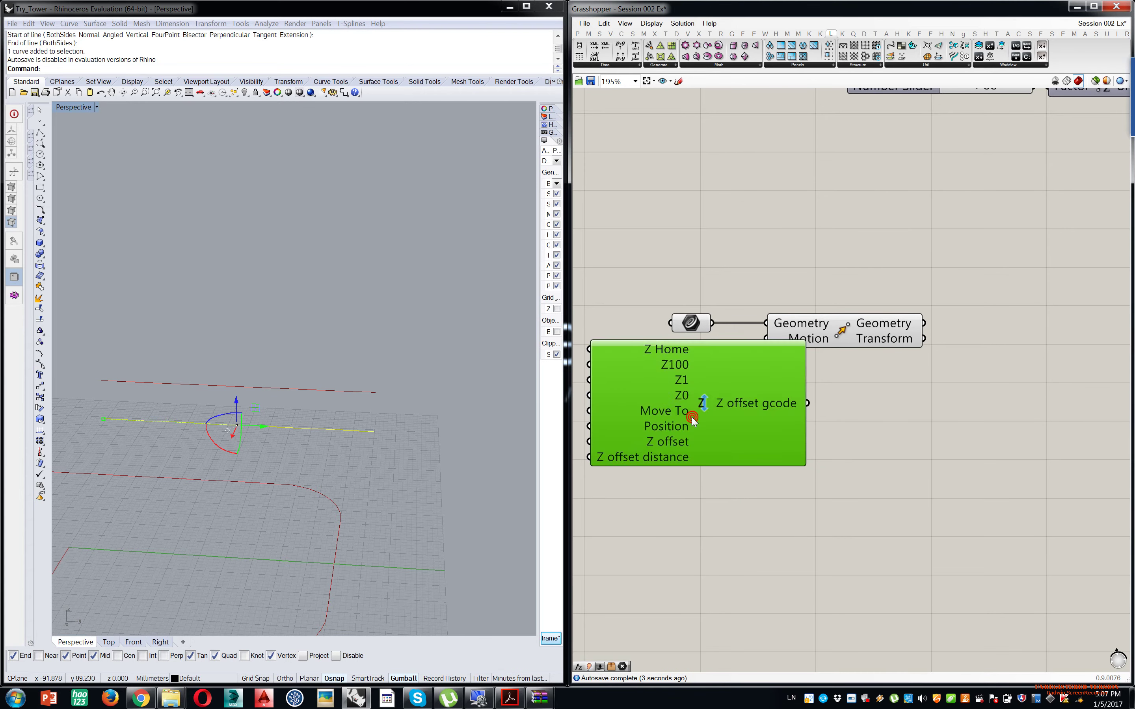
pyautogui.press('Delete')
# - Add a Unit Z vector driven by a number slider of 30 and connect it to the Move's Motion input
pyautogui.doubleClick(696, 422)
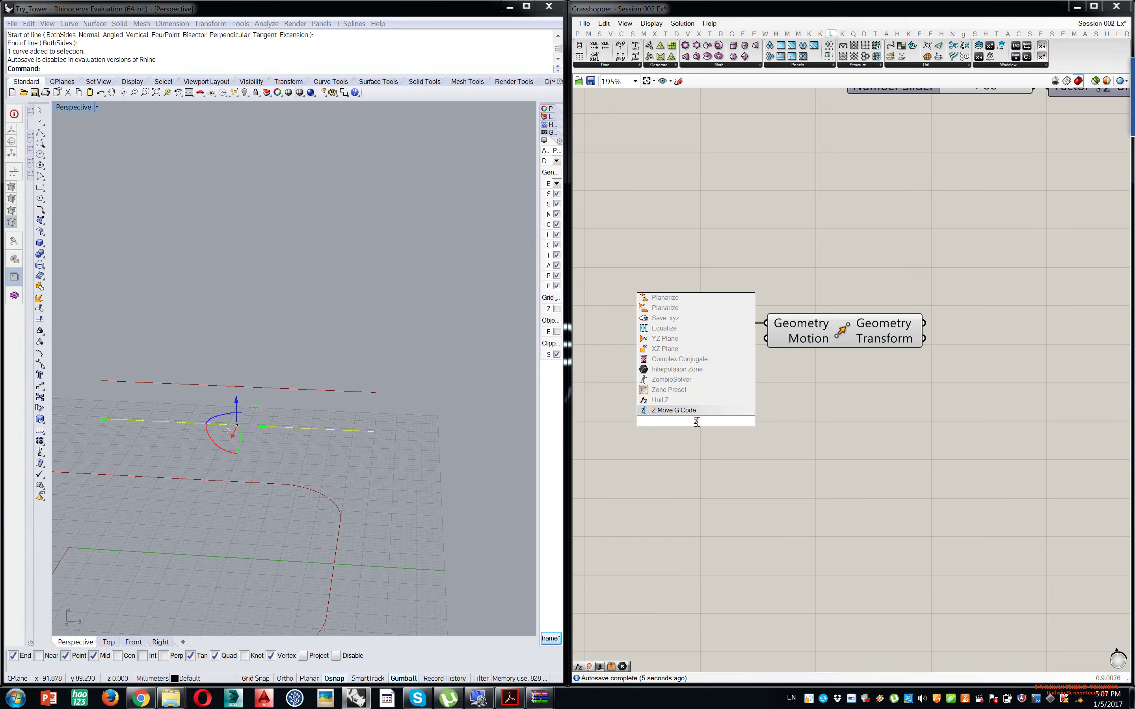
pyautogui.press('Up')
pyautogui.press('Return')
pyautogui.moveTo(695, 424); pyautogui.dragTo(905, 431, button='right')
pyautogui.doubleClick(680, 424)
pyautogui.write('3')
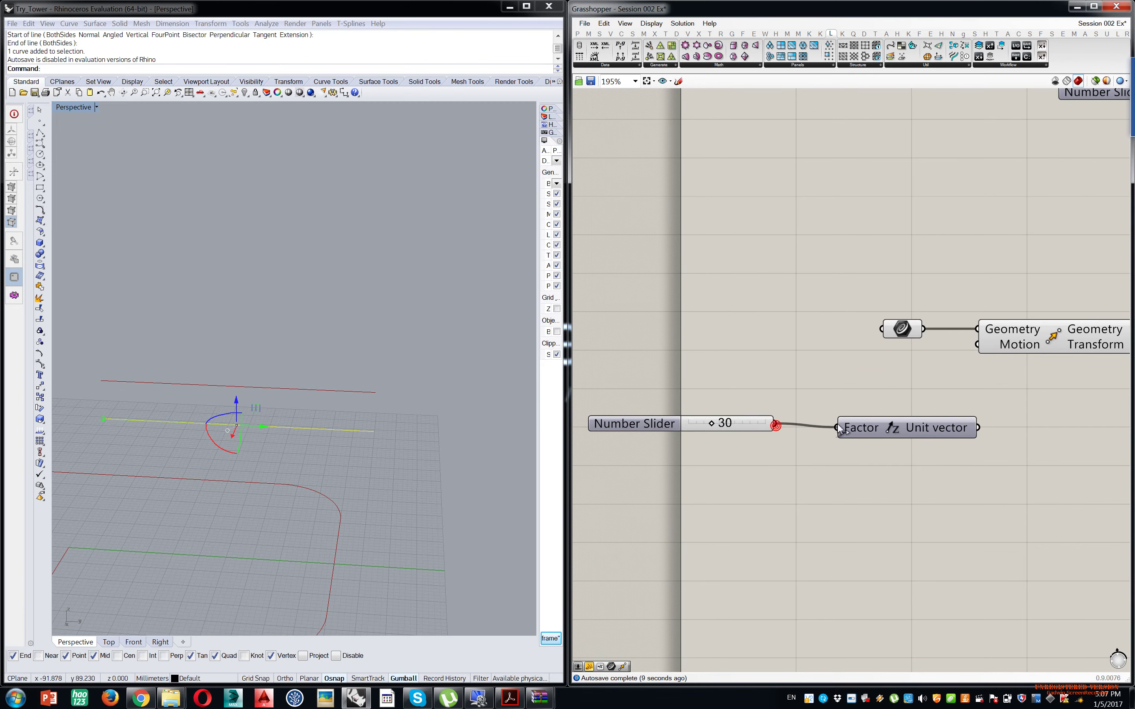
pyautogui.moveTo(980, 363); pyautogui.dragTo(989, 345)
pyautogui.click(1053, 346)
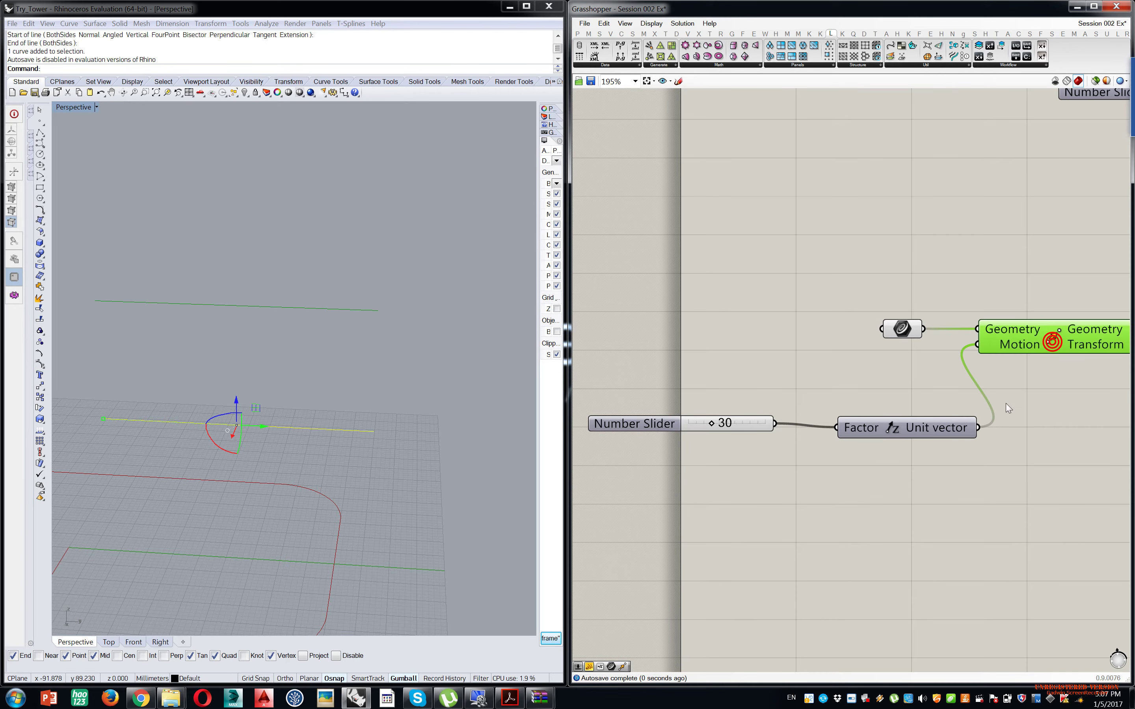
# - Add two Divide Curve components, feeding one from the Curve parameter and the other from the moved geometry
pyautogui.scroll(-3, 1005, 403)
pyautogui.doubleClick(973, 341)
pyautogui.write('divi')
pyautogui.press('Up')
pyautogui.press('Return')
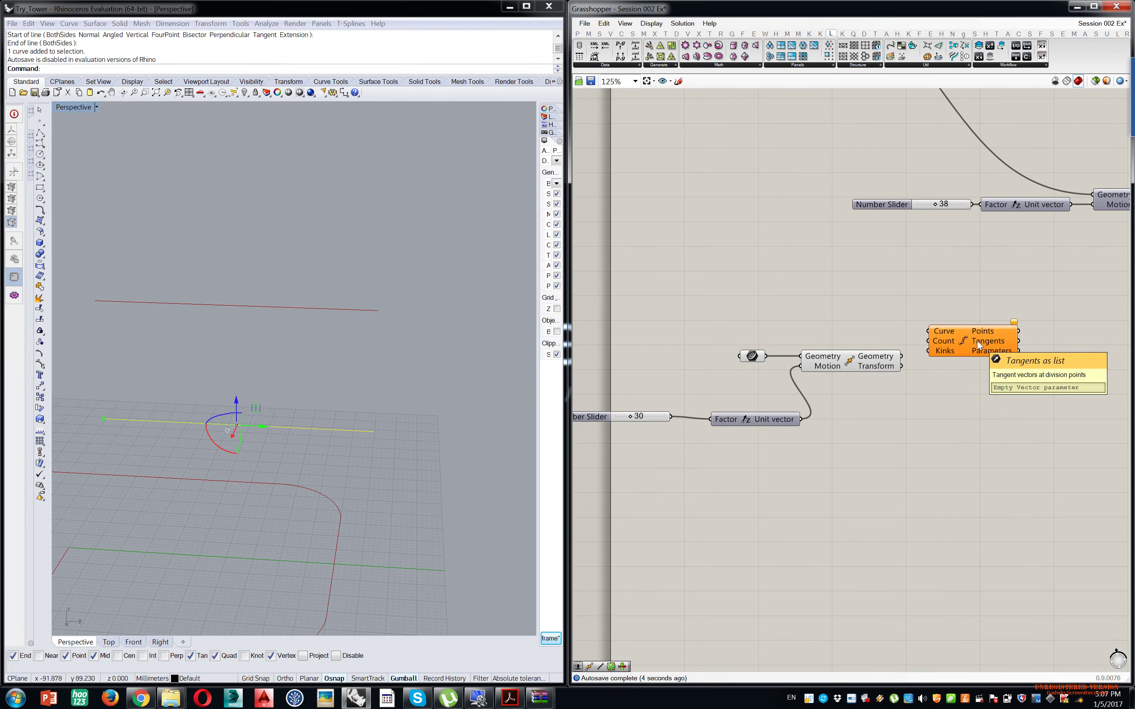
pyautogui.moveTo(875, 328); pyautogui.dragTo(965, 389)
pyautogui.scroll(3, 907, 357)
pyautogui.scroll(-3, 943, 391)
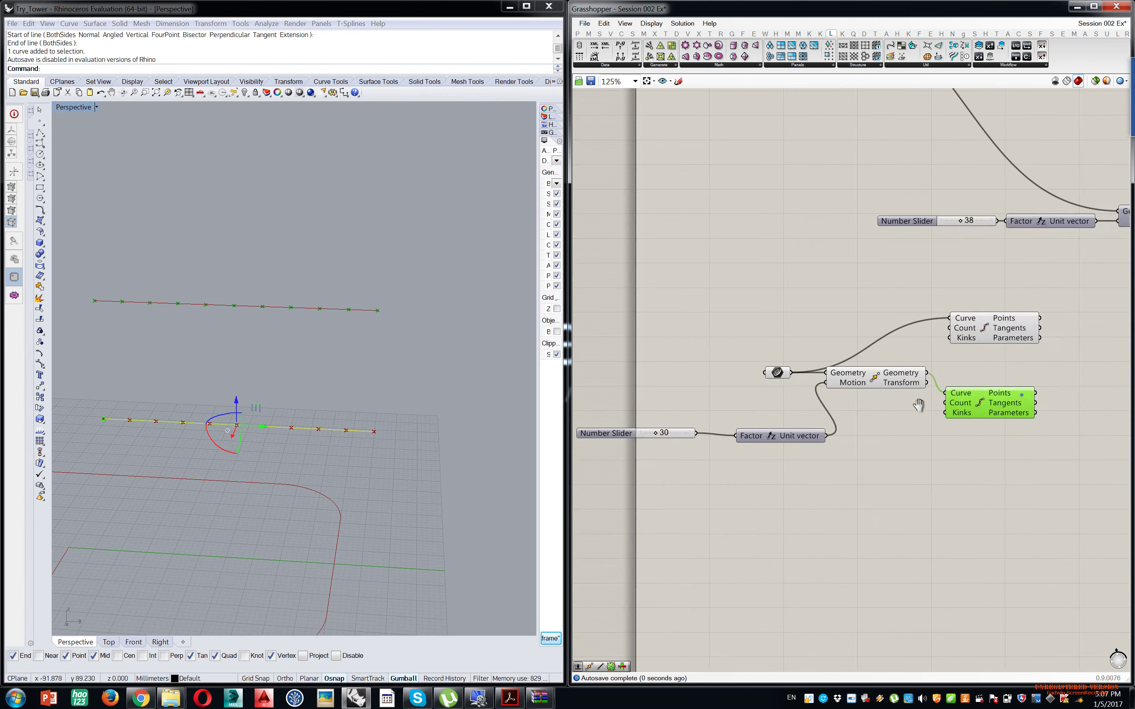
# - Add a Point List component and connect the original line's division points to its Points input
pyautogui.doubleClick(937, 387)
pyautogui.write('point list')
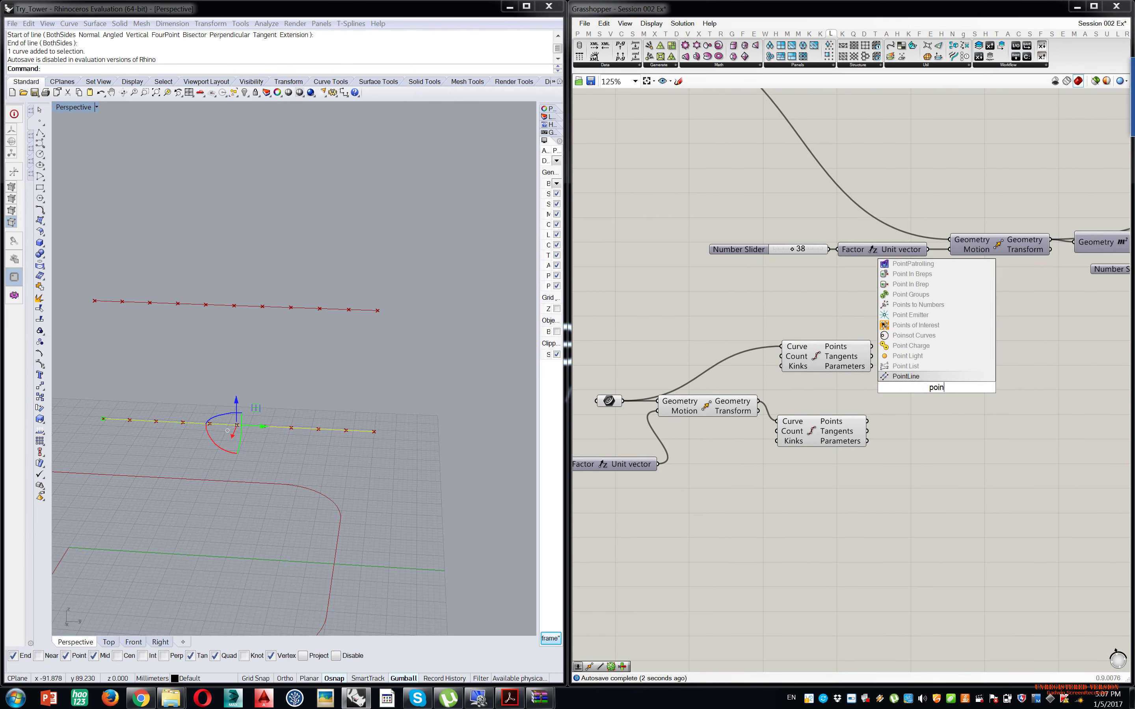
pyautogui.press('Return')
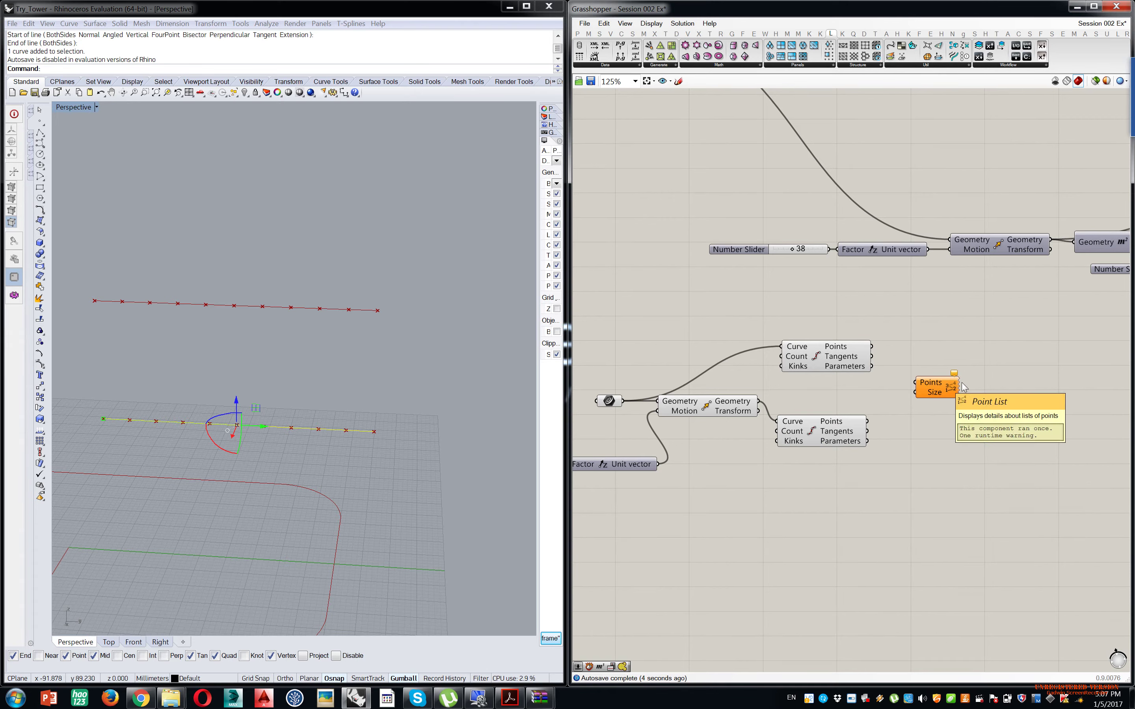
pyautogui.moveTo(825, 389); pyautogui.dragTo(788, 371, button='right')
pyautogui.scroll(5, 788, 369)
pyautogui.moveTo(868, 329); pyautogui.dragTo(1076, 327)
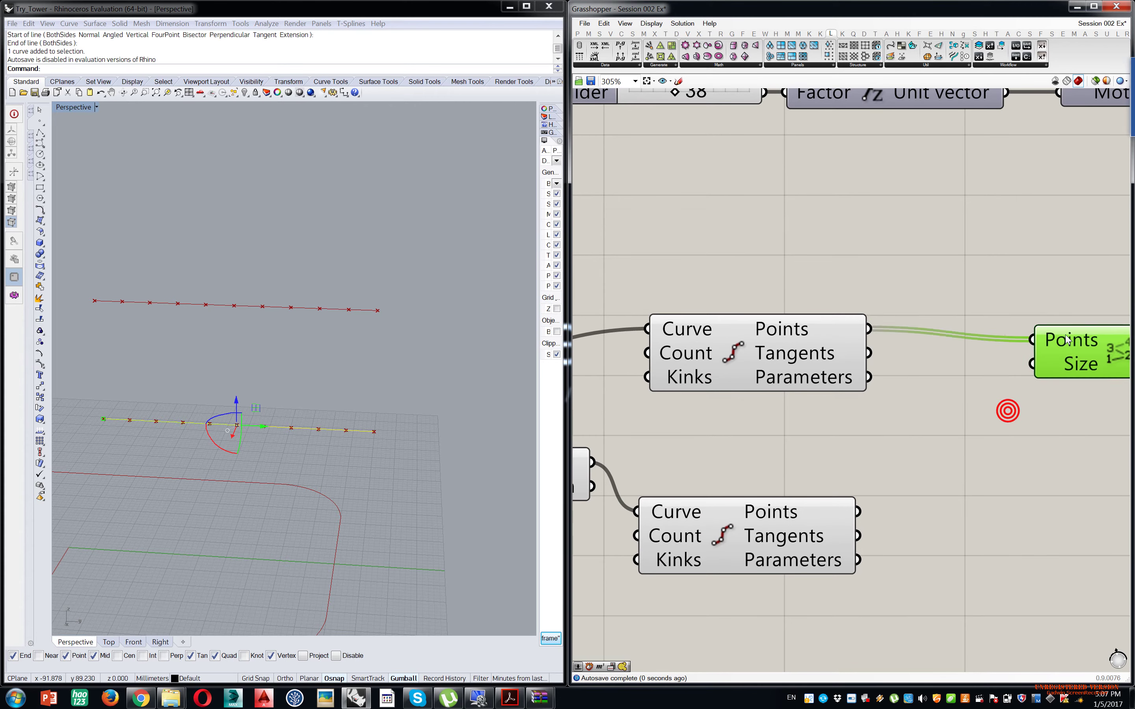
# - Add a number slider of 2.00 for the Point List's Size and deselect the line to view its point numbers
pyautogui.doubleClick(876, 422)
pyautogui.write('2.00')
pyautogui.press('Return')
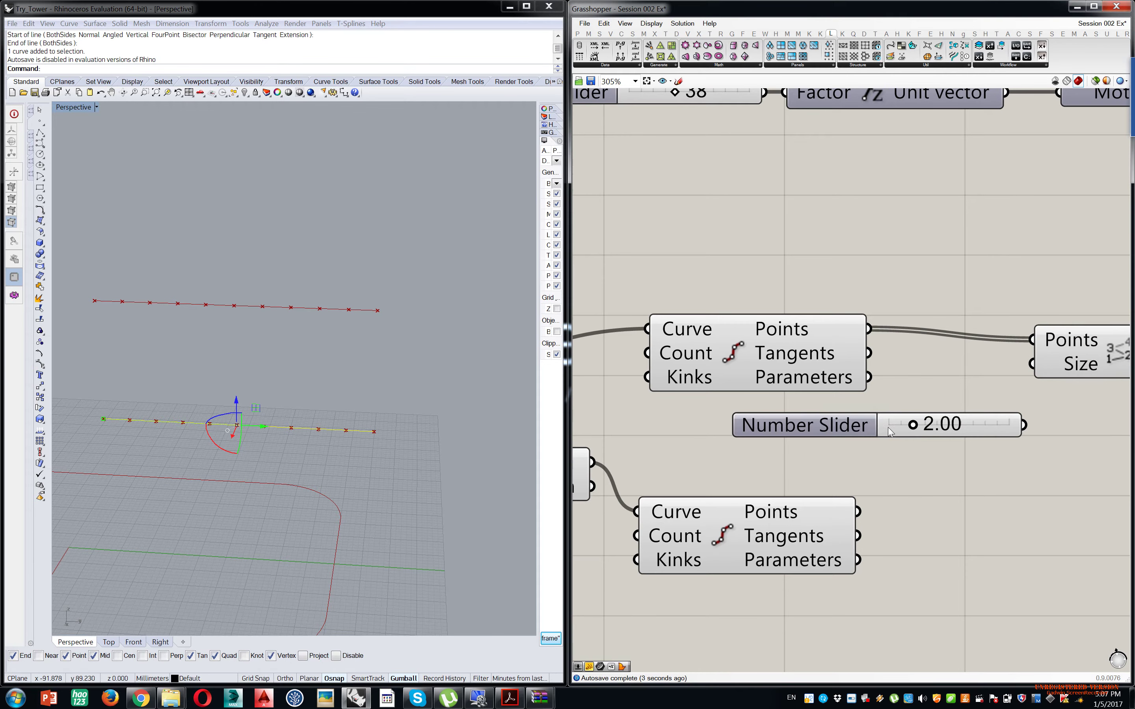
pyautogui.moveTo(1027, 384); pyautogui.dragTo(1031, 364)
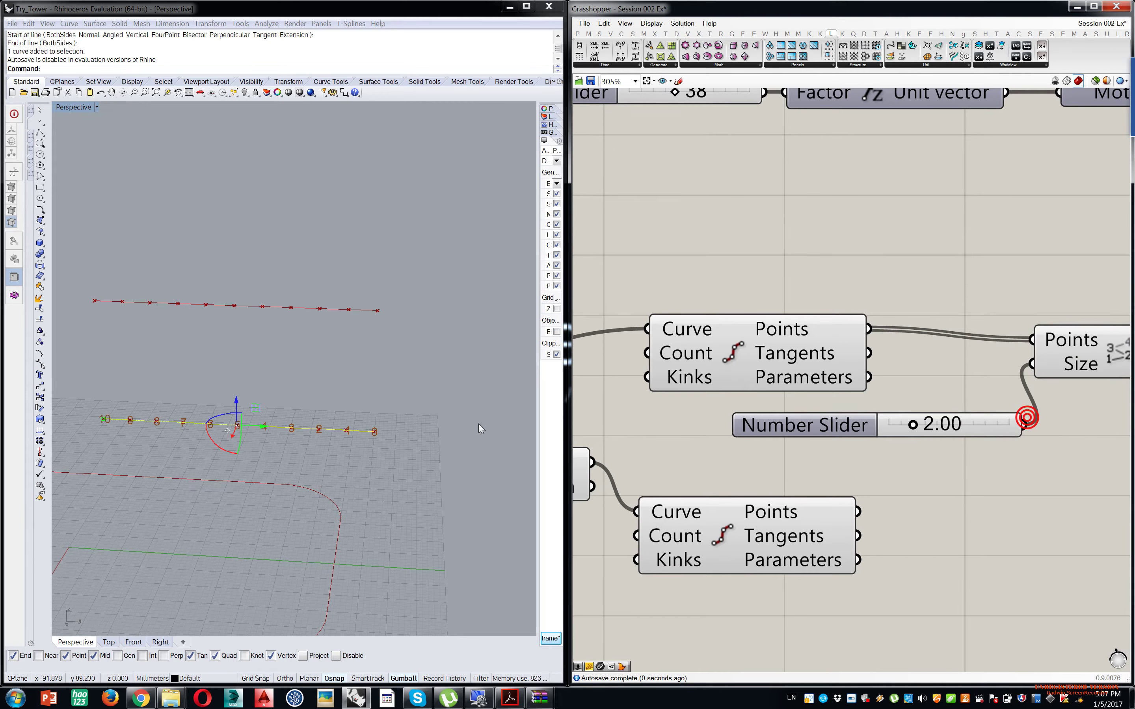
pyautogui.click(369, 394)
pyautogui.scroll(6, 368, 436)
pyautogui.moveTo(287, 441); pyautogui.dragTo(479, 379, button='right')
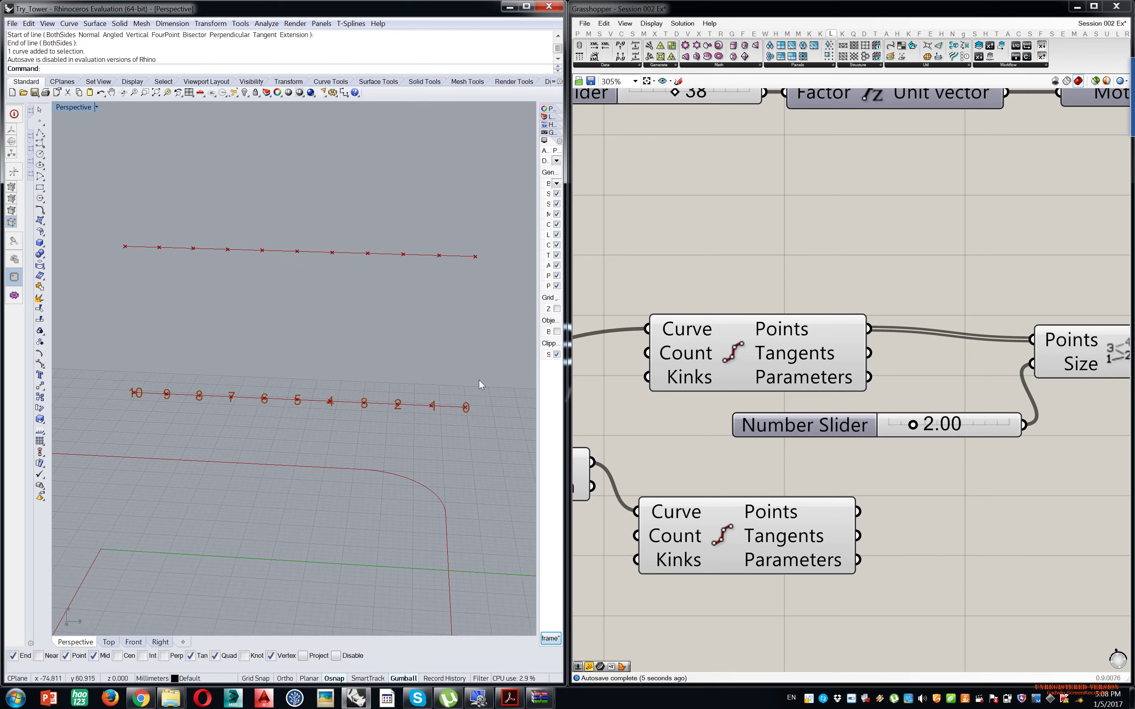
# - Duplicate the Point List with its slider below and feed the copy from the moved line's division points
pyautogui.moveTo(1032, 286); pyautogui.dragTo(893, 250, button='right')
pyautogui.moveTo(1002, 222); pyautogui.dragTo(831, 476)
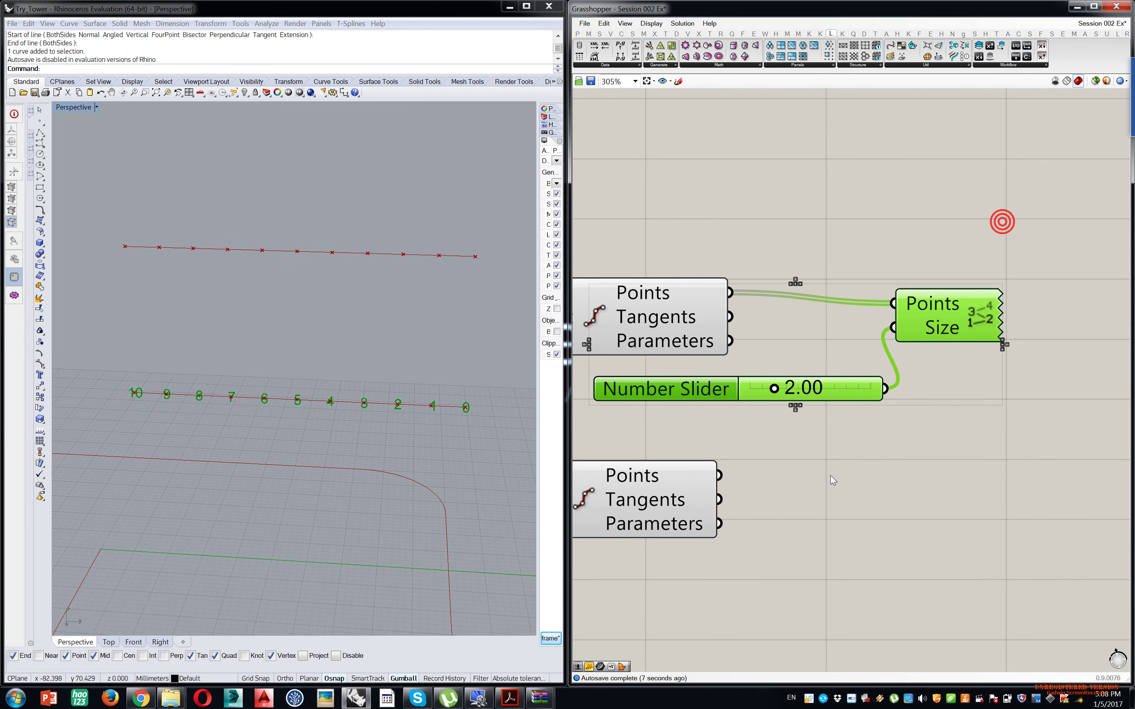
pyautogui.hotkey('ctrl', 'c')
pyautogui.hotkey('ctrl', 'v')
pyautogui.moveTo(939, 356); pyautogui.dragTo(912, 526)
pyautogui.click(692, 462)
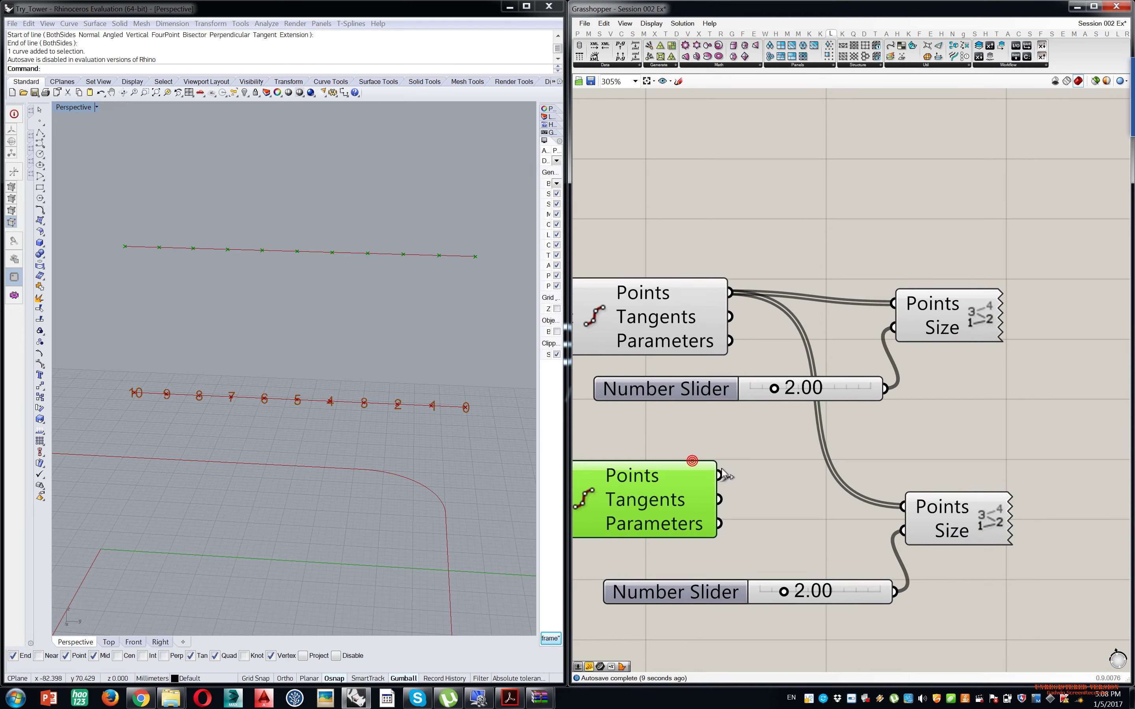
pyautogui.moveTo(850, 495); pyautogui.dragTo(904, 505)
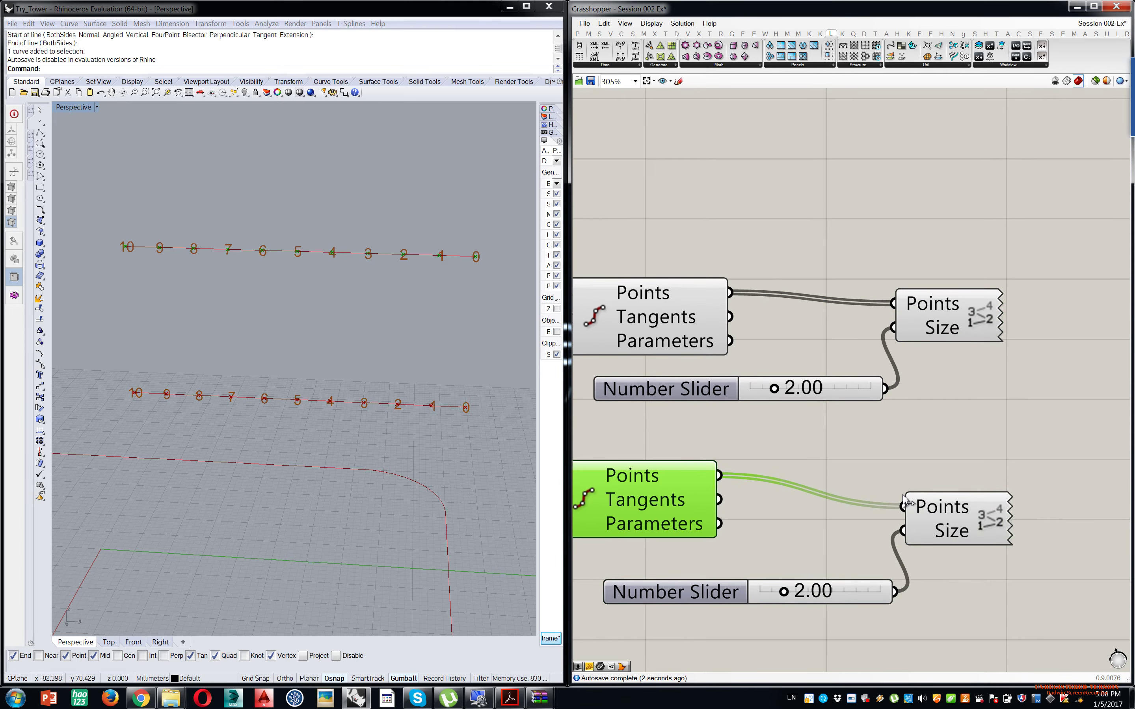
pyautogui.moveTo(965, 510); pyautogui.dragTo(991, 571)
# - Add a Shift List component beside the moved line's Divide Curve, moving the lower Point List and its slider down
pyautogui.doubleClick(956, 453)
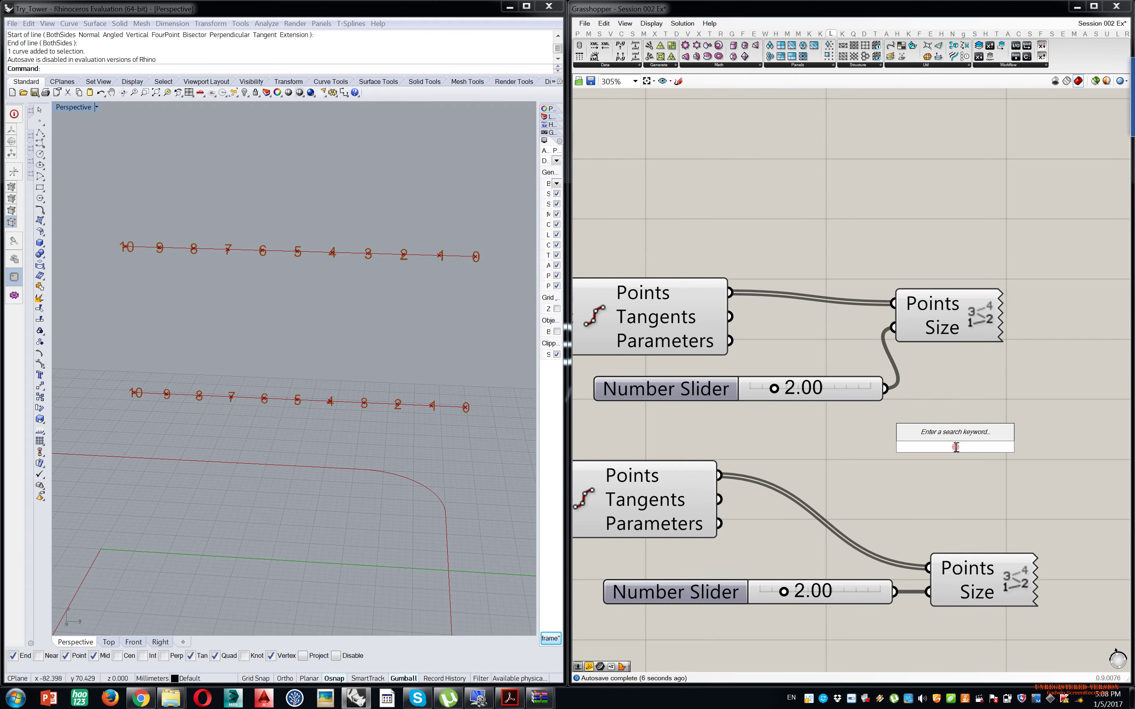
pyautogui.write('shift l')
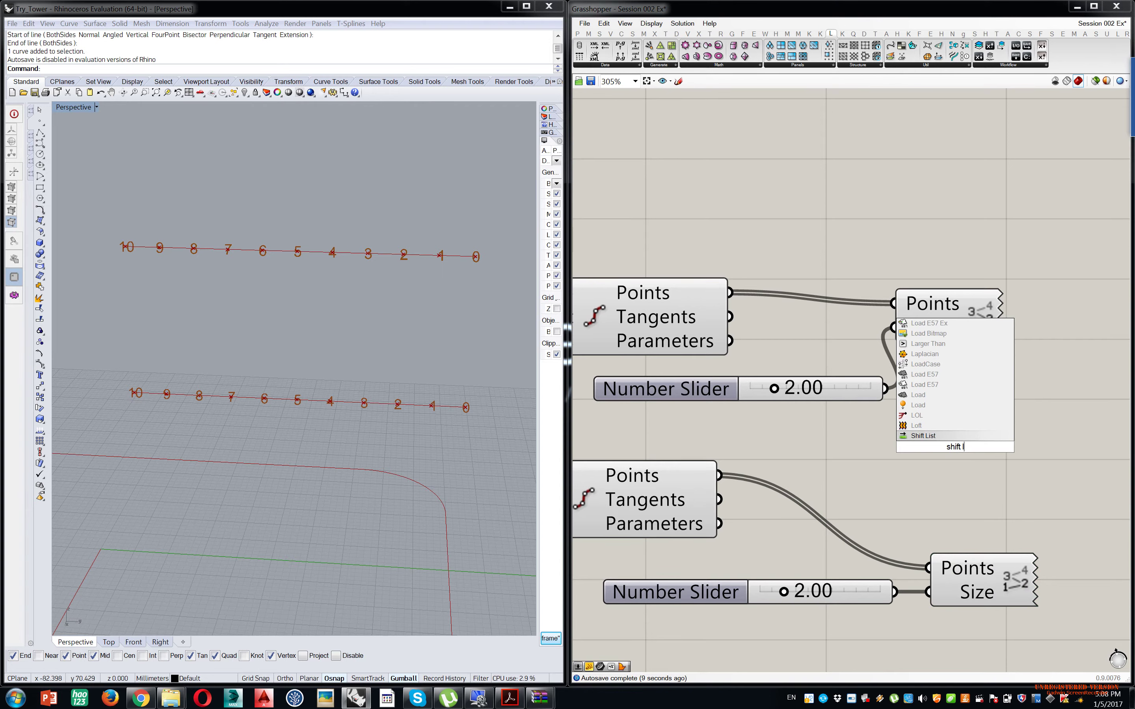
pyautogui.press('Return')
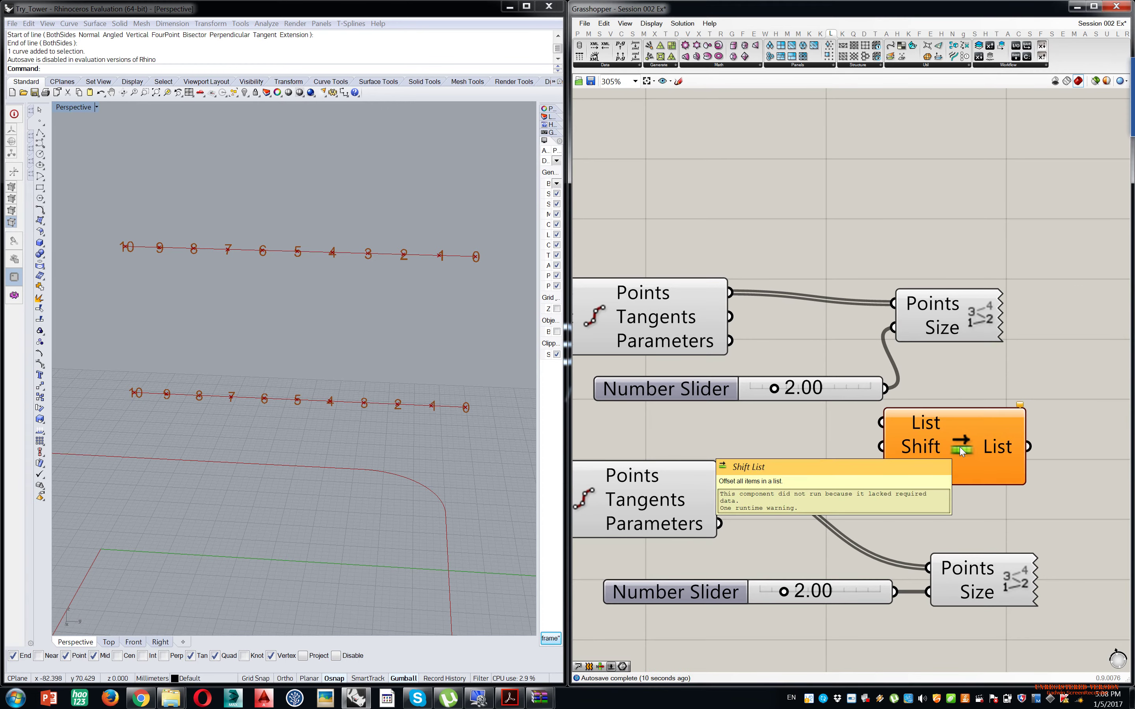
pyautogui.moveTo(994, 517); pyautogui.dragTo(841, 613)
pyautogui.moveTo(995, 579); pyautogui.dragTo(993, 623)
pyautogui.moveTo(968, 579); pyautogui.dragTo(989, 496, button='right')
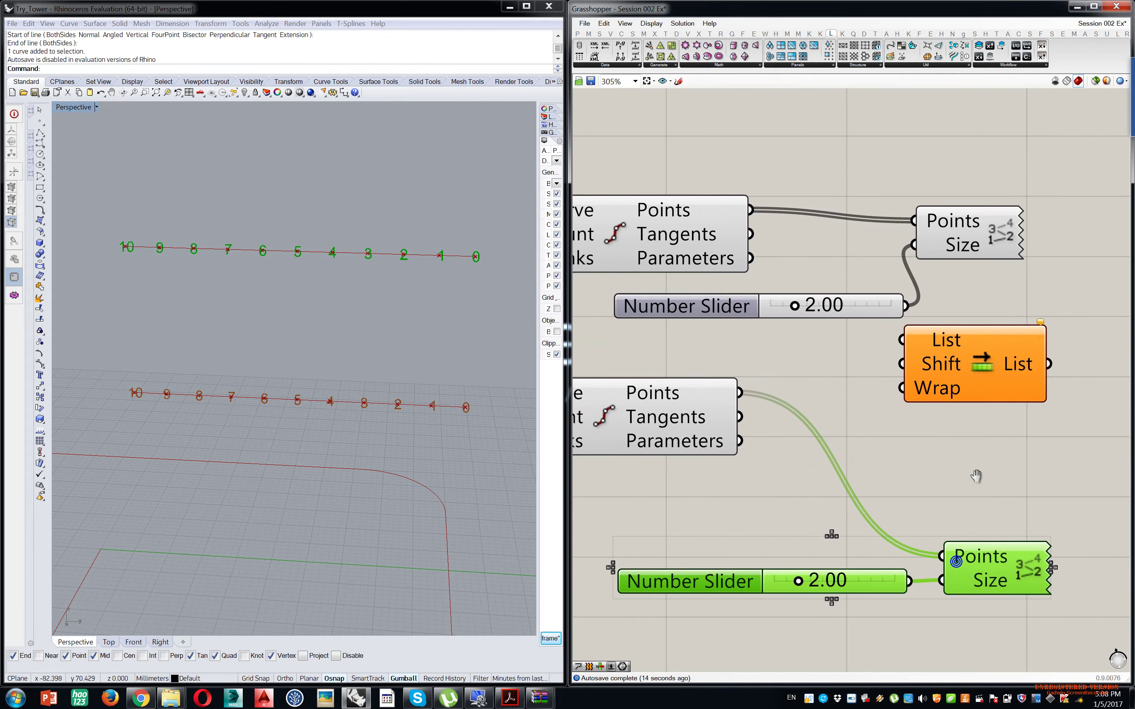
pyautogui.click(969, 437)
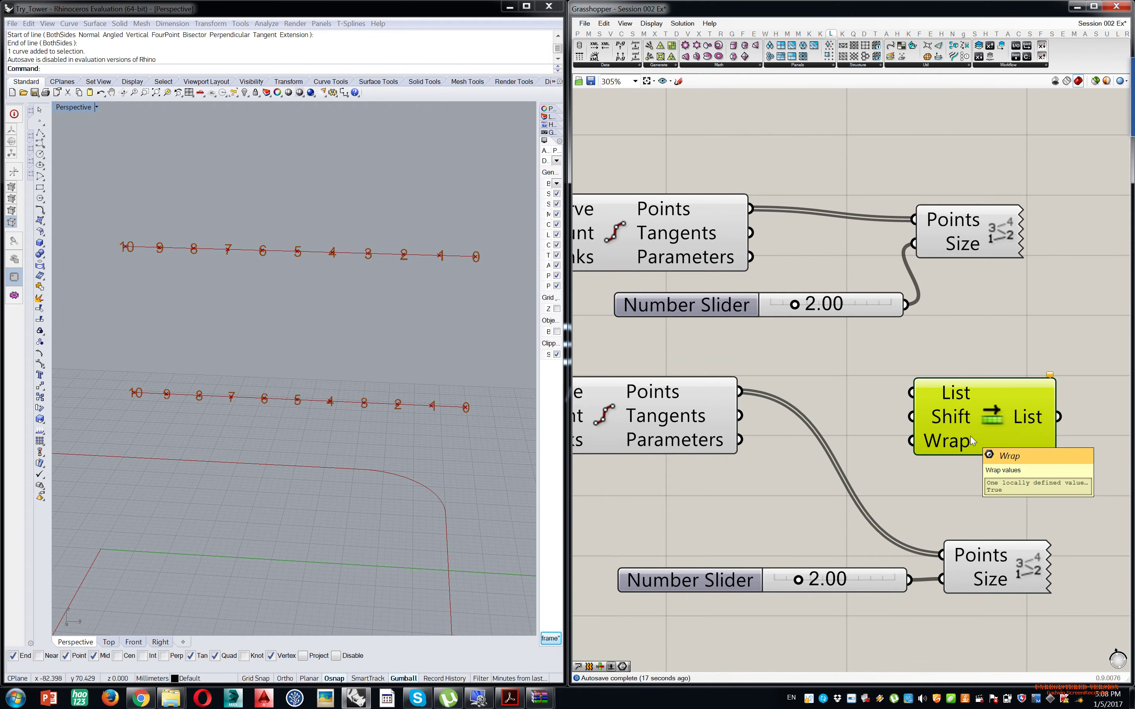
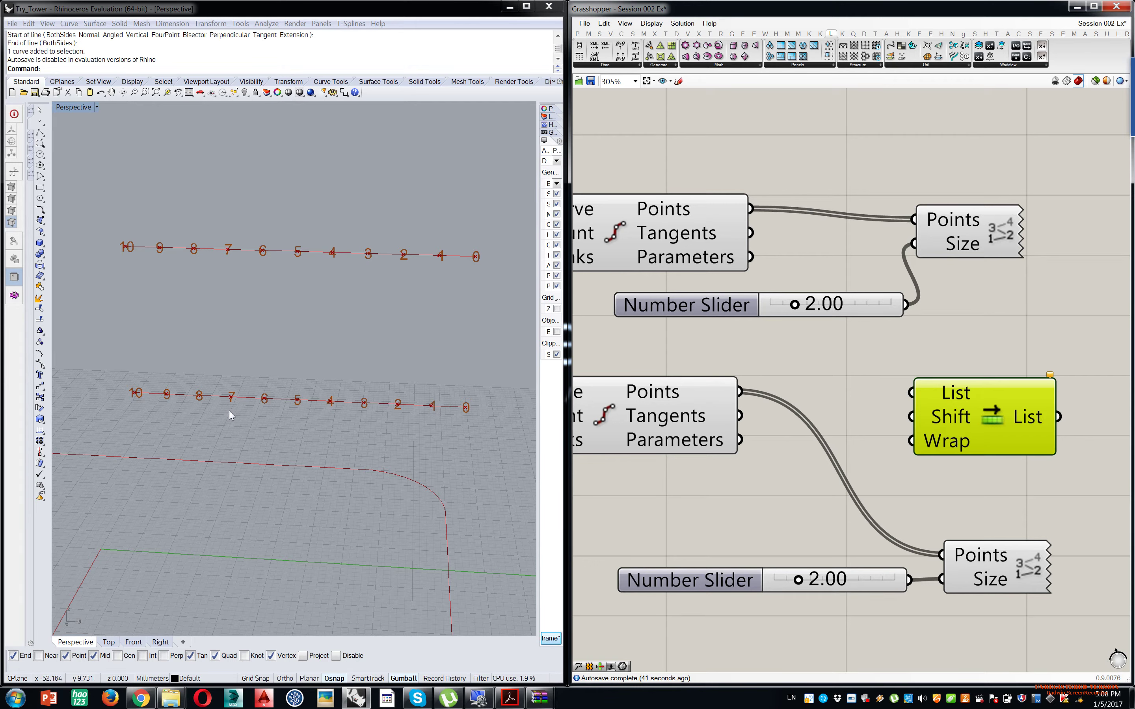
# - Feed the Shift List with the moved line's division points and a Shift slider of 2, then send its output to the lower Point List
pyautogui.moveTo(731, 396); pyautogui.dragTo(911, 393)
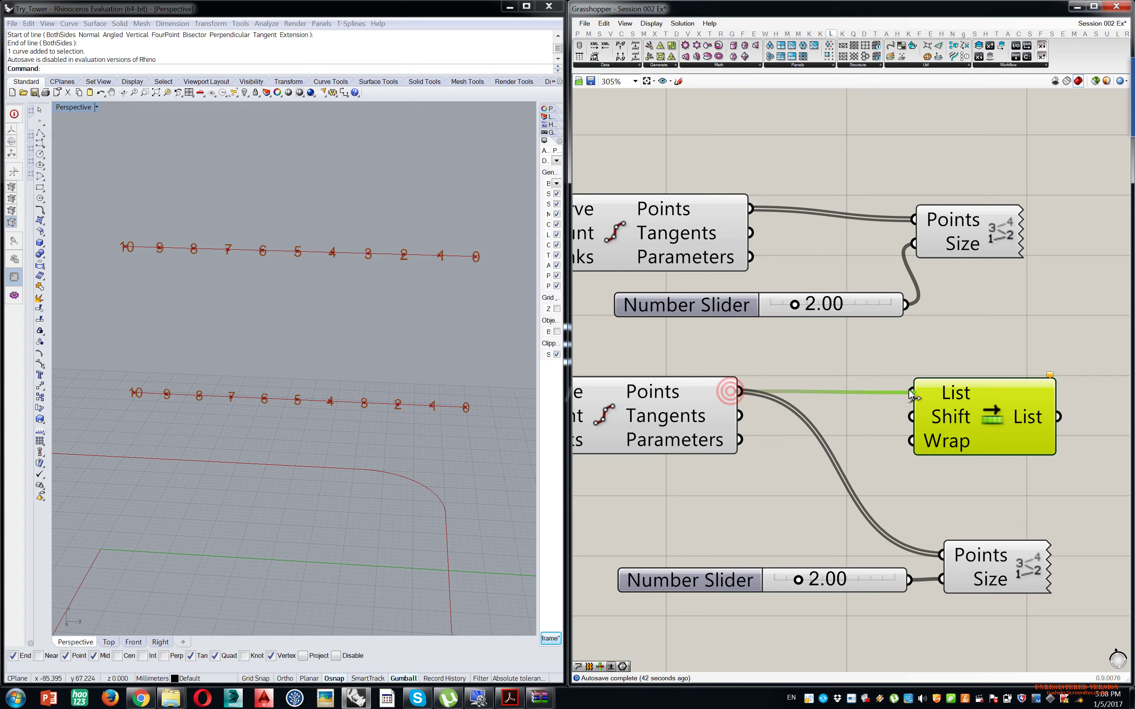
pyautogui.doubleClick(710, 482)
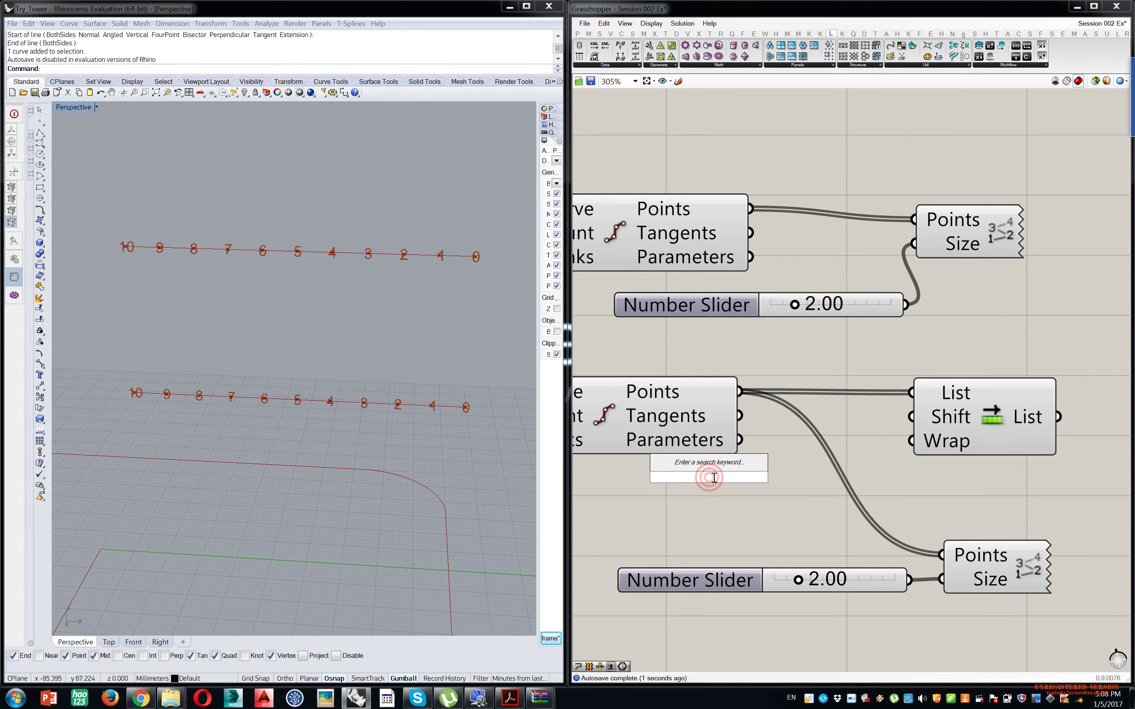
pyautogui.write('2')
pyautogui.press('Return')
pyautogui.moveTo(855, 476); pyautogui.dragTo(910, 416)
pyautogui.moveTo(1058, 416); pyautogui.dragTo(958, 558)
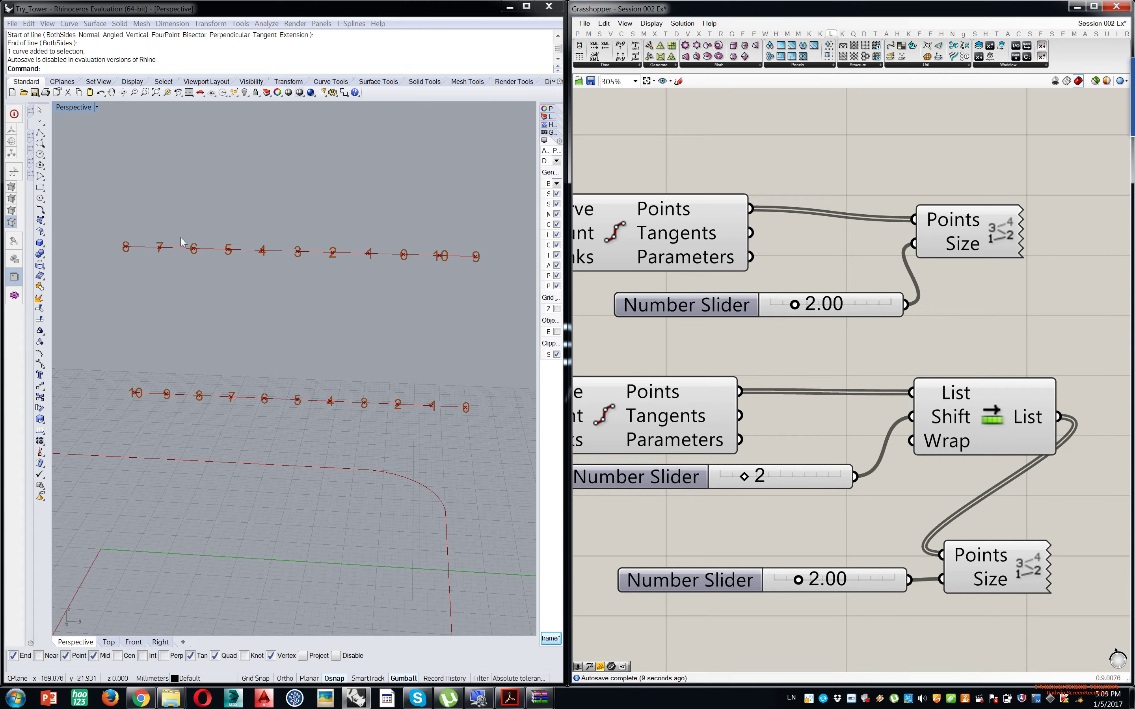
# - Set the Shift slider to 1 and the moved line's Unit Z factor to 11
pyautogui.moveTo(302, 360); pyautogui.dragTo(310, 334, button='right')
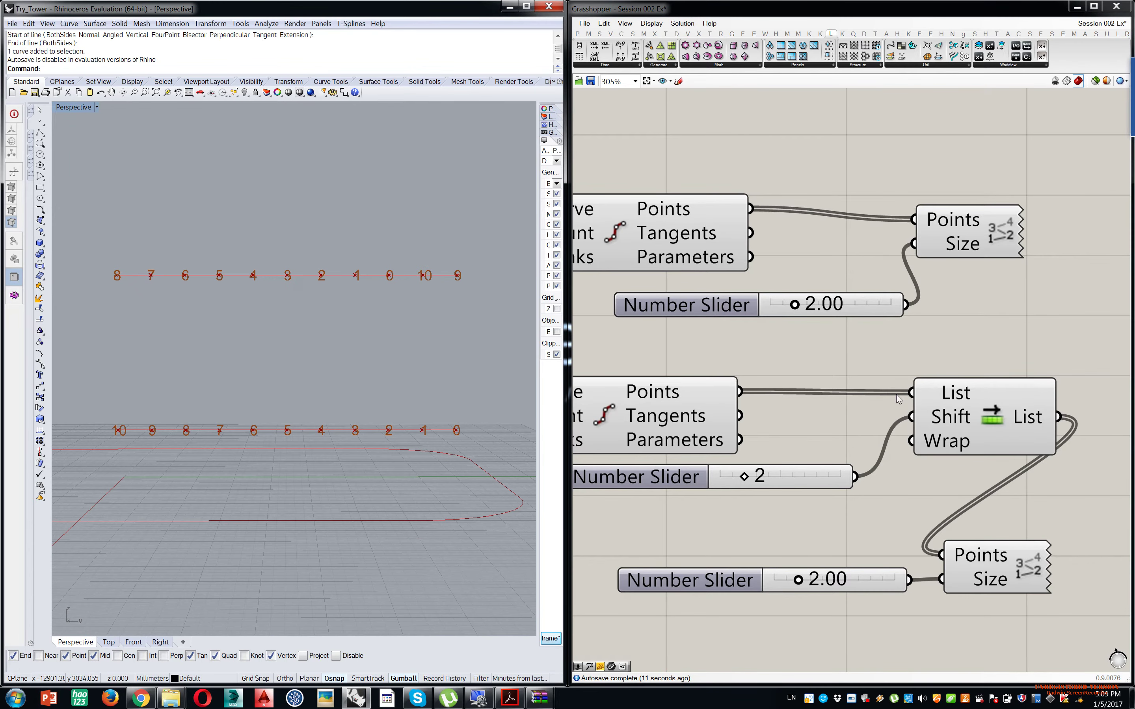
pyautogui.moveTo(744, 475); pyautogui.dragTo(732, 475)
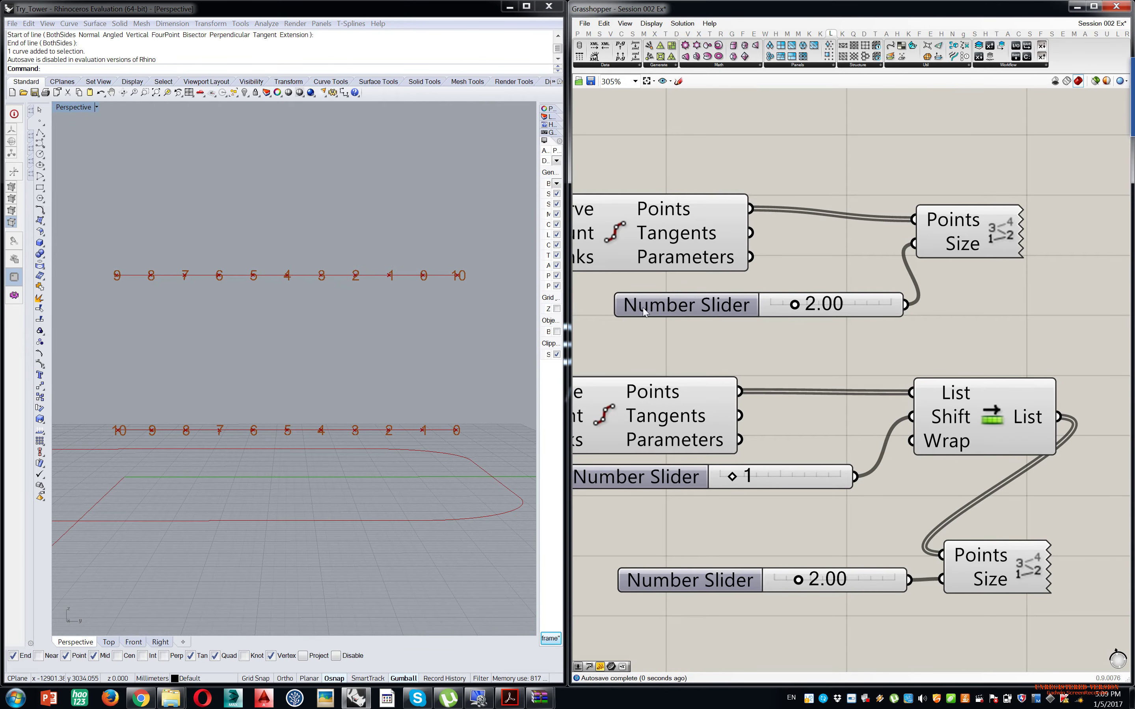
pyautogui.moveTo(683, 320); pyautogui.dragTo(846, 334, button='right')
pyautogui.scroll(-4, 922, 352)
pyautogui.moveTo(654, 347); pyautogui.dragTo(798, 337, button='right')
pyautogui.scroll(6, 694, 405)
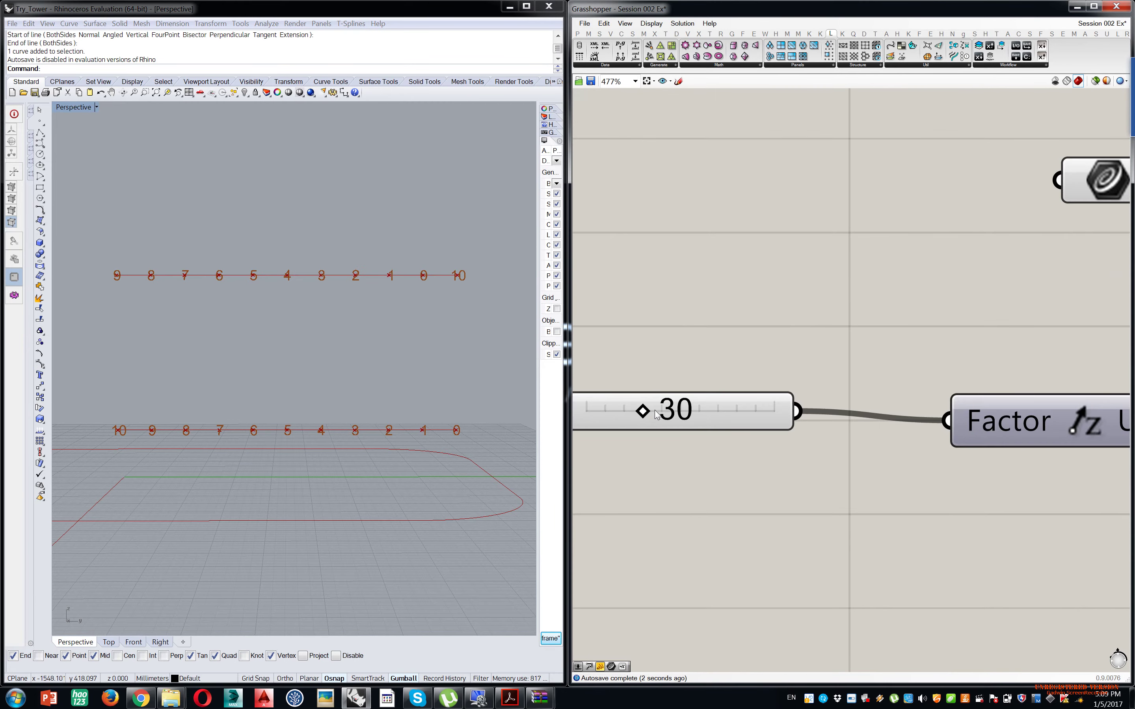
pyautogui.moveTo(643, 411); pyautogui.dragTo(605, 411)
pyautogui.scroll(-6, 760, 362)
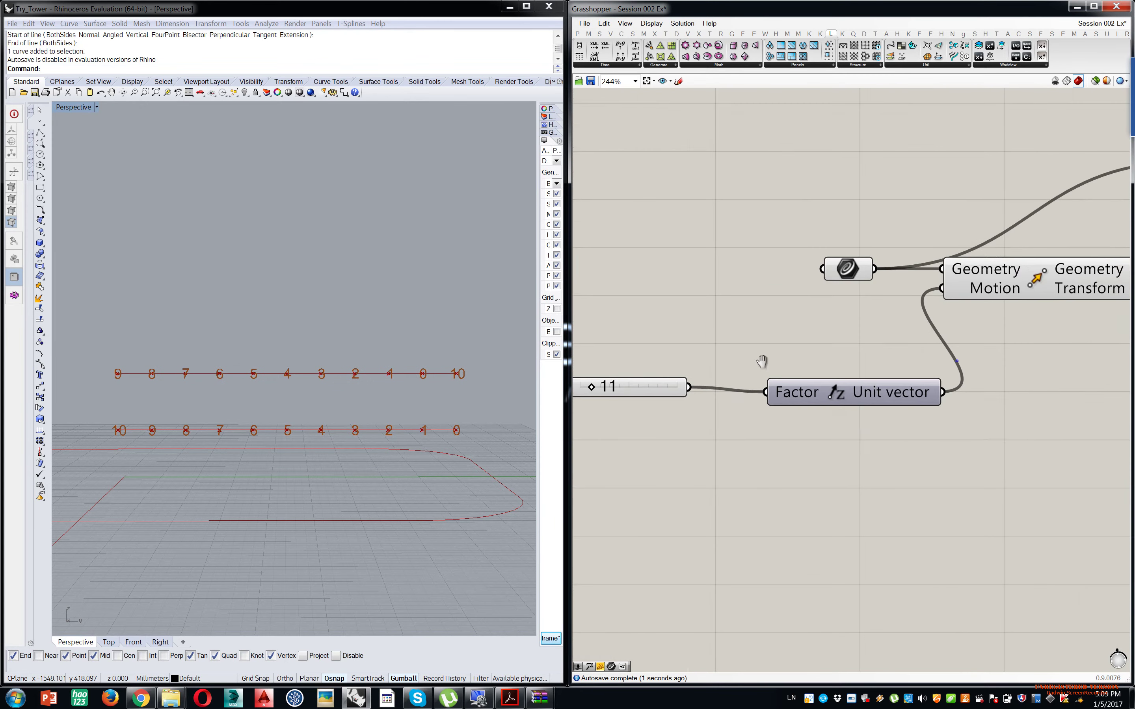
# - Duplicate the Unit Z vector with its slider, the Move, Divide Curve and lower Point List components, placing the copies below the originals
pyautogui.moveTo(931, 350); pyautogui.dragTo(920, 346, button='right')
pyautogui.scroll(1, 917, 313)
pyautogui.moveTo(858, 314); pyautogui.dragTo(929, 320, button='right')
pyautogui.click(853, 341)
pyautogui.keyDown('shift'); pyautogui.click(722, 307); pyautogui.keyUp('shift')
pyautogui.keyDown('shift'); pyautogui.click(1029, 425); pyautogui.keyUp('shift')
pyautogui.keyDown('shift'); pyautogui.click(969, 428); pyautogui.keyUp('shift')
pyautogui.moveTo(770, 403); pyautogui.dragTo(915, 400, button='right')
pyautogui.keyDown('shift'); pyautogui.moveTo(740, 341); pyautogui.dragTo(599, 420); pyautogui.keyUp('shift')
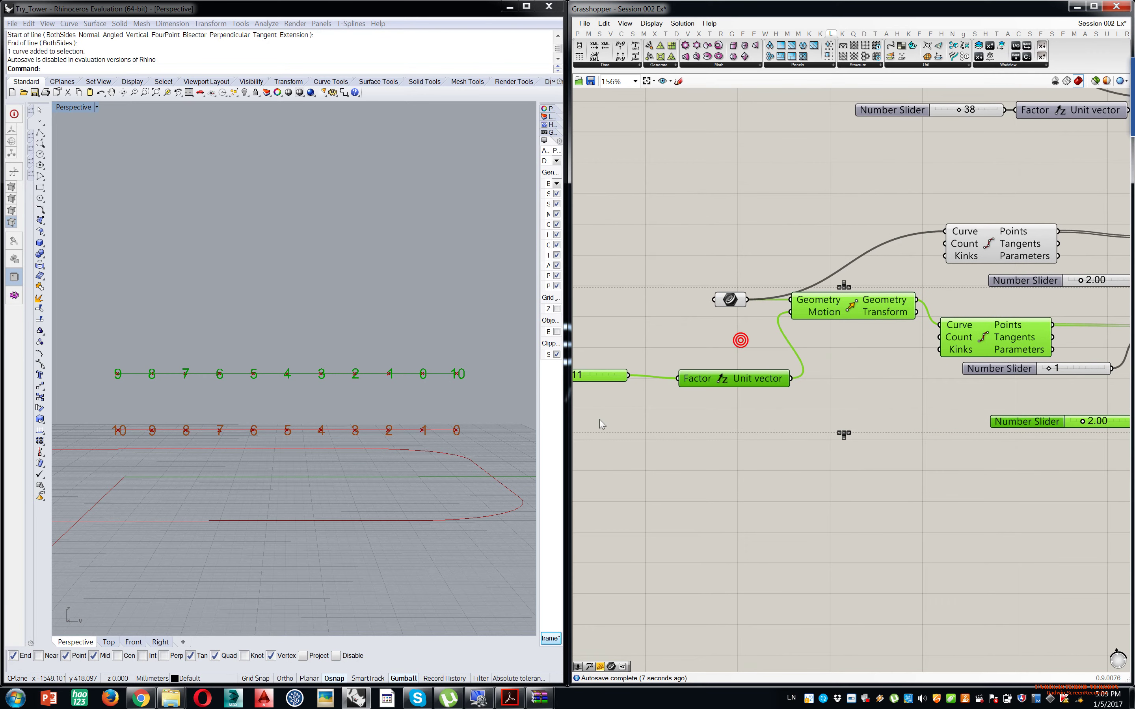
pyautogui.hotkey('ctrl', 'c')
pyautogui.hotkey('ctrl', 'v')
pyautogui.moveTo(846, 310); pyautogui.dragTo(858, 491)
pyautogui.click(845, 400)
# - Connect the copied Divide Curve's Points output to the copied Point List, replacing the wire from the Shift List
pyautogui.moveTo(900, 433); pyautogui.dragTo(774, 392, button='right')
pyautogui.scroll(-2, 774, 392)
pyautogui.moveTo(810, 431); pyautogui.dragTo(804, 404, button='right')
pyautogui.scroll(2, 947, 440)
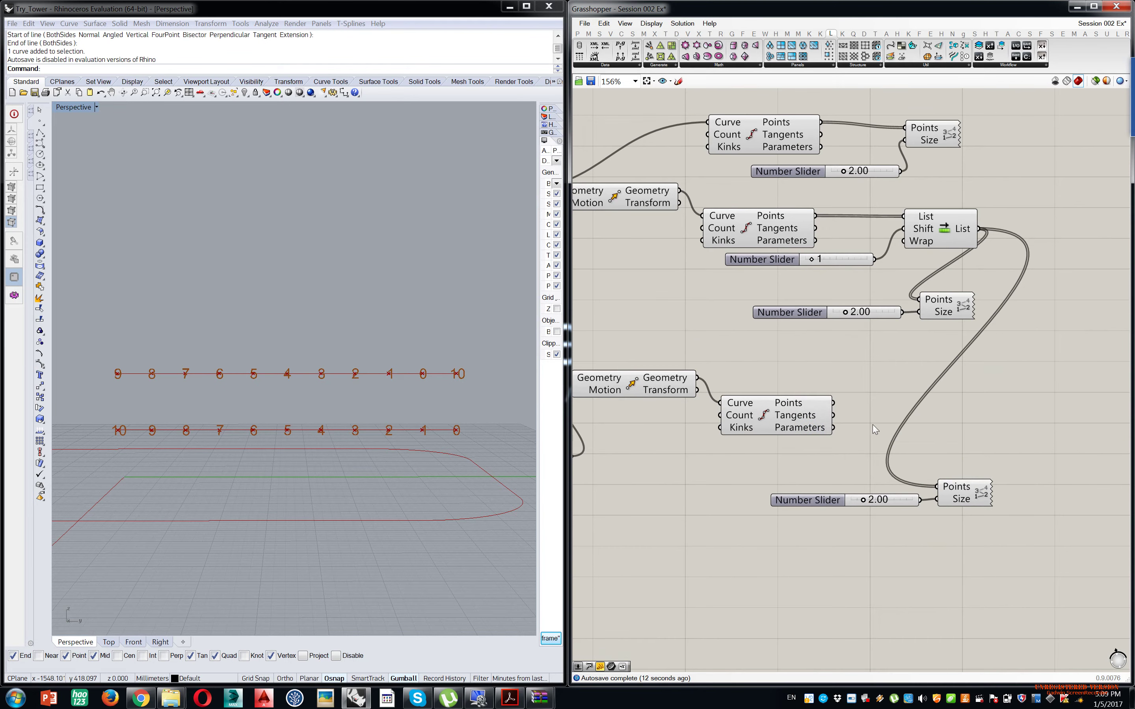
pyautogui.moveTo(830, 403); pyautogui.dragTo(936, 486)
# - Increase the copied Unit Z factor slider to place the third line above the shifted one
pyautogui.moveTo(720, 377); pyautogui.dragTo(954, 392, button='right')
pyautogui.scroll(-2, 769, 458)
pyautogui.scroll(4, 643, 462)
pyautogui.moveTo(692, 465); pyautogui.dragTo(705, 469)
# - Turn on the preview of the lower Ruled Surface component in the tower definition
pyautogui.scroll(-2, 821, 347)
pyautogui.scroll(-12, 868, 301)
pyautogui.moveTo(1018, 222); pyautogui.dragTo(797, 323, button='right')
pyautogui.scroll(8, 910, 259)
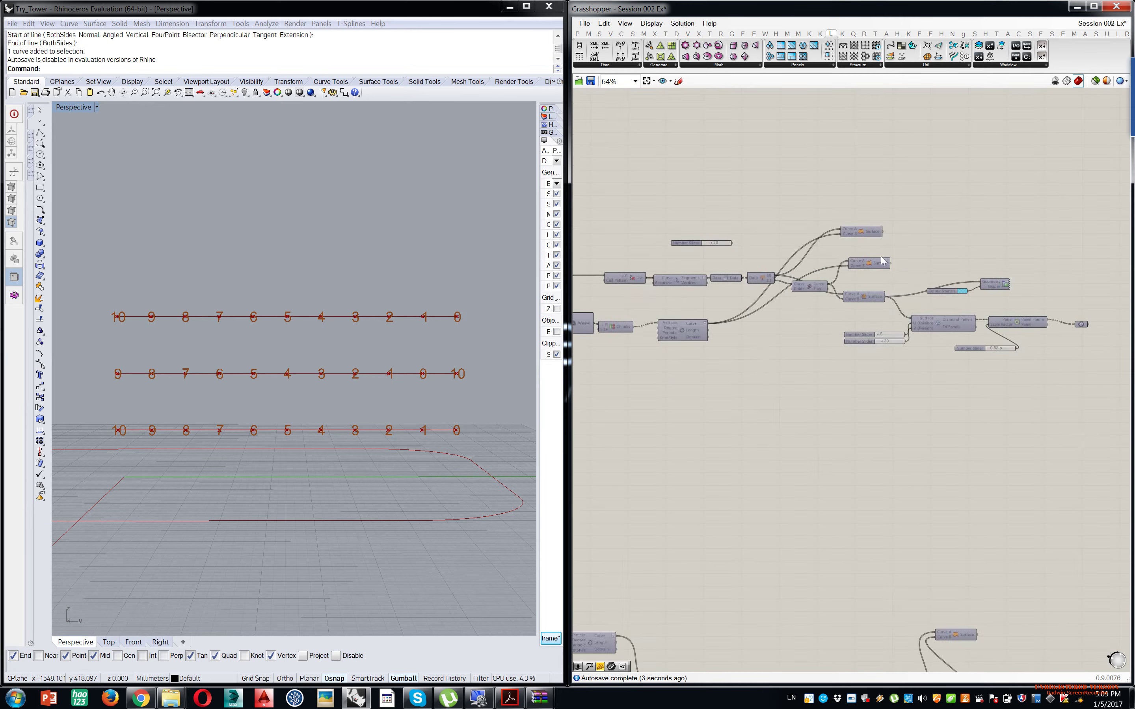
pyautogui.scroll(4, 886, 259)
pyautogui.click(859, 265)
pyautogui.middleClick(857, 266)
pyautogui.click(845, 253)
# - Turn on the preview of the upper Ruled Surface component, move it next to the other one and inspect both surface sets
pyautogui.moveTo(382, 313); pyautogui.dragTo(365, 350, button='right')
pyautogui.scroll(-4, 366, 354)
pyautogui.click(829, 195)
pyautogui.press('space')
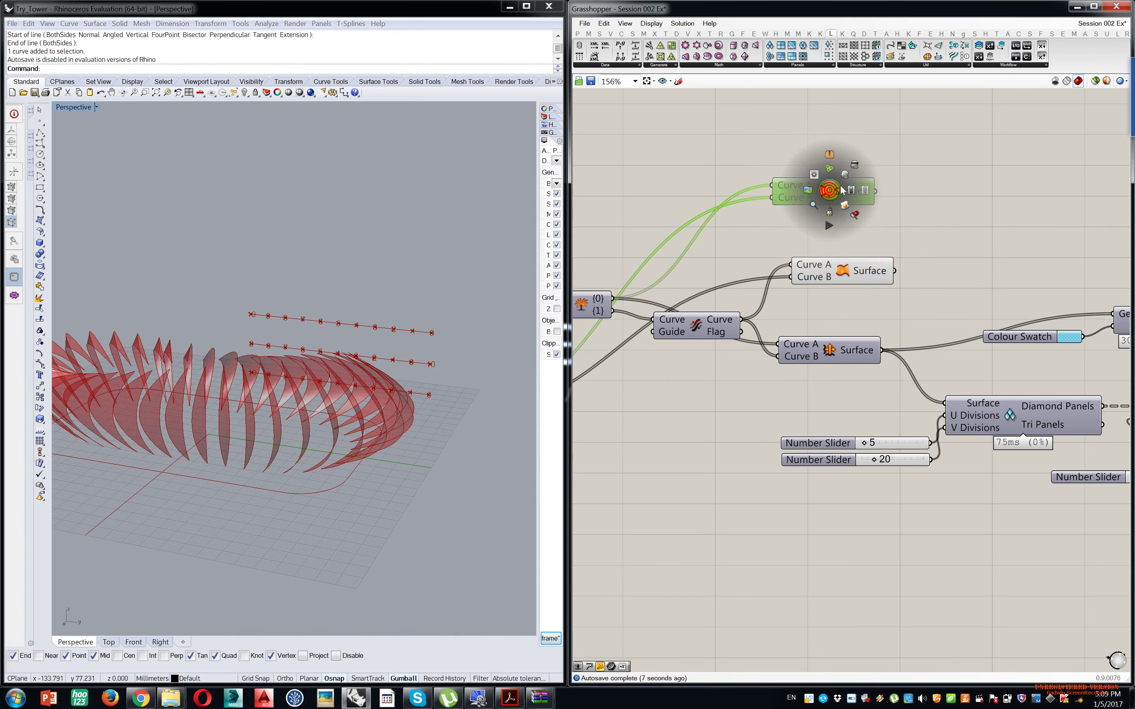
pyautogui.moveTo(842, 189); pyautogui.dragTo(864, 244)
pyautogui.scroll(5, 272, 399)
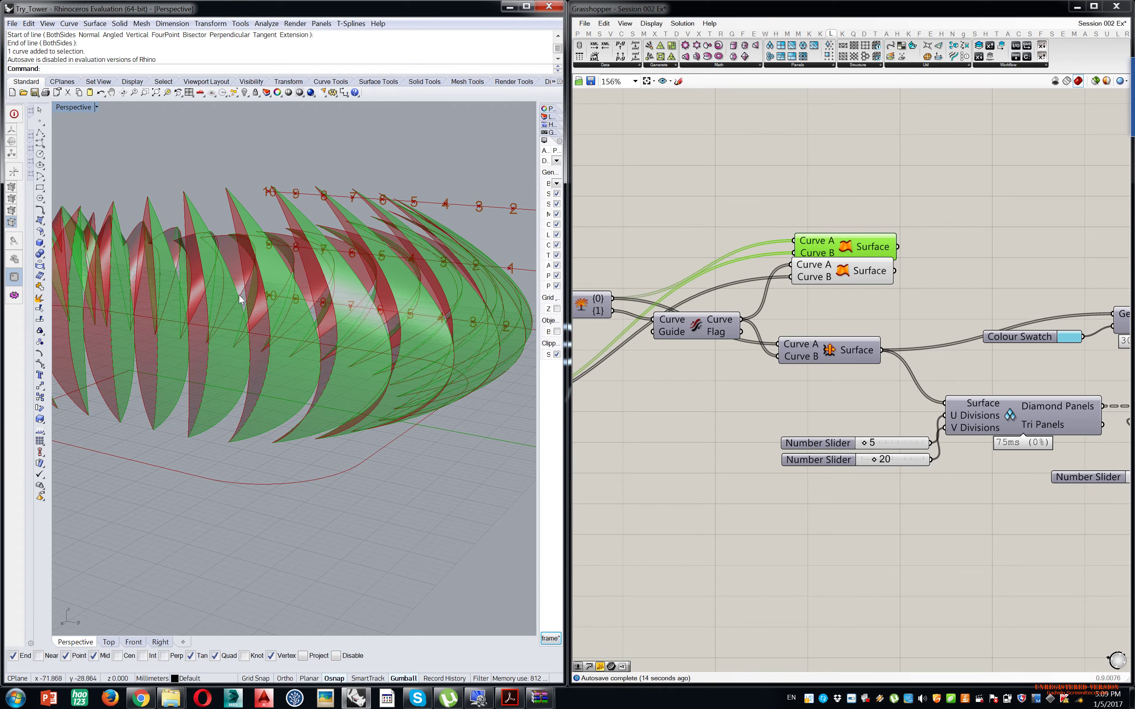
pyautogui.click(888, 170)
pyautogui.moveTo(251, 258)
pyautogui.mouseDown(button='right')
pyautogui.moveTo(195, 284)
pyautogui.moveTo(235, 253)
pyautogui.mouseUp(button='right')
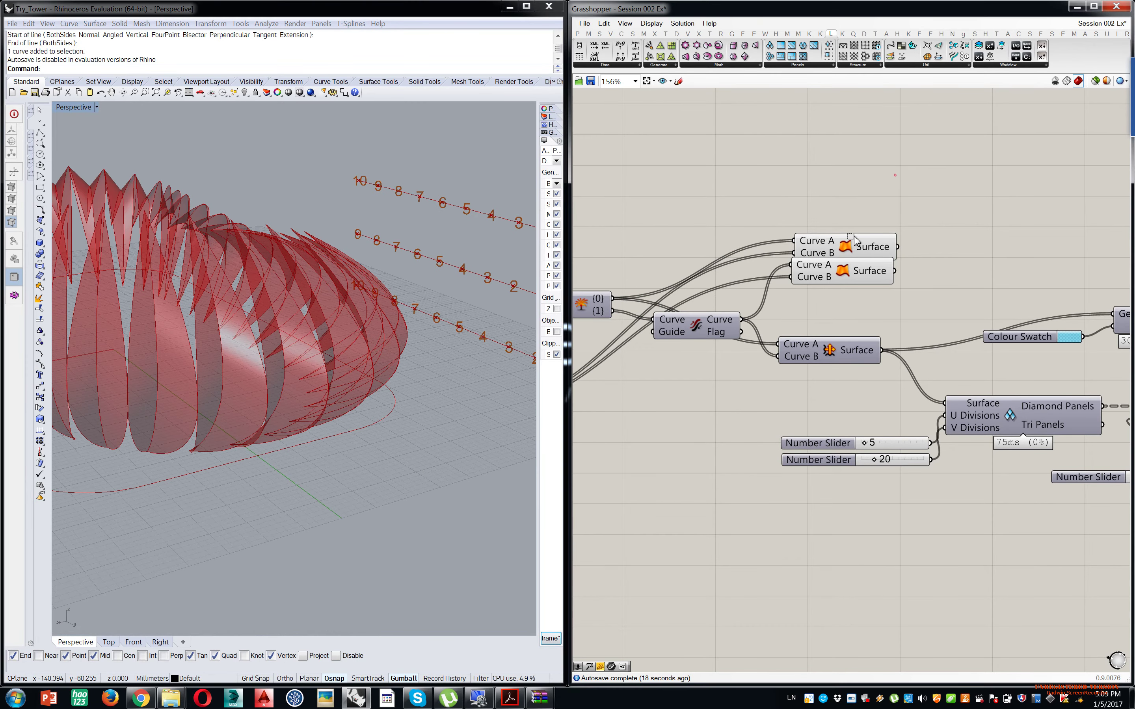
# - Hide the previews of both Ruled Surface components and return to the numbered lines
pyautogui.moveTo(893, 172); pyautogui.dragTo(814, 291)
pyautogui.middleClick(816, 258)
pyautogui.click(842, 245)
pyautogui.moveTo(402, 309); pyautogui.dragTo(293, 338, button='right')
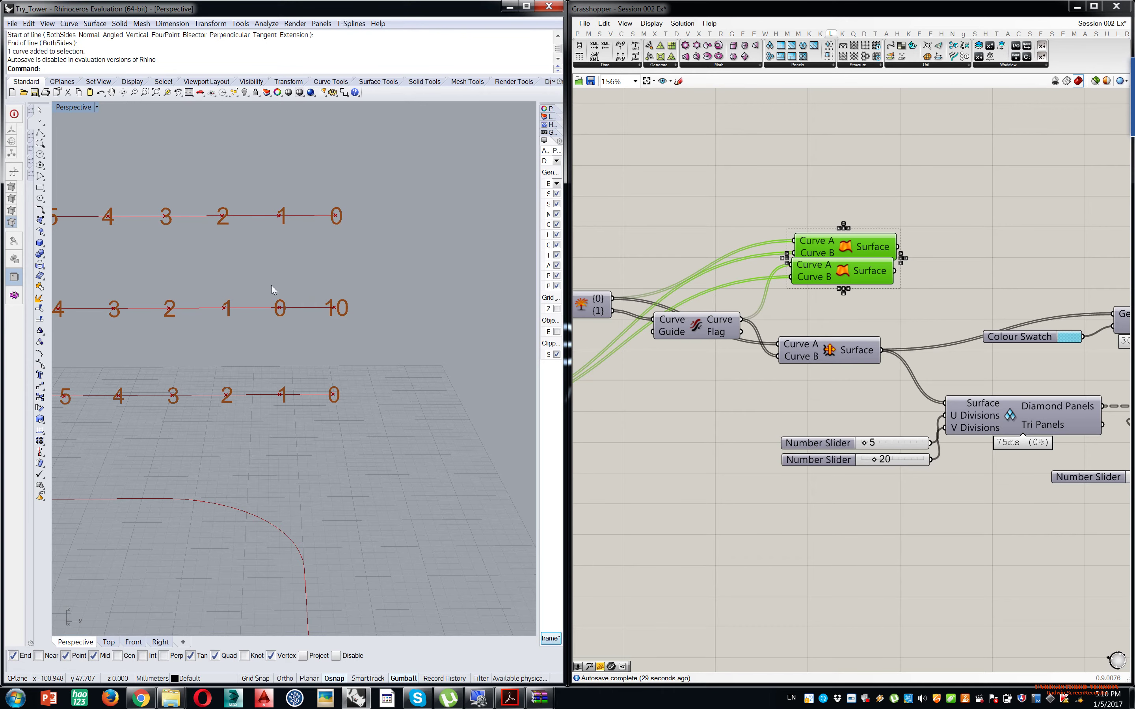
# - Switch Rhino to the Right view and frame the three numbered lines
pyautogui.click(161, 641)
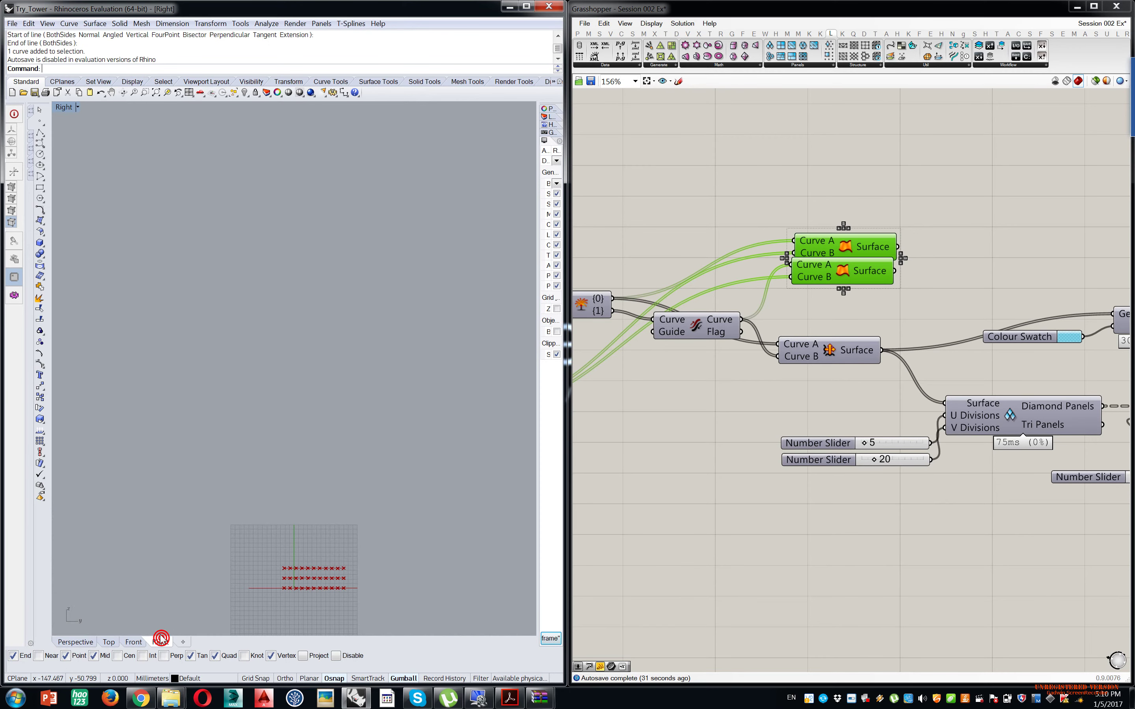
pyautogui.moveTo(283, 564); pyautogui.dragTo(275, 522, button='right')
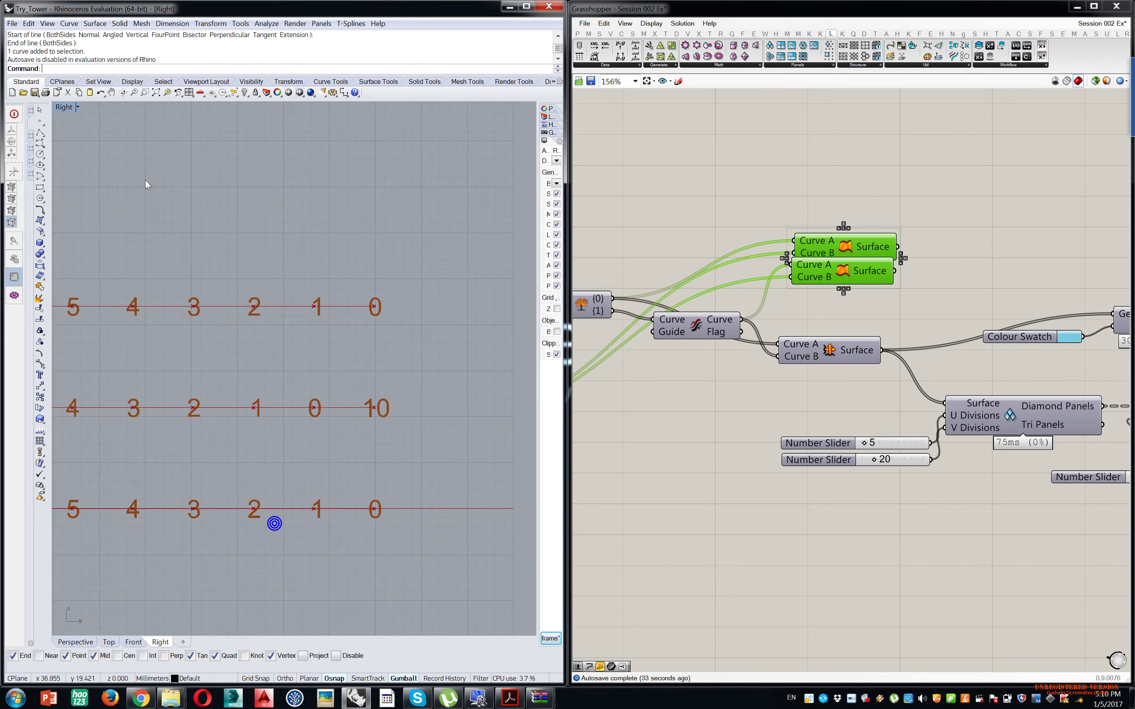
pyautogui.click(43, 145)
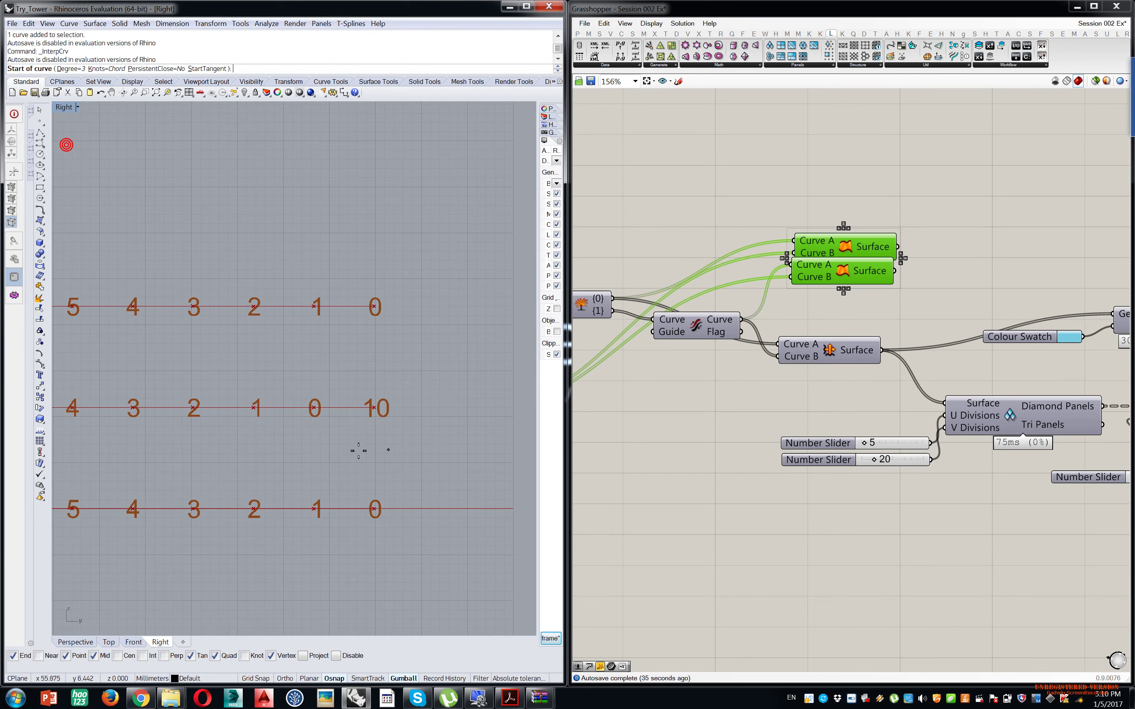
pyautogui.click(373, 508)
pyautogui.click(314, 407)
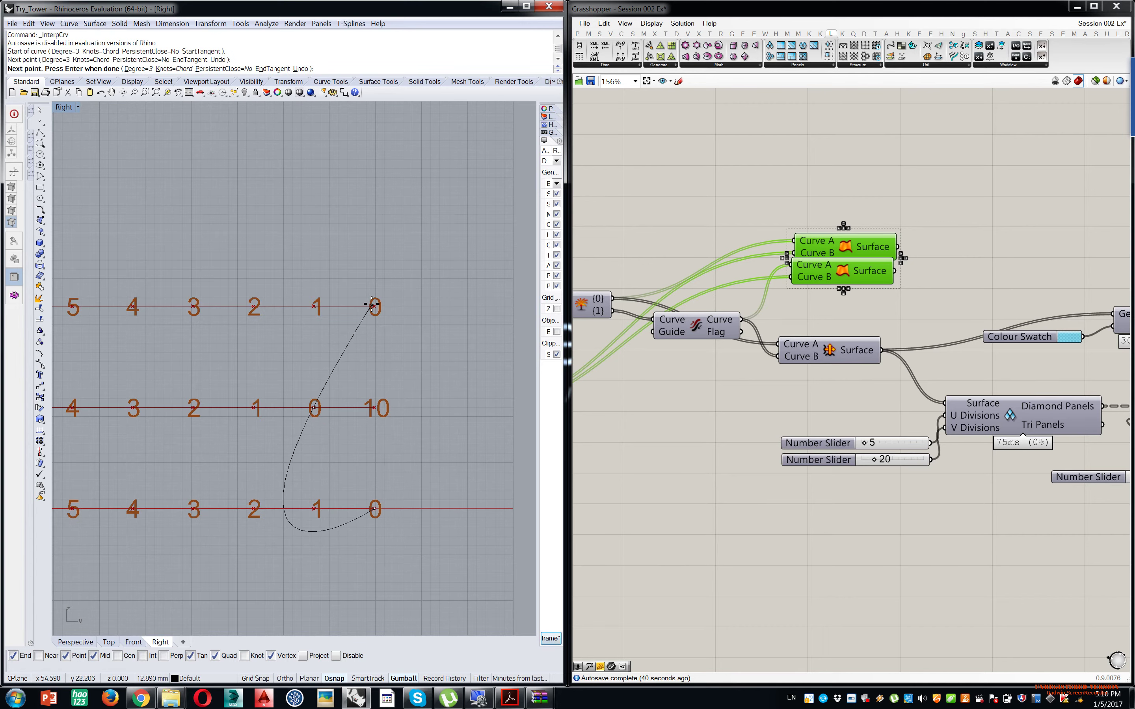
pyautogui.press('Escape')
# - Turn off object snaps and draw an interpolated curve from the lower line's point 0 through the middle 0 to the upper 0
pyautogui.click(332, 679)
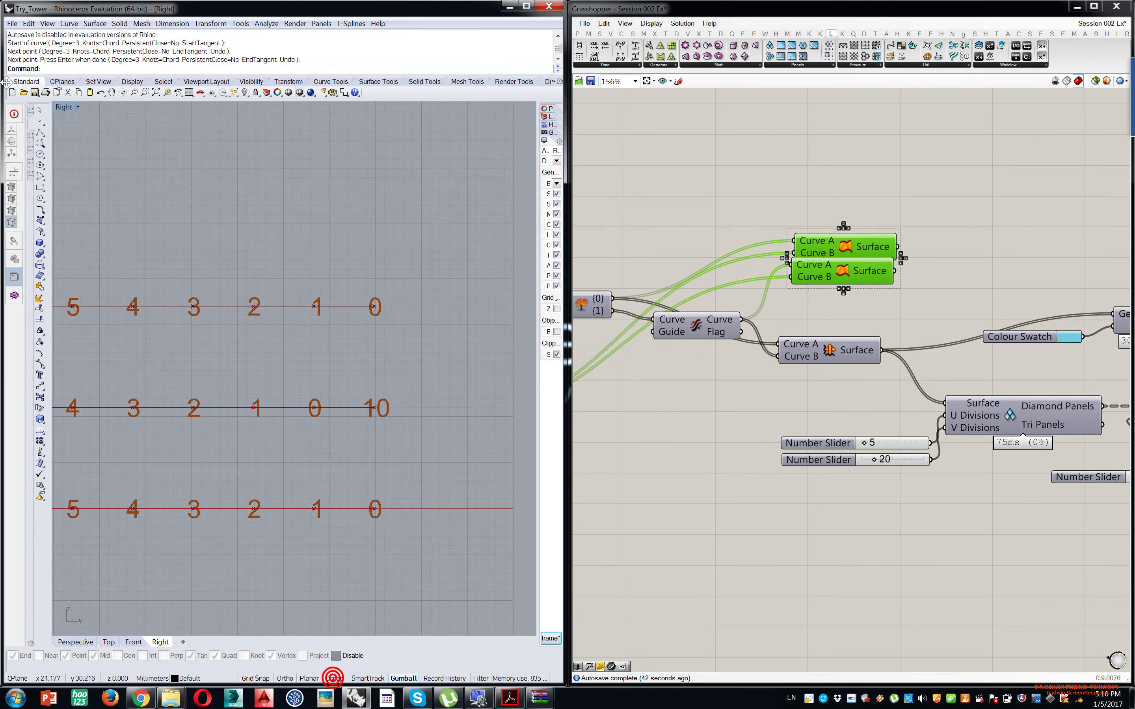
pyautogui.click(40, 145)
pyautogui.click(62, 146)
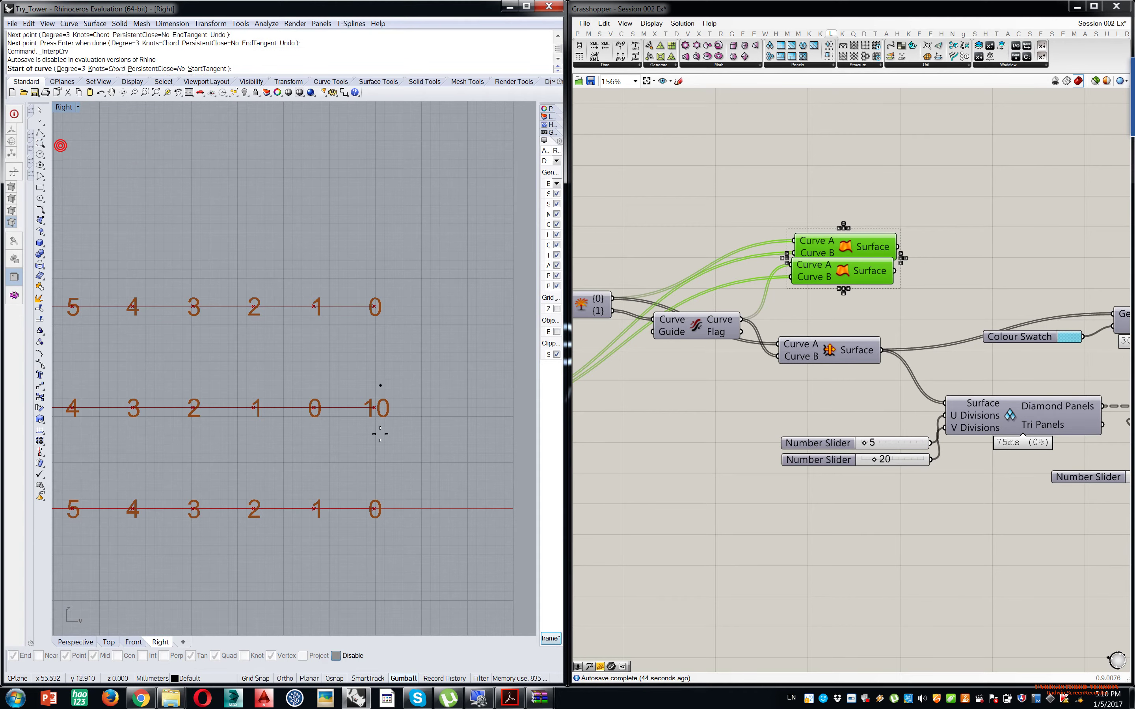
pyautogui.click(373, 508)
pyautogui.click(313, 407)
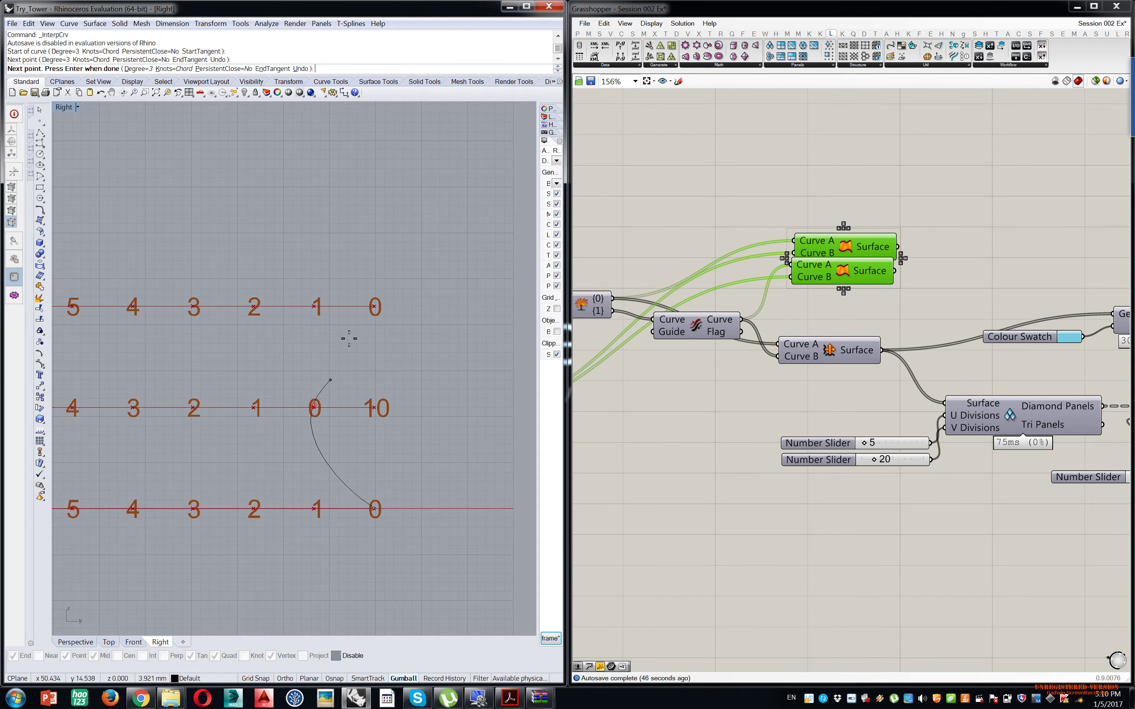
pyautogui.click(375, 308)
pyautogui.press('Return')
# - Draw an interpolated curve from the upper line's point 2 through the middle line's 0 to the lower line's 2
pyautogui.press('Return')
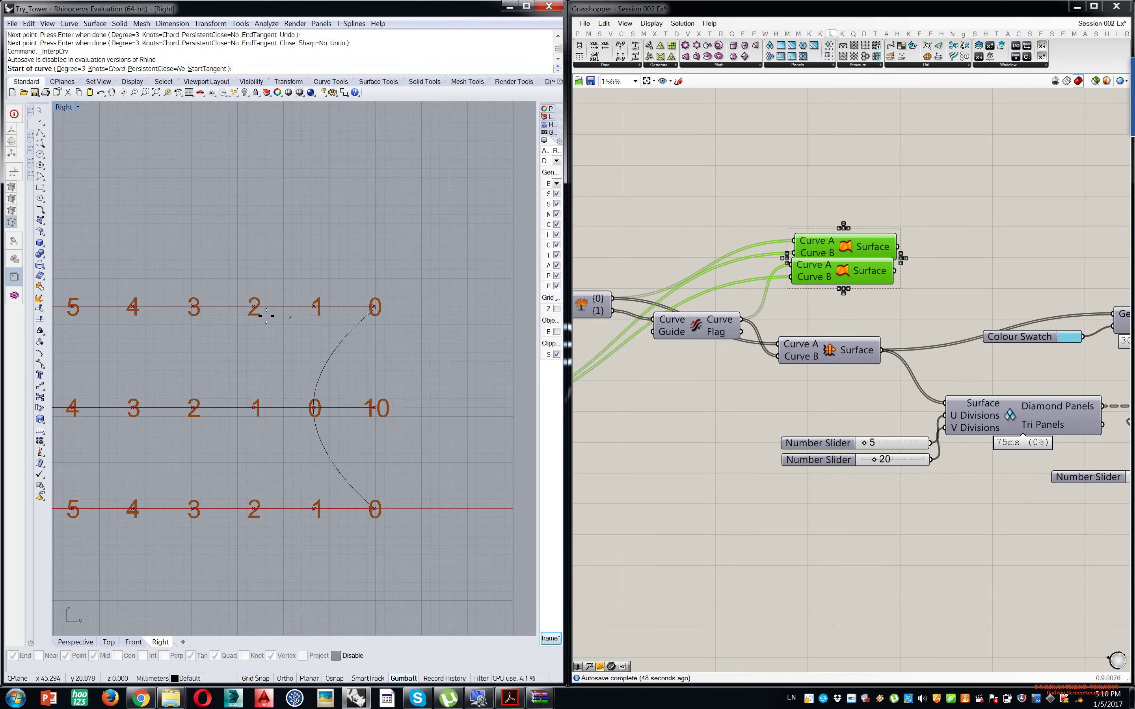
pyautogui.click(253, 308)
pyautogui.click(314, 407)
pyautogui.click(253, 508)
pyautogui.press('Return')
# - Draw an interpolated curve through point 2 on the upper, middle and lower lines
pyautogui.press('Return')
pyautogui.click(254, 307)
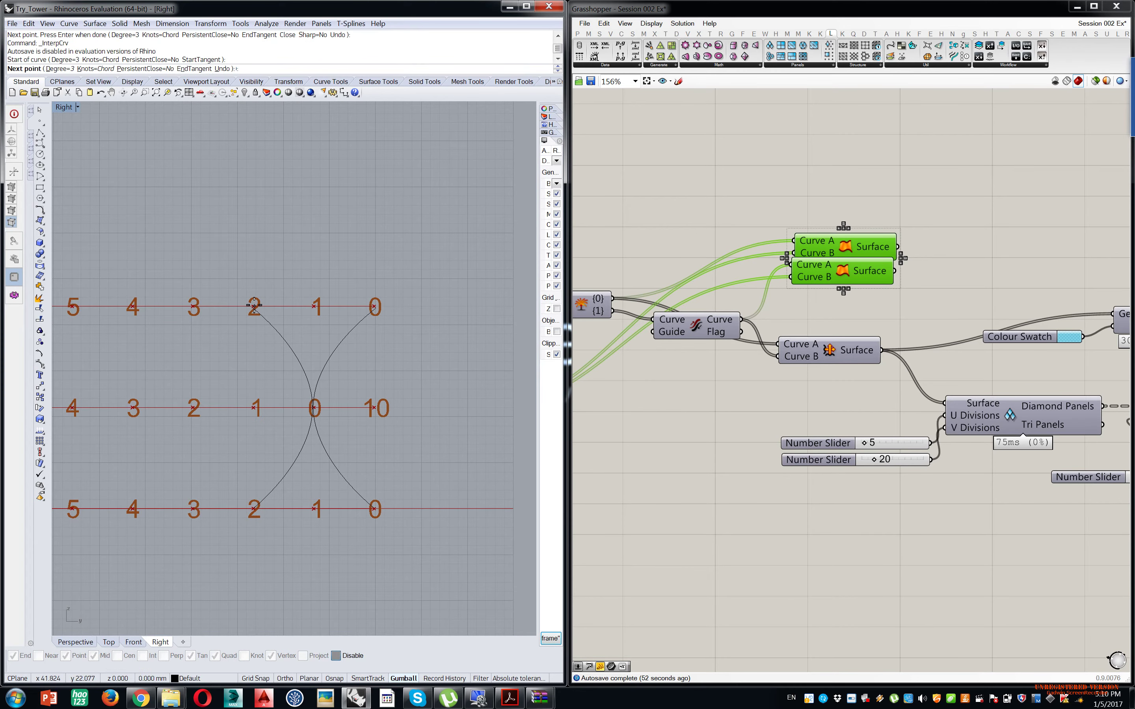
pyautogui.click(192, 406)
pyautogui.click(253, 508)
pyautogui.press('Return')
# - Draw an interpolated curve from the upper line's point 4 through the middle line's 2 to the lower line's 4
pyautogui.press('Return')
pyautogui.click(133, 307)
pyautogui.click(193, 407)
pyautogui.click(133, 508)
pyautogui.press('Return')
pyautogui.scroll(-3, 163, 466)
pyautogui.scroll(2, 210, 441)
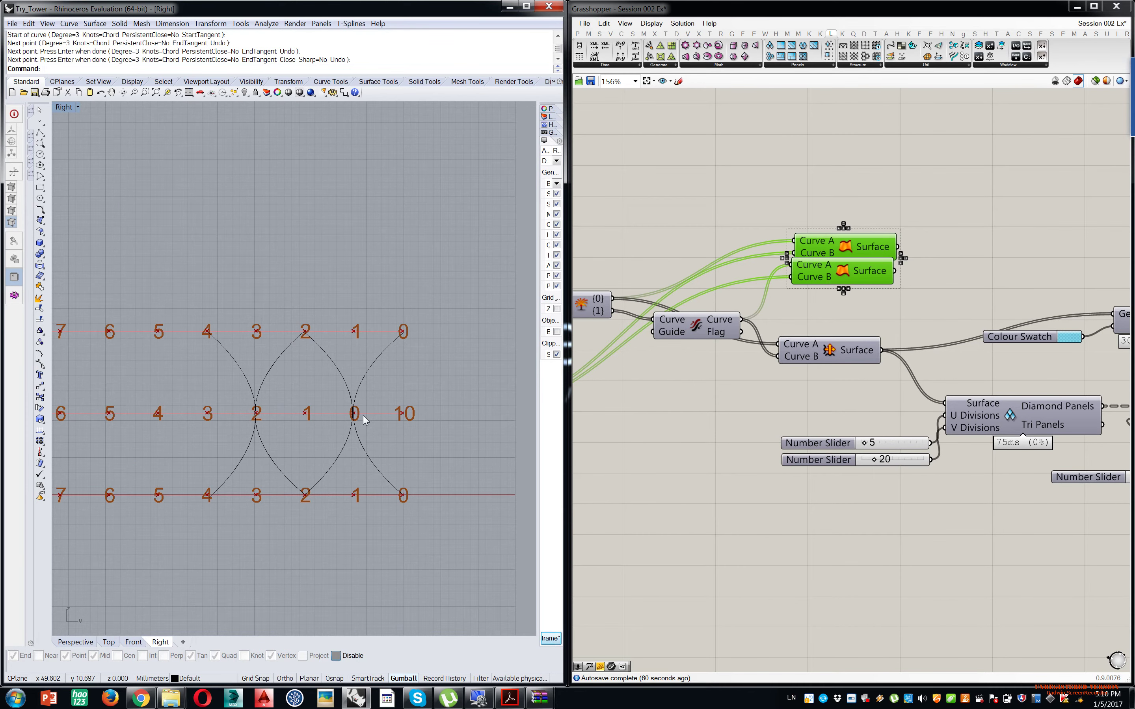
# - Delete the four sketched curves and separate the two overlapping Ruled Surface components on the canvas
pyautogui.moveTo(185, 444); pyautogui.dragTo(191, 426)
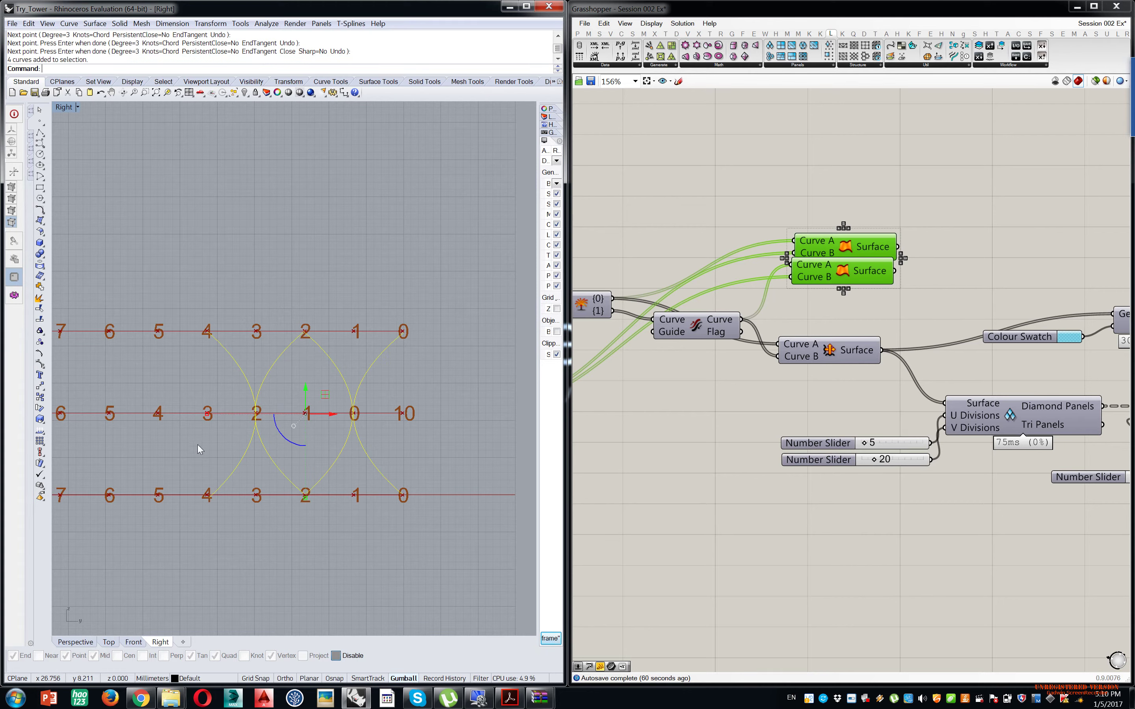
pyautogui.press('Delete')
pyautogui.moveTo(829, 265); pyautogui.dragTo(845, 286)
pyautogui.click(880, 303)
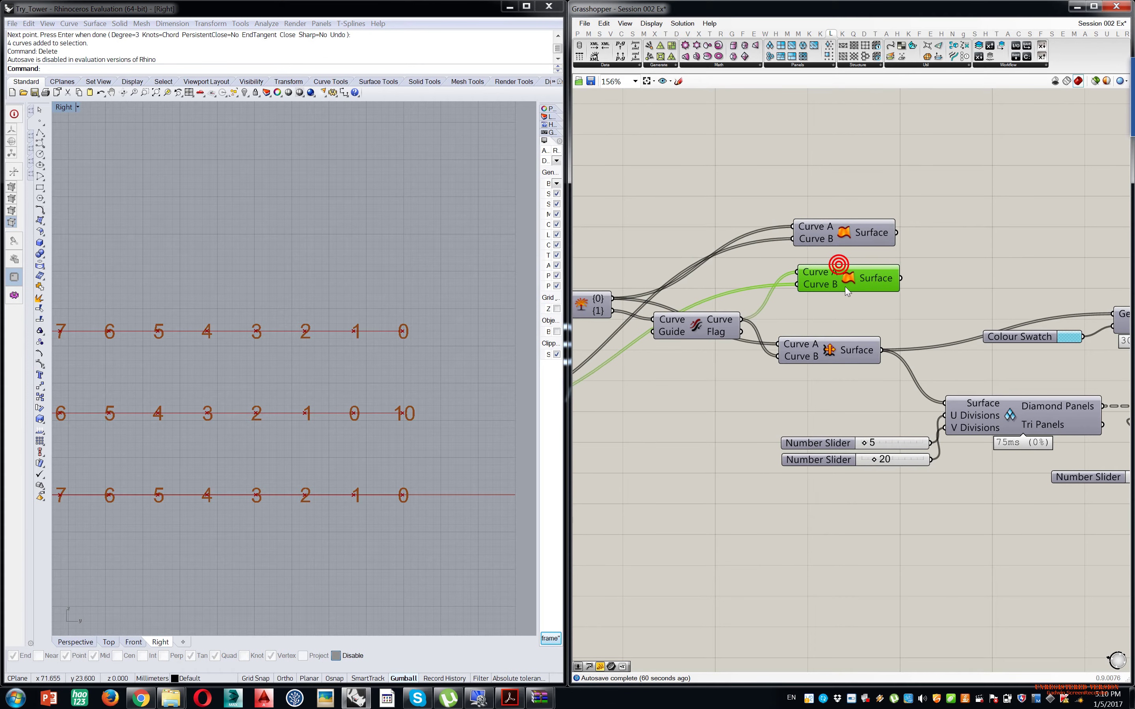
# - Select a group of components further upstream in the definition and move it down the canvas
pyautogui.scroll(-10, 865, 330)
pyautogui.moveTo(785, 421); pyautogui.dragTo(970, 410, button='right')
pyautogui.scroll(3, 663, 484)
pyautogui.moveTo(664, 485); pyautogui.dragTo(861, 370, button='right')
pyautogui.moveTo(943, 376); pyautogui.dragTo(662, 521)
pyautogui.moveTo(863, 404); pyautogui.dragTo(867, 481)
pyautogui.click(861, 400)
# - Turn off the preview of the tower's Loft and its three Divide Curve components
pyautogui.scroll(-4, 862, 399)
pyautogui.moveTo(965, 403); pyautogui.dragTo(886, 394, button='right')
pyautogui.scroll(4, 981, 333)
pyautogui.scroll(3, 963, 357)
pyautogui.moveTo(963, 355); pyautogui.dragTo(888, 446)
pyautogui.middleClick(910, 435)
pyautogui.click(932, 421)
pyautogui.moveTo(372, 297); pyautogui.dragTo(370, 338, button='right')
pyautogui.scroll(-6, 368, 338)
pyautogui.scroll(-2, 367, 339)
pyautogui.moveTo(975, 349); pyautogui.dragTo(845, 535)
pyautogui.middleClick(899, 472)
pyautogui.click(923, 447)
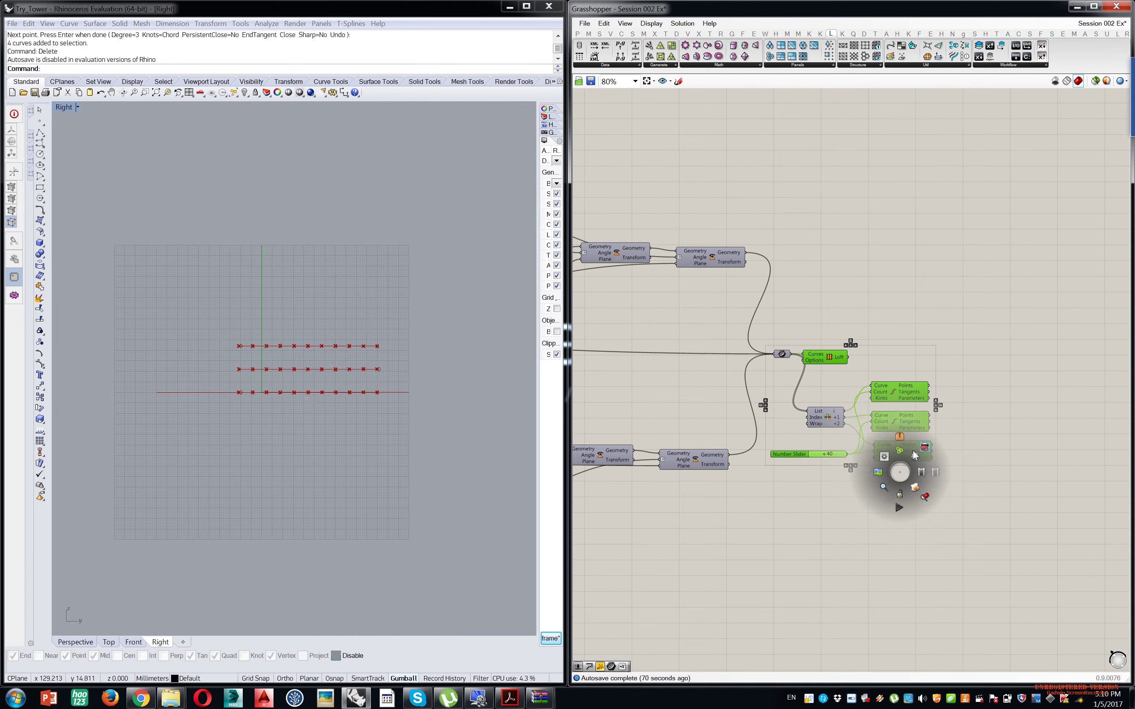
pyautogui.click(925, 448)
# - Try an interpolated curve from the lower line's point 0 through the middle line's 10 to the upper line's 0, and delete it
pyautogui.scroll(10, 375, 323)
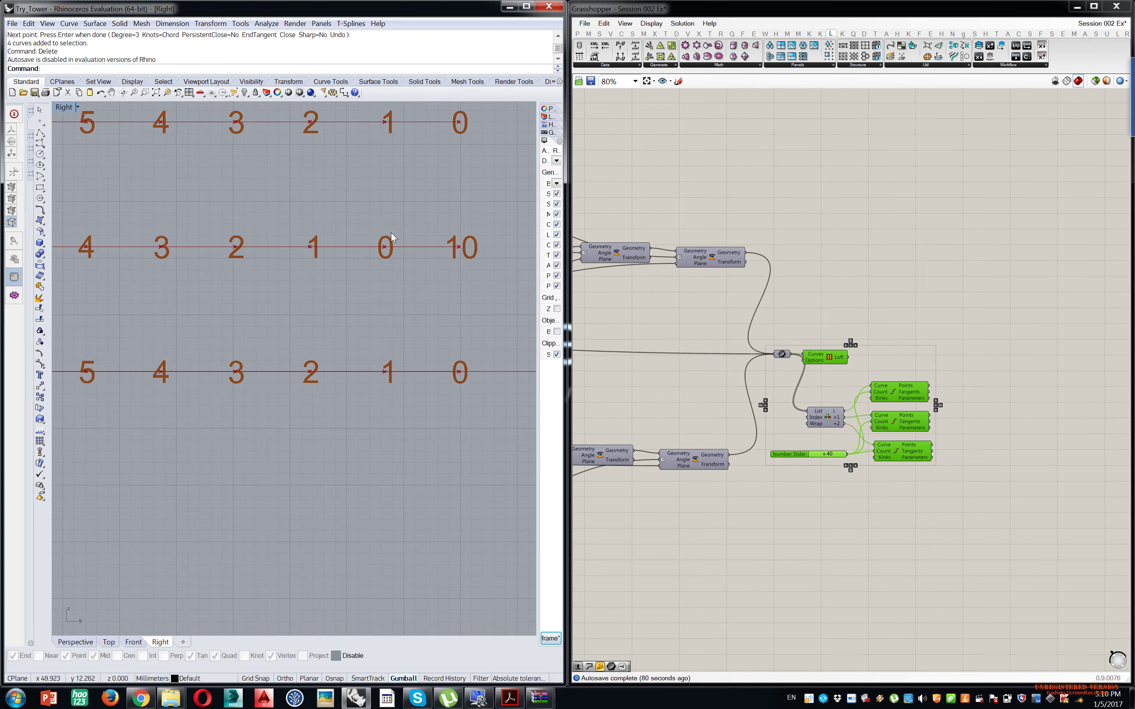
pyautogui.rightClick(43, 148)
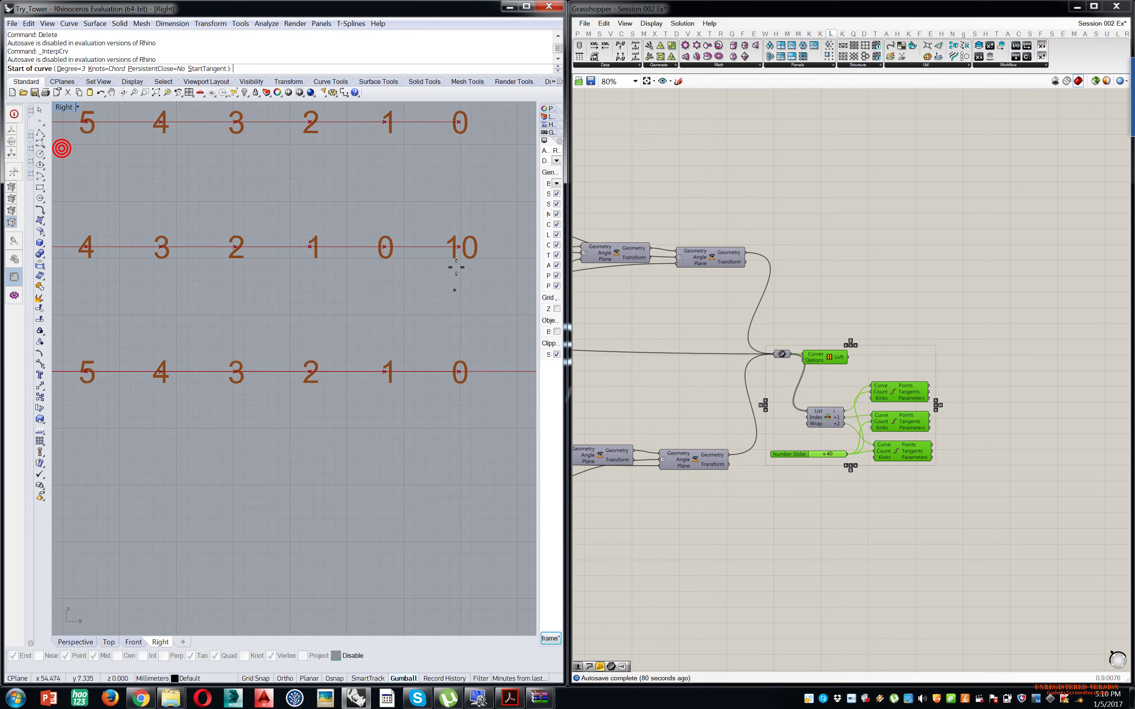
pyautogui.click(460, 371)
pyautogui.click(460, 247)
pyautogui.click(459, 120)
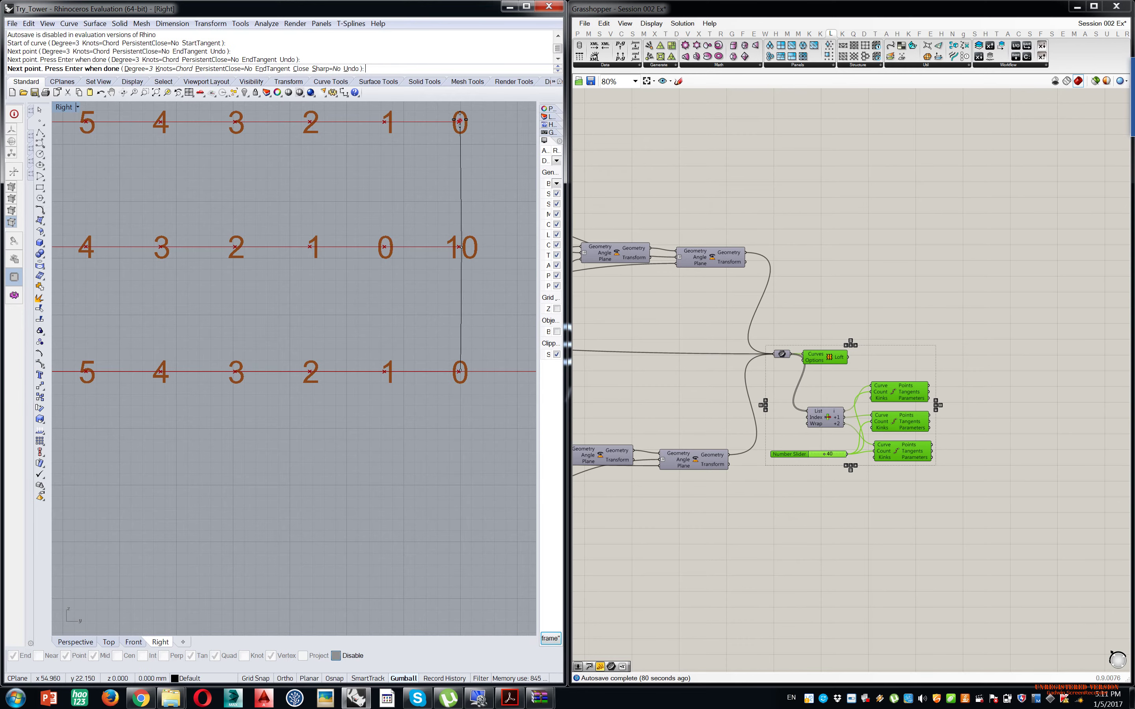
pyautogui.press('Return')
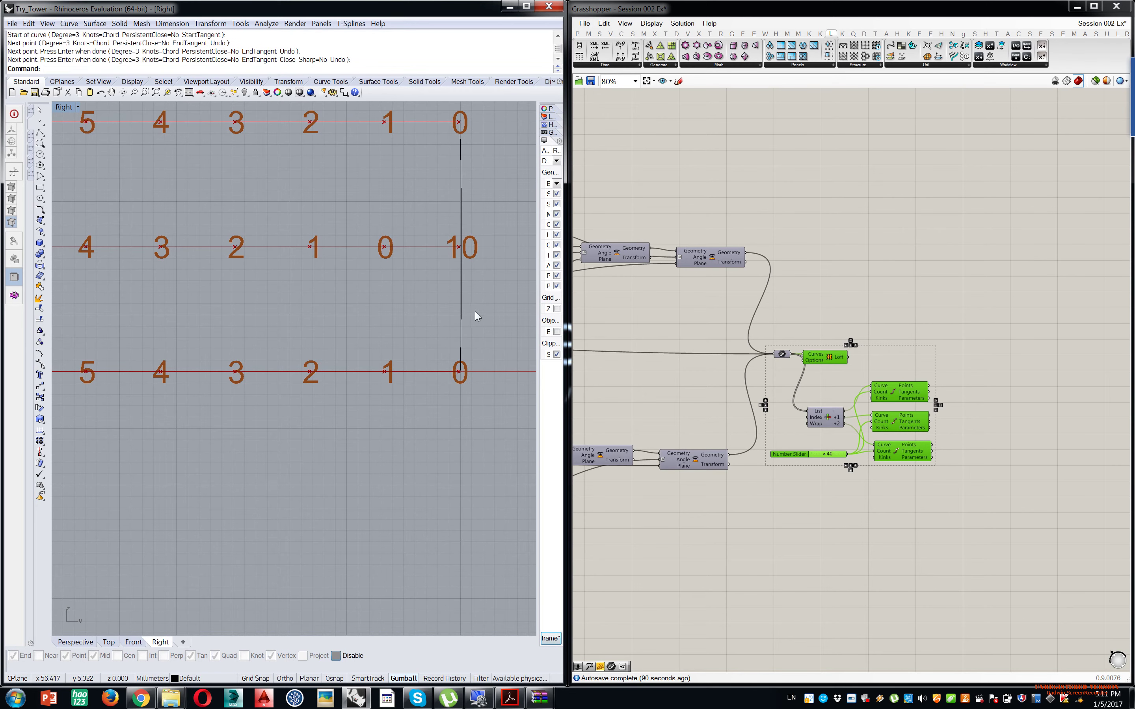
pyautogui.click(436, 303)
pyautogui.press('Delete')
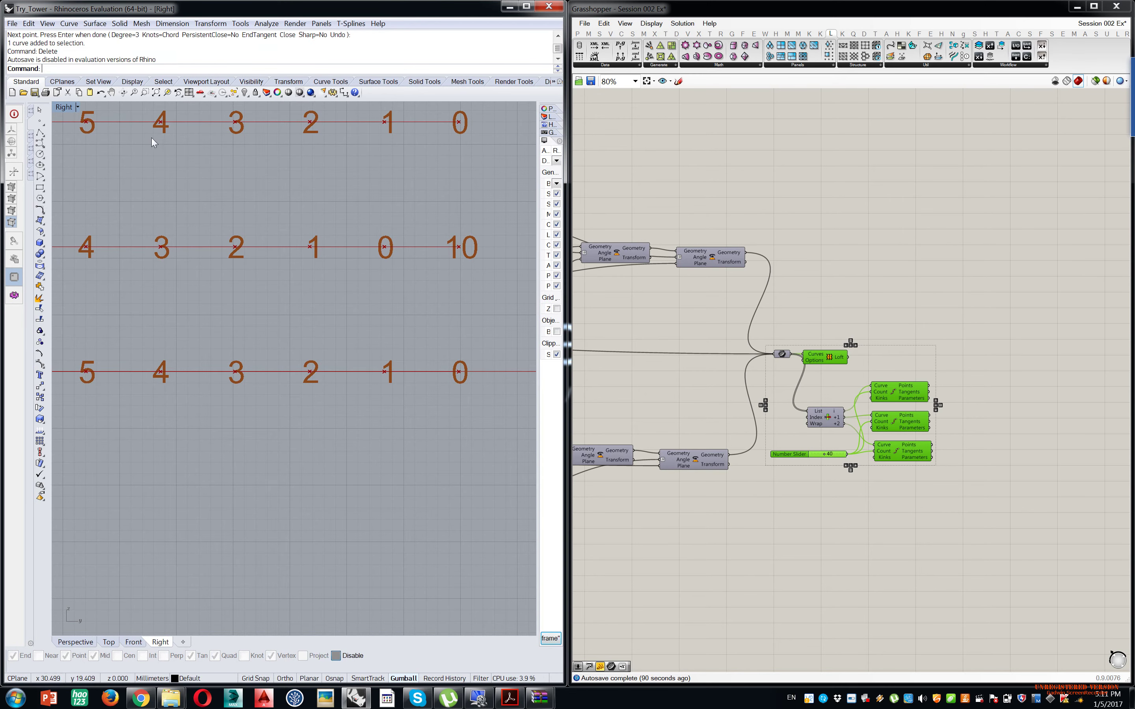
# - Draw an interpolated curve from the lower line's point 0 through the middle line's 0 to the upper line's 0
pyautogui.click(61, 148)
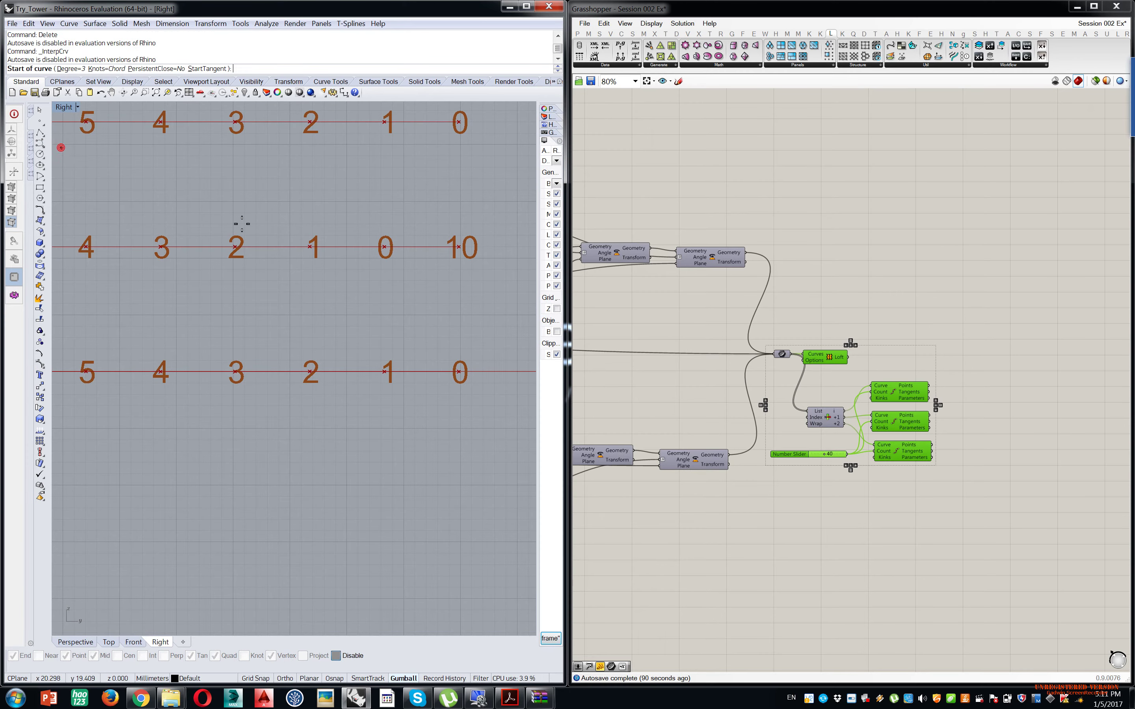
pyautogui.click(459, 371)
pyautogui.click(384, 246)
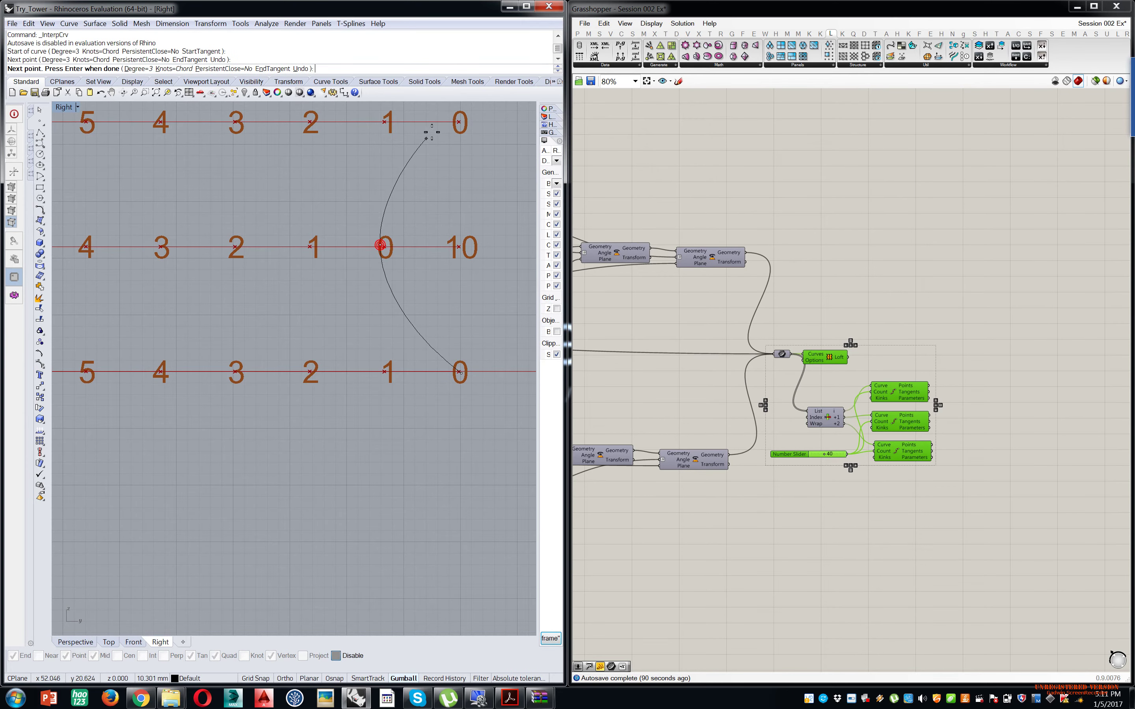
pyautogui.click(457, 122)
pyautogui.press('Return')
# - Draw an interpolated curve from the lower line's point 1 through the middle line's 1 to the upper line's 1
pyautogui.press('Return')
pyautogui.click(383, 373)
pyautogui.click(309, 246)
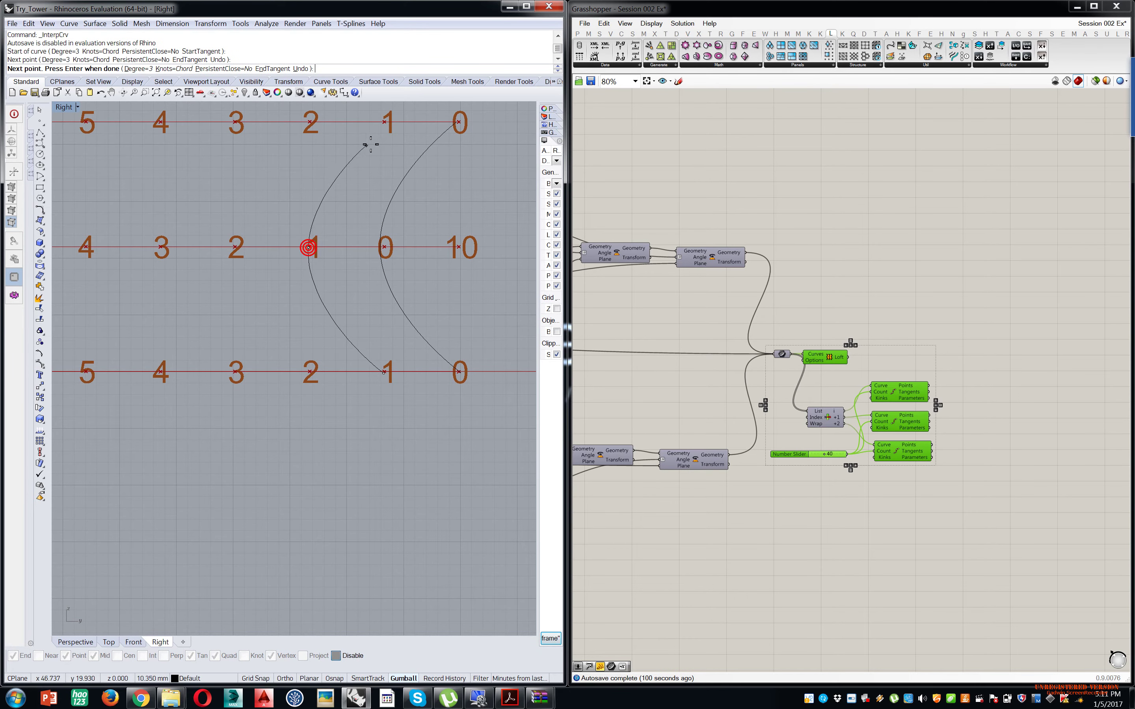
pyautogui.click(384, 123)
pyautogui.press('Return')
# - Draw an interpolated curve from the lower line's point 2 through the middle line's 2 to the upper line's 2
pyautogui.press('Return')
pyautogui.click(309, 372)
pyautogui.click(235, 246)
pyautogui.click(310, 123)
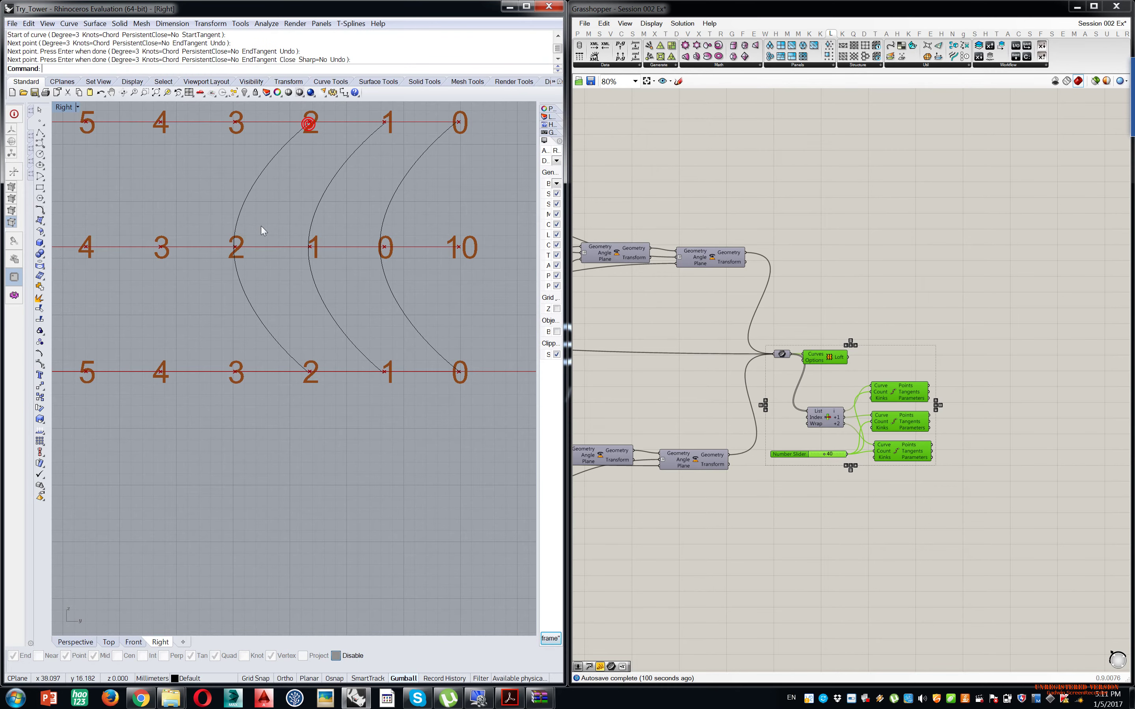
pyautogui.press('Return')
# - Draw an interpolated curve from the lower line's point 3 through the middle line's 3 toward the upper line
pyautogui.press('Return')
pyautogui.click(236, 372)
pyautogui.click(161, 246)
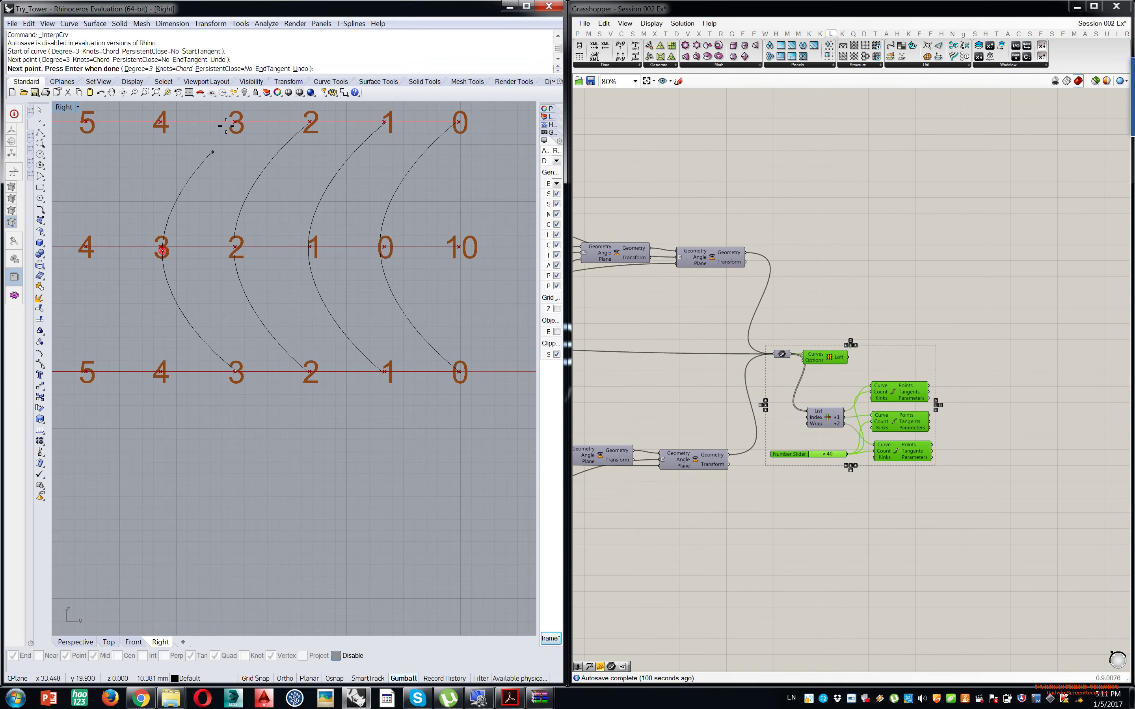
# - Finish the fourth interpolated curve at point 3 of the upper row, and delete the four interpolated curves
pyautogui.click(235, 123)
pyautogui.press('Return')
pyautogui.scroll(-3, 270, 210)
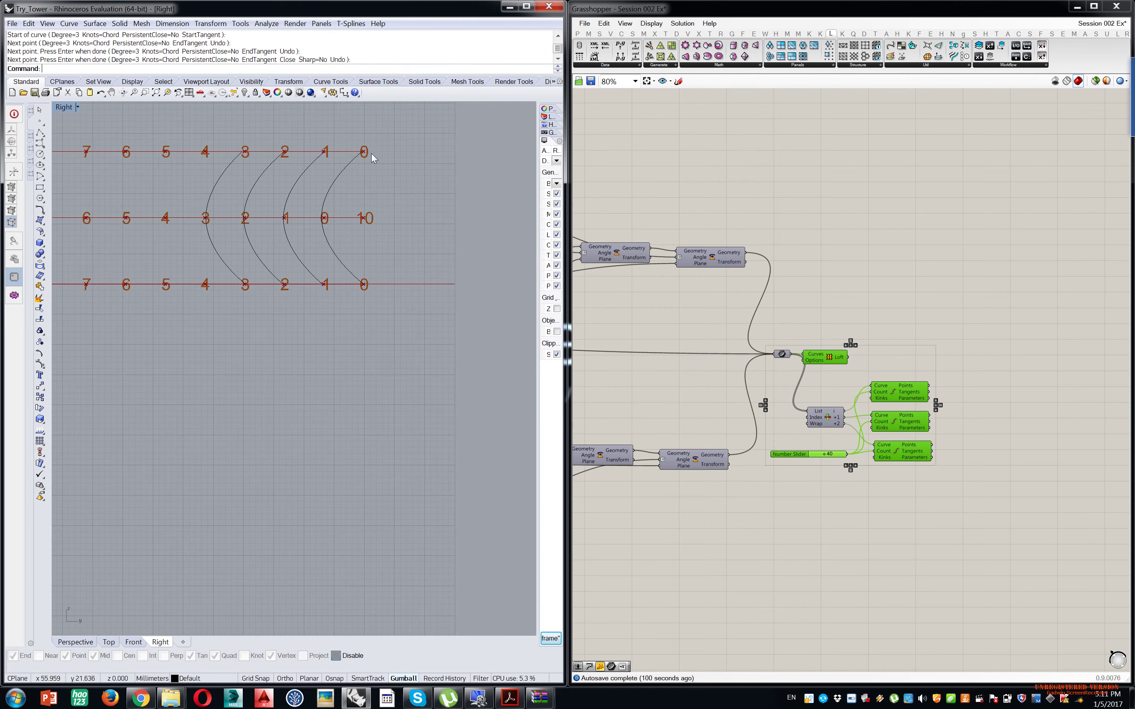
pyautogui.moveTo(142, 246); pyautogui.dragTo(139, 258)
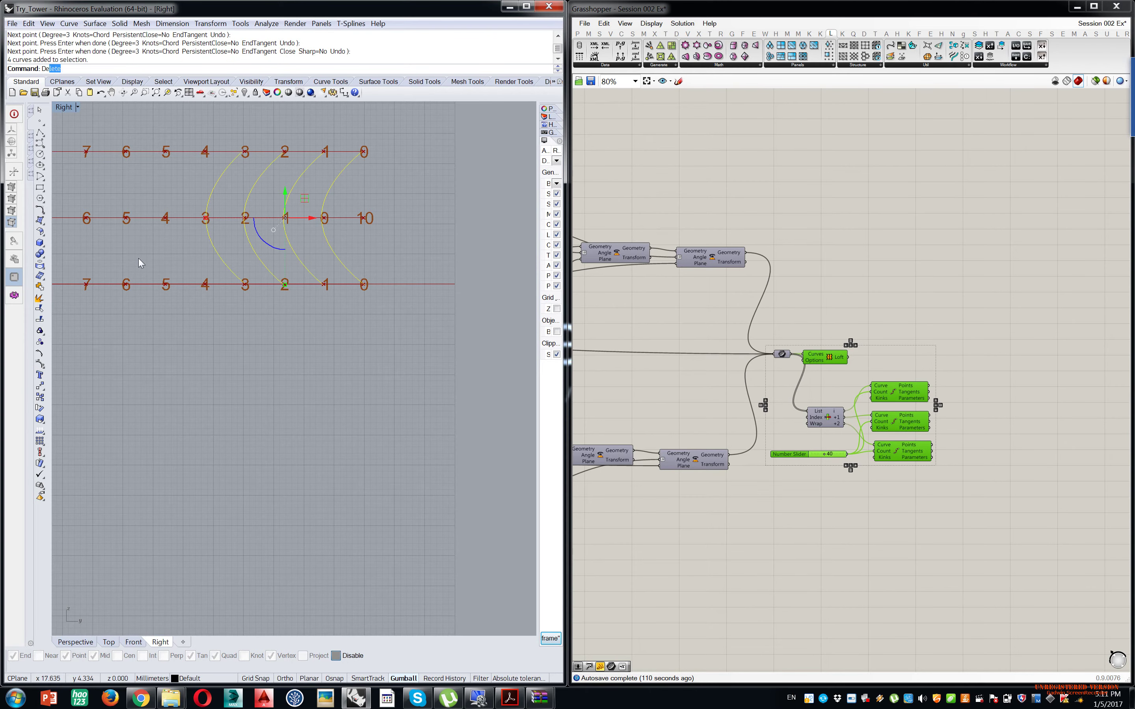
pyautogui.press('Delete')
# - Turn off the preview of the Grasshopper component group that includes the Loft, list and three Divide Curve components
pyautogui.moveTo(969, 322); pyautogui.dragTo(1004, 352, button='right')
pyautogui.scroll(-4, 915, 380)
pyautogui.moveTo(865, 431); pyautogui.dragTo(1060, 334, button='right')
pyautogui.moveTo(856, 395); pyautogui.dragTo(593, 552)
pyautogui.middleClick(709, 497)
pyautogui.click(734, 472)
pyautogui.scroll(4, 1097, 306)
pyautogui.moveTo(1097, 306); pyautogui.dragTo(937, 331, button='right')
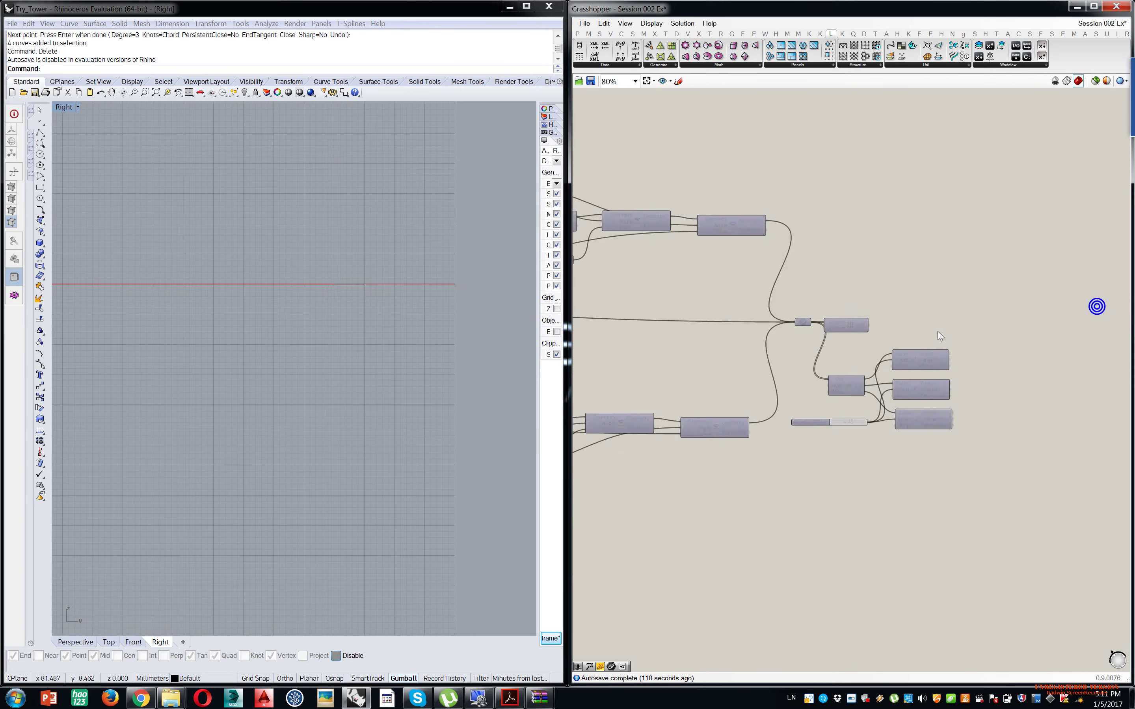
# - Turn on the preview of the three Divide Curve components and show their points in the Perspective view
pyautogui.scroll(3, 937, 331)
pyautogui.moveTo(955, 320); pyautogui.dragTo(915, 524)
pyautogui.middleClick(917, 527)
pyautogui.click(931, 502)
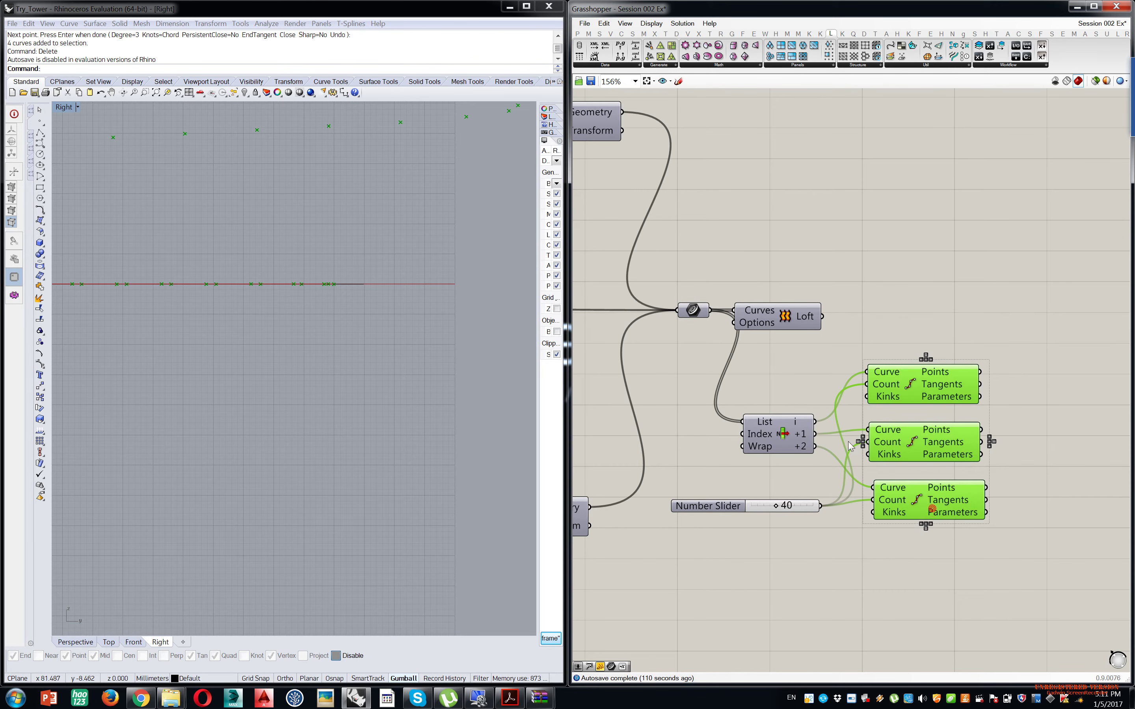
pyautogui.click(75, 642)
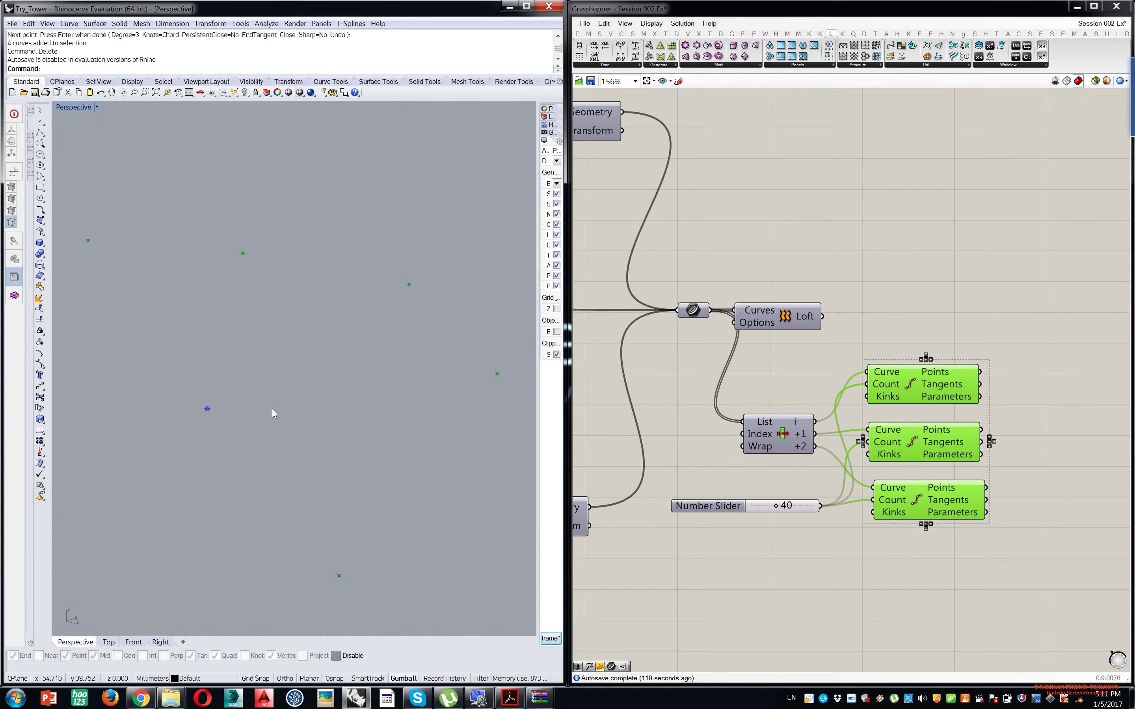
pyautogui.moveTo(287, 396); pyautogui.dragTo(268, 422, button='right')
pyautogui.scroll(3, 296, 497)
pyautogui.moveTo(296, 497); pyautogui.dragTo(262, 484, button='right')
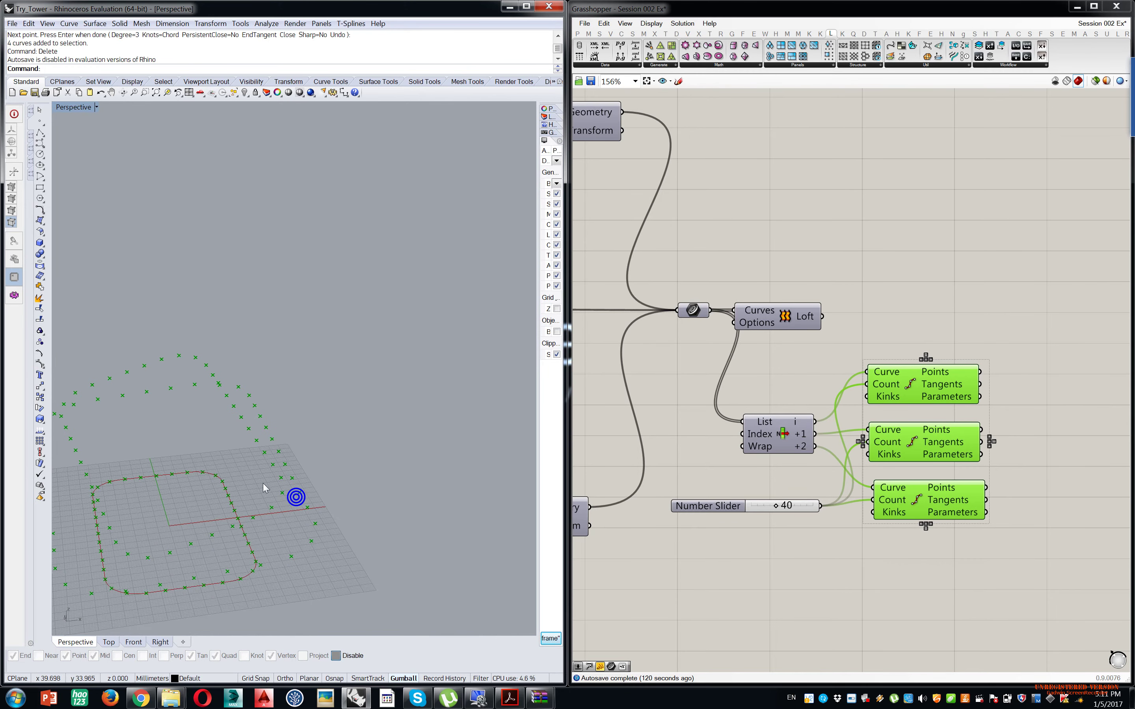
# - Add a Shift List component and connect the middle Divide Curve's Points output to its List input
pyautogui.moveTo(914, 369); pyautogui.dragTo(828, 259, button='right')
pyautogui.click(991, 287)
pyautogui.click(865, 334)
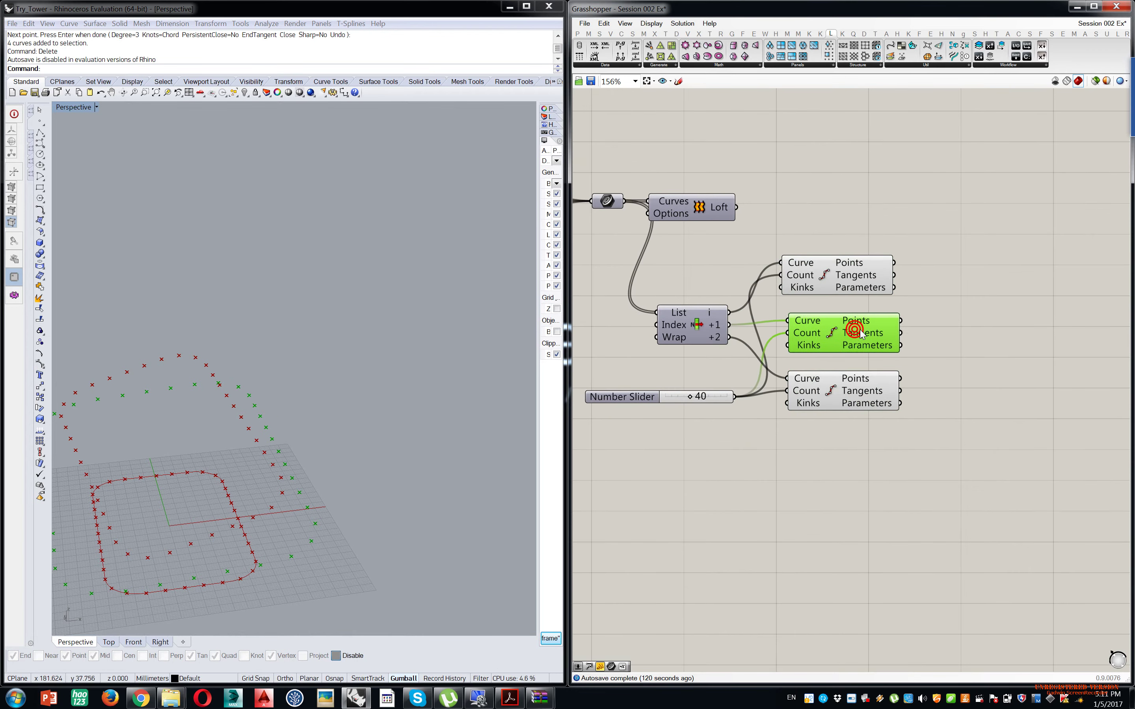
pyautogui.moveTo(1045, 338); pyautogui.dragTo(928, 334, button='right')
pyautogui.doubleClick(928, 334)
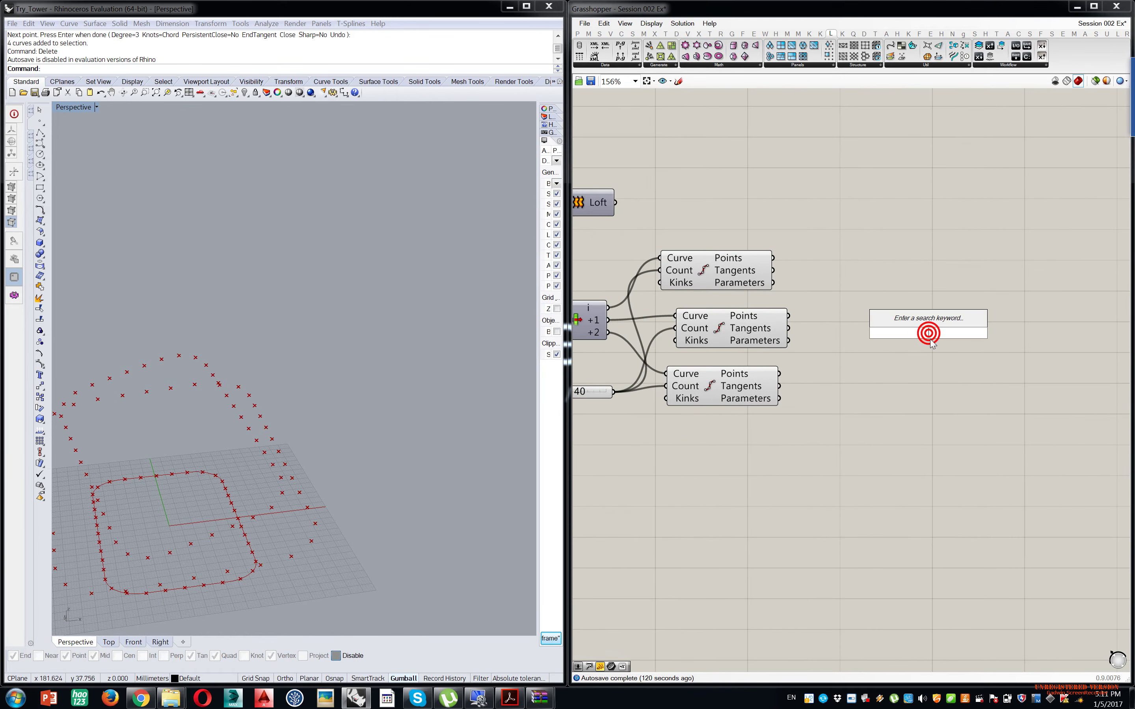
pyautogui.write('shift l')
pyautogui.press('Return')
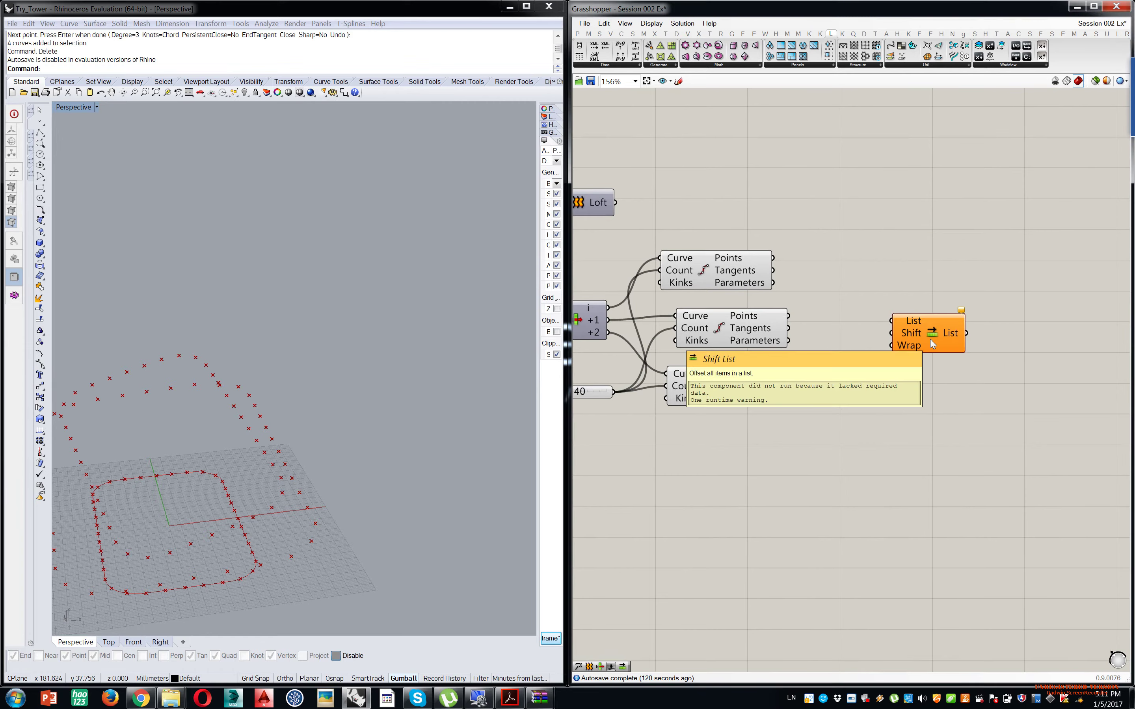
pyautogui.moveTo(788, 315); pyautogui.dragTo(891, 320)
# - Align the three Divide Curve components in a column and place Shift List closer to the middle one
pyautogui.scroll(-10, 917, 224)
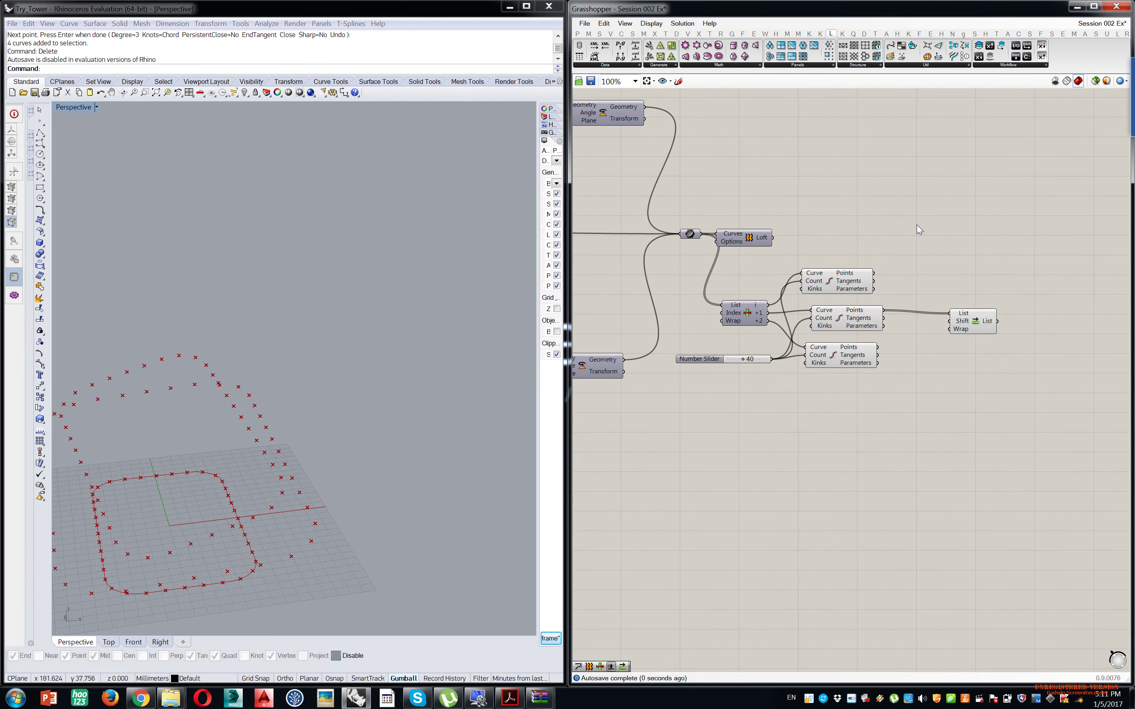
pyautogui.scroll(-3, 879, 308)
pyautogui.scroll(5, 809, 255)
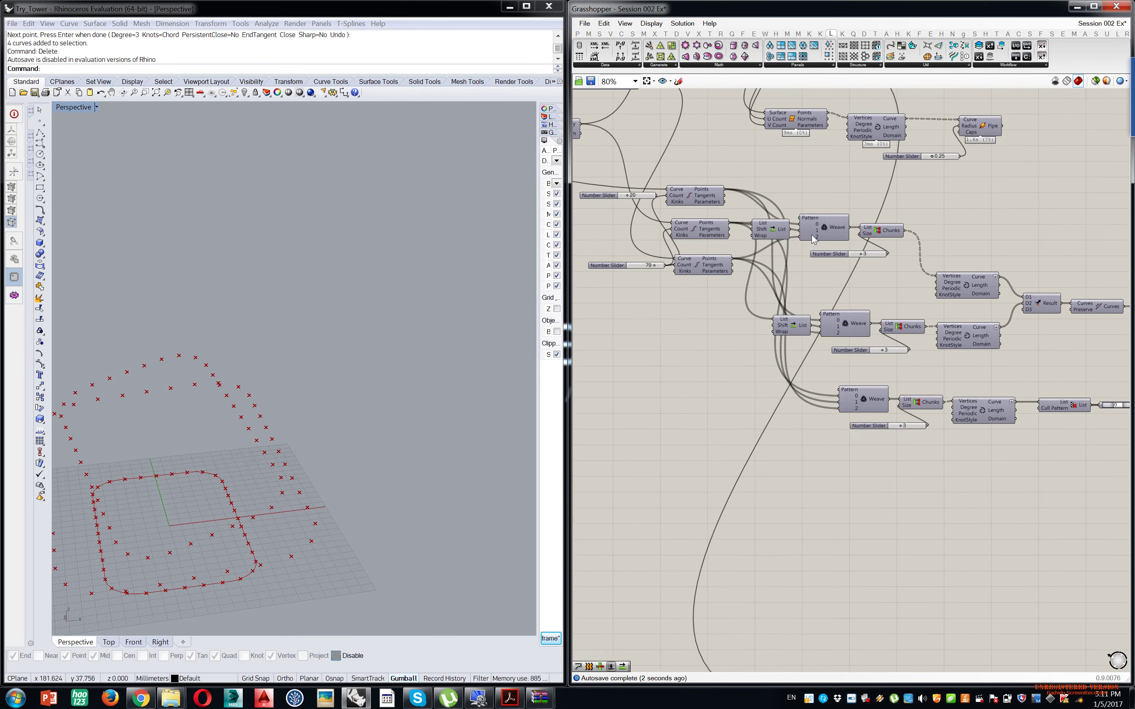
pyautogui.scroll(-8, 713, 234)
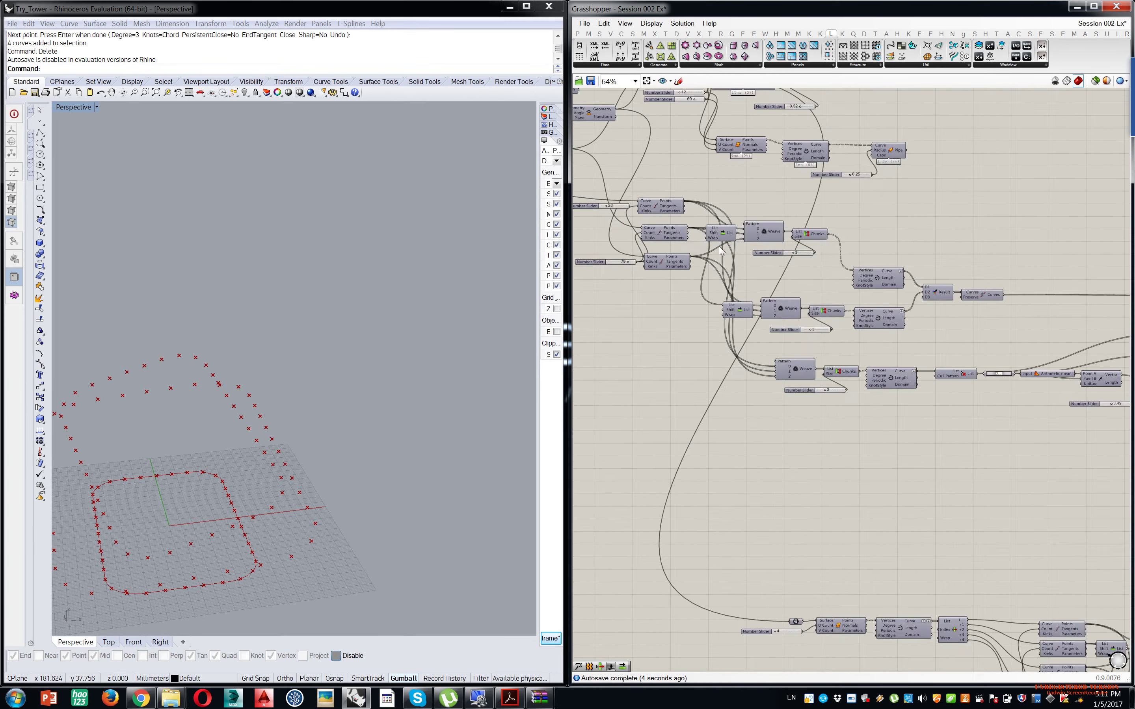
pyautogui.scroll(7, 779, 349)
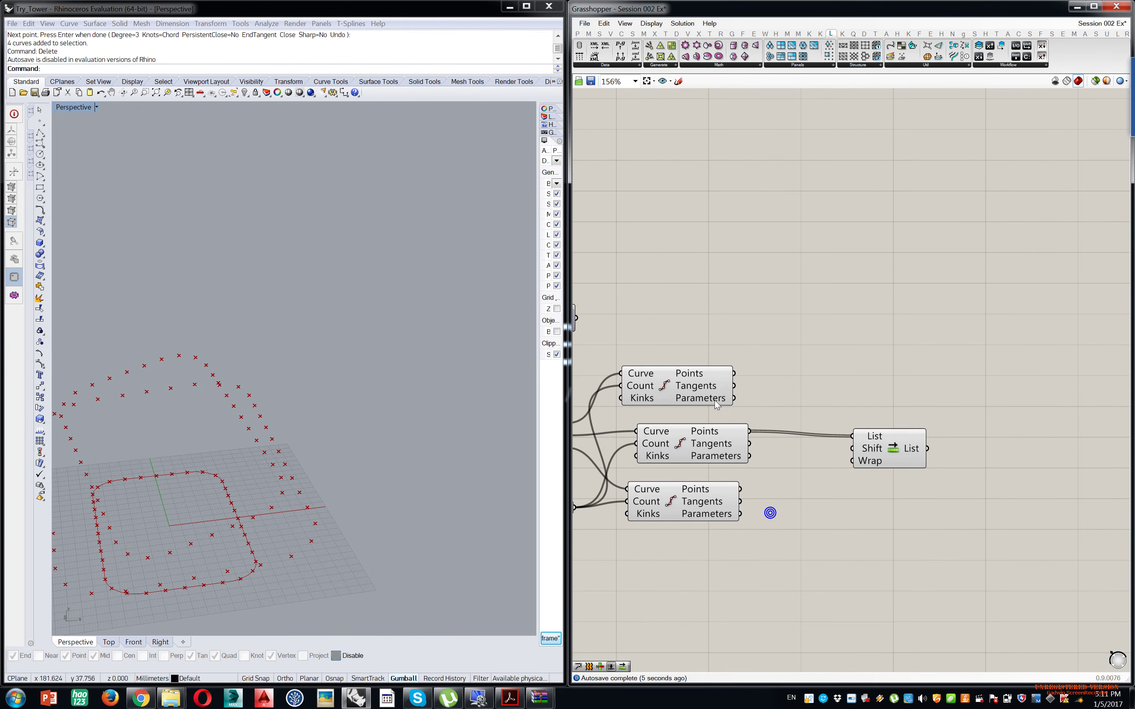
pyautogui.click(659, 370)
pyautogui.moveTo(670, 510); pyautogui.dragTo(679, 508)
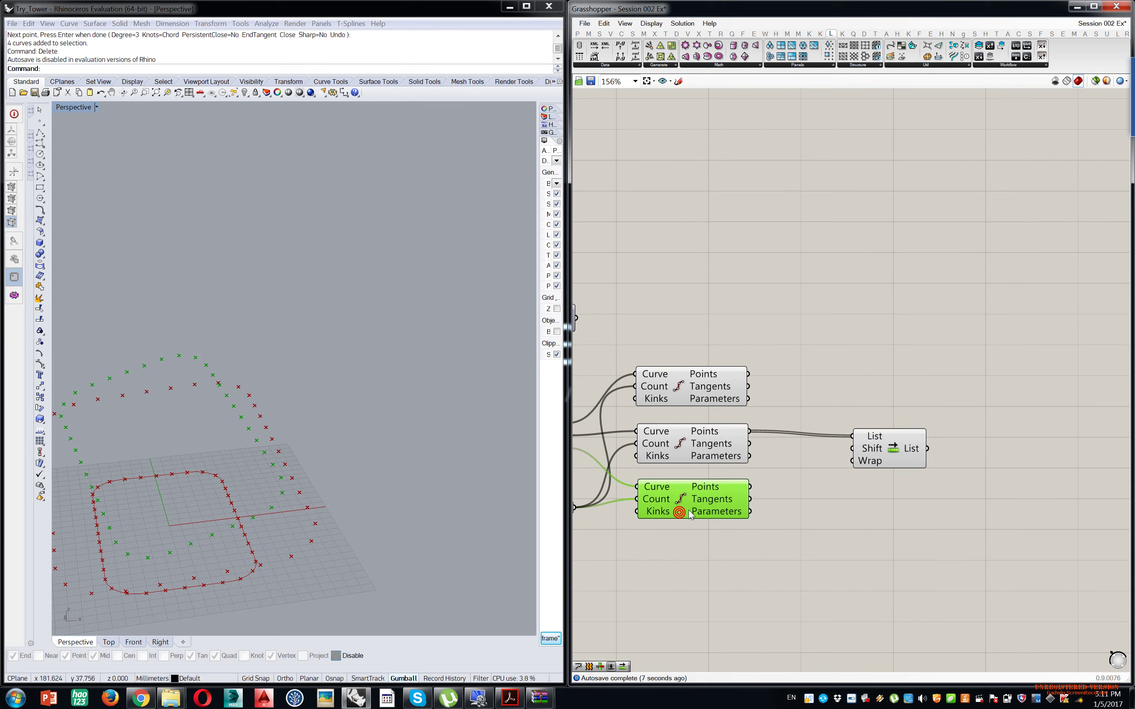
pyautogui.click(1019, 367)
pyautogui.moveTo(896, 442); pyautogui.dragTo(818, 436)
# - Examine the existing chain of Shift List, Weave, Chunks and Interpolate components elsewhere in the definition
pyautogui.scroll(-9, 838, 416)
pyautogui.moveTo(903, 232); pyautogui.dragTo(878, 354, button='right')
pyautogui.scroll(8, 830, 259)
pyautogui.scroll(-2, 757, 276)
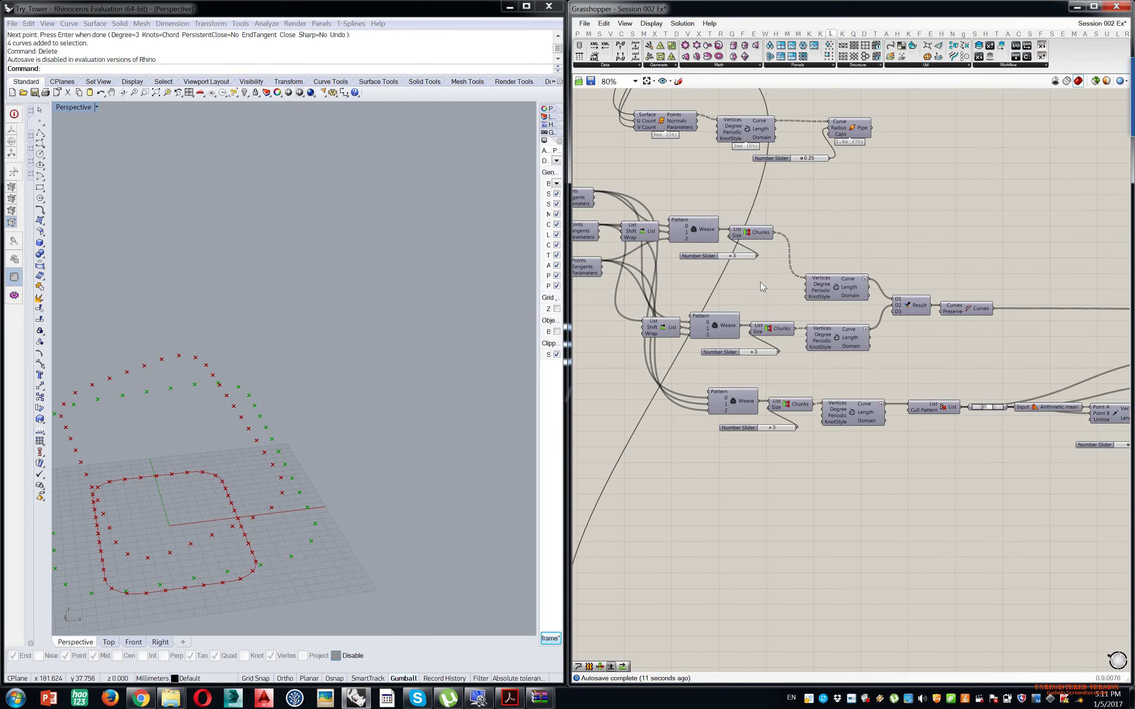
pyautogui.moveTo(760, 358); pyautogui.dragTo(760, 353, button='right')
pyautogui.moveTo(768, 423); pyautogui.dragTo(784, 250, button='right')
pyautogui.scroll(-4, 780, 284)
pyautogui.moveTo(763, 454); pyautogui.dragTo(799, 305, button='right')
pyautogui.scroll(4, 798, 468)
pyautogui.scroll(3, 796, 522)
# - Add an Interpolate curve component beside the new Shift List component
pyautogui.doubleClick(832, 469)
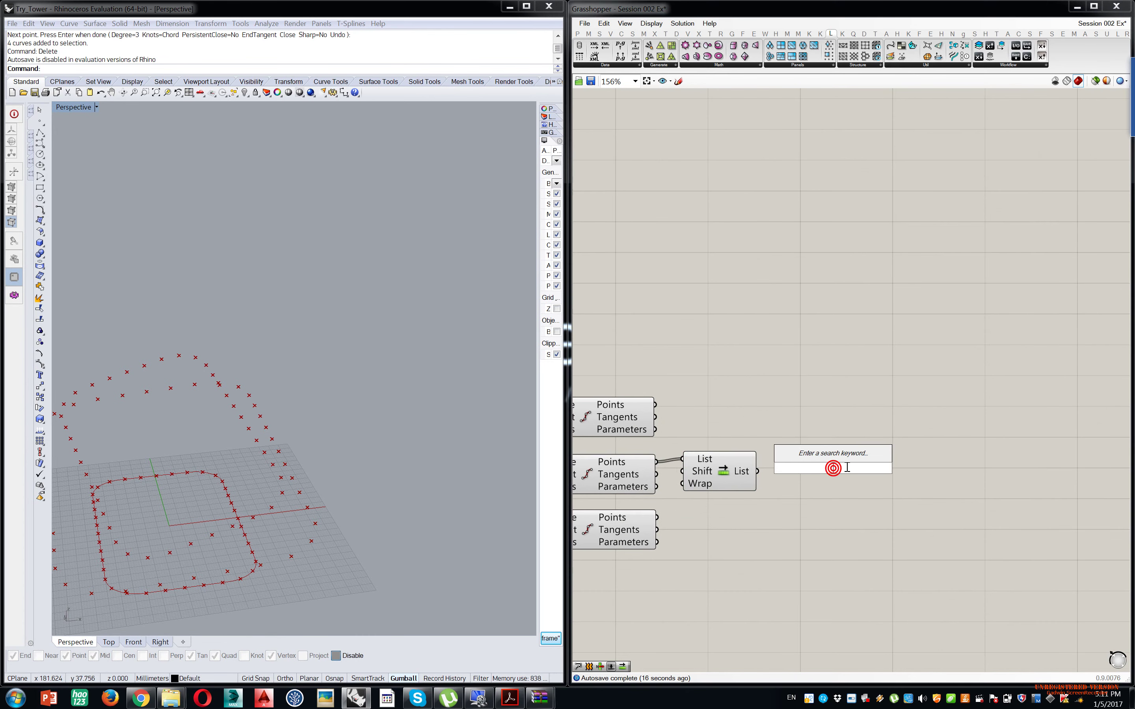
pyautogui.write('inter')
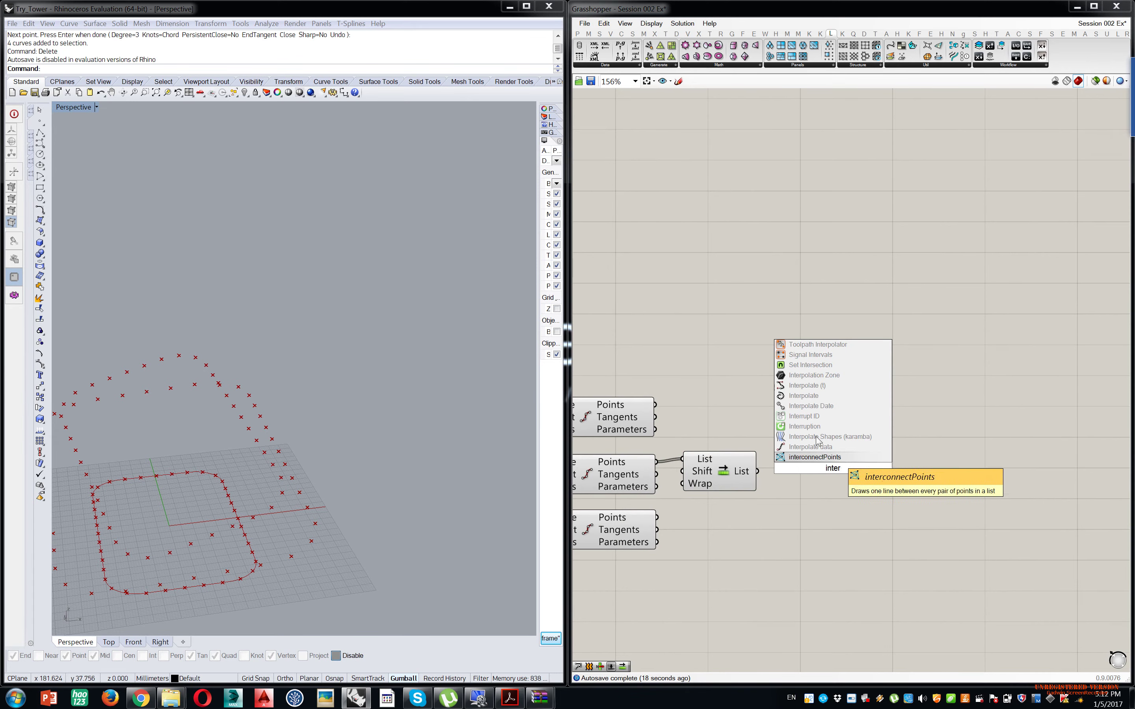
pyautogui.click(811, 399)
pyautogui.moveTo(904, 489); pyautogui.dragTo(908, 488)
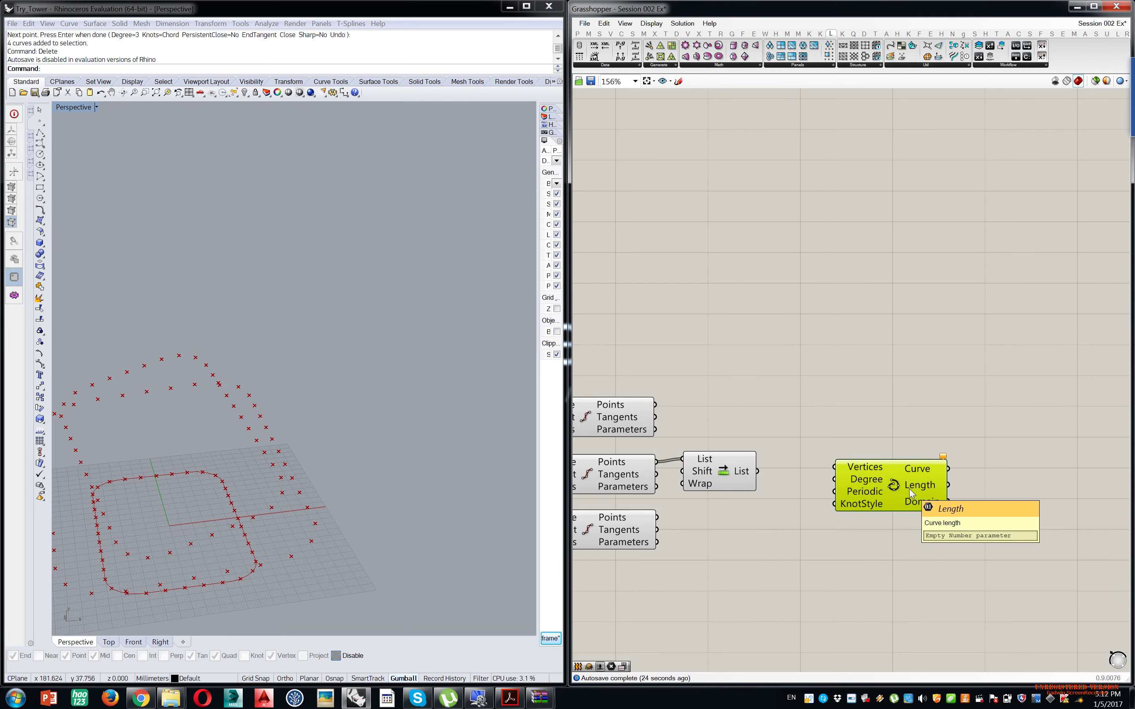
# - Add a Panel fed by the first Divide Curve's Points output, and enlarge it above the components
pyautogui.doubleClick(681, 271)
pyautogui.write("'")
pyautogui.press('BackSpace')
pyautogui.write('"')
pyautogui.press('Return')
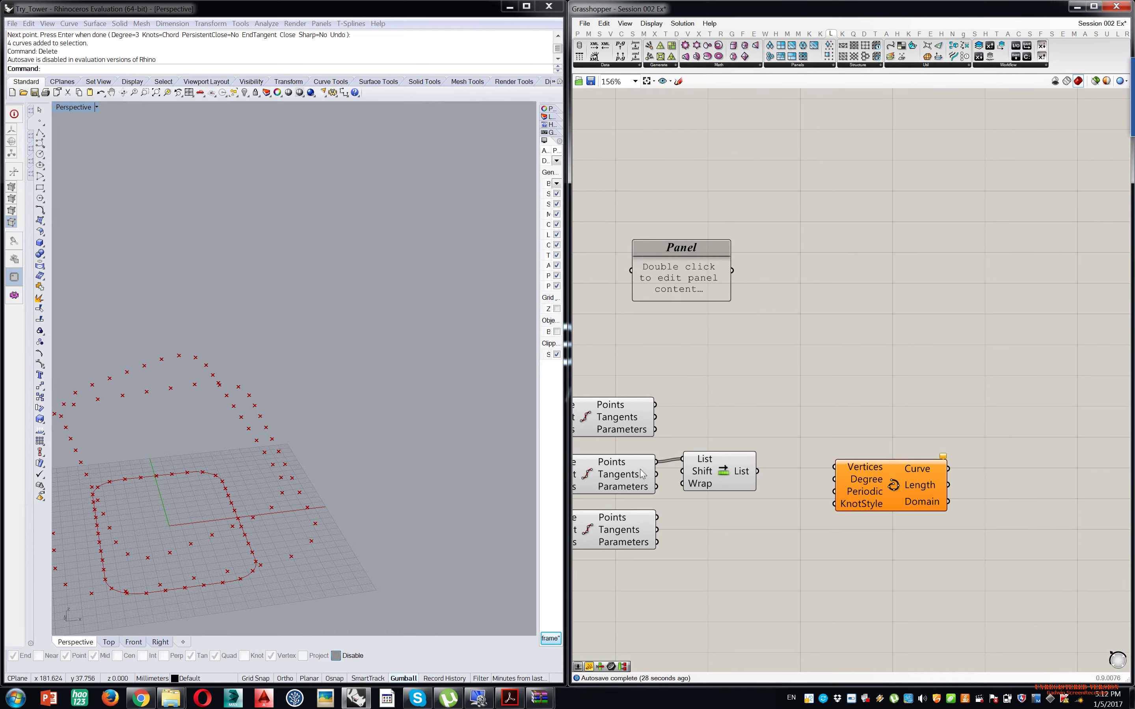
pyautogui.moveTo(656, 405); pyautogui.dragTo(631, 271)
pyautogui.moveTo(728, 281); pyautogui.dragTo(979, 281)
pyautogui.moveTo(877, 299); pyautogui.dragTo(876, 407)
pyautogui.moveTo(864, 345); pyautogui.dragTo(942, 269)
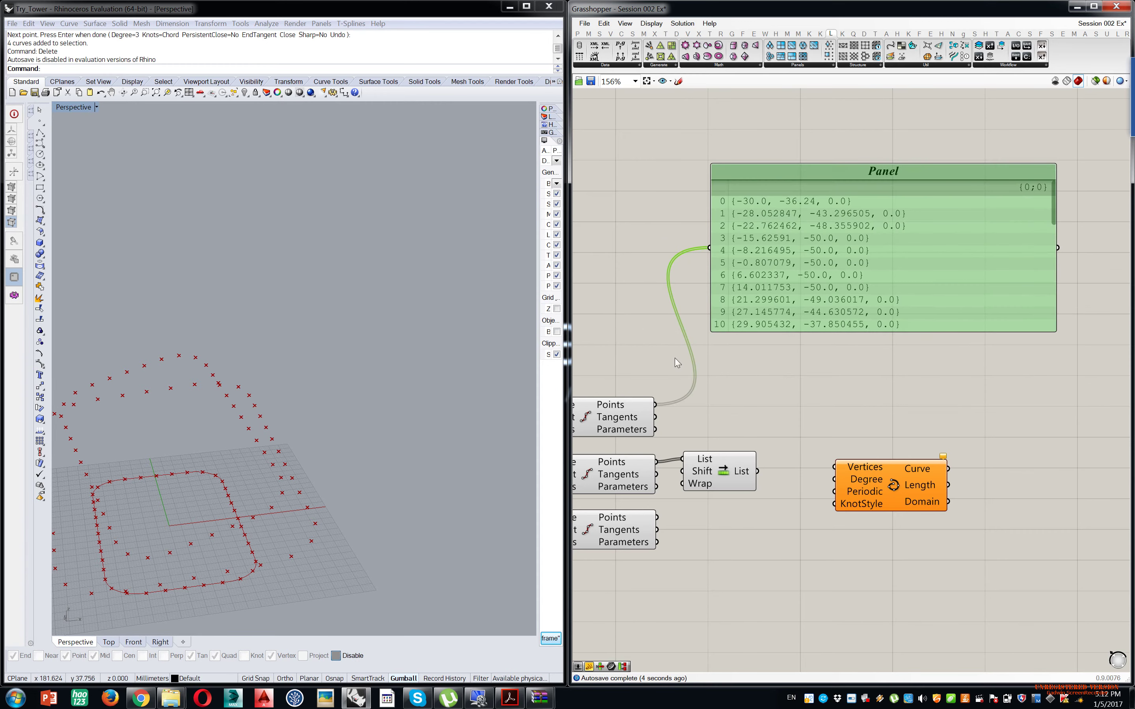
# - Connect the first Divide Curve's Points output to the Vertices input of Interpolate
pyautogui.moveTo(656, 404); pyautogui.dragTo(834, 467)
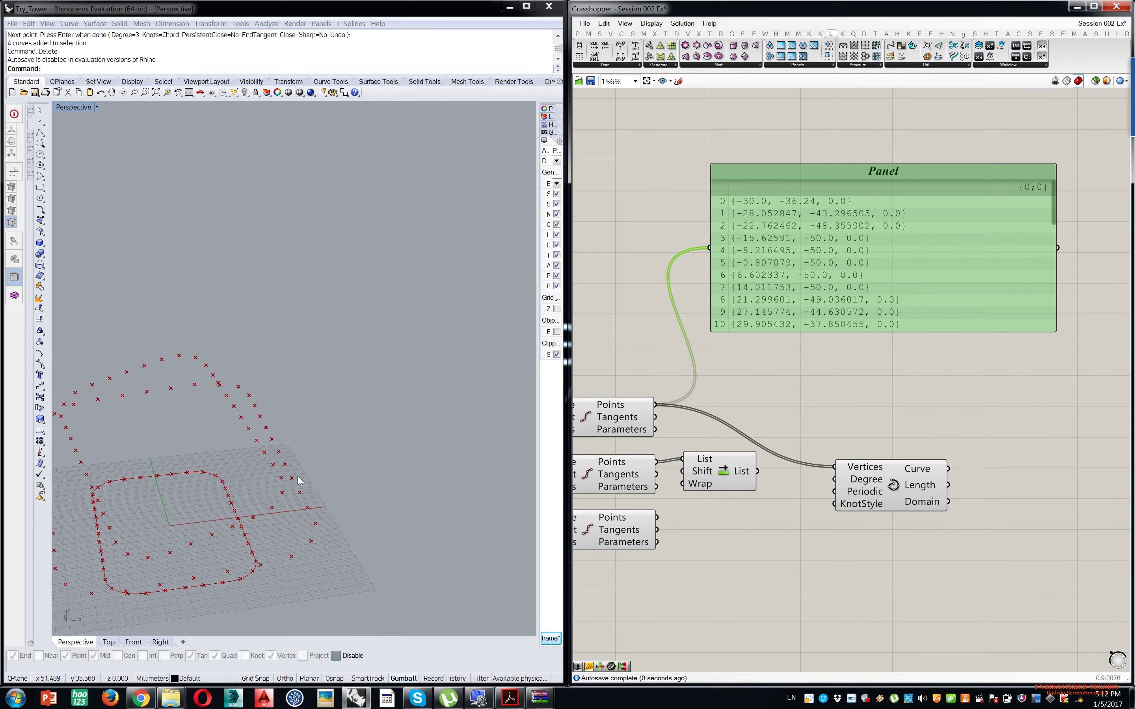
pyautogui.click(887, 497)
pyautogui.click(864, 415)
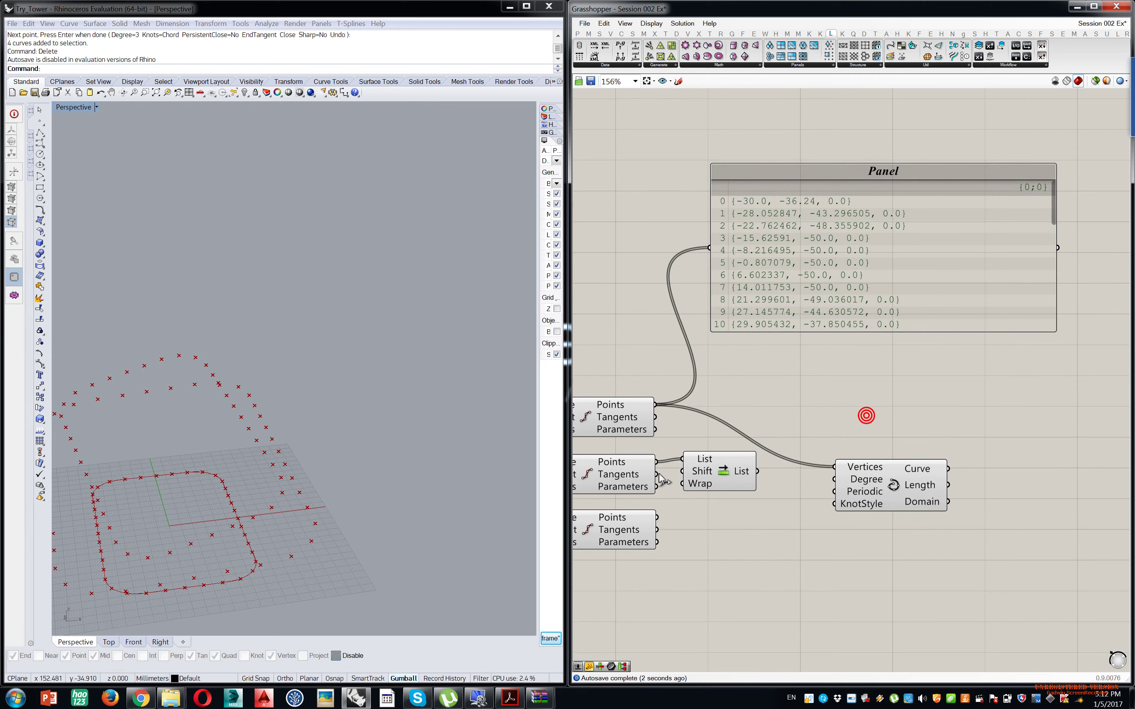
# - Connect the third Divide Curve's Points output to the Vertices input of Interpolate and inspect the curve in Perspective
pyautogui.moveTo(656, 516); pyautogui.dragTo(834, 467)
pyautogui.moveTo(146, 405); pyautogui.dragTo(209, 388, button='right')
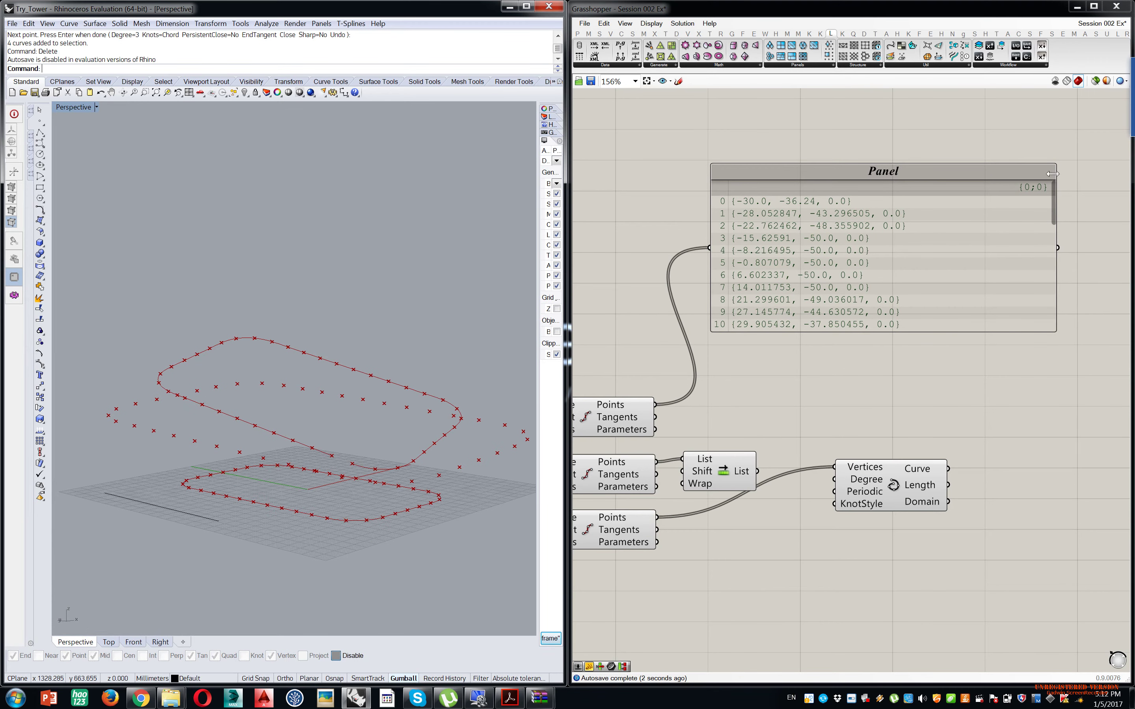
pyautogui.moveTo(1053, 192); pyautogui.dragTo(1050, 115)
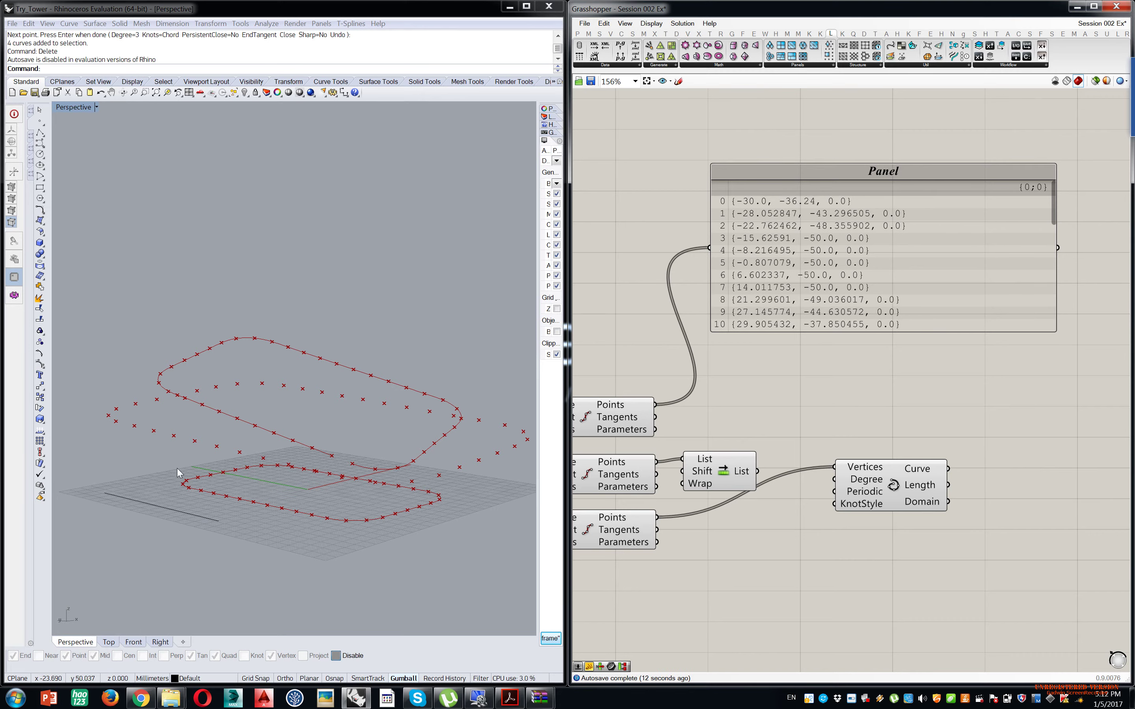
pyautogui.moveTo(324, 500); pyautogui.dragTo(357, 527, button='right')
pyautogui.scroll(-2, 189, 502)
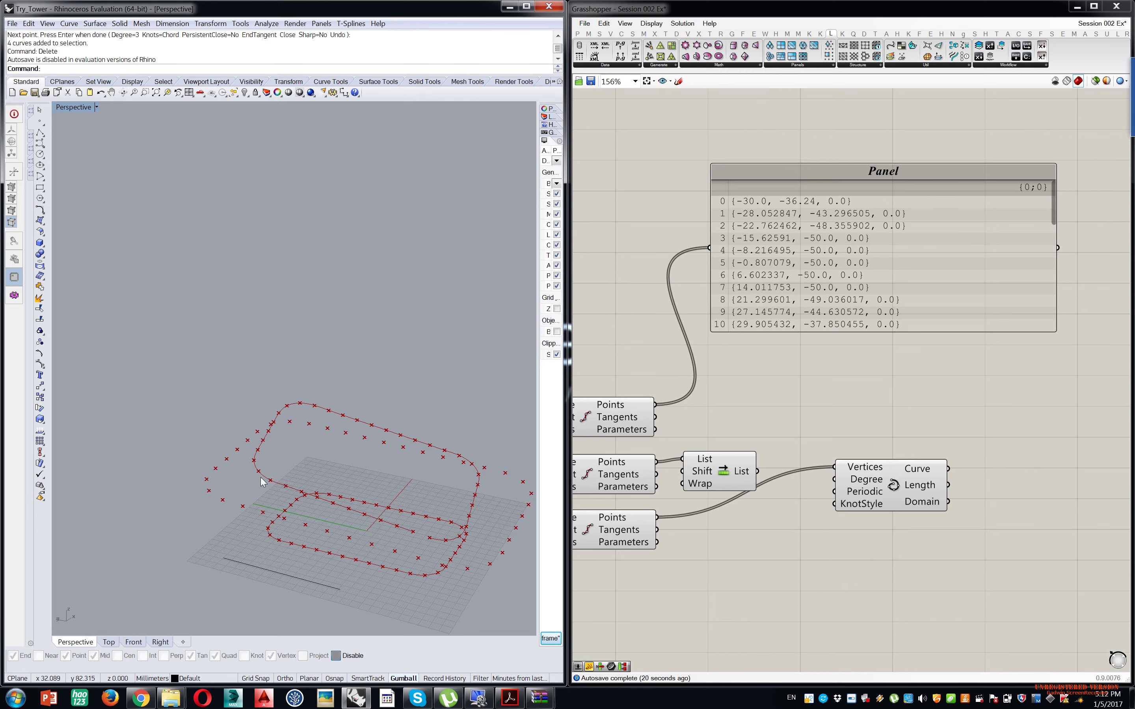
# - Sketch a large pair of square brackets freehand on the empty canvas below the Interpolate component
pyautogui.scroll(-5, 937, 197)
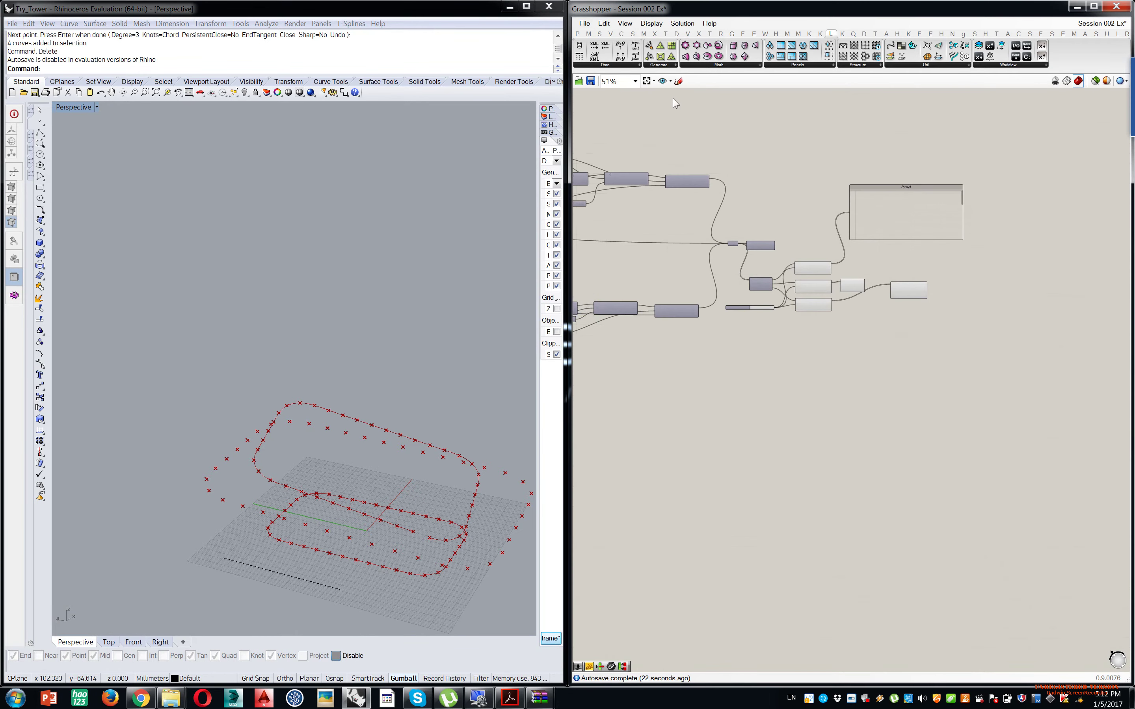
pyautogui.moveTo(970, 344); pyautogui.dragTo(903, 242, button='right')
pyautogui.scroll(7, 860, 203)
pyautogui.click(679, 81)
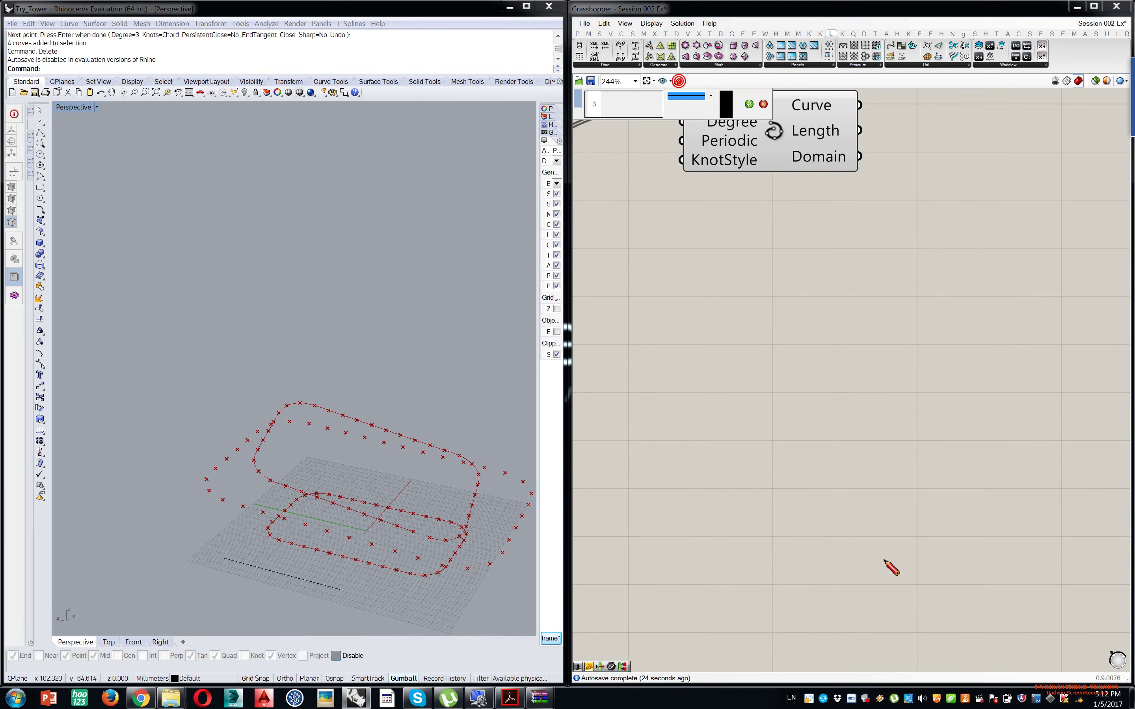
pyautogui.moveTo(795, 307)
pyautogui.mouseDown()
pyautogui.moveTo(746, 504)
pyautogui.moveTo(794, 522)
pyautogui.mouseUp()
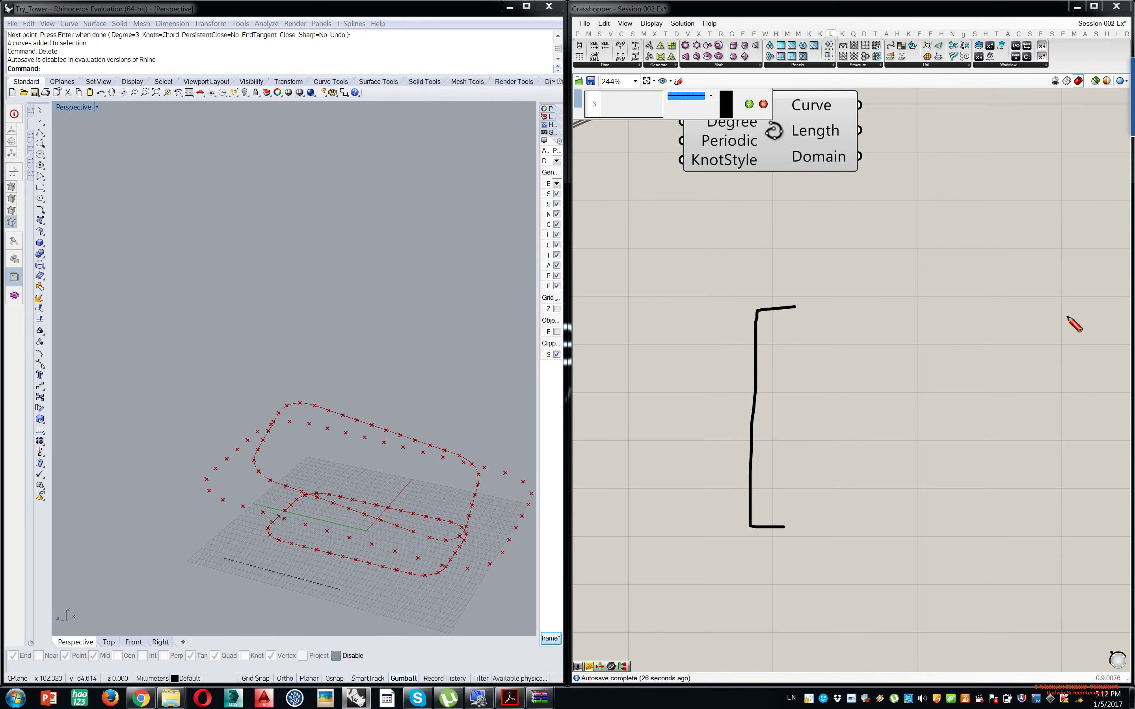
pyautogui.moveTo(1044, 300)
pyautogui.mouseDown()
pyautogui.moveTo(1070, 510)
pyautogui.moveTo(1044, 523)
pyautogui.mouseUp()
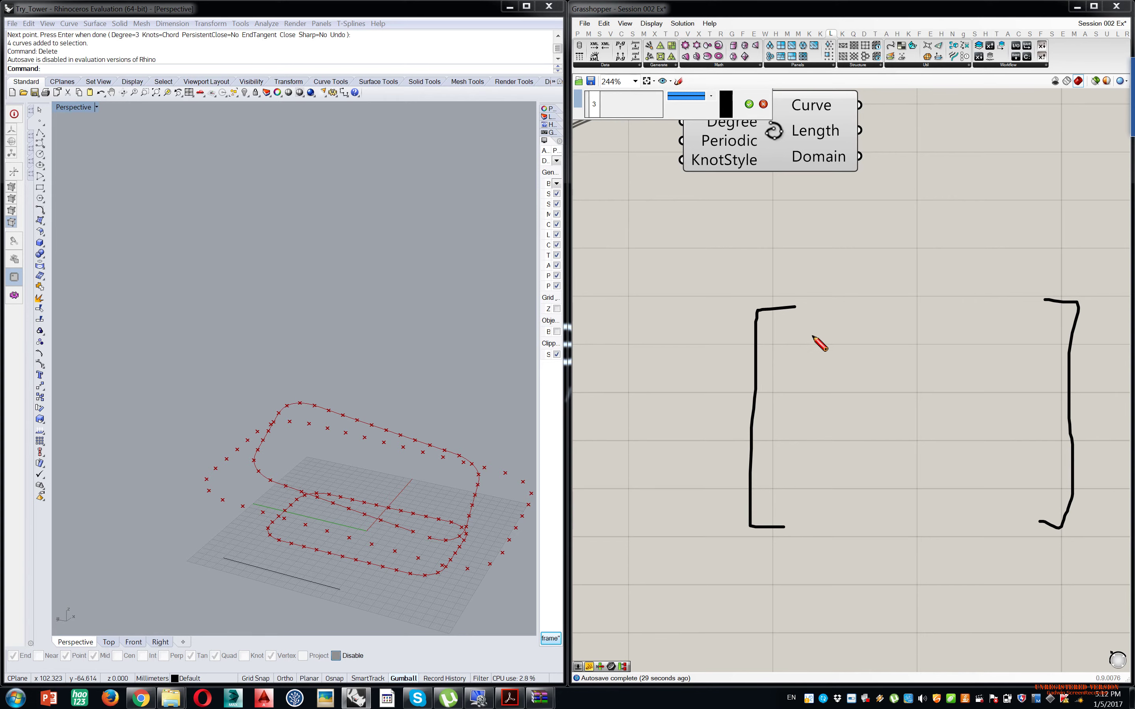
# - Handwrite the numbers 0 to 11 inside the brackets in three rows of four
pyautogui.moveTo(805, 320); pyautogui.dragTo(805, 322)
pyautogui.moveTo(897, 311); pyautogui.dragTo(896, 335)
pyautogui.moveTo(960, 315)
pyautogui.mouseDown()
pyautogui.moveTo(981, 327)
pyautogui.moveTo(1018, 319)
pyautogui.moveTo(1017, 336)
pyautogui.mouseUp()
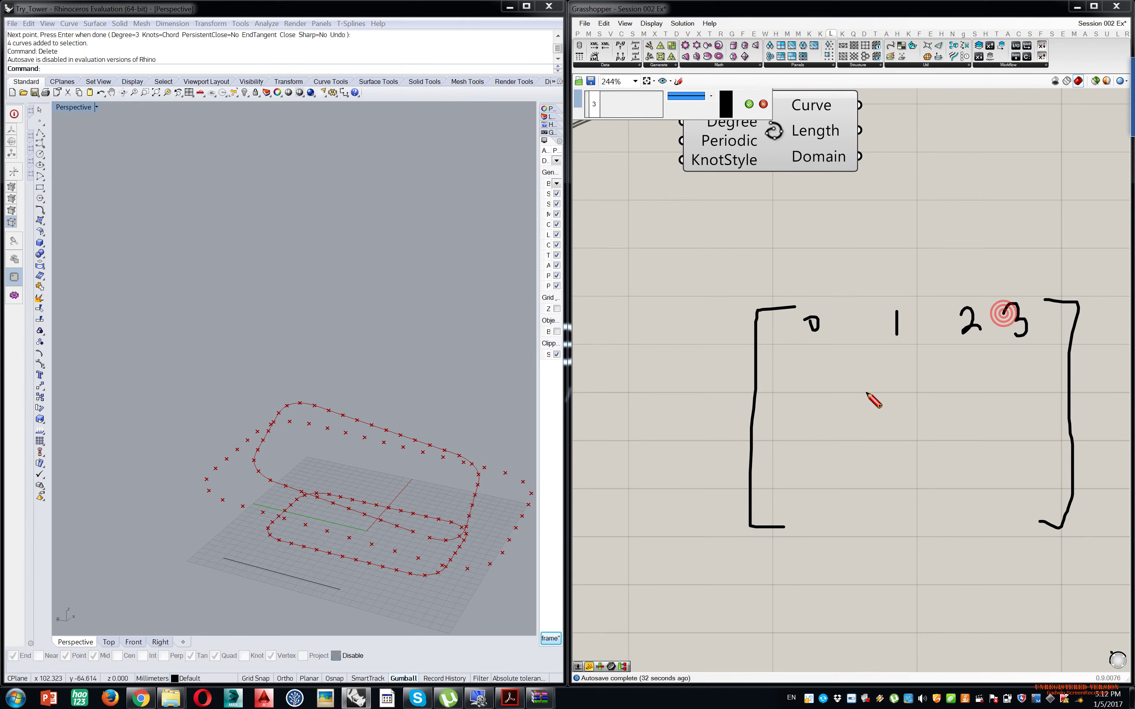
pyautogui.moveTo(814, 377); pyautogui.dragTo(824, 395)
pyautogui.moveTo(898, 379); pyautogui.dragTo(896, 404)
pyautogui.moveTo(957, 375)
pyautogui.mouseDown()
pyautogui.moveTo(959, 390)
pyautogui.moveTo(1007, 413)
pyautogui.mouseUp()
pyautogui.moveTo(816, 472); pyautogui.dragTo(873, 485)
pyautogui.moveTo(950, 443)
pyautogui.mouseDown()
pyautogui.moveTo(950, 473)
pyautogui.moveTo(968, 458)
pyautogui.moveTo(1001, 469)
pyautogui.mouseUp()
pyautogui.moveTo(1008, 437); pyautogui.dragTo(1008, 468)
# - Box the row 0 to 3, draw a line through its numbers, and sketch arrows linking it to Interpolate and the curves
pyautogui.moveTo(1068, 283)
pyautogui.mouseDown()
pyautogui.moveTo(759, 307)
pyautogui.moveTo(771, 339)
pyautogui.moveTo(1056, 351)
pyautogui.moveTo(1049, 292)
pyautogui.mouseUp()
pyautogui.moveTo(769, 326)
pyautogui.mouseDown()
pyautogui.moveTo(678, 310)
pyautogui.moveTo(705, 351)
pyautogui.mouseUp()
pyautogui.moveTo(755, 294)
pyautogui.mouseDown()
pyautogui.moveTo(999, 288)
pyautogui.moveTo(1056, 337)
pyautogui.moveTo(799, 362)
pyautogui.moveTo(763, 346)
pyautogui.mouseUp()
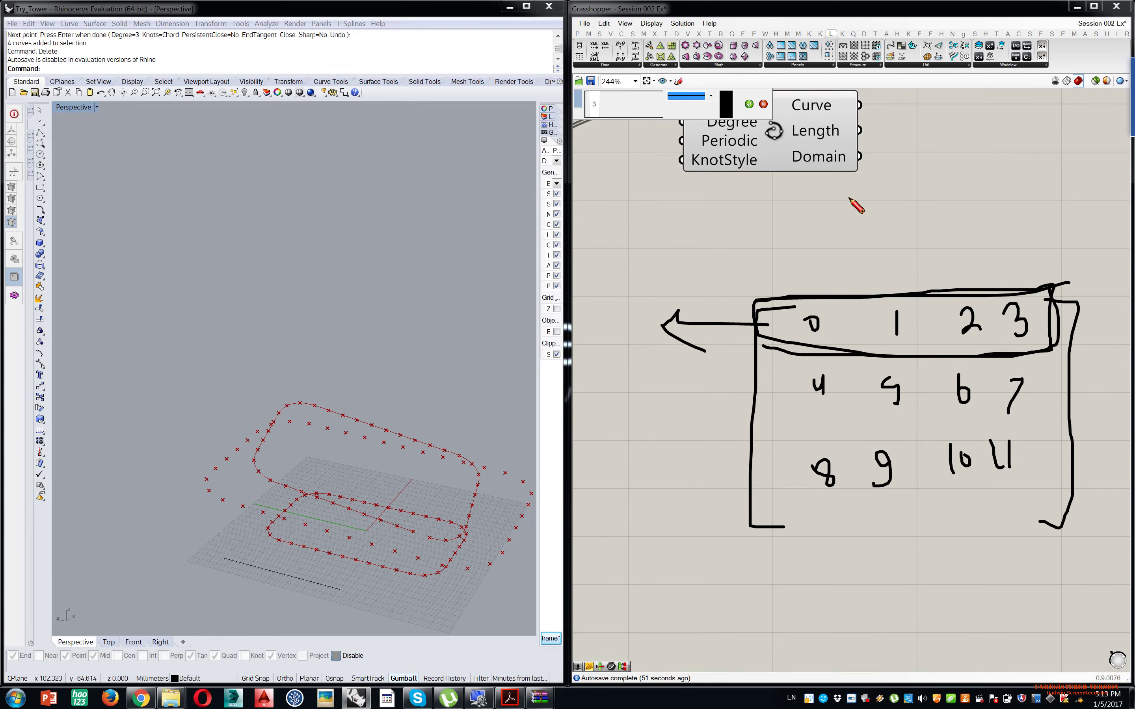
pyautogui.moveTo(771, 156)
pyautogui.mouseDown()
pyautogui.moveTo(797, 253)
pyautogui.moveTo(832, 282)
pyautogui.moveTo(807, 290)
pyautogui.moveTo(896, 322)
pyautogui.moveTo(1030, 323)
pyautogui.mouseUp()
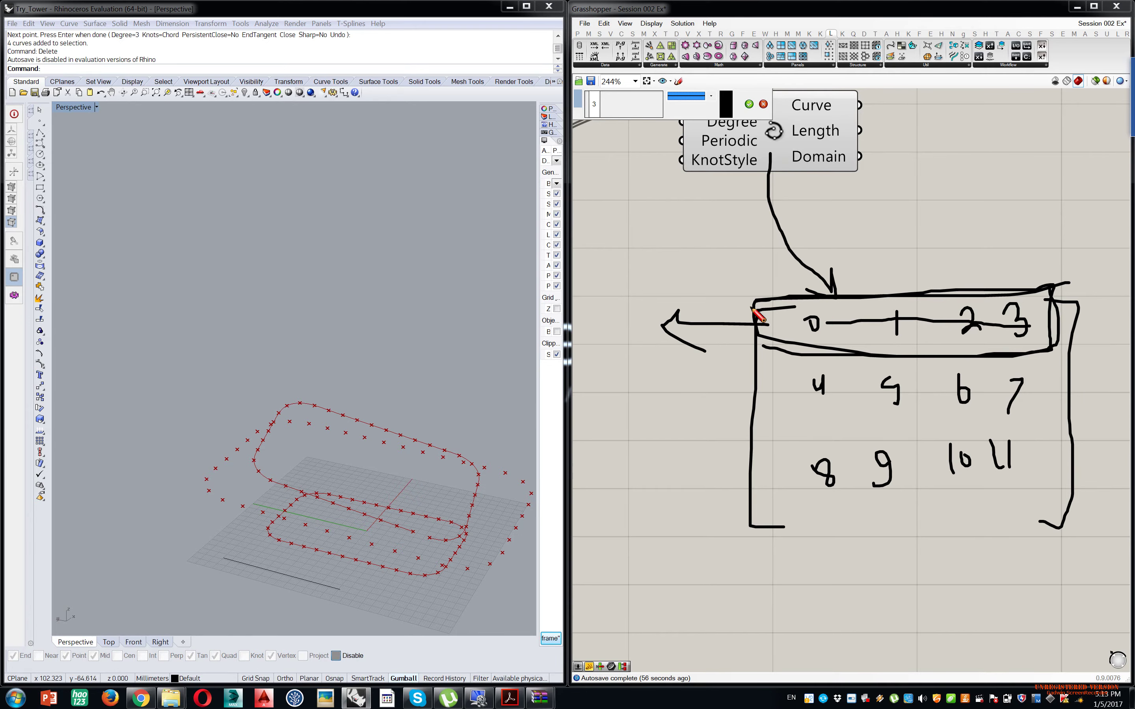
pyautogui.moveTo(674, 323)
pyautogui.mouseDown()
pyautogui.moveTo(535, 401)
pyautogui.moveTo(713, 291)
pyautogui.moveTo(634, 344)
pyautogui.moveTo(672, 349)
pyautogui.mouseUp()
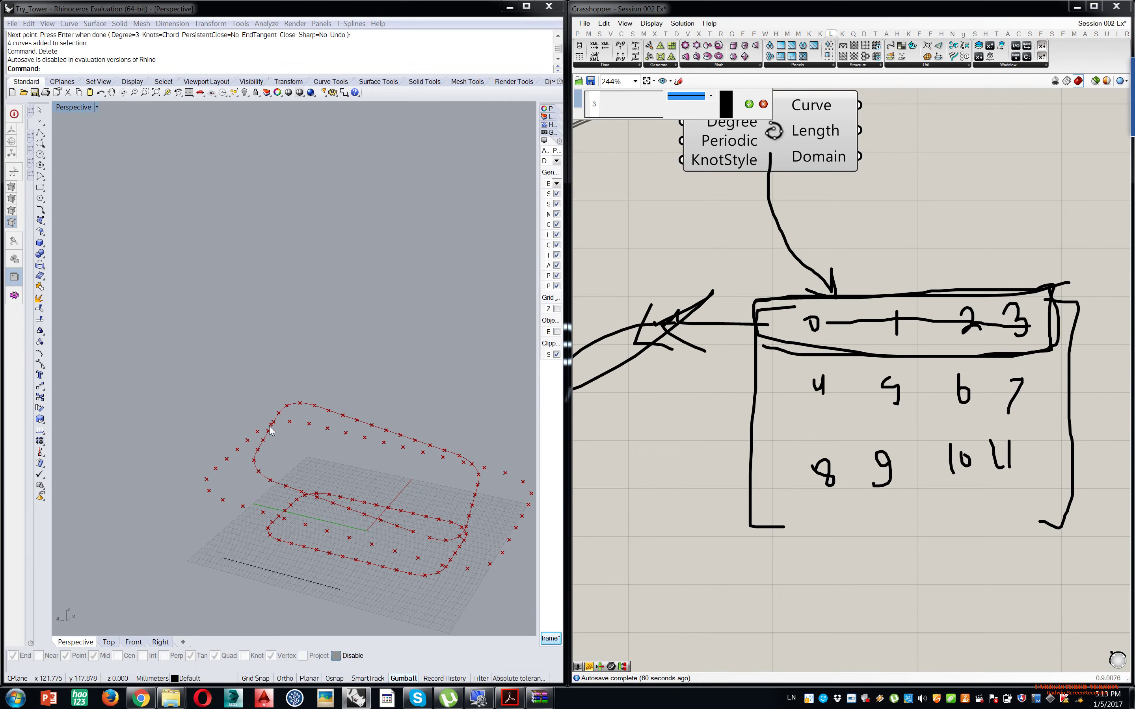
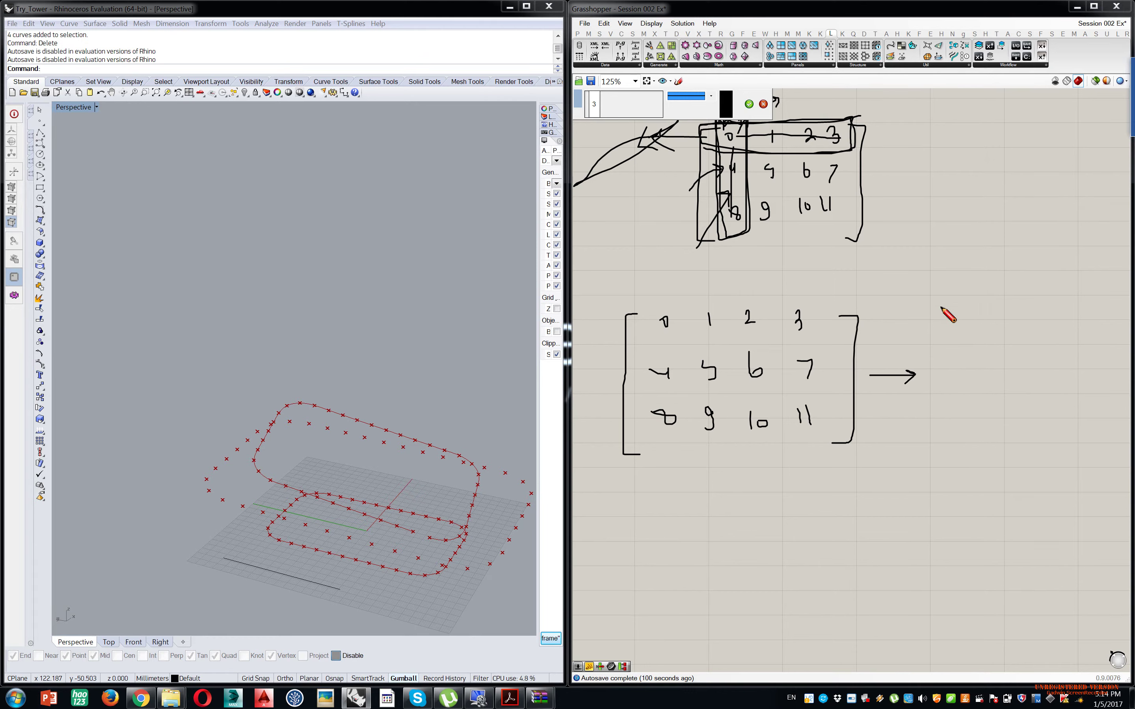
# - Sketch a second pair of square brackets after the arrow and handwrite the transposed rows 0 4 8, 1 5 9, 2 6 10 and 3 7 11
pyautogui.moveTo(951, 309)
pyautogui.mouseDown()
pyautogui.moveTo(930, 411)
pyautogui.moveTo(959, 430)
pyautogui.mouseUp()
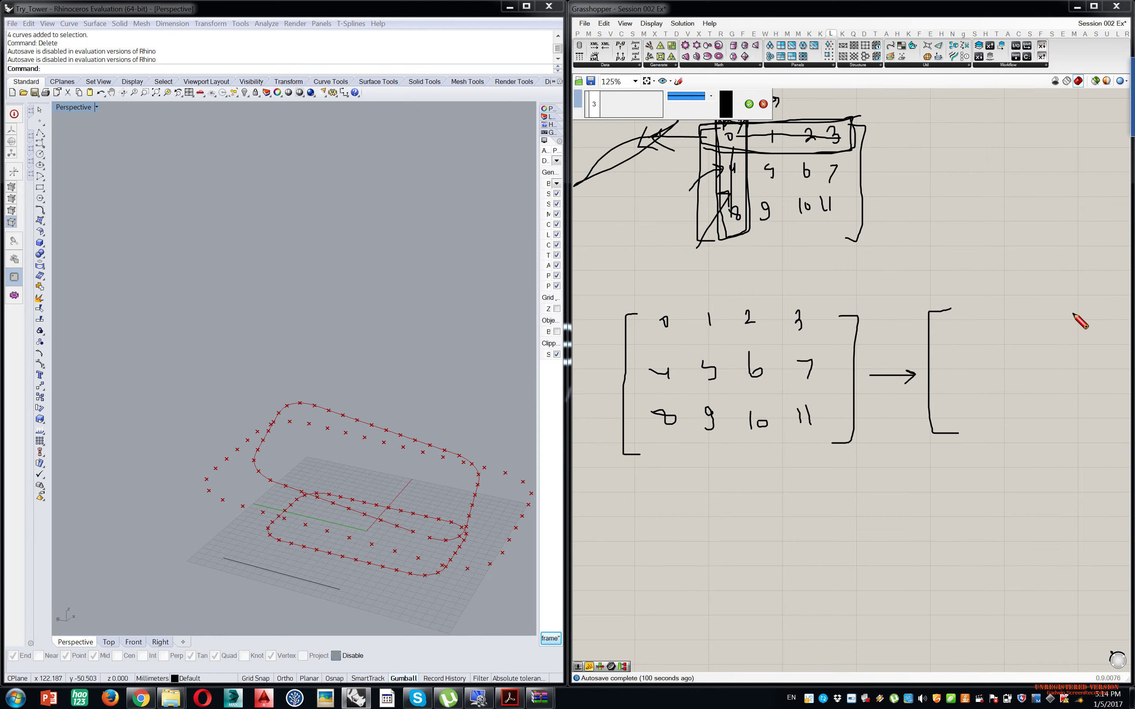
pyautogui.moveTo(1092, 296)
pyautogui.mouseDown()
pyautogui.moveTo(1100, 360)
pyautogui.moveTo(1079, 427)
pyautogui.mouseUp()
pyautogui.moveTo(966, 303)
pyautogui.mouseDown()
pyautogui.moveTo(1051, 309)
pyautogui.moveTo(1055, 300)
pyautogui.mouseUp()
pyautogui.moveTo(979, 338)
pyautogui.mouseDown()
pyautogui.moveTo(1010, 354)
pyautogui.moveTo(1049, 352)
pyautogui.mouseUp()
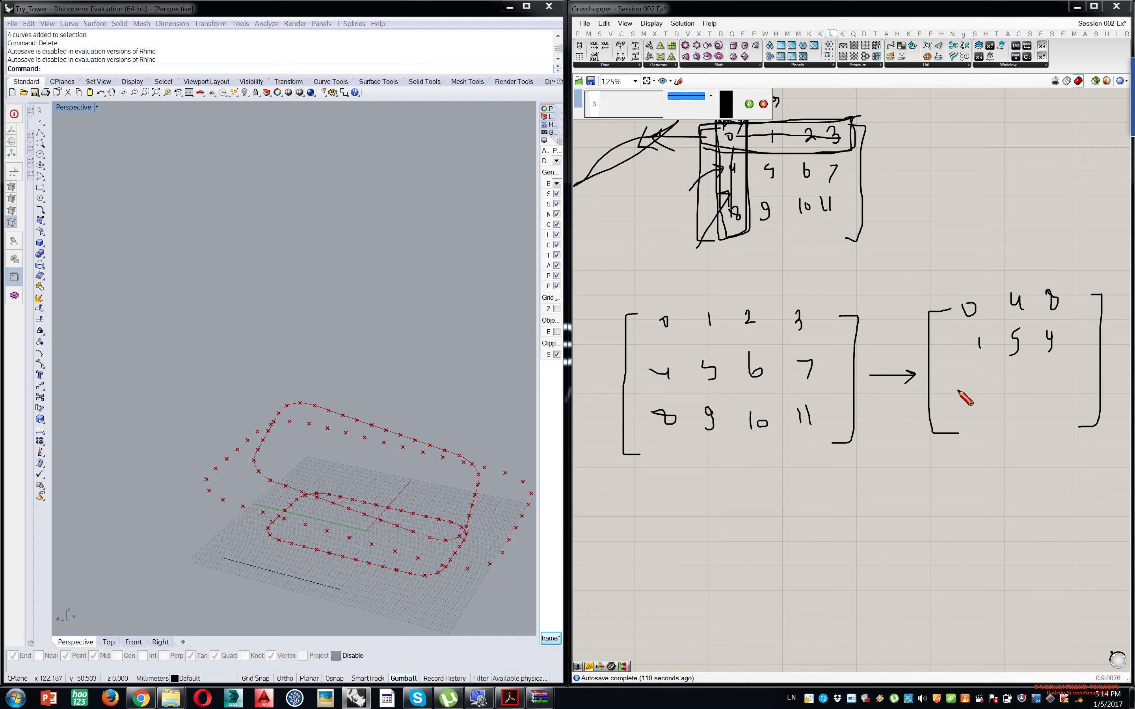
pyautogui.moveTo(978, 373)
pyautogui.mouseDown()
pyautogui.moveTo(978, 383)
pyautogui.moveTo(1053, 379)
pyautogui.mouseUp()
pyautogui.moveTo(981, 404)
pyautogui.mouseDown()
pyautogui.moveTo(987, 421)
pyautogui.moveTo(1049, 416)
pyautogui.mouseUp()
# - Box the first three columns of the original matrix and sketch arrows linking each to its boxed row in the transposed matrix
pyautogui.moveTo(629, 322)
pyautogui.mouseDown()
pyautogui.moveTo(676, 456)
pyautogui.moveTo(643, 392)
pyautogui.moveTo(659, 308)
pyautogui.moveTo(957, 255)
pyautogui.mouseUp()
pyautogui.moveTo(1059, 269)
pyautogui.mouseDown()
pyautogui.moveTo(943, 294)
pyautogui.moveTo(942, 321)
pyautogui.moveTo(1058, 270)
pyautogui.mouseUp()
pyautogui.moveTo(712, 299)
pyautogui.mouseDown()
pyautogui.moveTo(726, 445)
pyautogui.moveTo(718, 309)
pyautogui.mouseUp()
pyautogui.moveTo(1031, 327)
pyautogui.mouseDown()
pyautogui.moveTo(959, 352)
pyautogui.moveTo(1062, 355)
pyautogui.moveTo(1062, 319)
pyautogui.mouseUp()
pyautogui.moveTo(705, 305)
pyautogui.mouseDown()
pyautogui.moveTo(762, 289)
pyautogui.moveTo(942, 334)
pyautogui.moveTo(933, 325)
pyautogui.mouseUp()
pyautogui.moveTo(753, 295)
pyautogui.mouseDown()
pyautogui.moveTo(739, 398)
pyautogui.moveTo(776, 434)
pyautogui.moveTo(763, 304)
pyautogui.mouseUp()
pyautogui.moveTo(773, 355)
pyautogui.mouseDown()
pyautogui.moveTo(948, 367)
pyautogui.moveTo(973, 382)
pyautogui.mouseUp()
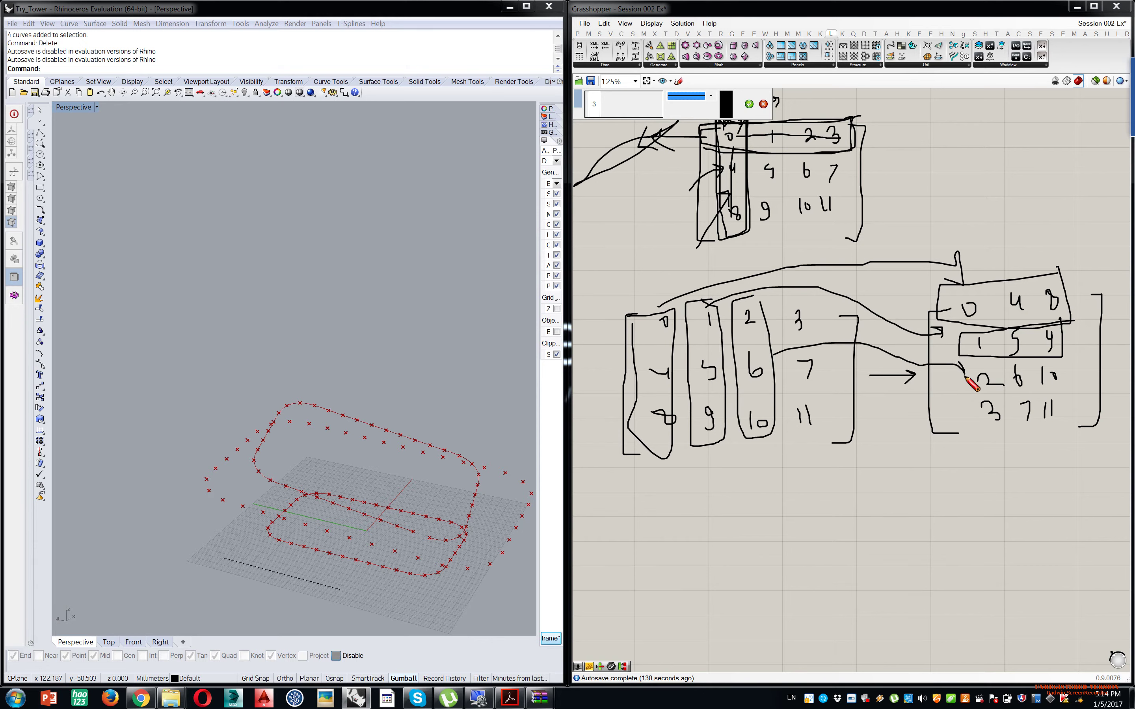
pyautogui.moveTo(1064, 357)
pyautogui.mouseDown()
pyautogui.moveTo(1084, 385)
pyautogui.moveTo(1067, 347)
pyautogui.mouseUp()
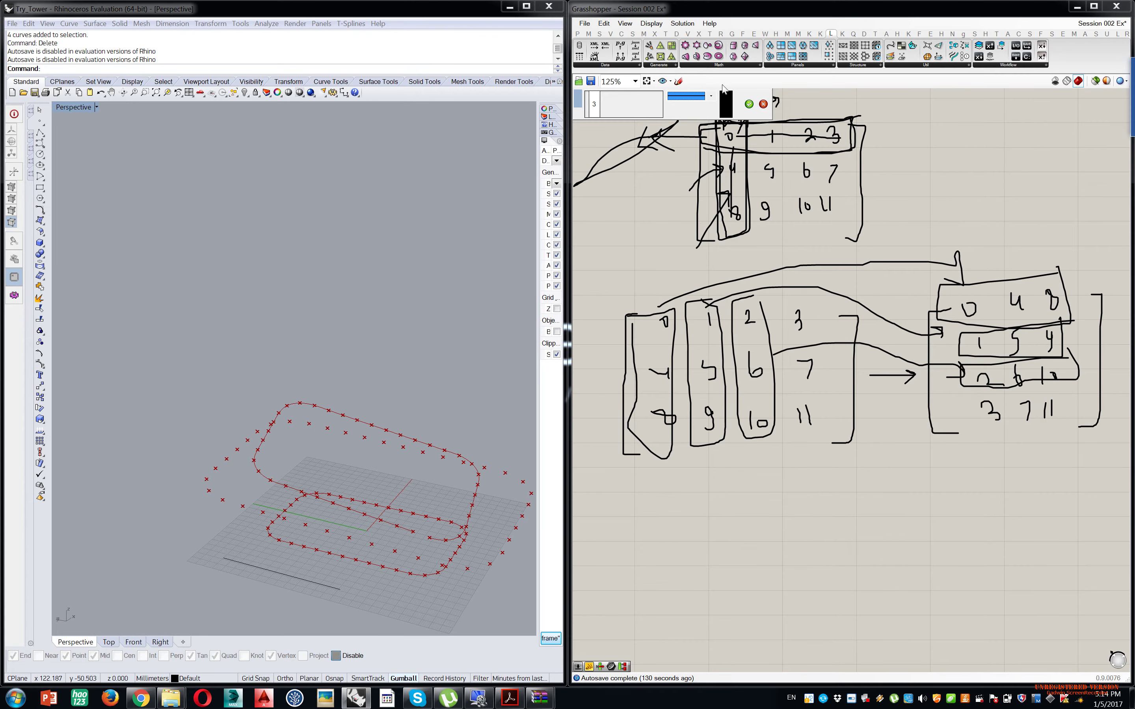
pyautogui.click(749, 104)
pyautogui.moveTo(903, 164); pyautogui.dragTo(880, 244, button='right')
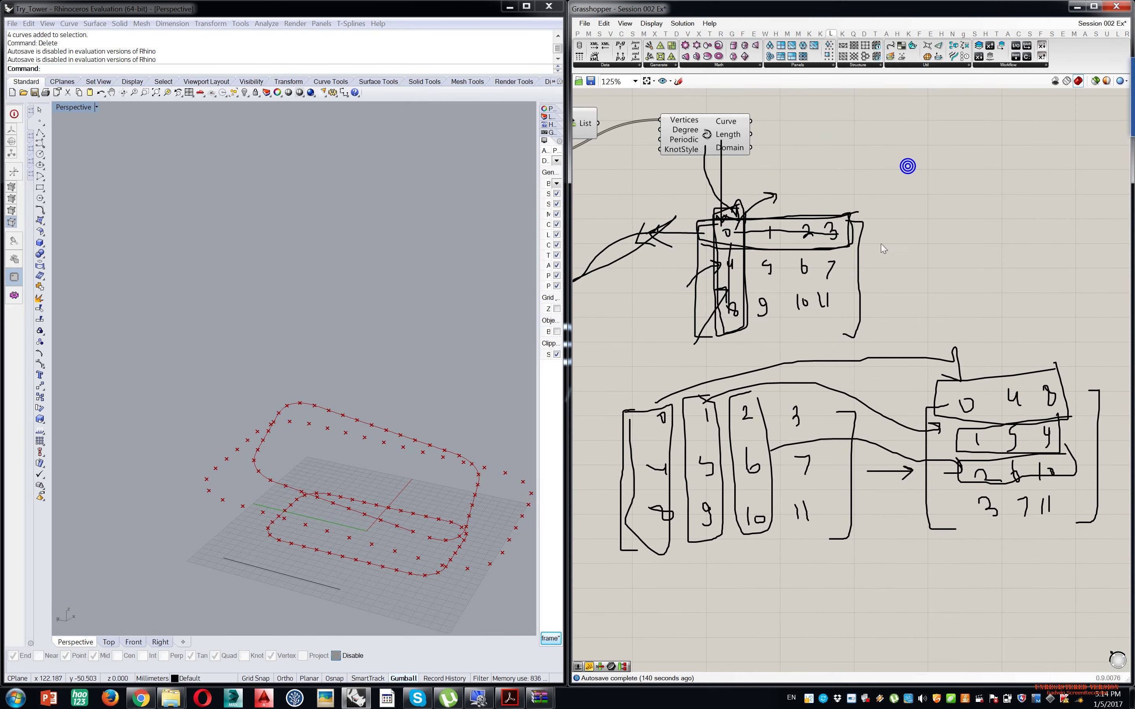
# - Sketch a curved arrow from the Interpolate component to the transposed matrix and add check marks beside its rows
pyautogui.click(677, 81)
pyautogui.moveTo(708, 137)
pyautogui.mouseDown()
pyautogui.moveTo(993, 305)
pyautogui.moveTo(1003, 352)
pyautogui.mouseUp()
pyautogui.moveTo(1078, 321)
pyautogui.mouseDown()
pyautogui.moveTo(1099, 321)
pyautogui.moveTo(1105, 334)
pyautogui.mouseUp()
pyautogui.moveTo(1076, 429)
pyautogui.mouseDown()
pyautogui.moveTo(1112, 415)
pyautogui.moveTo(1120, 442)
pyautogui.mouseUp()
pyautogui.moveTo(1077, 494); pyautogui.dragTo(1107, 484)
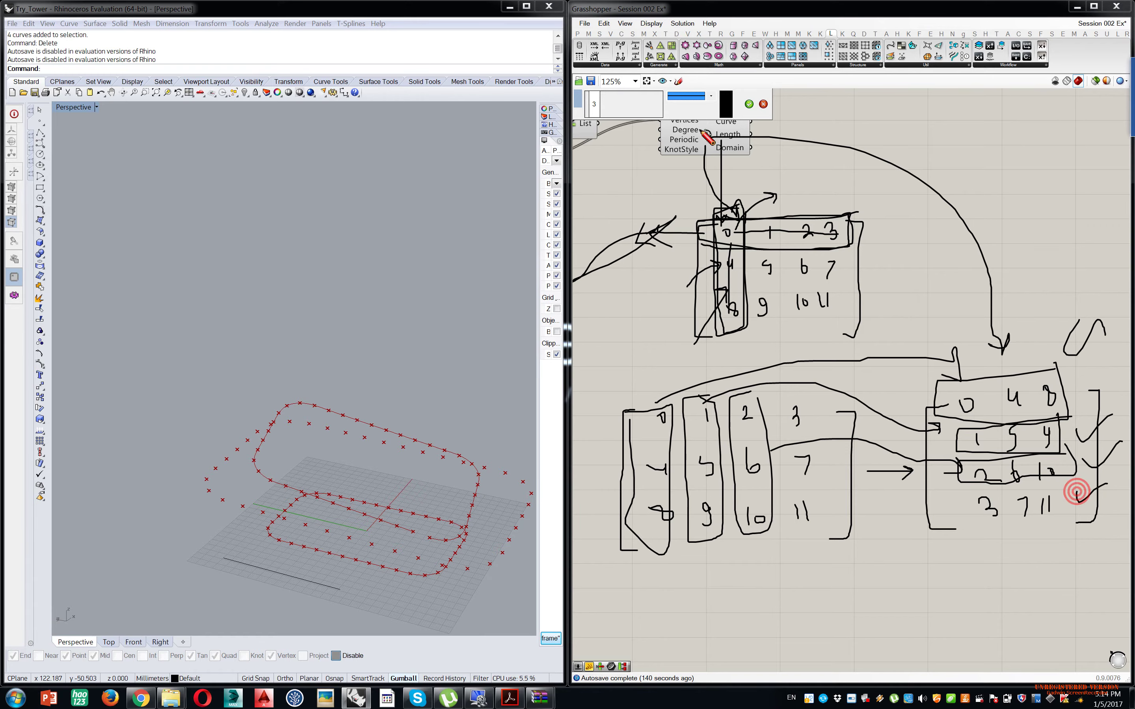
pyautogui.click(748, 104)
# - Move the Interpolate component and the matrix sketches down to clear space beside the Divide Curve and Shift List components
pyautogui.scroll(-3, 750, 122)
pyautogui.scroll(5, 758, 178)
pyautogui.scroll(-5, 760, 182)
pyautogui.scroll(-3, 717, 179)
pyautogui.moveTo(712, 180); pyautogui.dragTo(800, 303, button='right')
pyautogui.scroll(5, 800, 302)
pyautogui.click(876, 298)
pyautogui.moveTo(878, 305)
pyautogui.mouseDown()
pyautogui.moveTo(872, 329)
pyautogui.moveTo(876, 316)
pyautogui.mouseUp()
pyautogui.scroll(-2, 902, 317)
pyautogui.moveTo(943, 333); pyautogui.dragTo(893, 305, button='right')
pyautogui.moveTo(1086, 290)
pyautogui.mouseDown()
pyautogui.moveTo(818, 525)
pyautogui.moveTo(755, 521)
pyautogui.mouseUp()
pyautogui.moveTo(837, 296)
pyautogui.mouseDown()
pyautogui.moveTo(816, 376)
pyautogui.moveTo(799, 389)
pyautogui.mouseUp()
pyautogui.click(859, 322)
# - Add a Merge component next to the Shift List component
pyautogui.scroll(3, 833, 290)
pyautogui.click(800, 254)
pyautogui.click(728, 256)
pyautogui.scroll(-2, 772, 342)
pyautogui.moveTo(763, 321); pyautogui.dragTo(758, 274, button='right')
pyautogui.scroll(1, 799, 219)
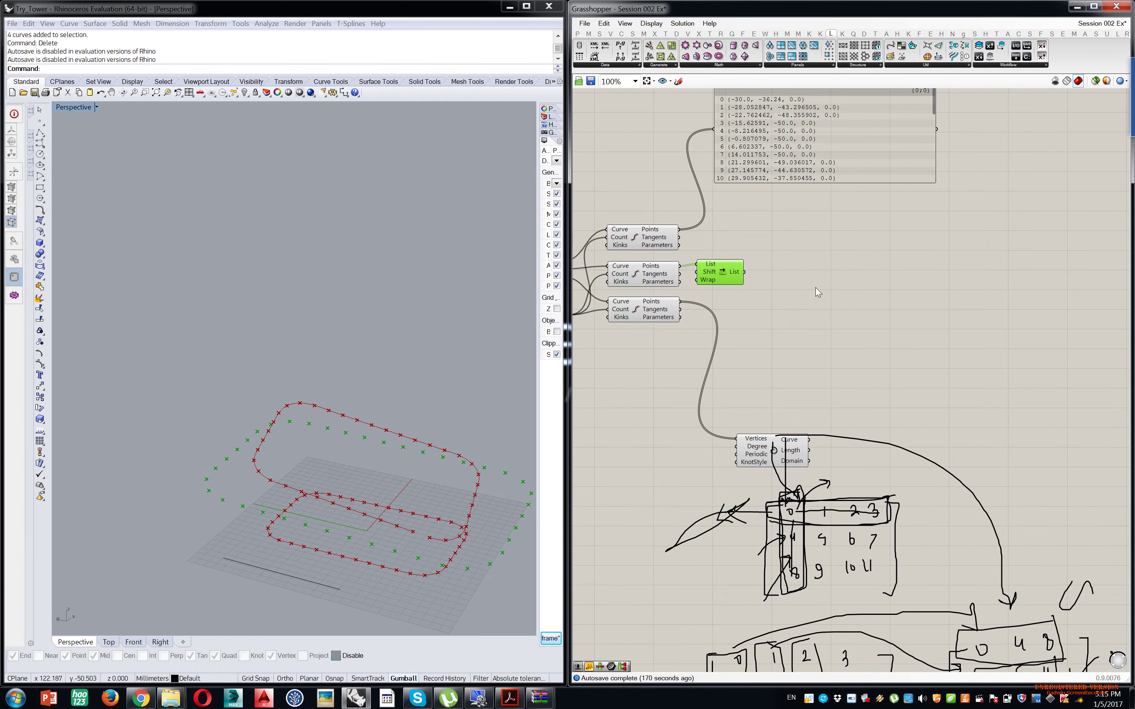
pyautogui.moveTo(790, 357); pyautogui.dragTo(776, 301, button='right')
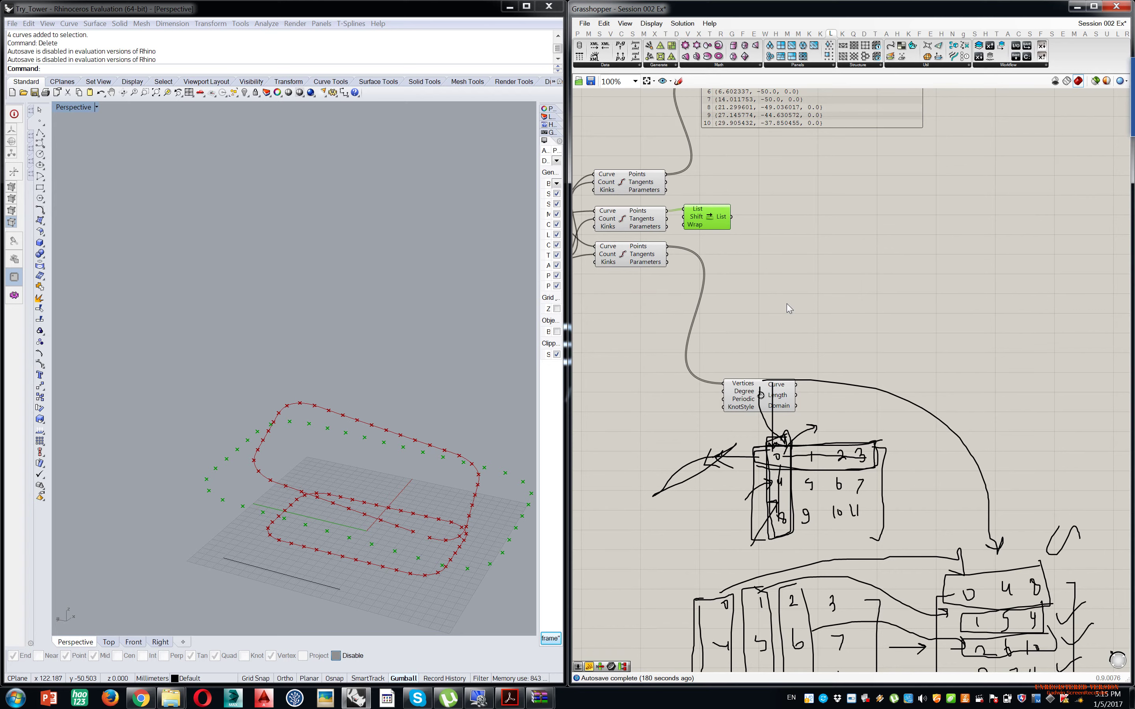
pyautogui.doubleClick(787, 223)
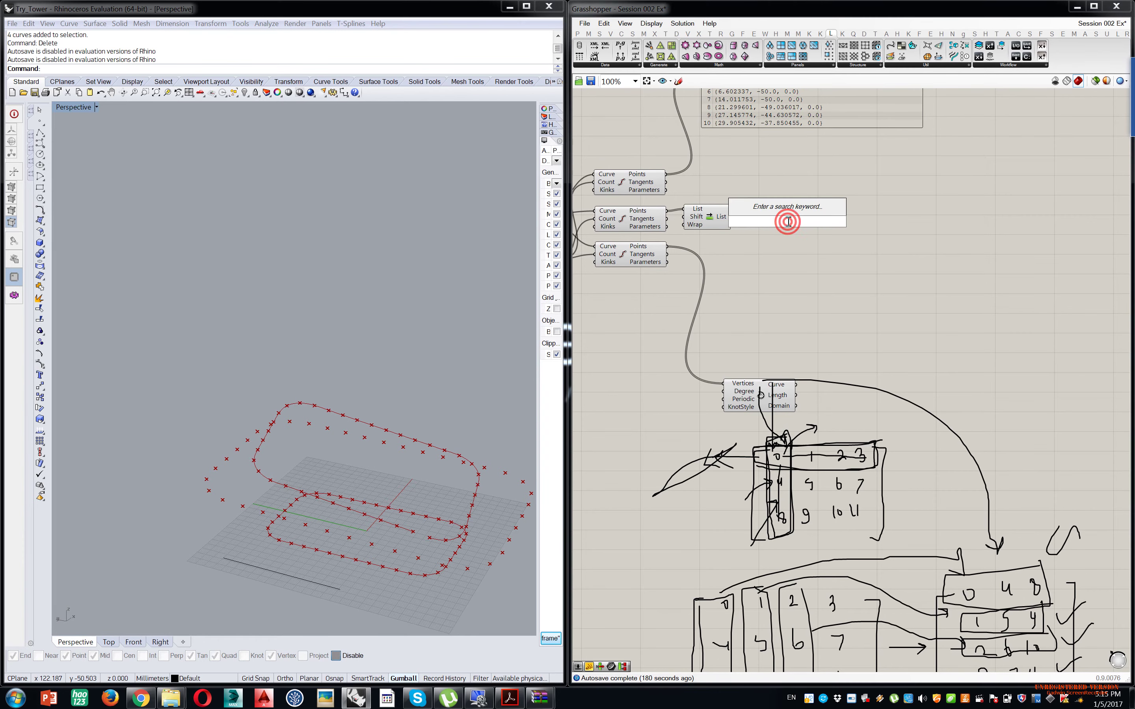
pyautogui.write('mer')
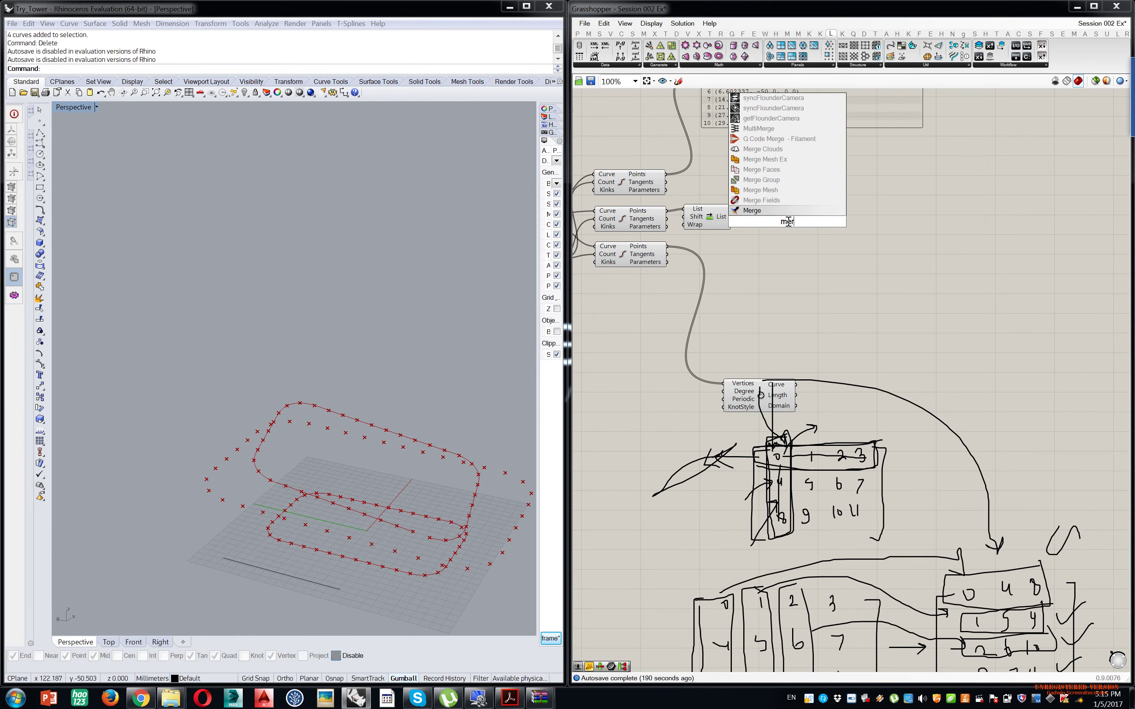
pyautogui.press('Return')
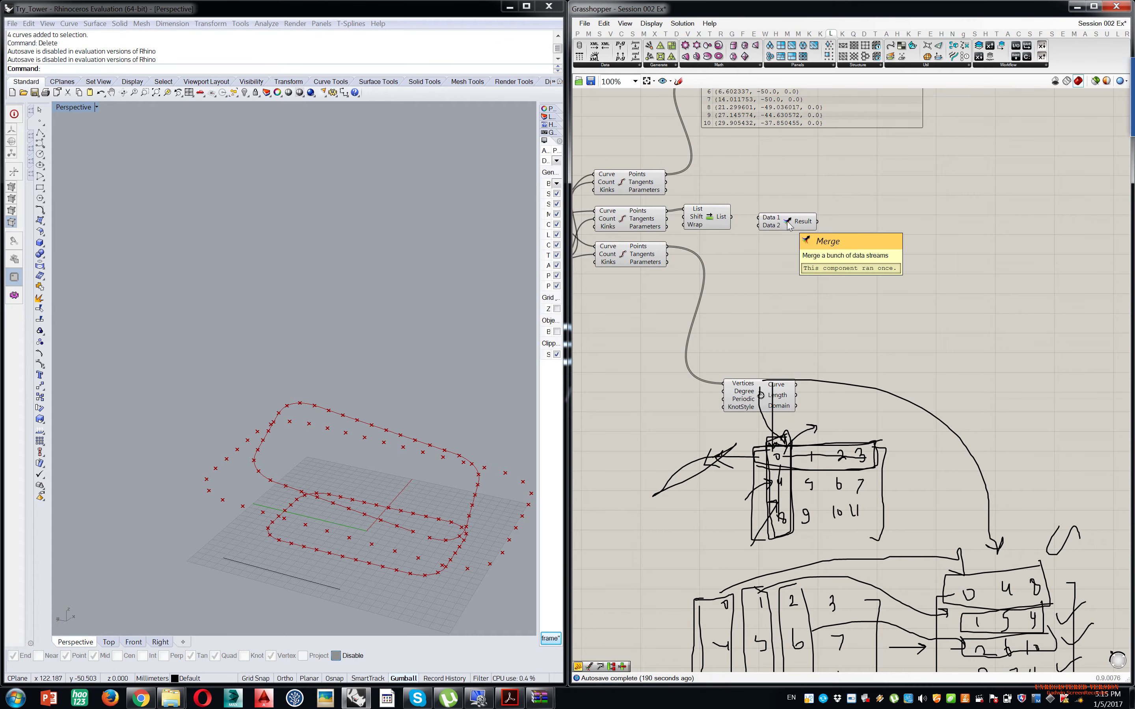
# - Connect the Points outputs of the three Divide Curve components to Merge's first three data inputs
pyautogui.scroll(2, 698, 182)
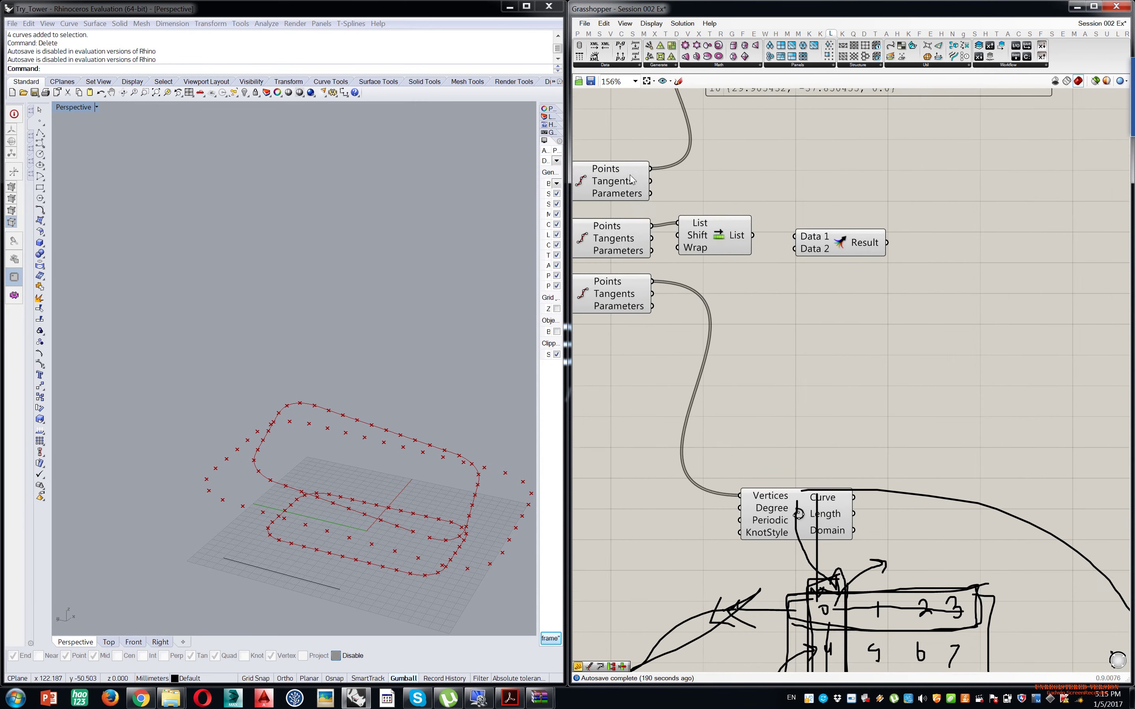
pyautogui.moveTo(647, 183); pyautogui.dragTo(706, 215, button='right')
pyautogui.moveTo(708, 197); pyautogui.dragTo(865, 271)
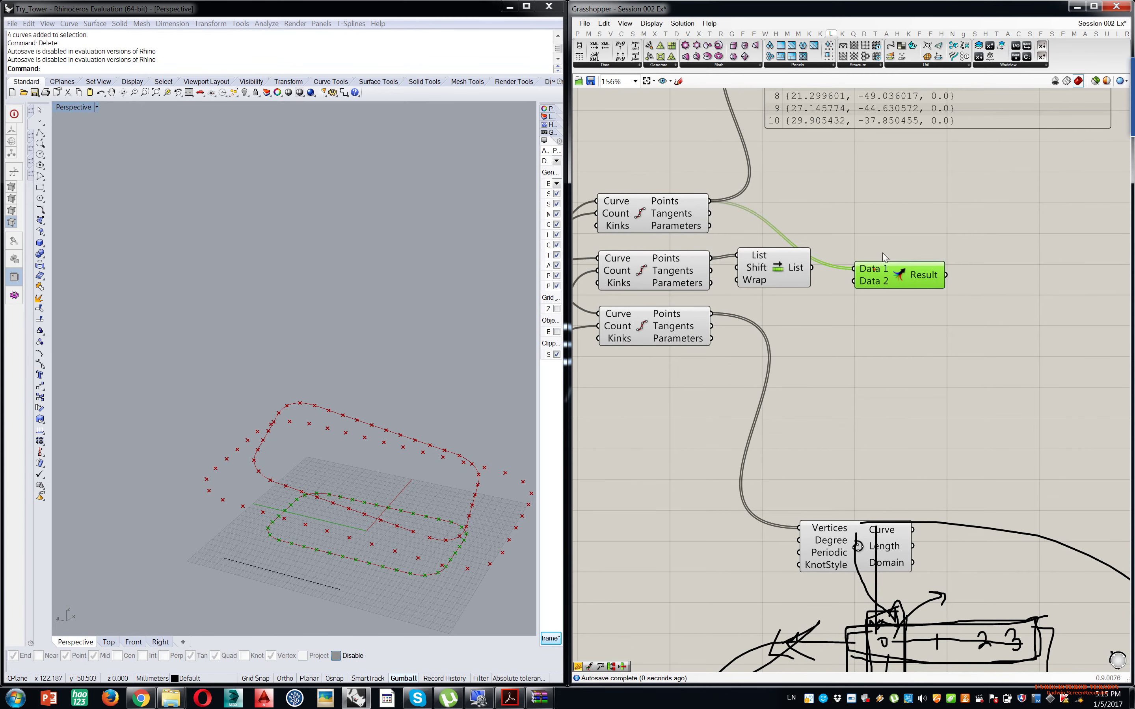
pyautogui.scroll(8, 822, 262)
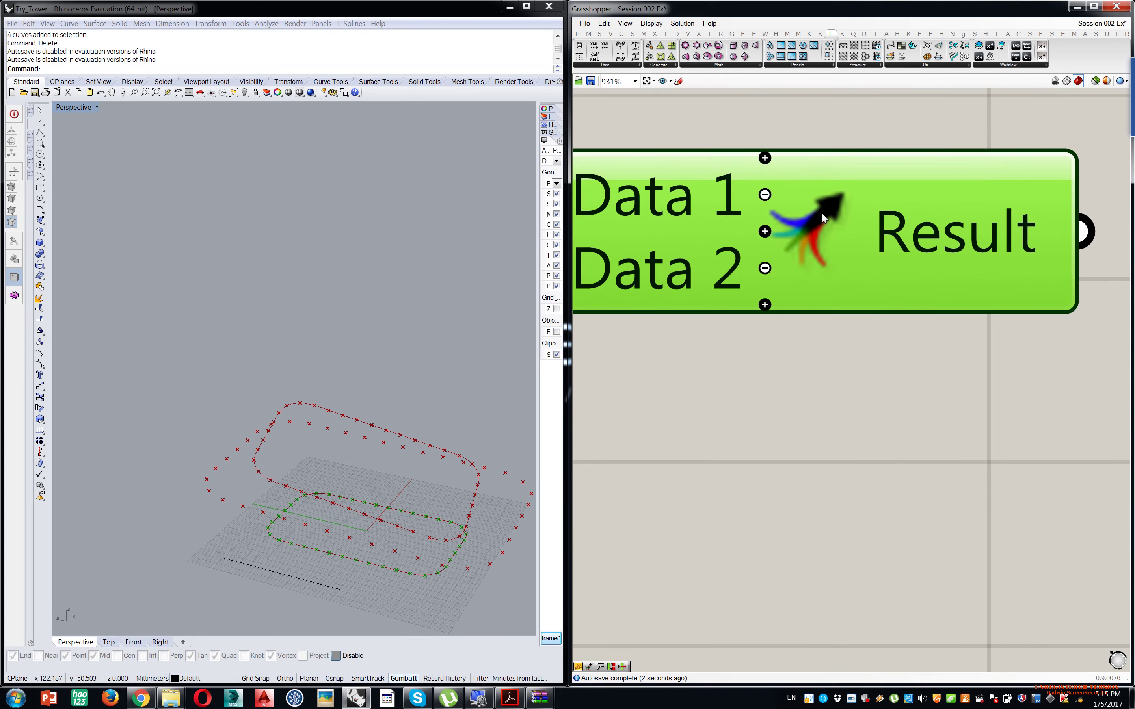
pyautogui.scroll(-8, 833, 209)
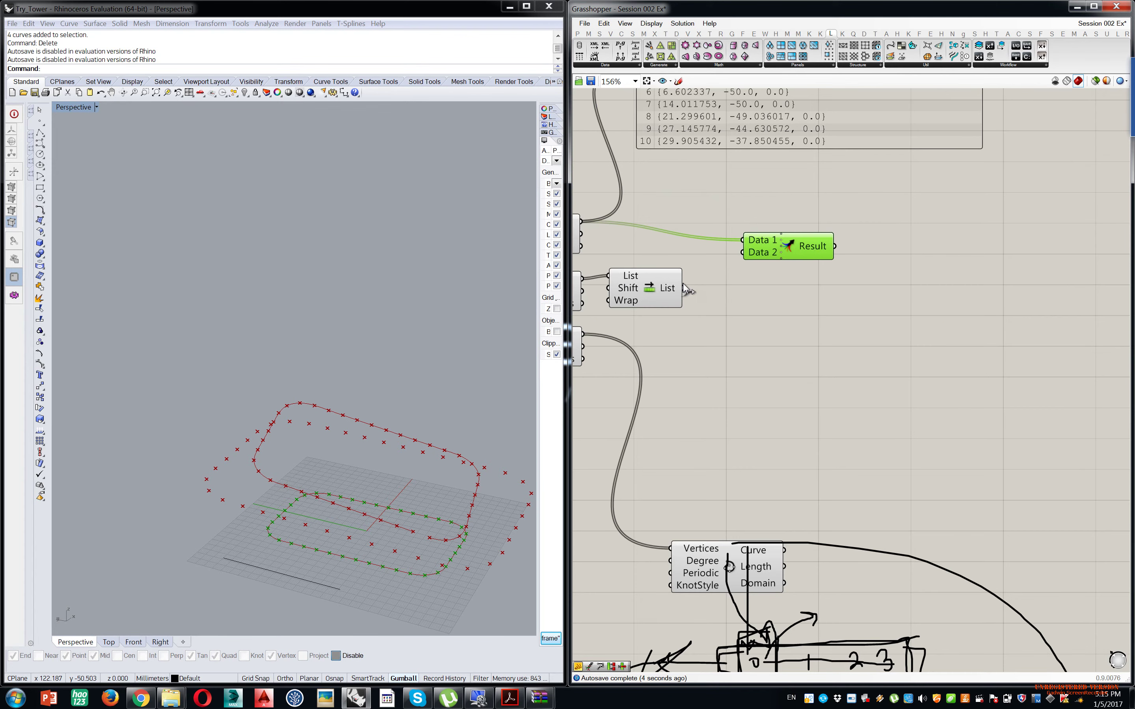
pyautogui.moveTo(671, 281); pyautogui.dragTo(827, 253)
pyautogui.moveTo(667, 333); pyautogui.dragTo(850, 260)
# - Connect Merge's Result to the existing panel, enlarge the panel and read the merged point list to its end
pyautogui.scroll(-3, 898, 227)
pyautogui.moveTo(888, 258); pyautogui.dragTo(814, 311, button='right')
pyautogui.scroll(2, 827, 209)
pyautogui.moveTo(829, 207); pyautogui.dragTo(863, 221)
pyautogui.moveTo(797, 272); pyautogui.dragTo(883, 501)
pyautogui.moveTo(902, 376); pyautogui.dragTo(1006, 330)
pyautogui.moveTo(1001, 327); pyautogui.dragTo(900, 413, button='right')
pyautogui.scroll(-1, 907, 396)
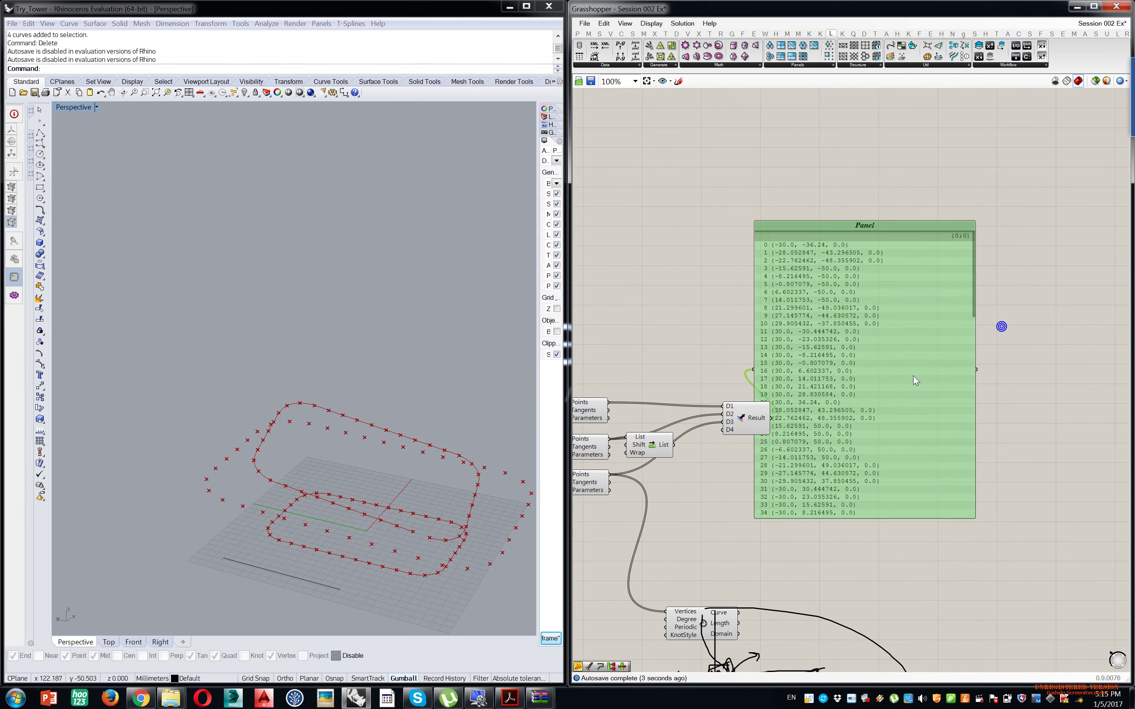
pyautogui.scroll(2, 939, 300)
pyautogui.moveTo(994, 241); pyautogui.dragTo(996, 576)
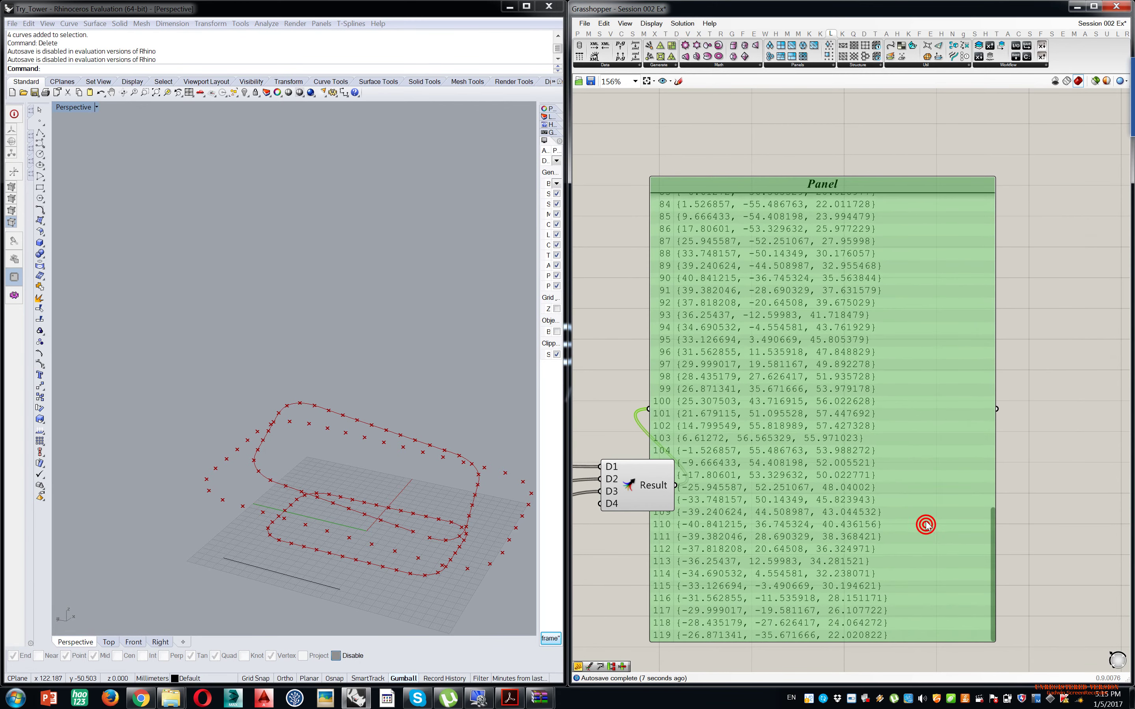
# - Delete the point panel and place an Entwine component above Merge
pyautogui.press('Delete')
pyautogui.moveTo(735, 437); pyautogui.dragTo(871, 423, button='right')
pyautogui.keyDown('ctrl'); pyautogui.keyDown('alt'); pyautogui.click(763, 470); pyautogui.keyUp('alt'); pyautogui.keyUp('ctrl')
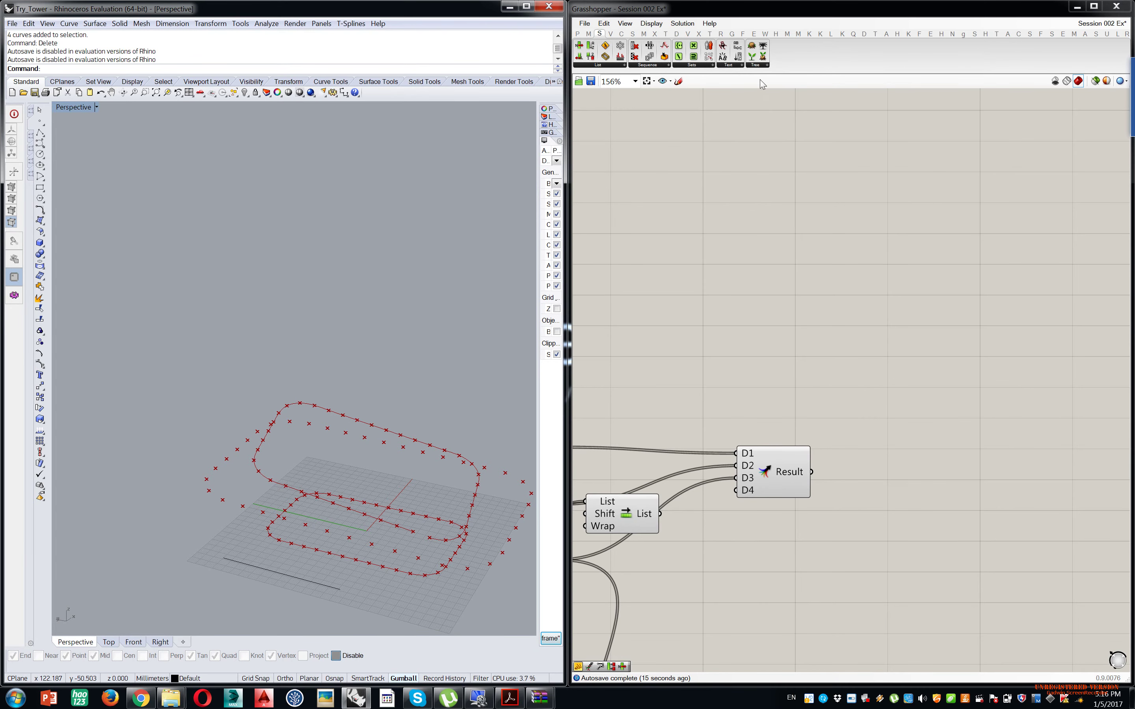
pyautogui.click(757, 66)
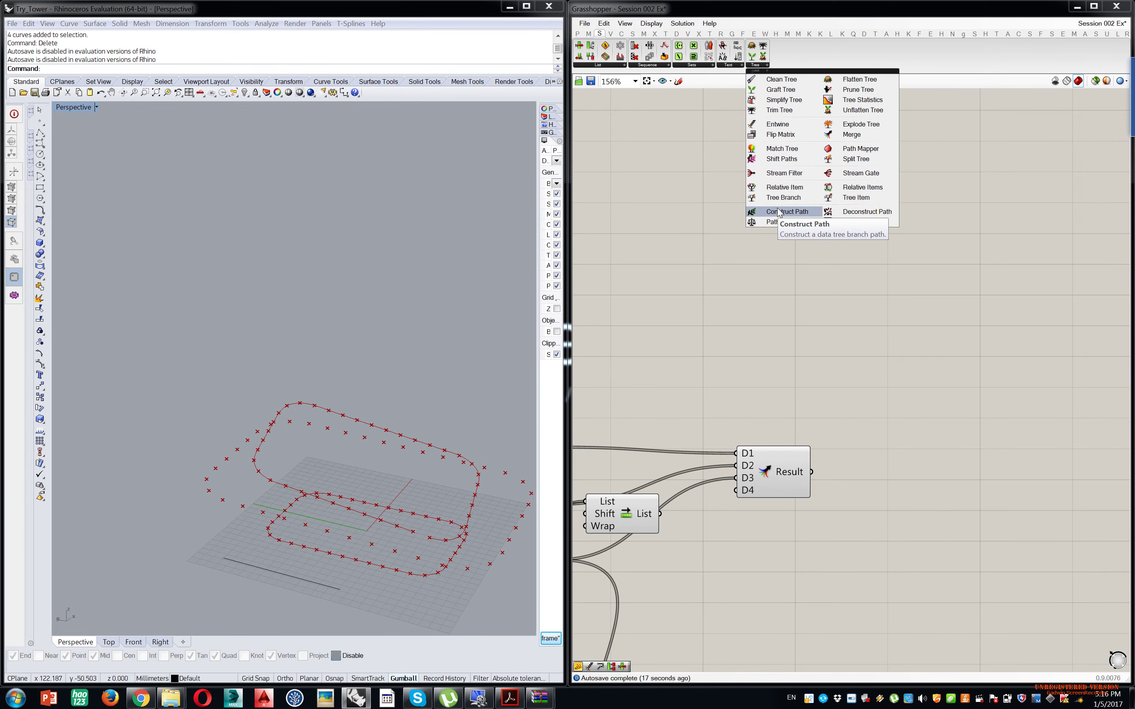
pyautogui.click(777, 124)
pyautogui.click(772, 293)
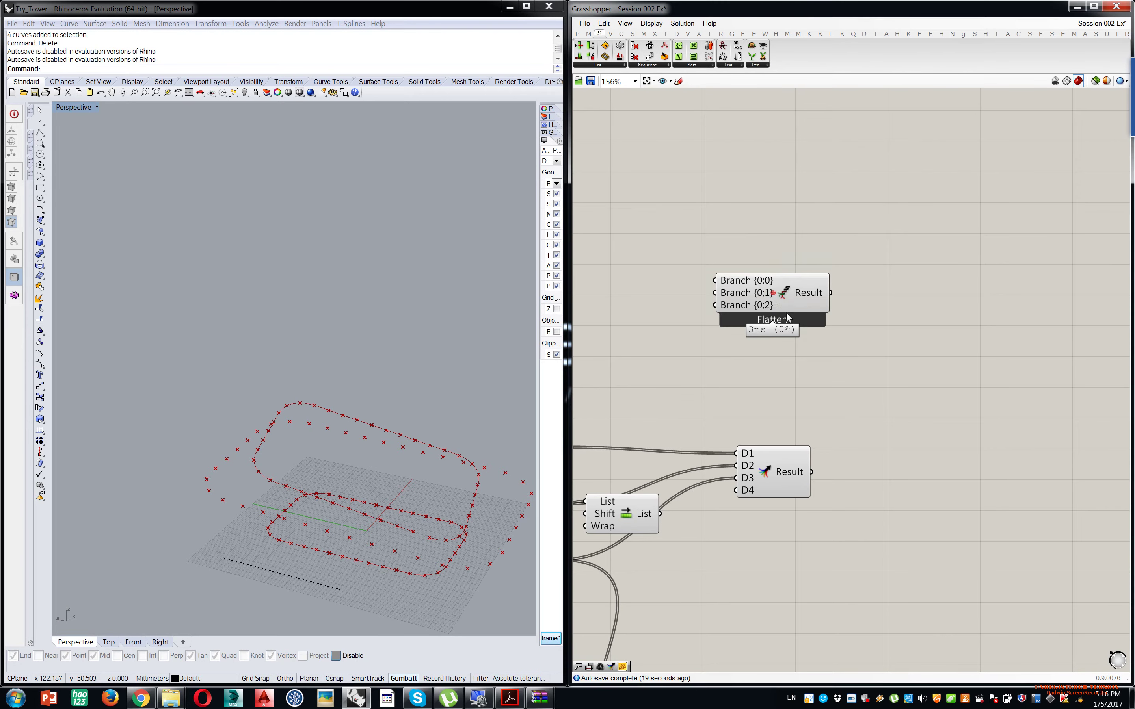
# - Delete the Merge component and move Entwine down into its place
pyautogui.scroll(3, 771, 350)
pyautogui.moveTo(795, 528); pyautogui.dragTo(778, 586)
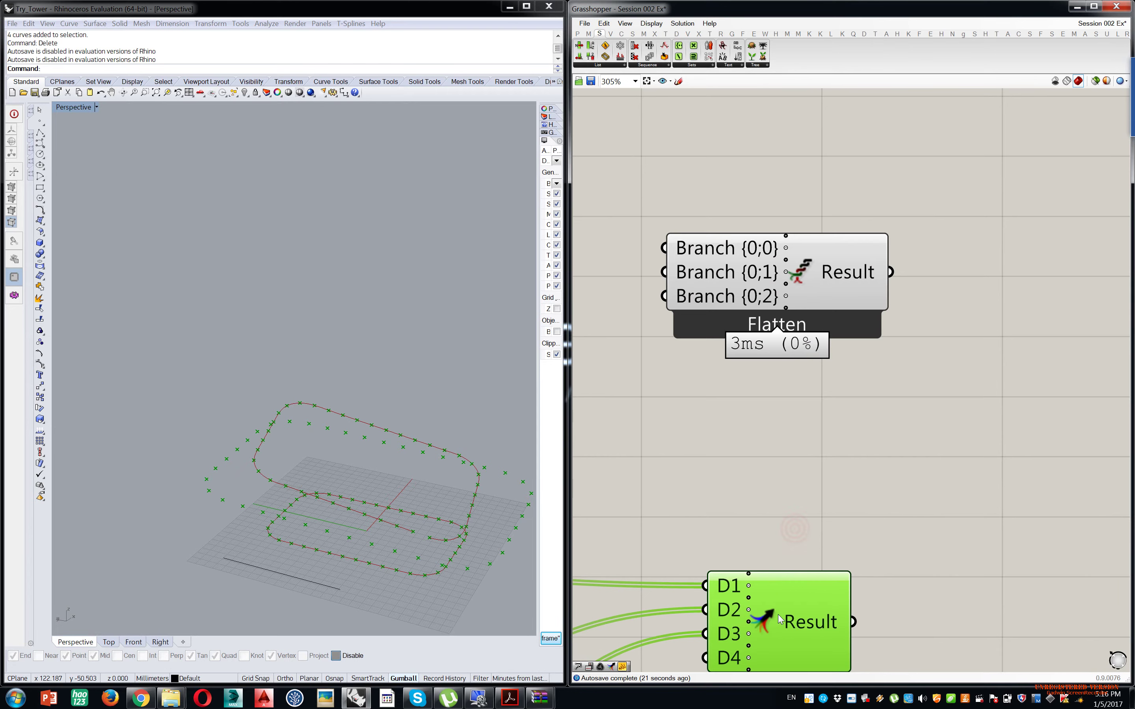
pyautogui.press('Delete')
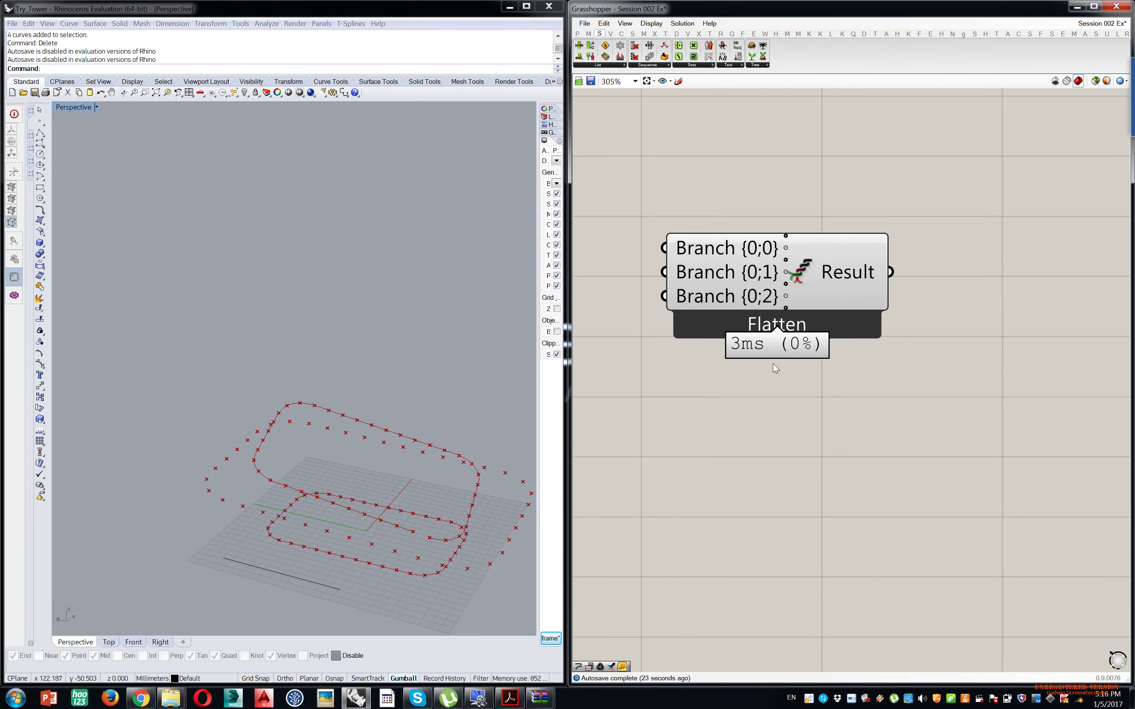
pyautogui.moveTo(843, 275); pyautogui.dragTo(845, 463)
# - Connect the Points outputs of the three Divide Curve components to Entwine's Branch {0;0}, {0;1} and {0;2} inputs
pyautogui.scroll(-3, 845, 463)
pyautogui.moveTo(936, 436); pyautogui.dragTo(1125, 437, button='right')
pyautogui.moveTo(793, 470); pyautogui.dragTo(813, 392, button='right')
pyautogui.moveTo(811, 435); pyautogui.dragTo(970, 366)
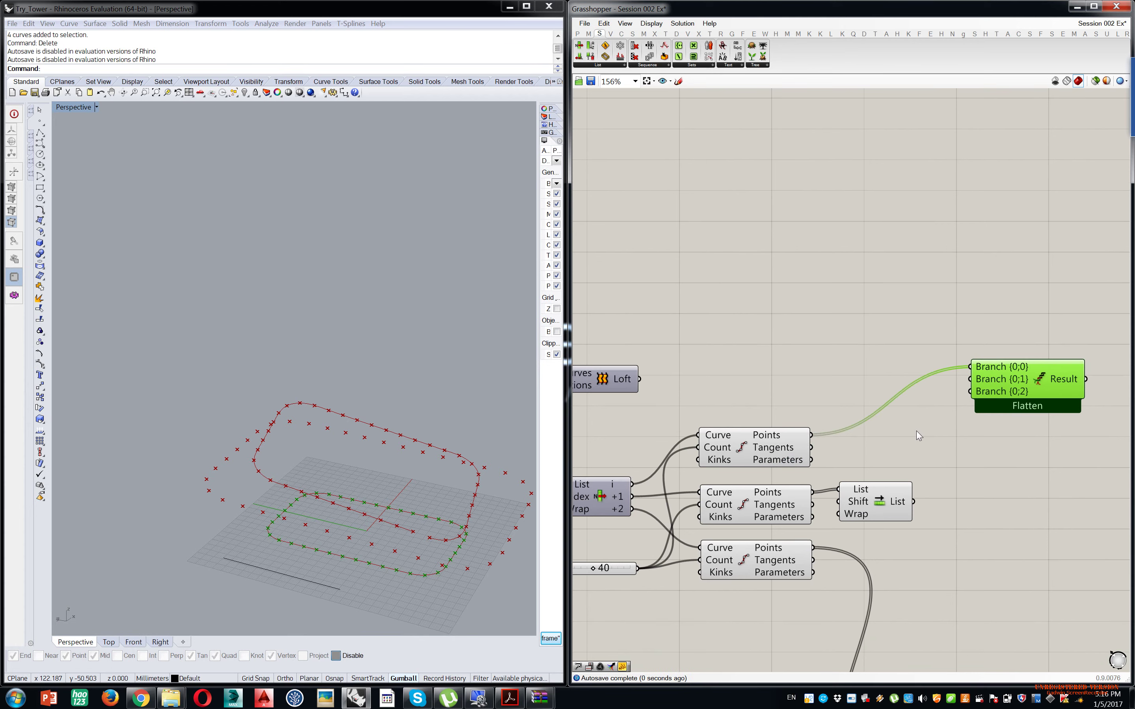
pyautogui.moveTo(856, 466); pyautogui.dragTo(969, 379)
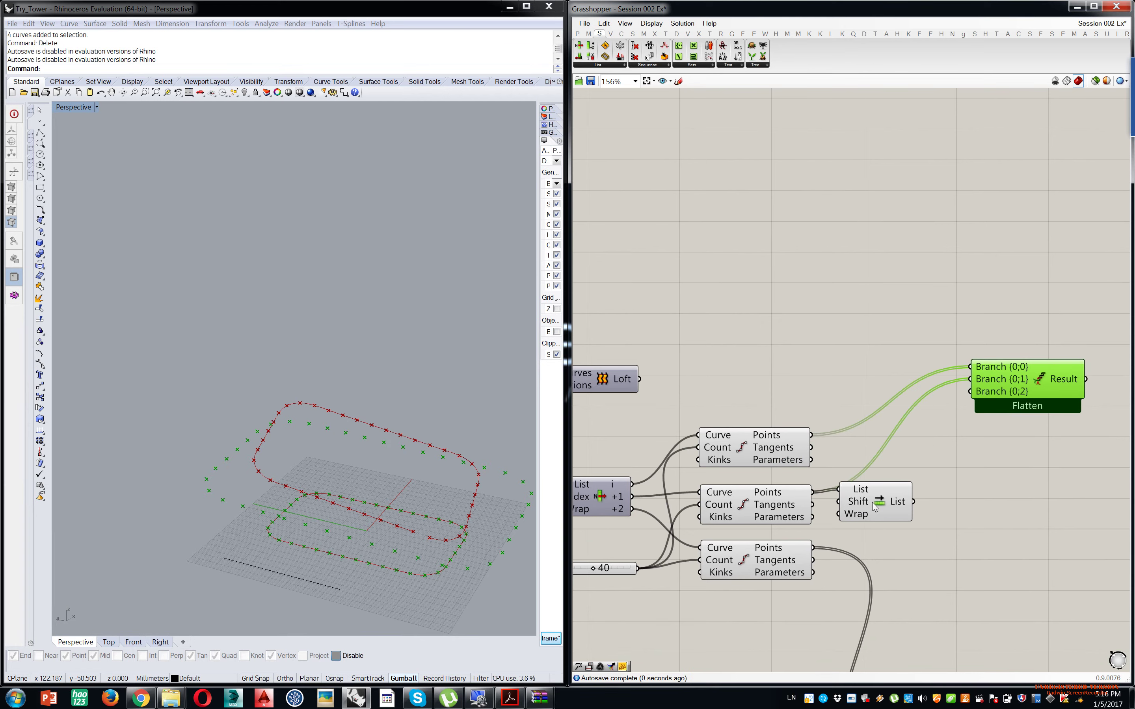
pyautogui.moveTo(812, 547)
pyautogui.mouseDown()
pyautogui.moveTo(891, 431)
pyautogui.moveTo(969, 392)
pyautogui.moveTo(943, 499)
pyautogui.moveTo(971, 472)
pyautogui.mouseUp()
pyautogui.moveTo(993, 471); pyautogui.dragTo(770, 374, button='right')
pyautogui.scroll(3, 797, 389)
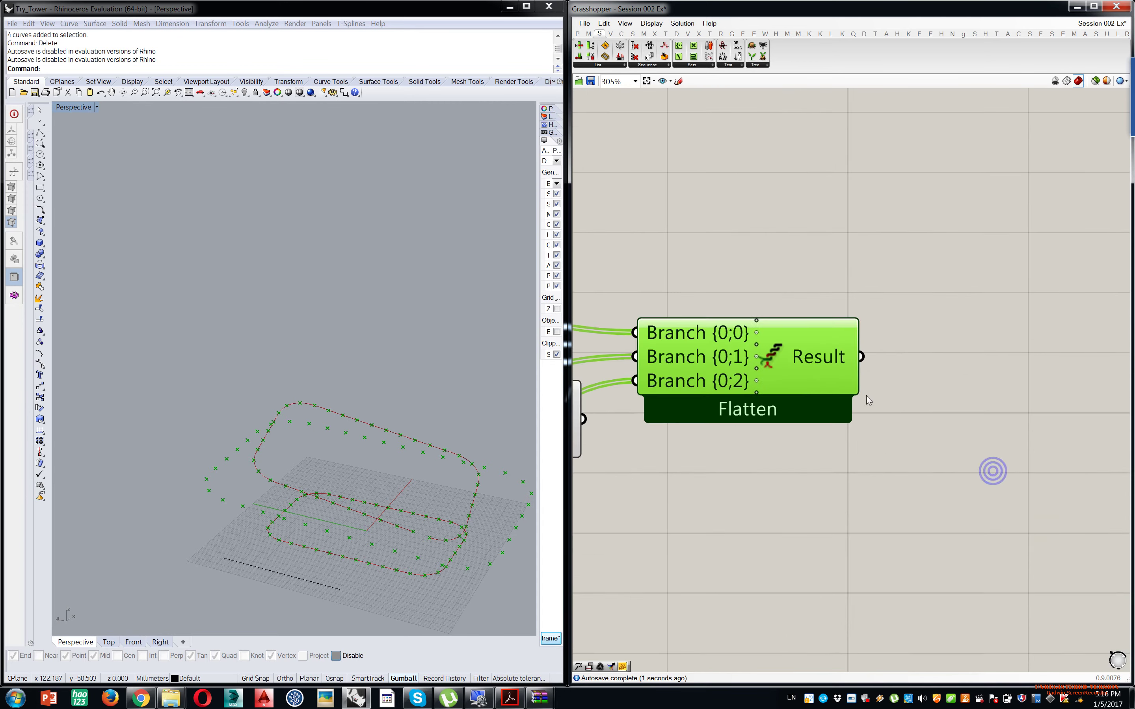
# - Switch the Entwine component to Graft mode
pyautogui.scroll(-3, 905, 410)
pyautogui.doubleClick(980, 371)
pyautogui.rightClick(839, 387)
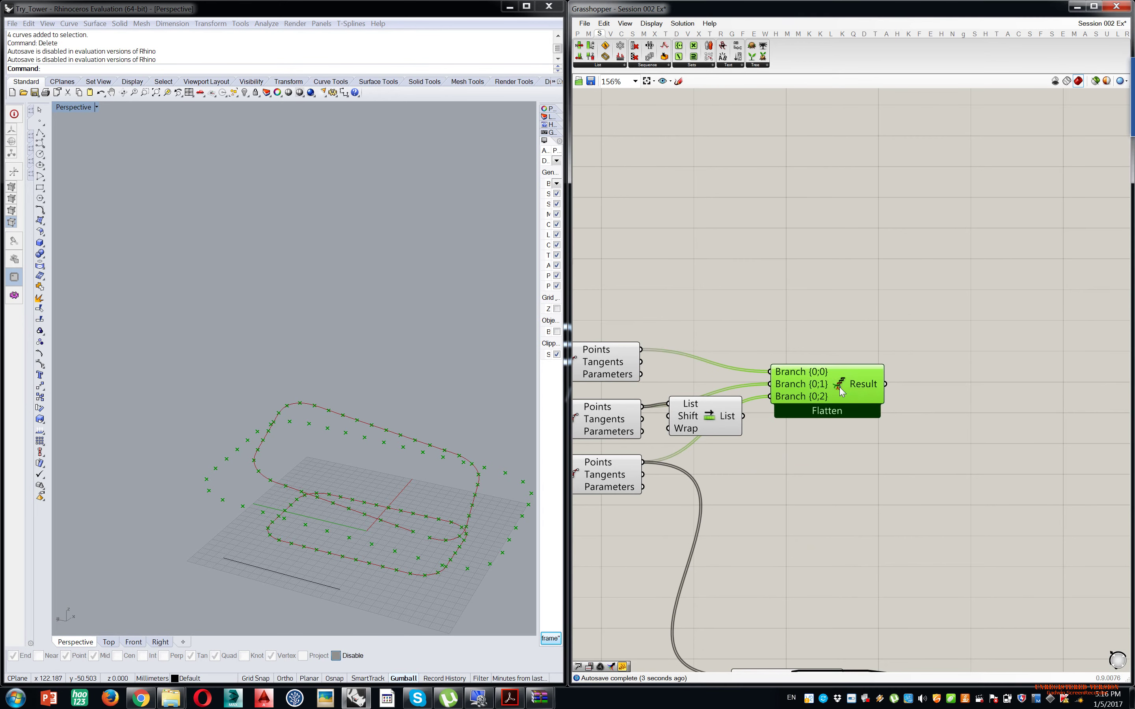
pyautogui.click(871, 450)
# - Add a Panel beside Entwine and connect Entwine's Result to it
pyautogui.doubleClick(999, 402)
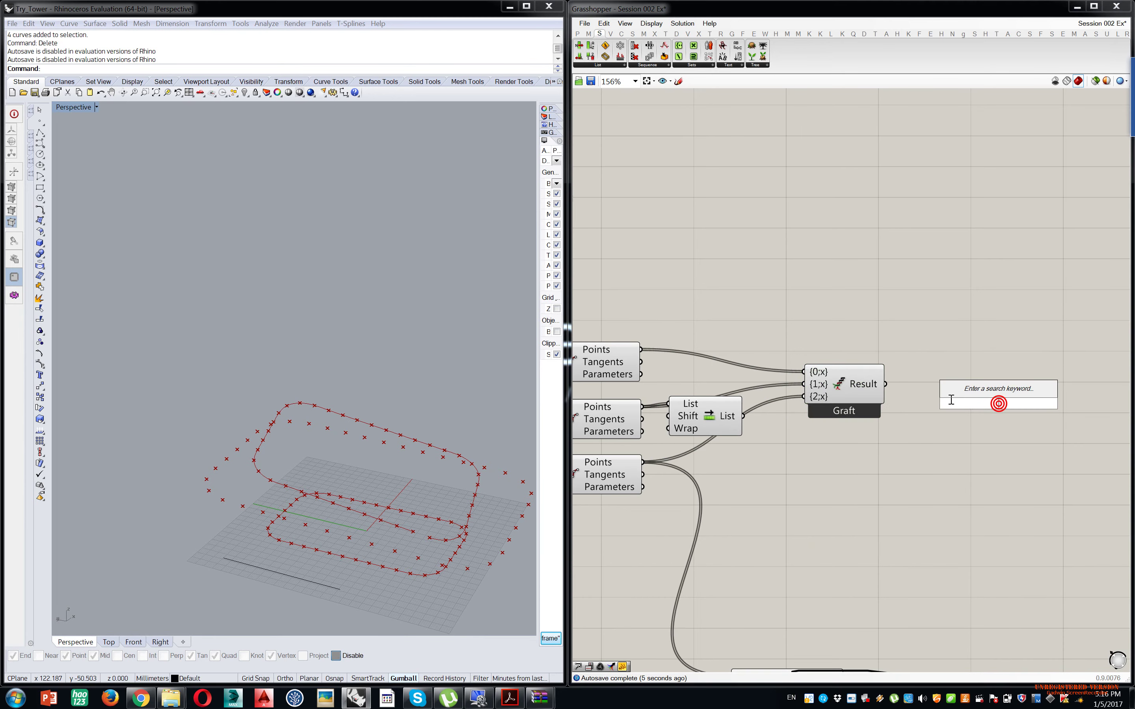
pyautogui.write('pa')
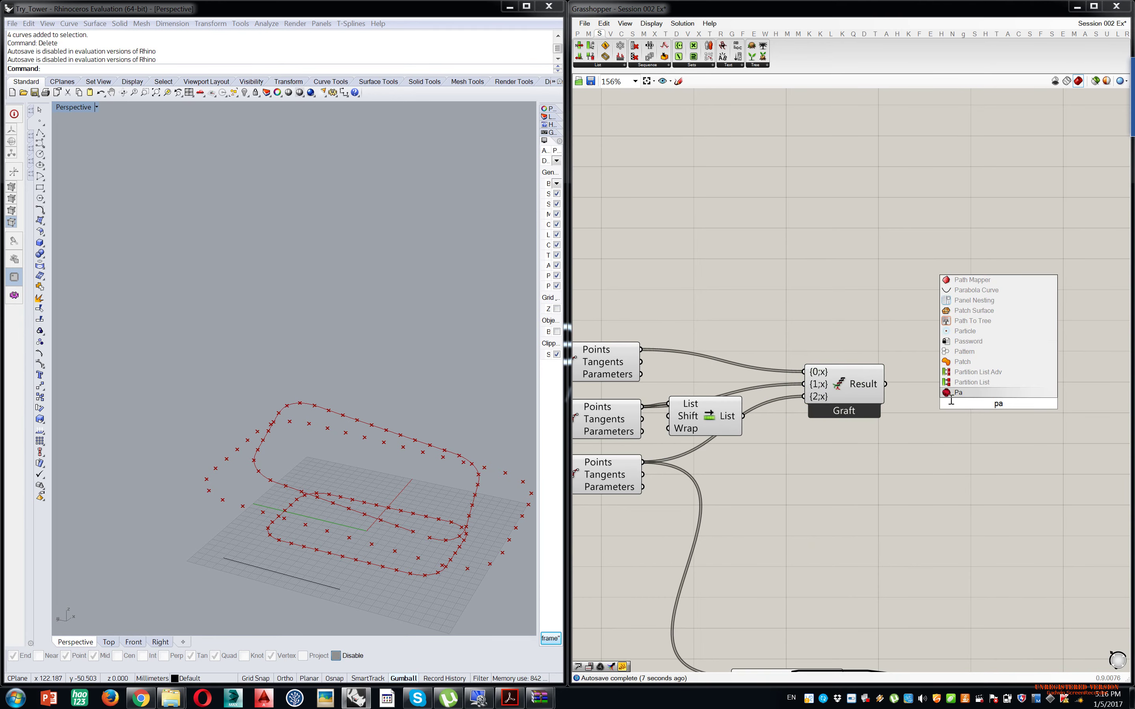
pyautogui.write('nn')
pyautogui.press('Up')
pyautogui.press('Up')
pyautogui.press('Return')
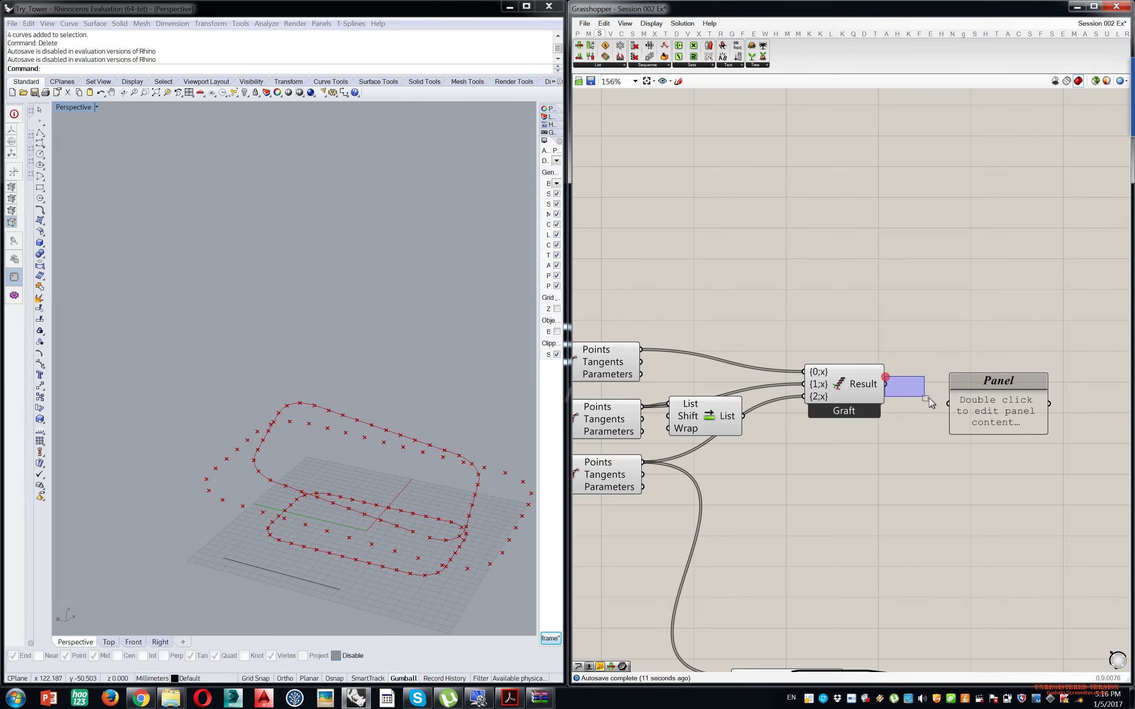
pyautogui.moveTo(885, 384); pyautogui.dragTo(947, 404)
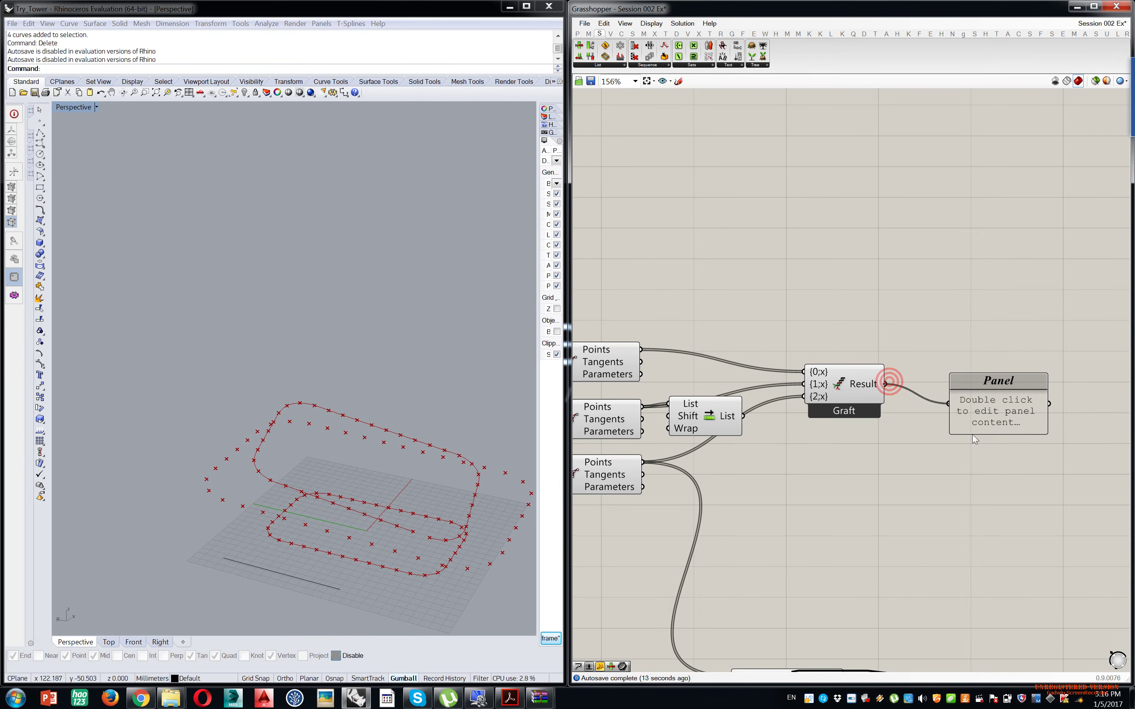
# - Move and enlarge the panel, and read its branches of points through to the end of the list
pyautogui.moveTo(1027, 430); pyautogui.dragTo(888, 421, button='right')
pyautogui.moveTo(908, 422); pyautogui.dragTo(885, 217)
pyautogui.moveTo(938, 355); pyautogui.dragTo(907, 616)
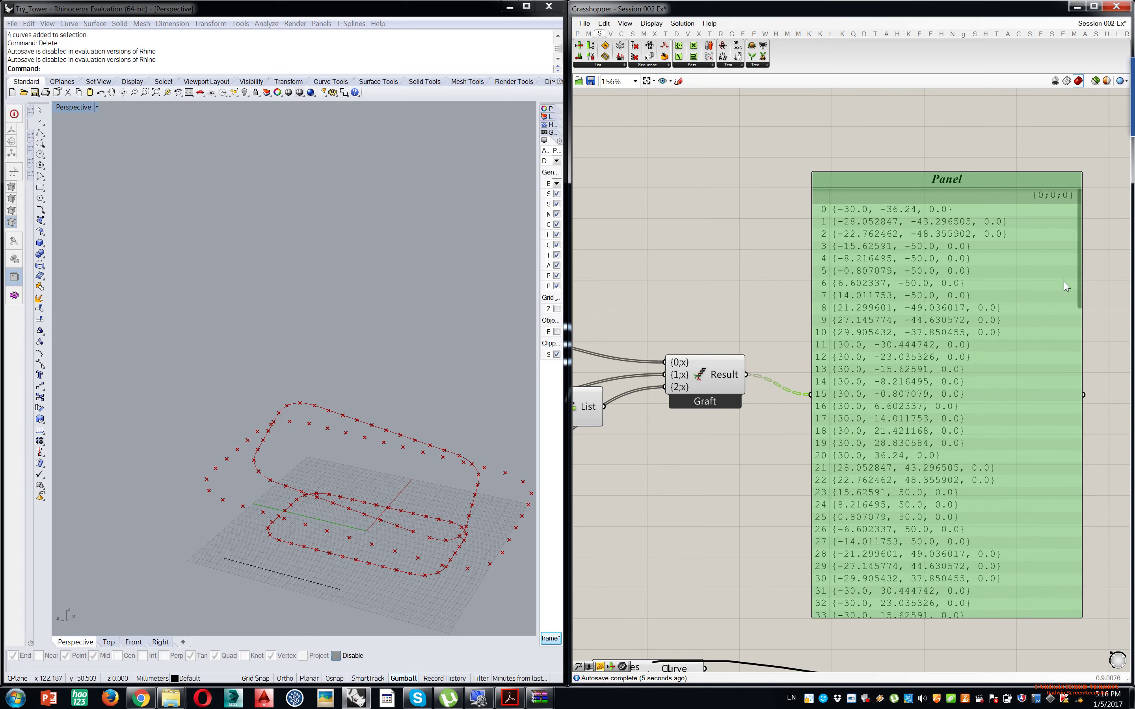
pyautogui.moveTo(1081, 283); pyautogui.dragTo(1075, 235)
pyautogui.moveTo(1080, 225); pyautogui.dragTo(1092, 544)
pyautogui.scroll(-3, 734, 424)
pyautogui.moveTo(629, 432); pyautogui.dragTo(826, 413, button='right')
pyautogui.scroll(4, 762, 362)
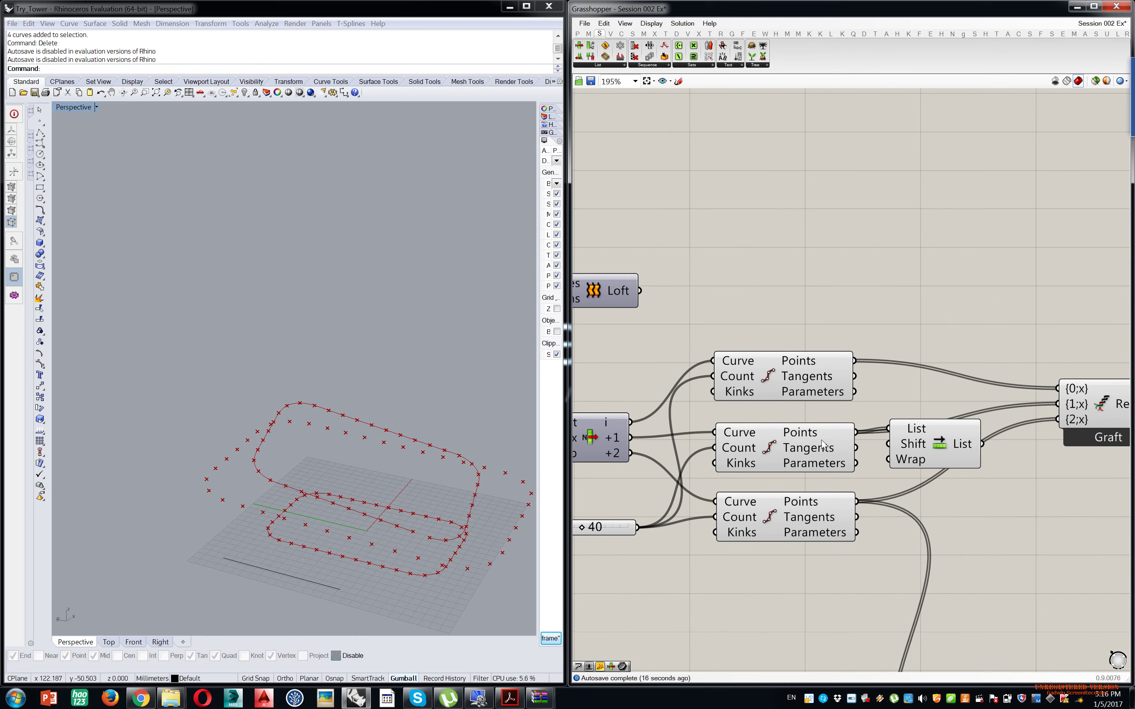
pyautogui.scroll(-4, 818, 480)
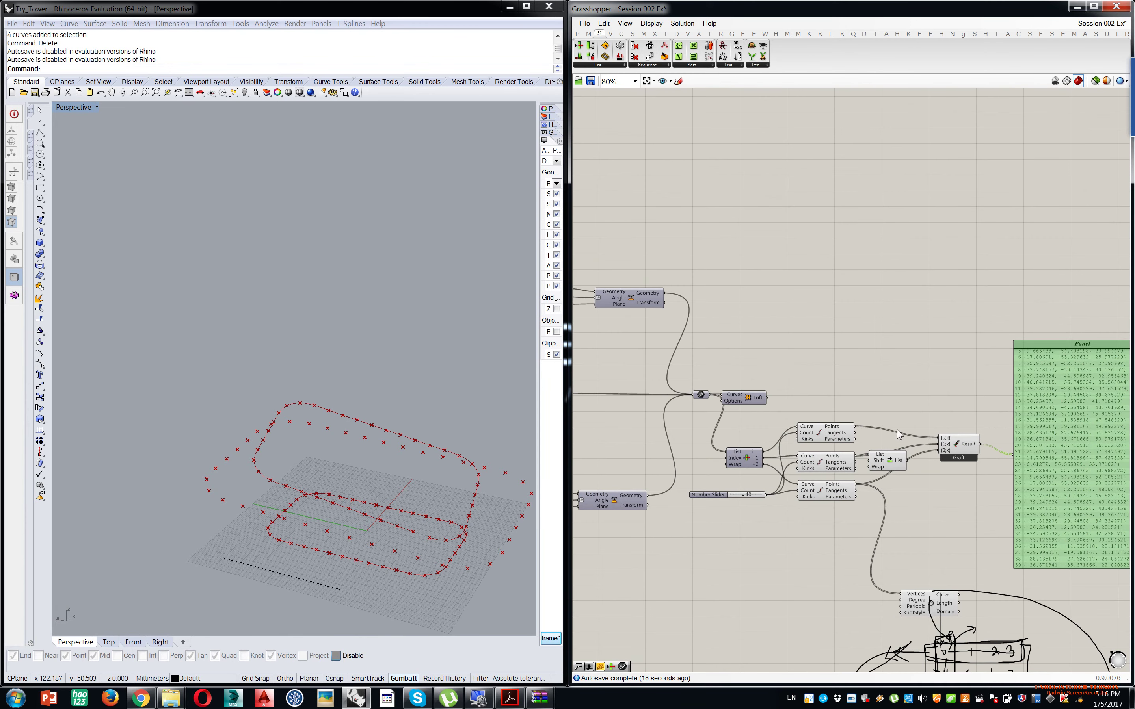
pyautogui.moveTo(1069, 365); pyautogui.dragTo(994, 329, button='right')
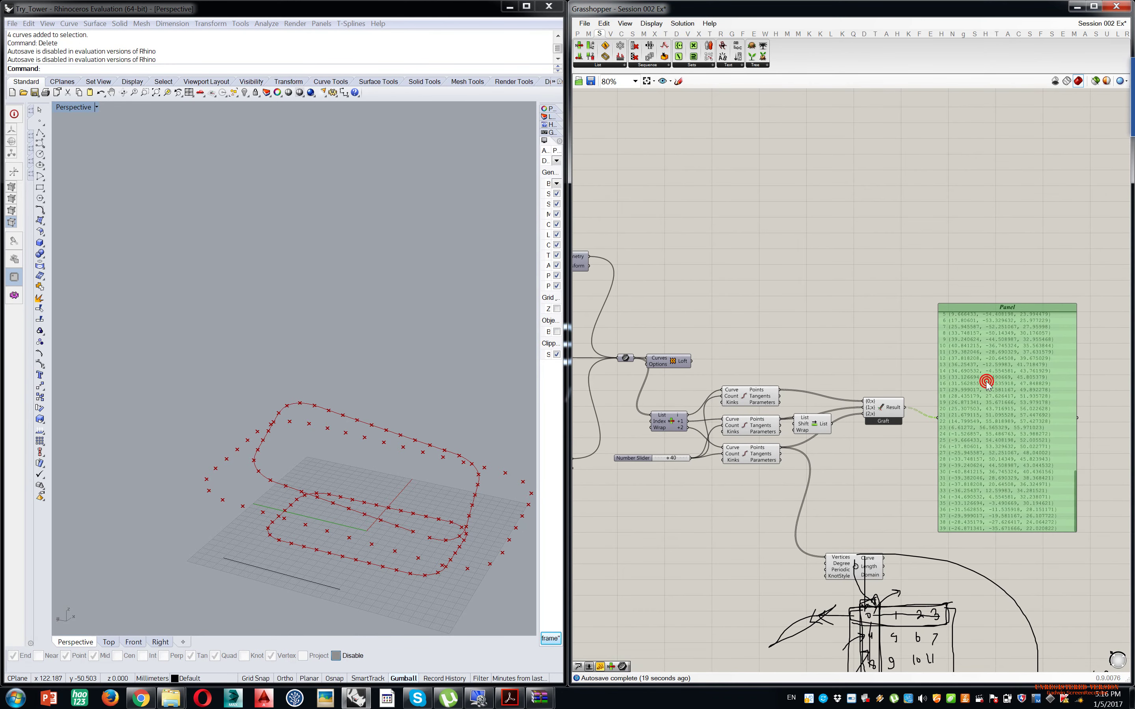
pyautogui.moveTo(981, 402); pyautogui.dragTo(917, 365, button='right')
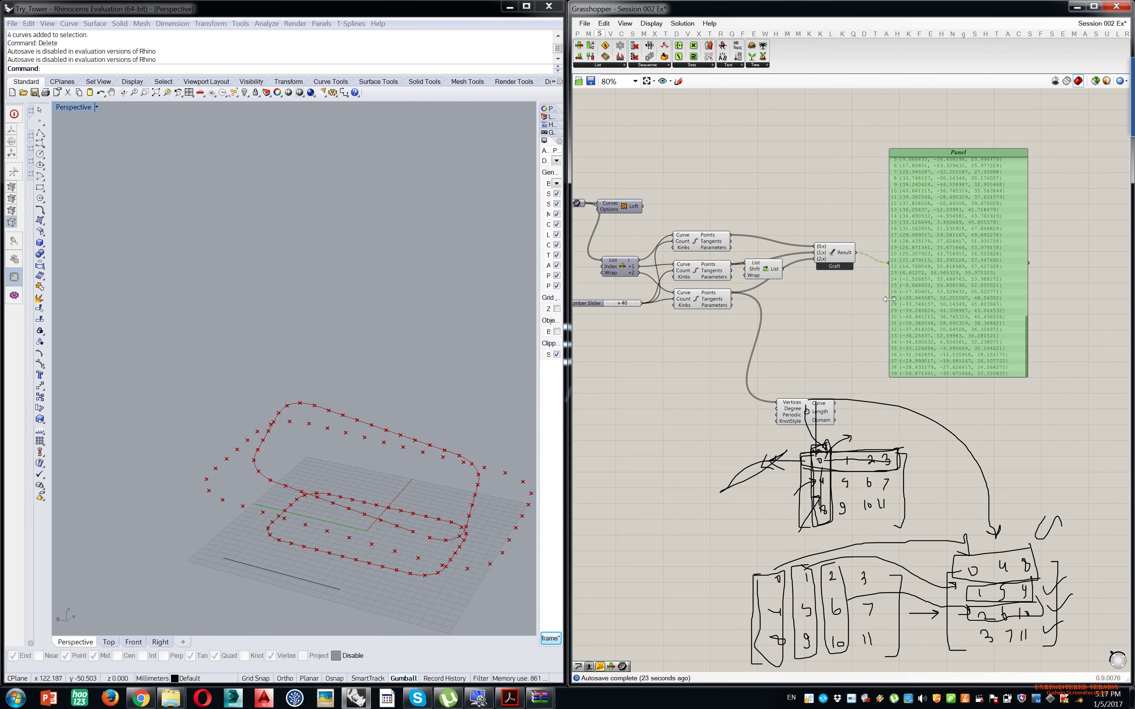
# - Replace the panel with a Flip Matrix component fed by Entwine's Result output
pyautogui.press('Delete')
pyautogui.scroll(4, 902, 309)
pyautogui.doubleClick(901, 309)
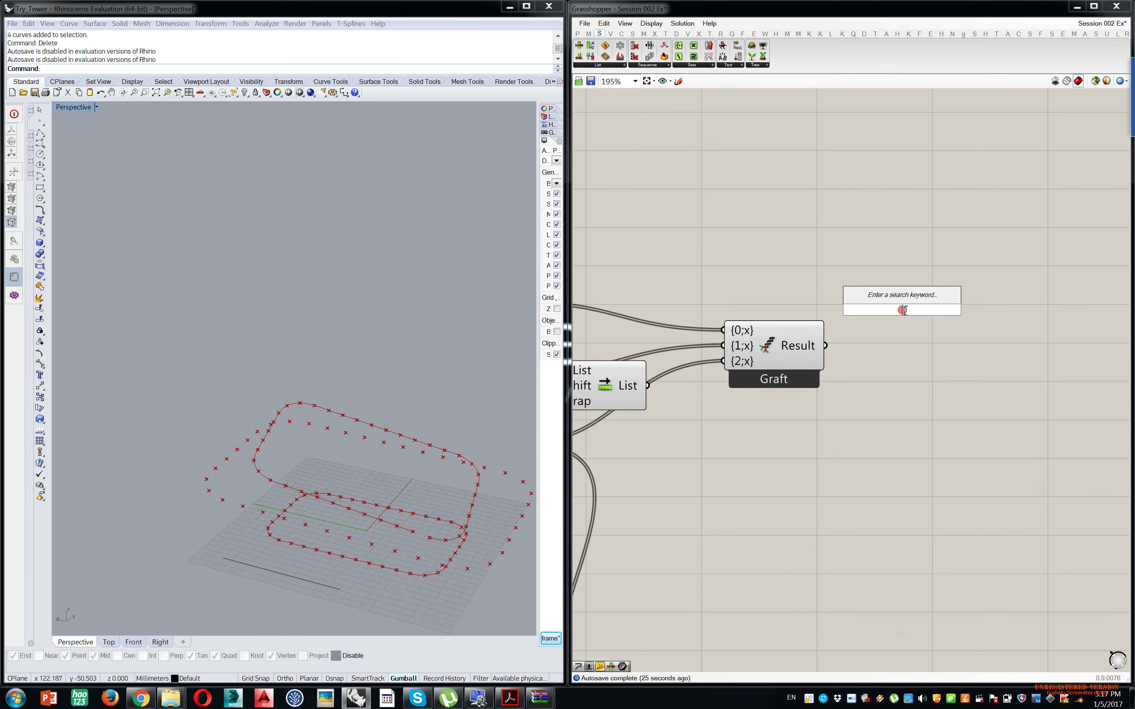
pyautogui.write('flip')
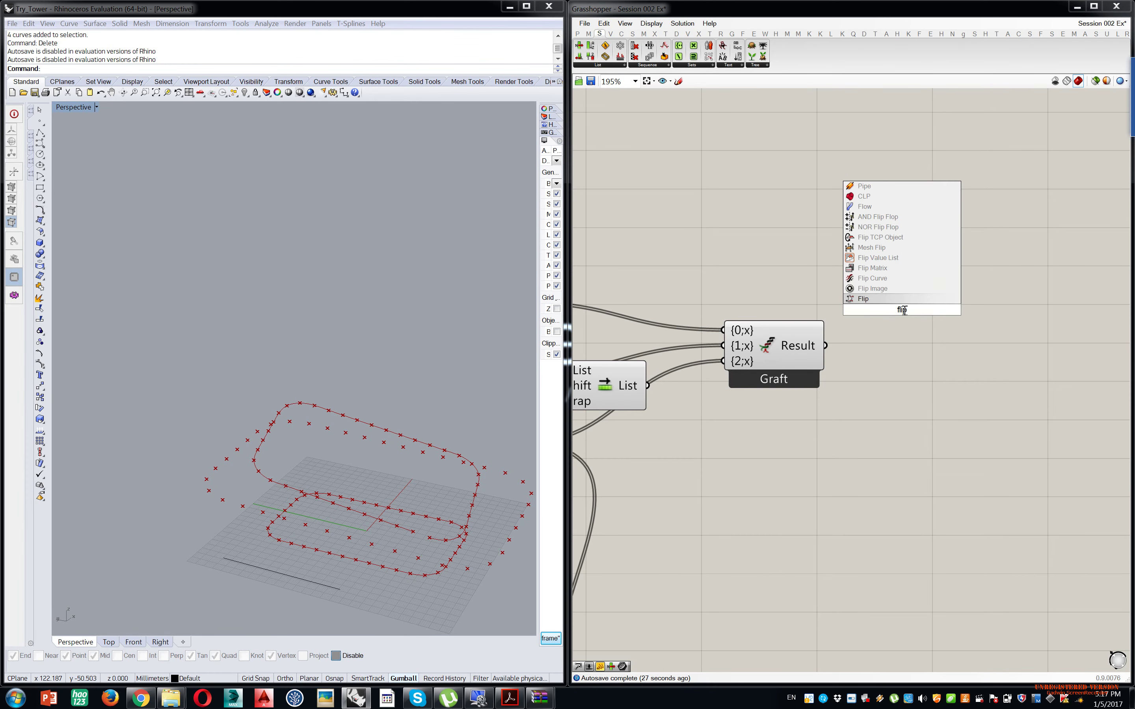
pyautogui.press('Up')
pyautogui.press('Up')
pyautogui.press('Up')
pyautogui.press('Return')
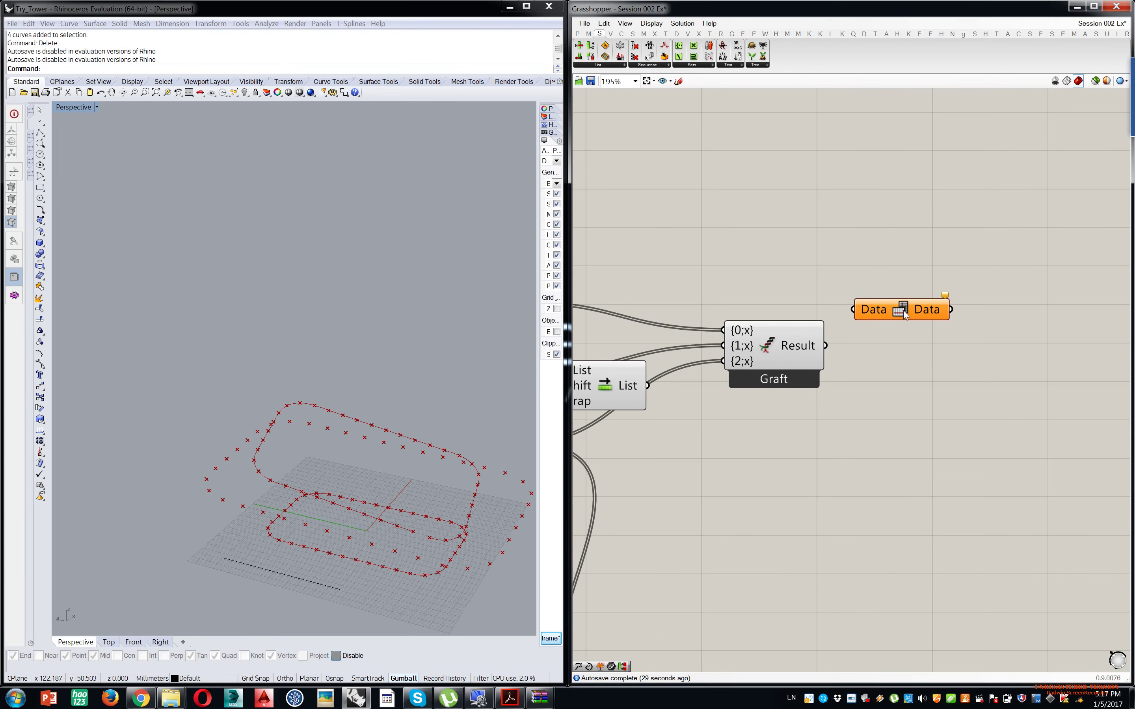
pyautogui.moveTo(827, 344); pyautogui.dragTo(878, 351)
# - Add a Panel beside Flip Matrix and connect the flipped Data output to it
pyautogui.moveTo(925, 366); pyautogui.dragTo(789, 359, button='right')
pyautogui.click(883, 334)
pyautogui.doubleClick(882, 334)
pyautogui.write('panel')
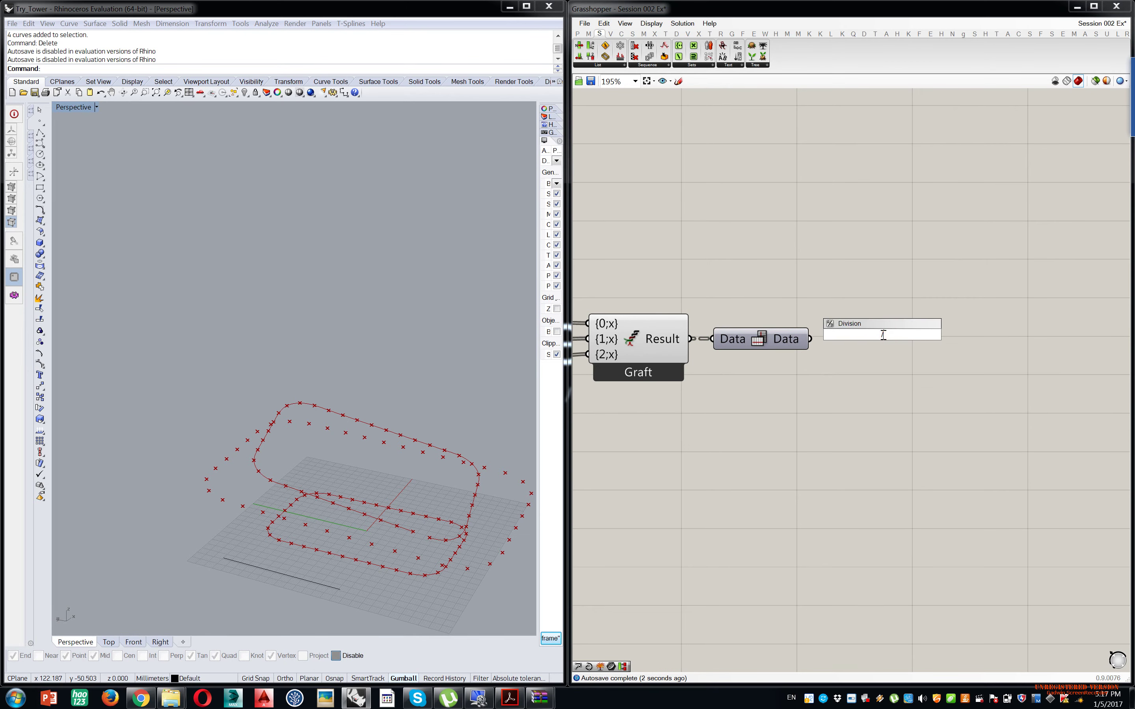
pyautogui.press('Return')
pyautogui.moveTo(871, 344); pyautogui.dragTo(809, 338)
# - Compare the hand-drawn matrix sketch with the Flip Matrix data, enlarging the panel to read its branches
pyautogui.scroll(-3, 790, 324)
pyautogui.scroll(-3, 780, 382)
pyautogui.scroll(3, 693, 502)
pyautogui.moveTo(752, 469); pyautogui.dragTo(713, 424, button='right')
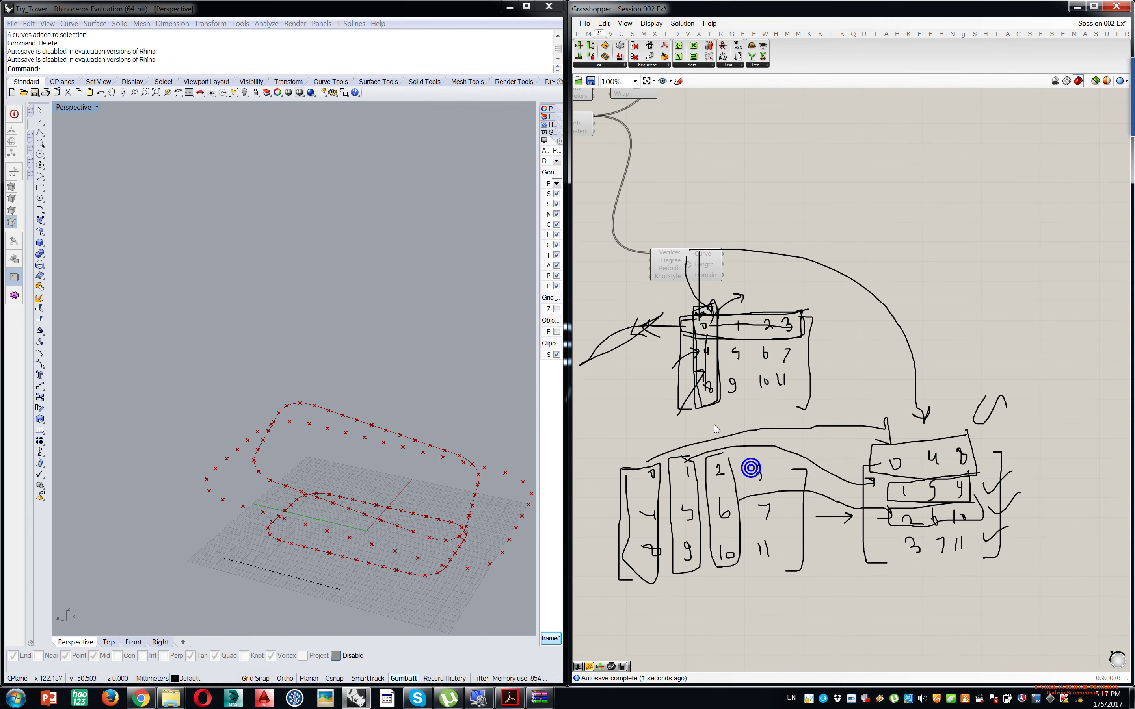
pyautogui.scroll(3, 688, 355)
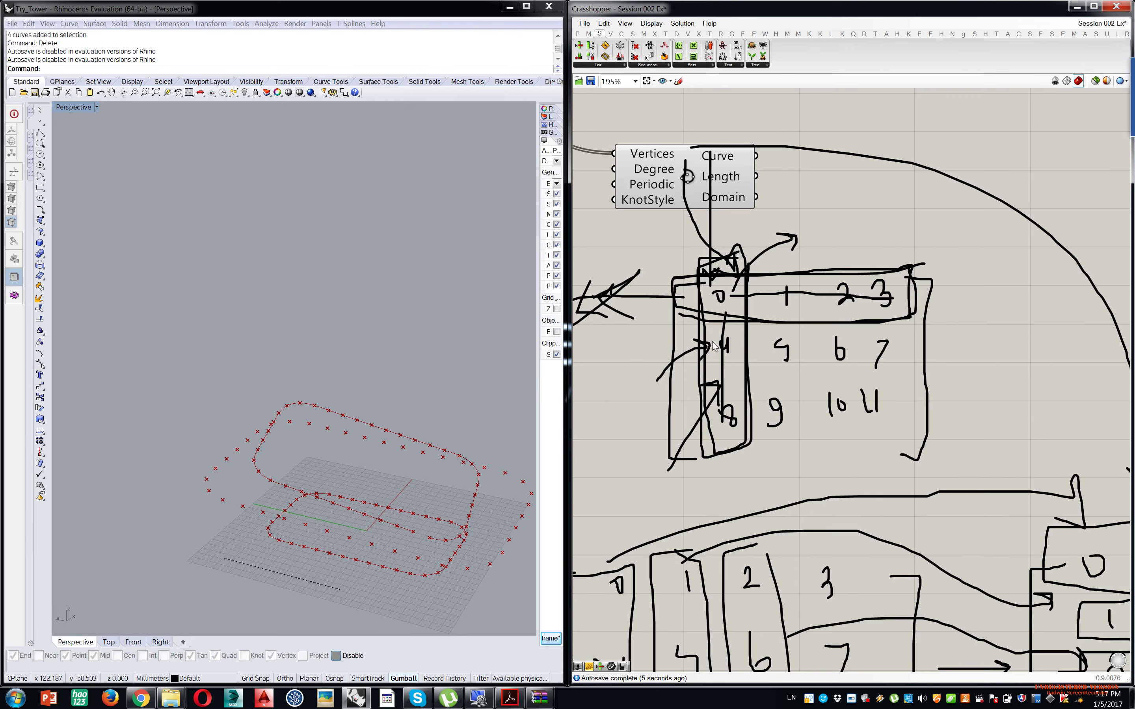
pyautogui.scroll(-5, 925, 188)
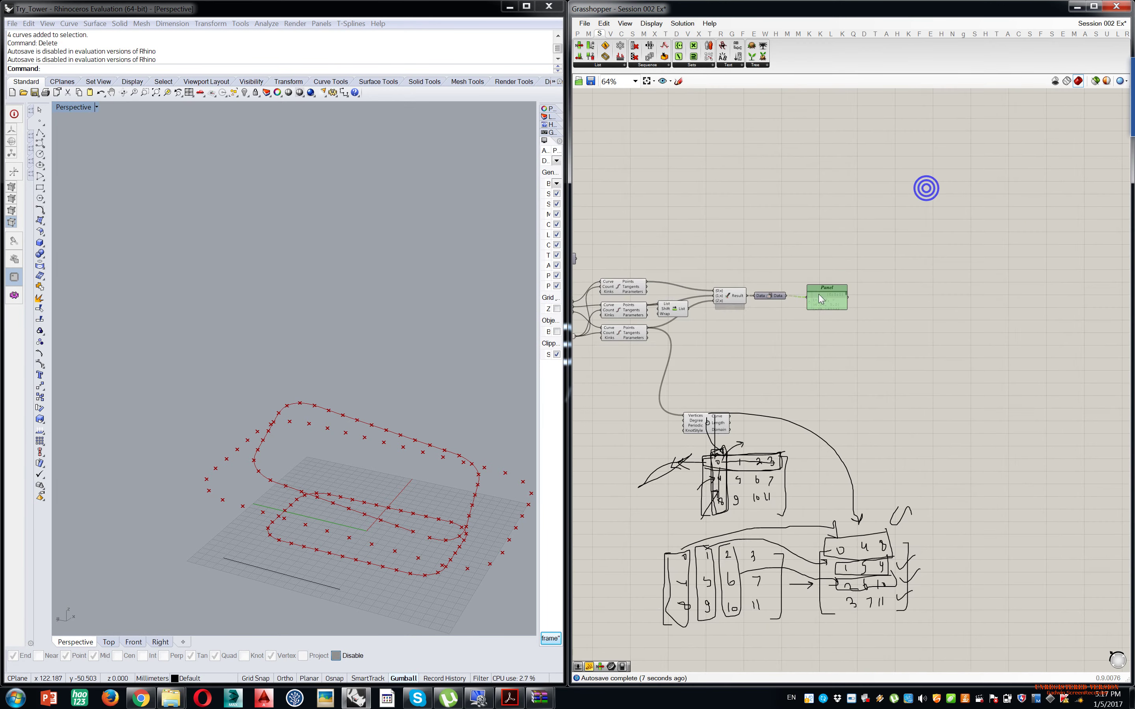
pyautogui.scroll(5, 832, 325)
pyautogui.moveTo(841, 318); pyautogui.dragTo(841, 562)
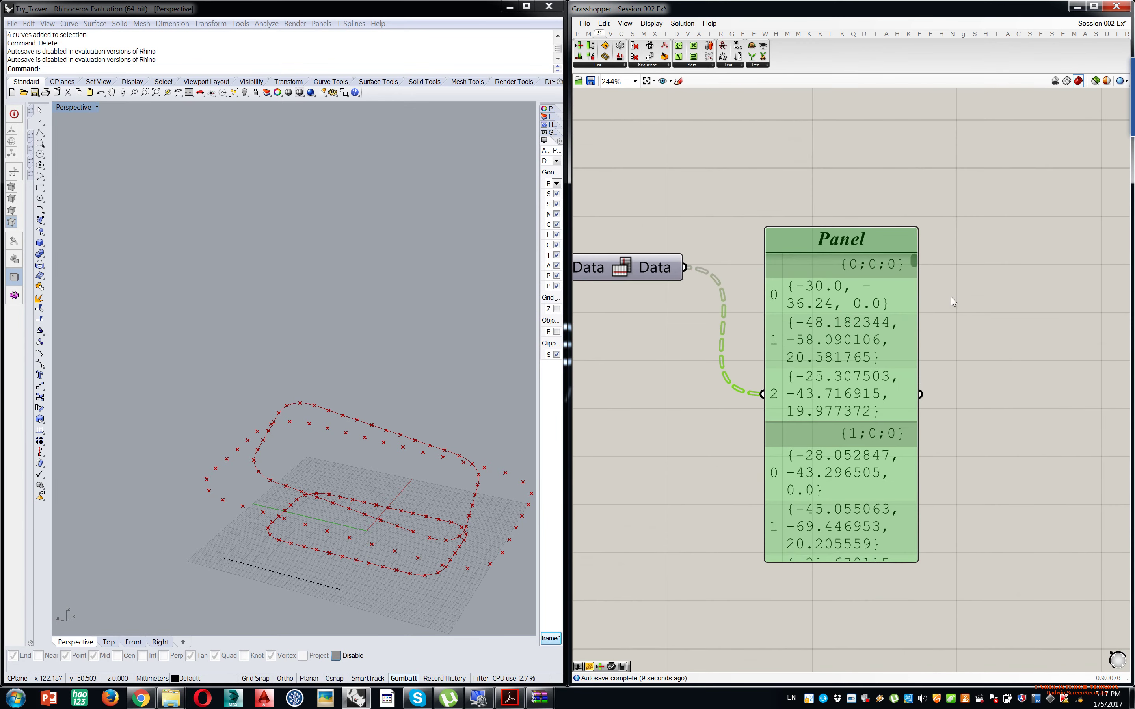
pyautogui.moveTo(915, 318); pyautogui.dragTo(1053, 332)
pyautogui.scroll(-2, 1012, 332)
pyautogui.moveTo(884, 325); pyautogui.dragTo(861, 301, button='right')
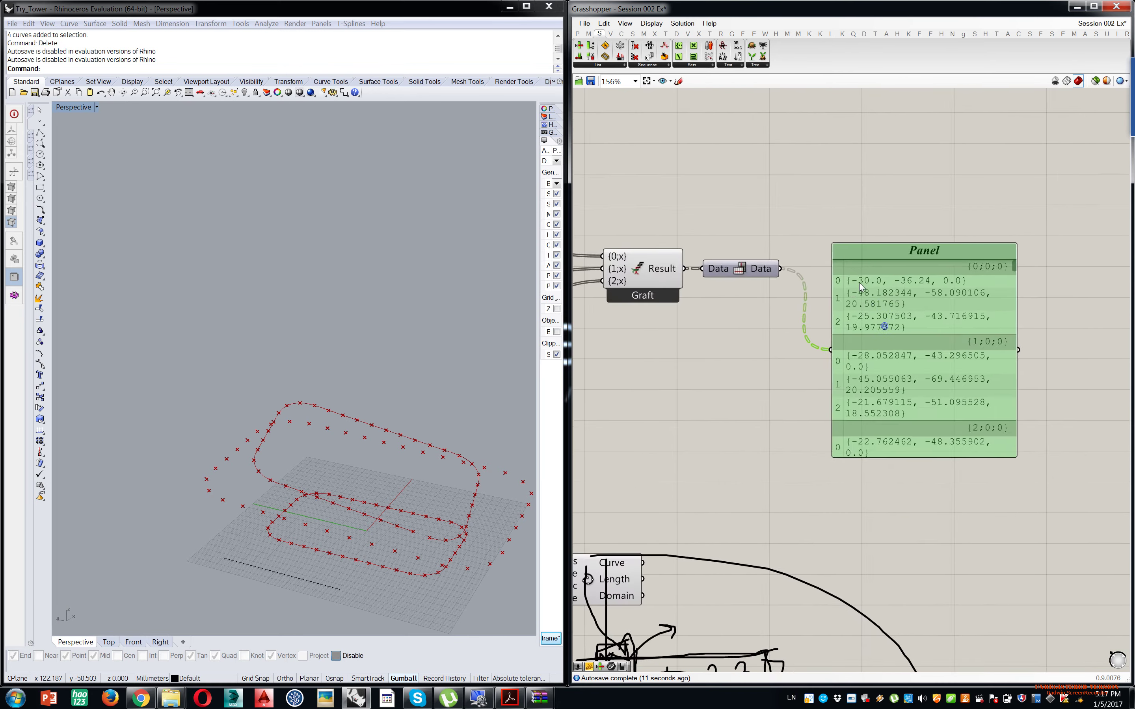
pyautogui.scroll(2, 859, 282)
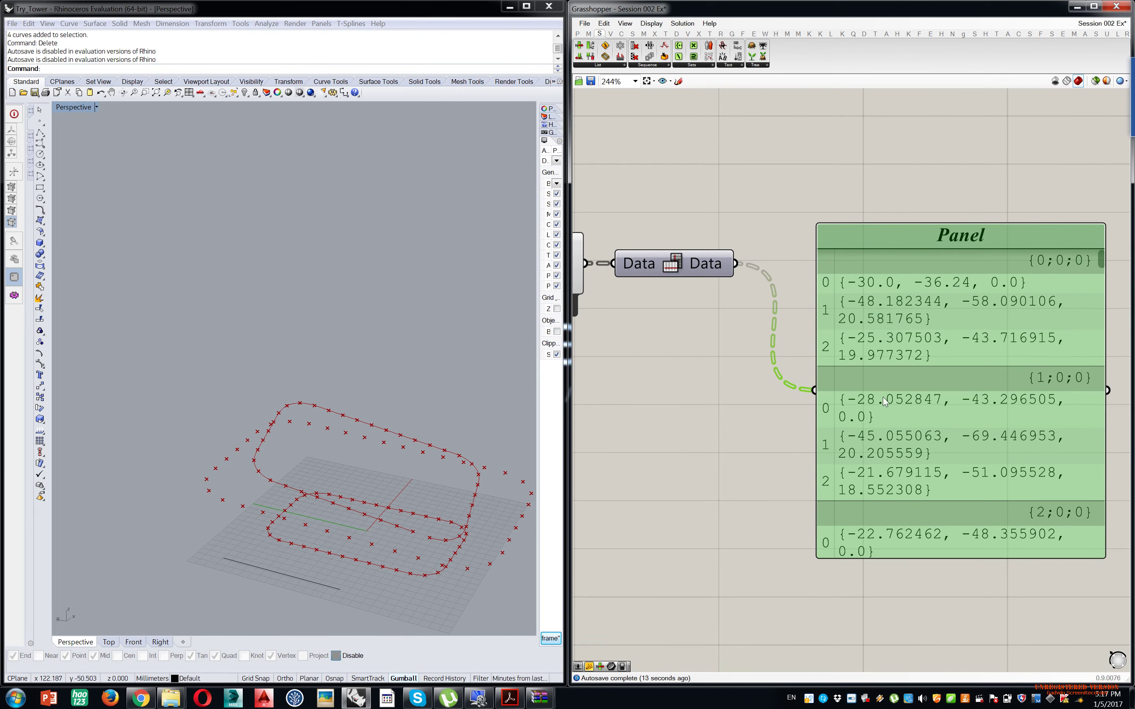
# - Add an Interpolate component above the panel and connect Flip Matrix's Data output to its Vertices input
pyautogui.click(997, 176)
pyautogui.doubleClick(794, 188)
pyautogui.write('inter')
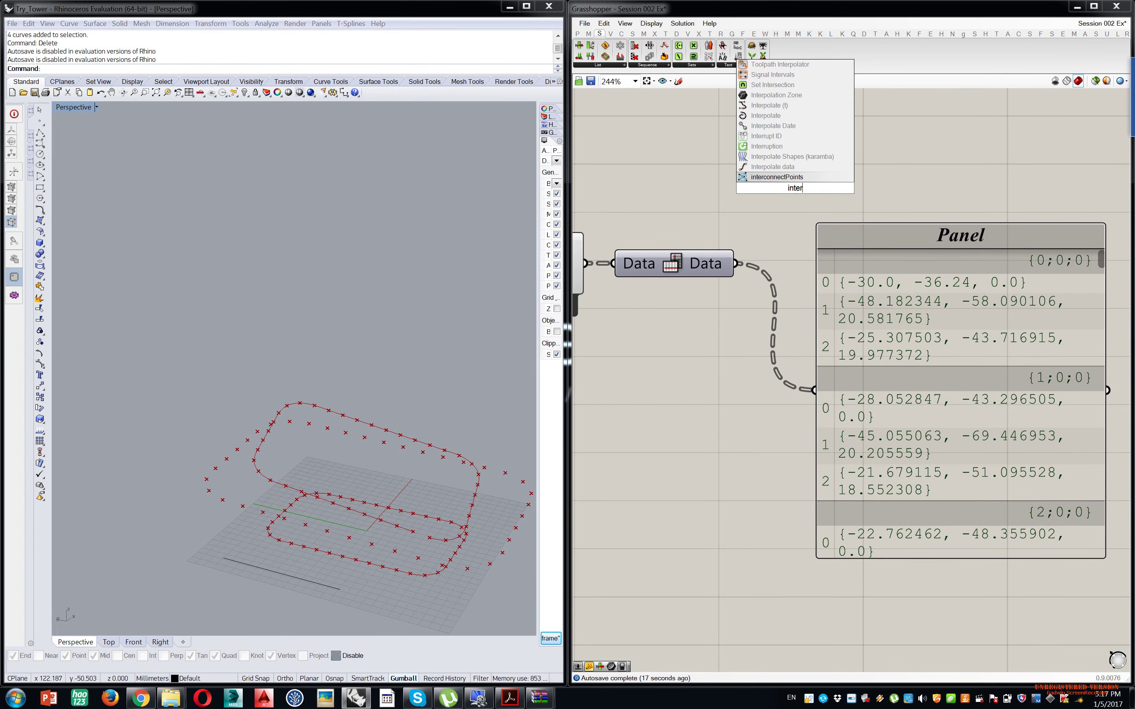
pyautogui.press('Up')
pyautogui.press('Up')
pyautogui.press('Up')
pyautogui.press('Up')
pyautogui.press('Up')
pyautogui.press('Up')
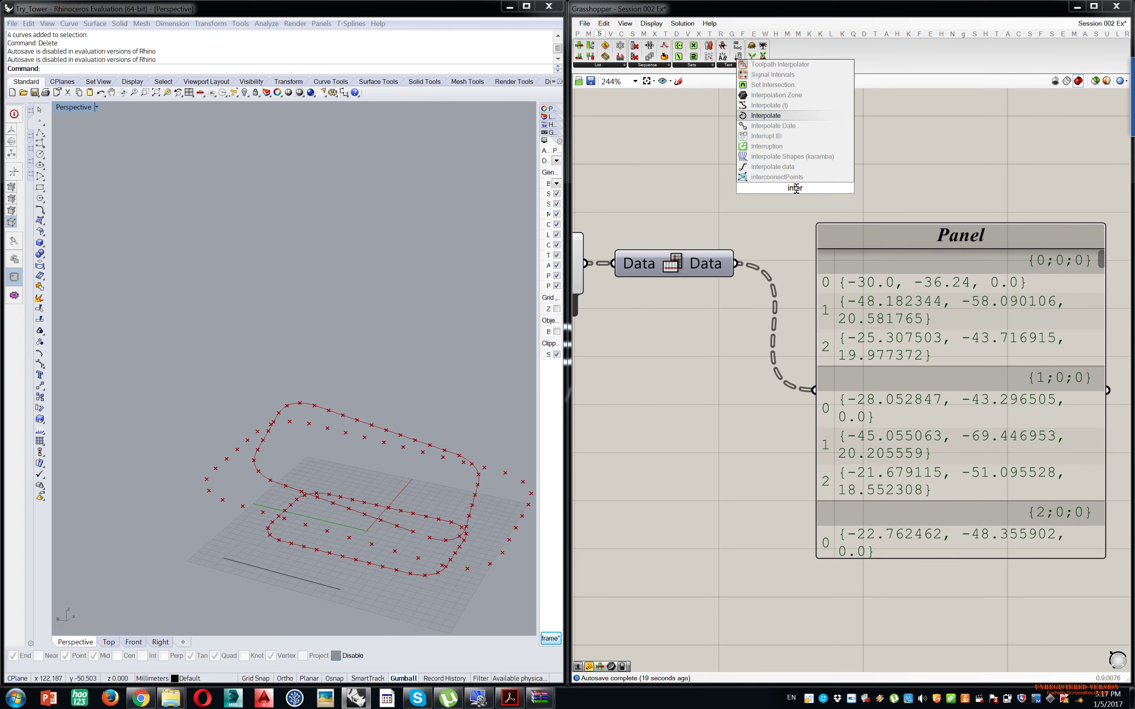
pyautogui.press('Return')
pyautogui.moveTo(794, 180); pyautogui.dragTo(883, 153)
pyautogui.moveTo(735, 265); pyautogui.dragTo(796, 131)
# - Check the interpolated curves in the perspective view and delete the panel showing the flipped data
pyautogui.moveTo(312, 463); pyautogui.dragTo(323, 413, button='right')
pyautogui.scroll(4, 307, 487)
pyautogui.scroll(-2, 884, 528)
pyautogui.click(886, 414)
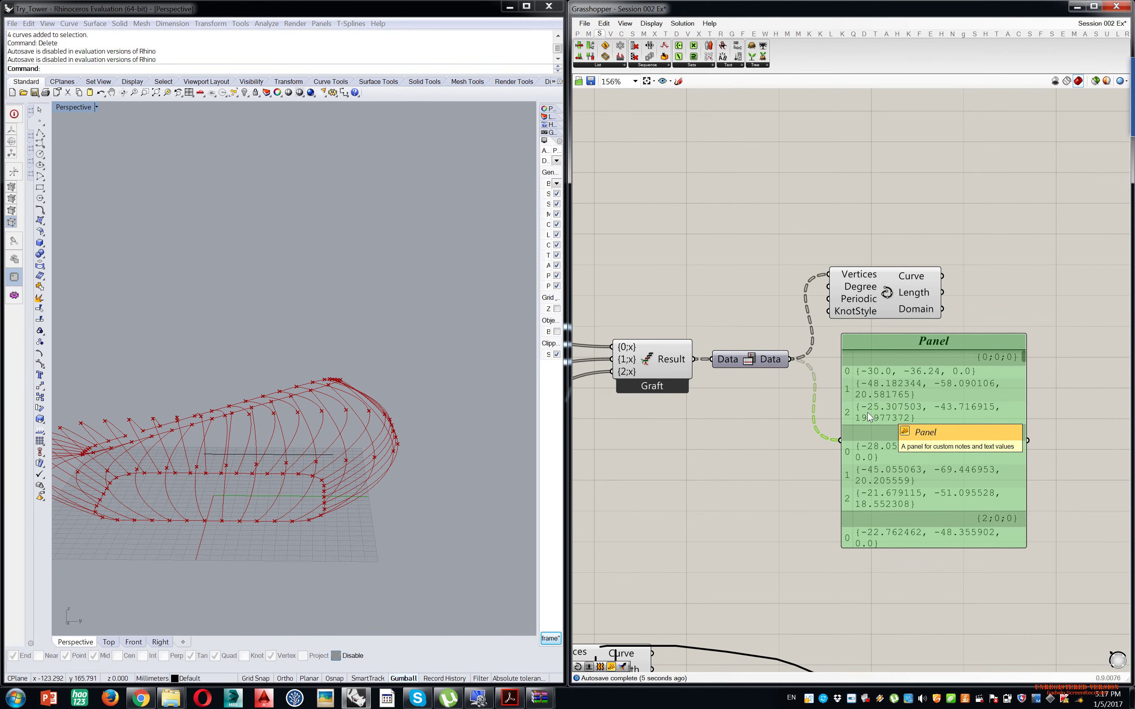
pyautogui.press('Delete')
# - Feed Shift List's List output into Entwine's {1;x} input in place of the direct Points wire, and reposition Shift List
pyautogui.moveTo(591, 394); pyautogui.dragTo(773, 424, button='right')
pyautogui.scroll(3, 661, 403)
pyautogui.moveTo(694, 435)
pyautogui.mouseDown()
pyautogui.moveTo(722, 435)
pyautogui.moveTo(708, 438)
pyautogui.mouseUp()
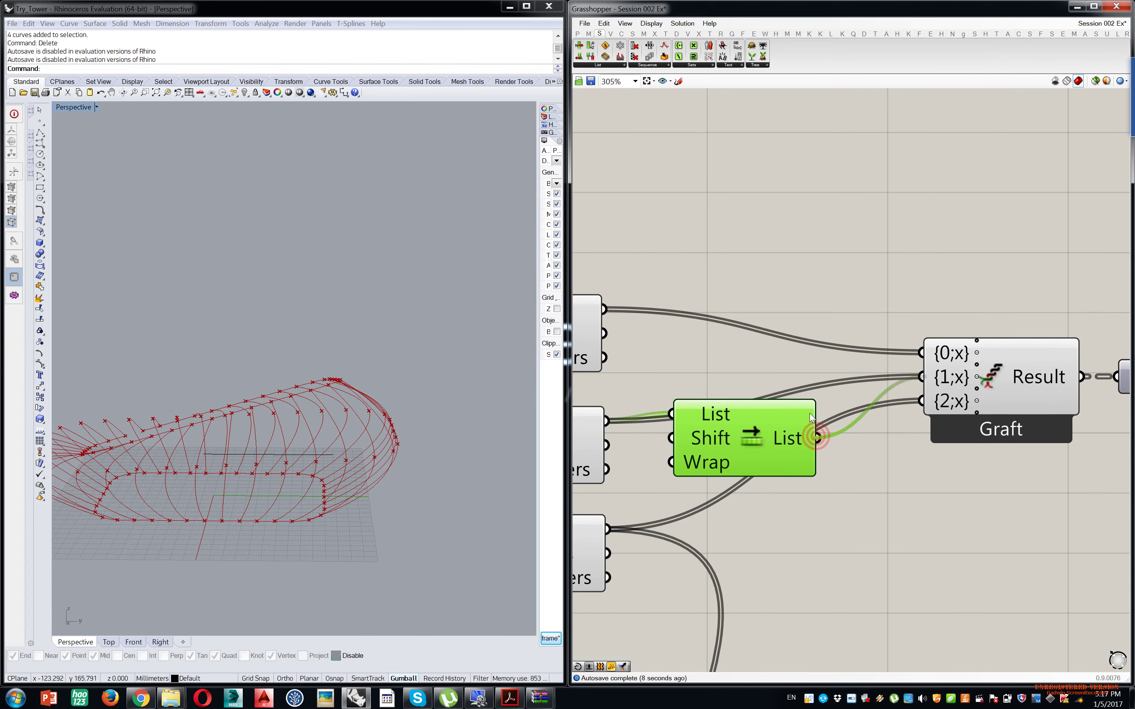
pyautogui.moveTo(919, 377); pyautogui.dragTo(920, 377)
pyautogui.moveTo(940, 438); pyautogui.dragTo(882, 464, button='right')
pyautogui.moveTo(664, 473); pyautogui.dragTo(694, 381)
# - Apply Simplify to Shift List's List output
pyautogui.rightClick(752, 409)
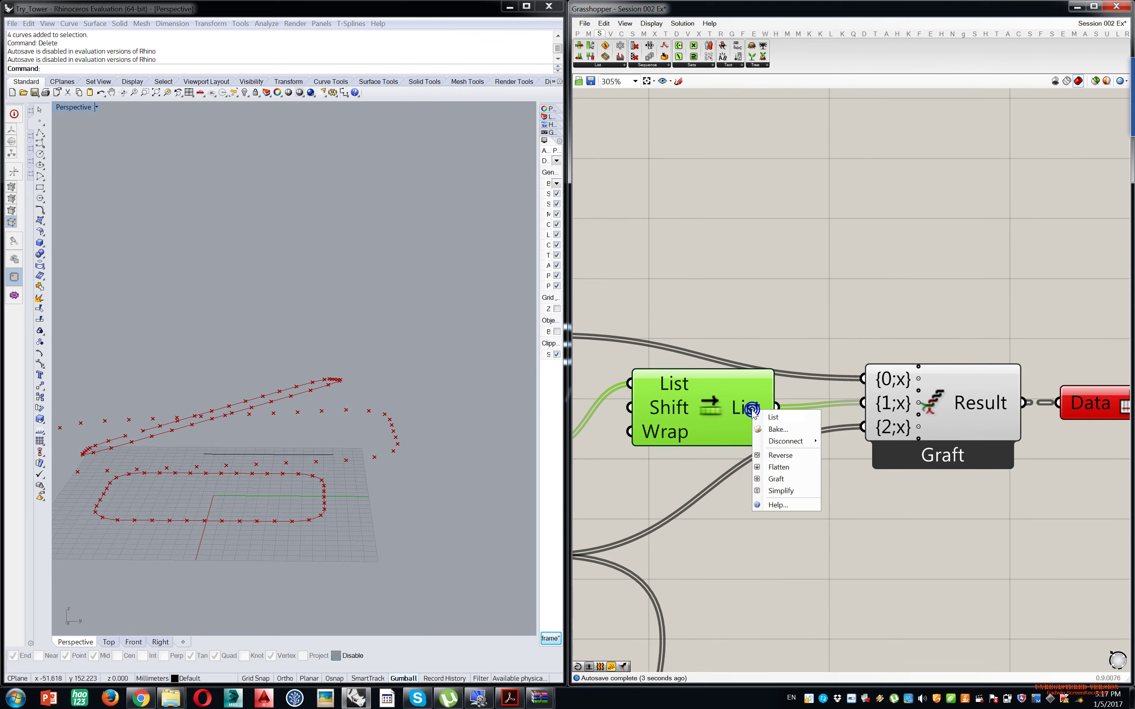
pyautogui.click(781, 490)
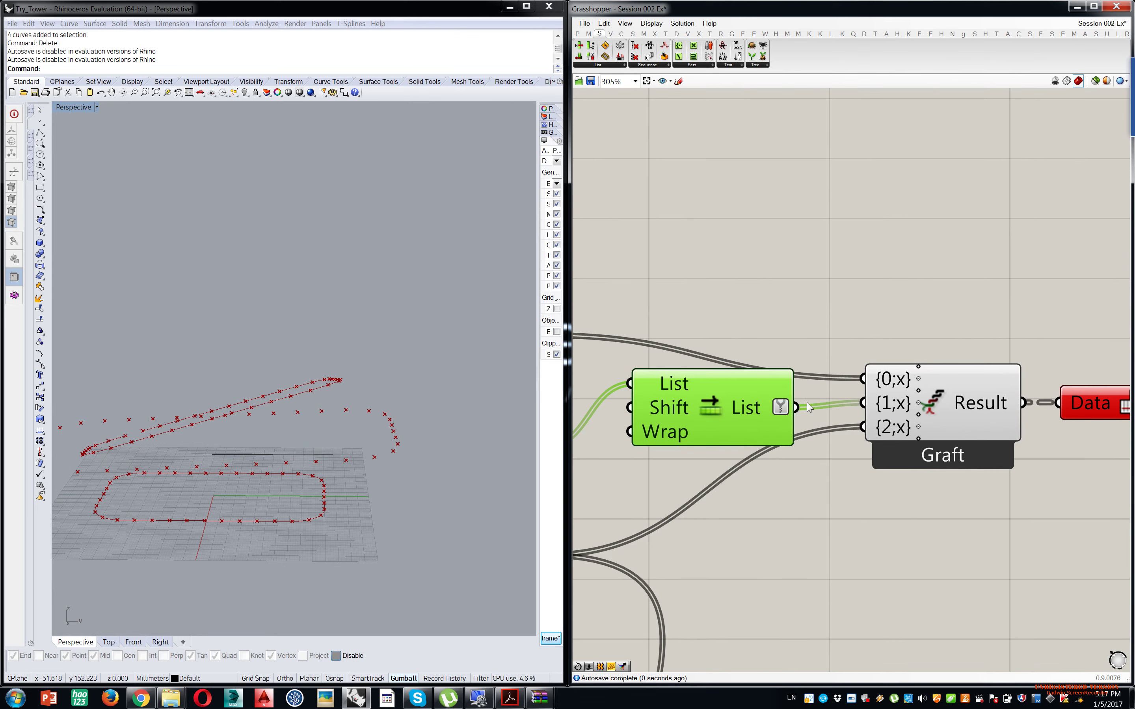
pyautogui.moveTo(757, 404)
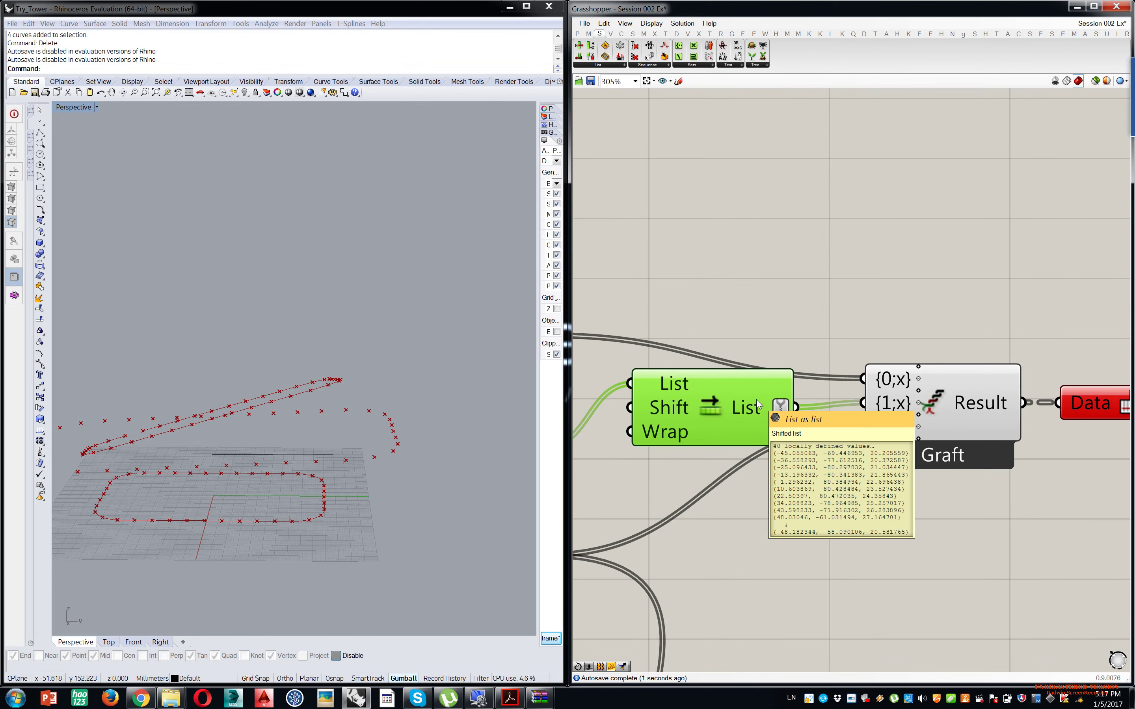
pyautogui.doubleClick(821, 158)
pyautogui.moveTo(1022, 356); pyautogui.dragTo(959, 357, button='right')
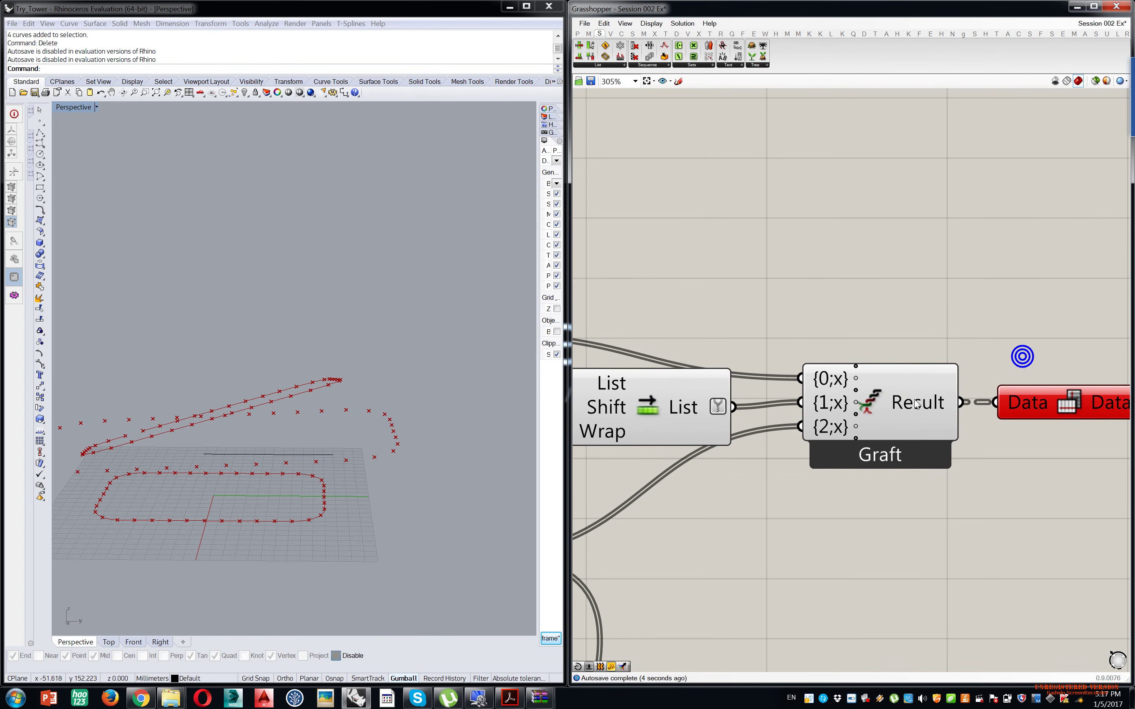
pyautogui.click(879, 399)
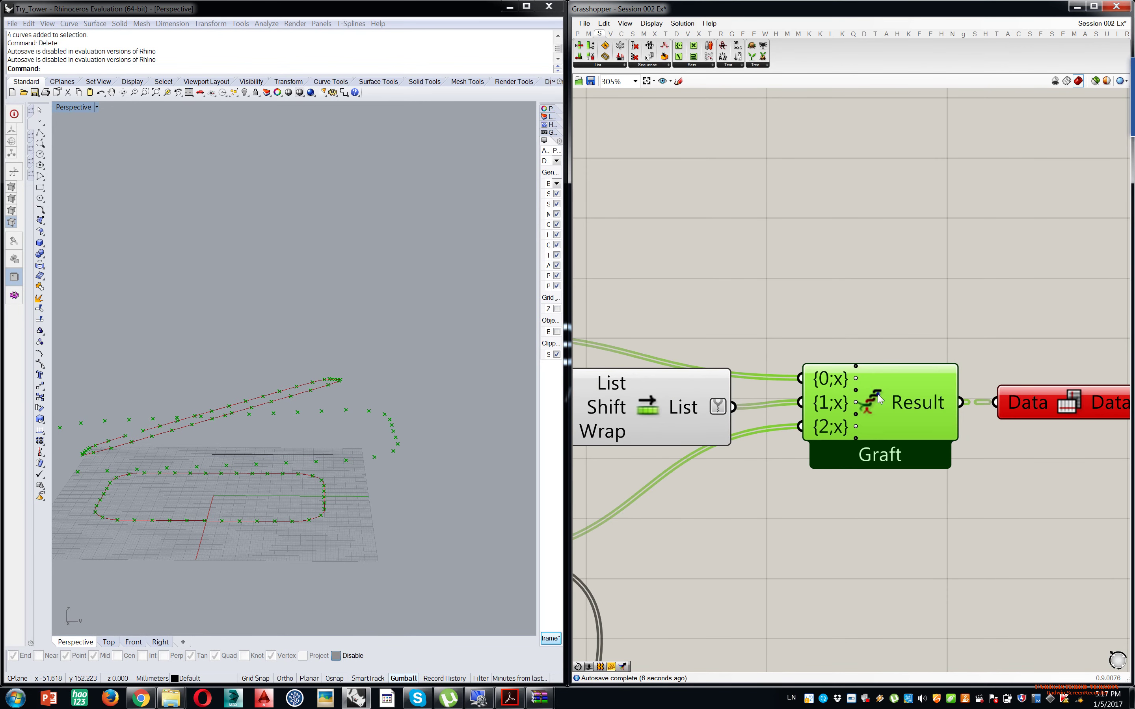
pyautogui.rightClick(878, 399)
# - Add a Panel above Entwine, connect Shift List's List output to it and widen it
pyautogui.click(840, 263)
pyautogui.doubleClick(839, 262)
pyautogui.write('panel')
pyautogui.press('Return')
pyautogui.moveTo(734, 407); pyautogui.dragTo(739, 258)
pyautogui.moveTo(927, 282); pyautogui.dragTo(1121, 281)
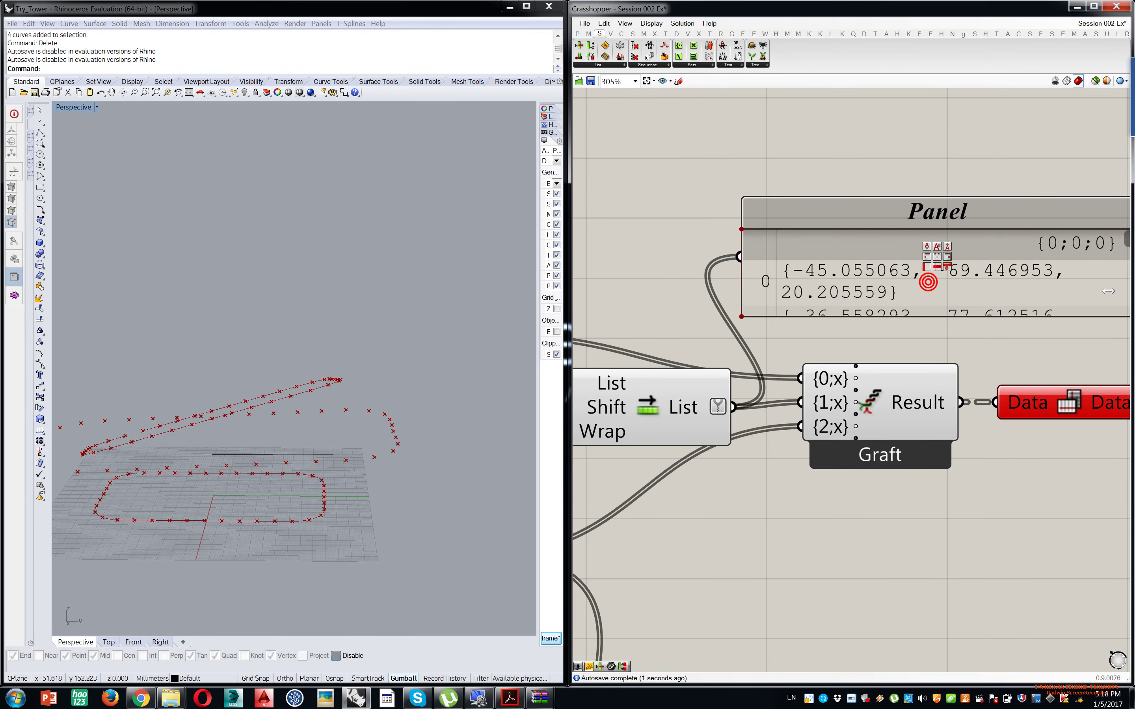
# - Move the panel and connect it to the first Divide Curve's Points output to compare the branch paths
pyautogui.scroll(-3, 985, 319)
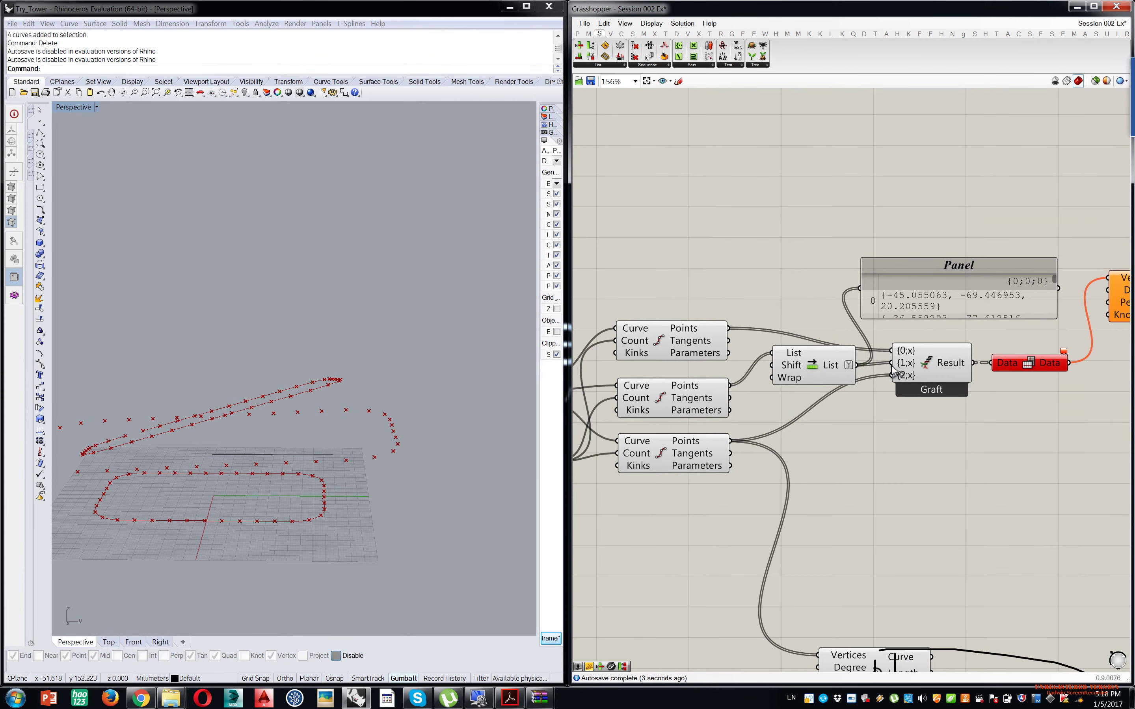
pyautogui.moveTo(779, 315); pyautogui.dragTo(856, 291)
pyautogui.moveTo(749, 333); pyautogui.dragTo(729, 328)
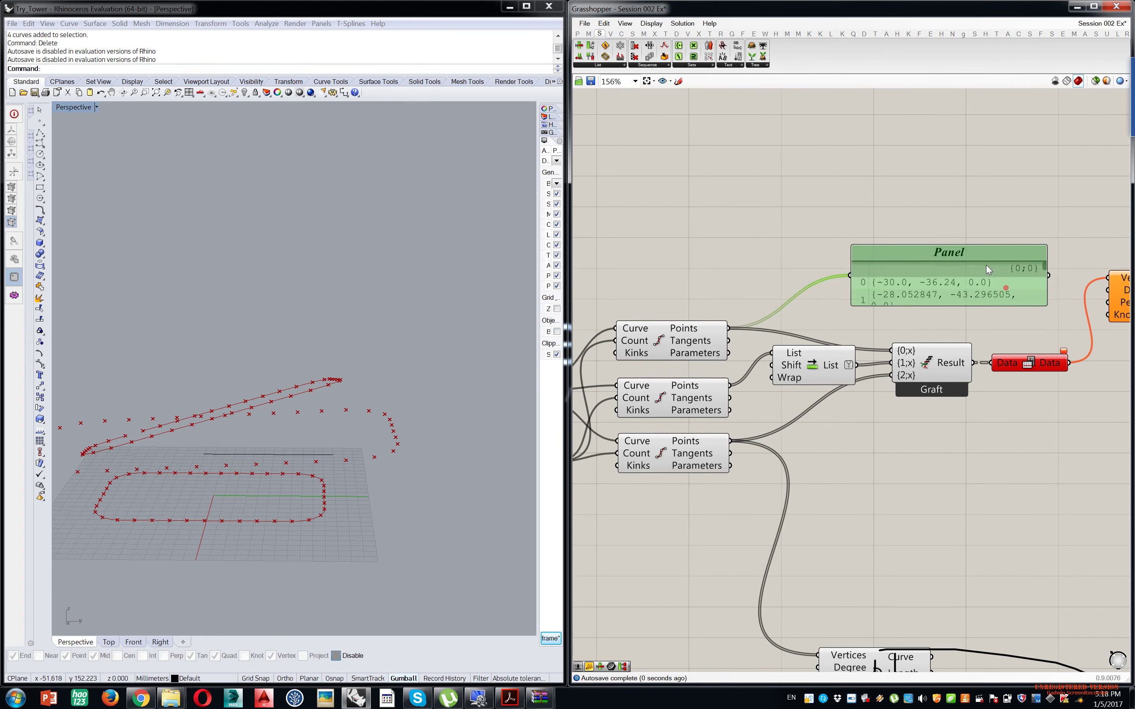
# - Apply Simplify to the Points outputs of the first and third Divide Curve components
pyautogui.rightClick(719, 328)
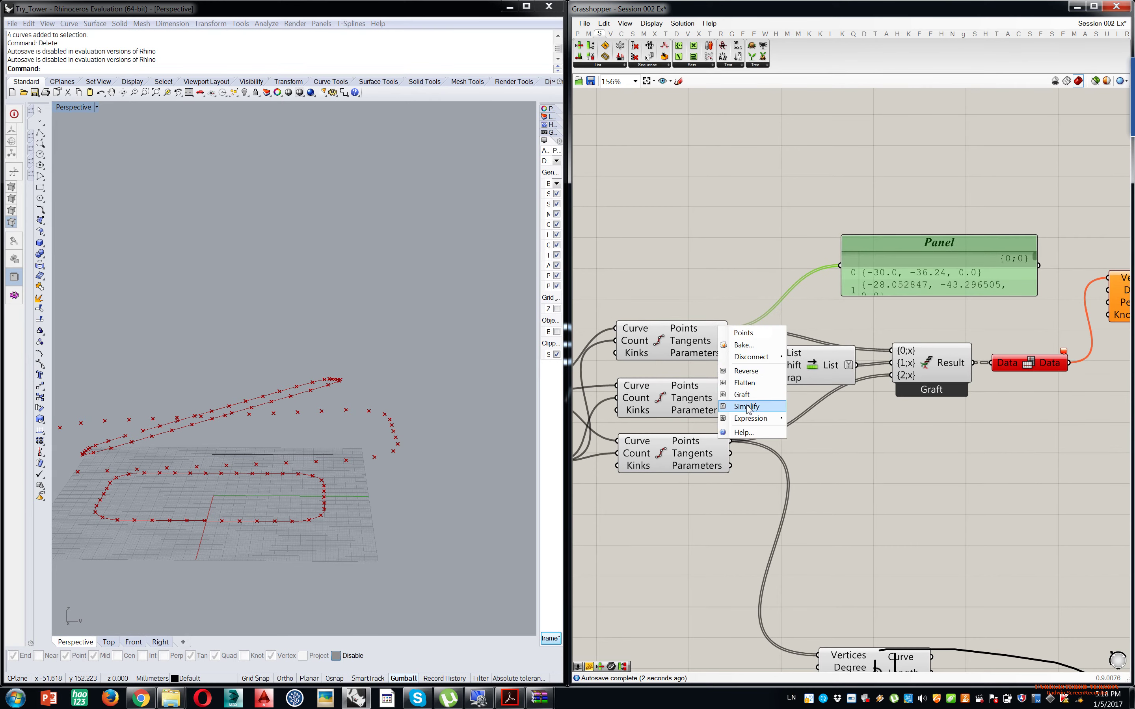
pyautogui.click(747, 406)
pyautogui.rightClick(726, 444)
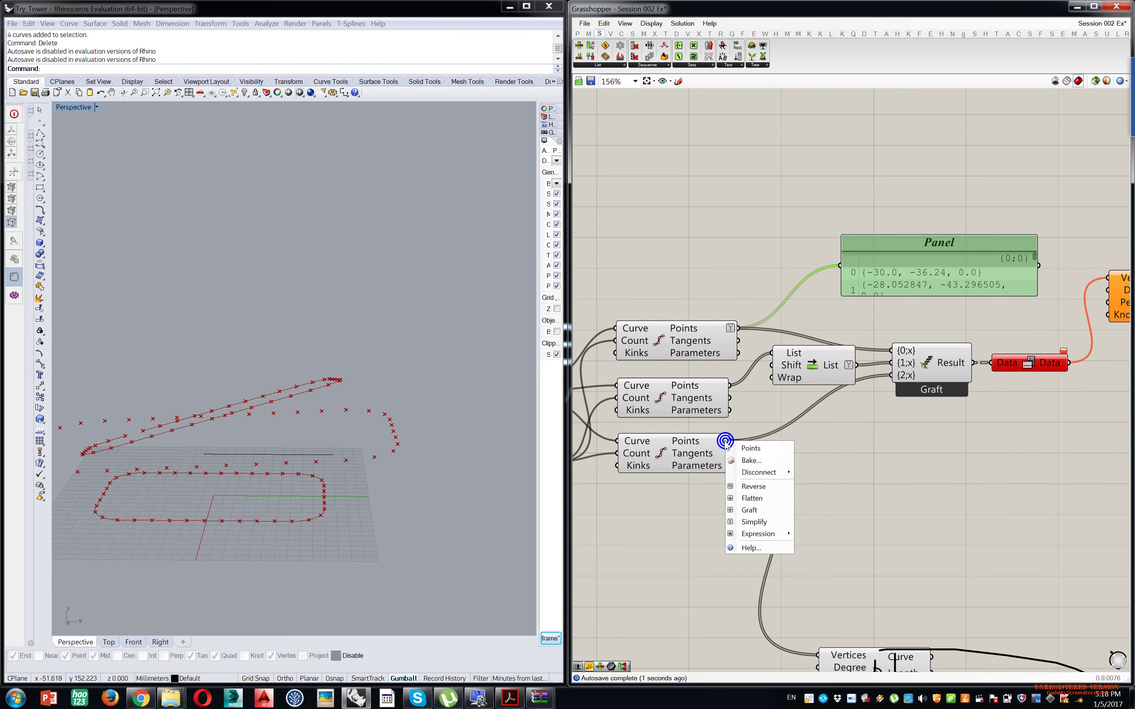
pyautogui.click(745, 522)
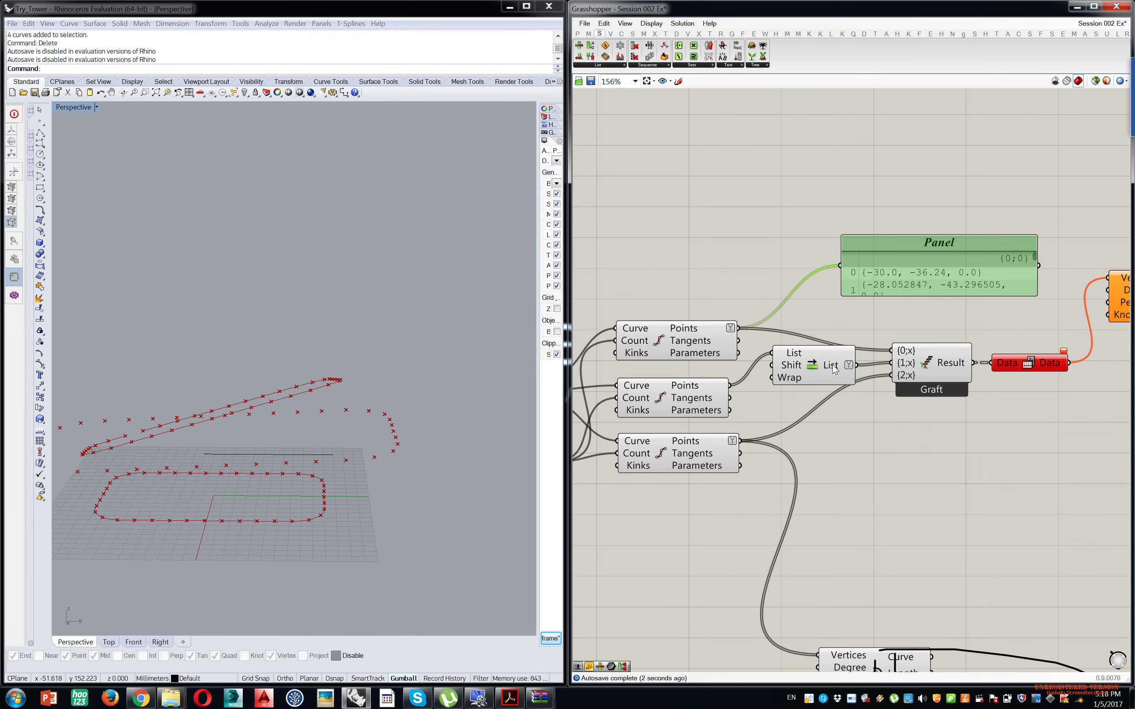
# - Read Shift List's output in the enlarged panel through to the end of the list, and delete the panel
pyautogui.moveTo(832, 274); pyautogui.dragTo(833, 273)
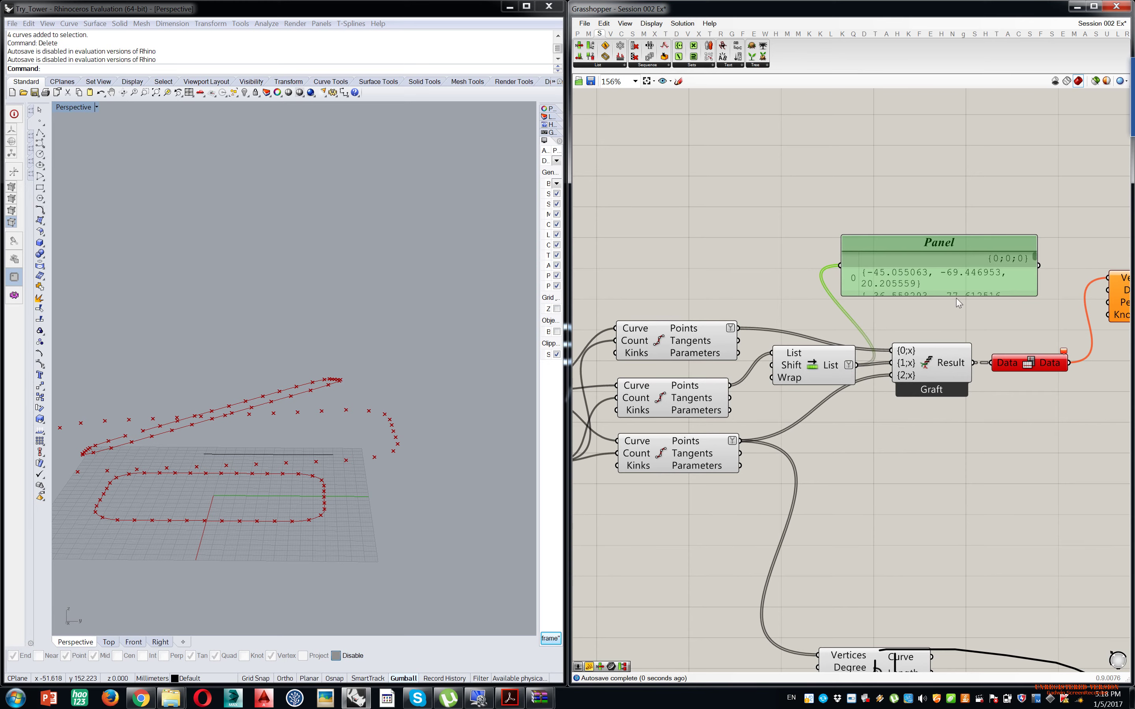
pyautogui.moveTo(957, 311); pyautogui.dragTo(945, 557)
pyautogui.moveTo(942, 481); pyautogui.dragTo(955, 232)
pyautogui.moveTo(956, 254); pyautogui.dragTo(934, 342, button='right')
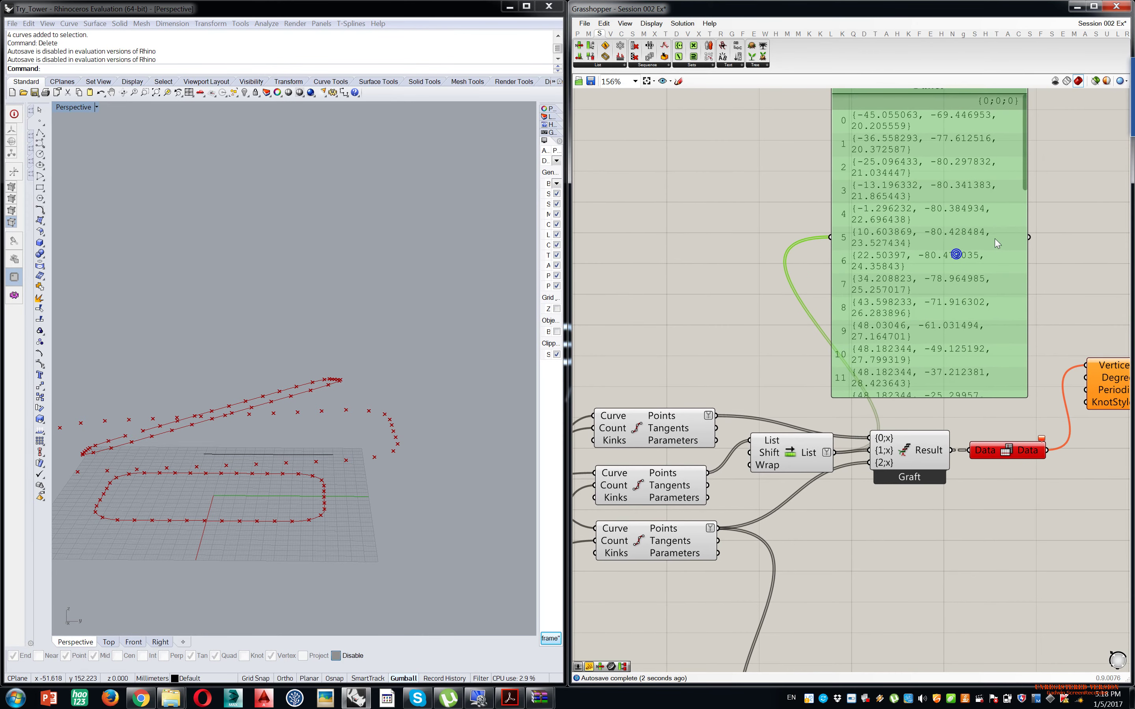
pyautogui.click(1026, 188)
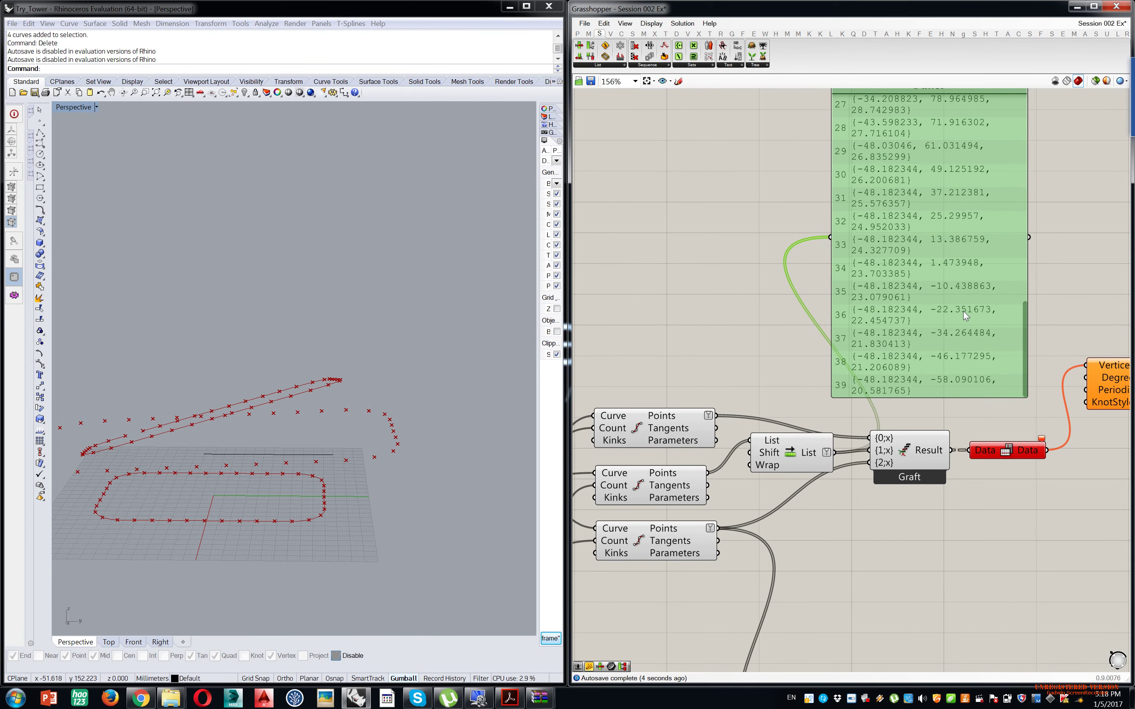
pyautogui.press('Delete')
# - Flatten the Points outputs of the first and third Divide Curve components and the List output of Shift List
pyautogui.moveTo(888, 384); pyautogui.dragTo(932, 264, button='right')
pyautogui.scroll(2, 933, 264)
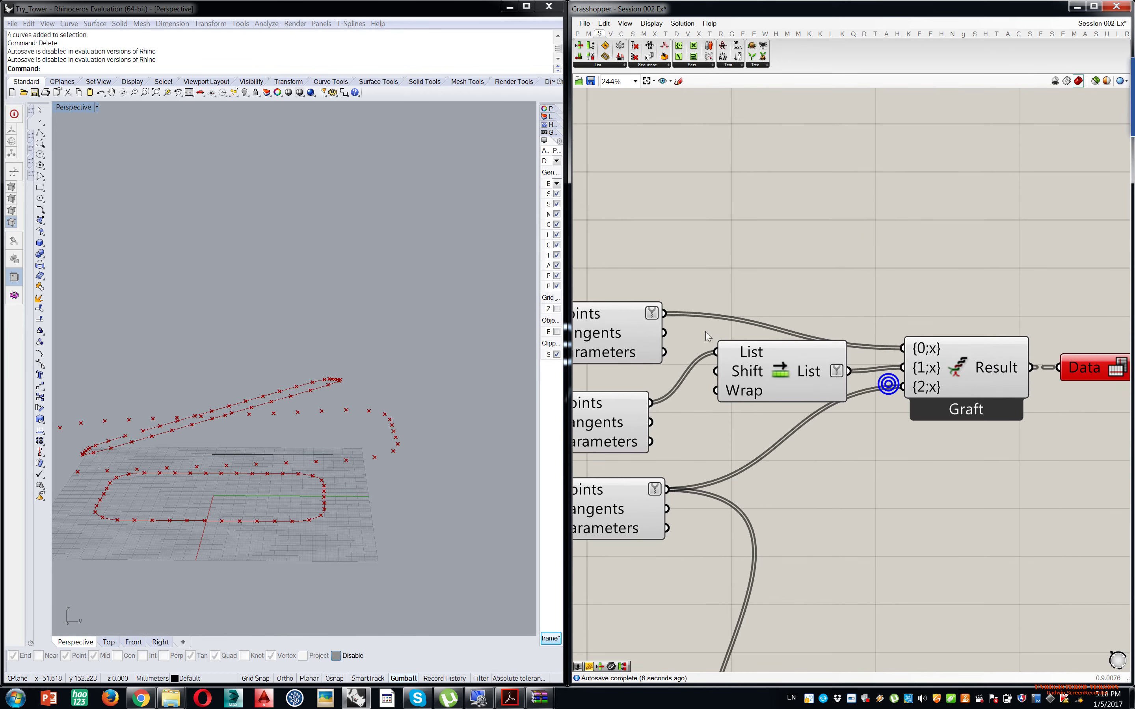
pyautogui.moveTo(646, 328); pyautogui.dragTo(712, 327, button='right')
pyautogui.rightClick(699, 318)
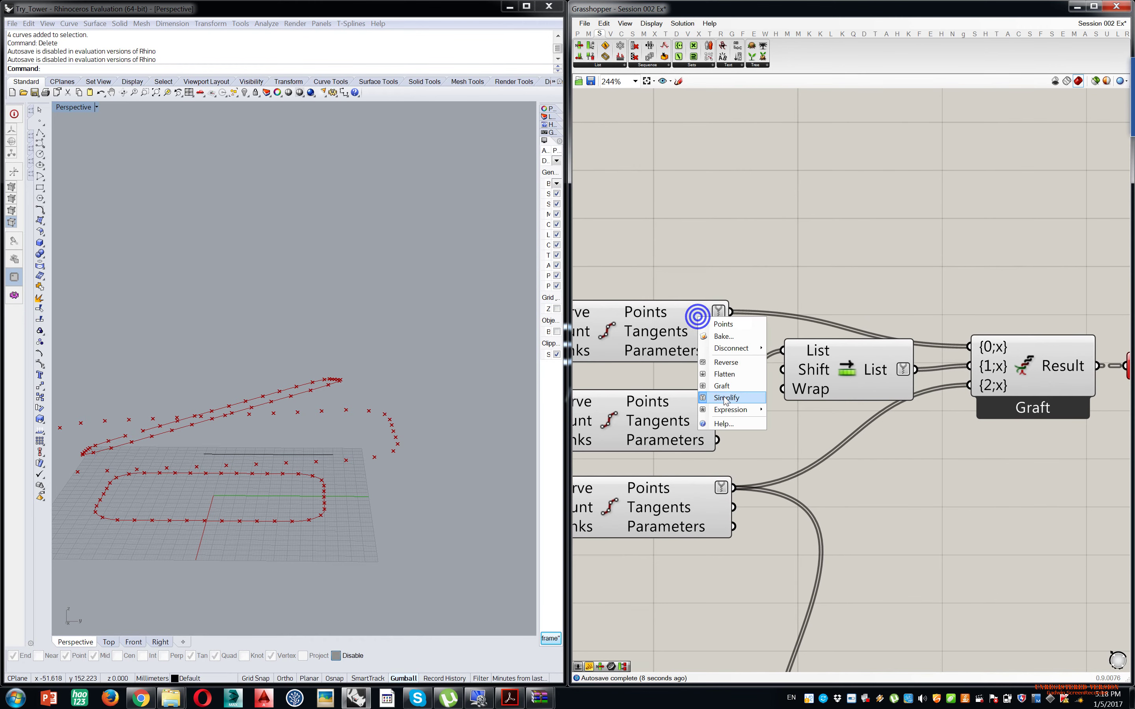
pyautogui.click(726, 374)
pyautogui.rightClick(888, 370)
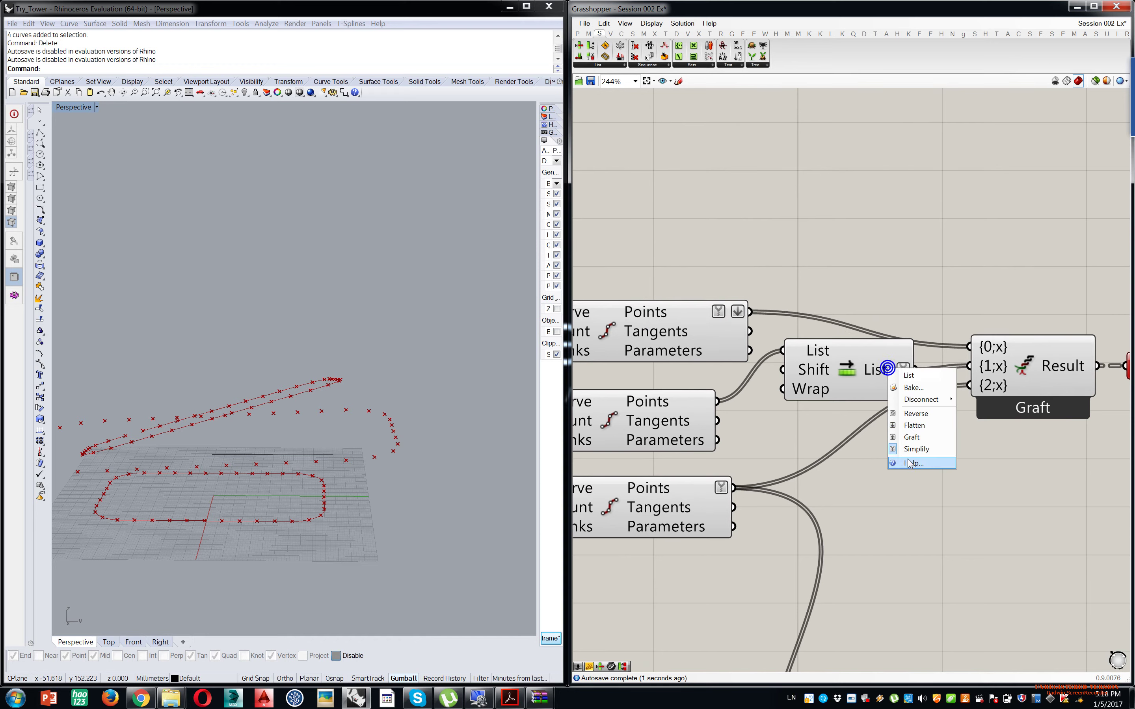
pyautogui.click(910, 428)
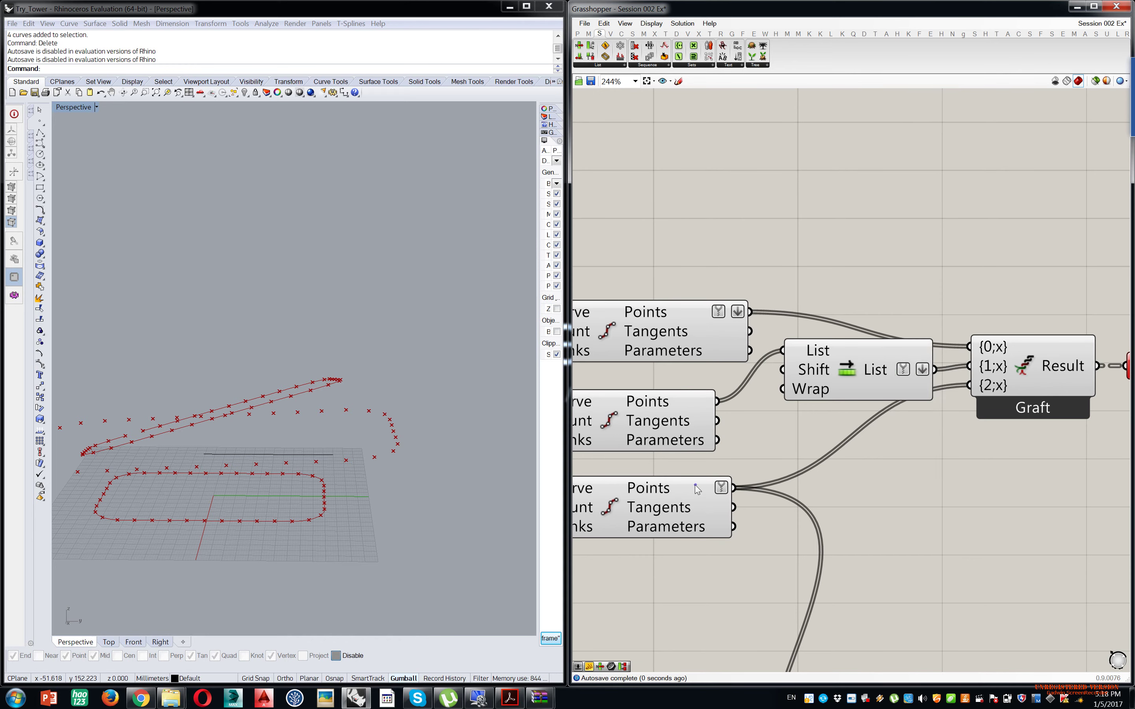
pyautogui.rightClick(697, 490)
pyautogui.click(724, 548)
# - Reposition the Shift List component between the Divide Curve components and Entwine
pyautogui.click(871, 399)
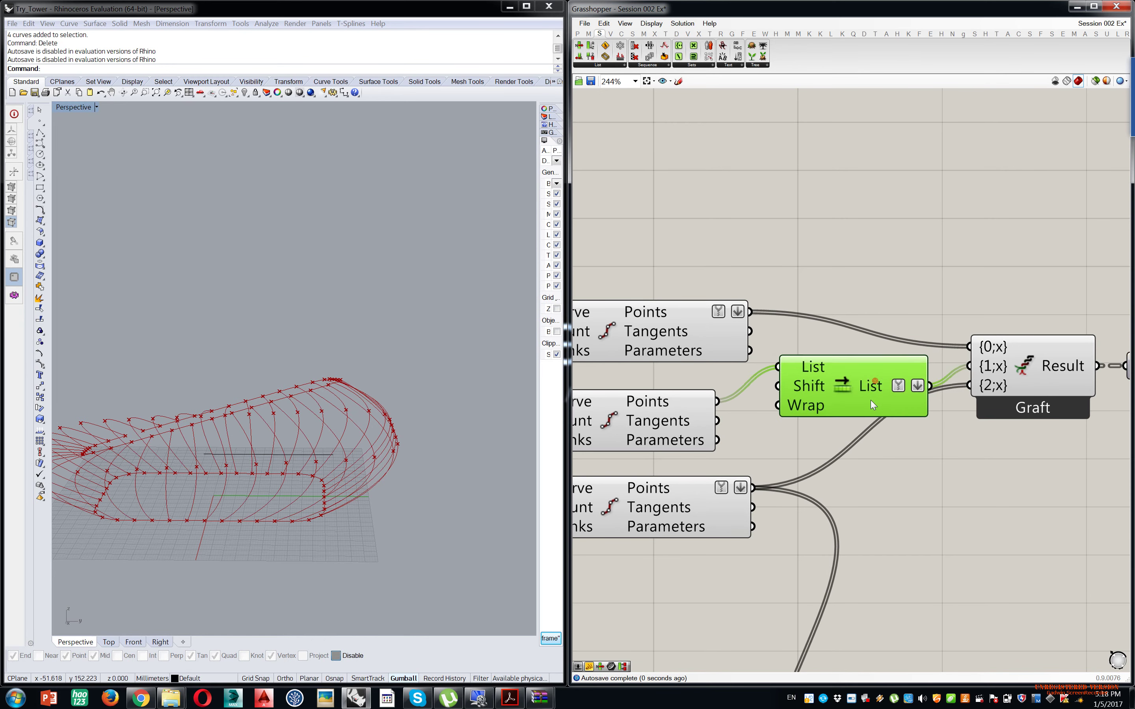
pyautogui.moveTo(875, 380); pyautogui.dragTo(871, 401)
pyautogui.scroll(-4, 878, 404)
pyautogui.moveTo(945, 399); pyautogui.dragTo(896, 402, button='right')
pyautogui.scroll(4, 897, 402)
pyautogui.moveTo(754, 409); pyautogui.dragTo(775, 386)
# - Flatten the Points output of the second Divide Curve component
pyautogui.moveTo(337, 352); pyautogui.dragTo(282, 357, button='right')
pyautogui.scroll(3, 282, 428)
pyautogui.scroll(-4, 282, 357)
pyautogui.moveTo(1069, 433); pyautogui.dragTo(955, 433, button='right')
pyautogui.moveTo(818, 392); pyautogui.dragTo(904, 334, button='right')
pyautogui.scroll(-2, 905, 332)
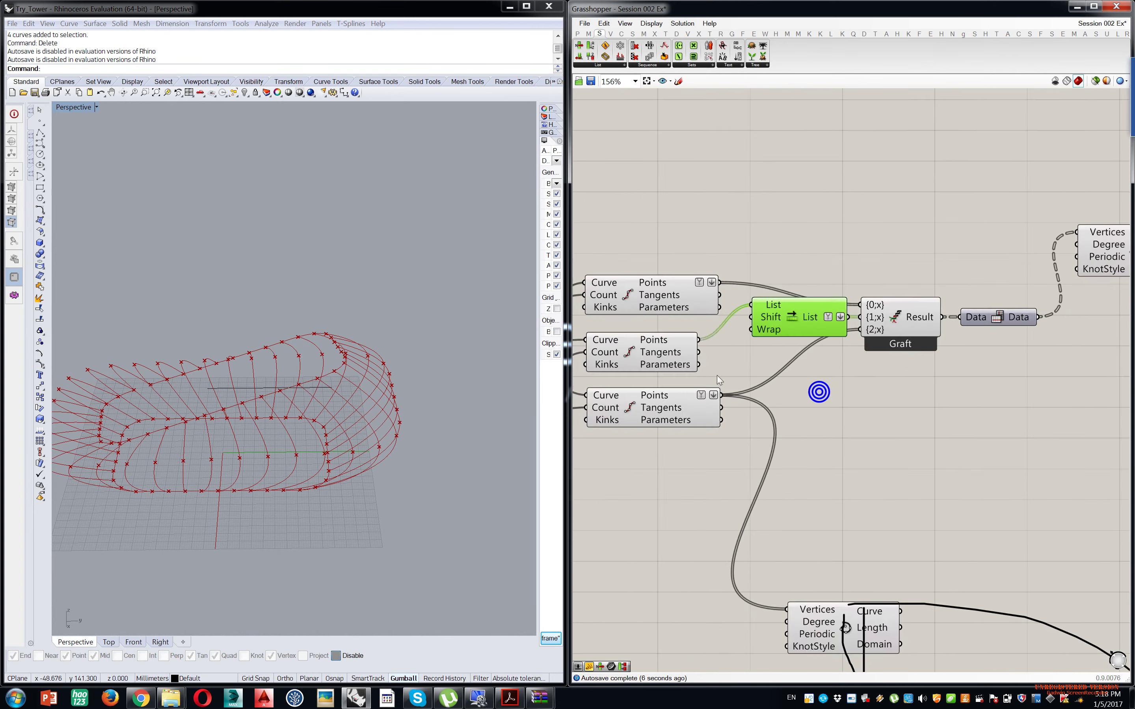
pyautogui.scroll(3, 703, 346)
pyautogui.rightClick(690, 330)
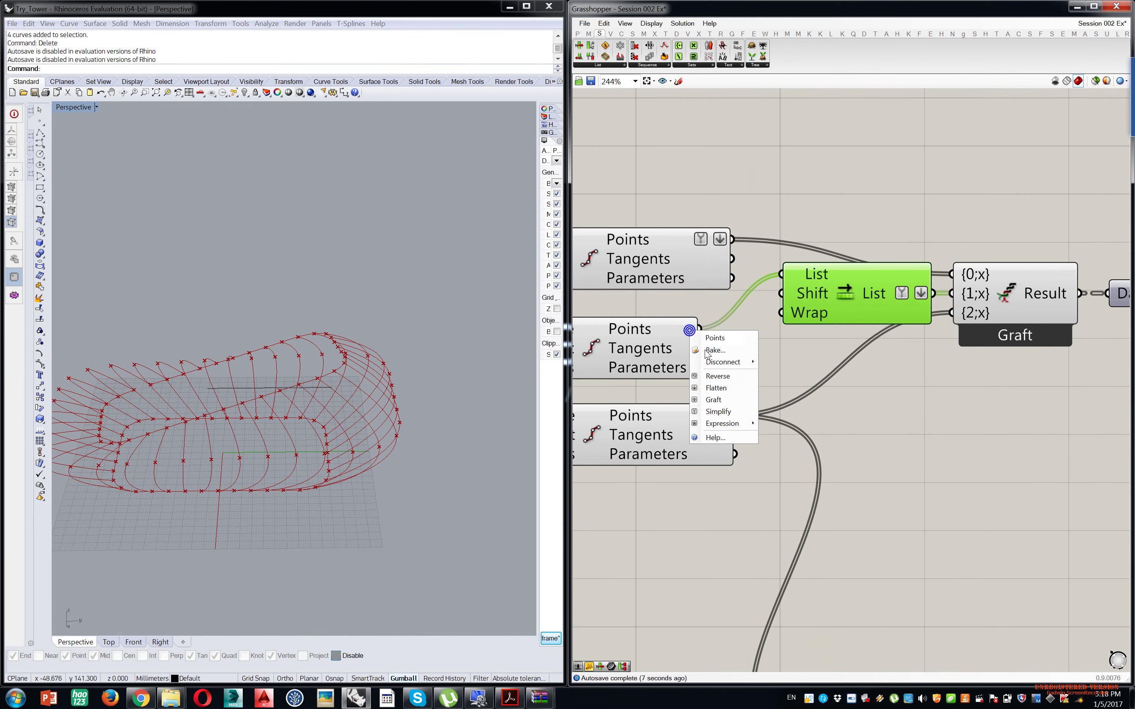
pyautogui.click(718, 390)
# - Try the second Divide Curve's unshifted points directly in Entwine's {1;x} input, and reconnect Shift List's output to it
pyautogui.moveTo(1014, 324); pyautogui.dragTo(972, 300)
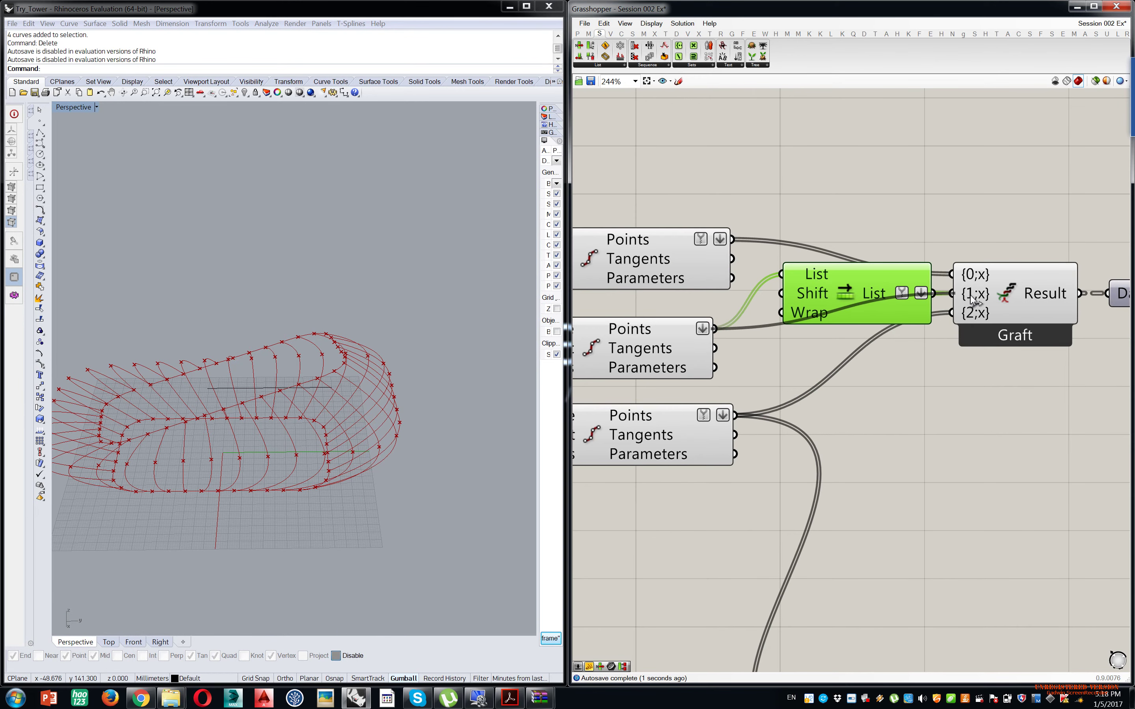
pyautogui.moveTo(392, 409); pyautogui.dragTo(362, 377, button='right')
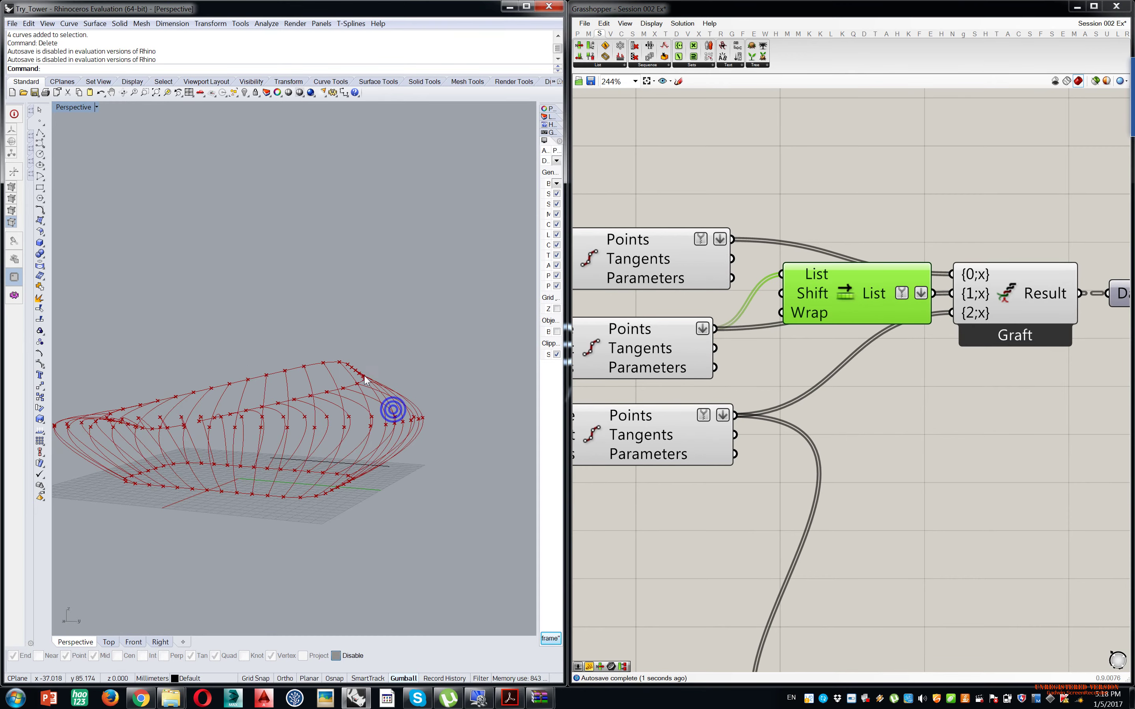
pyautogui.moveTo(937, 293); pyautogui.dragTo(959, 297)
pyautogui.moveTo(404, 400); pyautogui.dragTo(260, 494, button='right')
pyautogui.moveTo(300, 400); pyautogui.dragTo(361, 415, button='right')
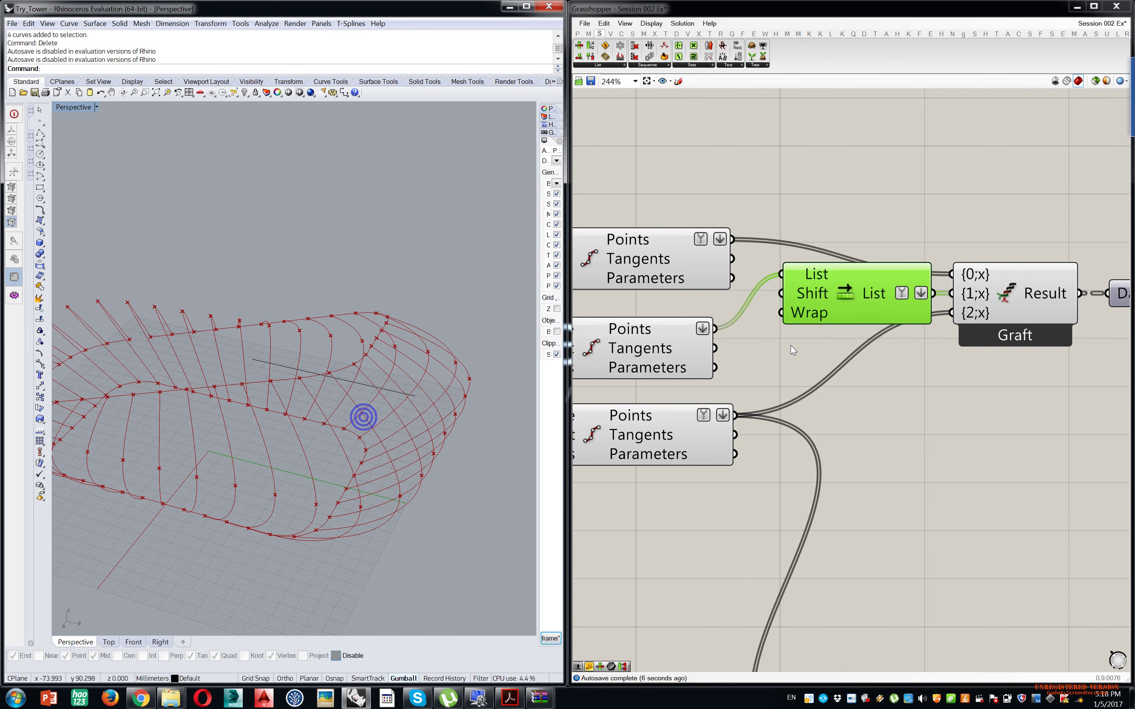
# - Add an integer number slider, connect it to Shift List's Shift input, and place it below the Divide Curve components
pyautogui.moveTo(829, 299); pyautogui.dragTo(837, 300)
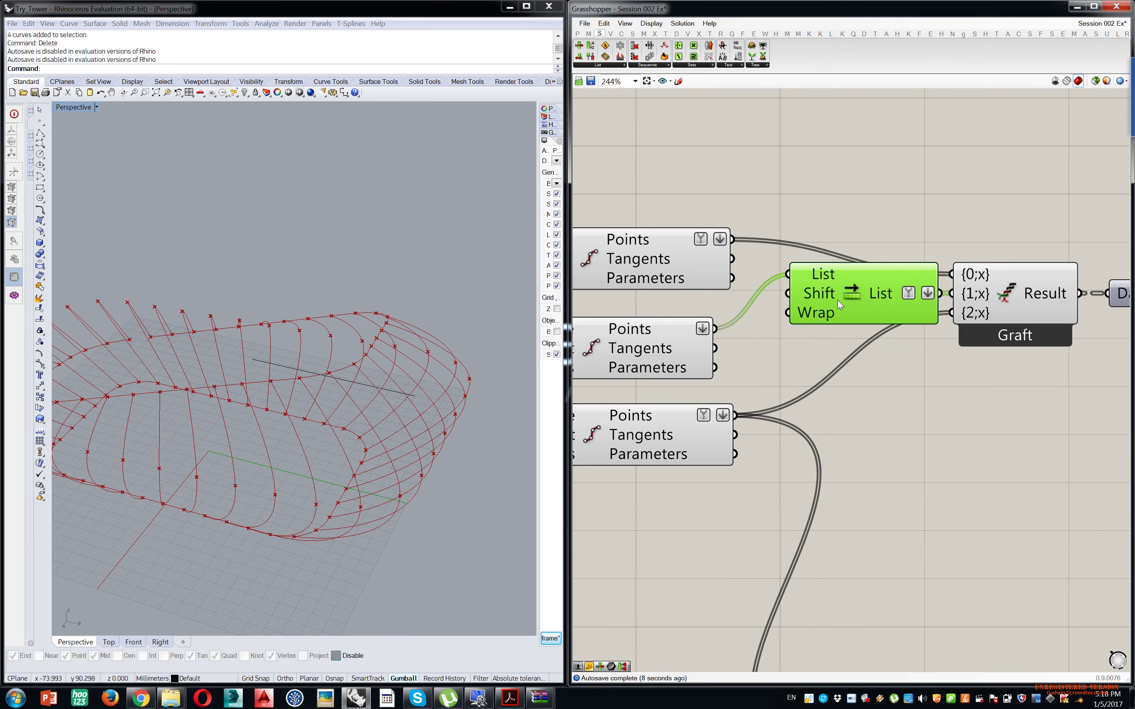
pyautogui.doubleClick(835, 414)
pyautogui.write('2')
pyautogui.press('Return')
pyautogui.moveTo(810, 305); pyautogui.dragTo(809, 306)
pyautogui.moveTo(821, 417); pyautogui.dragTo(810, 516)
# - Flatten the Curve output of the Interpolate component fed by Flip Matrix
pyautogui.moveTo(379, 396); pyautogui.dragTo(281, 357, button='right')
pyautogui.scroll(-5, 868, 386)
pyautogui.moveTo(904, 385); pyautogui.dragTo(804, 379, button='right')
pyautogui.moveTo(881, 340); pyautogui.dragTo(799, 354, button='right')
pyautogui.scroll(5, 836, 337)
pyautogui.moveTo(868, 331); pyautogui.dragTo(828, 471)
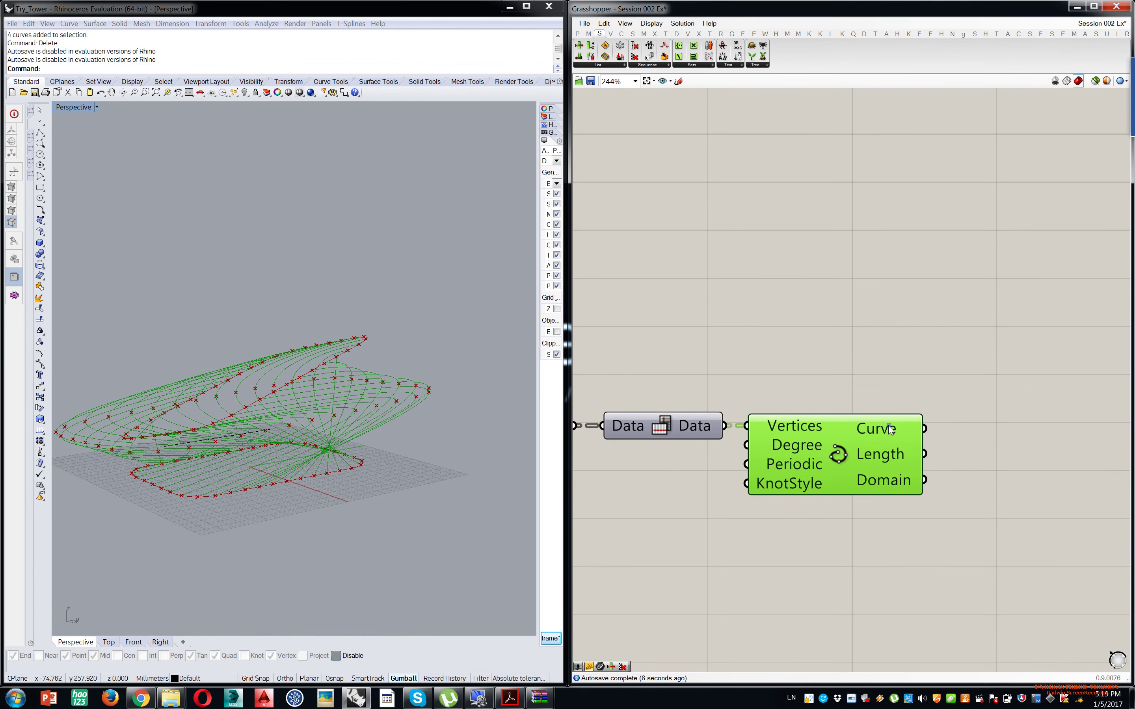
pyautogui.rightClick(890, 430)
pyautogui.click(927, 471)
# - Add a Loft component and connect Interpolate's flattened Curve output to its Curves input
pyautogui.doubleClick(1011, 400)
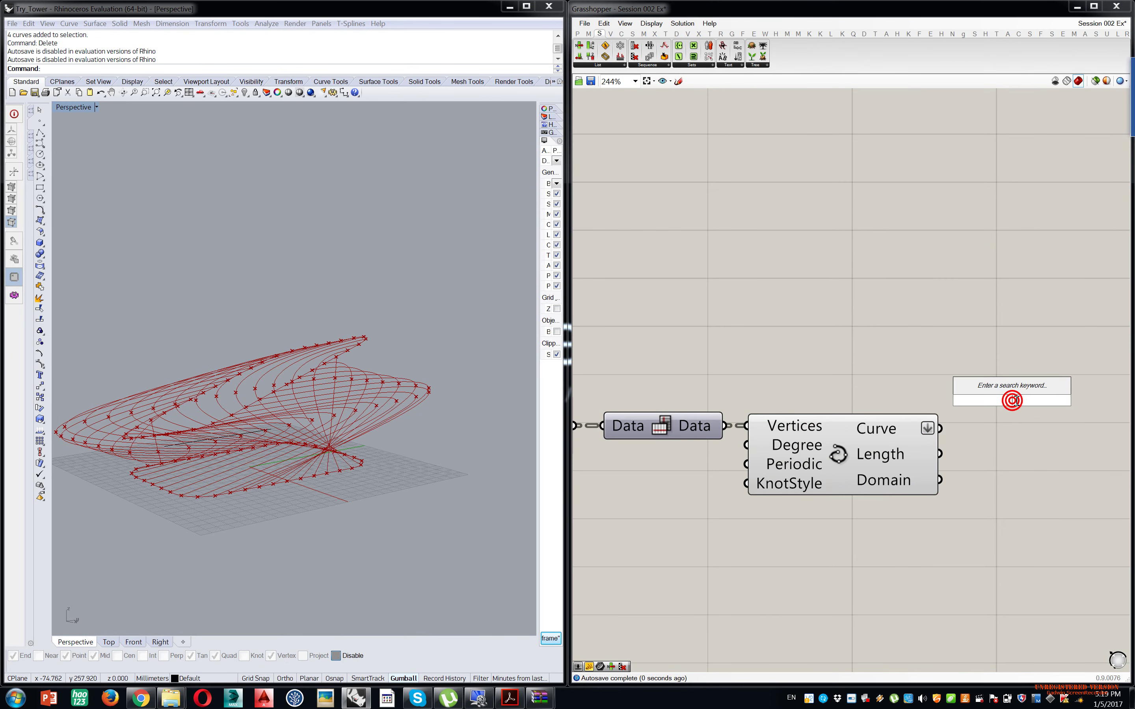
pyautogui.write('loft')
pyautogui.press('Return')
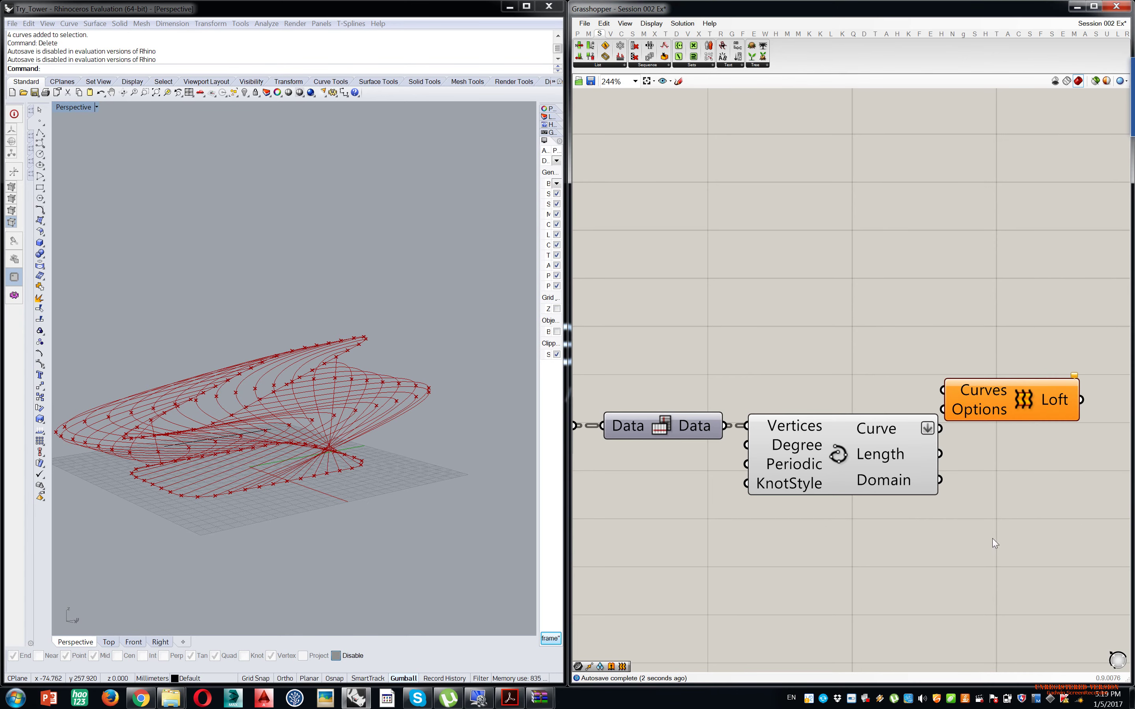
pyautogui.moveTo(996, 398)
pyautogui.mouseDown()
pyautogui.moveTo(1035, 435)
pyautogui.moveTo(986, 431)
pyautogui.mouseUp()
pyautogui.moveTo(354, 401); pyautogui.dragTo(244, 440, button='right')
pyautogui.moveTo(240, 442); pyautogui.dragTo(269, 417, button='right')
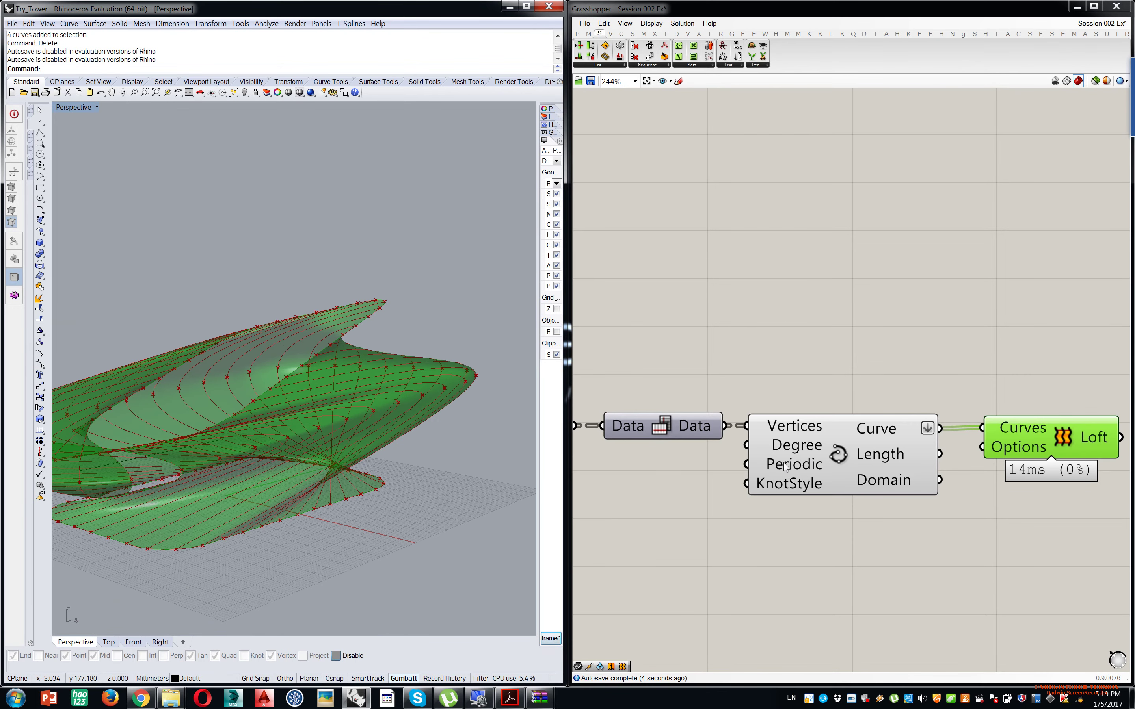
# - Set the Shift List slider to 3 and inspect the lofted surface from above
pyautogui.moveTo(818, 467); pyautogui.dragTo(997, 463, button='right')
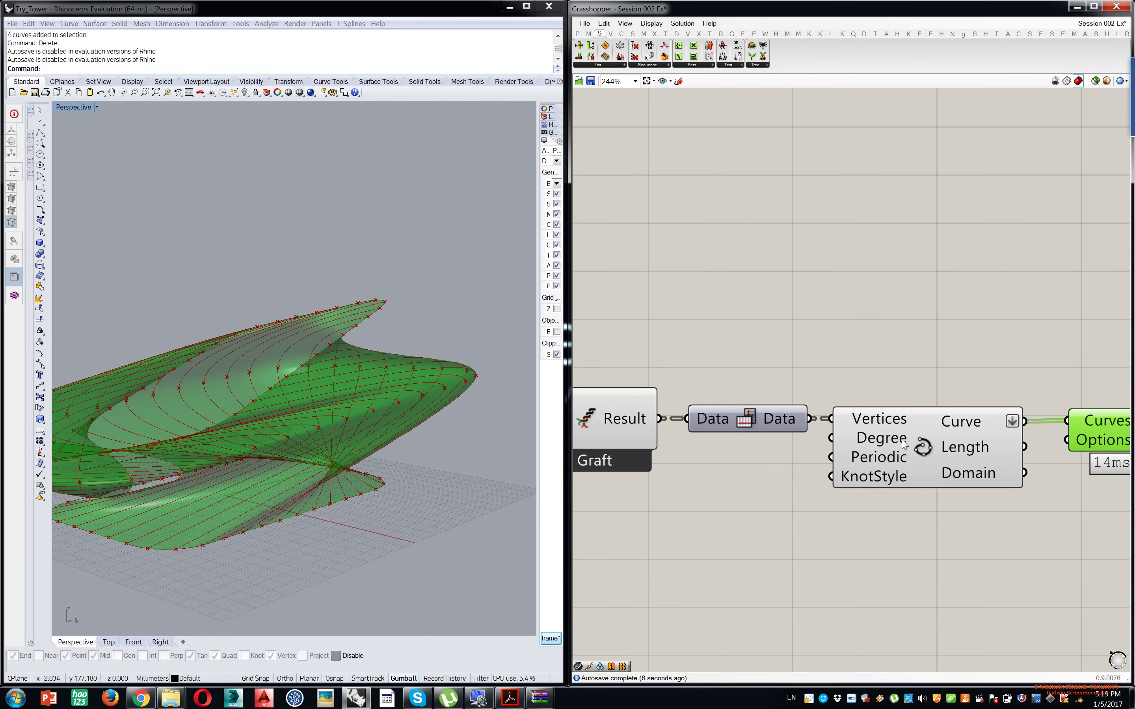
pyautogui.rightClick(867, 457)
pyautogui.click(748, 494)
pyautogui.scroll(-2, 750, 495)
pyautogui.moveTo(640, 514); pyautogui.dragTo(875, 471, button='right')
pyautogui.moveTo(775, 487); pyautogui.dragTo(834, 498, button='right')
pyautogui.scroll(7, 813, 551)
pyautogui.moveTo(862, 549); pyautogui.dragTo(658, 535)
pyautogui.scroll(-4, 328, 465)
pyautogui.moveTo(328, 465); pyautogui.dragTo(352, 495, button='right')
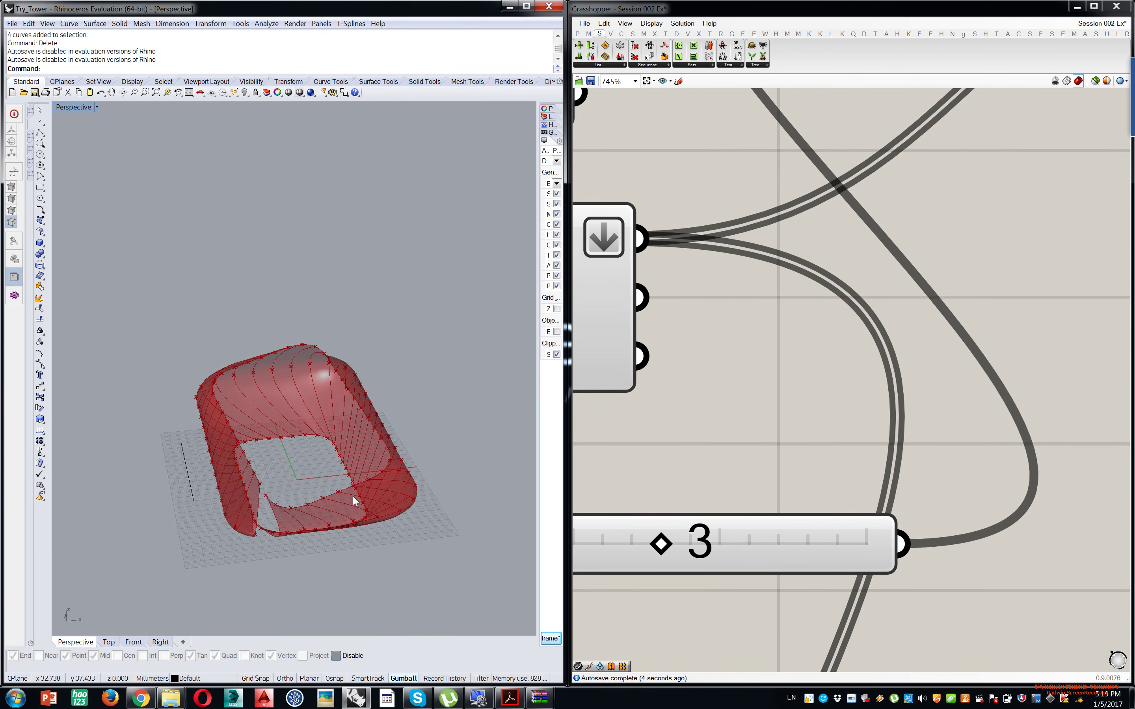
# - Set the Shift List slider to 0
pyautogui.moveTo(658, 545); pyautogui.dragTo(586, 542)
pyautogui.scroll(-7, 877, 445)
pyautogui.moveTo(945, 403); pyautogui.dragTo(830, 445, button='right')
pyautogui.moveTo(1024, 332); pyautogui.dragTo(966, 357, button='right')
pyautogui.scroll(4, 1105, 349)
# - Delete the Interpolate component, try the Shift List slider at 1, and undo the changes
pyautogui.moveTo(1108, 343); pyautogui.dragTo(1006, 493)
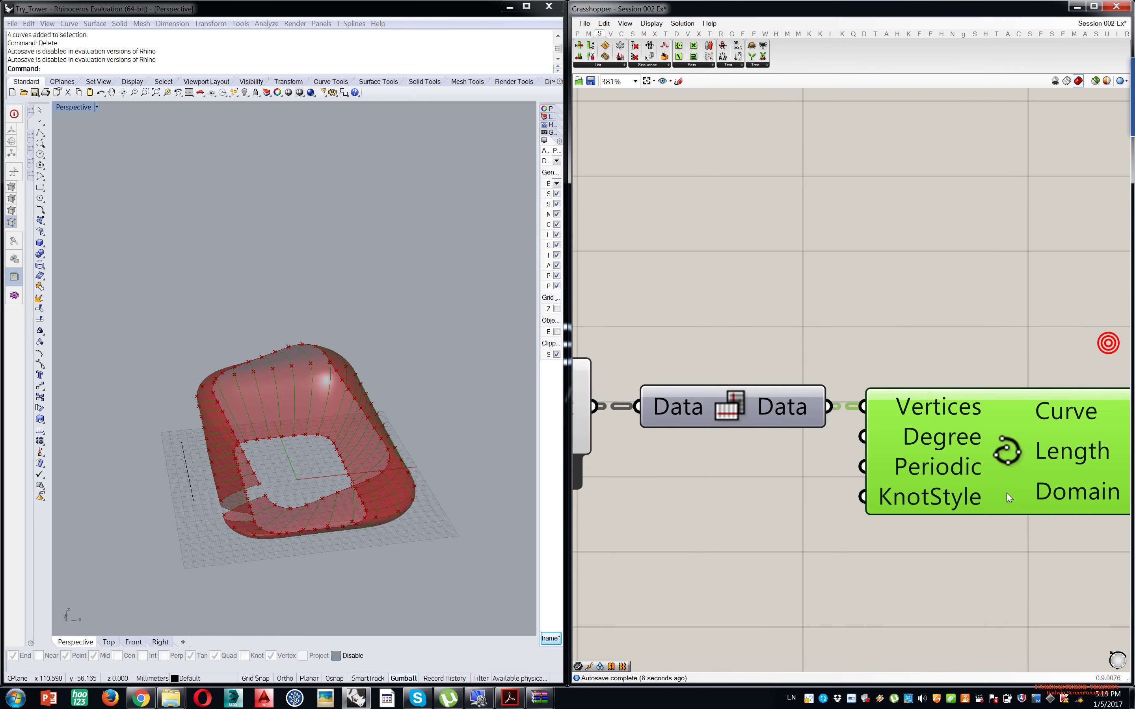
pyautogui.press('Delete')
pyautogui.scroll(-3, 827, 501)
pyautogui.scroll(5, 826, 501)
pyautogui.scroll(2, 735, 543)
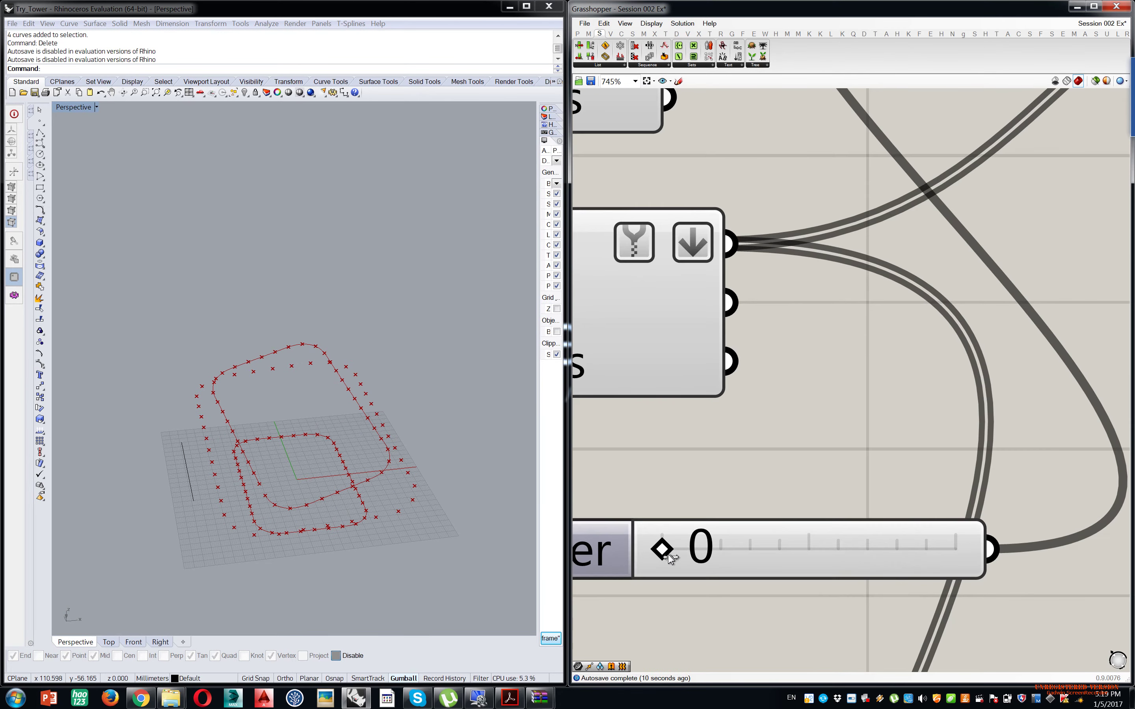
pyautogui.scroll(-4, 702, 557)
pyautogui.scroll(-2, 1022, 354)
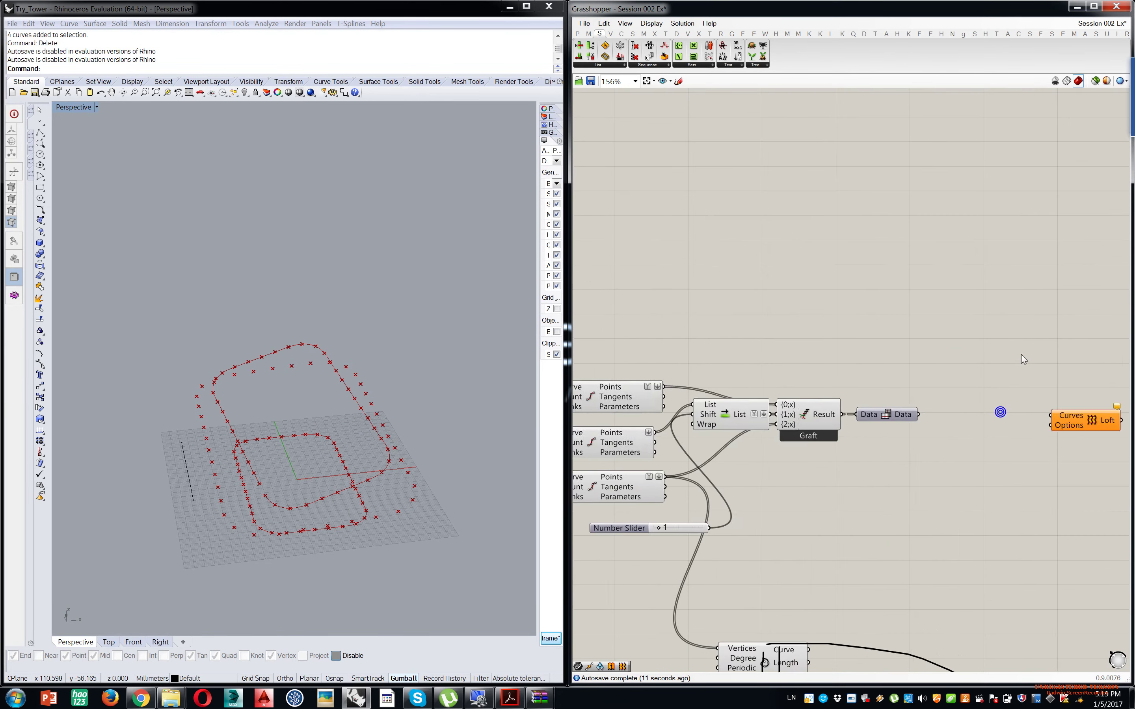
pyautogui.scroll(4, 693, 517)
pyautogui.moveTo(1046, 522); pyautogui.dragTo(816, 512, button='right')
pyautogui.scroll(-2, 883, 512)
pyautogui.click(912, 510)
pyautogui.hotkey('ctrl', 'z')
# - Delete the Loft component attached to the interpolated curves
pyautogui.moveTo(963, 439); pyautogui.dragTo(886, 535)
pyautogui.press('Delete')
pyautogui.click(754, 508)
# - Look through the earlier Weave and Shift List groups on the canvas to locate the numbered-points example
pyautogui.moveTo(291, 488); pyautogui.dragTo(323, 509, button='right')
pyautogui.moveTo(738, 483); pyautogui.dragTo(879, 466, button='right')
pyautogui.moveTo(606, 407); pyautogui.dragTo(662, 389, button='right')
pyautogui.scroll(-5, 662, 389)
pyautogui.moveTo(798, 494)
pyautogui.mouseDown(button='right')
pyautogui.moveTo(849, 461)
pyautogui.moveTo(907, 486)
pyautogui.mouseUp(button='right')
pyautogui.moveTo(774, 430); pyautogui.dragTo(801, 319, button='right')
pyautogui.scroll(-1, 963, 400)
pyautogui.moveTo(980, 396)
pyautogui.mouseDown()
pyautogui.moveTo(653, 672)
pyautogui.moveTo(797, 428)
pyautogui.moveTo(780, 592)
pyautogui.mouseUp()
pyautogui.click(830, 424)
pyautogui.scroll(-3, 842, 324)
pyautogui.moveTo(841, 271); pyautogui.dragTo(816, 407, button='right')
pyautogui.moveTo(831, 185)
pyautogui.mouseDown(button='right')
pyautogui.moveTo(806, 326)
pyautogui.moveTo(891, 294)
pyautogui.mouseUp(button='right')
pyautogui.scroll(4, 787, 264)
pyautogui.scroll(4, 751, 332)
pyautogui.scroll(-6, 788, 441)
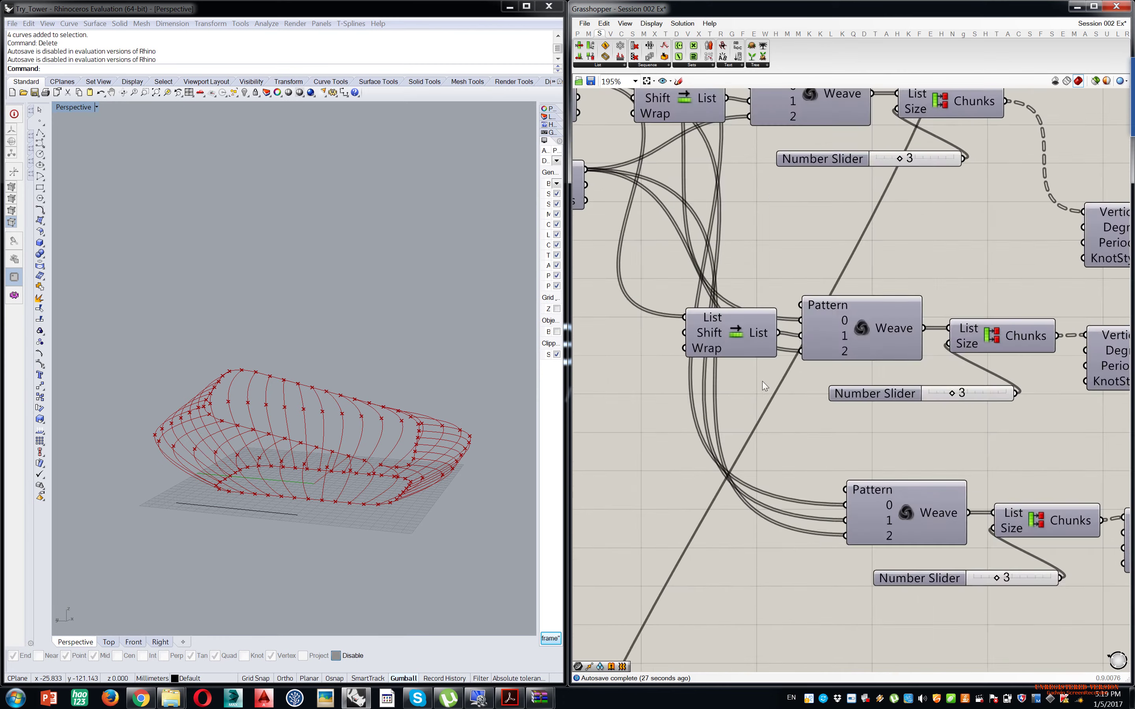
pyautogui.scroll(7, 786, 384)
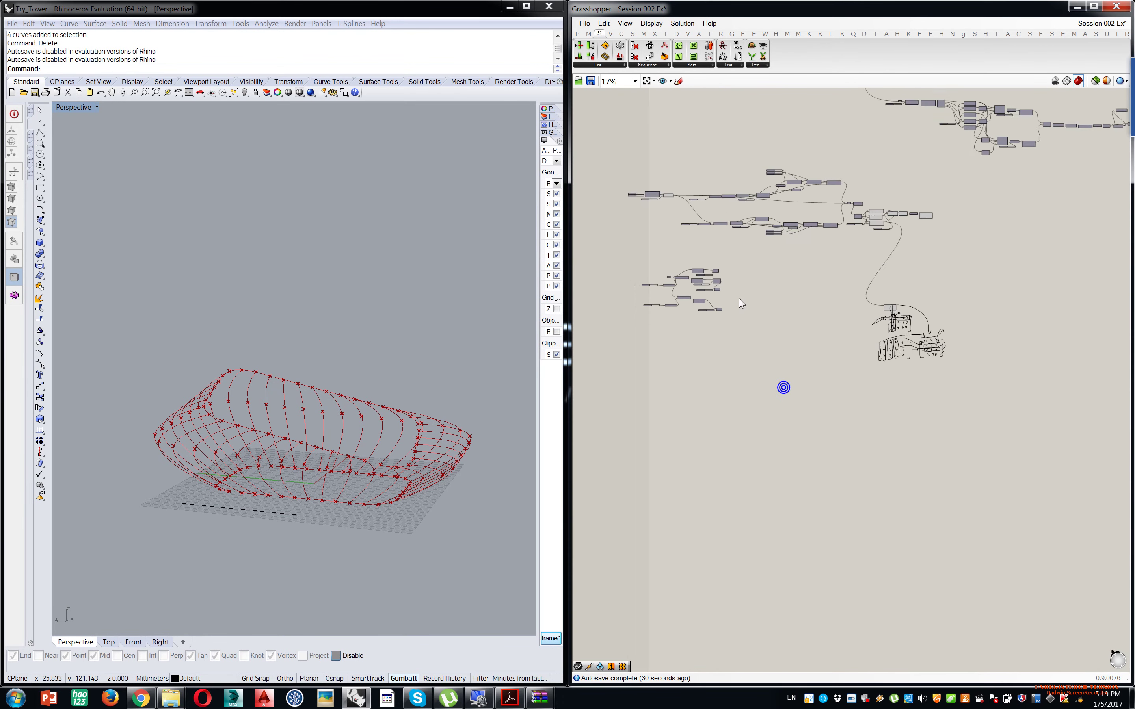
pyautogui.moveTo(847, 334); pyautogui.dragTo(963, 473, button='right')
# - Turn on the preview of the example's three Point List components and its Shift List
pyautogui.moveTo(1074, 186); pyautogui.dragTo(960, 687)
pyautogui.middleClick(993, 540)
pyautogui.click(1009, 526)
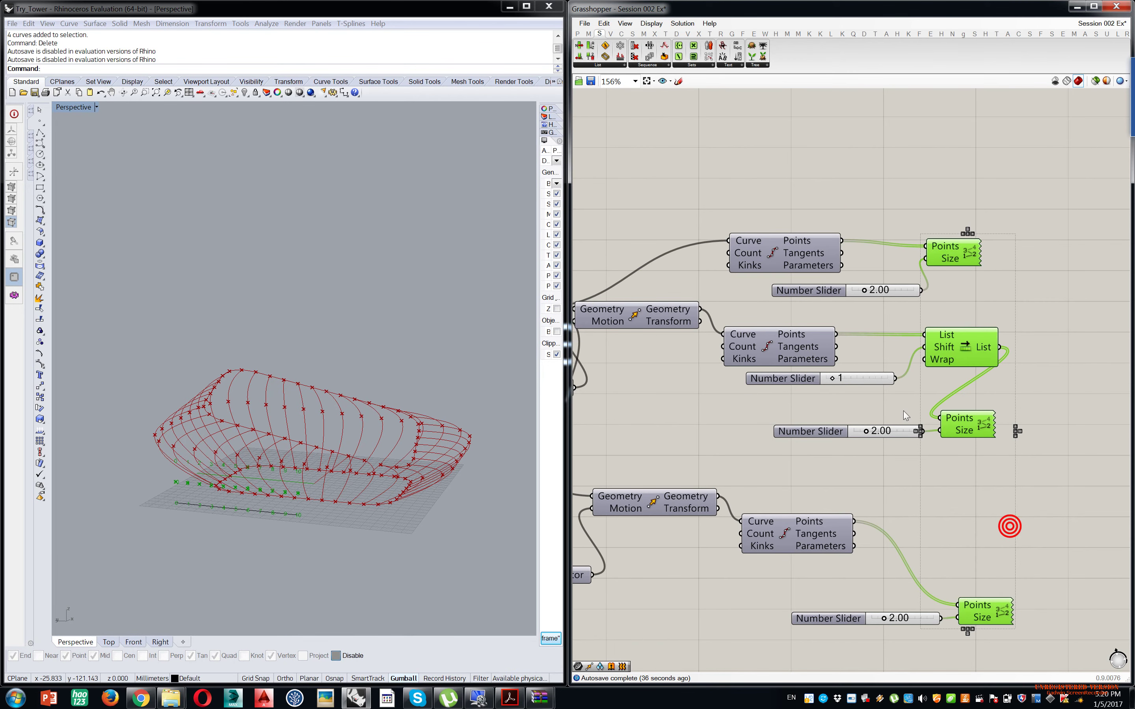
pyautogui.middleClick(970, 429)
pyautogui.click(997, 458)
# - In the Right view, compare the example's point numbering with its Shift slider at 0 and back at 1
pyautogui.moveTo(391, 446)
pyautogui.mouseDown(button='right')
pyautogui.moveTo(380, 449)
pyautogui.moveTo(388, 423)
pyautogui.mouseUp(button='right')
pyautogui.click(160, 642)
pyautogui.scroll(-3, 266, 507)
pyautogui.scroll(5, 220, 506)
pyautogui.scroll(3, 415, 444)
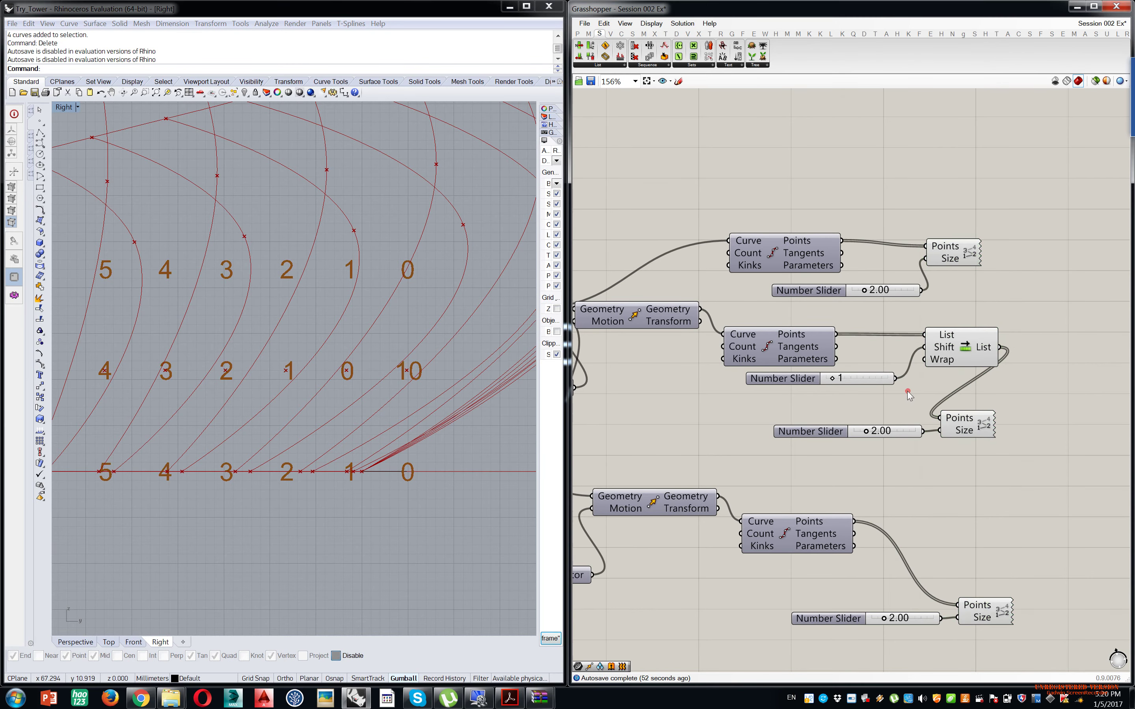
pyautogui.scroll(3, 907, 382)
pyautogui.click(805, 381)
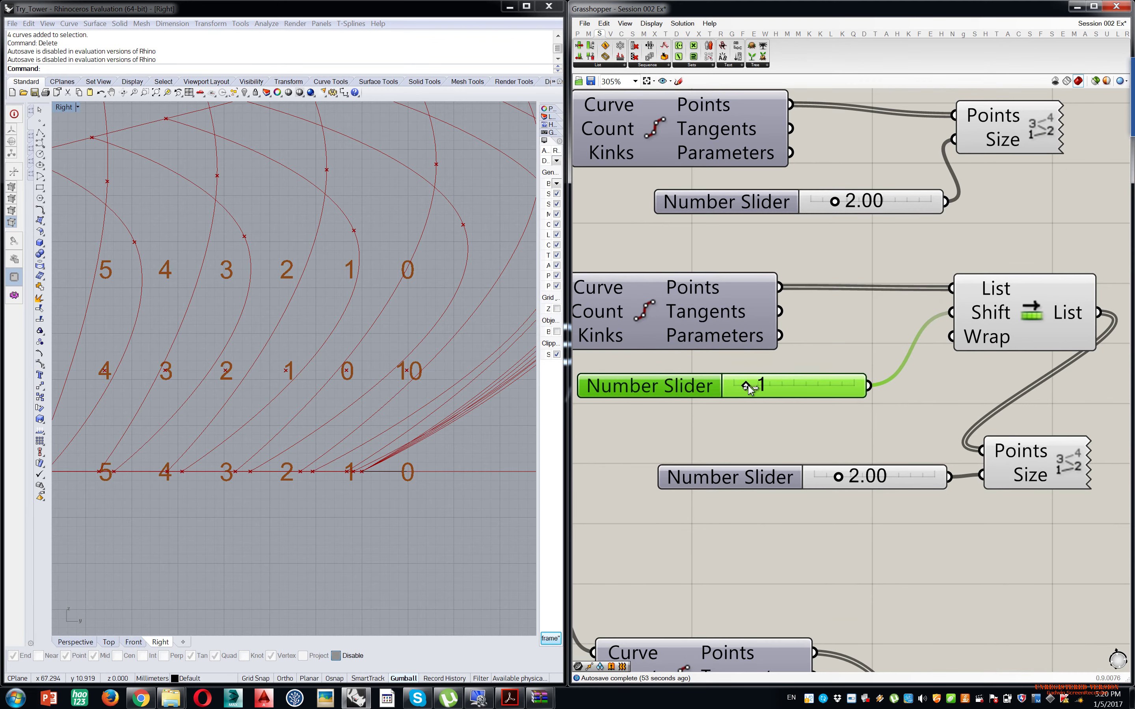
pyautogui.moveTo(760, 389); pyautogui.dragTo(720, 392)
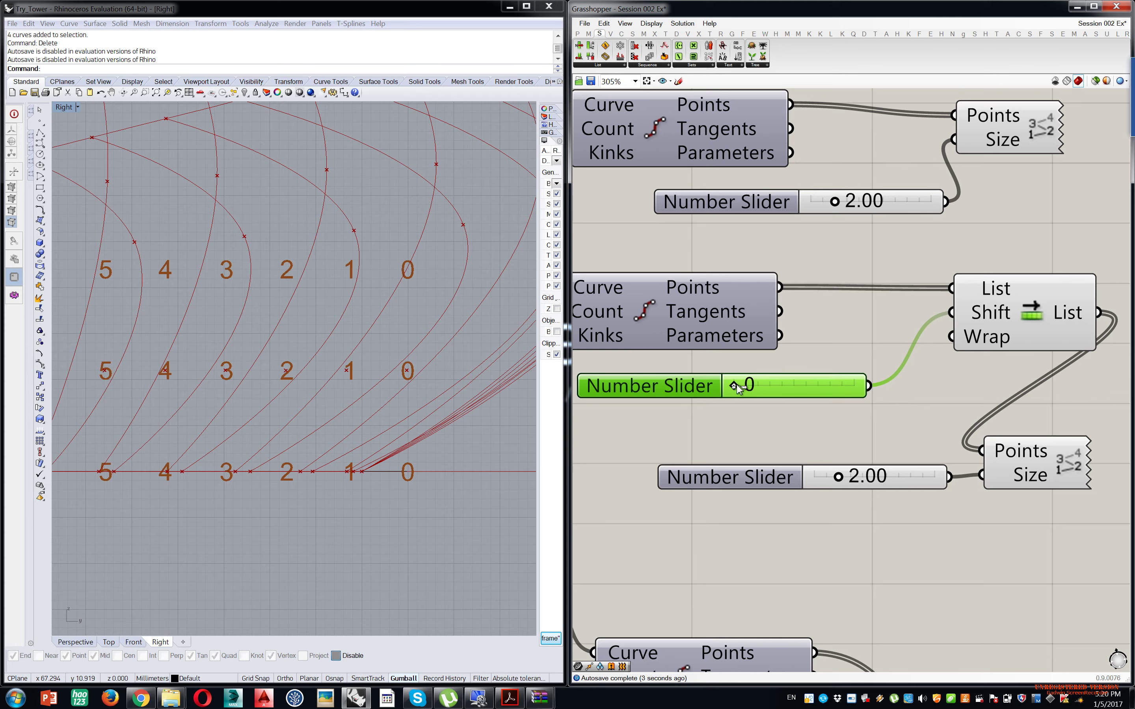
pyautogui.click(748, 415)
pyautogui.moveTo(740, 390); pyautogui.dragTo(750, 390)
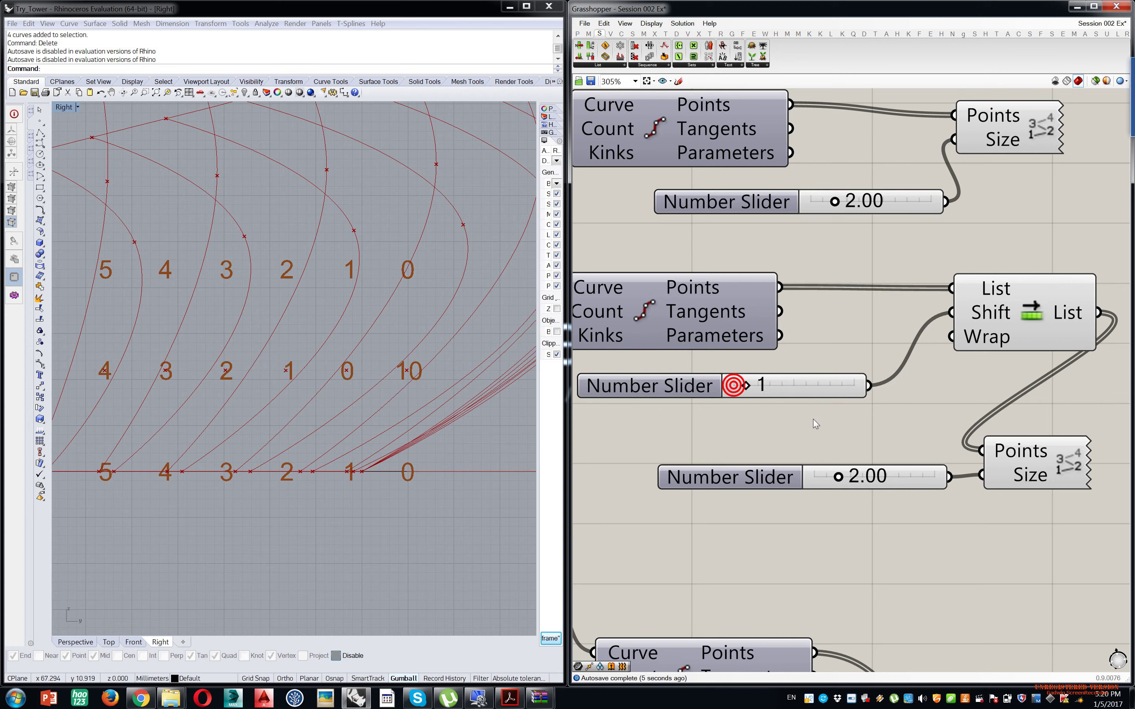
# - Insert a Negative component between the example's number slider and Shift List's Shift input
pyautogui.doubleClick(813, 418)
pyautogui.write('neg')
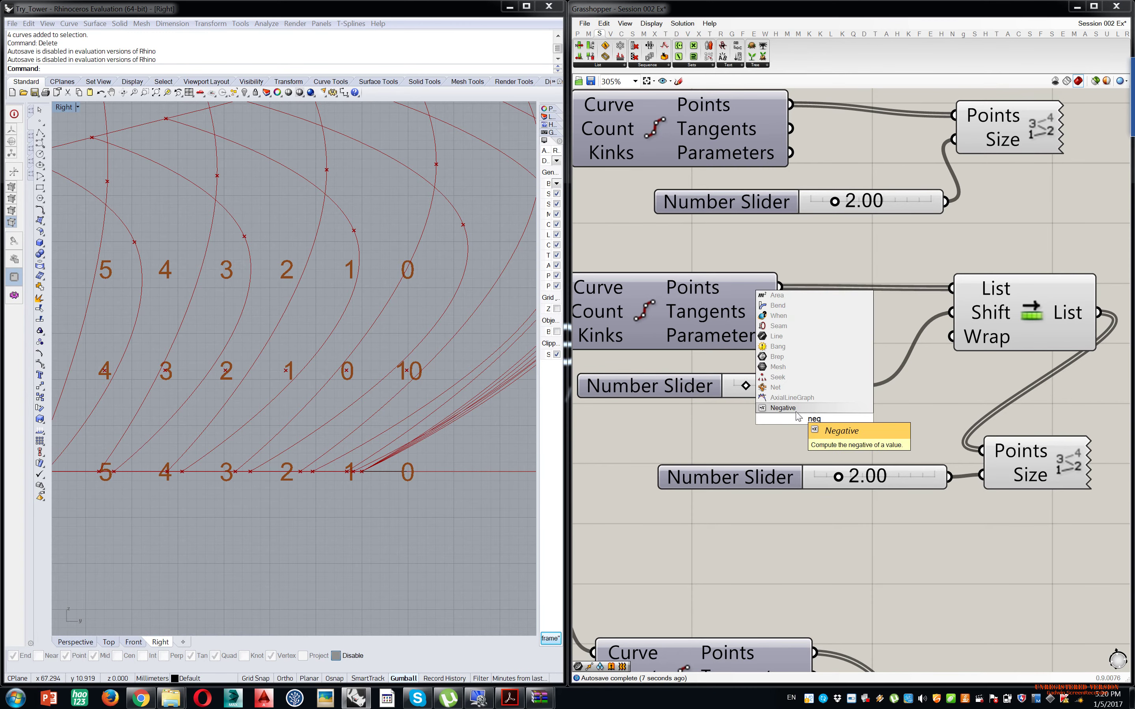
pyautogui.click(797, 408)
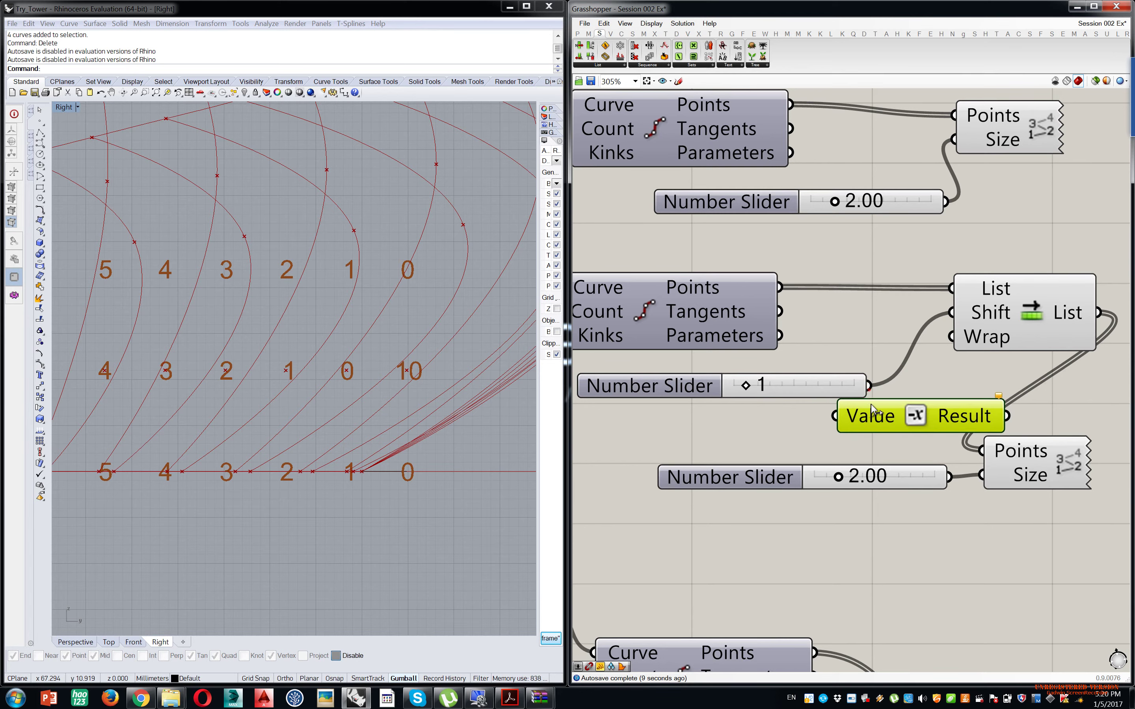
pyautogui.moveTo(832, 384); pyautogui.dragTo(741, 384)
pyautogui.moveTo(1006, 416); pyautogui.dragTo(950, 312)
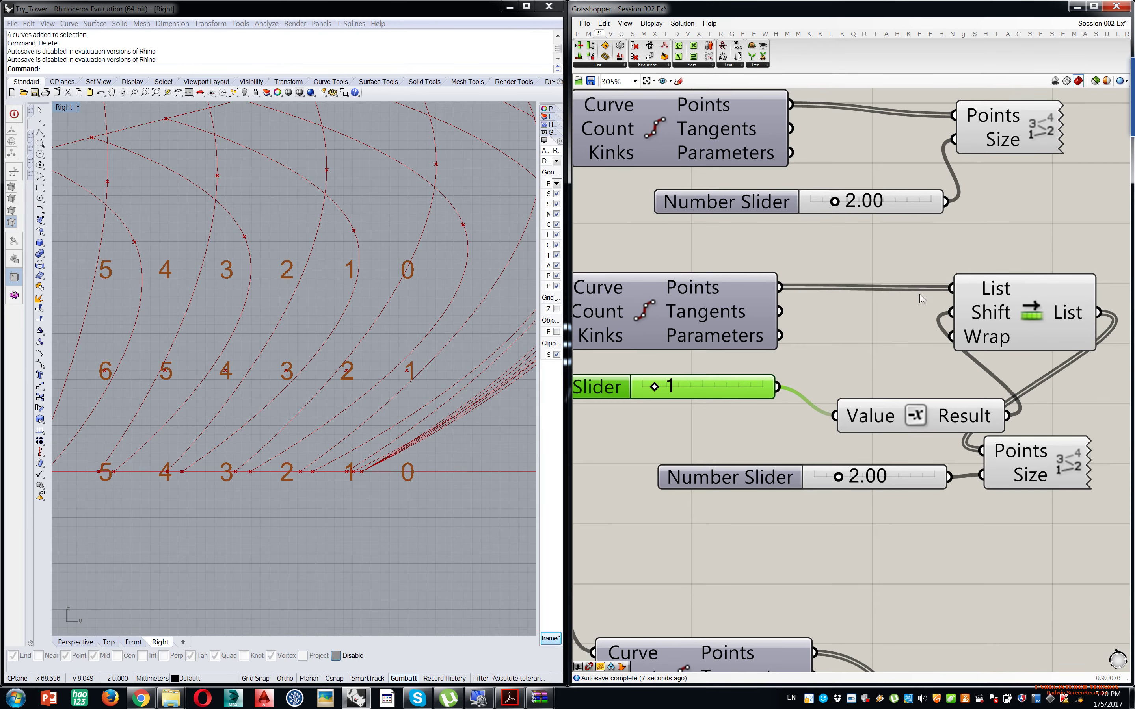
# - Turn off the preview of the example's shifted middle row of numbered points
pyautogui.moveTo(950, 285); pyautogui.dragTo(914, 310, button='right')
pyautogui.scroll(-4, 916, 296)
pyautogui.moveTo(1022, 278); pyautogui.dragTo(755, 402)
pyautogui.middleClick(819, 341)
pyautogui.click(844, 315)
# - Duplicate the tower's Shift List, Entwine, Flip Matrix, Interpolate and Shift slider group below the original
pyautogui.scroll(-7, 850, 316)
pyautogui.moveTo(983, 322); pyautogui.dragTo(769, 312, button='right')
pyautogui.scroll(4, 925, 242)
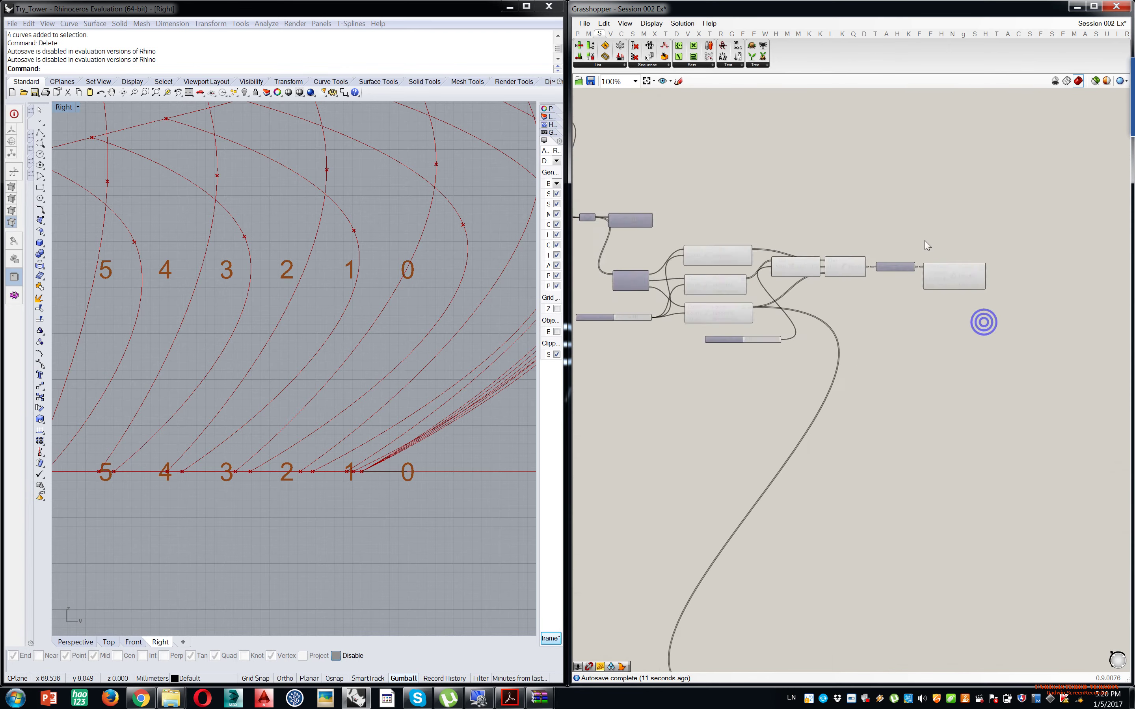
pyautogui.click(703, 320)
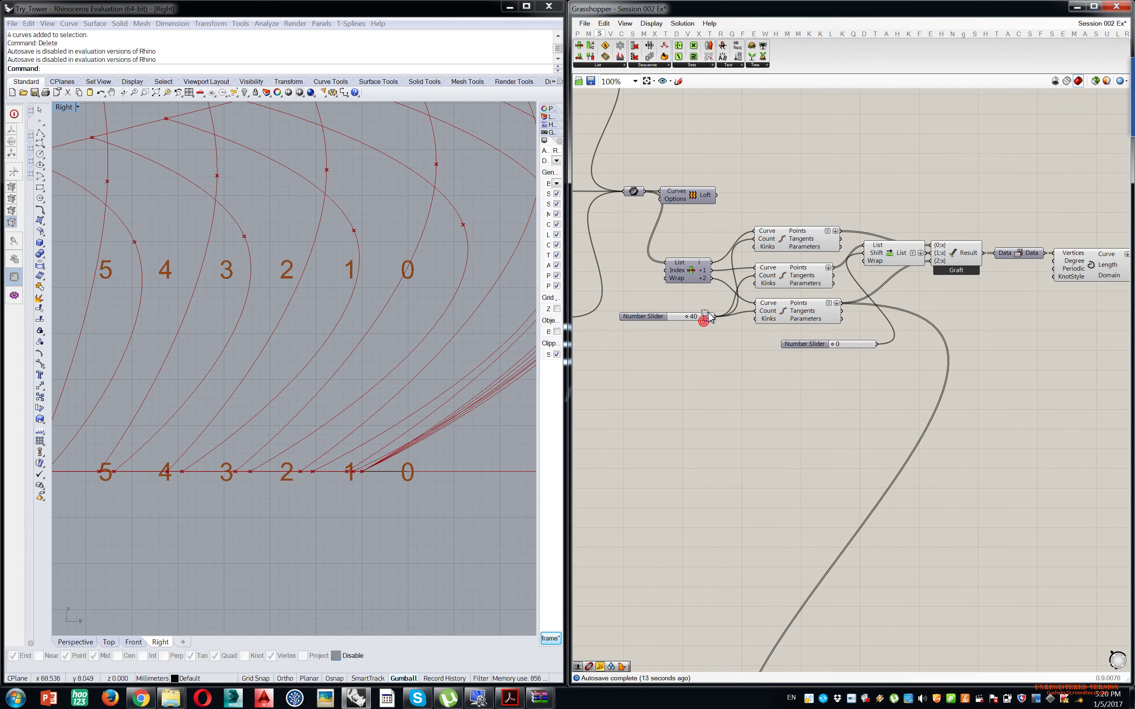
pyautogui.moveTo(990, 322); pyautogui.dragTo(891, 332, button='right')
pyautogui.moveTo(1084, 211); pyautogui.dragTo(765, 379)
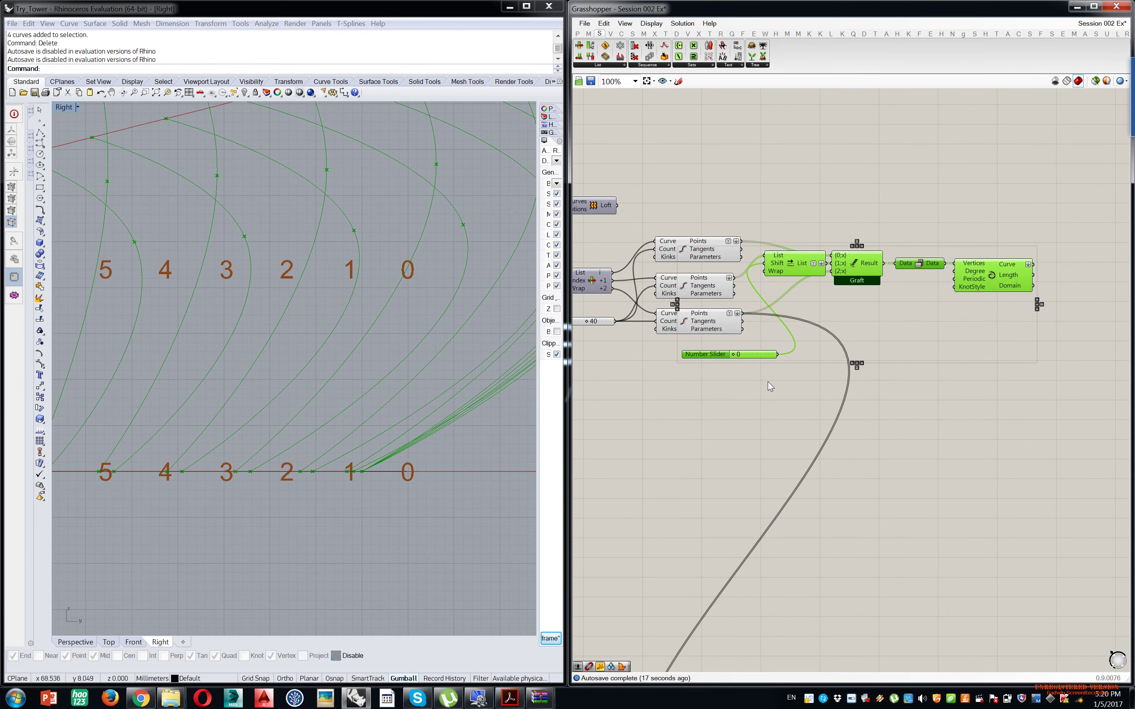
pyautogui.keyDown('alt'); pyautogui.moveTo(798, 267); pyautogui.dragTo(818, 450); pyautogui.keyUp('alt')
pyautogui.click(823, 377)
# - Replace the copied slider with a Negative component that feeds the original slider's negated value to the copied Shift List
pyautogui.scroll(2, 769, 427)
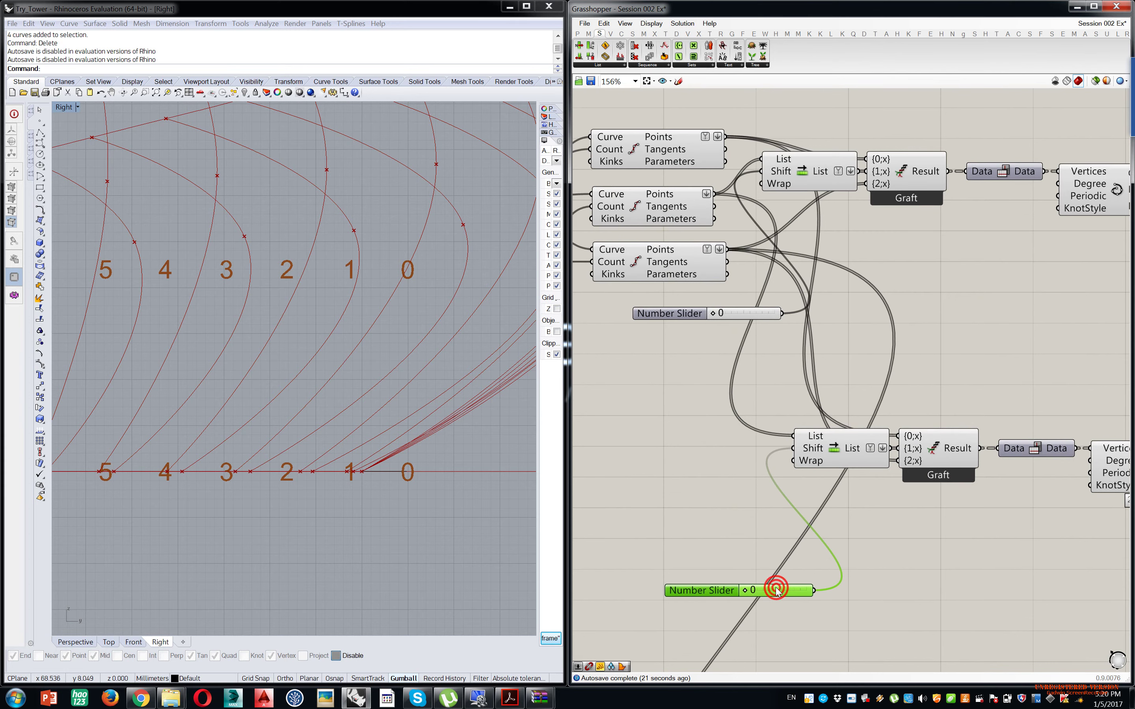
pyautogui.press('Delete')
pyautogui.doubleClick(683, 427)
pyautogui.write('n')
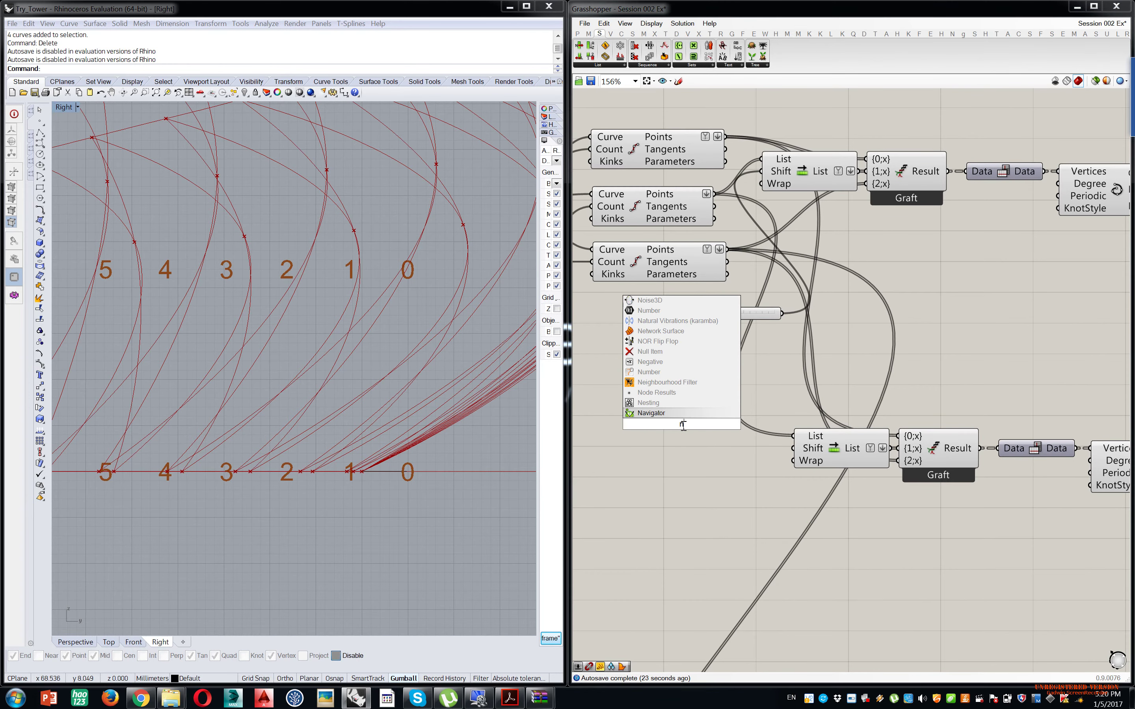
pyautogui.write('eg')
pyautogui.press('Return')
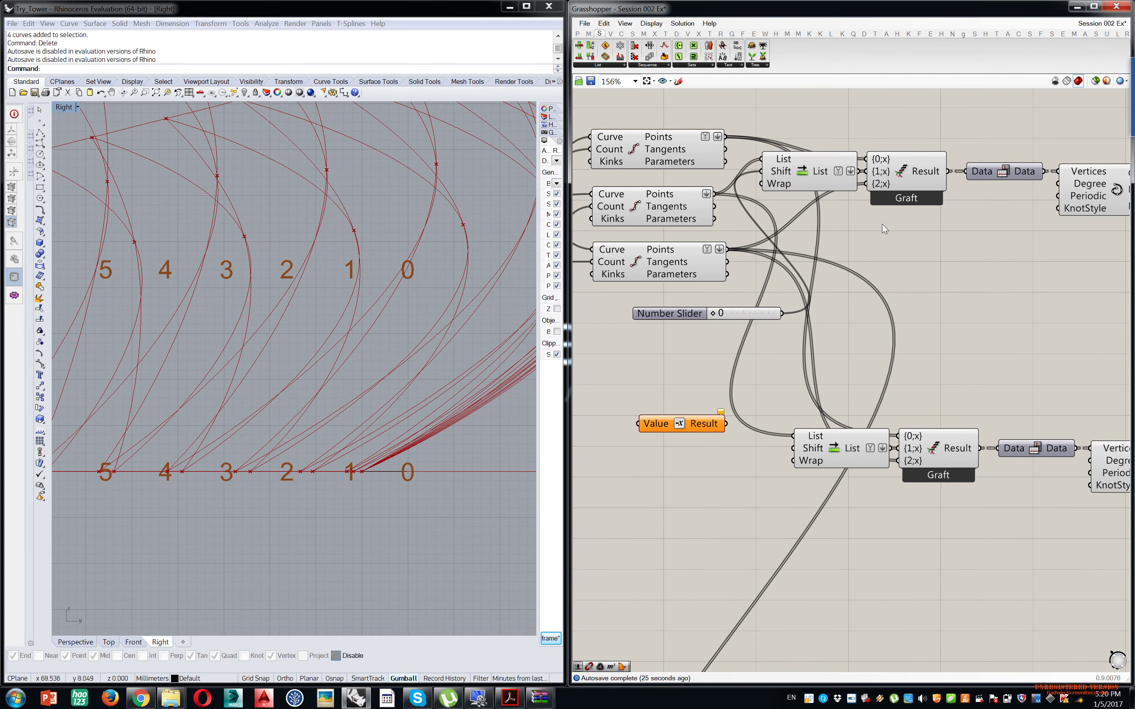
pyautogui.moveTo(748, 313); pyautogui.dragTo(658, 332)
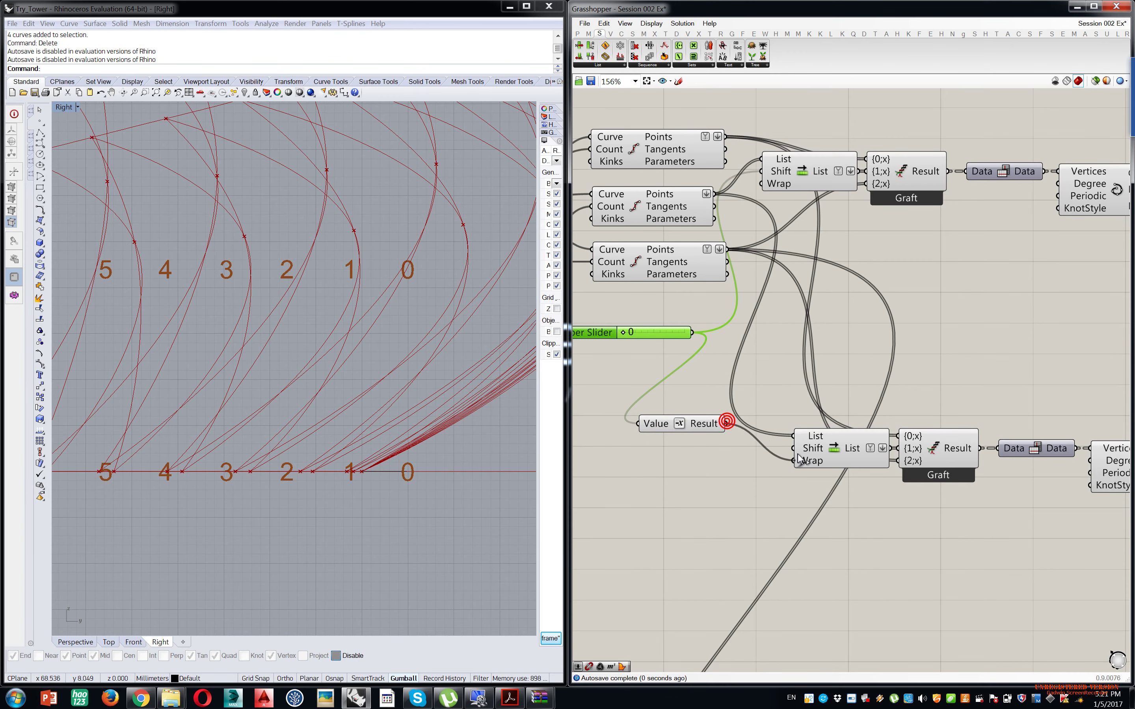
# - Set the shared Shift slider to 1 and view the two curve sets in Perspective
pyautogui.scroll(6, 765, 448)
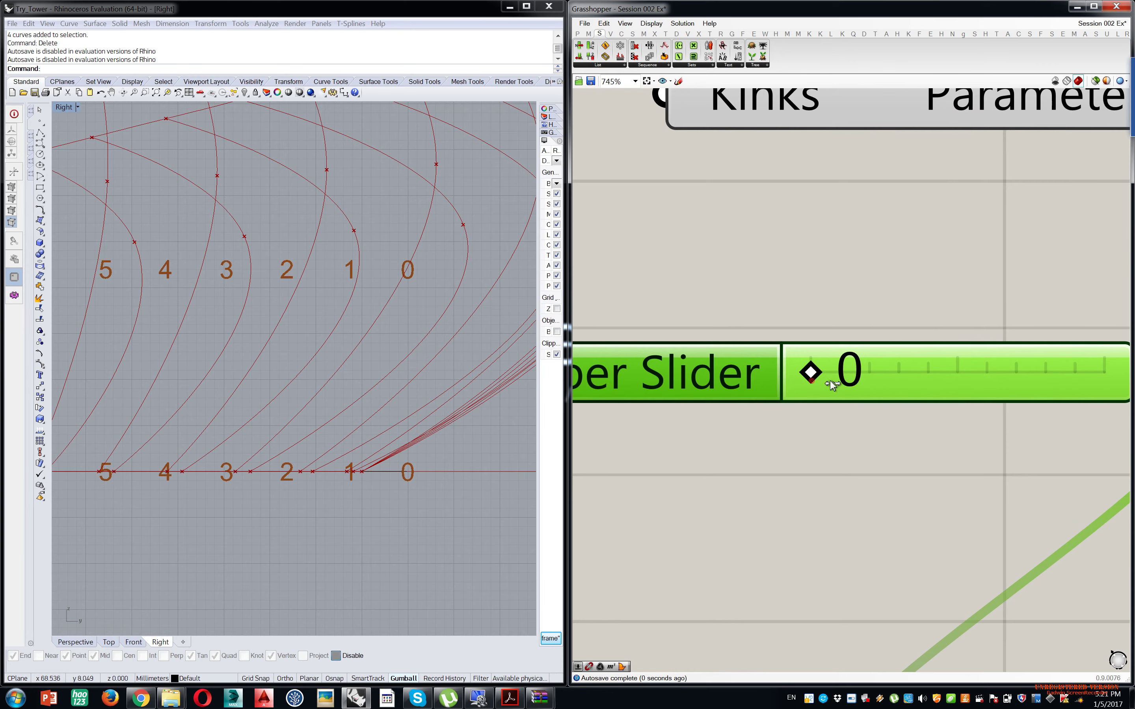
pyautogui.moveTo(826, 383); pyautogui.dragTo(839, 384)
pyautogui.moveTo(324, 281); pyautogui.dragTo(274, 341, button='right')
pyautogui.click(88, 643)
pyautogui.scroll(-7, 207, 476)
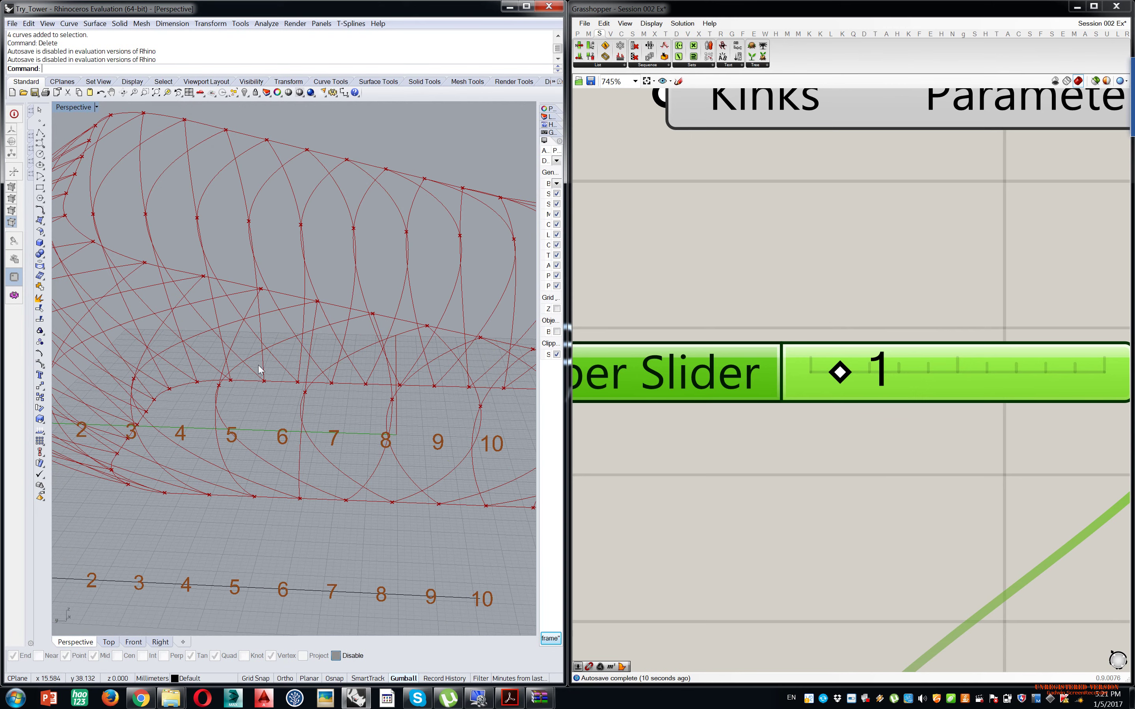
# - Set the shared Shift slider to 2 and inspect the crossing curves around the whole tower
pyautogui.moveTo(858, 369); pyautogui.dragTo(882, 367)
pyautogui.scroll(-8, 199, 259)
pyautogui.moveTo(199, 259); pyautogui.dragTo(336, 246, button='right')
pyautogui.scroll(-6, 296, 281)
pyautogui.moveTo(183, 311); pyautogui.dragTo(346, 376, button='right')
pyautogui.scroll(7, 272, 323)
pyautogui.scroll(-10, 336, 316)
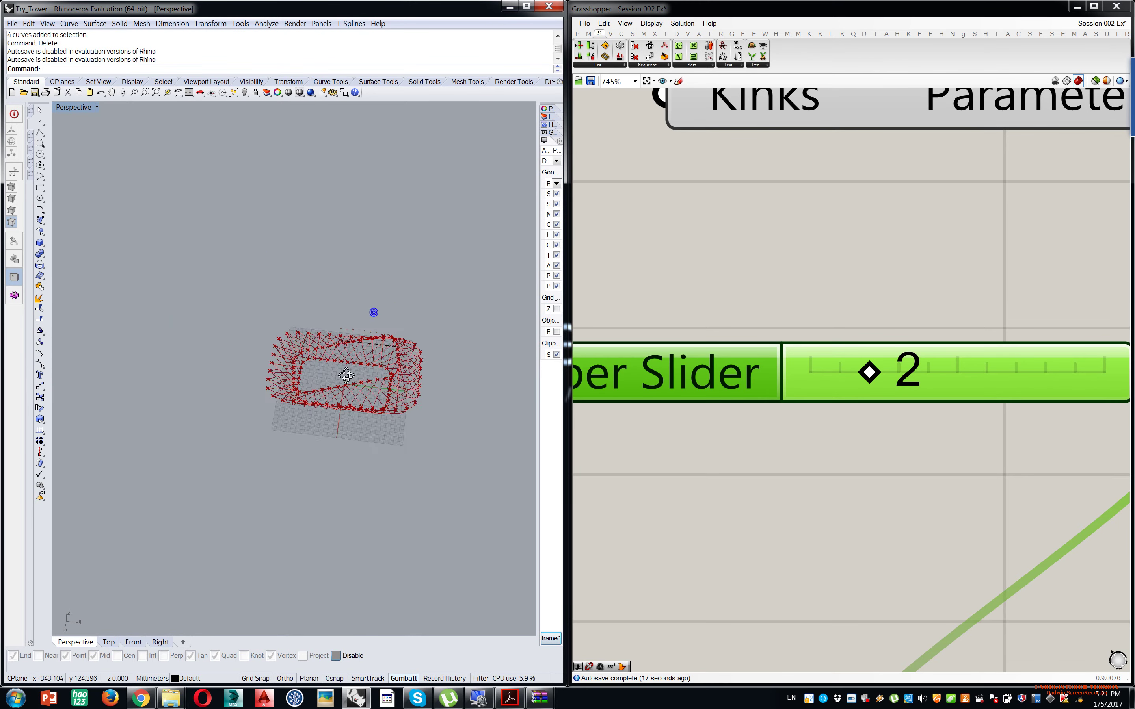
# - Hide the preview of the separate component cluster below the start of the tower definition and inspect the crossing curves
pyautogui.scroll(3, 346, 375)
pyautogui.scroll(-12, 750, 460)
pyautogui.scroll(-4, 839, 389)
pyautogui.moveTo(699, 458); pyautogui.dragTo(697, 459)
pyautogui.middleClick(720, 416)
pyautogui.click(746, 393)
pyautogui.moveTo(377, 327); pyautogui.dragTo(323, 368, button='right')
pyautogui.scroll(5, 421, 387)
pyautogui.moveTo(421, 387); pyautogui.dragTo(267, 331, button='right')
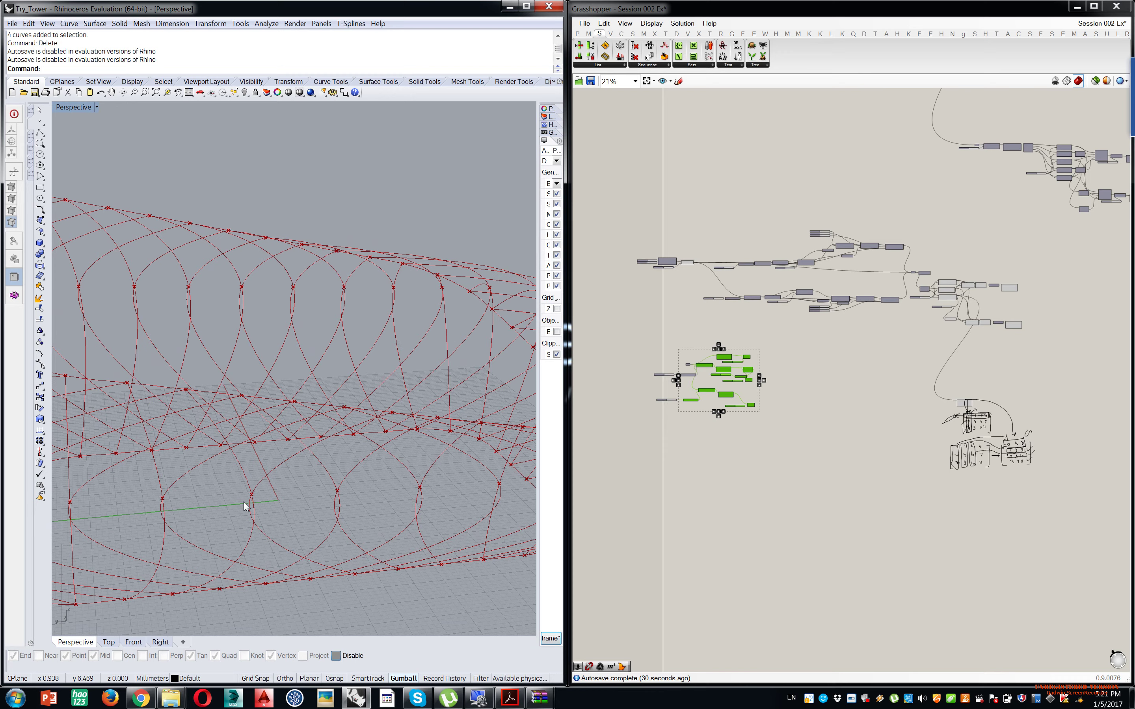
# - Line up the two Interpolate components one above the other, clear of their Flip Matrix components
pyautogui.moveTo(1044, 369); pyautogui.dragTo(917, 315, button='right')
pyautogui.scroll(8, 913, 262)
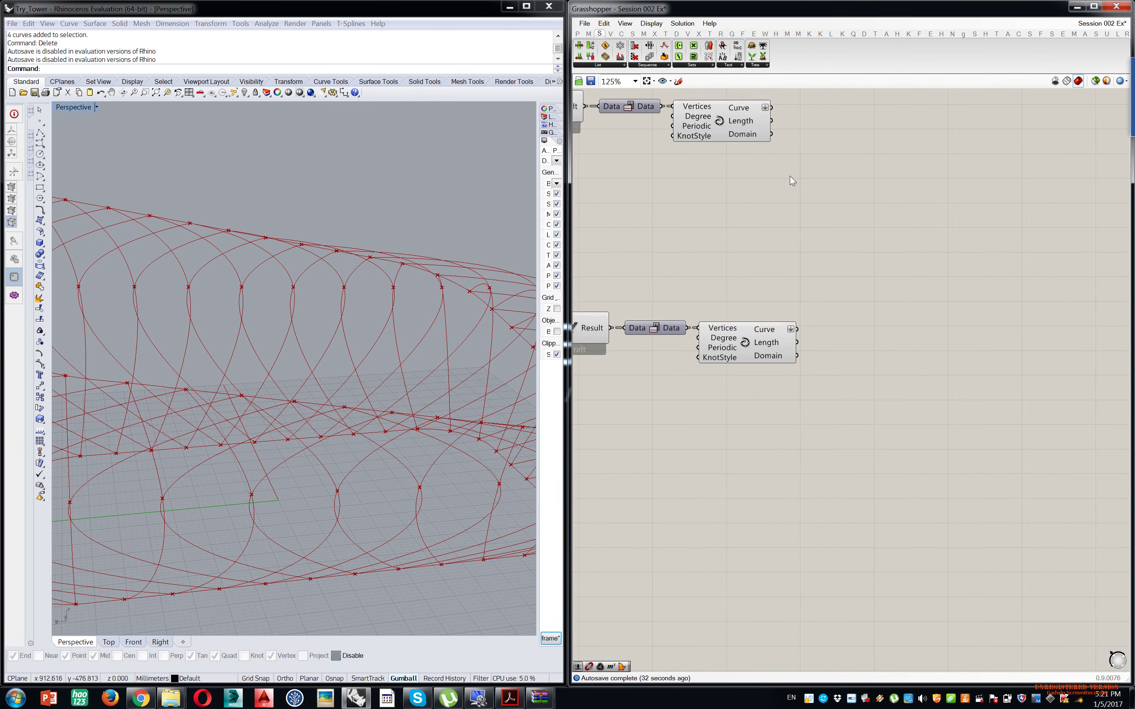
pyautogui.moveTo(791, 175); pyautogui.dragTo(815, 246, button='right')
pyautogui.moveTo(769, 199); pyautogui.dragTo(796, 213)
pyautogui.moveTo(780, 413); pyautogui.dragTo(792, 343)
# - Add a Join Curves component and connect the Curve outputs of both Interpolate components to its Curves input
pyautogui.doubleClick(898, 251)
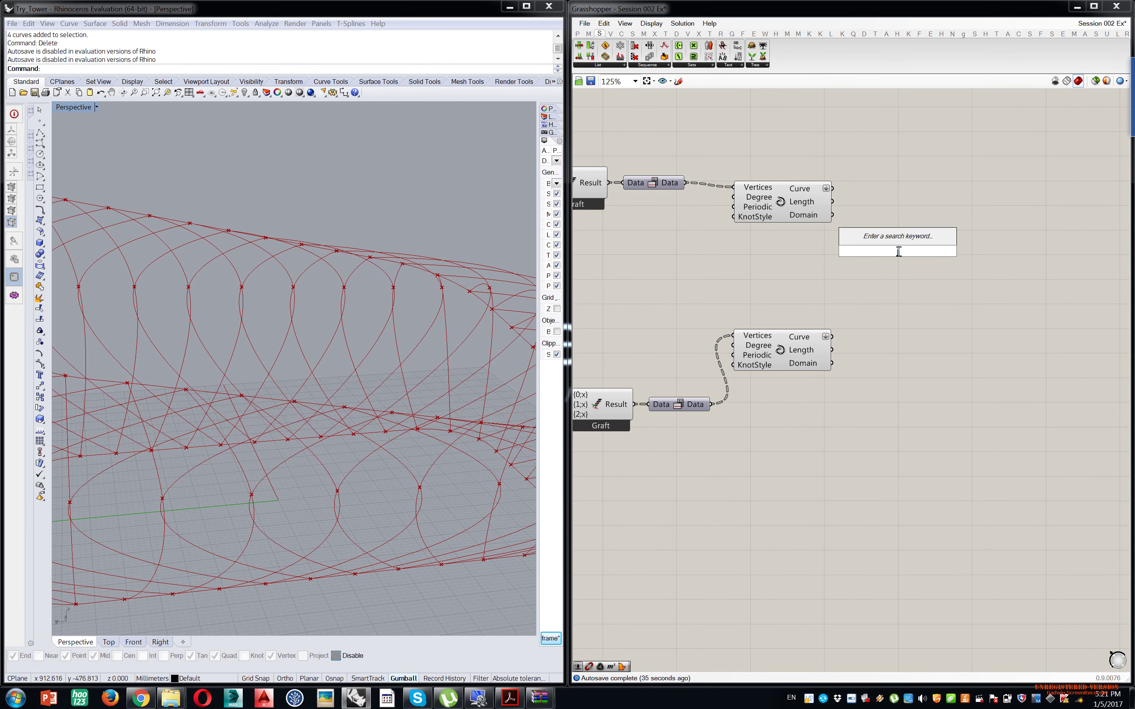
pyautogui.write('join')
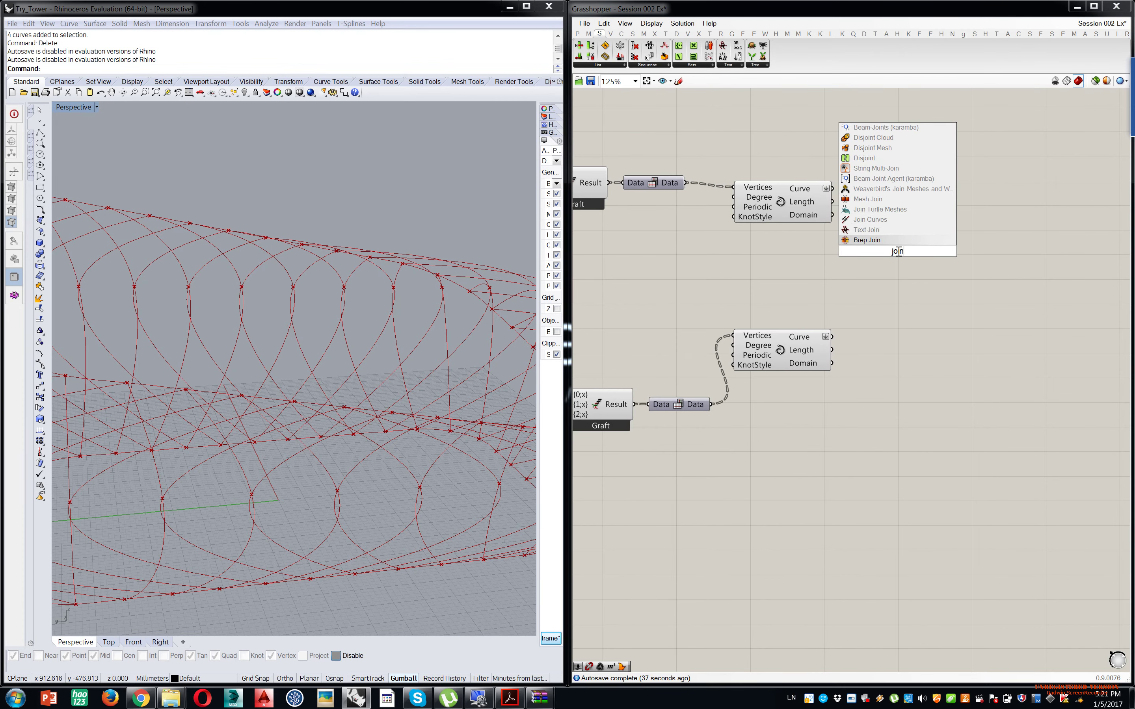
pyautogui.click(890, 220)
pyautogui.scroll(3, 863, 209)
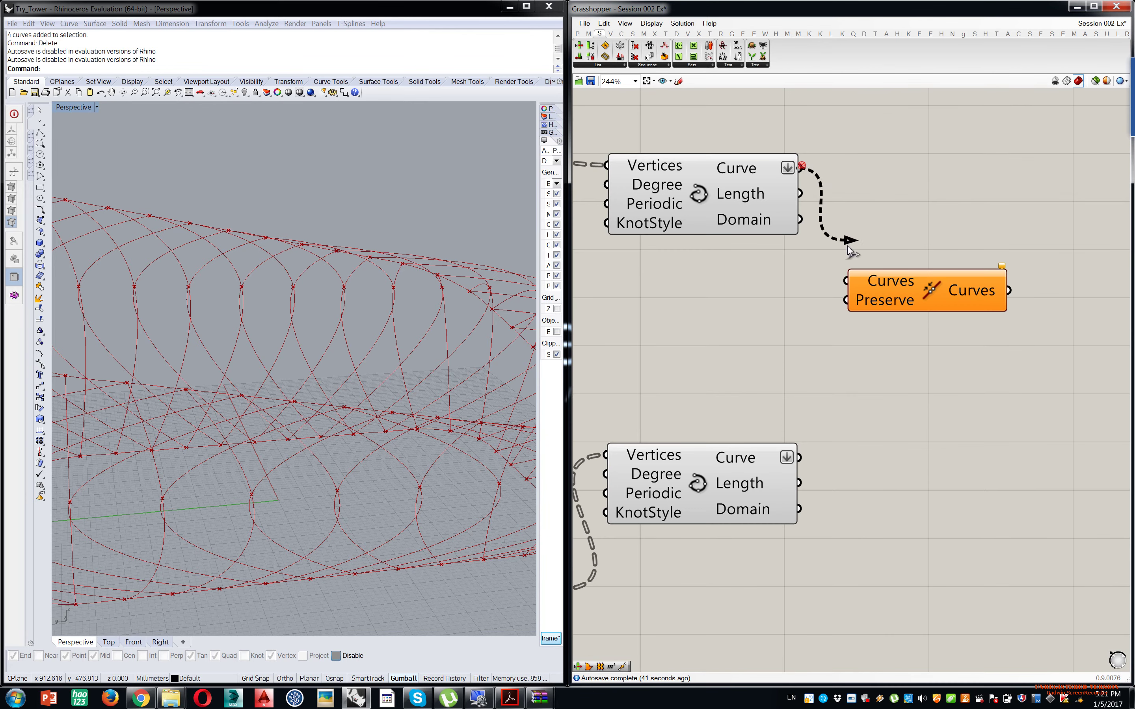
pyautogui.moveTo(852, 310); pyautogui.dragTo(848, 281)
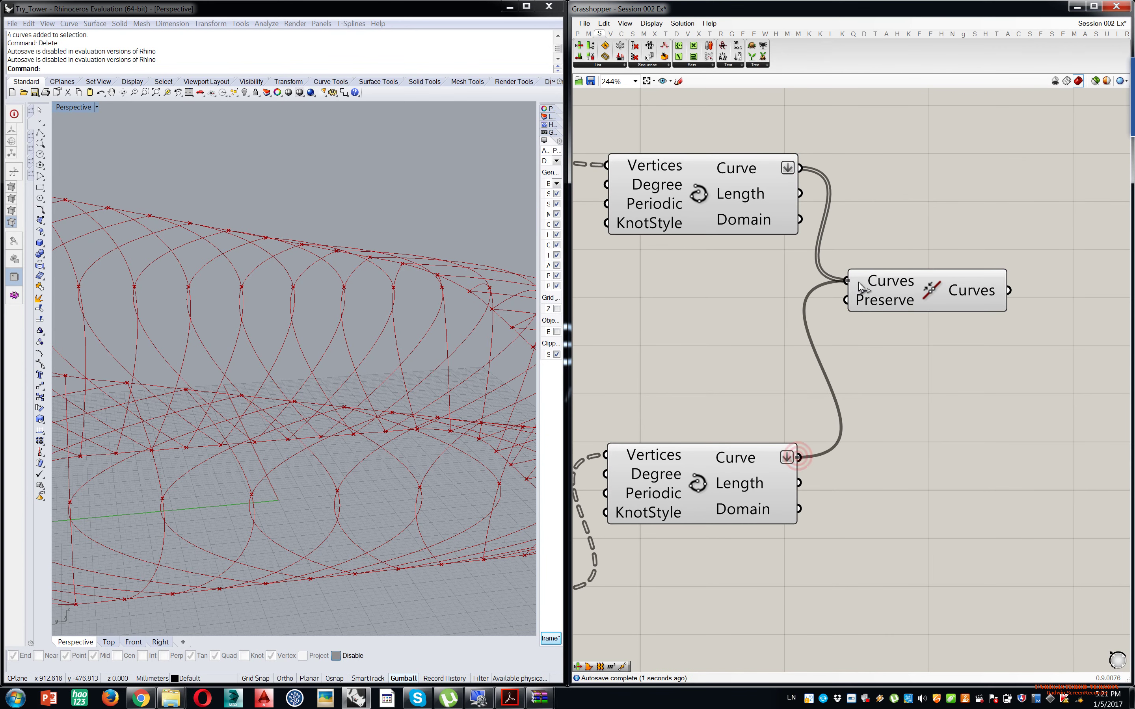
pyautogui.moveTo(765, 166)
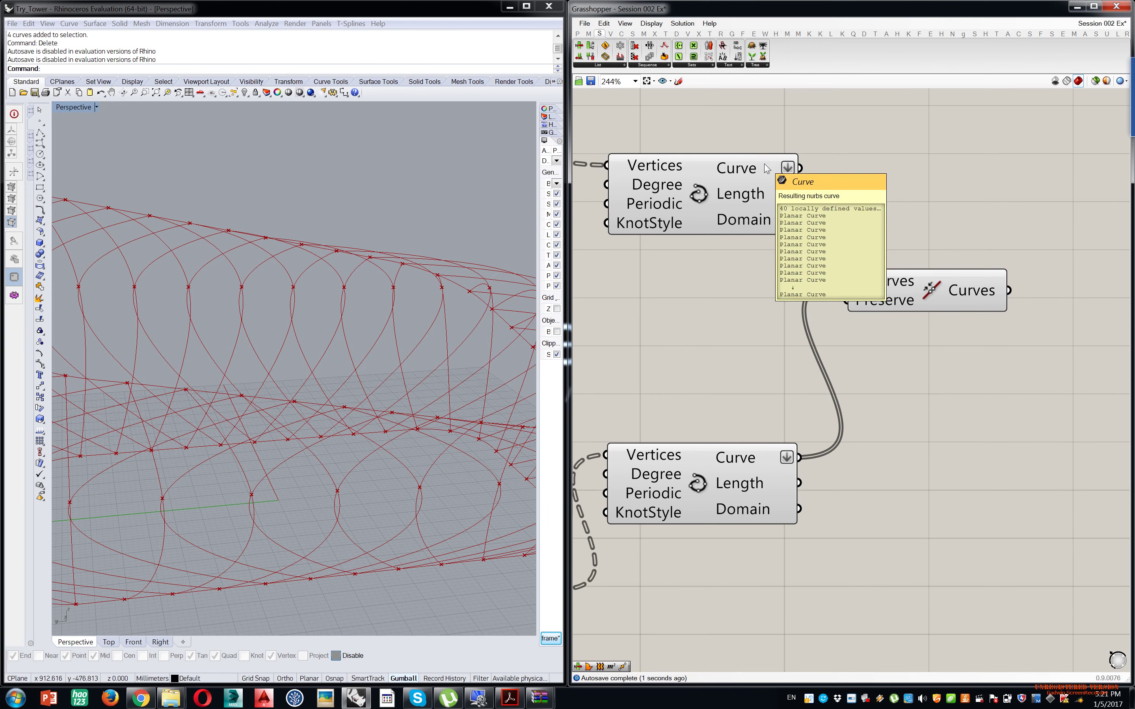
pyautogui.click(974, 294)
# - Hide the previews of both Interpolate components and everything upstream so only the joined curves display
pyautogui.scroll(-4, 938, 293)
pyautogui.moveTo(853, 189); pyautogui.dragTo(580, 514)
pyautogui.middleClick(738, 400)
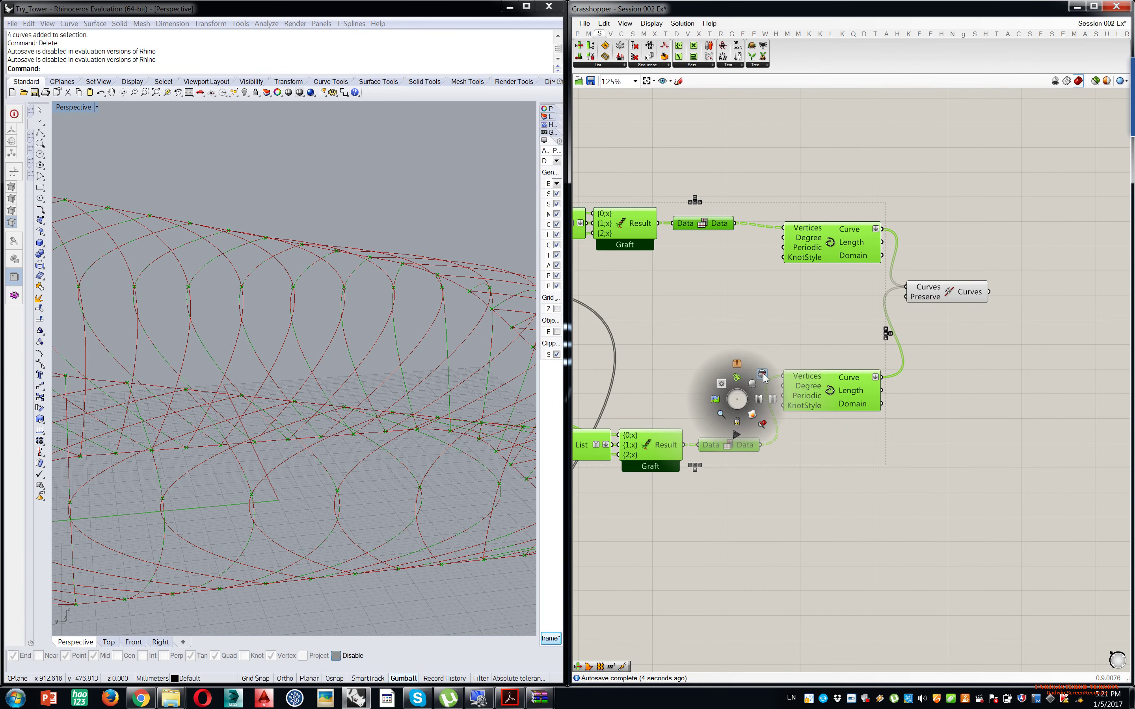
pyautogui.click(763, 375)
pyautogui.moveTo(923, 338); pyautogui.dragTo(1028, 358, button='right')
pyautogui.scroll(-4, 1028, 358)
pyautogui.moveTo(911, 254); pyautogui.dragTo(783, 421)
pyautogui.middleClick(800, 409)
pyautogui.click(821, 394)
pyautogui.moveTo(425, 329); pyautogui.dragTo(262, 328, button='right')
pyautogui.scroll(6, 898, 411)
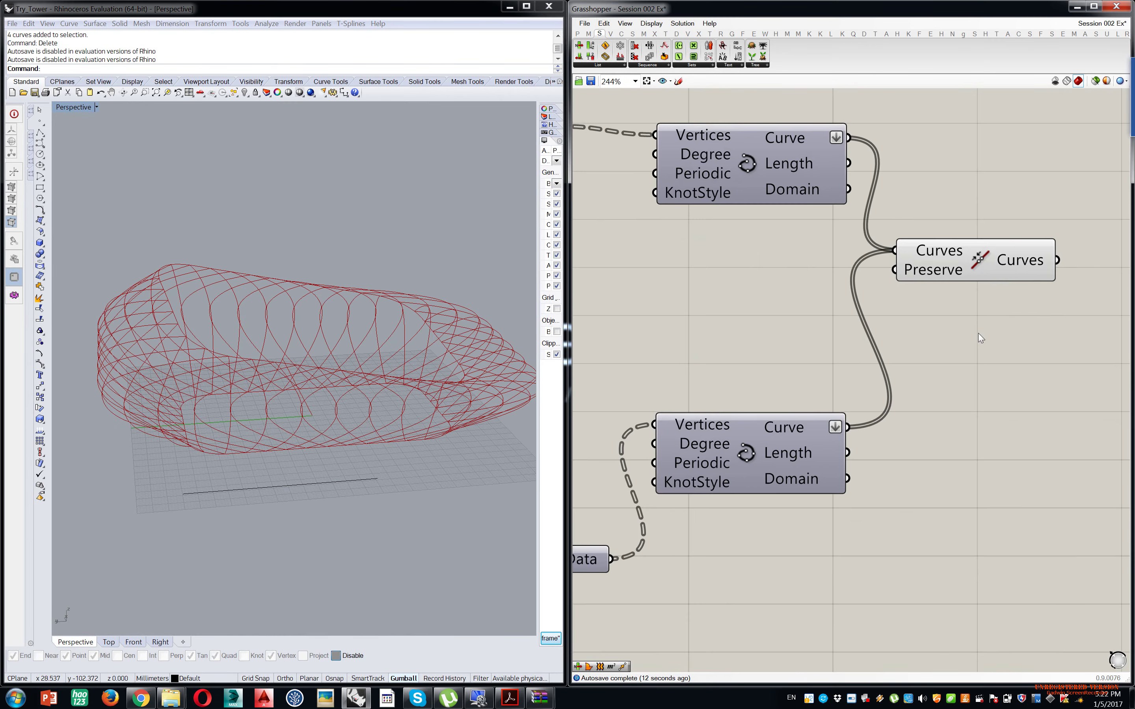
# - Align Join Curves with the upper Interpolate component and feed its output into the List input of a new Cull Pattern
pyautogui.moveTo(851, 387); pyautogui.dragTo(891, 276)
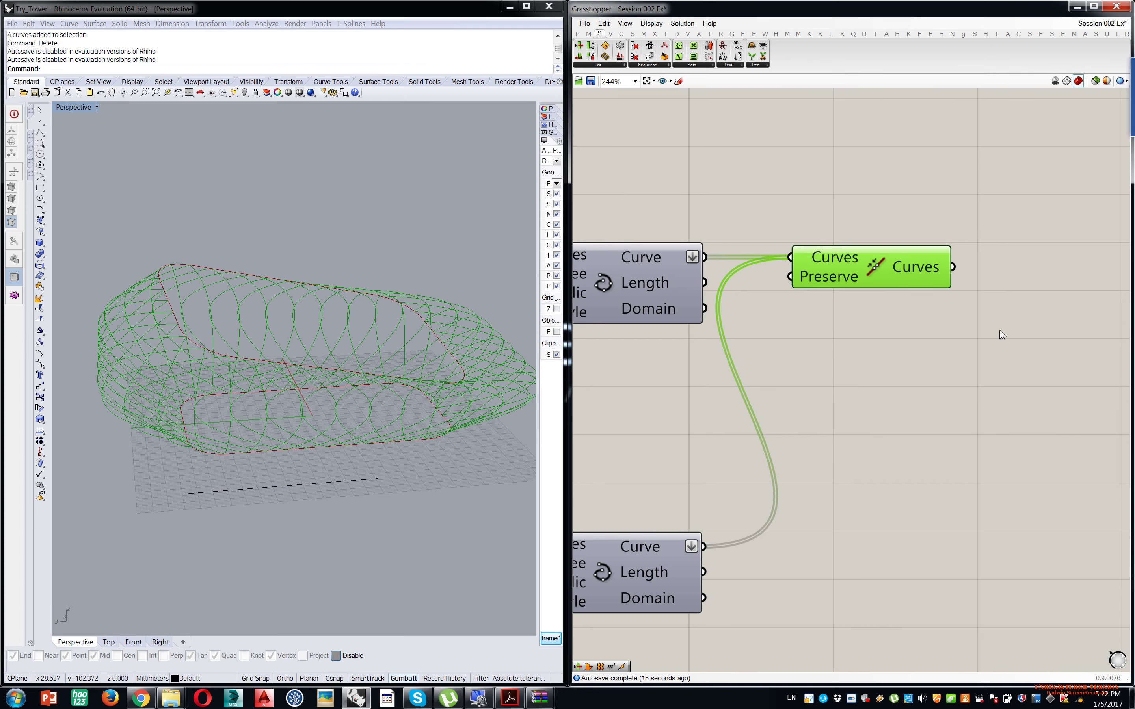
pyautogui.moveTo(1001, 334); pyautogui.dragTo(880, 344, button='right')
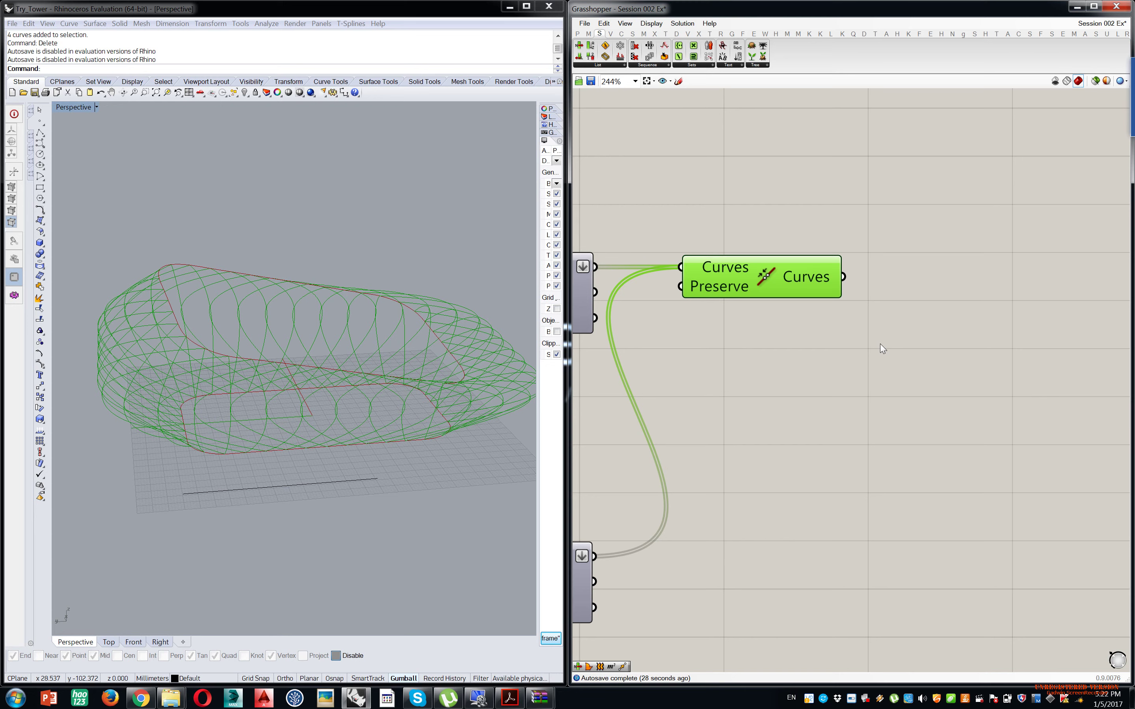
pyautogui.doubleClick(886, 373)
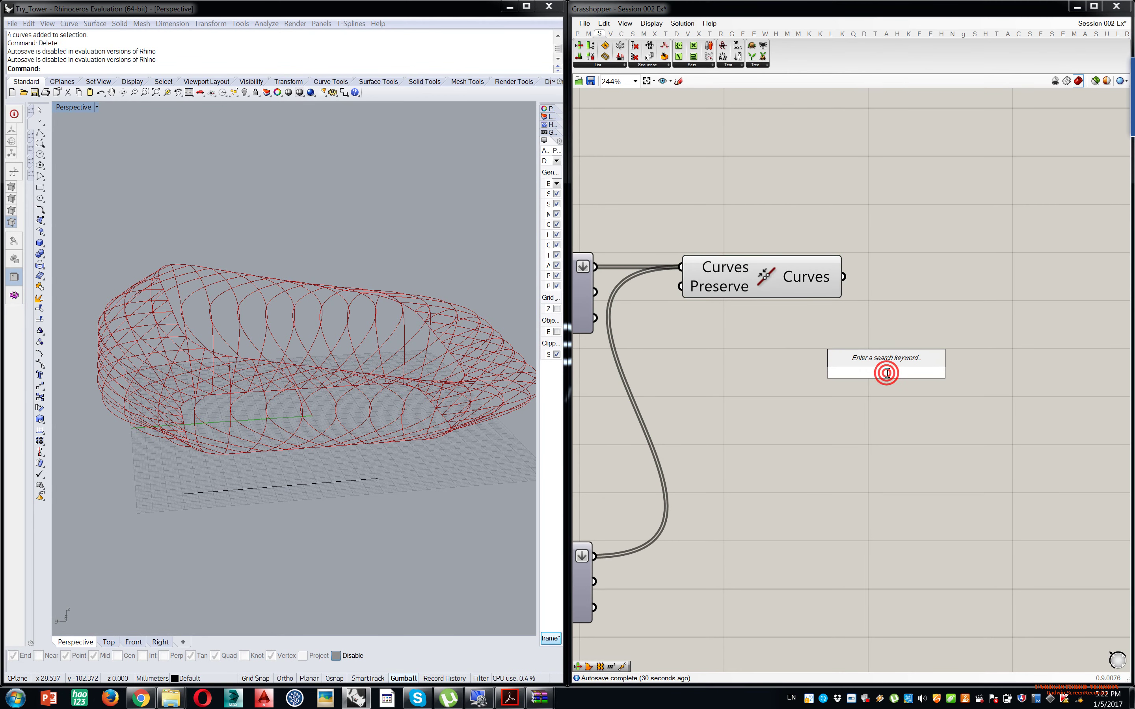
pyautogui.write('cull p')
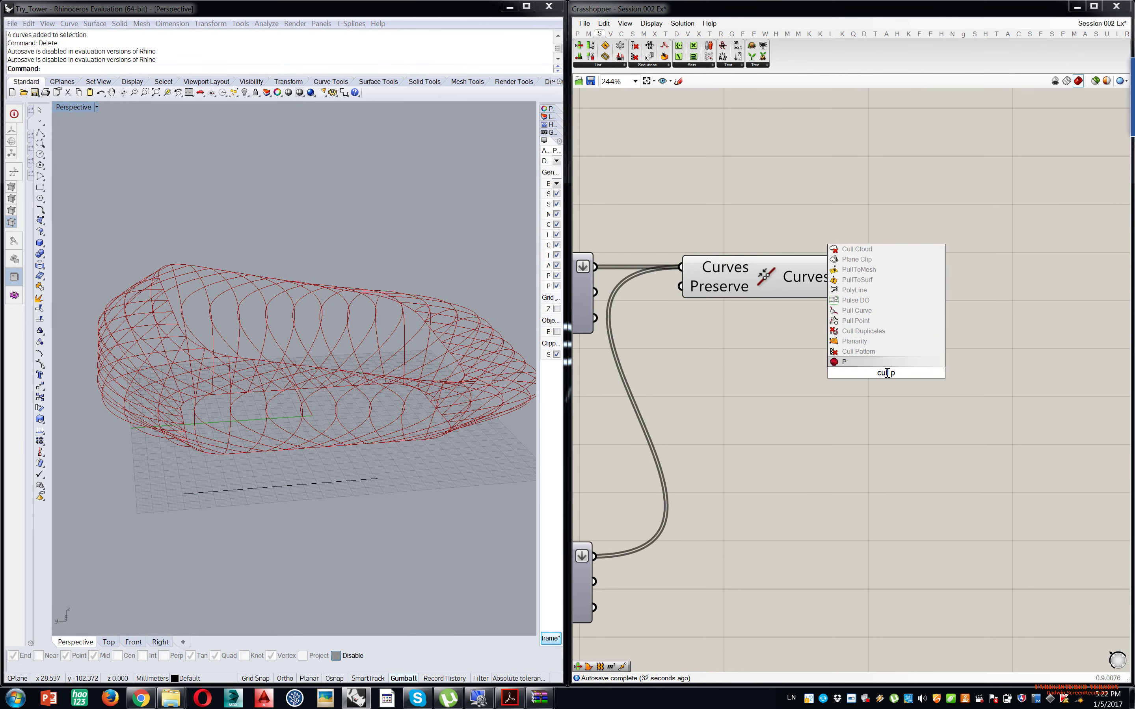
pyautogui.click(858, 352)
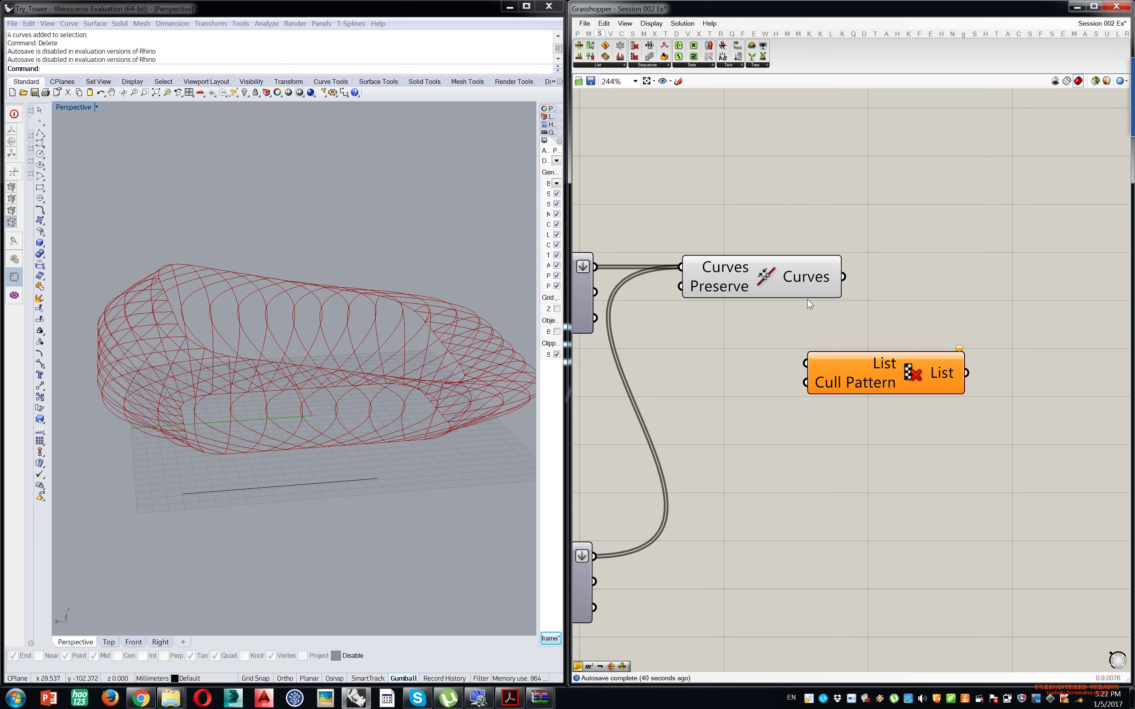
pyautogui.moveTo(902, 367); pyautogui.dragTo(1010, 281)
# - Set the Cull Pattern's booleans to one False followed by one True
pyautogui.rightClick(965, 302)
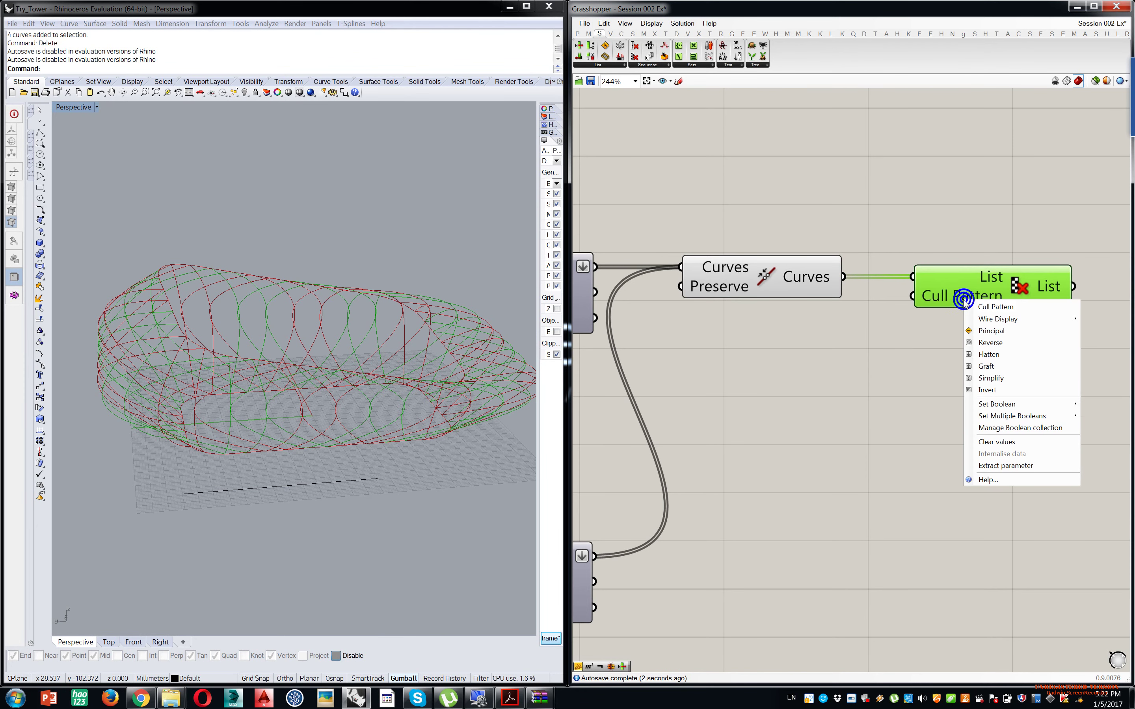
pyautogui.moveTo(994, 419)
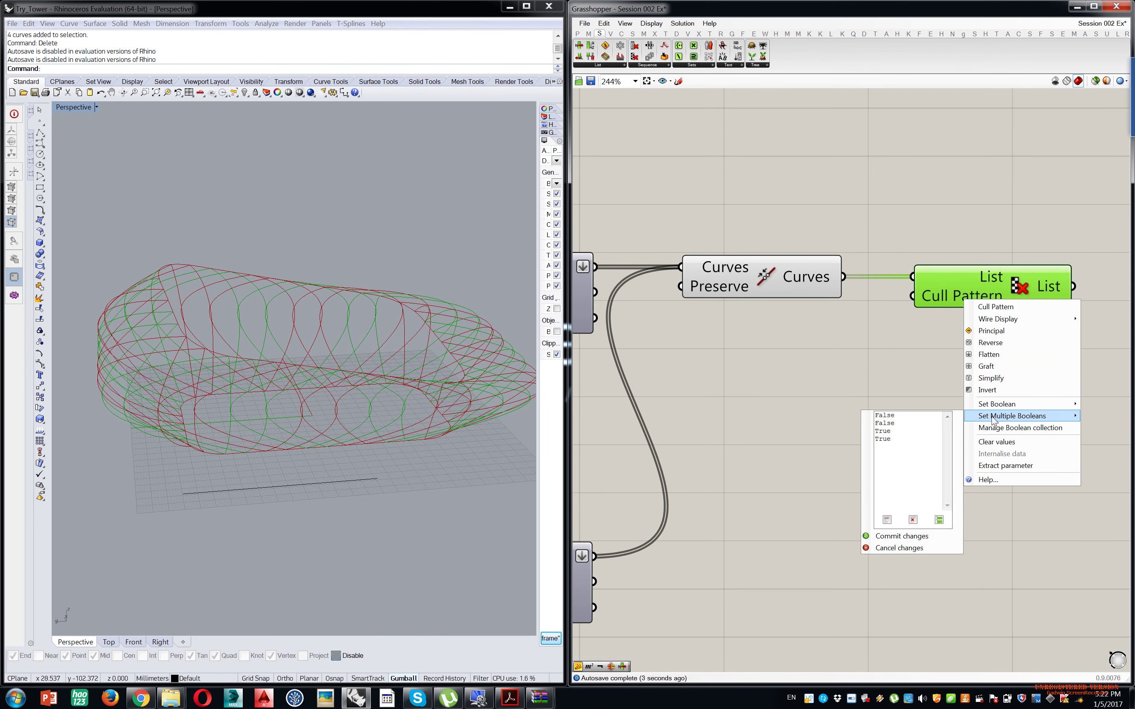
pyautogui.doubleClick(909, 423)
pyautogui.press('BackSpace')
pyautogui.press('BackSpace')
pyautogui.doubleClick(905, 431)
pyautogui.press('BackSpace')
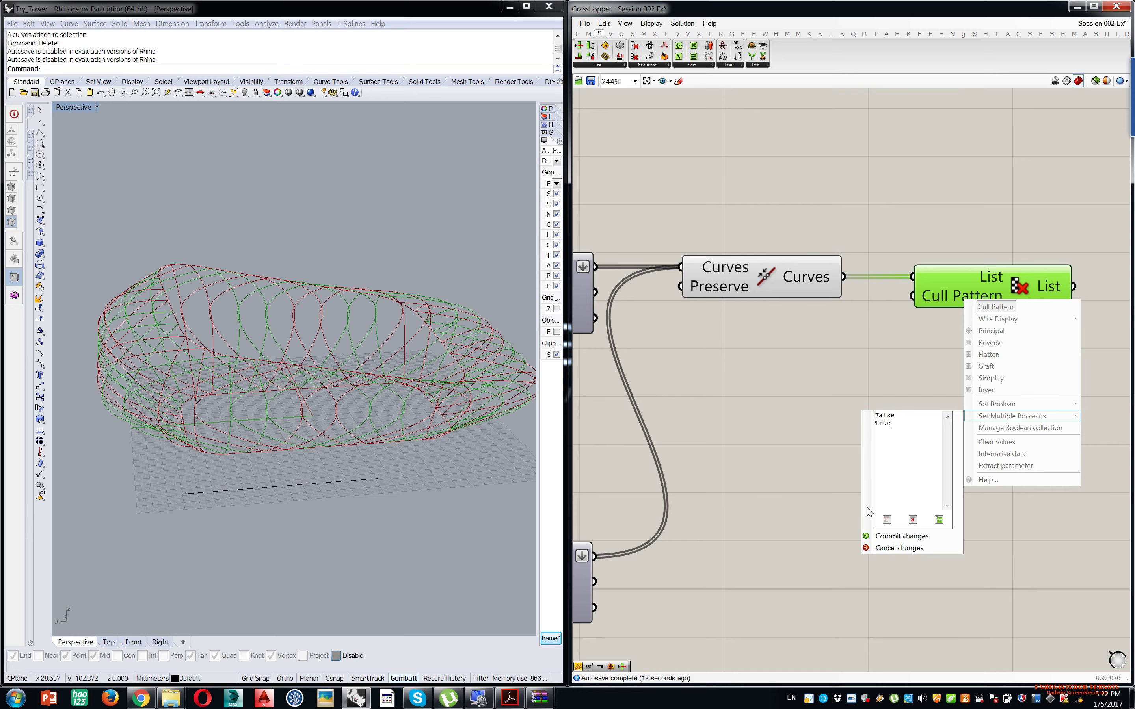
pyautogui.click(894, 536)
# - Hide the Join Curves preview so only the culled curves remain displayed
pyautogui.click(815, 199)
pyautogui.click(779, 281)
pyautogui.middleClick(733, 352)
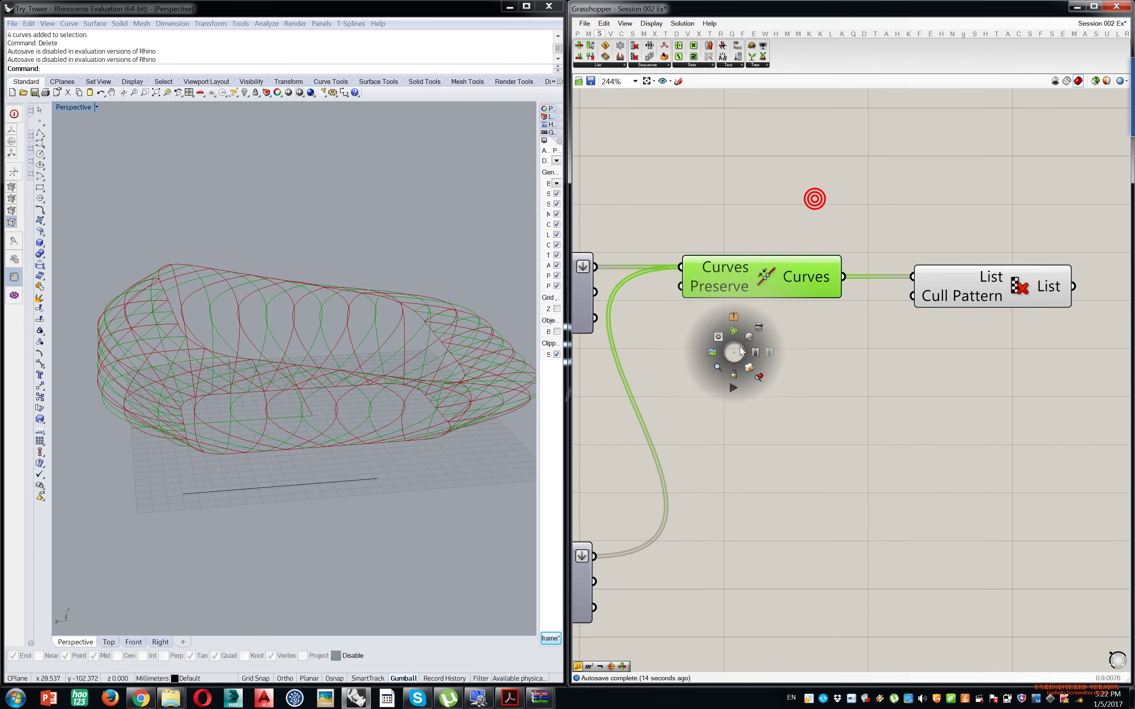
pyautogui.click(760, 327)
# - Examine the culled crossing curves around the tower up close in the Perspective view
pyautogui.scroll(10, 393, 337)
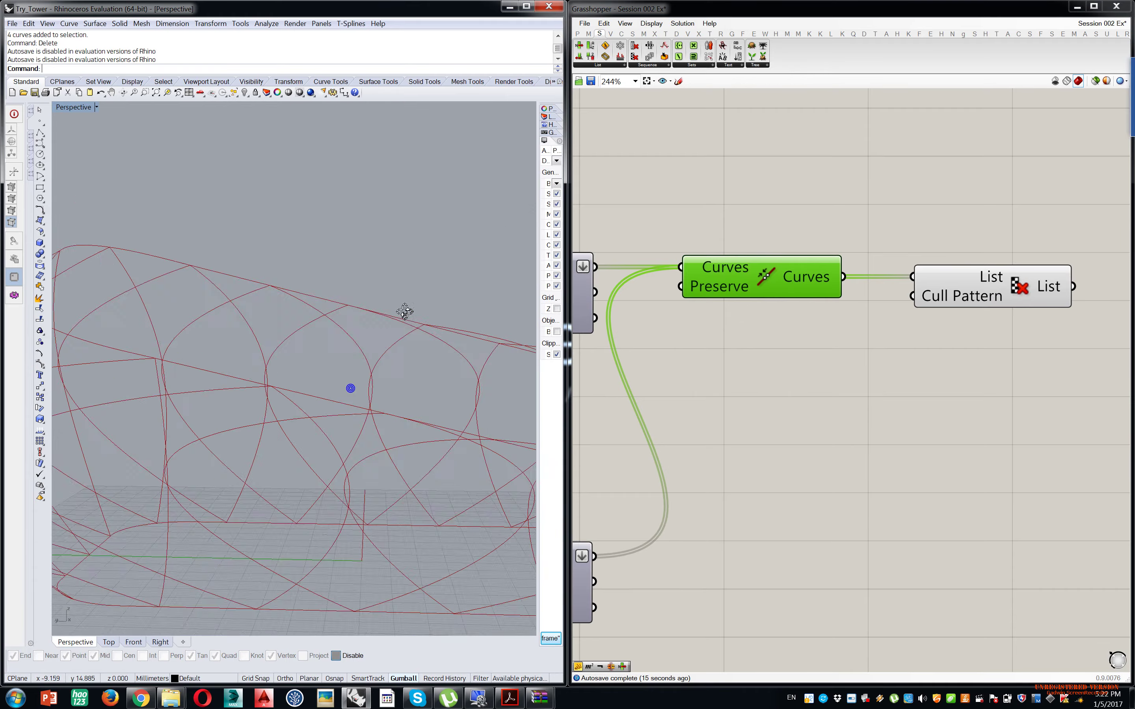
pyautogui.scroll(-9, 318, 349)
pyautogui.moveTo(281, 337); pyautogui.dragTo(339, 403, button='right')
pyautogui.scroll(6, 323, 394)
pyautogui.moveTo(212, 349); pyautogui.dragTo(354, 388, button='right')
pyautogui.scroll(-3, 291, 348)
pyautogui.moveTo(290, 347); pyautogui.dragTo(481, 274, button='right')
pyautogui.scroll(5, 329, 382)
pyautogui.moveTo(330, 379); pyautogui.dragTo(450, 323, button='right')
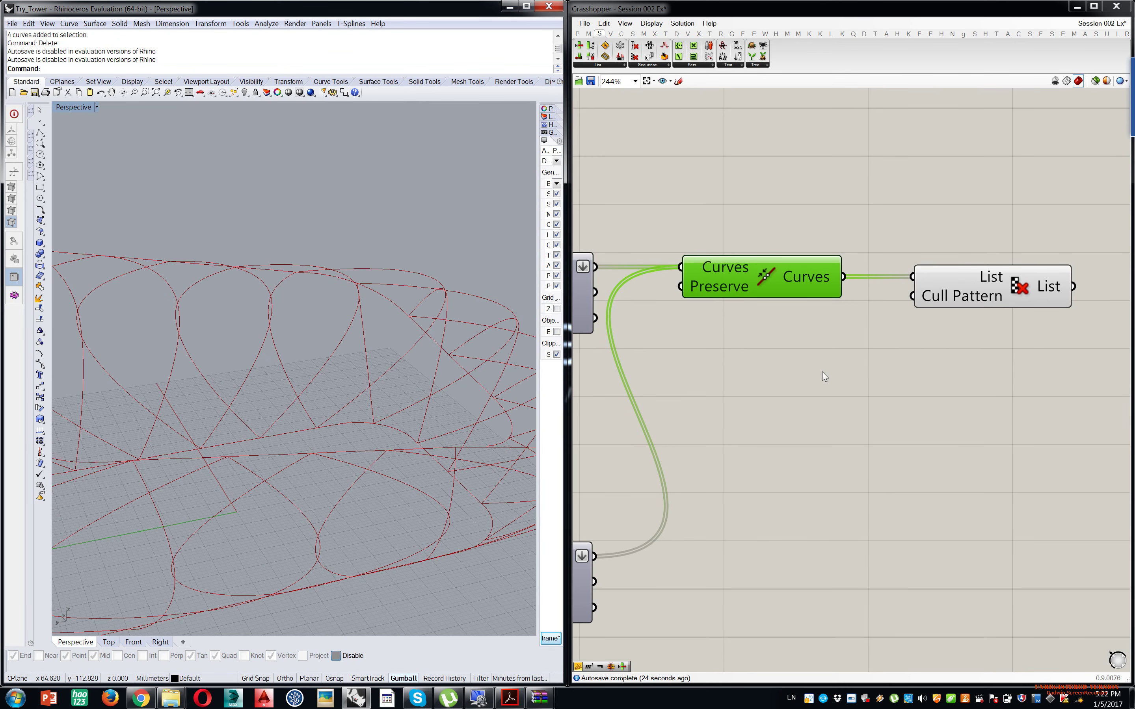
# - Set the shared curve-division count slider to 97 and inspect the denser culled curves
pyautogui.moveTo(827, 372); pyautogui.dragTo(884, 366, button='right')
pyautogui.moveTo(458, 283); pyautogui.dragTo(199, 311, button='right')
pyautogui.scroll(-5, 435, 313)
pyautogui.moveTo(724, 269); pyautogui.dragTo(922, 320, button='right')
pyautogui.scroll(-4, 900, 321)
pyautogui.scroll(-3, 901, 325)
pyautogui.scroll(10, 785, 350)
pyautogui.moveTo(790, 358); pyautogui.dragTo(922, 357)
pyautogui.moveTo(398, 330)
pyautogui.mouseDown(button='right')
pyautogui.moveTo(517, 281)
pyautogui.moveTo(375, 331)
pyautogui.mouseUp(button='right')
pyautogui.scroll(6, 306, 324)
pyautogui.moveTo(280, 326); pyautogui.dragTo(268, 293, button='right')
pyautogui.scroll(-5, 338, 330)
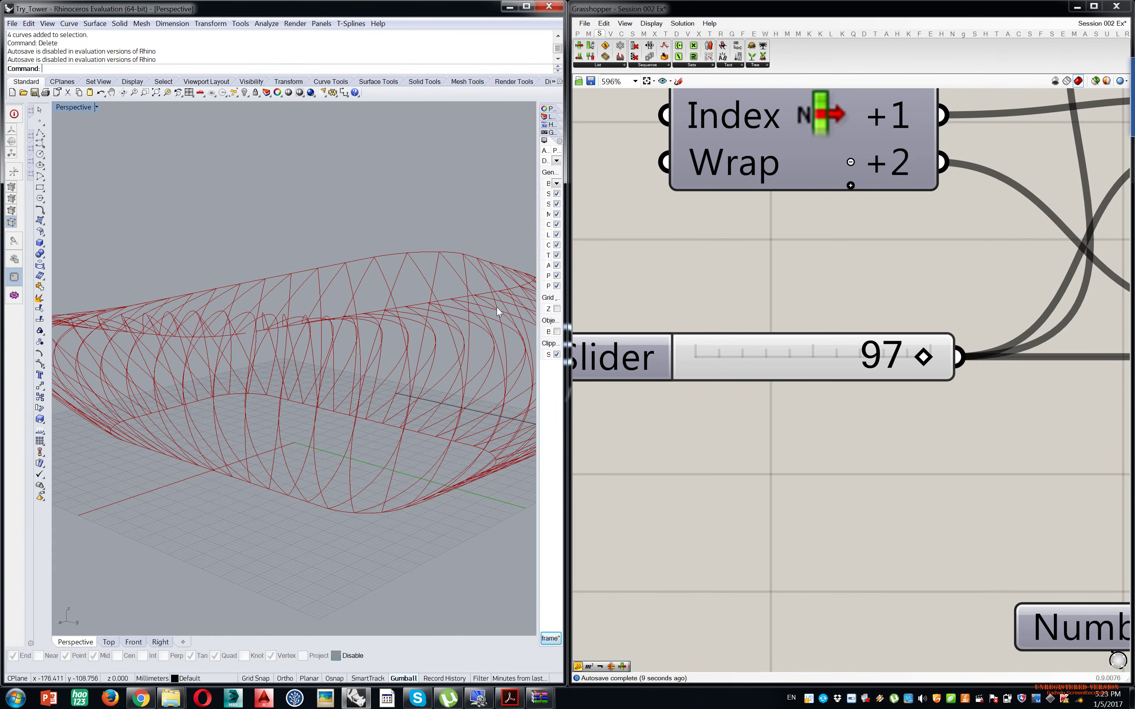
# - Examine the existing weave-based definition from its Shift List and Weave components through Cull Pattern to its surface components
pyautogui.moveTo(716, 273); pyautogui.dragTo(595, 430, button='right')
pyautogui.scroll(-13, 633, 401)
pyautogui.moveTo(854, 387); pyautogui.dragTo(789, 443, button='right')
pyautogui.scroll(4, 886, 345)
pyautogui.moveTo(1024, 287); pyautogui.dragTo(730, 497, button='right')
pyautogui.moveTo(716, 410); pyautogui.dragTo(685, 498, button='right')
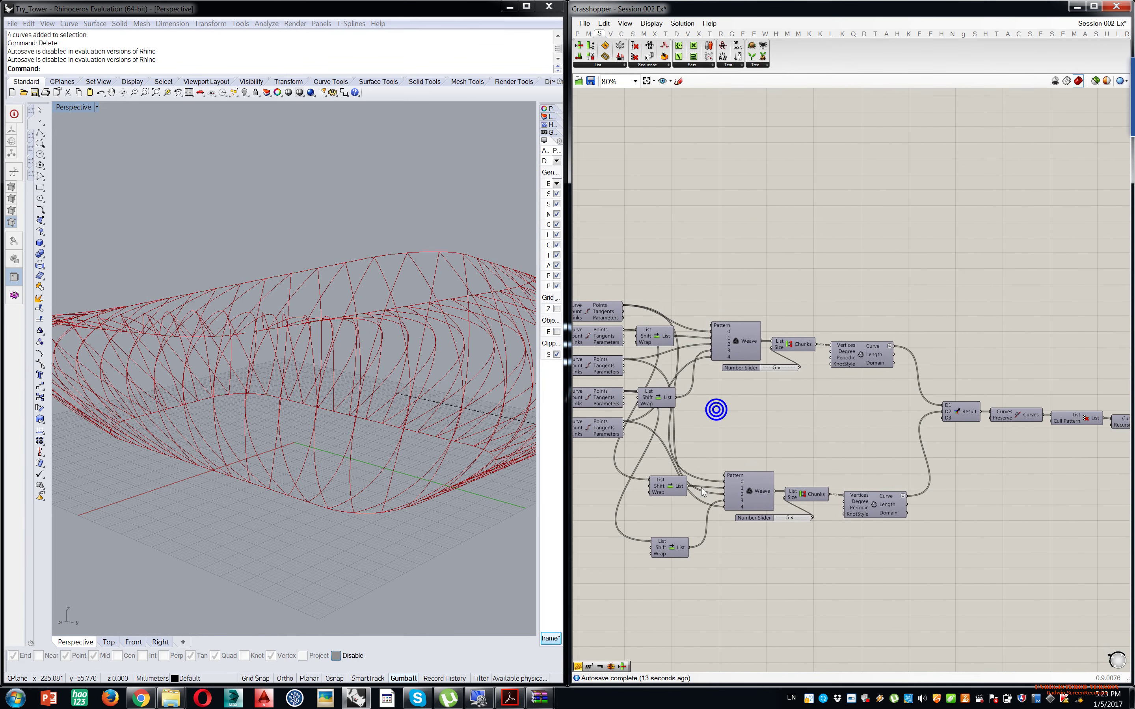
pyautogui.moveTo(809, 311); pyautogui.dragTo(708, 384, button='right')
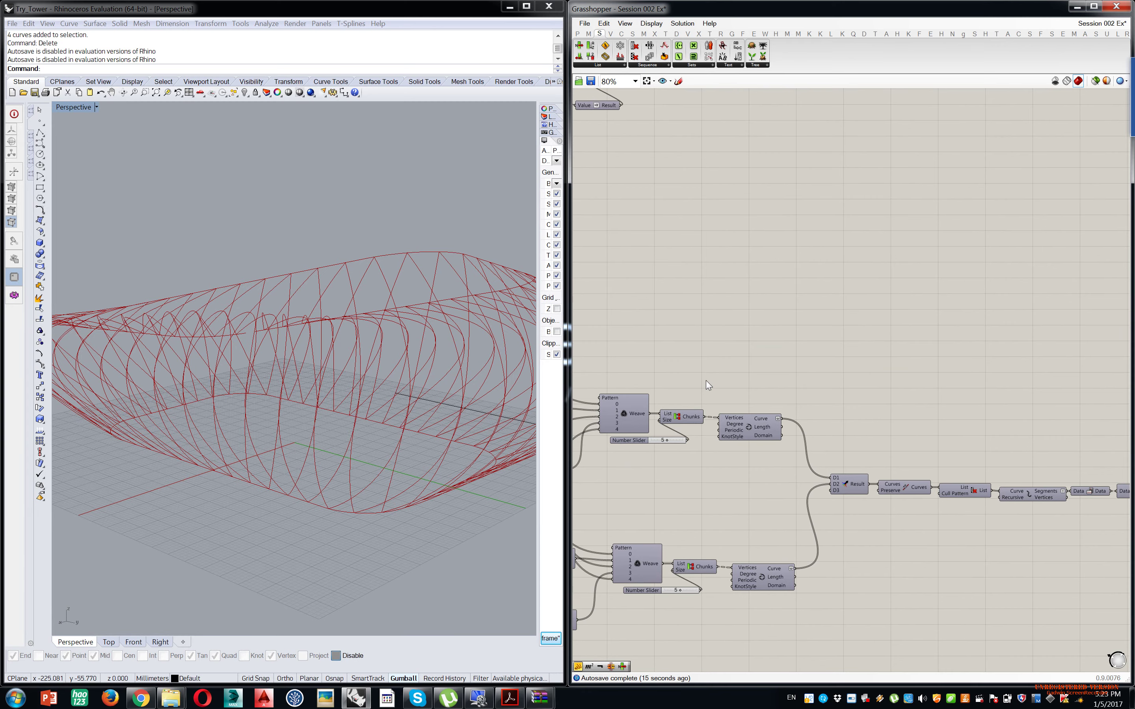
pyautogui.moveTo(951, 436); pyautogui.dragTo(871, 427, button='right')
pyautogui.moveTo(960, 453); pyautogui.dragTo(800, 443, button='right')
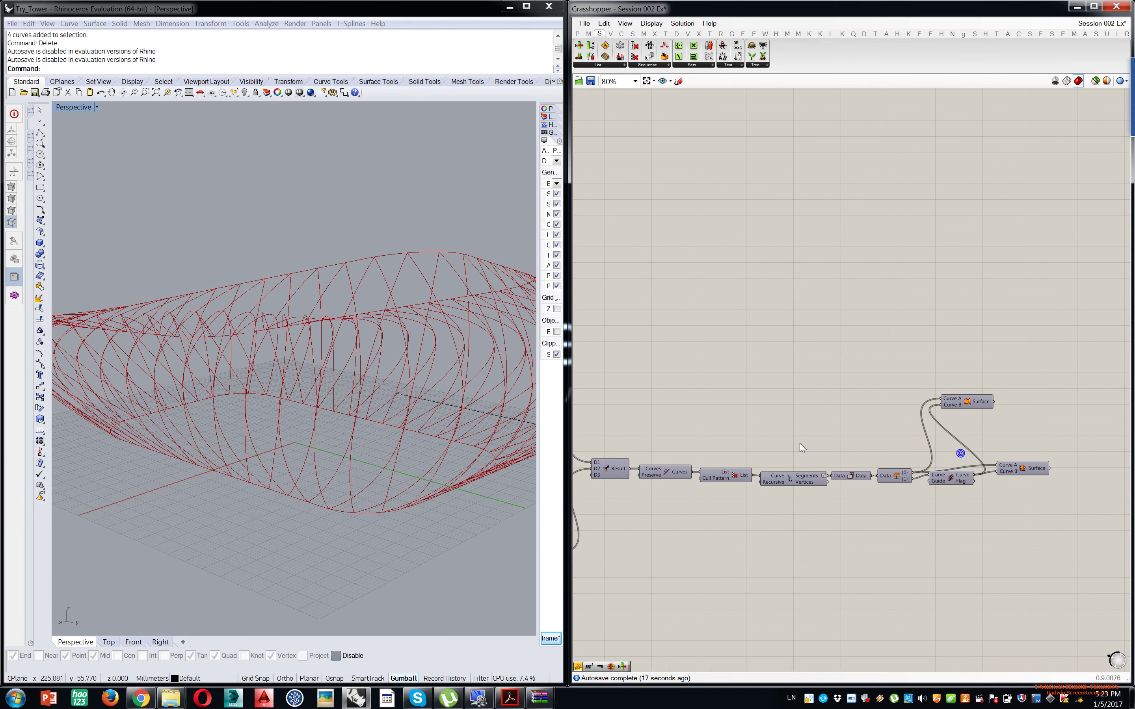
pyautogui.scroll(-5, 823, 360)
pyautogui.moveTo(721, 281); pyautogui.dragTo(749, 390, button='right')
pyautogui.scroll(4, 762, 329)
pyautogui.moveTo(959, 418); pyautogui.dragTo(640, 413, button='right')
pyautogui.moveTo(945, 464); pyautogui.dragTo(810, 484, button='right')
pyautogui.moveTo(960, 497); pyautogui.dragTo(910, 478, button='right')
# - Preview the surface that feeds the U and V Divisions, view it in Perspective, and hide it again
pyautogui.scroll(4, 795, 462)
pyautogui.scroll(3, 796, 462)
pyautogui.click(796, 462)
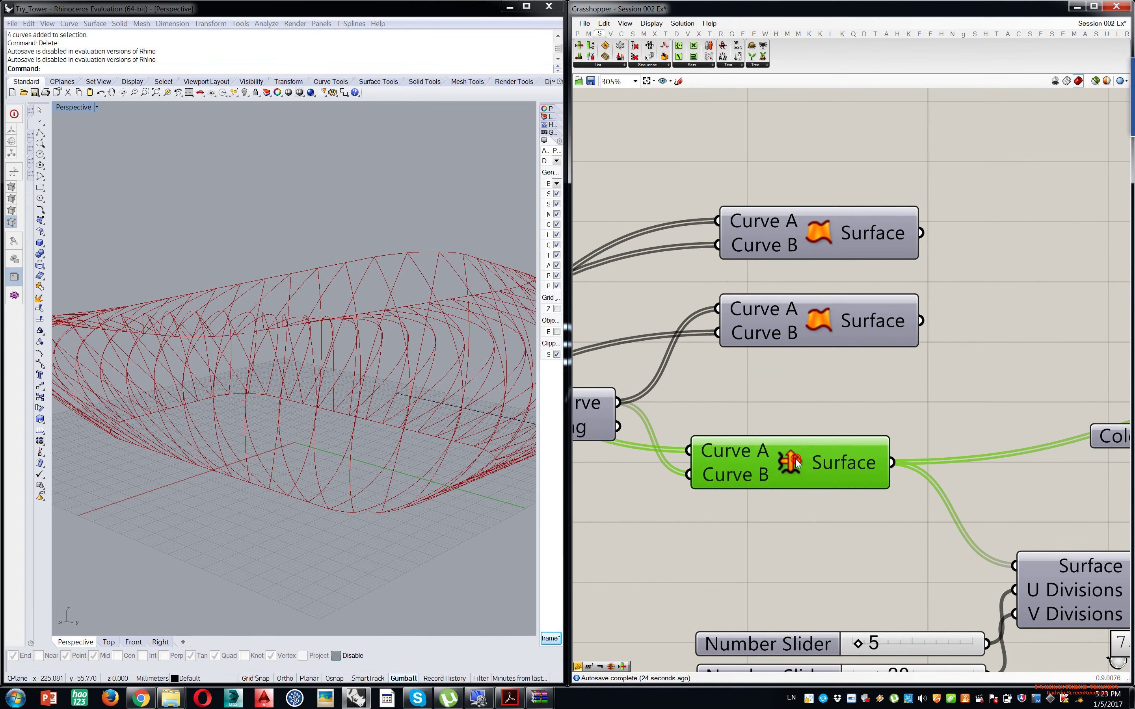
pyautogui.middleClick(796, 460)
pyautogui.click(811, 444)
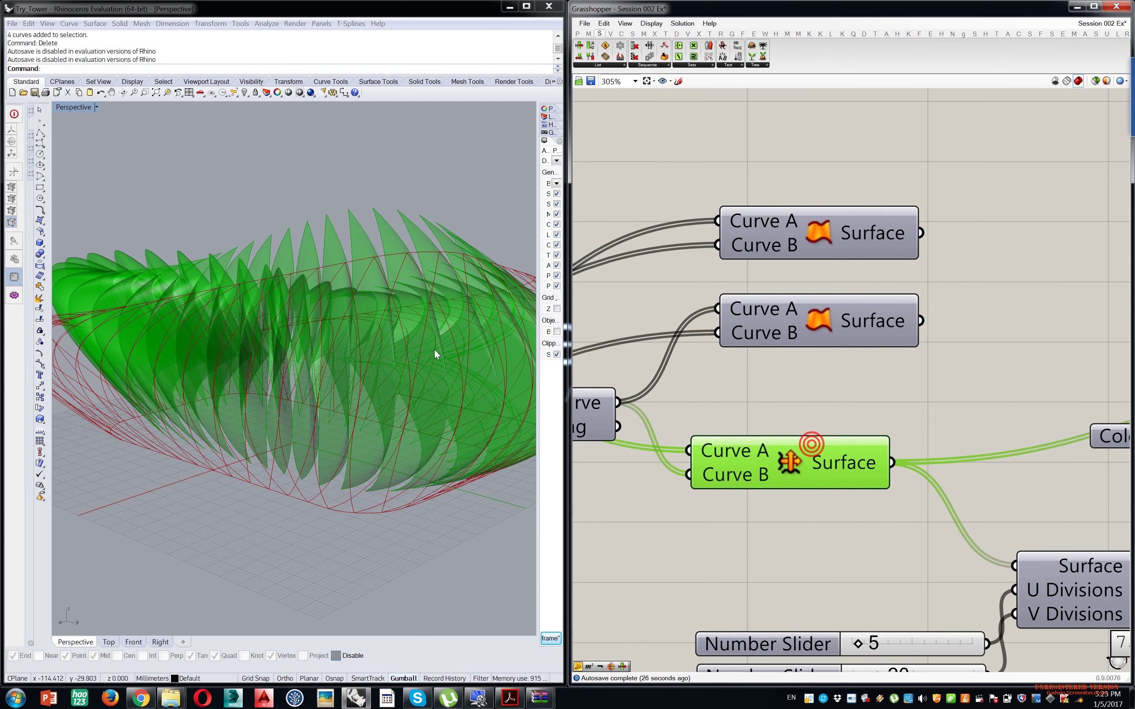
pyautogui.middleClick(802, 458)
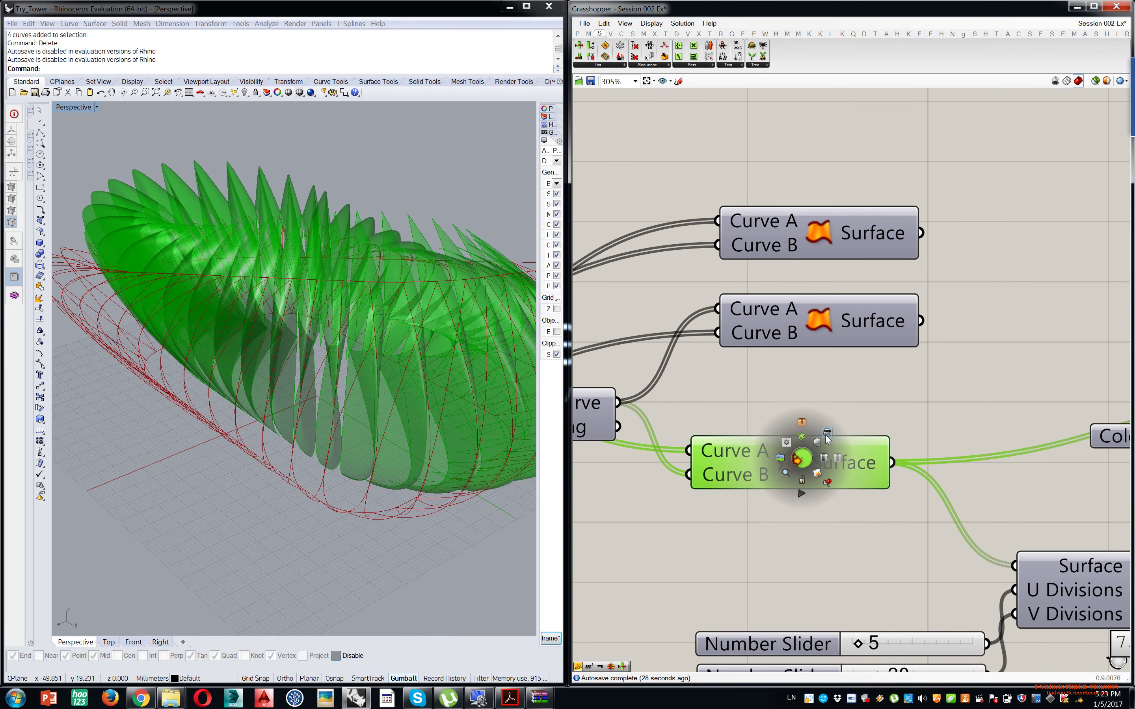
pyautogui.click(827, 436)
# - Preview the first Ruled Surface of the weave-based definition, view it in Perspective, and hide it again
pyautogui.click(829, 237)
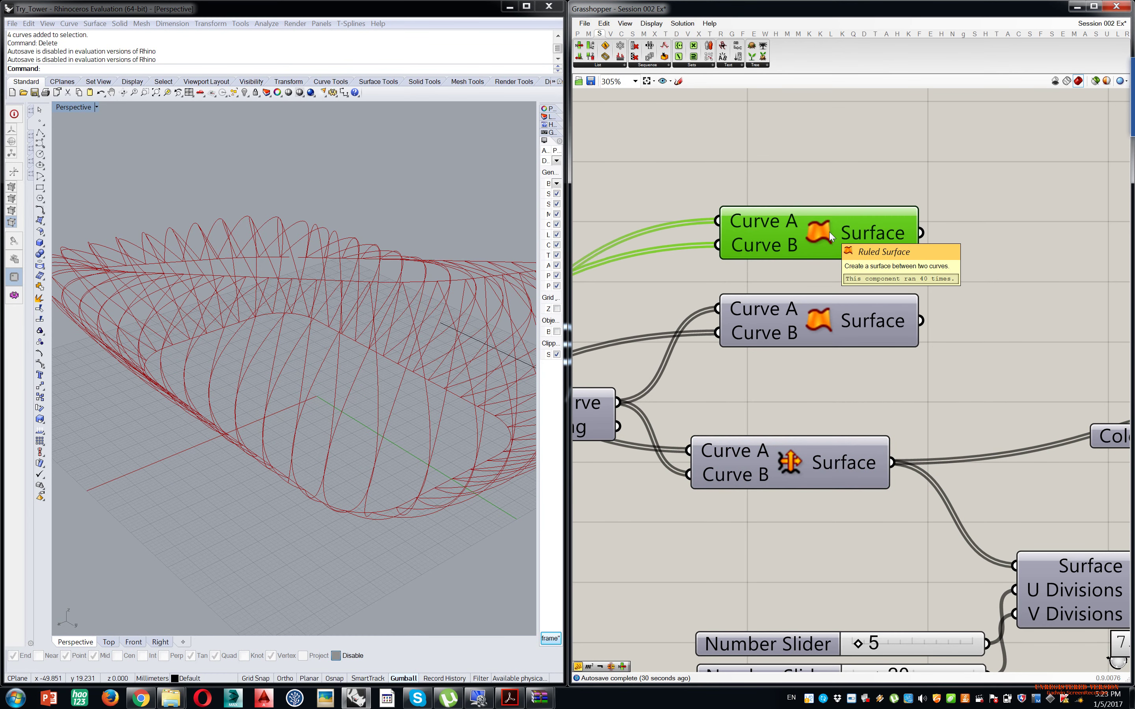
pyautogui.middleClick(826, 232)
pyautogui.click(839, 219)
pyautogui.moveTo(412, 328); pyautogui.dragTo(281, 366, button='right')
pyautogui.click(871, 142)
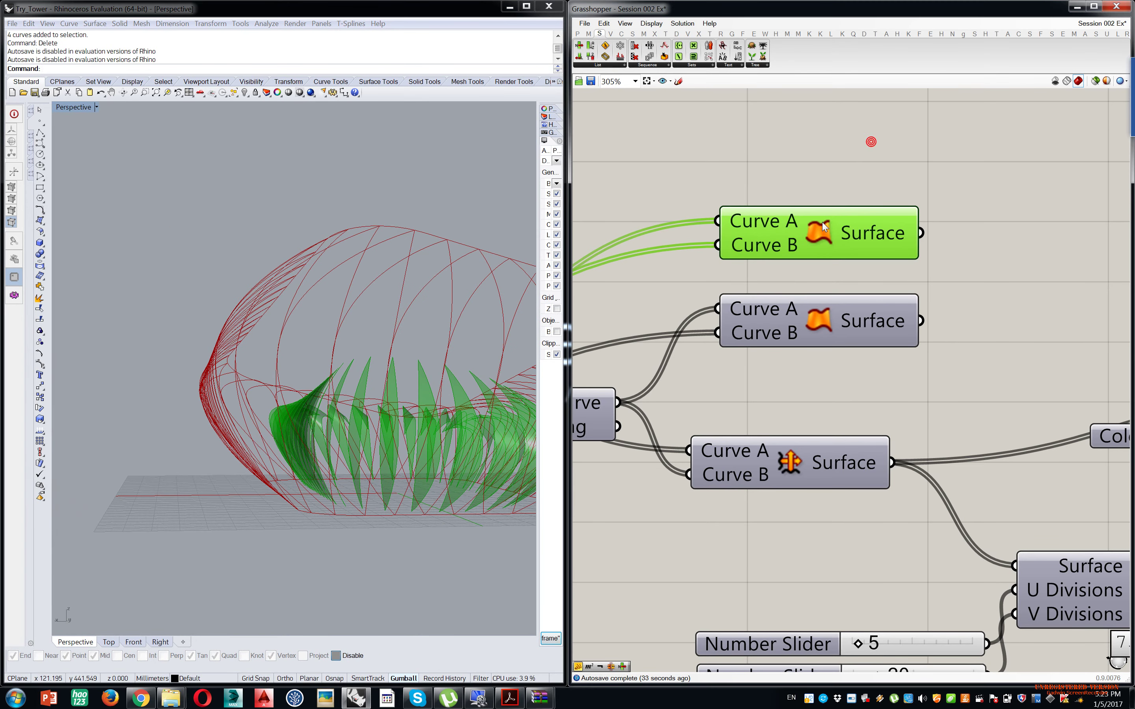
pyautogui.middleClick(822, 224)
pyautogui.click(841, 201)
# - Return to the tower definition and highlight the Cull Pattern's output curves in Perspective
pyautogui.moveTo(709, 361); pyautogui.dragTo(783, 316, button='right')
pyautogui.moveTo(417, 324); pyautogui.dragTo(422, 373, button='right')
pyautogui.moveTo(435, 422); pyautogui.dragTo(489, 330, button='right')
pyautogui.scroll(6, 256, 323)
pyautogui.scroll(-8, 772, 375)
pyautogui.scroll(-5, 834, 303)
pyautogui.moveTo(770, 380); pyautogui.dragTo(925, 298, button='right')
pyautogui.moveTo(825, 479); pyautogui.dragTo(891, 368, button='right')
pyautogui.scroll(5, 891, 368)
pyautogui.click(804, 466)
pyautogui.moveTo(368, 398); pyautogui.dragTo(380, 451, button='right')
# - Lower the shared curve-division count slider and view the sparser culled curves
pyautogui.moveTo(847, 477); pyautogui.dragTo(950, 418, button='right')
pyautogui.moveTo(856, 444); pyautogui.dragTo(876, 426, button='right')
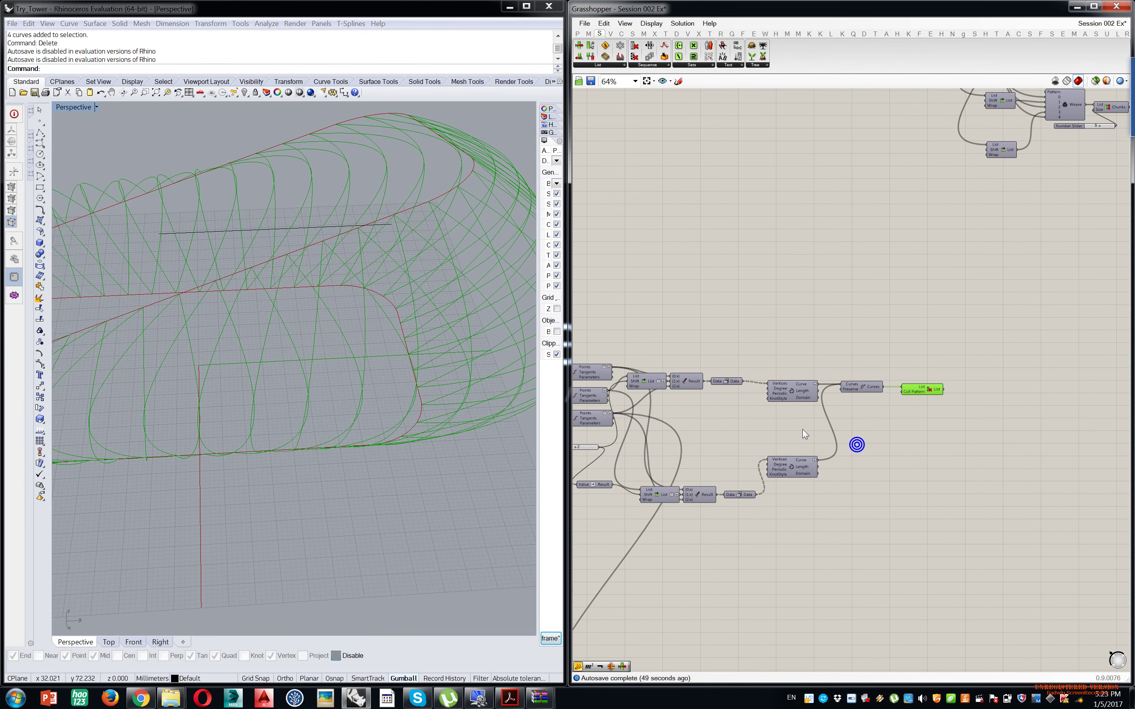
pyautogui.moveTo(728, 445); pyautogui.dragTo(888, 397, button='right')
pyautogui.scroll(4, 596, 384)
pyautogui.moveTo(597, 384); pyautogui.dragTo(715, 412, button='right')
pyautogui.scroll(3, 933, 381)
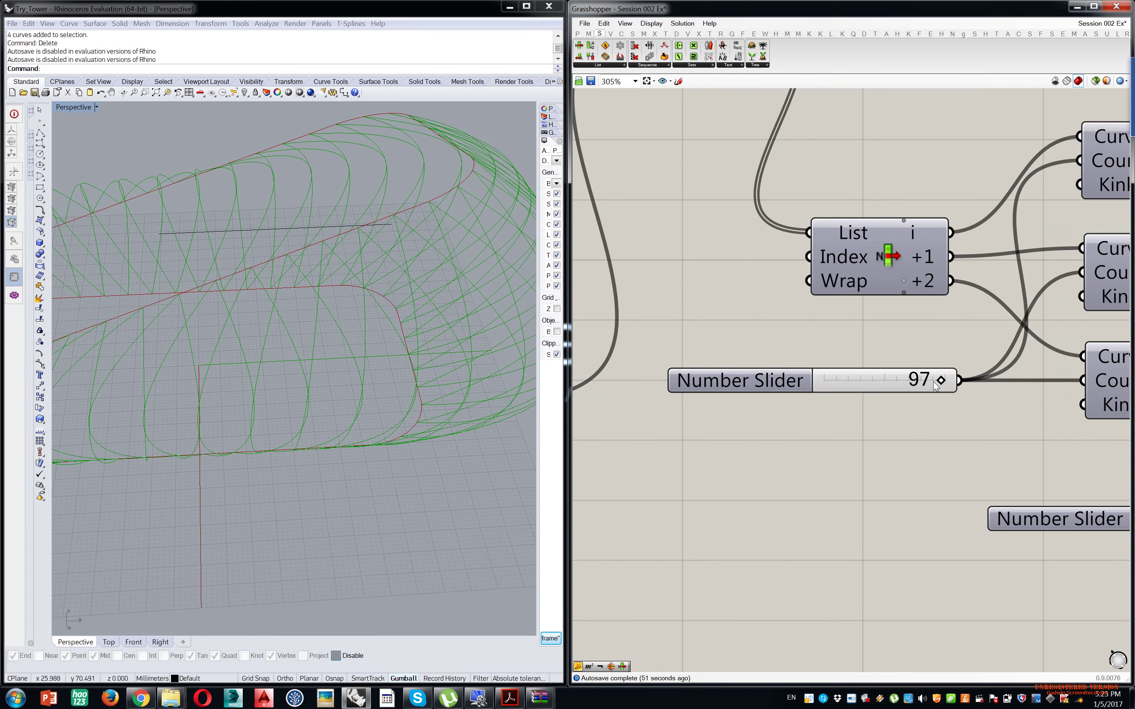
pyautogui.moveTo(941, 381); pyautogui.dragTo(909, 378)
pyautogui.moveTo(501, 315); pyautogui.dragTo(466, 324, button='right')
# - Try a Loft component on the culled curves and delete it
pyautogui.scroll(-10, 679, 372)
pyautogui.scroll(8, 908, 420)
pyautogui.doubleClick(921, 375)
pyautogui.write('lof')
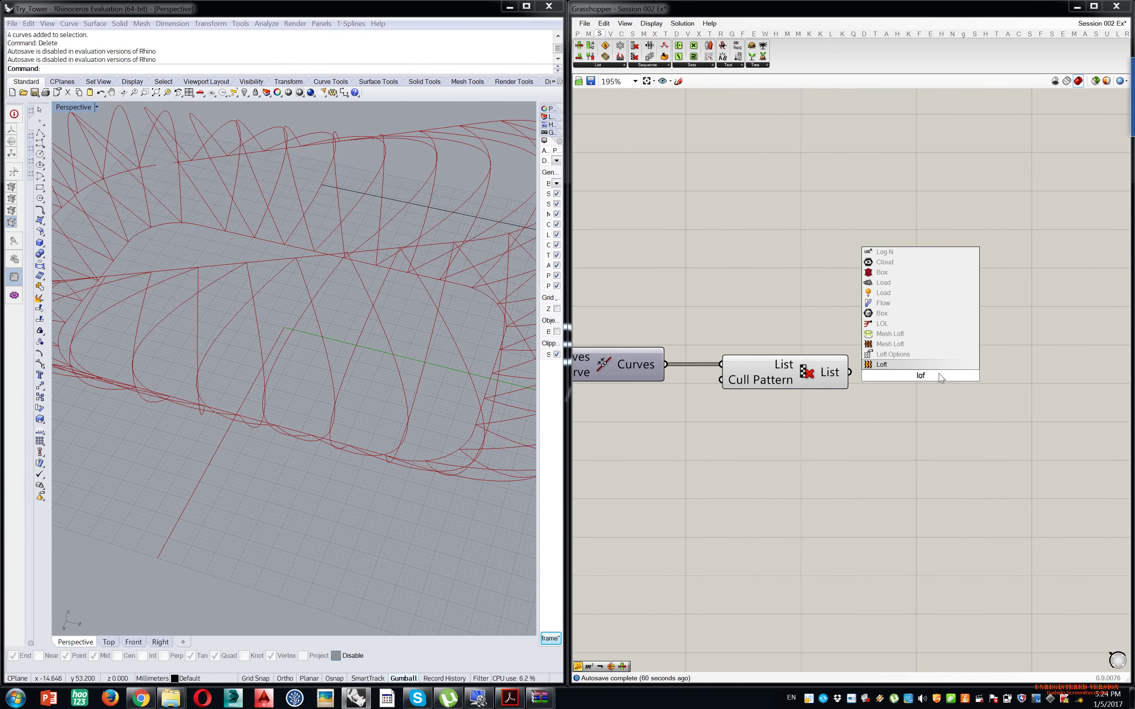
pyautogui.press('Return')
pyautogui.scroll(3, 885, 357)
pyautogui.moveTo(812, 389); pyautogui.dragTo(858, 387)
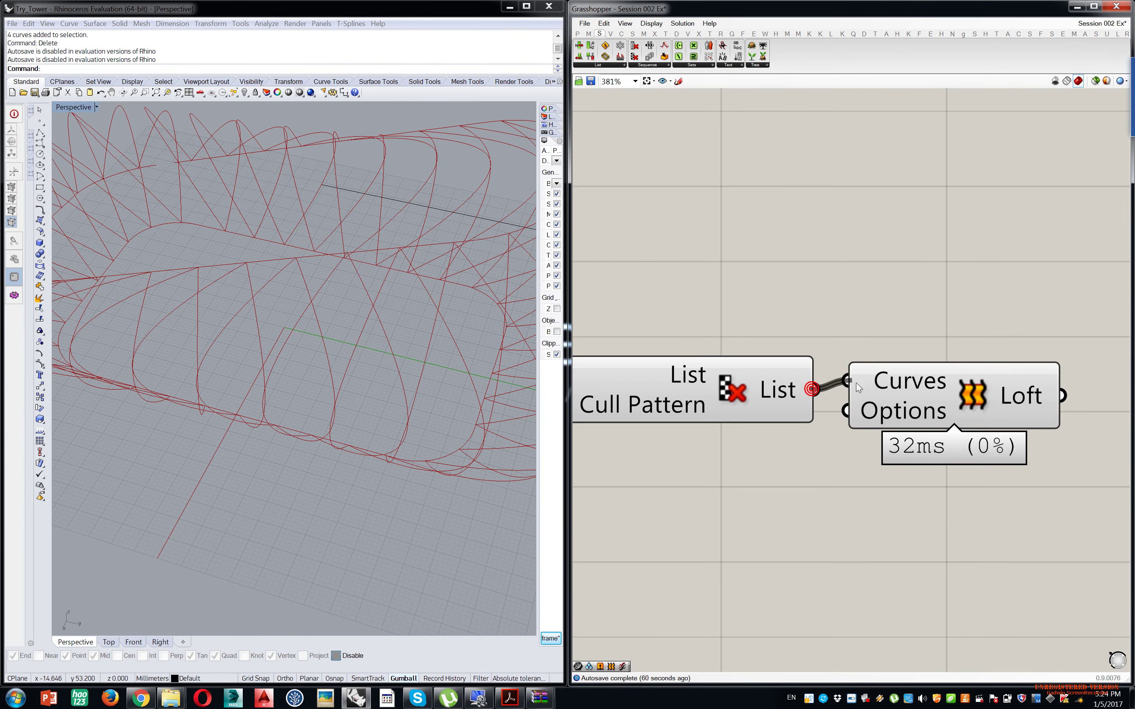
pyautogui.scroll(-5, 426, 312)
pyautogui.moveTo(939, 404); pyautogui.dragTo(983, 328)
pyautogui.press('Delete')
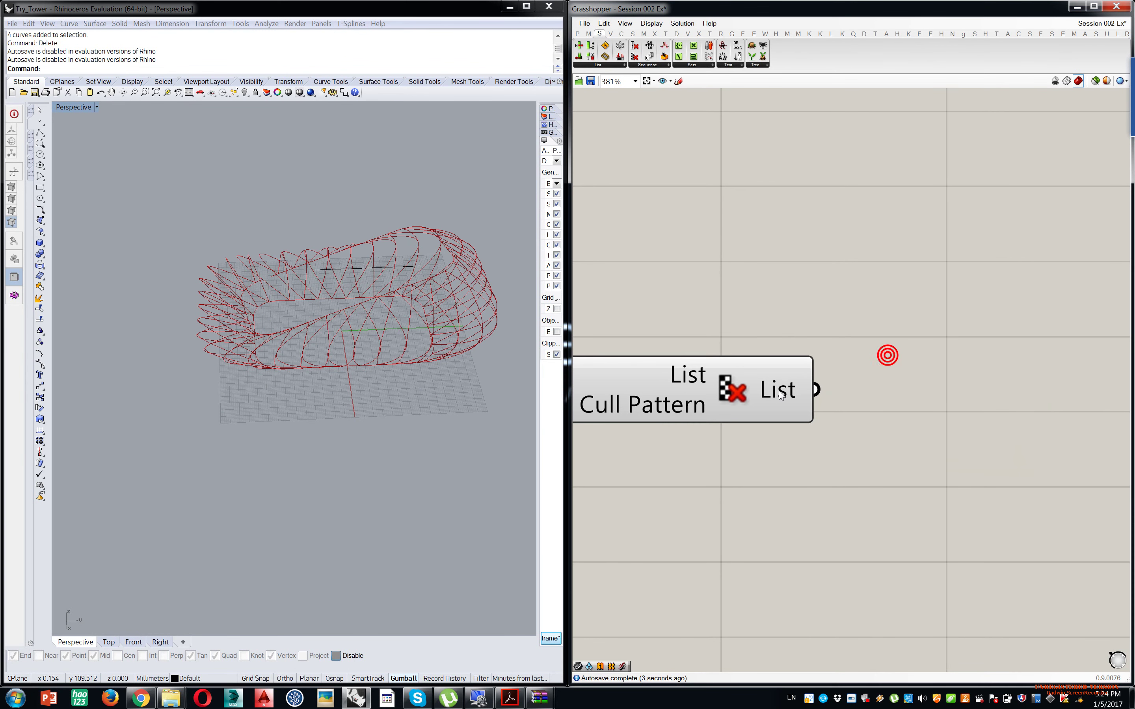
pyautogui.moveTo(774, 394)
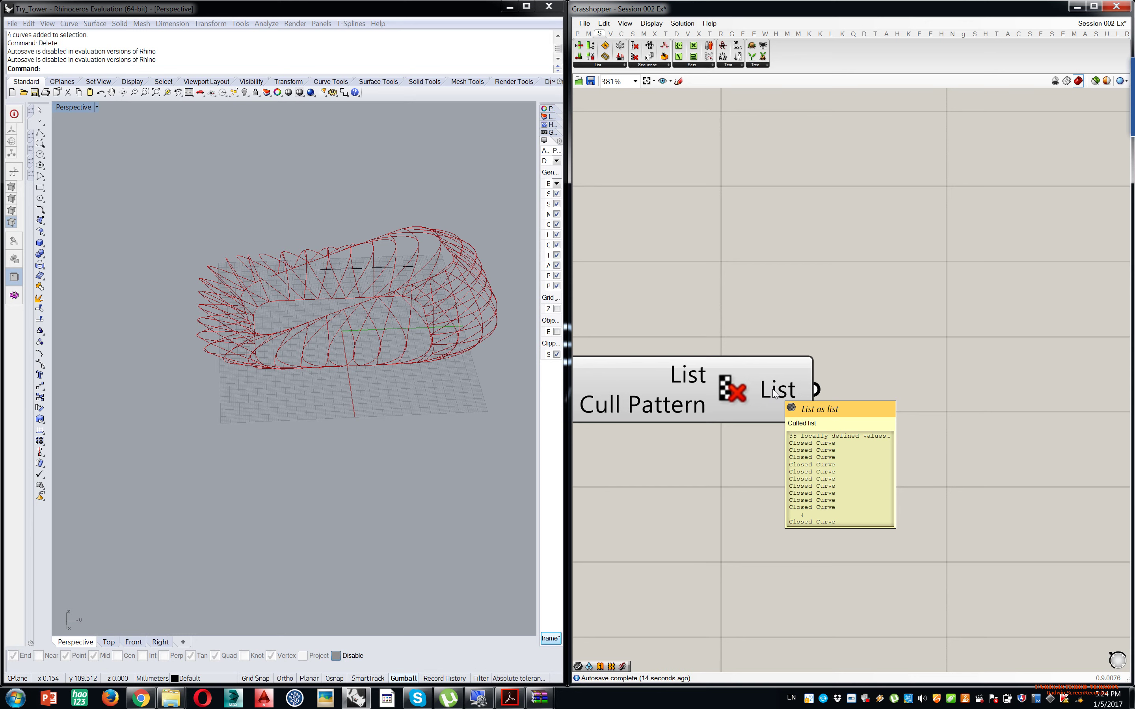
# - Lower the shared curve-division count slider to 40
pyautogui.scroll(-10, 720, 443)
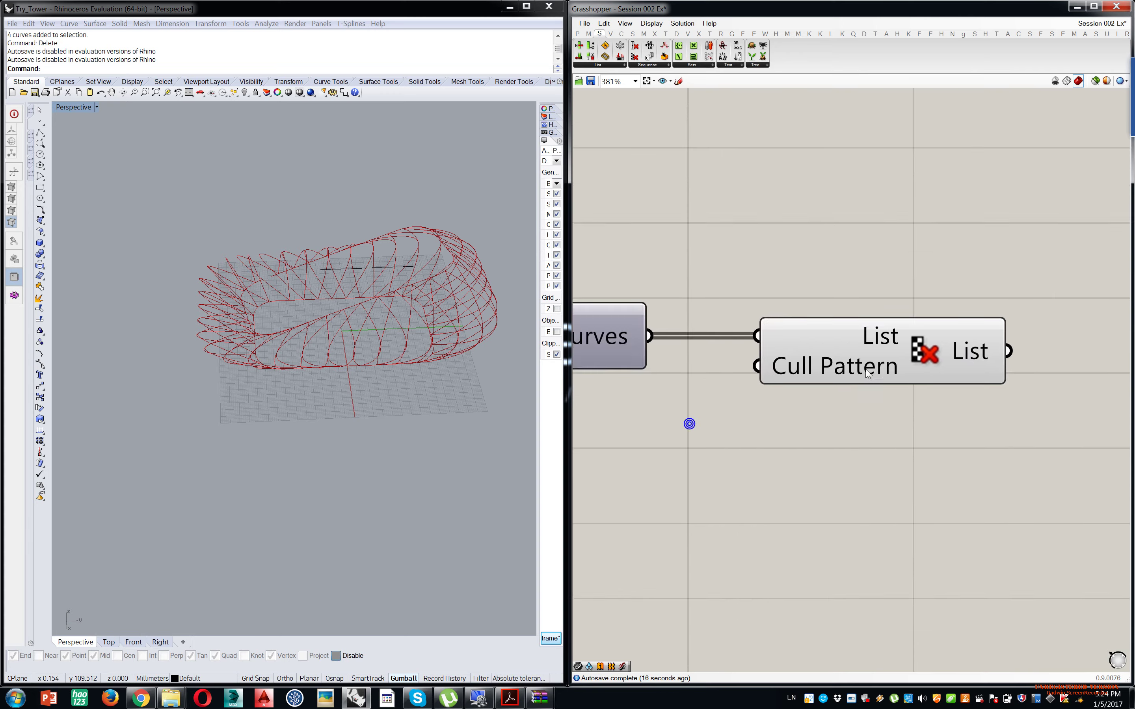
pyautogui.scroll(10, 818, 393)
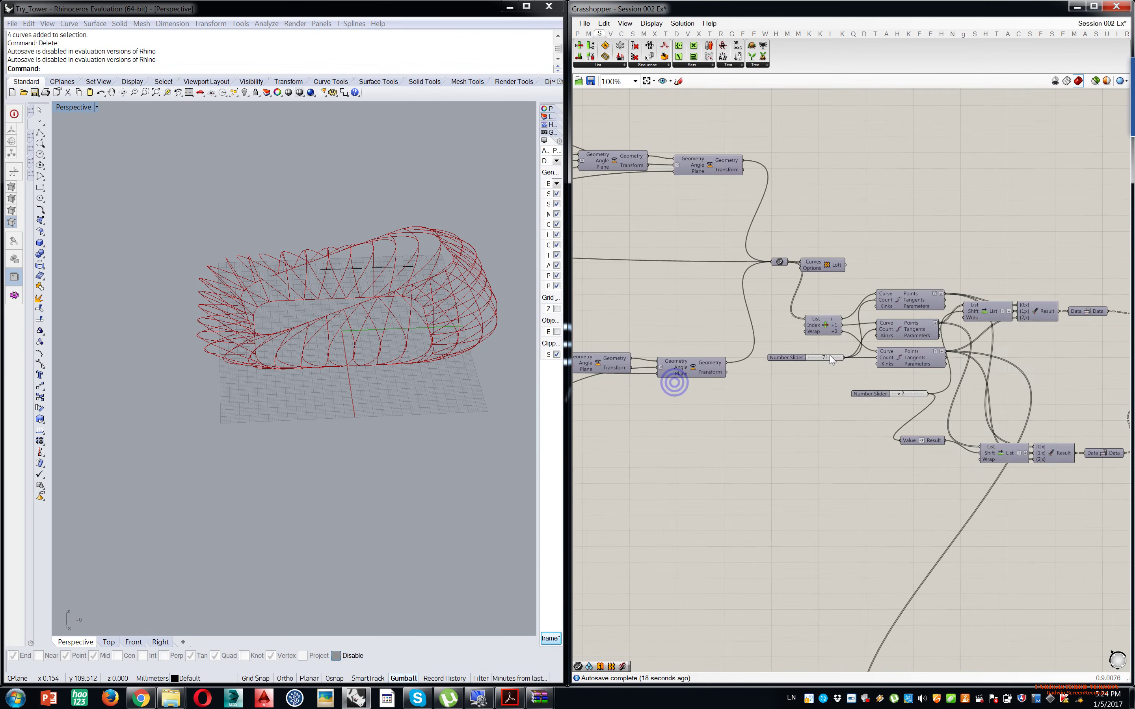
pyautogui.moveTo(854, 381); pyautogui.dragTo(808, 384)
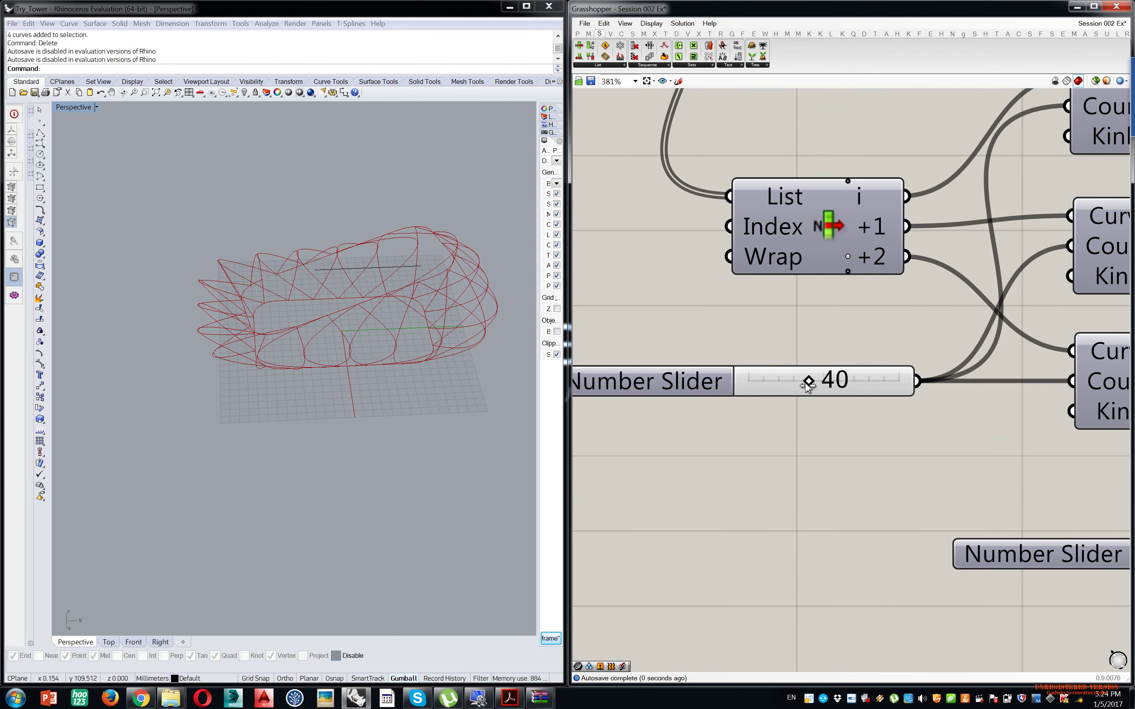
pyautogui.scroll(-3, 823, 390)
pyautogui.moveTo(386, 346)
pyautogui.mouseDown(button='right')
pyautogui.moveTo(394, 299)
pyautogui.moveTo(383, 361)
pyautogui.mouseUp(button='right')
# - Add a List Item component and feed it the Cull Pattern's output list
pyautogui.scroll(5, 392, 303)
pyautogui.moveTo(939, 341); pyautogui.dragTo(688, 334, button='right')
pyautogui.scroll(-6, 894, 357)
pyautogui.scroll(6, 922, 352)
pyautogui.doubleClick(937, 352)
pyautogui.write('list ite')
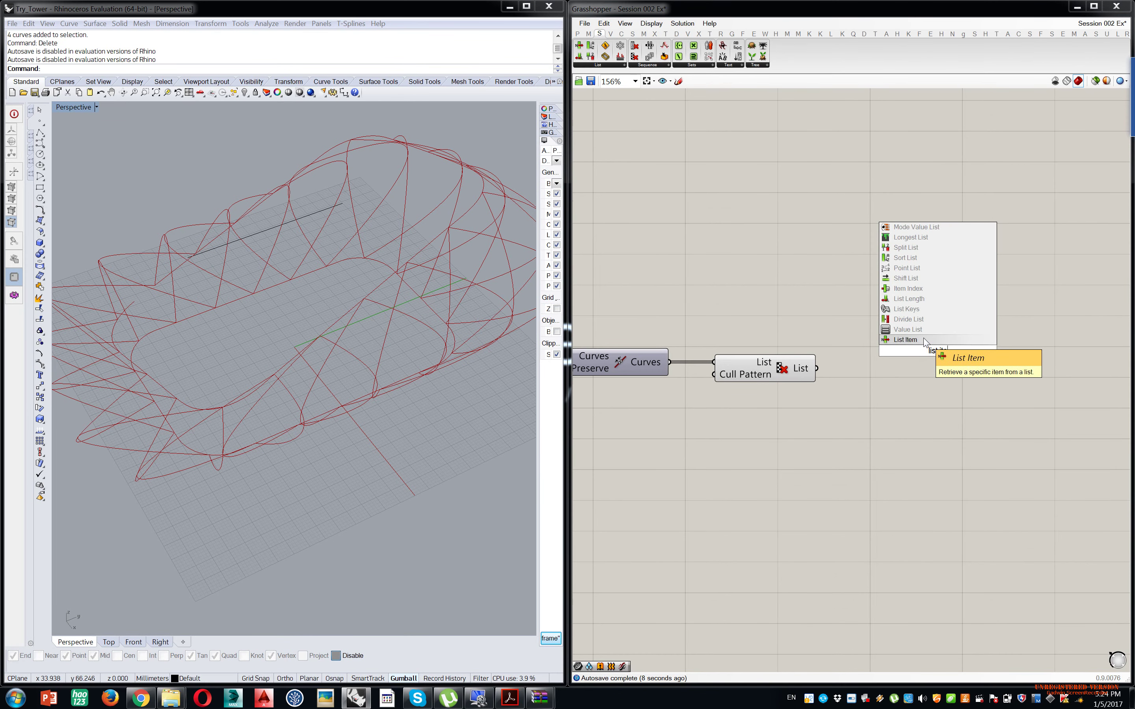
pyautogui.click(924, 340)
pyautogui.moveTo(817, 368); pyautogui.dragTo(896, 339)
# - Turn off the Cull Pattern's preview so that only the single selected curve is drawn
pyautogui.moveTo(765, 315); pyautogui.dragTo(729, 364)
pyautogui.middleClick(732, 362)
pyautogui.click(757, 343)
pyautogui.moveTo(270, 261); pyautogui.dragTo(328, 332, button='right')
pyautogui.moveTo(781, 312); pyautogui.dragTo(910, 294, button='right')
# - Set the shared curve-division count slider to 86
pyautogui.scroll(-7, 814, 319)
pyautogui.moveTo(717, 342); pyautogui.dragTo(881, 349, button='right')
pyautogui.scroll(5, 816, 329)
pyautogui.scroll(4, 832, 321)
pyautogui.moveTo(929, 324); pyautogui.dragTo(1025, 322)
pyautogui.moveTo(428, 476); pyautogui.dragTo(325, 393, button='right')
pyautogui.moveTo(796, 402); pyautogui.dragTo(721, 419, button='right')
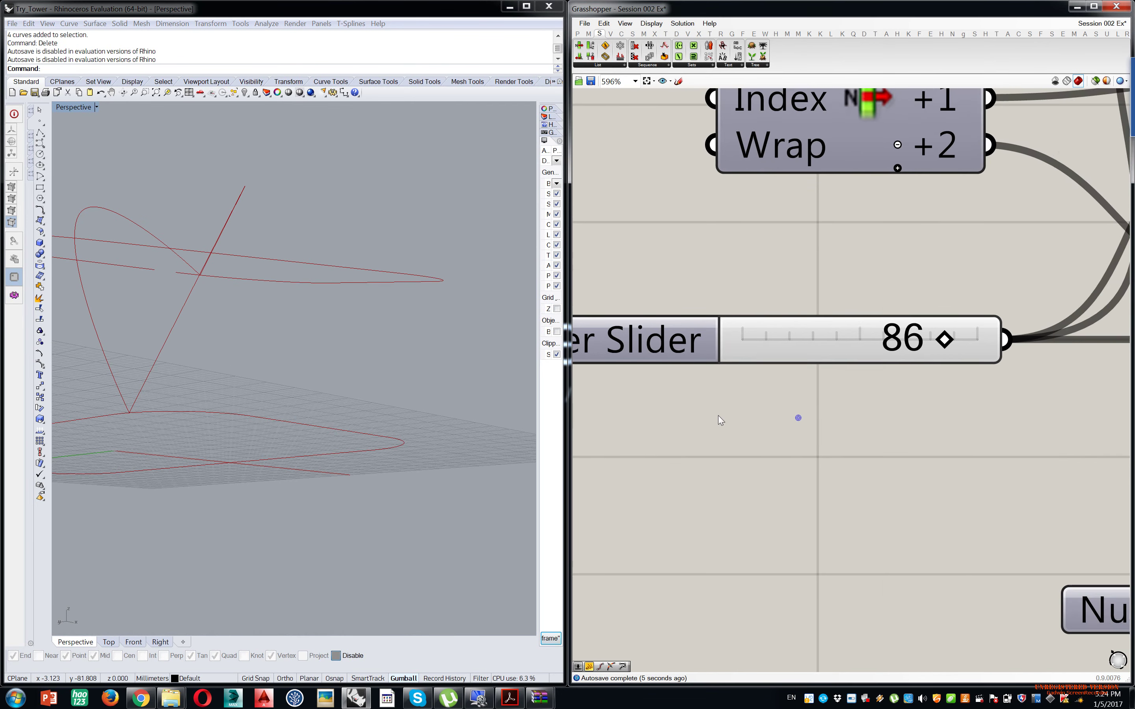
# - Move the List Item component close beside the Cull Pattern component
pyautogui.scroll(-7, 717, 415)
pyautogui.moveTo(858, 433); pyautogui.dragTo(604, 455, button='right')
pyautogui.moveTo(921, 453); pyautogui.dragTo(533, 479, button='right')
pyautogui.moveTo(904, 454); pyautogui.dragTo(755, 456, button='right')
pyautogui.scroll(2, 845, 413)
pyautogui.moveTo(838, 385); pyautogui.dragTo(755, 428)
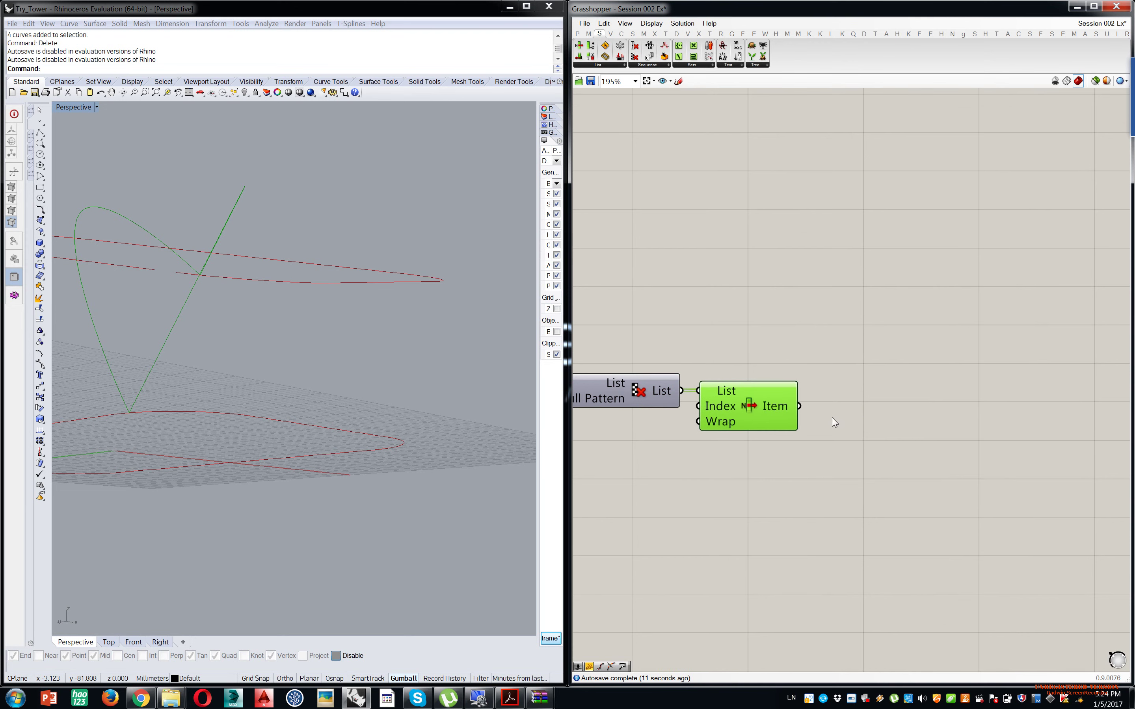
# - Add an Explode component and connect the List Item's output to its Curve input
pyautogui.doubleClick(907, 402)
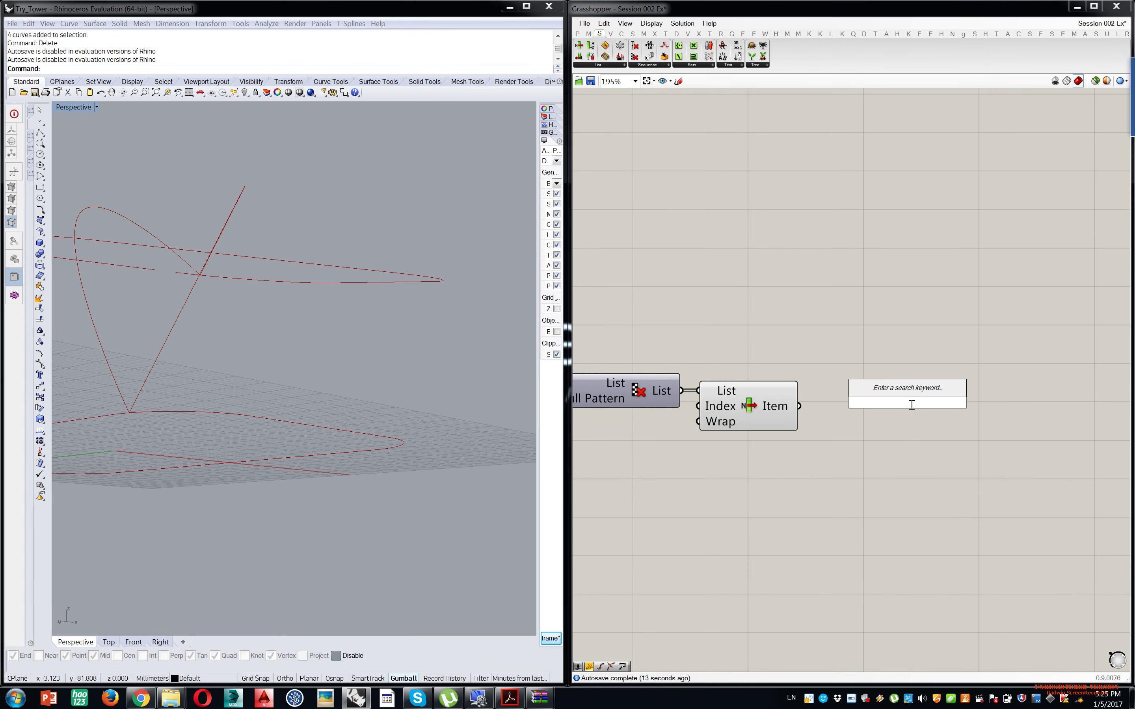
pyautogui.write('e')
pyautogui.press('BackSpace')
pyautogui.write('explo')
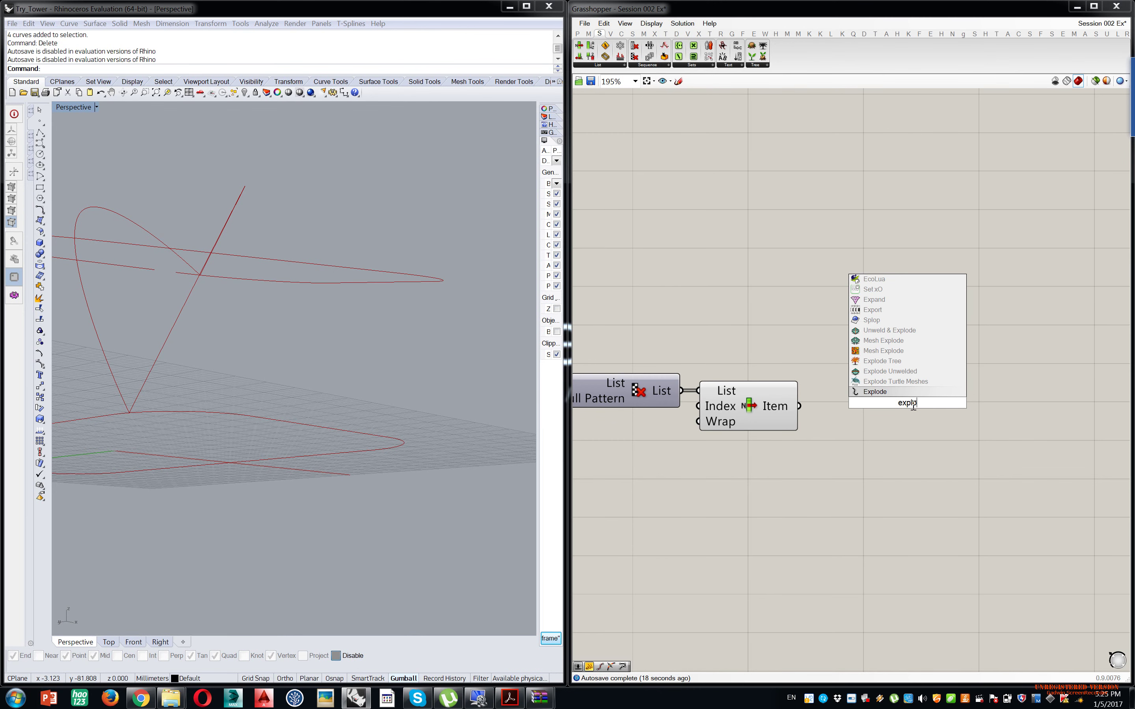
pyautogui.press('Return')
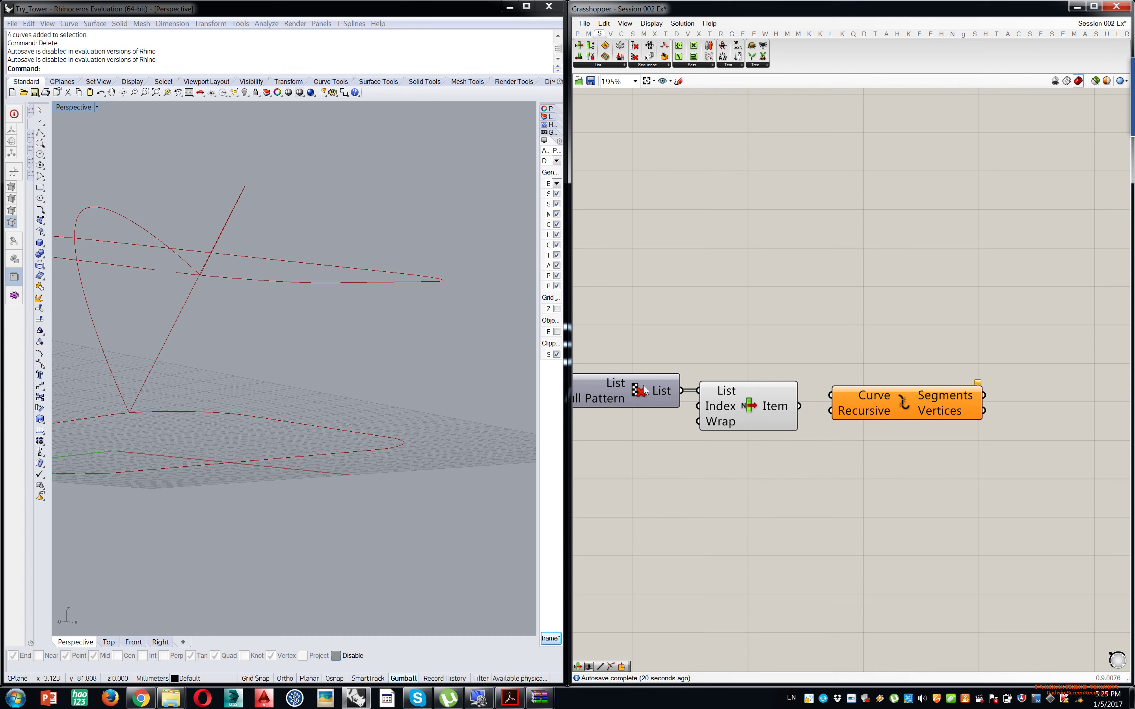
pyautogui.scroll(3, 757, 403)
pyautogui.moveTo(844, 410); pyautogui.dragTo(899, 389)
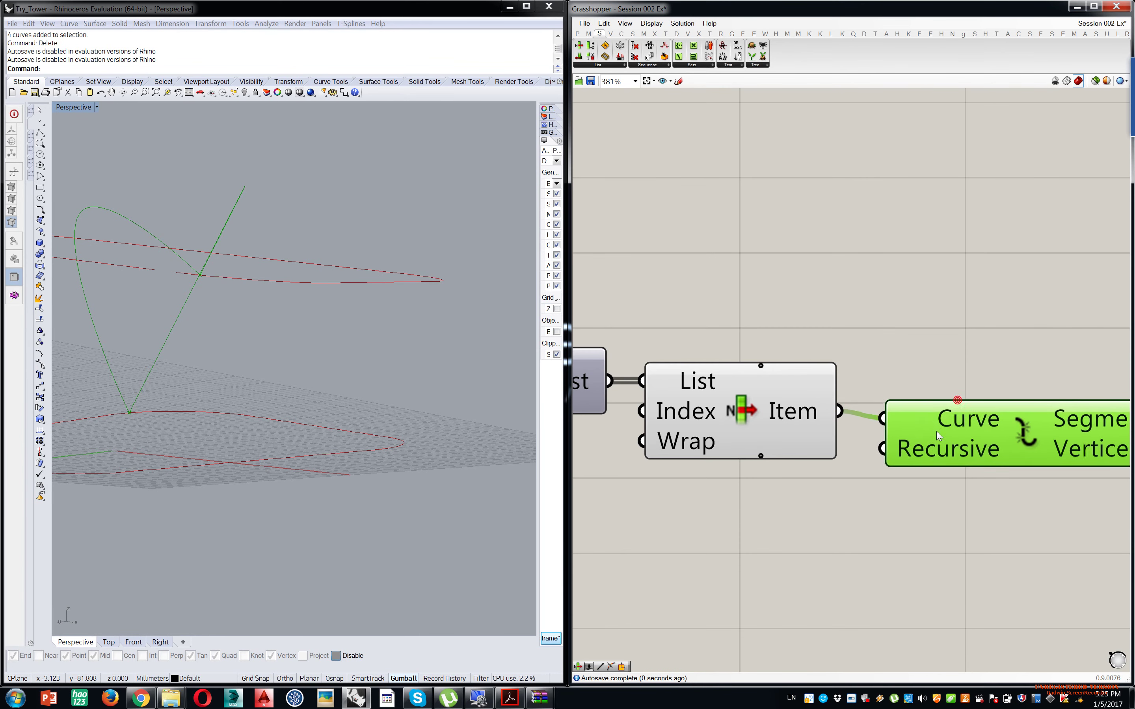
# - Add a Loft component, connect Explode's Segments to its Curves input, and highlight the resulting surface in Perspective
pyautogui.scroll(-2, 936, 424)
pyautogui.moveTo(974, 434); pyautogui.dragTo(831, 430, button='right')
pyautogui.scroll(2, 829, 426)
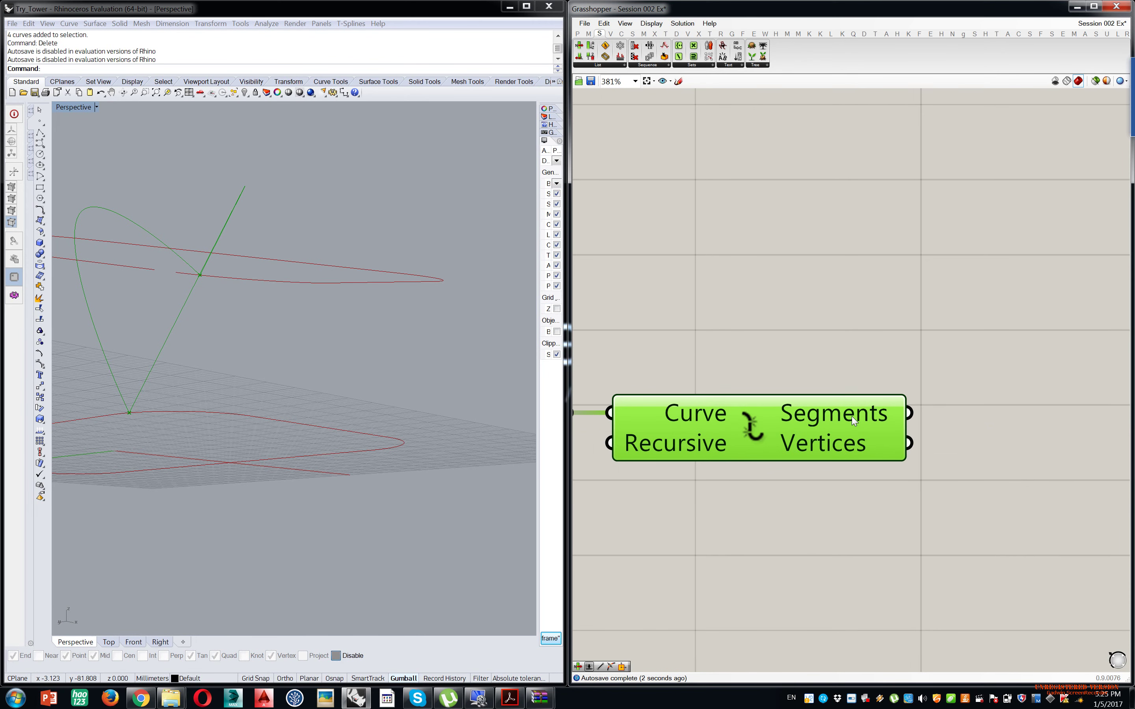
pyautogui.moveTo(194, 411); pyautogui.dragTo(221, 437, button='right')
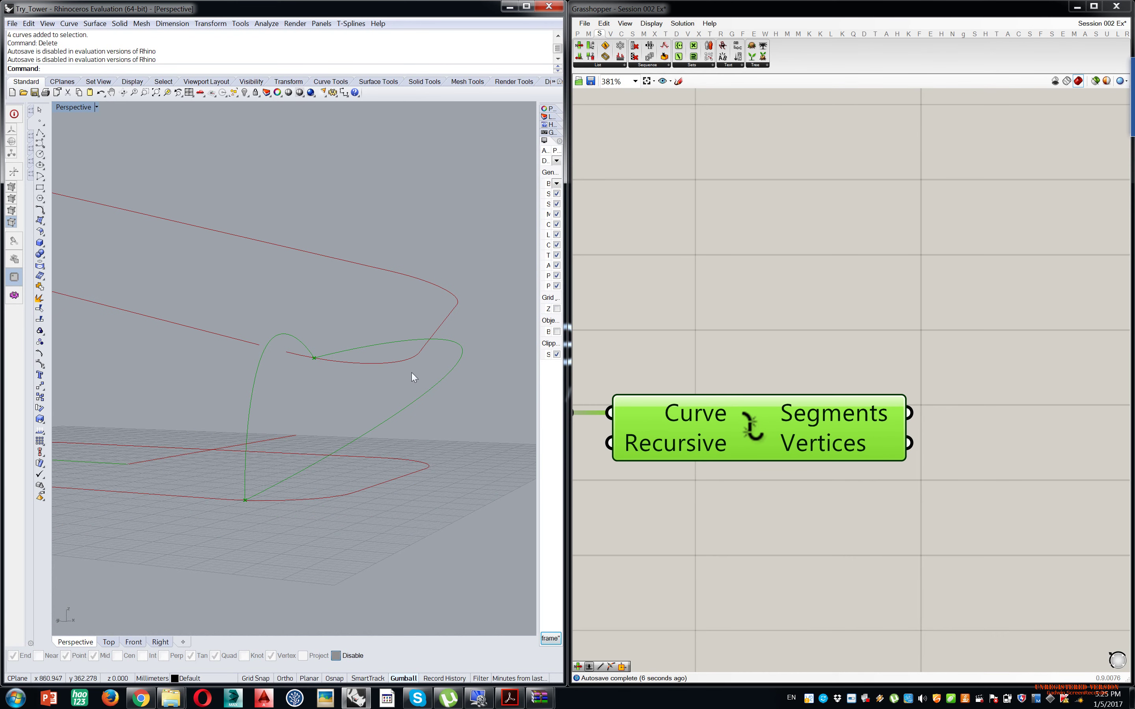
pyautogui.moveTo(832, 425)
pyautogui.moveTo(782, 391); pyautogui.dragTo(672, 395, button='right')
pyautogui.doubleClick(927, 345)
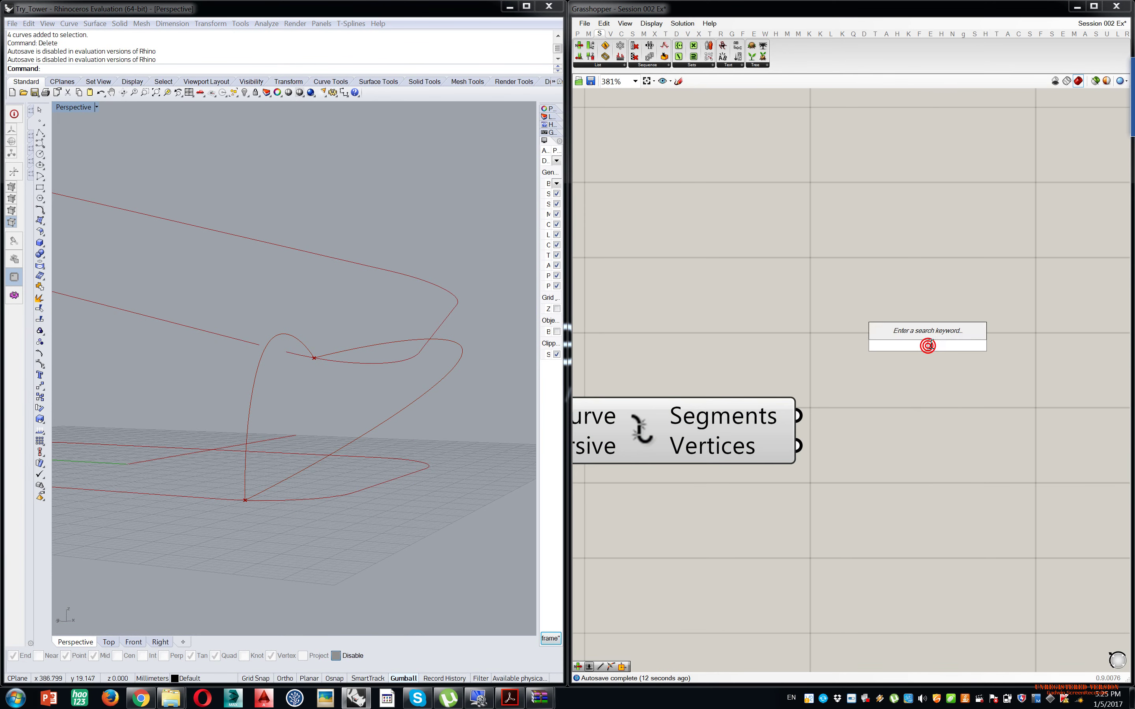
pyautogui.write('lof')
pyautogui.press('Return')
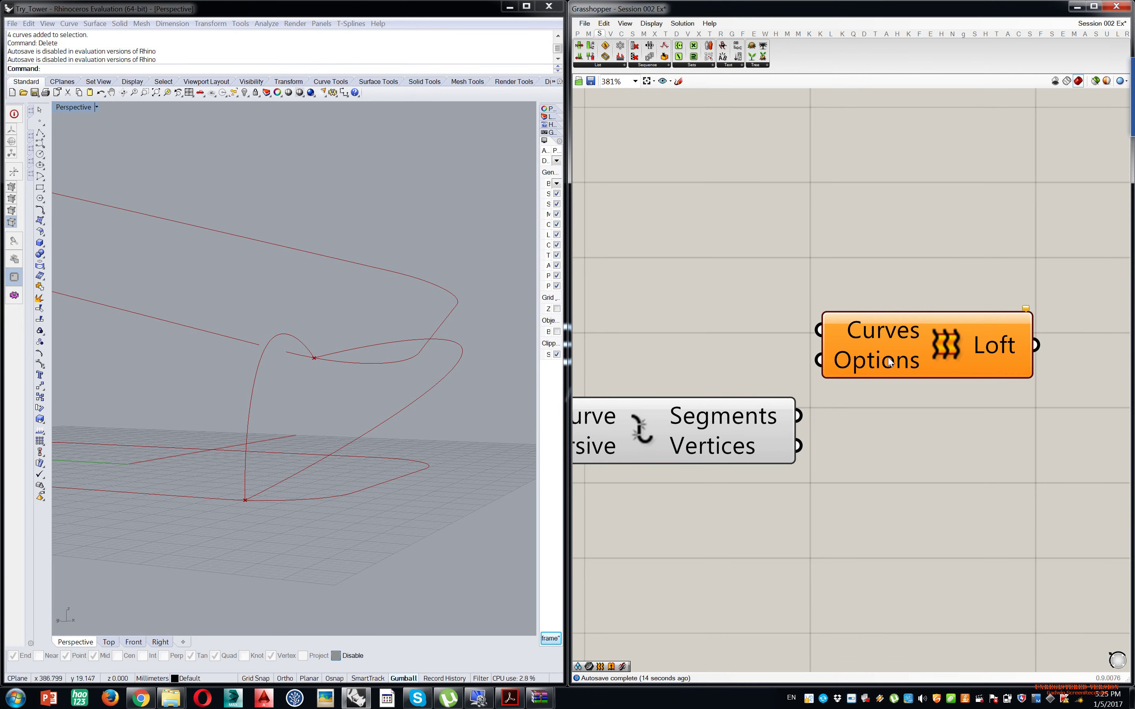
pyautogui.moveTo(797, 416); pyautogui.dragTo(810, 338)
pyautogui.moveTo(304, 376); pyautogui.dragTo(294, 270, button='right')
pyautogui.click(985, 334)
pyautogui.middleClick(983, 331)
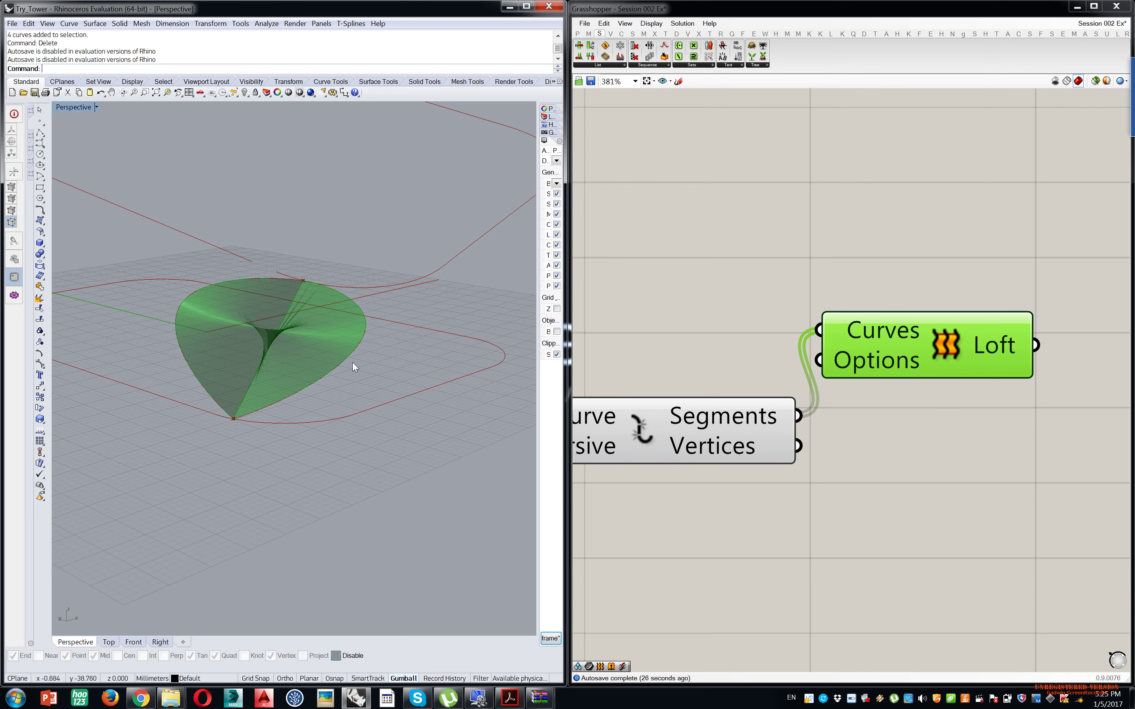
# - Move the Loft component aside and add a Flip Curve component below it
pyautogui.moveTo(918, 341); pyautogui.dragTo(1061, 306)
pyautogui.click(957, 411)
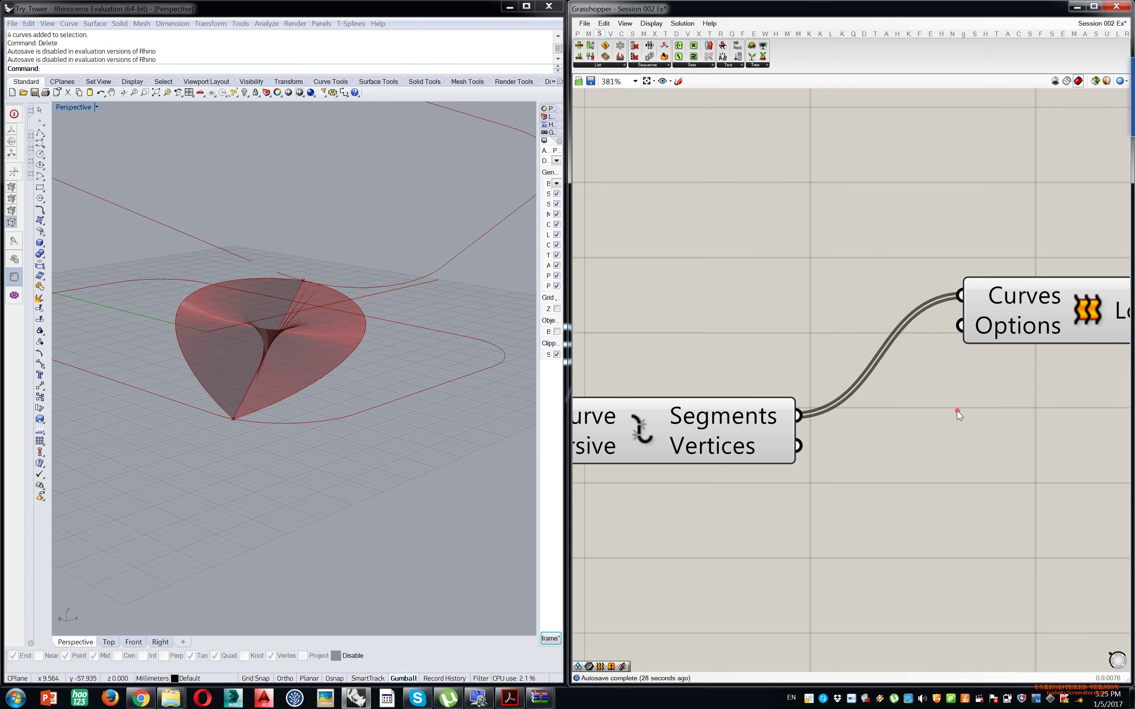
pyautogui.doubleClick(957, 410)
pyautogui.write('flip c')
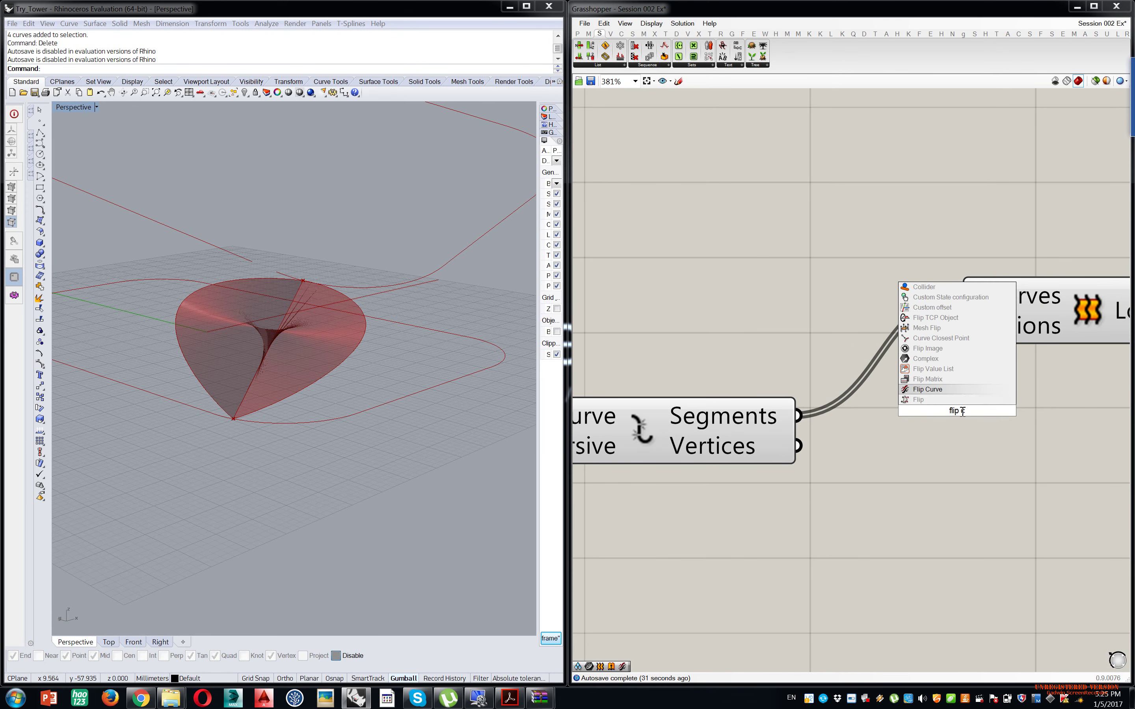
pyautogui.press('Return')
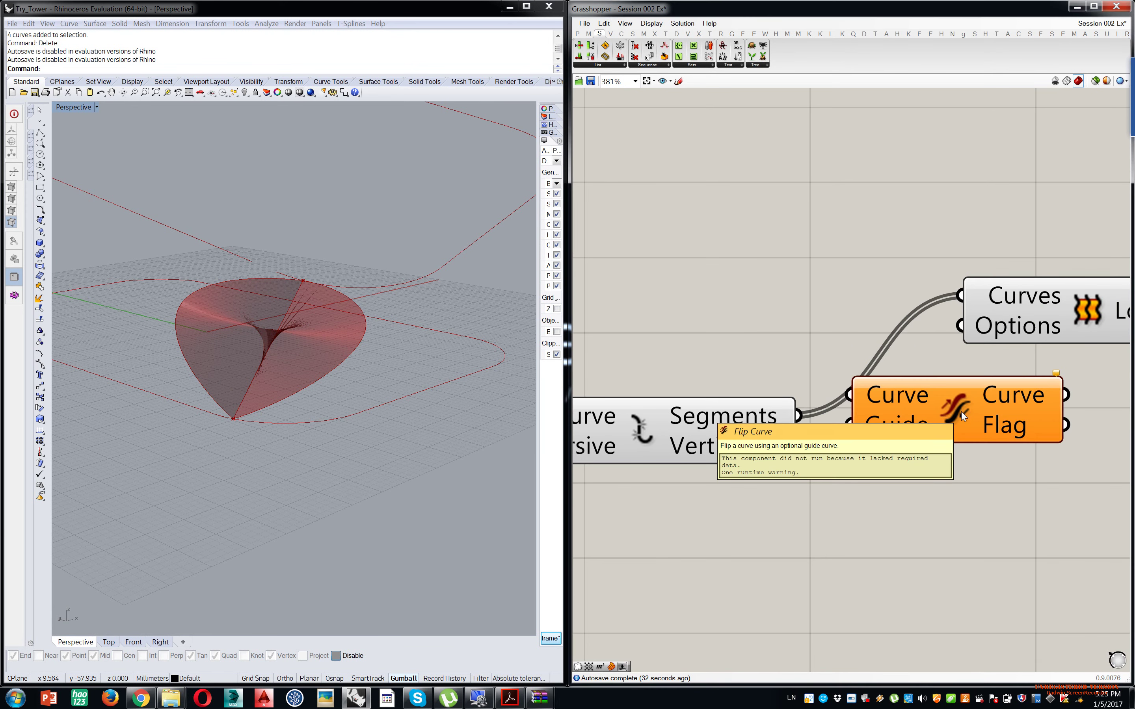
pyautogui.moveTo(946, 404); pyautogui.dragTo(1017, 485)
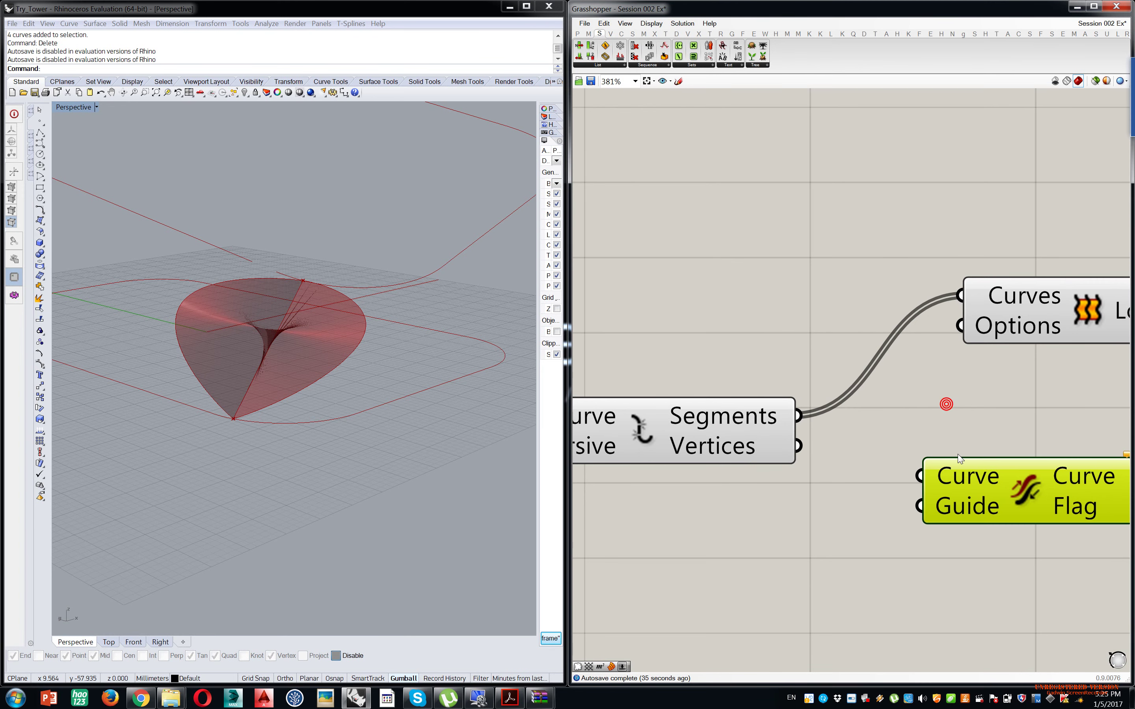
# - Add a second List Item component and connect Explode's Segments to its List input
pyautogui.doubleClick(866, 409)
pyautogui.write('llist item')
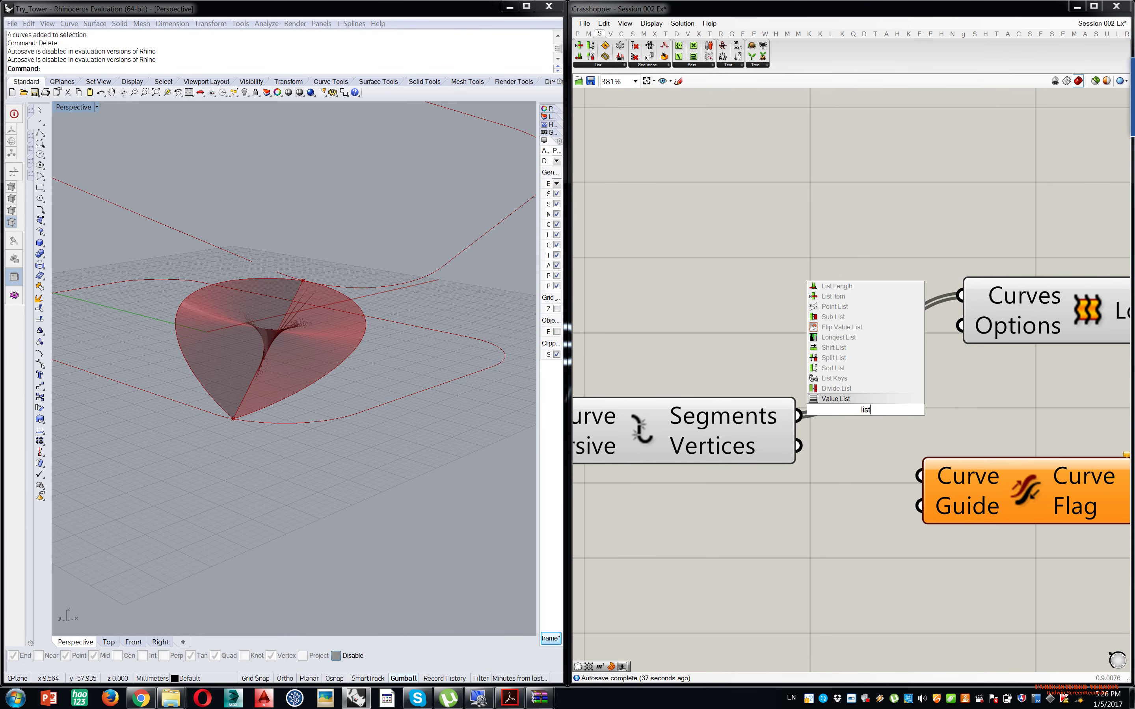
pyautogui.press('Return')
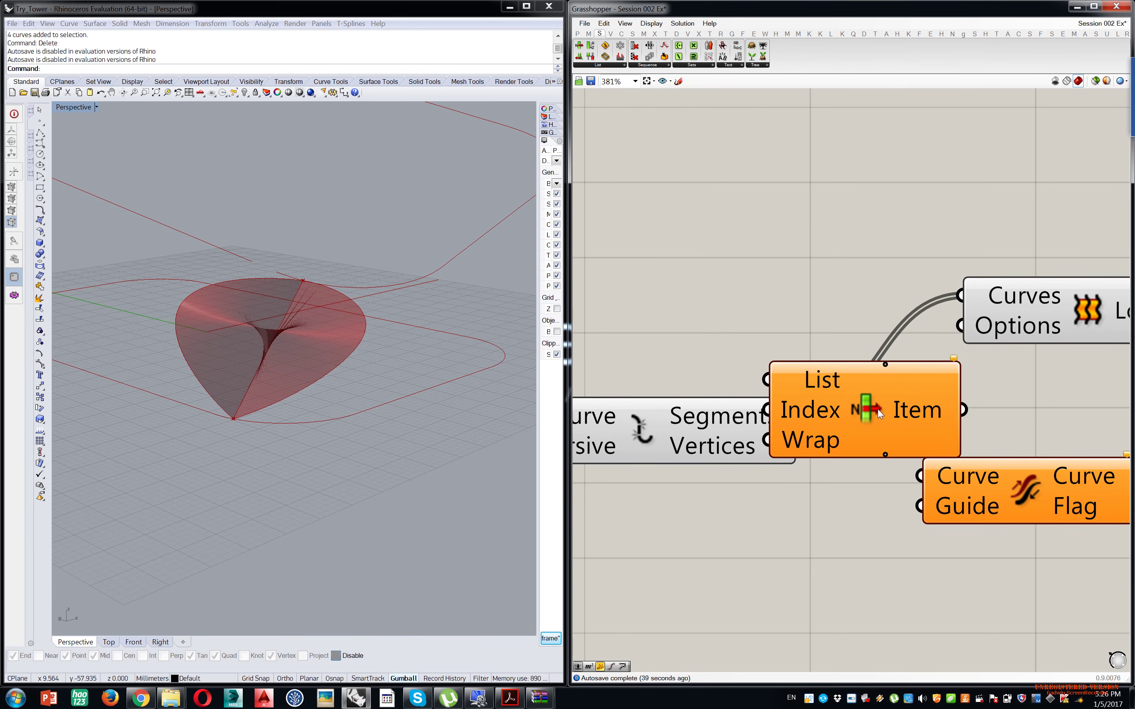
pyautogui.moveTo(988, 340); pyautogui.dragTo(774, 324, button='right')
pyautogui.moveTo(842, 286); pyautogui.dragTo(969, 221)
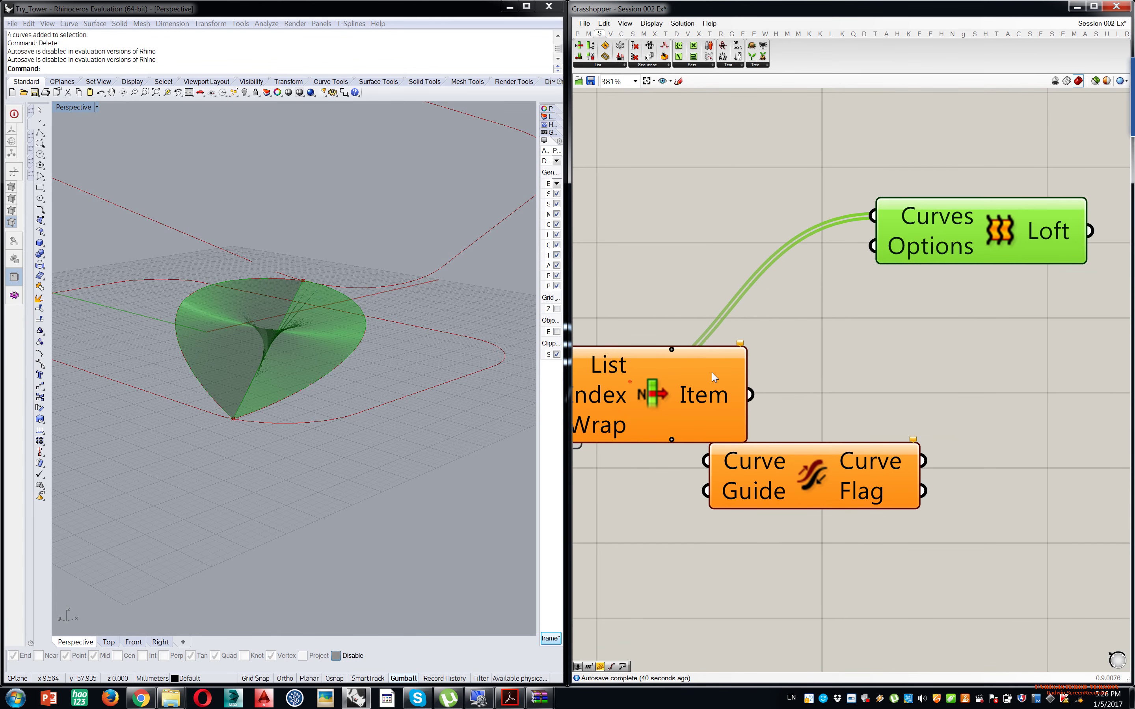
pyautogui.moveTo(712, 375); pyautogui.dragTo(856, 365)
pyautogui.moveTo(591, 404); pyautogui.dragTo(698, 355)
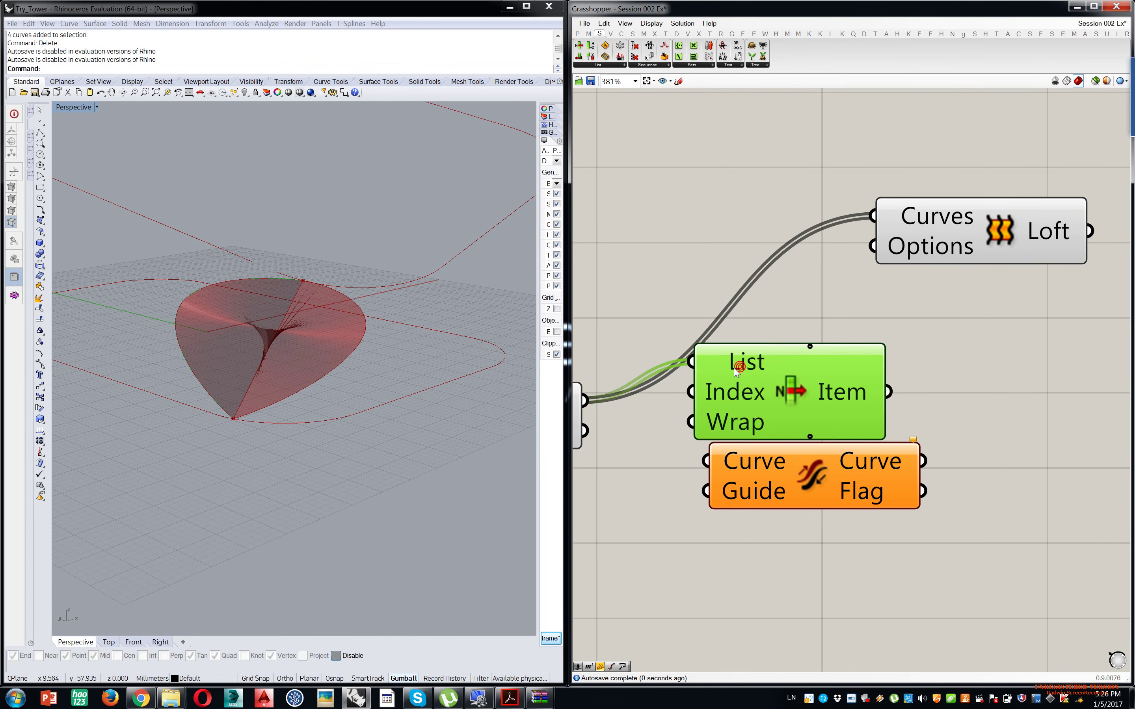
# - Add a +1 output to the second List Item and connect it to Flip Curve's Curve input
pyautogui.scroll(5, 814, 428)
pyautogui.scroll(-5, 815, 428)
pyautogui.moveTo(722, 349); pyautogui.dragTo(664, 411)
pyautogui.moveTo(948, 539); pyautogui.dragTo(873, 495)
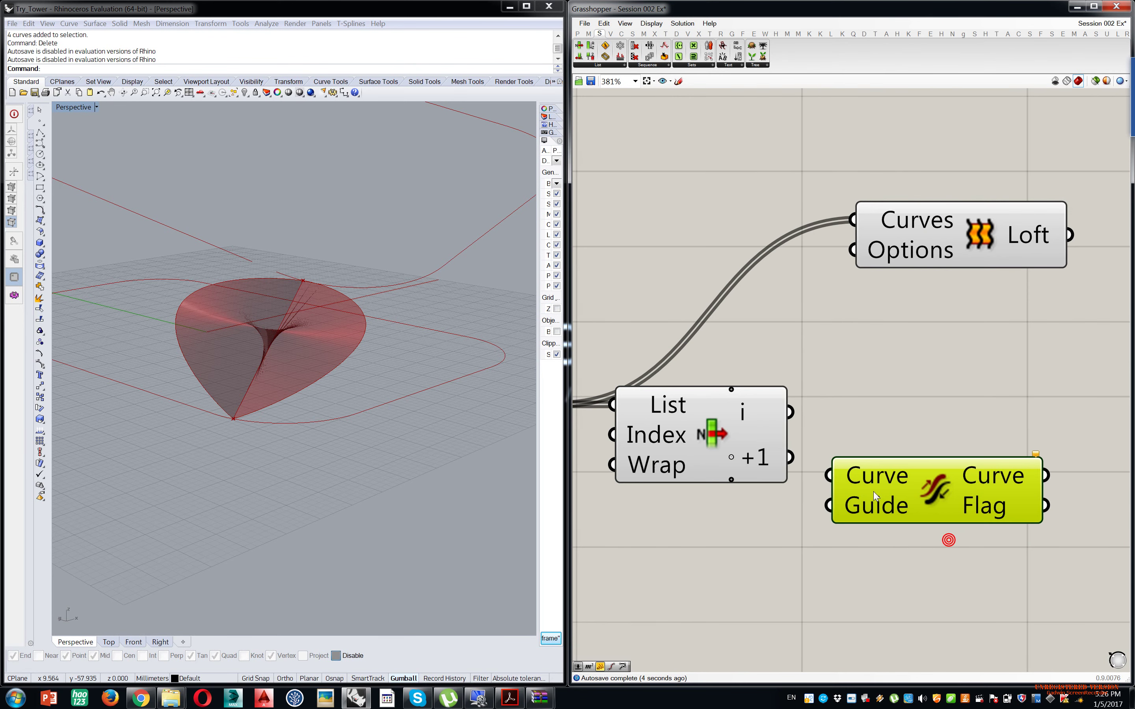
pyautogui.moveTo(790, 458); pyautogui.dragTo(829, 475)
pyautogui.scroll(-2, 791, 413)
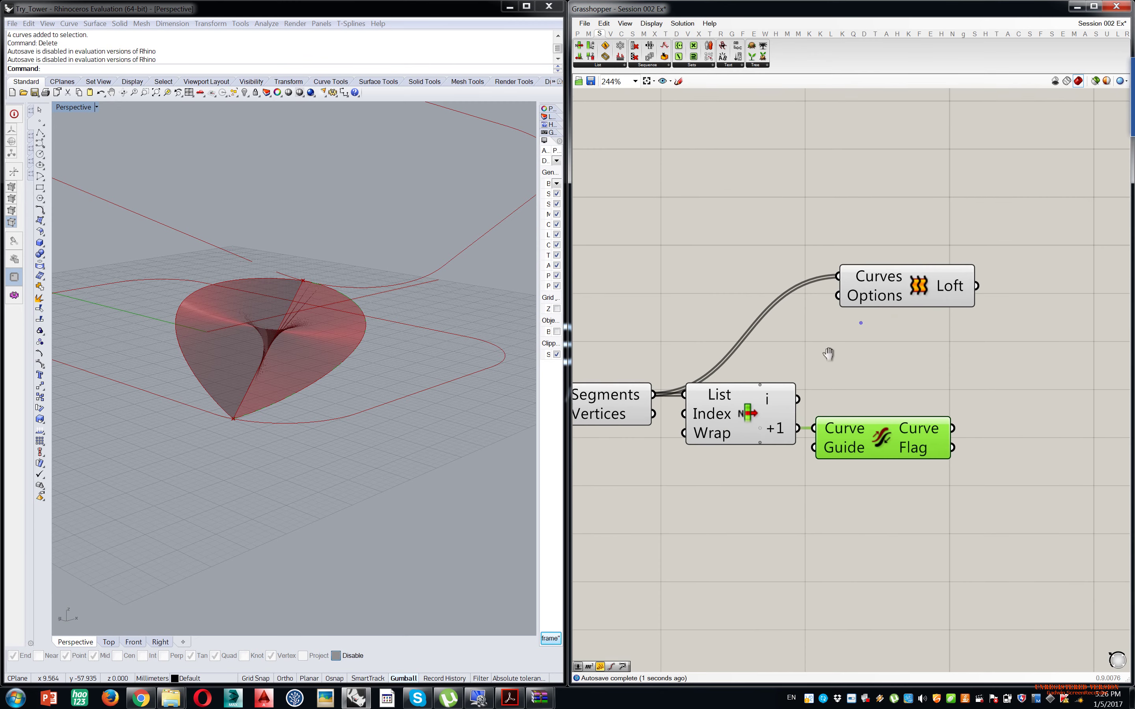
# - Replace the Loft's curves with the List Item's i output plus the flipped curve
pyautogui.moveTo(788, 412); pyautogui.dragTo(818, 282)
pyautogui.moveTo(875, 307); pyautogui.dragTo(875, 307)
pyautogui.moveTo(874, 307); pyautogui.dragTo(966, 354)
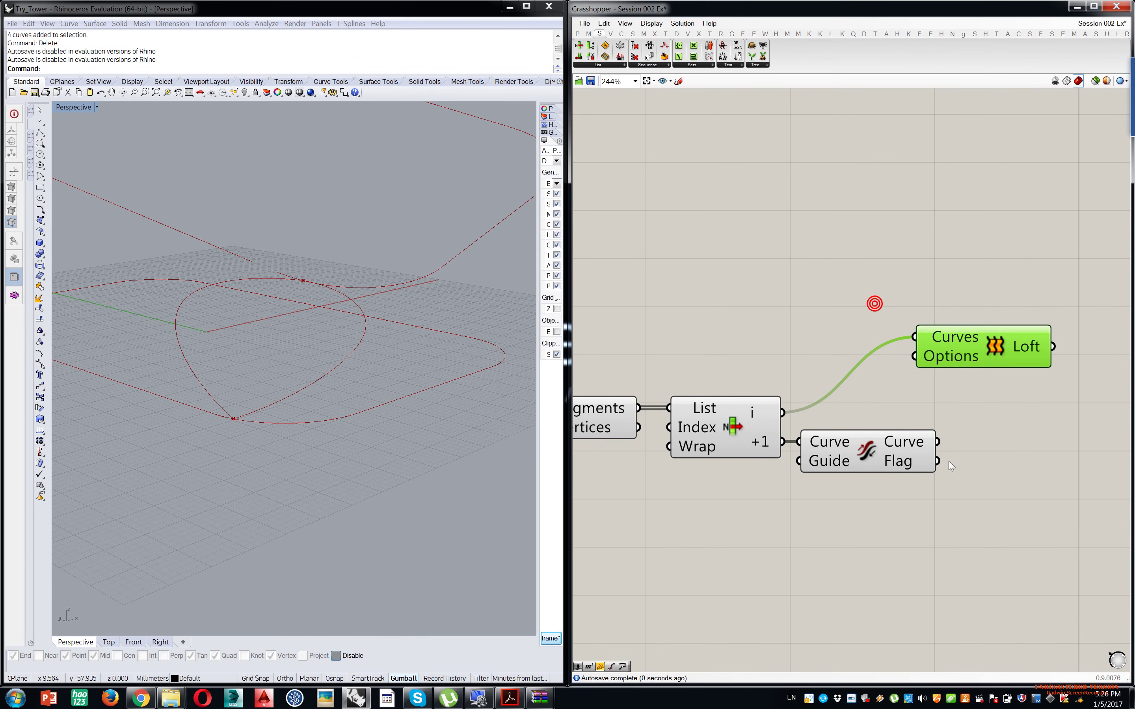
pyautogui.keyDown('shift'); pyautogui.moveTo(937, 441); pyautogui.dragTo(914, 337); pyautogui.keyUp('shift')
pyautogui.moveTo(350, 305); pyautogui.dragTo(328, 298, button='right')
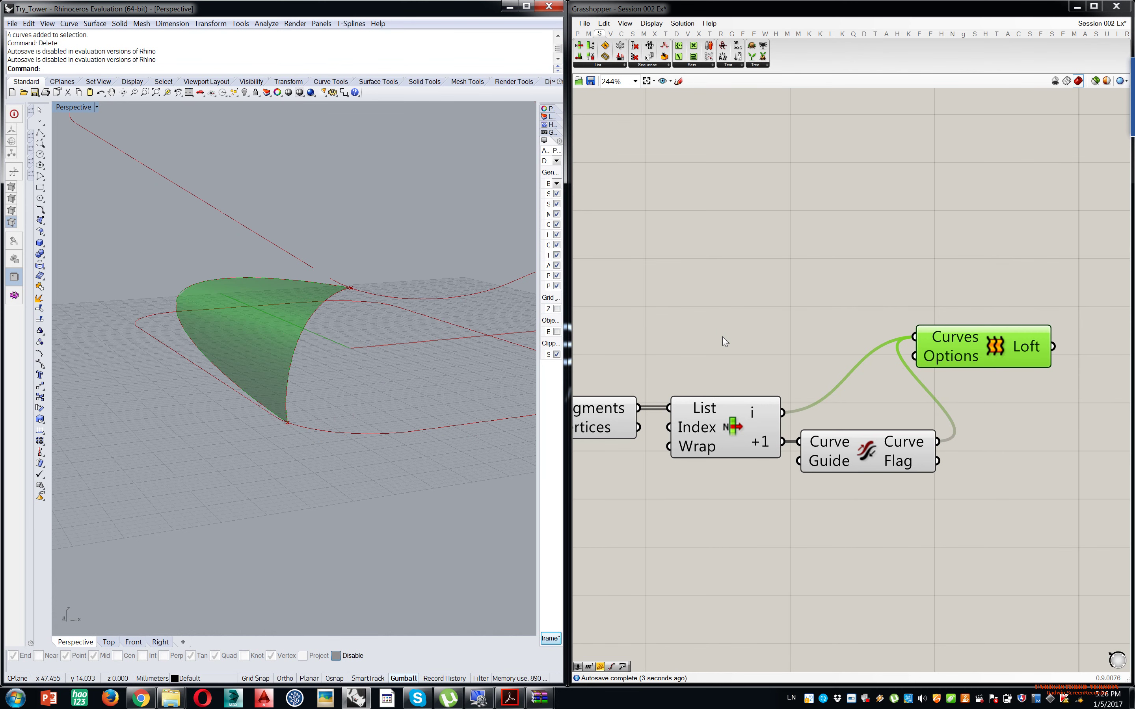
# - Connect the Cull Pattern's full list directly to Explode's Curve input to loft every closed curve, and view the surfaces
pyautogui.scroll(-5, 722, 336)
pyautogui.moveTo(722, 337); pyautogui.dragTo(779, 364, button='right')
pyautogui.scroll(4, 1000, 357)
pyautogui.moveTo(1000, 357); pyautogui.dragTo(776, 363, button='right')
pyautogui.moveTo(766, 357); pyautogui.dragTo(937, 376)
pyautogui.moveTo(351, 324); pyautogui.dragTo(339, 306, button='right')
pyautogui.scroll(-8, 338, 305)
pyautogui.moveTo(210, 262); pyautogui.dragTo(329, 321, button='right')
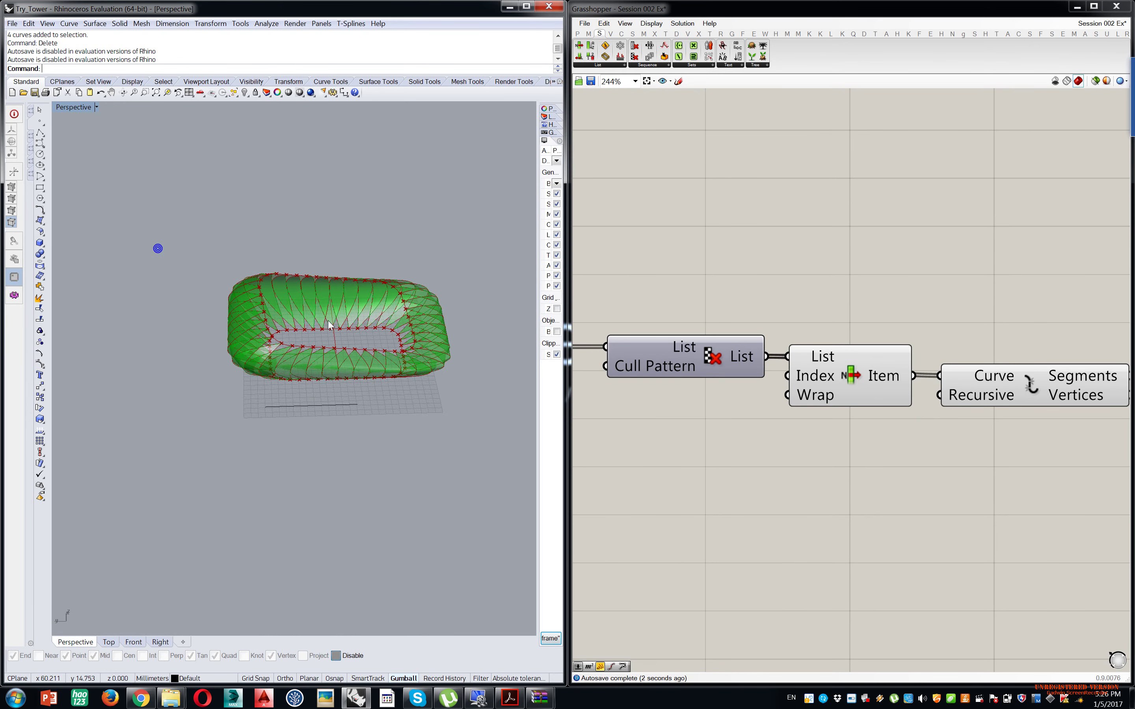
pyautogui.scroll(6, 275, 324)
pyautogui.moveTo(225, 330); pyautogui.dragTo(202, 300, button='right')
pyautogui.scroll(6, 283, 232)
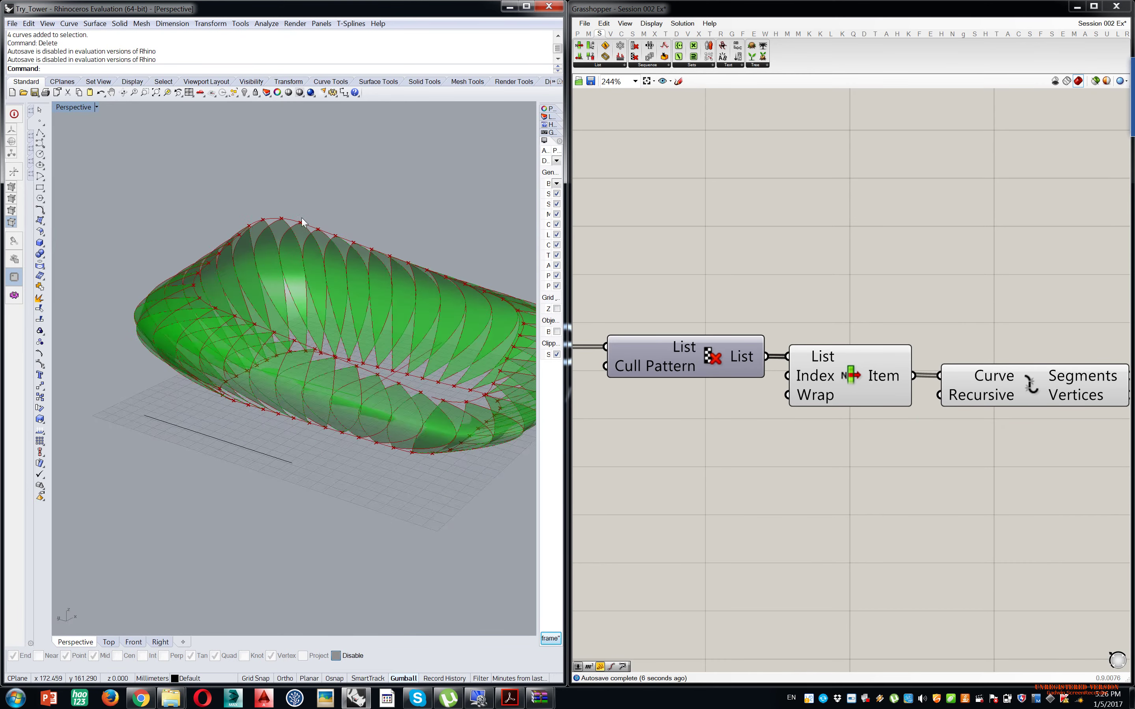
# - Set the number slider that drives the list shift and its negative to 1
pyautogui.moveTo(757, 228); pyautogui.dragTo(952, 263, button='right')
pyautogui.scroll(-8, 953, 264)
pyautogui.moveTo(783, 294); pyautogui.dragTo(954, 317, button='right')
pyautogui.scroll(8, 827, 353)
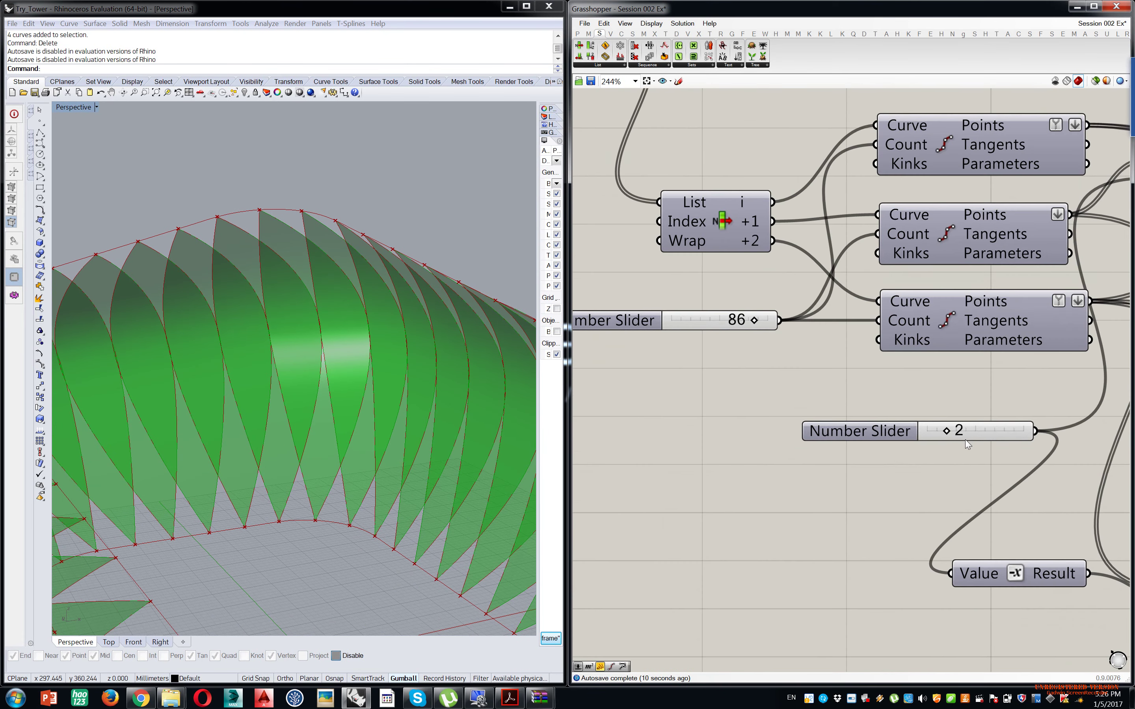
pyautogui.scroll(2, 967, 444)
pyautogui.moveTo(940, 426); pyautogui.dragTo(930, 435)
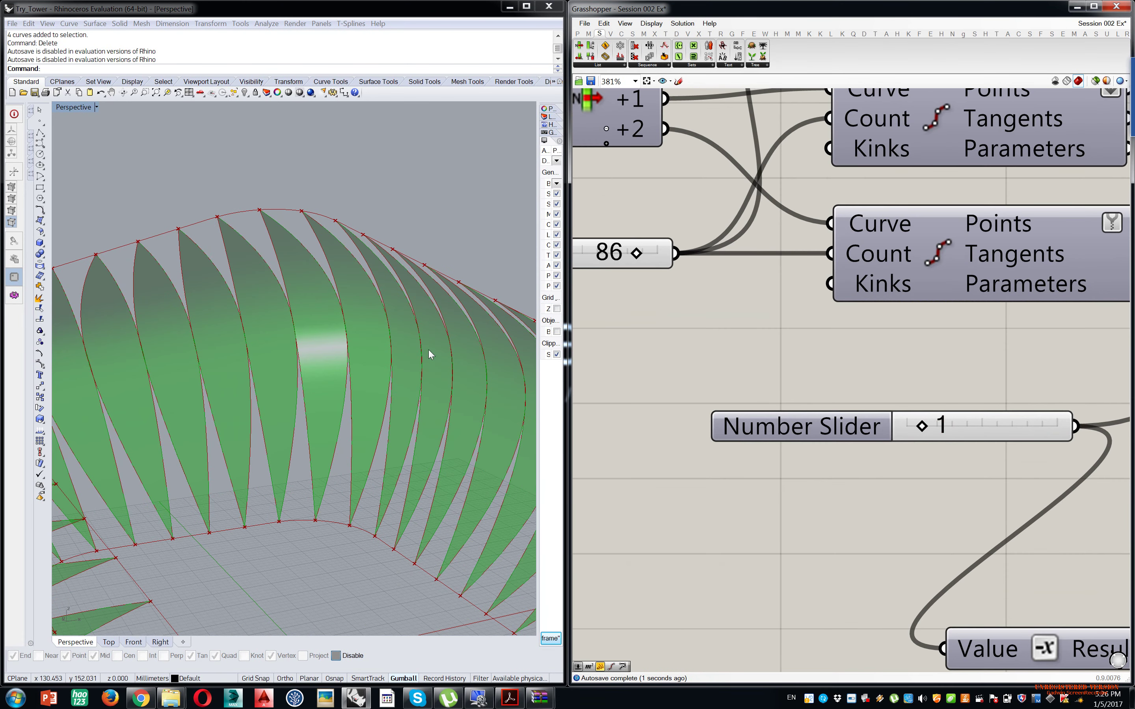
# - Examine the narrower lofted strips around the tower ring from several angles, and return to the Loft component
pyautogui.scroll(-4, 428, 349)
pyautogui.moveTo(416, 345); pyautogui.dragTo(397, 373, button='right')
pyautogui.scroll(-6, 397, 372)
pyautogui.moveTo(372, 436); pyautogui.dragTo(319, 371, button='right')
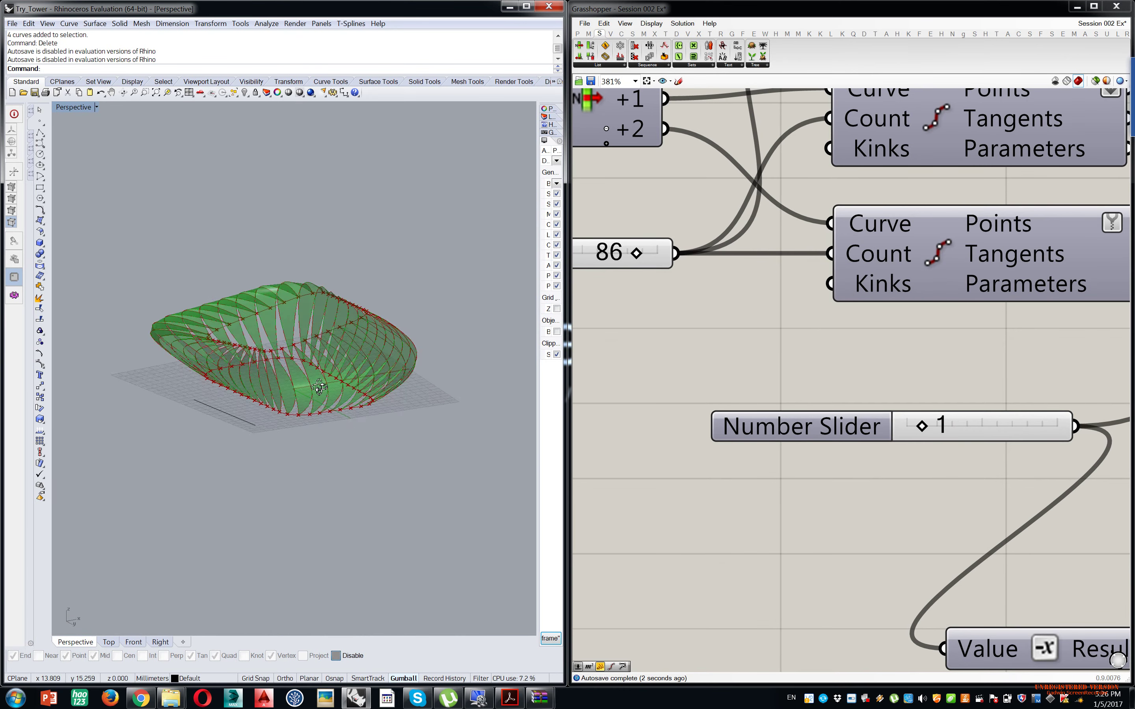
pyautogui.scroll(10, 330, 403)
pyautogui.moveTo(295, 418); pyautogui.dragTo(450, 415, button='right')
pyautogui.moveTo(927, 428)
pyautogui.mouseDown()
pyautogui.moveTo(952, 426)
pyautogui.moveTo(925, 426)
pyautogui.mouseUp()
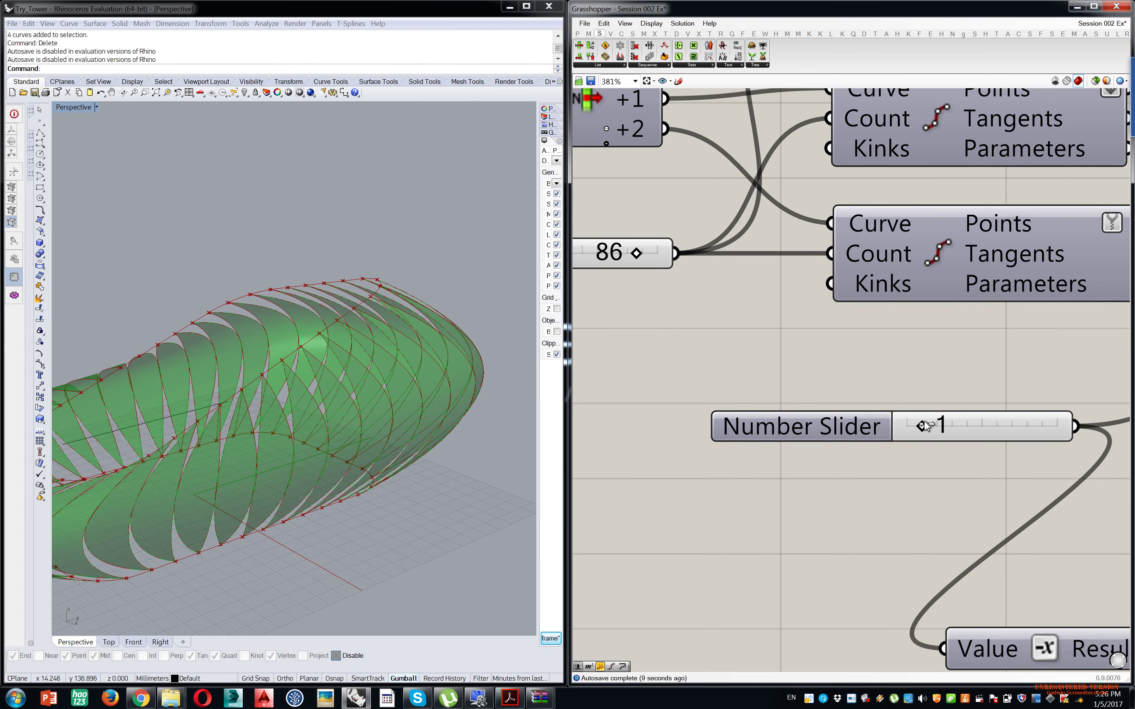
pyautogui.moveTo(414, 398); pyautogui.dragTo(333, 366, button='right')
pyautogui.scroll(3, 369, 359)
pyautogui.moveTo(370, 415); pyautogui.dragTo(288, 437, button='right')
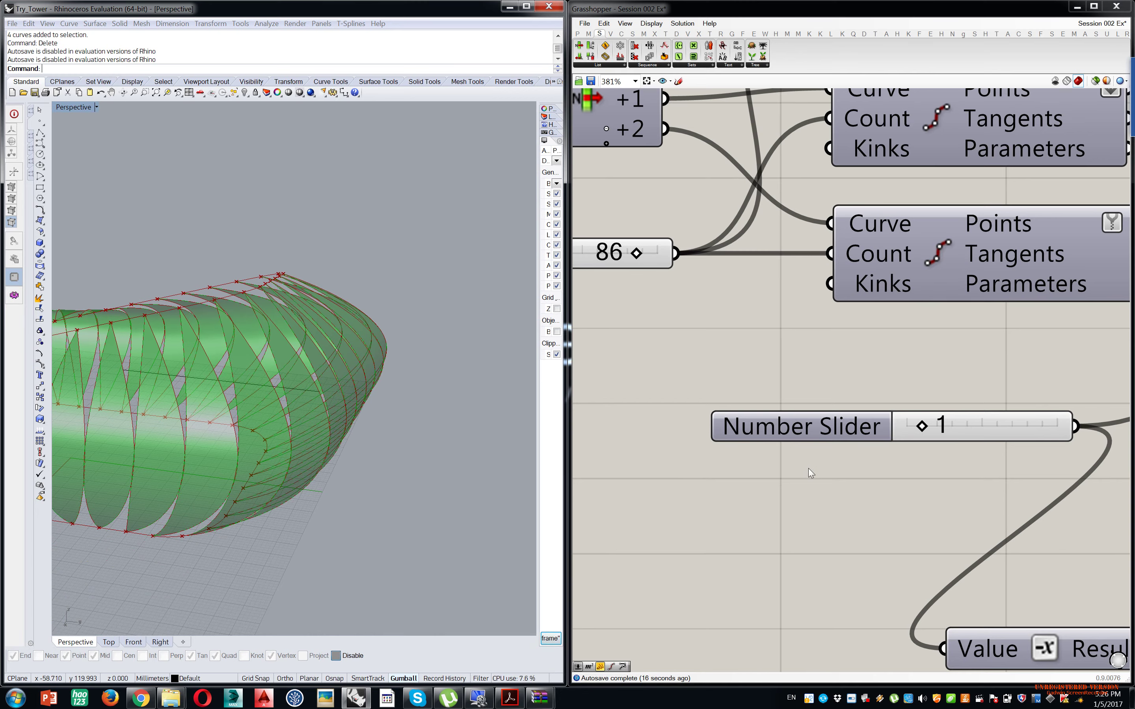
pyautogui.scroll(-10, 808, 468)
pyautogui.scroll(7, 847, 408)
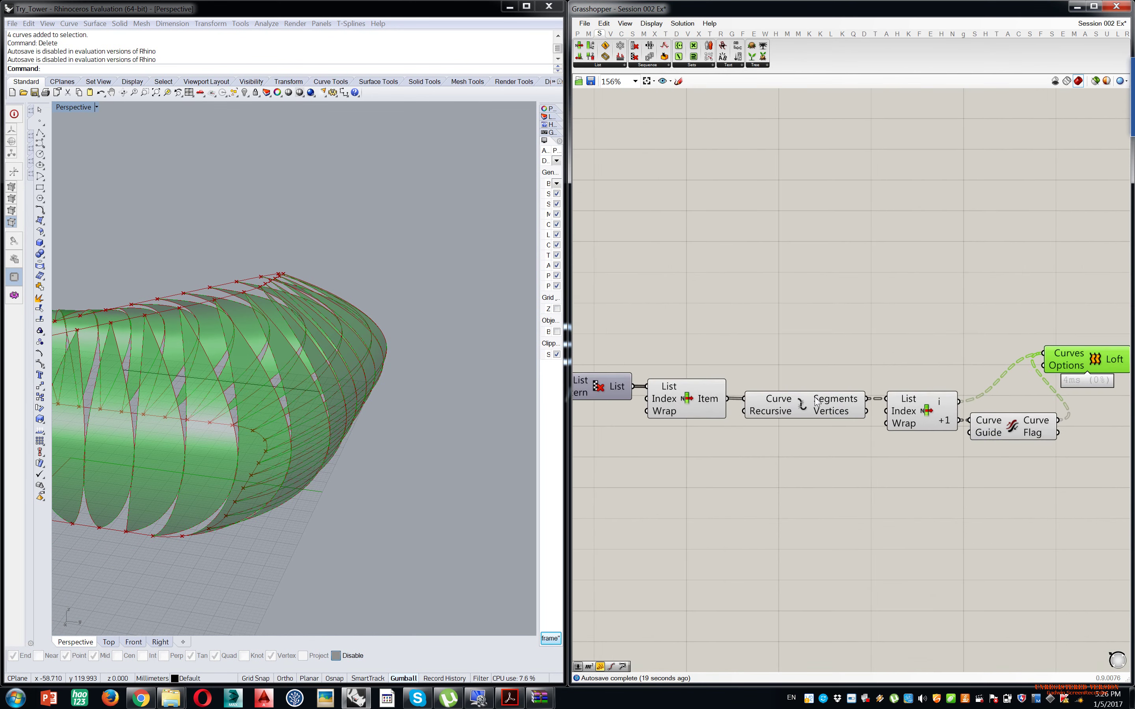
# - Feed Explode's Curve input from the List Item to isolate one lofted surface, and move the Loft component away from Flip Curve
pyautogui.moveTo(679, 390); pyautogui.dragTo(720, 396)
pyautogui.moveTo(315, 381); pyautogui.dragTo(409, 345, button='right')
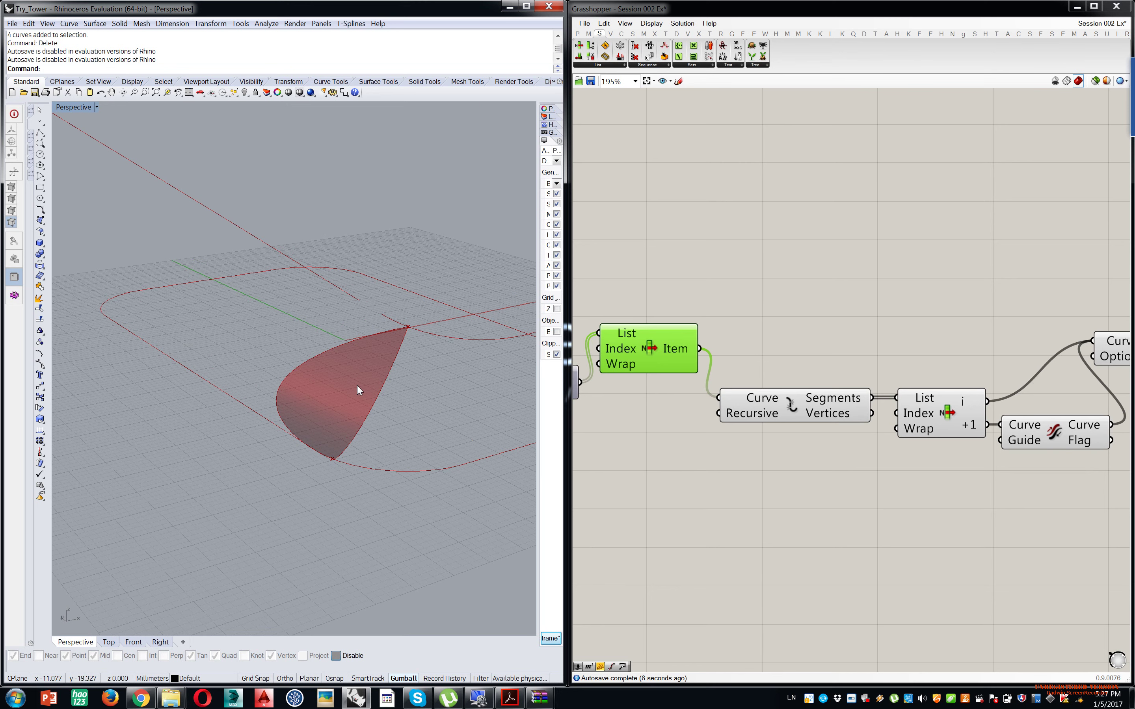
pyautogui.scroll(-3, 1040, 390)
pyautogui.moveTo(1042, 391); pyautogui.dragTo(942, 370, button='right')
pyautogui.scroll(4, 951, 351)
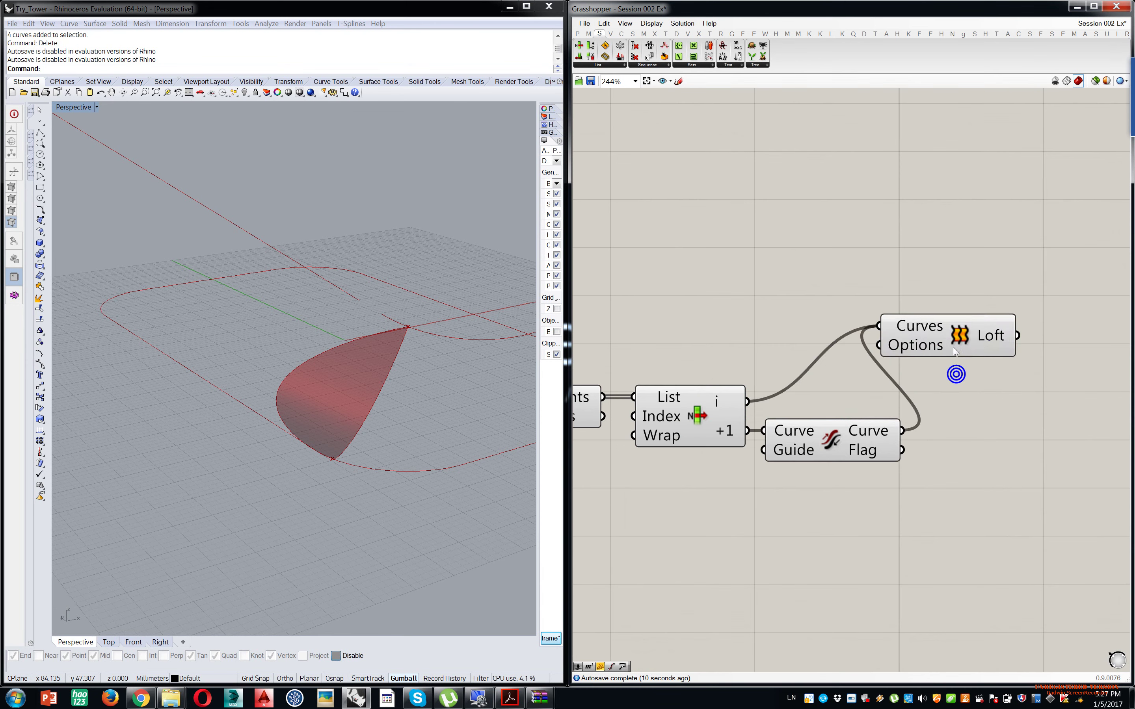
pyautogui.moveTo(953, 347); pyautogui.dragTo(1045, 323)
pyautogui.scroll(-2, 970, 383)
pyautogui.moveTo(831, 405); pyautogui.dragTo(868, 331, button='right')
pyautogui.scroll(3, 737, 332)
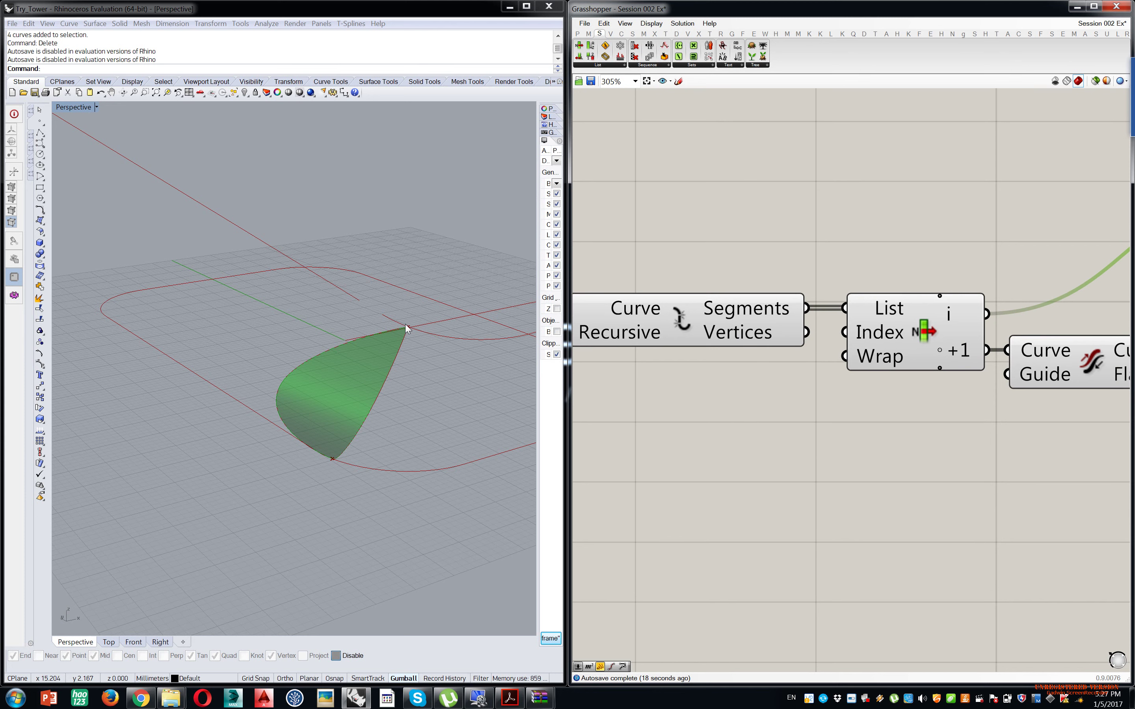
# - Add another List Item component below and connect Explode's Vertices output to its List input
pyautogui.moveTo(958, 387); pyautogui.dragTo(889, 345, button='right')
pyautogui.doubleClick(803, 409)
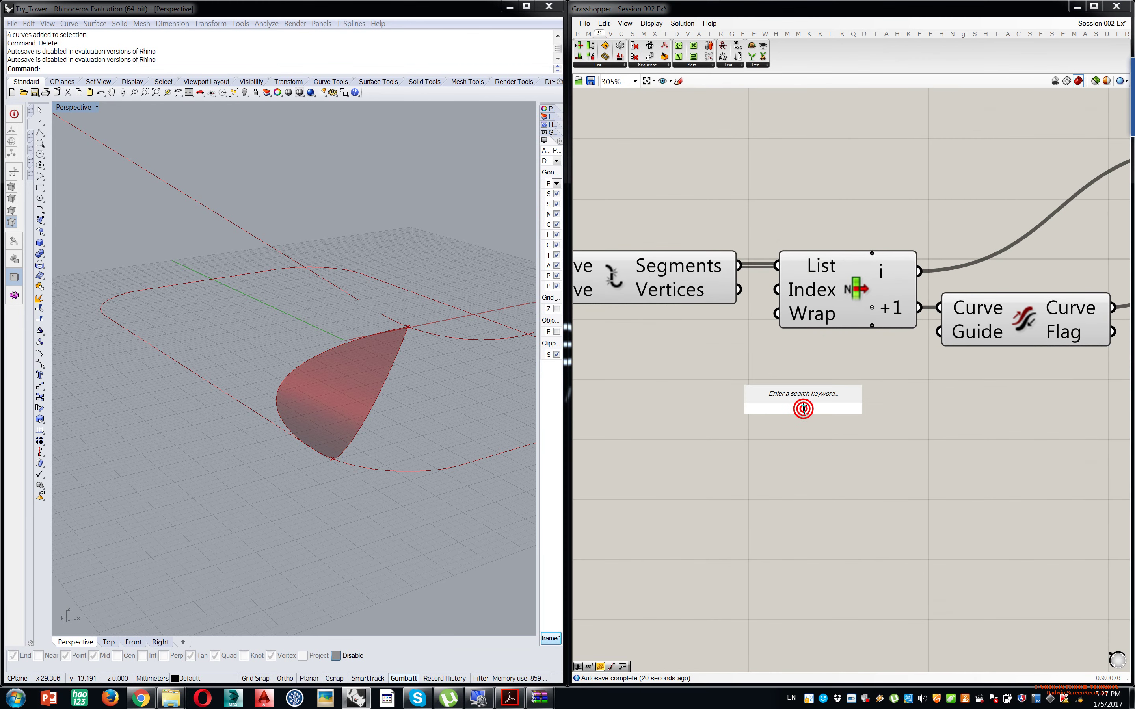
pyautogui.write('list it')
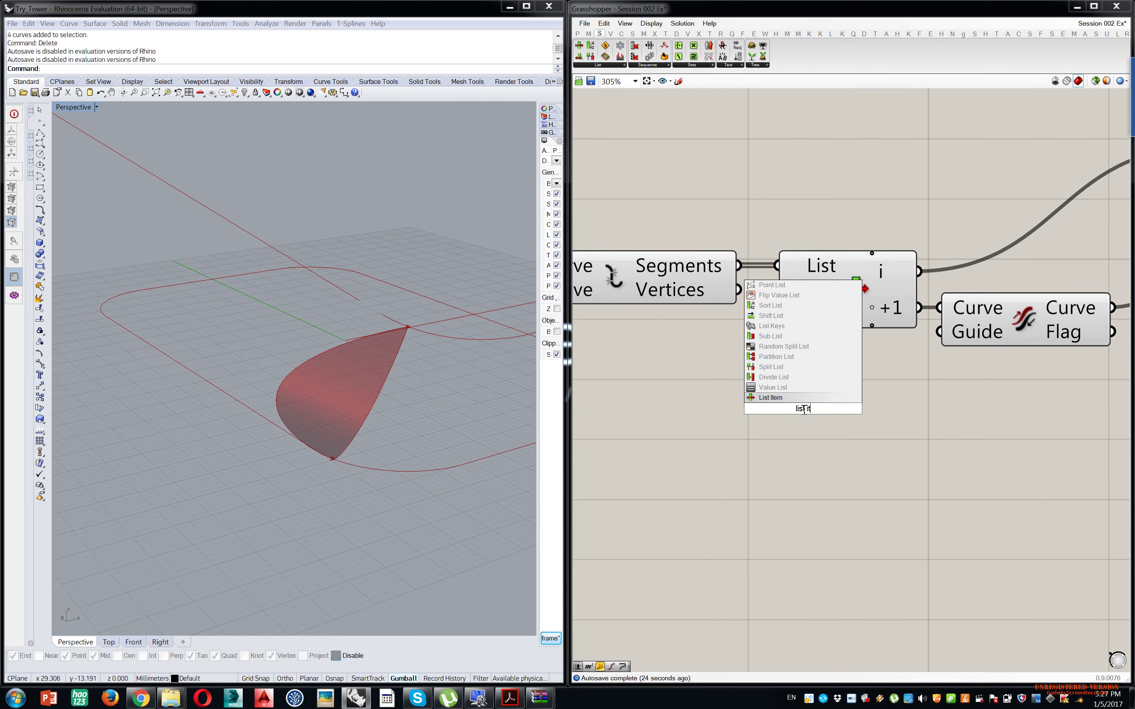
pyautogui.press('Return')
pyautogui.moveTo(740, 290); pyautogui.dragTo(801, 462)
pyautogui.click(818, 444)
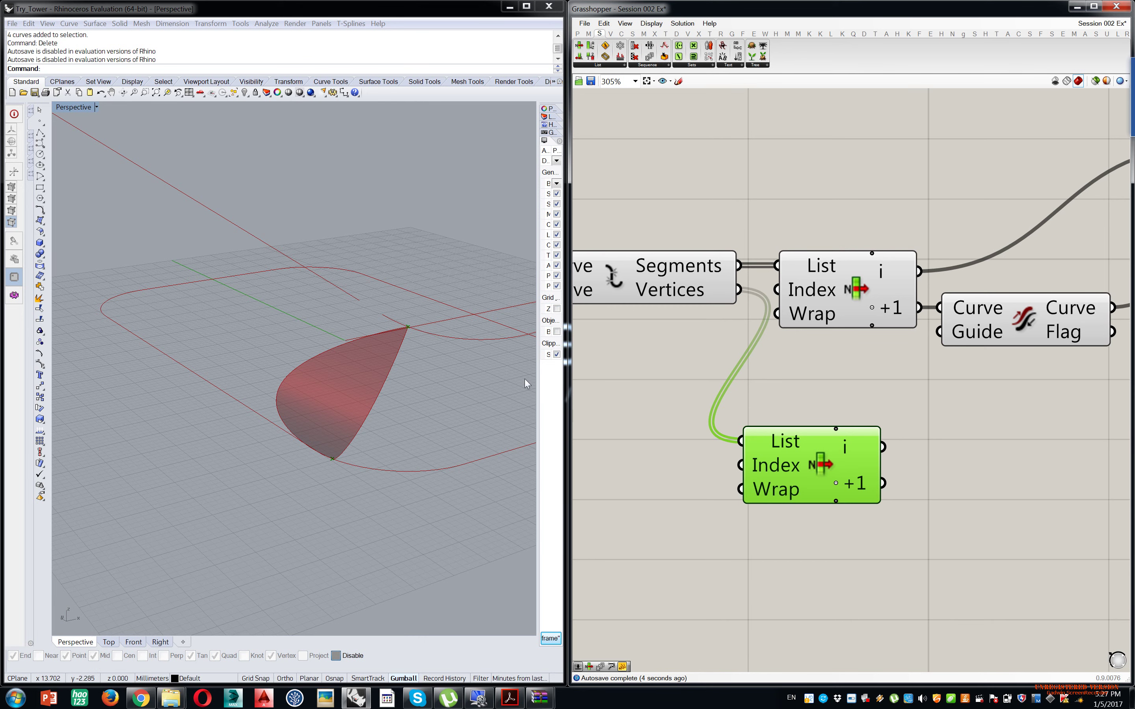
# - Add a two-point Line component with the vertex List Item's i output as Start Point and +1 output as End Point
pyautogui.moveTo(959, 483); pyautogui.dragTo(871, 438, button='right')
pyautogui.doubleClick(921, 429)
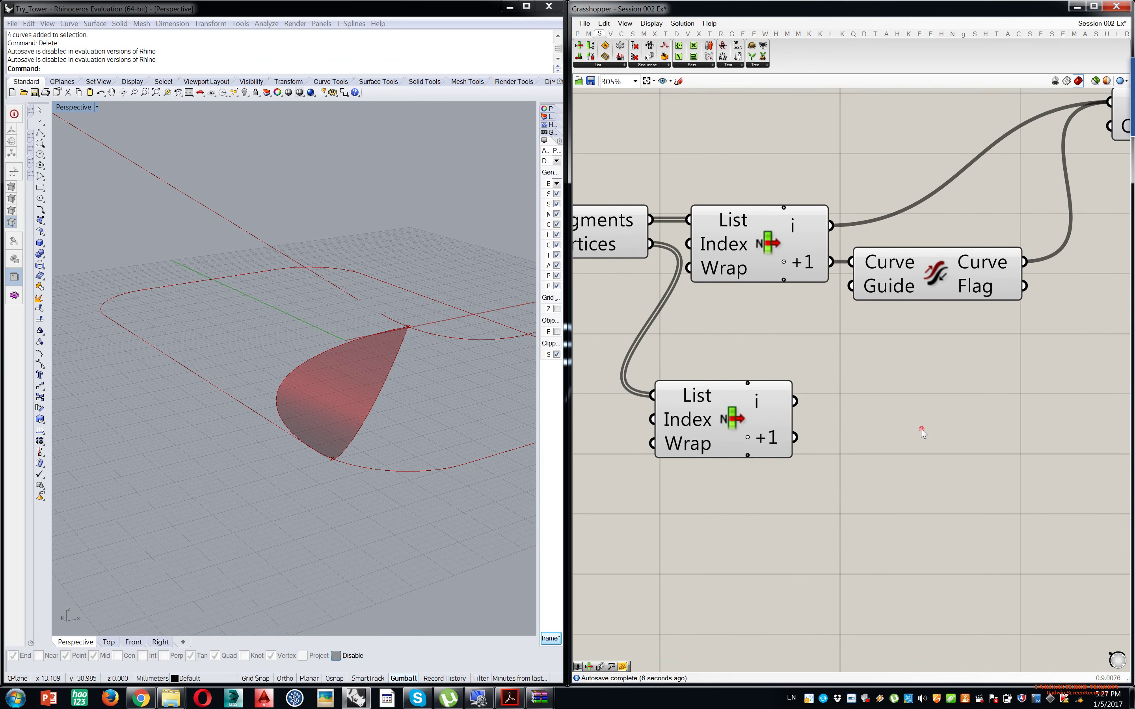
pyautogui.write('line')
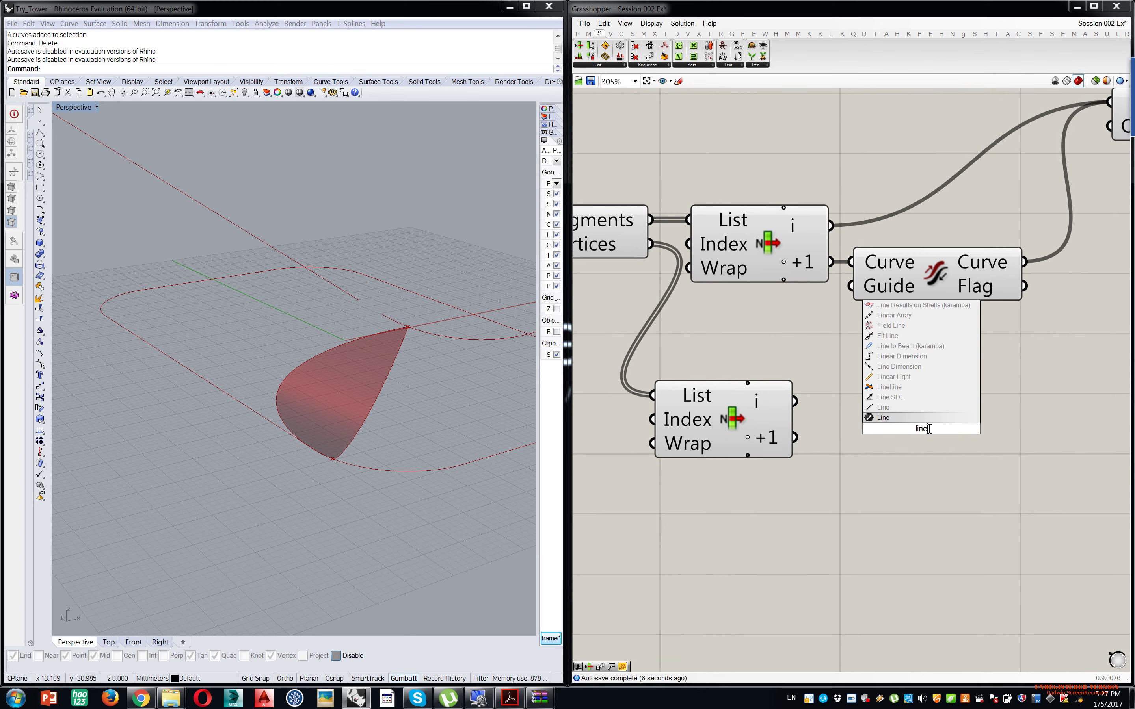
pyautogui.click(897, 412)
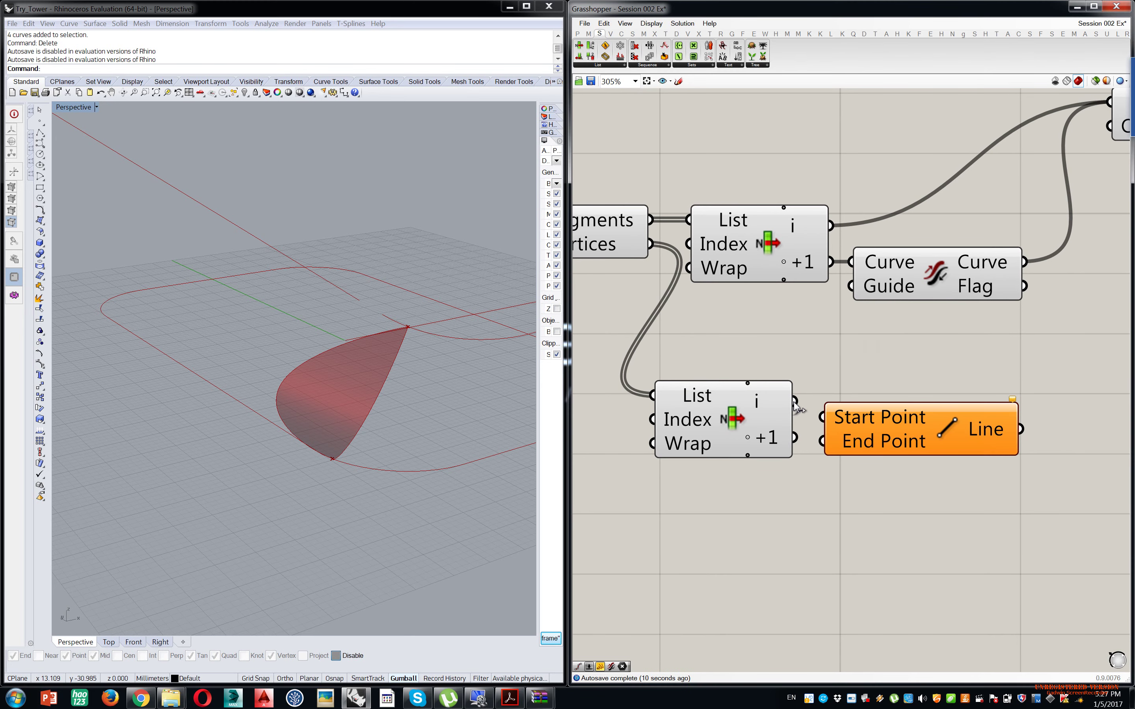
pyautogui.moveTo(795, 441); pyautogui.dragTo(822, 441)
pyautogui.moveTo(368, 394); pyautogui.dragTo(368, 313, button='right')
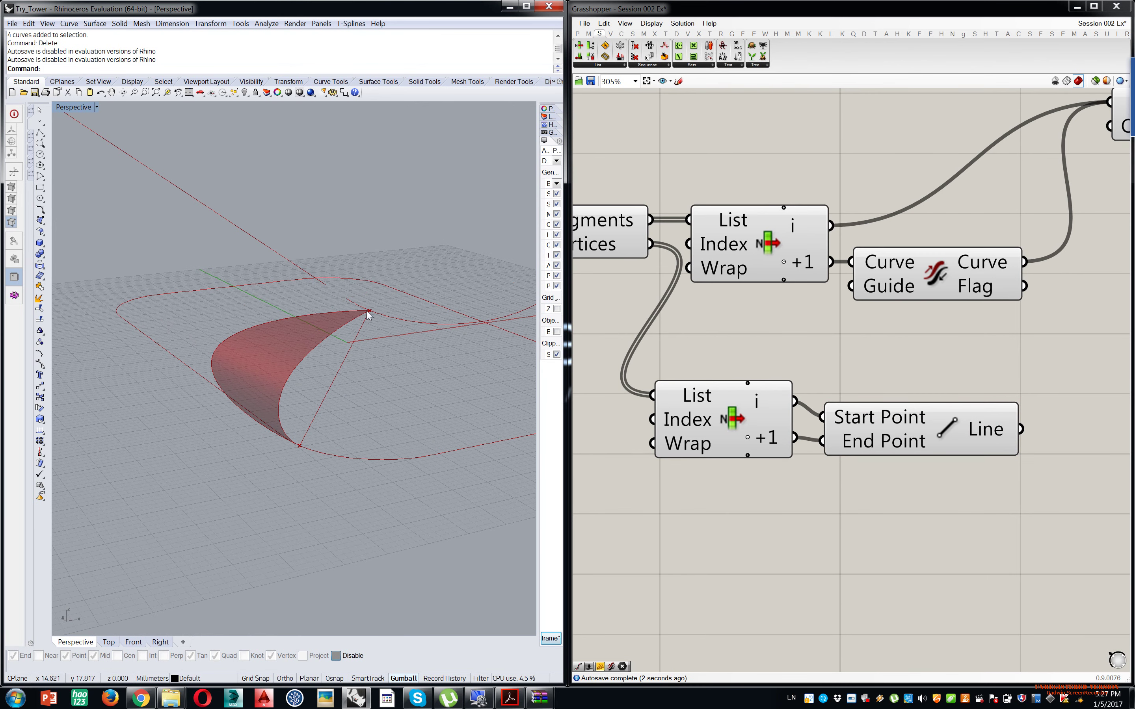
# - Try lofting through the straight line by ordering Loft's curves as the i curve, the Line and the flipped curve
pyautogui.scroll(-5, 986, 311)
pyautogui.scroll(2, 879, 297)
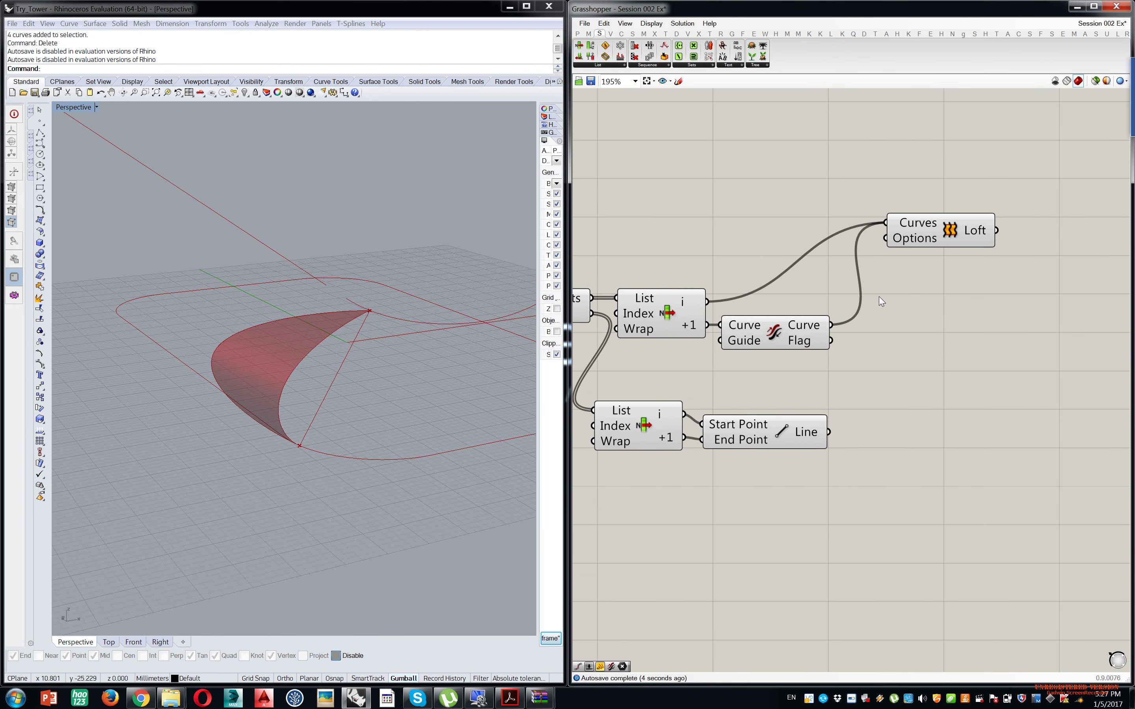
pyautogui.scroll(1, 816, 351)
pyautogui.moveTo(833, 355)
pyautogui.keyDown('ctrl'); pyautogui.mouseDown()
pyautogui.moveTo(889, 233)
pyautogui.moveTo(941, 241)
pyautogui.mouseUp(); pyautogui.keyUp('ctrl')
pyautogui.keyDown('shift'); pyautogui.moveTo(830, 491); pyautogui.dragTo(898, 231); pyautogui.keyUp('shift')
pyautogui.moveTo(366, 397); pyautogui.dragTo(389, 380, button='right')
pyautogui.keyDown('shift'); pyautogui.moveTo(833, 357); pyautogui.dragTo(898, 232); pyautogui.keyUp('shift')
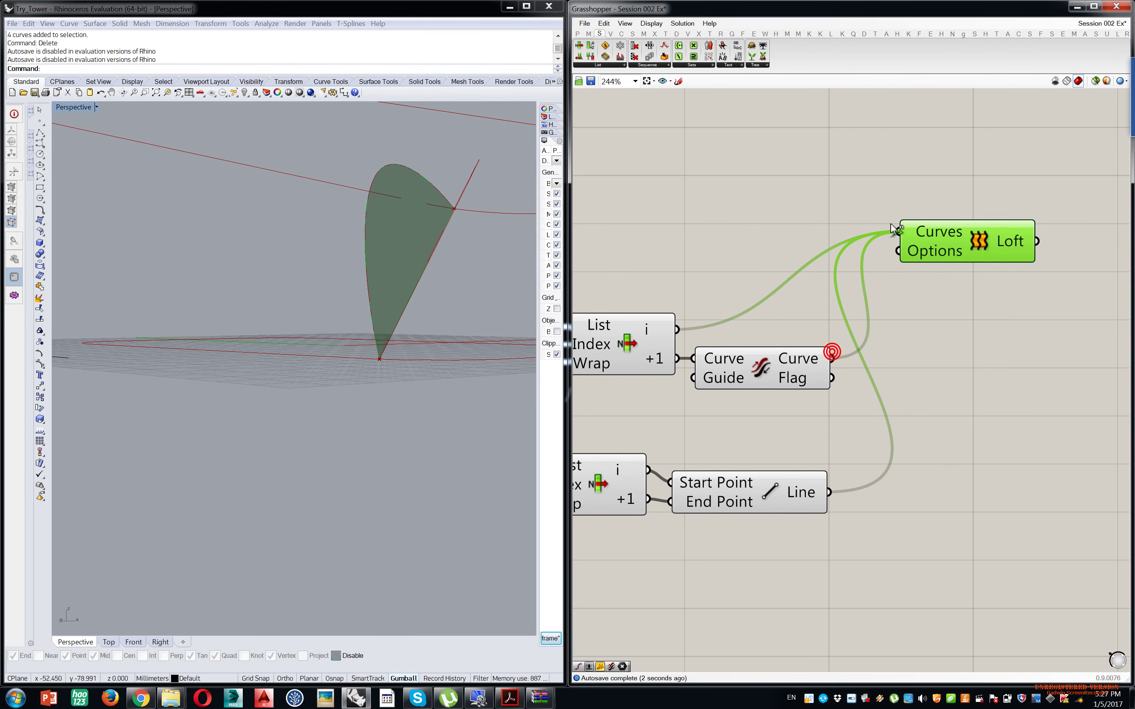
pyautogui.moveTo(407, 294); pyautogui.dragTo(391, 313, button='right')
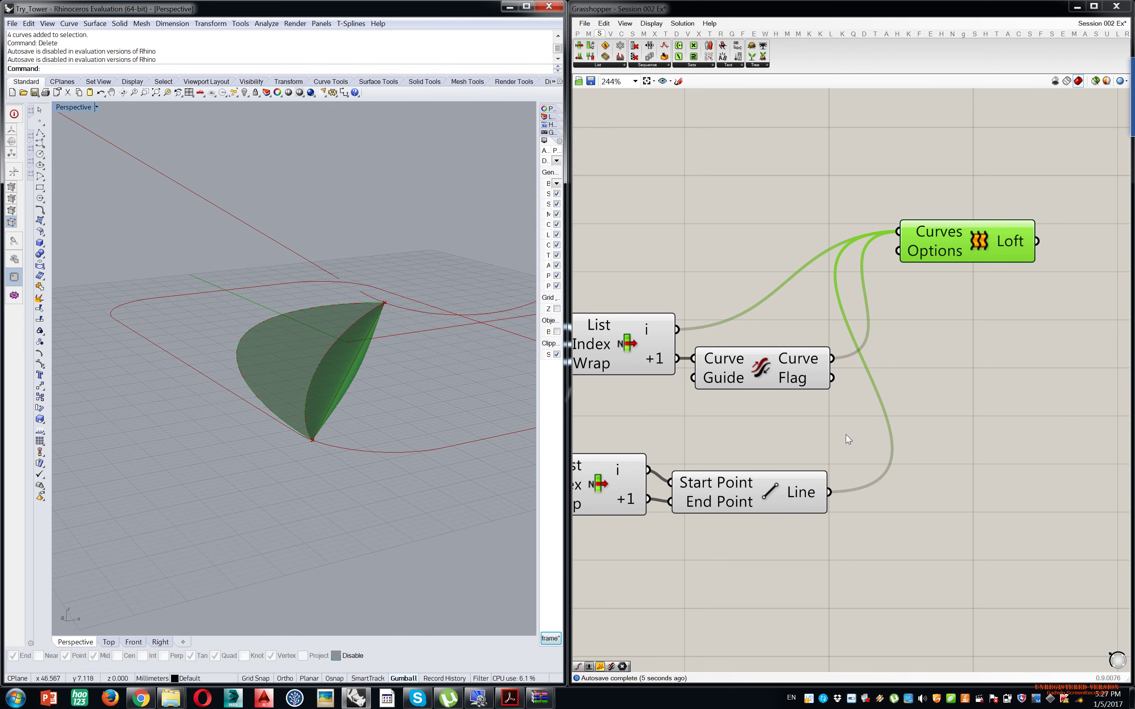
# - Disconnect all sources from the Loft's Curves input
pyautogui.rightClick(908, 232)
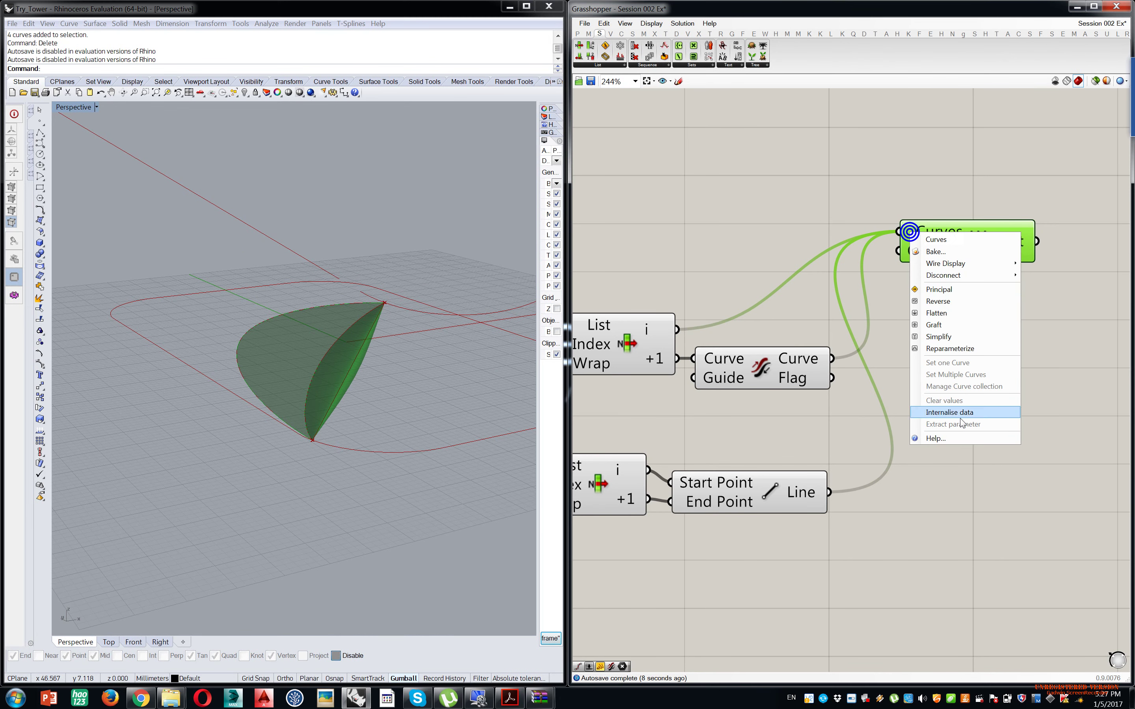
pyautogui.click(963, 274)
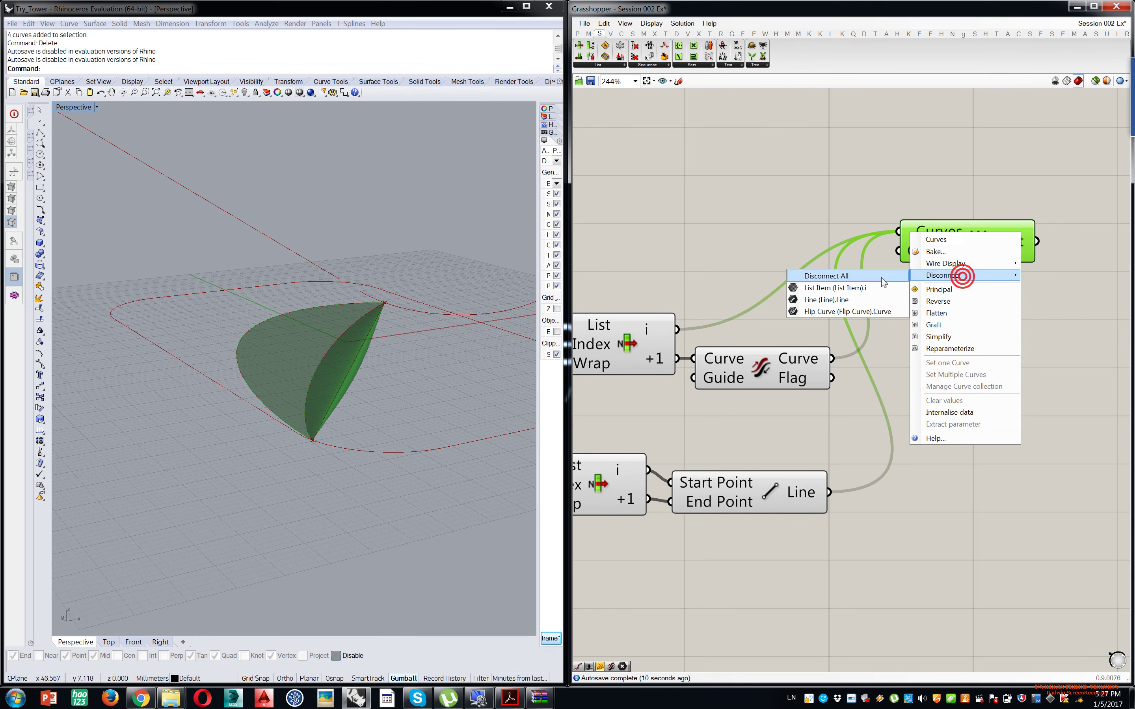
pyautogui.click(881, 274)
# - Examine the closed curve and its straight line from several angles, and review the connected component chain
pyautogui.moveTo(795, 348); pyautogui.dragTo(894, 324, button='right')
pyautogui.moveTo(329, 342); pyautogui.dragTo(447, 332, button='right')
pyautogui.moveTo(389, 412); pyautogui.dragTo(345, 397, button='right')
pyautogui.moveTo(135, 335); pyautogui.dragTo(394, 320, button='right')
pyautogui.moveTo(353, 410)
pyautogui.mouseDown(button='right')
pyautogui.moveTo(370, 393)
pyautogui.moveTo(345, 405)
pyautogui.moveTo(354, 401)
pyautogui.mouseUp(button='right')
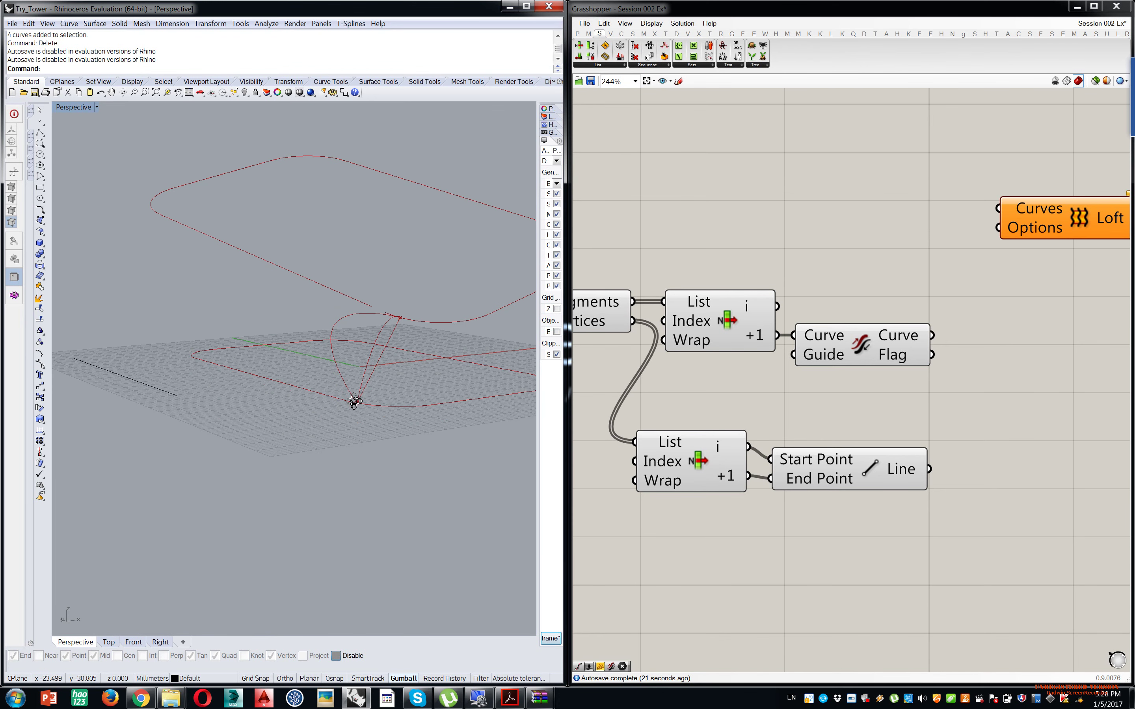
pyautogui.scroll(-8, 903, 330)
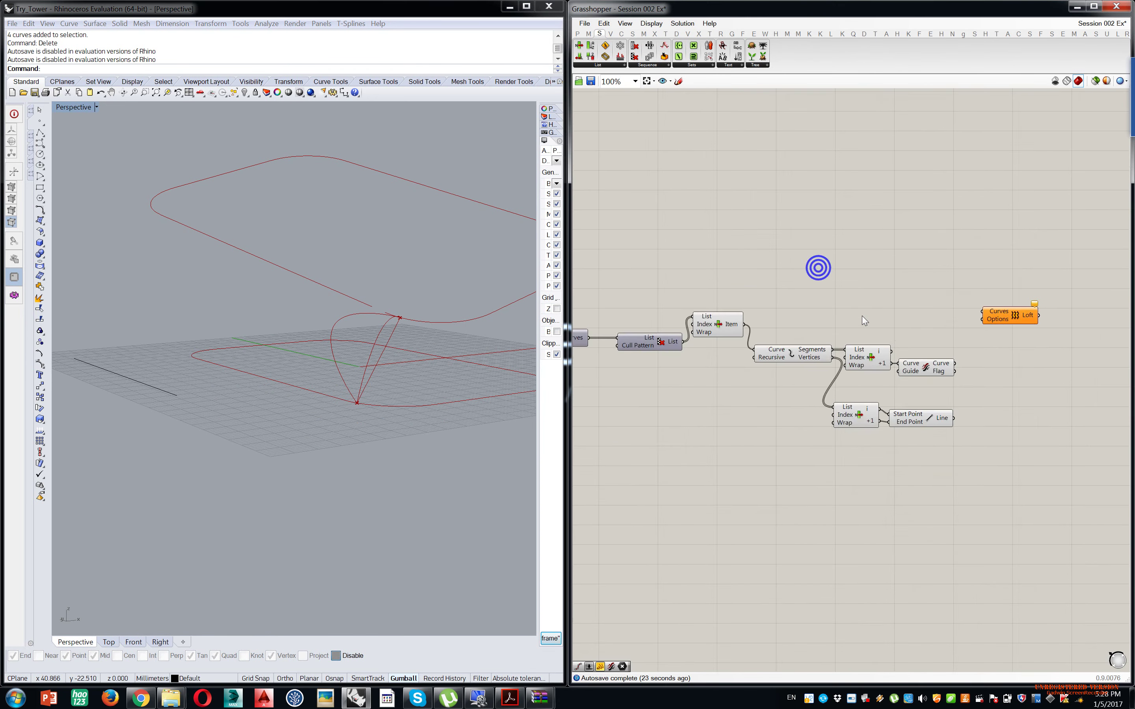
pyautogui.scroll(-2, 896, 473)
pyautogui.moveTo(848, 395); pyautogui.dragTo(844, 511, button='right')
pyautogui.scroll(5, 926, 462)
pyautogui.scroll(3, 943, 460)
pyautogui.scroll(-3, 883, 397)
pyautogui.scroll(4, 925, 405)
pyautogui.scroll(-1, 904, 441)
# - Connect the segment List Item's i output and the flipped curve to Loft's Curves input, correcting the wire misplaced in Options
pyautogui.doubleClick(943, 407)
pyautogui.click(980, 327)
pyautogui.moveTo(788, 356); pyautogui.dragTo(947, 407, button='right')
pyautogui.moveTo(924, 450); pyautogui.dragTo(808, 462, button='right')
pyautogui.moveTo(874, 463); pyautogui.dragTo(1052, 387)
pyautogui.moveTo(997, 487); pyautogui.dragTo(1054, 404)
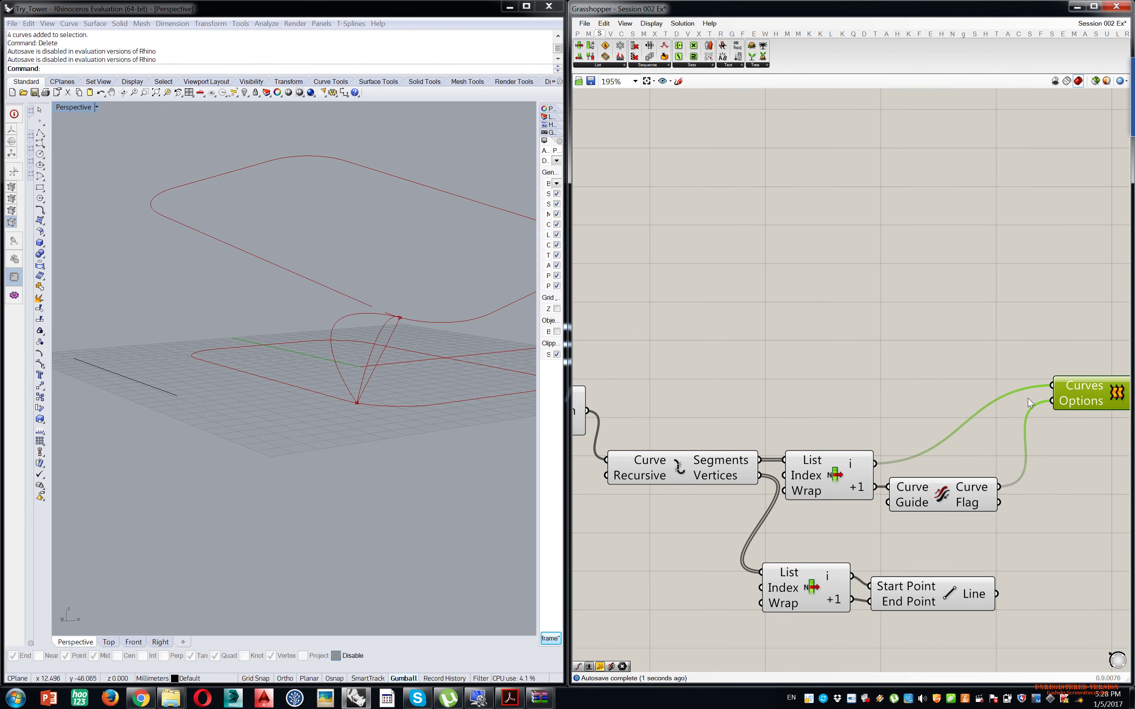
pyautogui.hotkey('ctrl', 'z')
pyautogui.moveTo(1021, 455); pyautogui.dragTo(1051, 401)
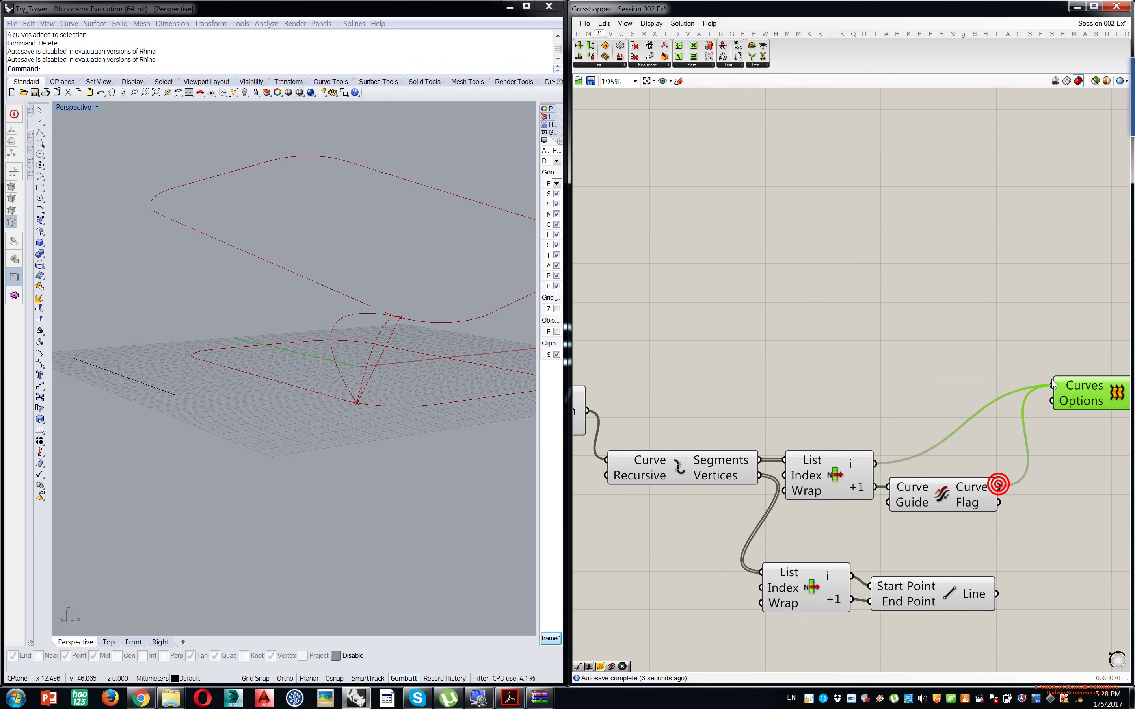
# - Inspect the lofted leaf surface from other angles, and move the Loft component close beside Flip Curve
pyautogui.moveTo(484, 362); pyautogui.dragTo(288, 360, button='right')
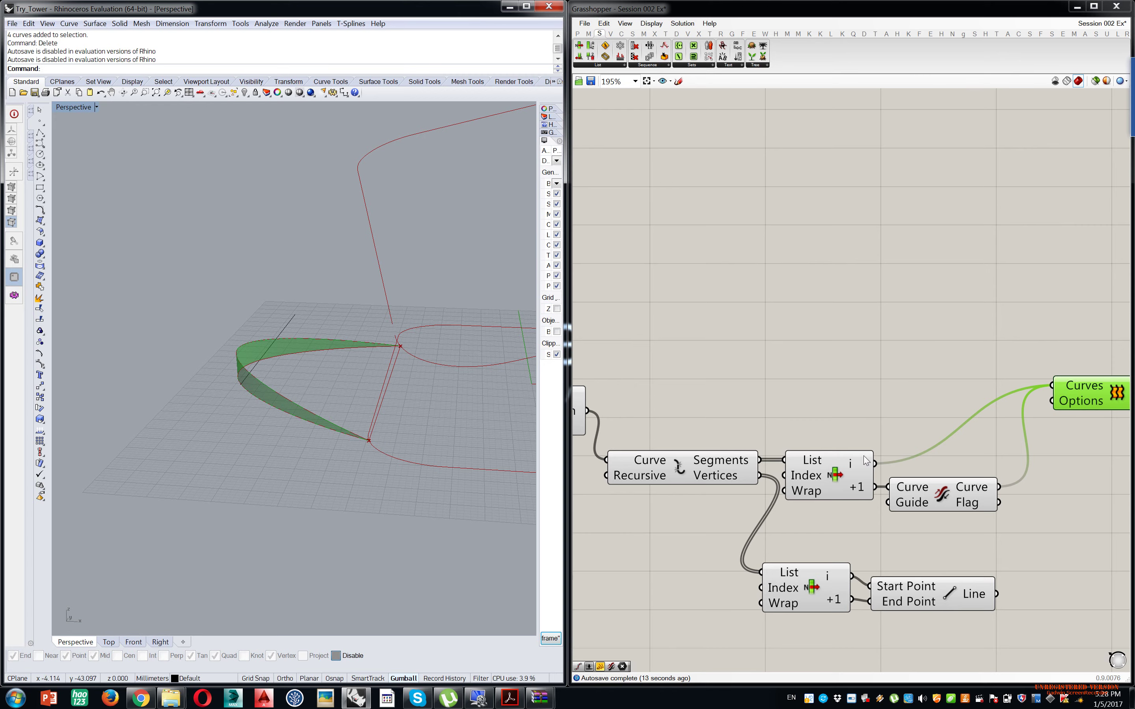
pyautogui.moveTo(914, 396); pyautogui.dragTo(797, 352, button='right')
pyautogui.scroll(-1, 797, 352)
pyautogui.moveTo(362, 388)
pyautogui.mouseDown(button='right')
pyautogui.moveTo(402, 360)
pyautogui.moveTo(421, 385)
pyautogui.moveTo(379, 384)
pyautogui.mouseUp(button='right')
pyautogui.moveTo(959, 360); pyautogui.dragTo(950, 409)
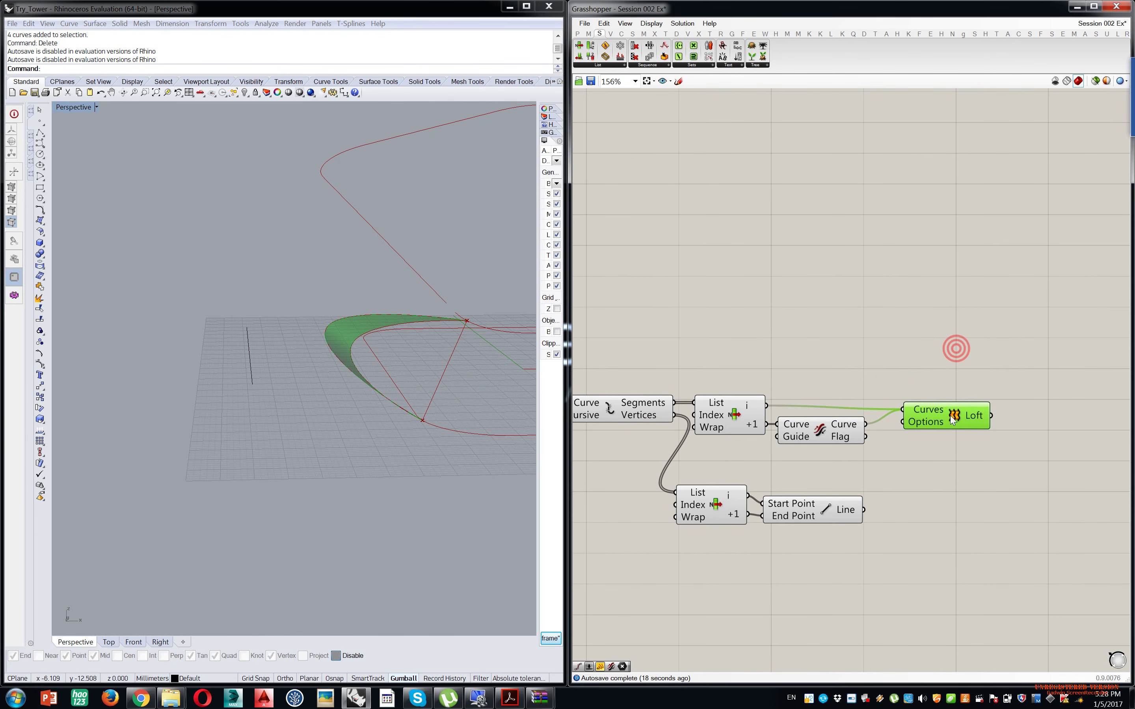
pyautogui.scroll(-2, 986, 396)
pyautogui.scroll(5, 902, 339)
pyautogui.doubleClick(904, 339)
pyautogui.write('evalute')
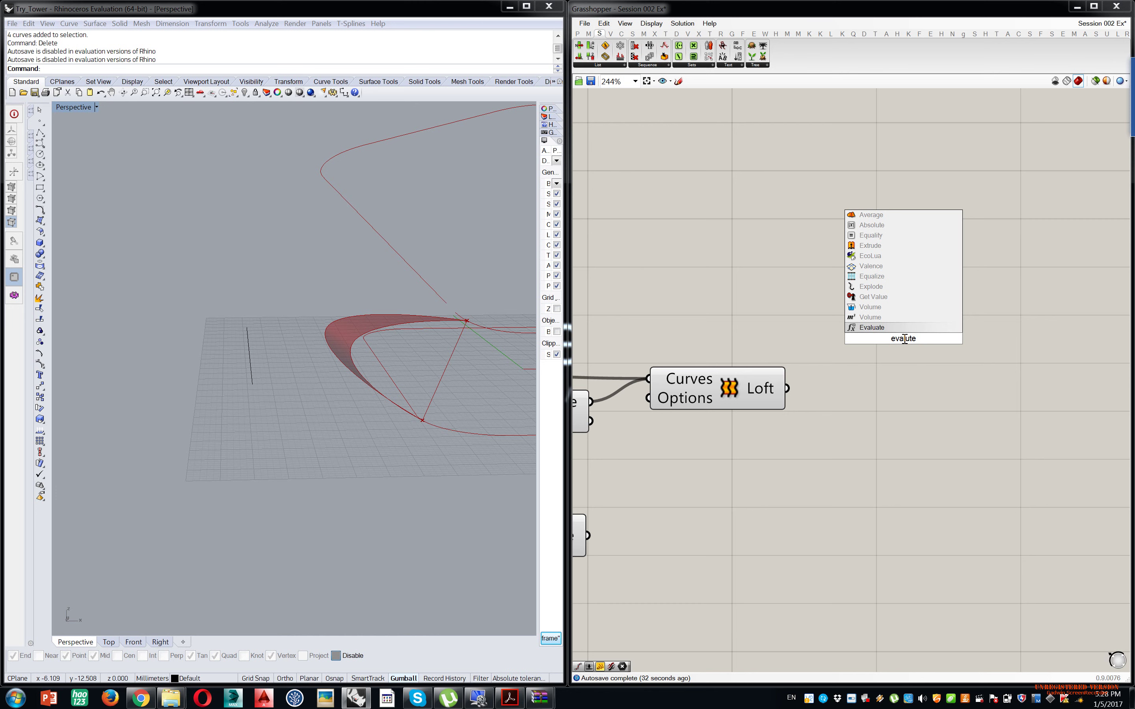
pyautogui.click(683, 261)
# - Review the earlier curve-dividing and weaving component groups of the definition, and return to the Loft branch
pyautogui.scroll(-5, 689, 201)
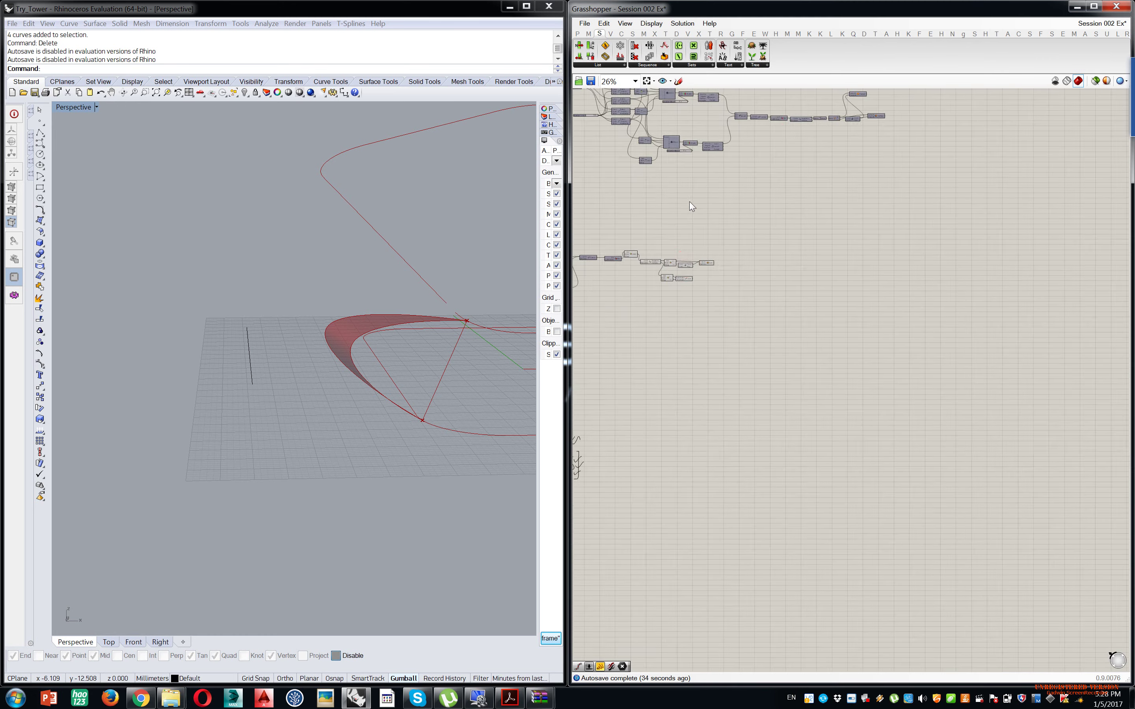
pyautogui.scroll(3, 718, 313)
pyautogui.moveTo(711, 304); pyautogui.dragTo(799, 512, button='right')
pyautogui.moveTo(751, 373); pyautogui.dragTo(781, 314, button='right')
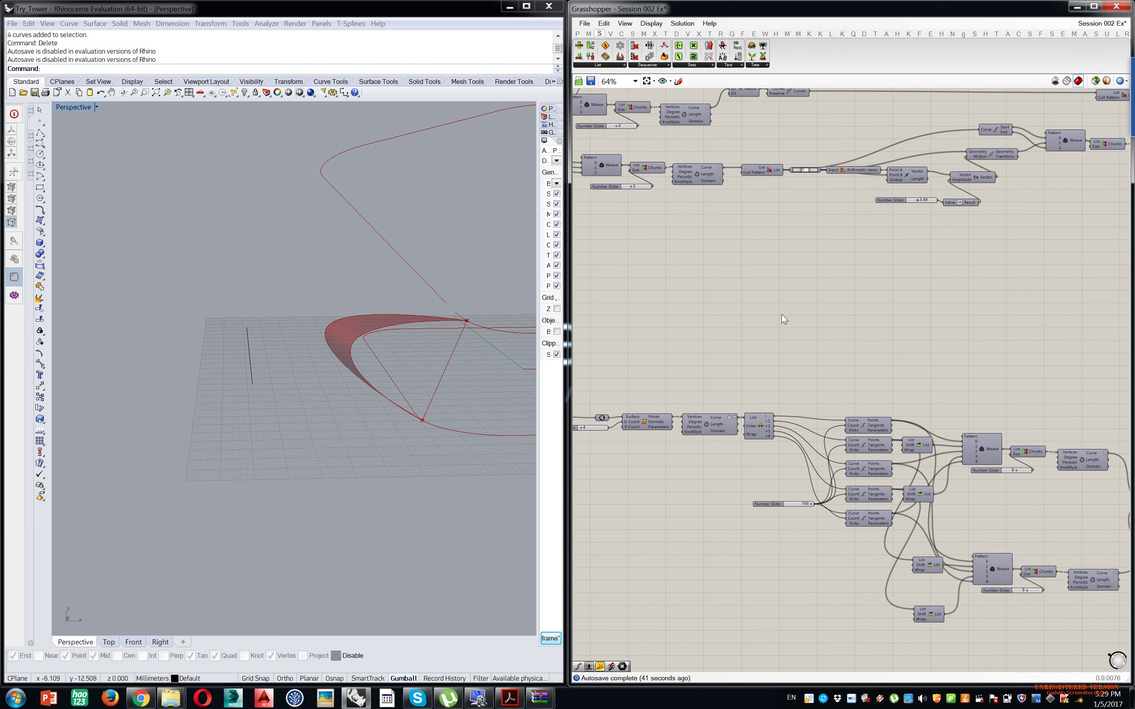
pyautogui.scroll(-4, 833, 338)
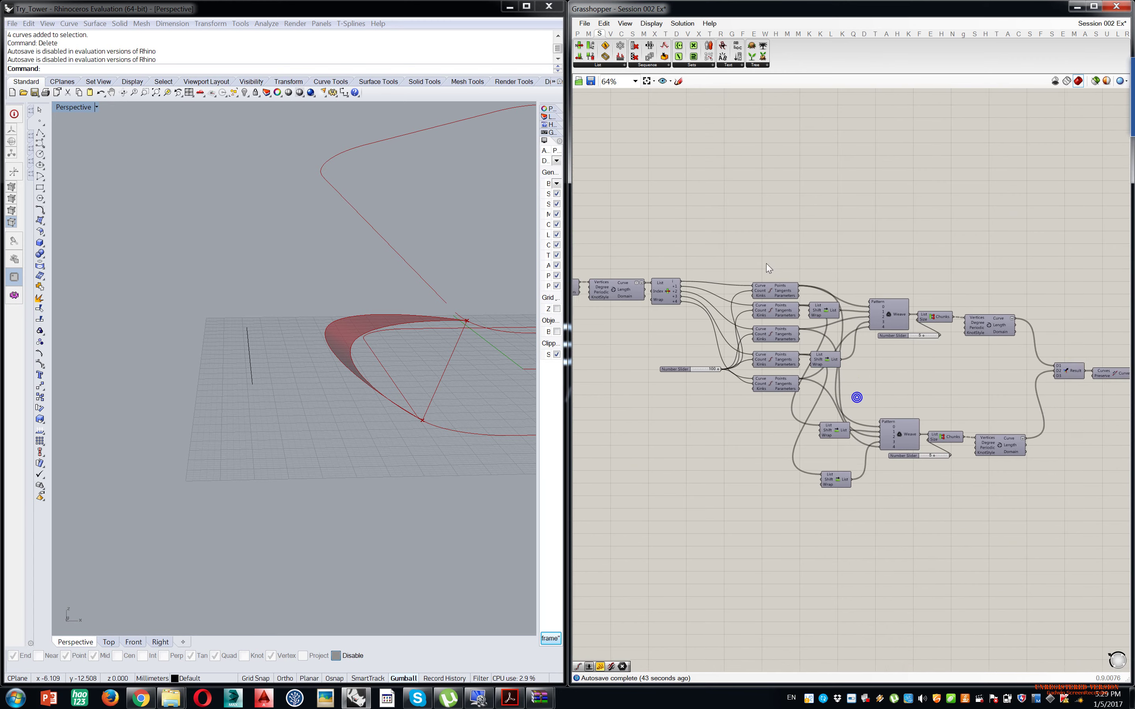
pyautogui.scroll(6, 839, 357)
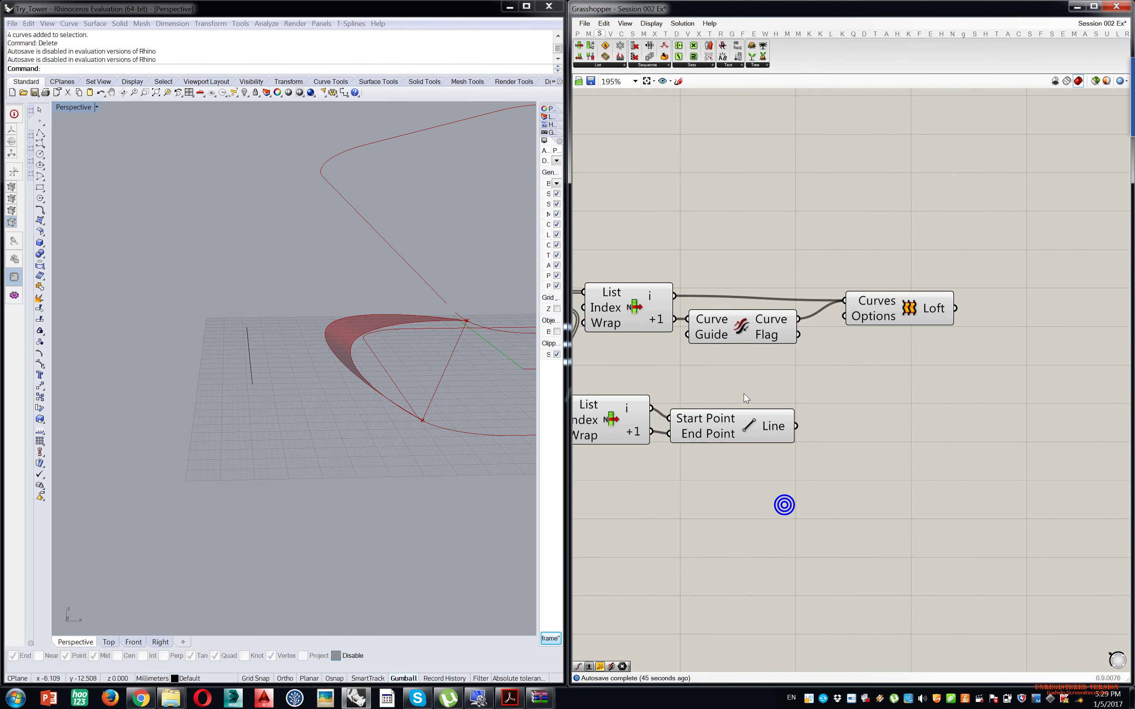
pyautogui.scroll(-2, 890, 380)
pyautogui.scroll(1, 829, 420)
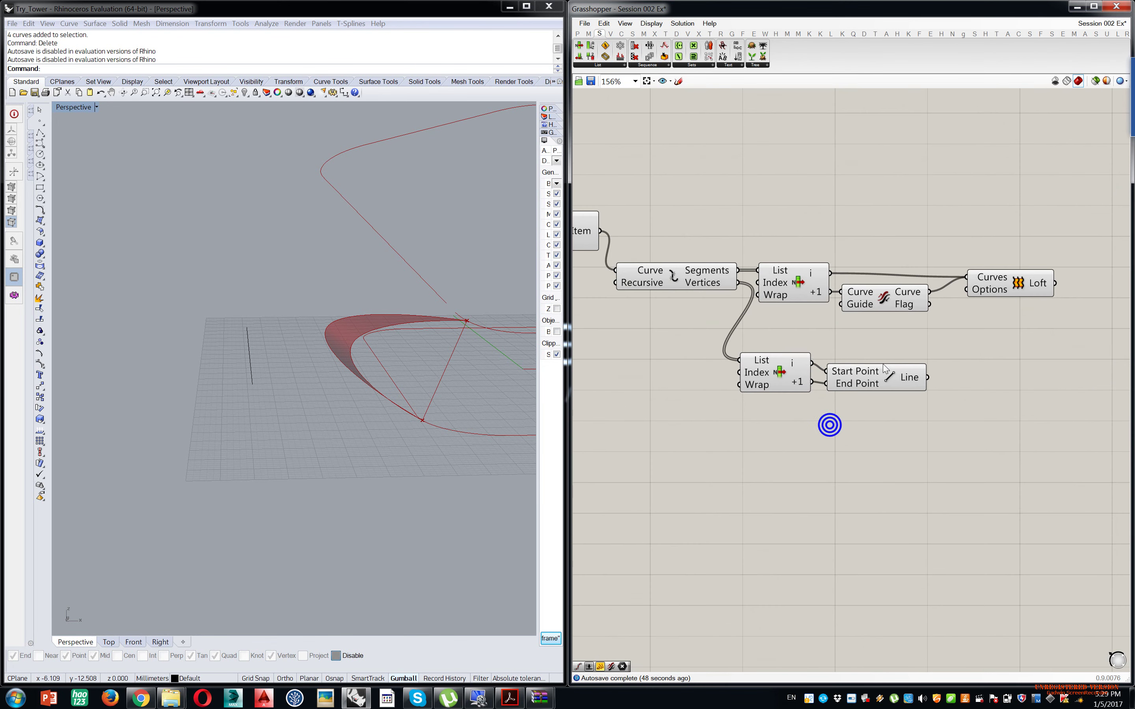
# - Try deleting the vertex List Item and Line components, and undo the deletion
pyautogui.moveTo(889, 349); pyautogui.dragTo(770, 418)
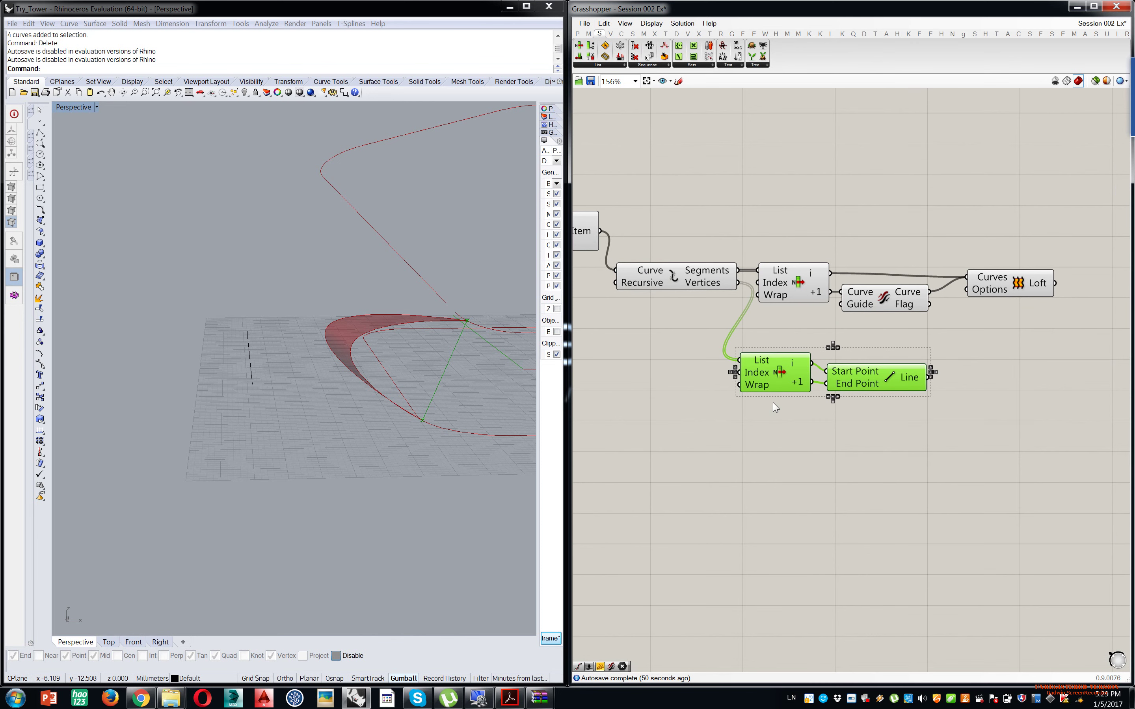
pyautogui.press('Delete')
pyautogui.click(897, 303)
pyautogui.moveTo(918, 353); pyautogui.dragTo(863, 356, button='right')
pyautogui.click(864, 354)
pyautogui.click(719, 372)
pyautogui.hotkey('ctrl', 'z')
pyautogui.click(797, 318)
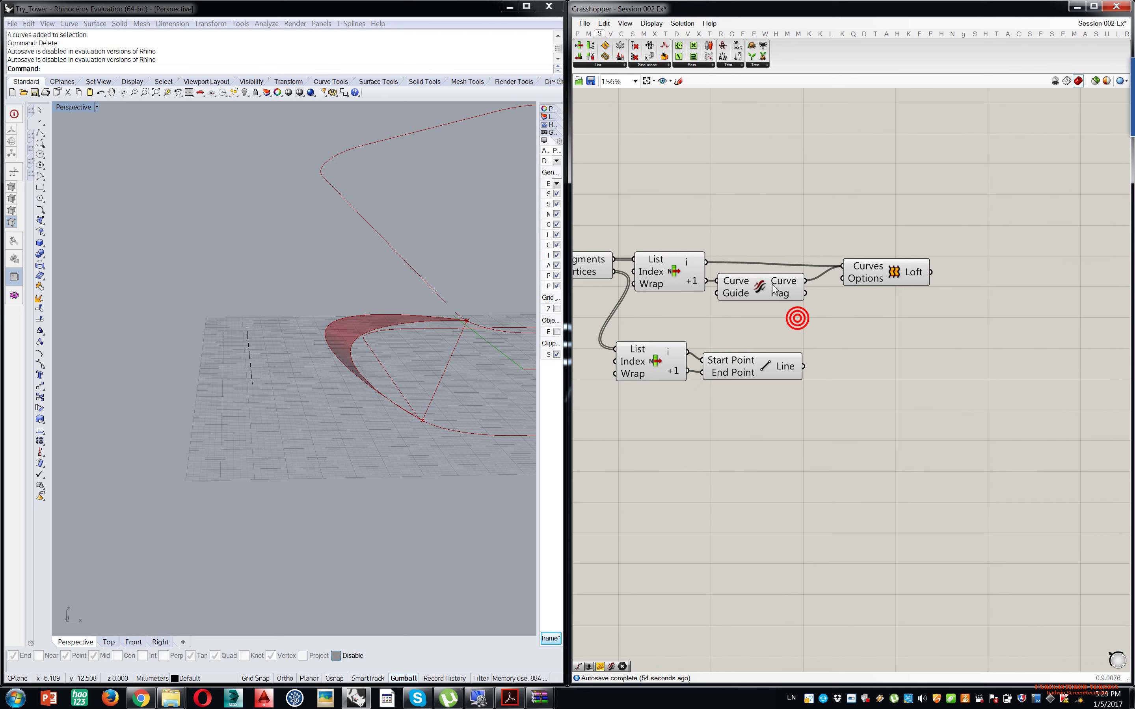
pyautogui.click(683, 270)
# - Add two Point On Curve components, one fed by the segment List Item's i output and one by the flipped curve
pyautogui.moveTo(405, 355)
pyautogui.mouseDown(button='right')
pyautogui.moveTo(398, 338)
pyautogui.moveTo(387, 364)
pyautogui.moveTo(415, 371)
pyautogui.mouseUp(button='right')
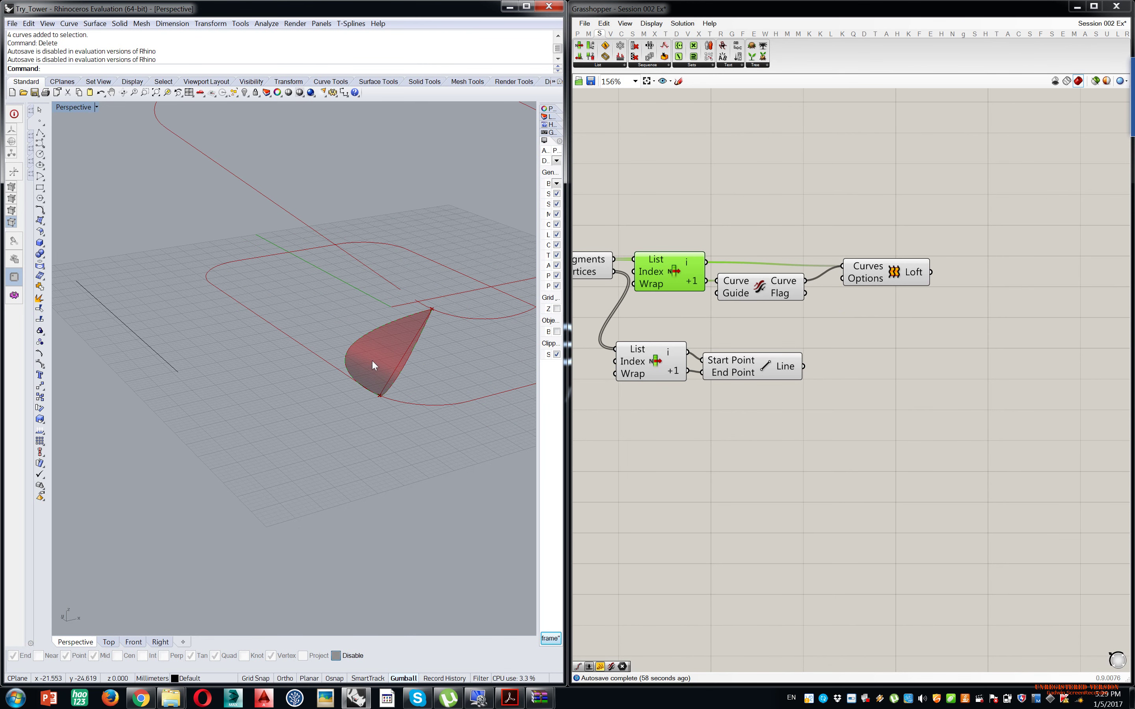
pyautogui.doubleClick(855, 353)
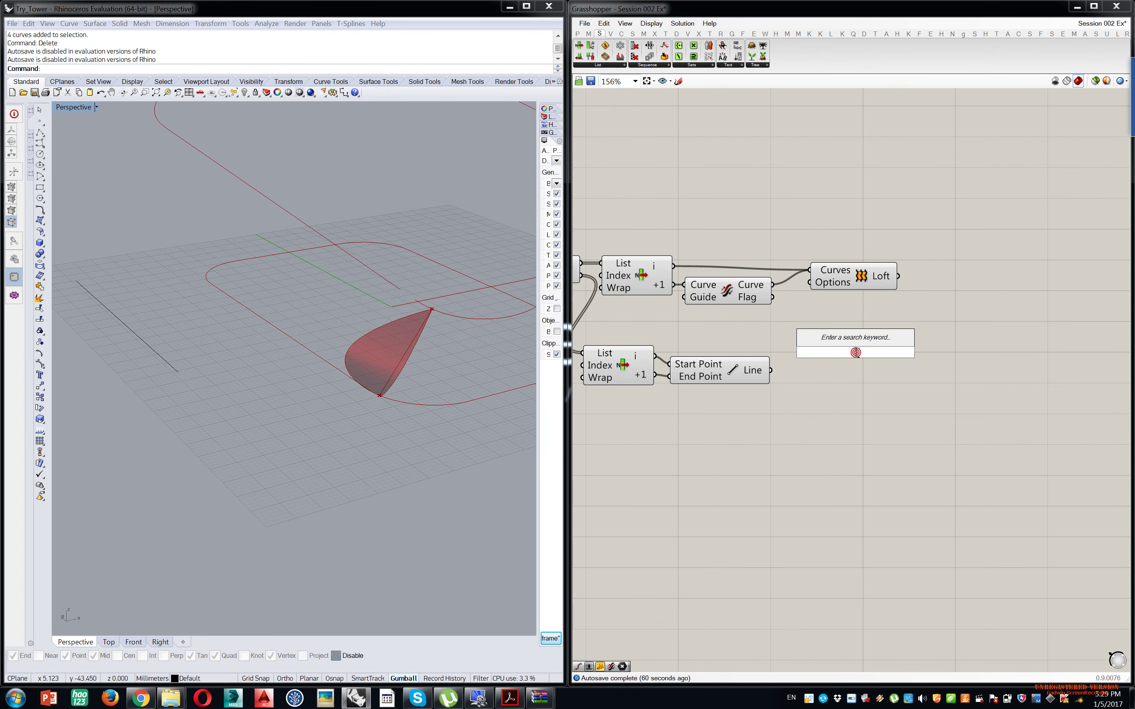
pyautogui.write('point ')
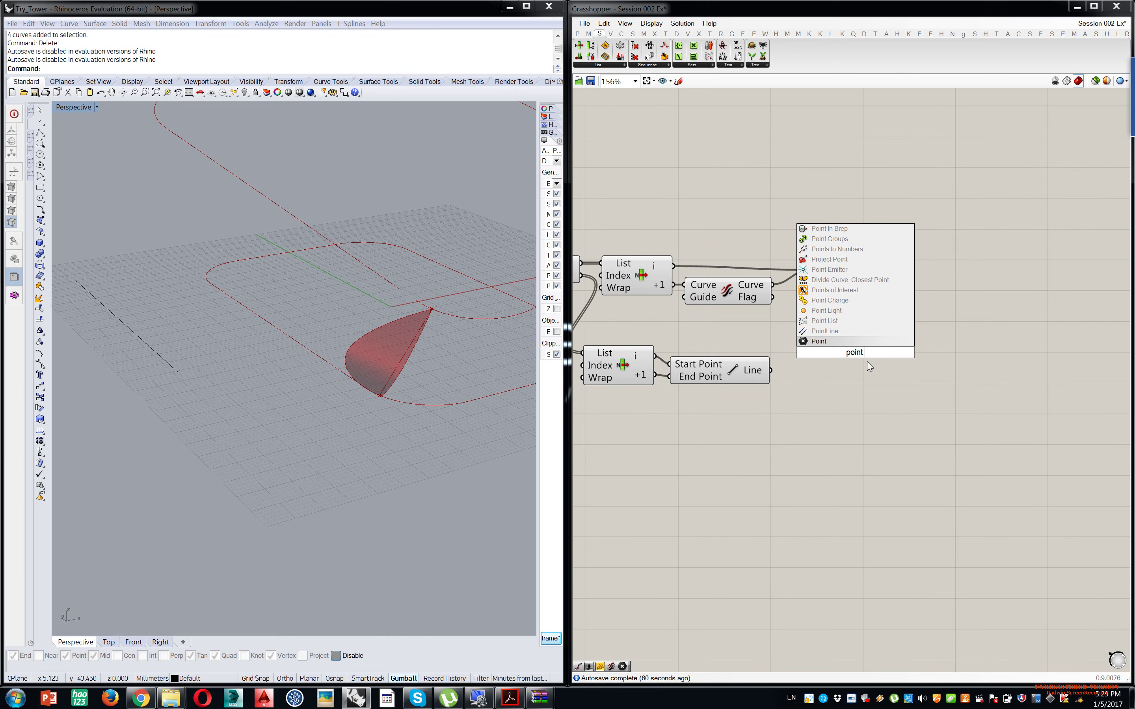
pyautogui.write('on curv')
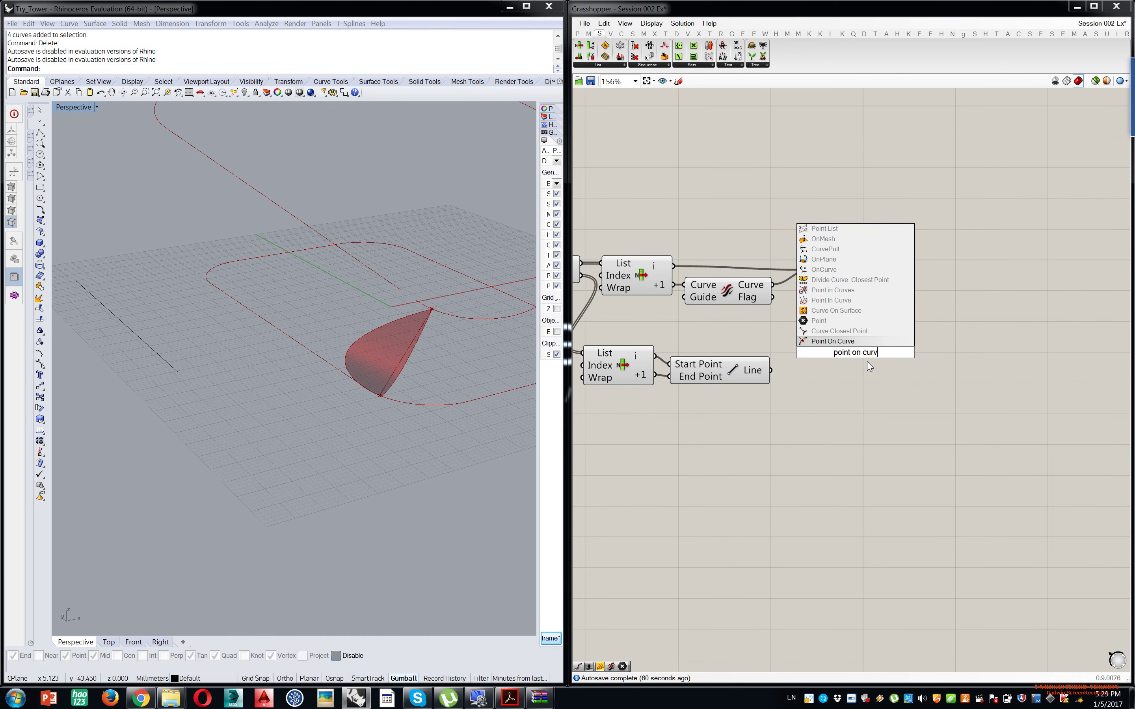
pyautogui.click(861, 341)
pyautogui.scroll(4, 792, 291)
pyautogui.moveTo(746, 281); pyautogui.dragTo(920, 462)
pyautogui.scroll(-3, 780, 293)
pyautogui.moveTo(736, 312); pyautogui.dragTo(925, 427)
# - Add an Average component with an Arithmetic mean output beside the two Point On Curve components
pyautogui.moveTo(1046, 455); pyautogui.dragTo(907, 422, button='right')
pyautogui.scroll(2, 907, 421)
pyautogui.click(1000, 395)
pyautogui.doubleClick(1000, 396)
pyautogui.click(919, 395)
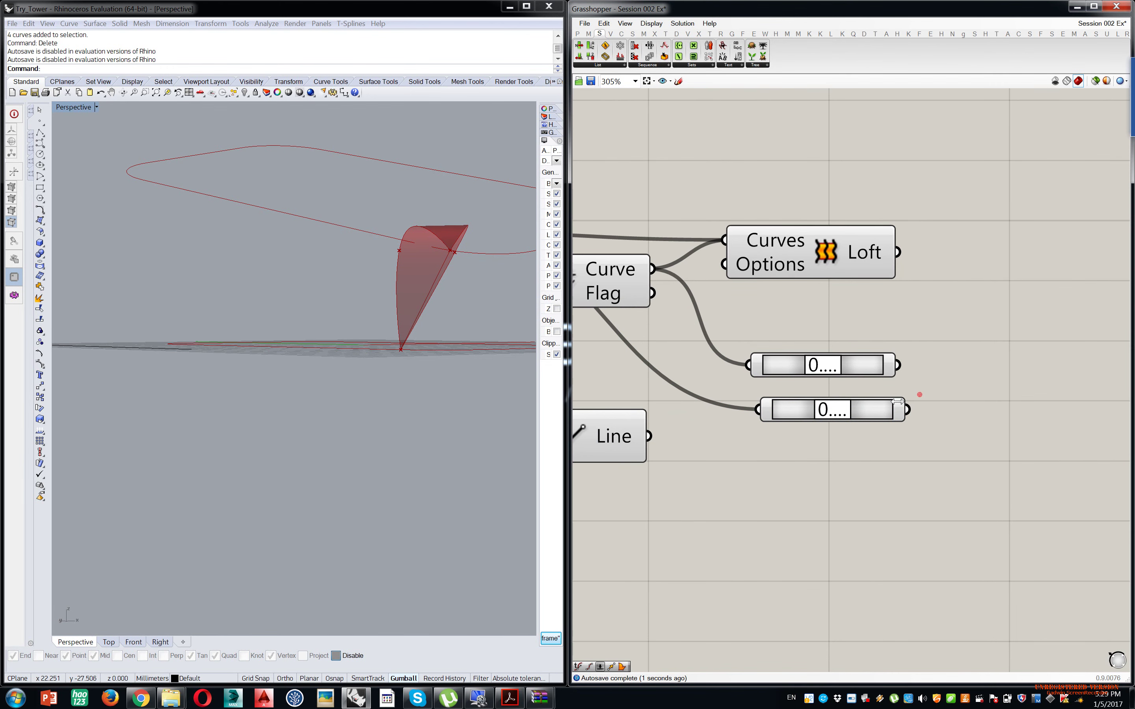
pyautogui.doubleClick(982, 382)
pyautogui.write('average')
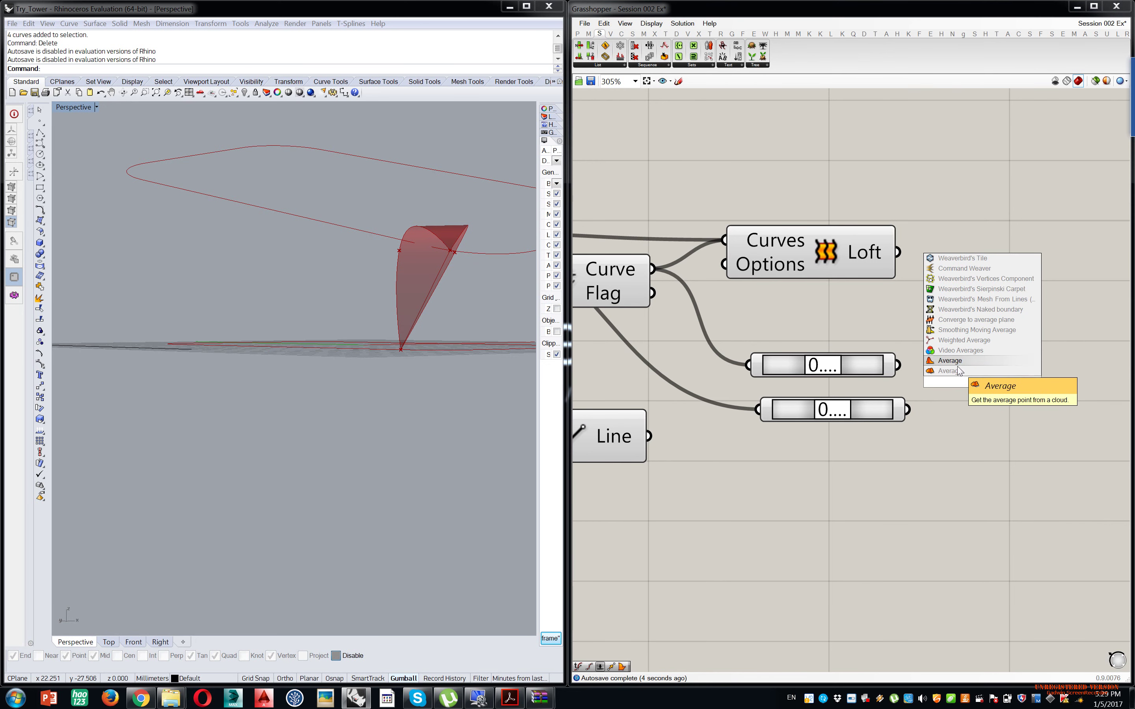
pyautogui.click(958, 372)
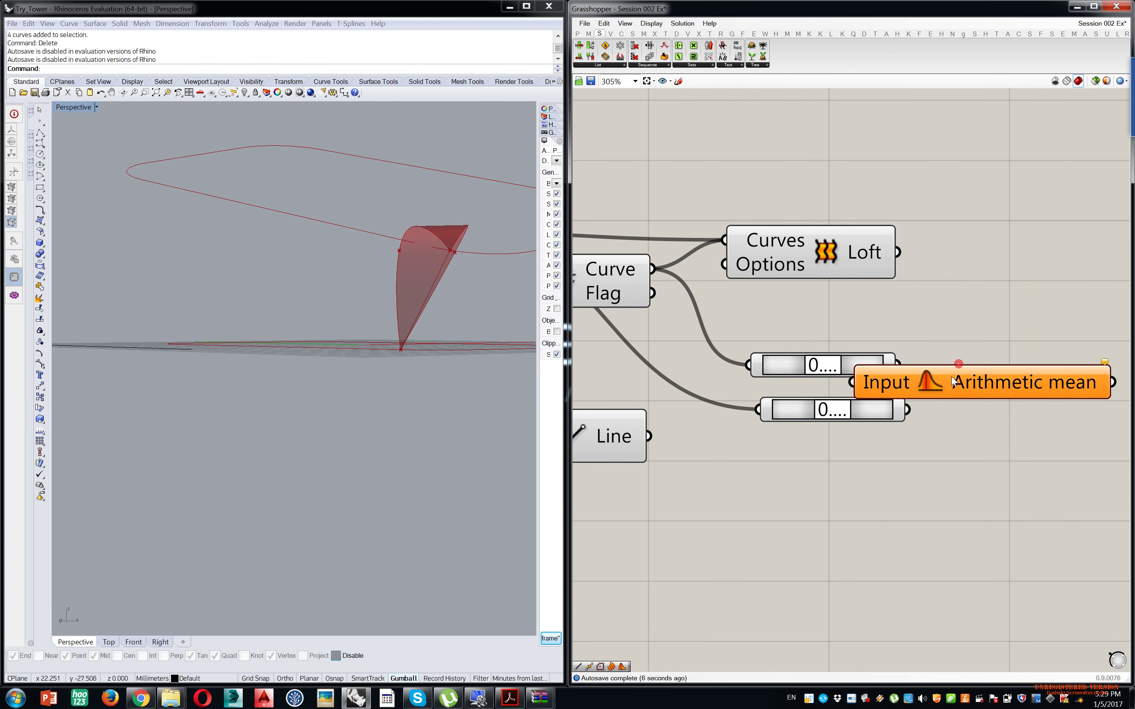
# - Delete one of the two Point On Curve components and feed both leaf curves into the remaining one
pyautogui.scroll(2, 938, 371)
pyautogui.moveTo(883, 362); pyautogui.dragTo(937, 343)
pyautogui.scroll(-2, 822, 396)
pyautogui.click(839, 421)
pyautogui.press('Delete')
pyautogui.moveTo(755, 396); pyautogui.dragTo(904, 409, button='right')
pyautogui.scroll(-2, 969, 419)
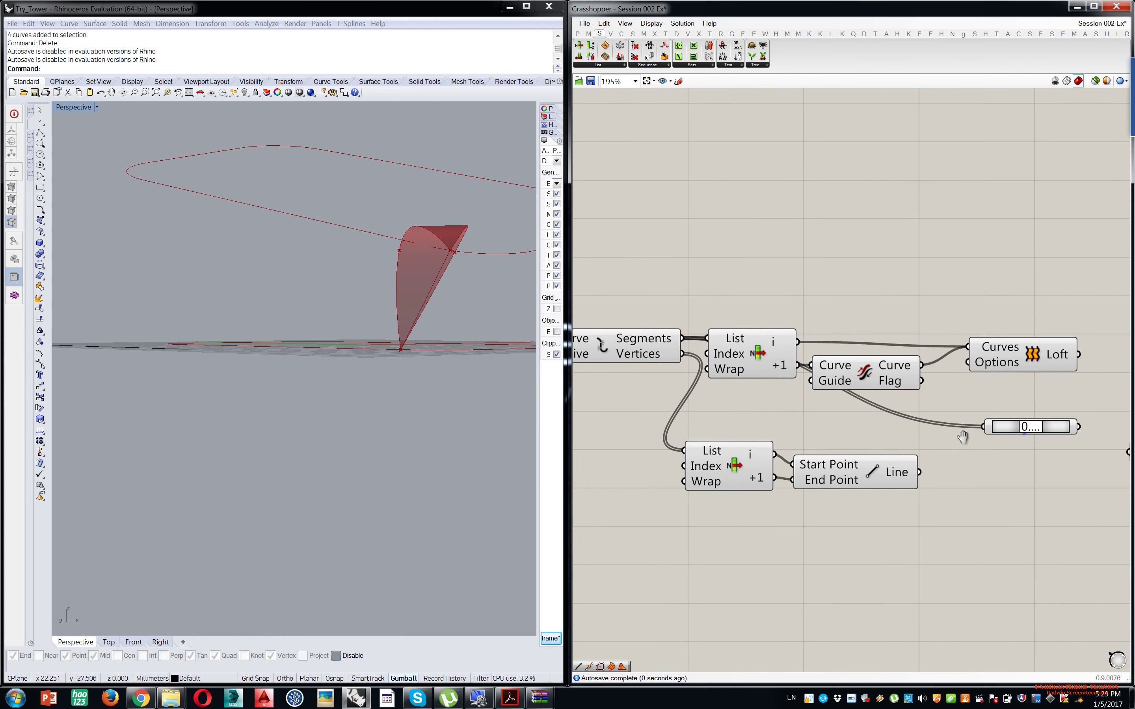
# - Feed the Point On Curve output into the Average component's input, and check the averaged point against the leaf
pyautogui.scroll(2, 924, 433)
pyautogui.moveTo(917, 429)
pyautogui.mouseDown()
pyautogui.moveTo(994, 469)
pyautogui.moveTo(988, 429)
pyautogui.mouseUp()
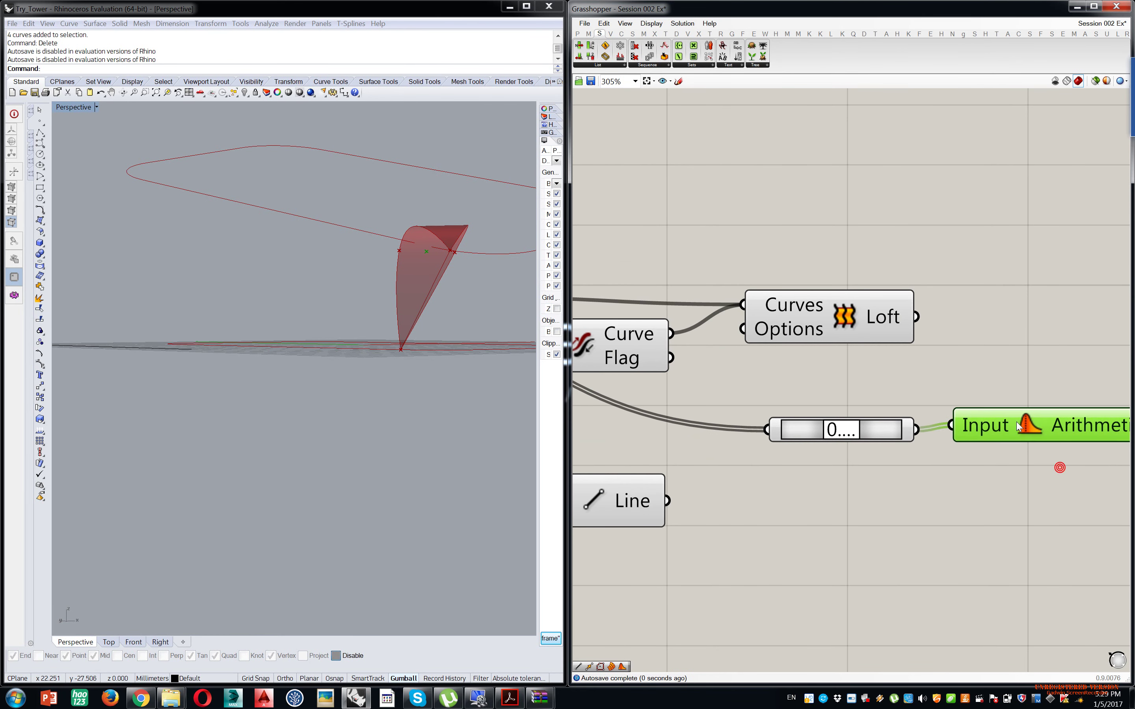
pyautogui.moveTo(444, 320); pyautogui.dragTo(380, 317, button='right')
pyautogui.scroll(-2, 829, 357)
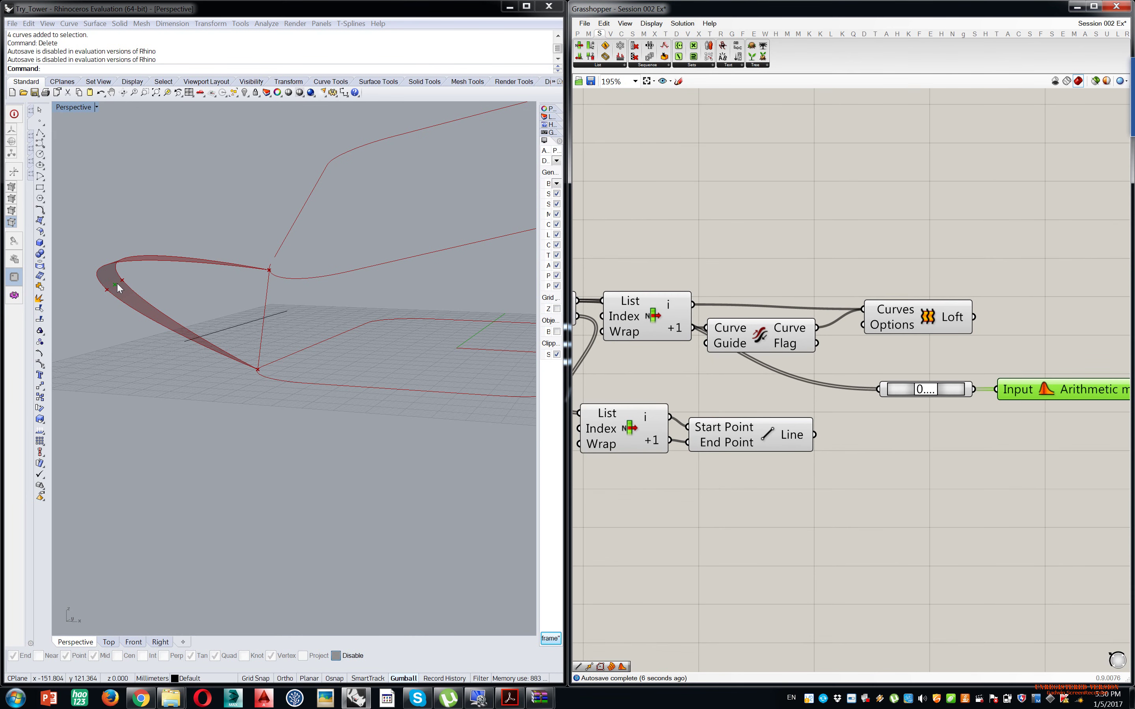
pyautogui.moveTo(259, 372); pyautogui.dragTo(123, 295, button='right')
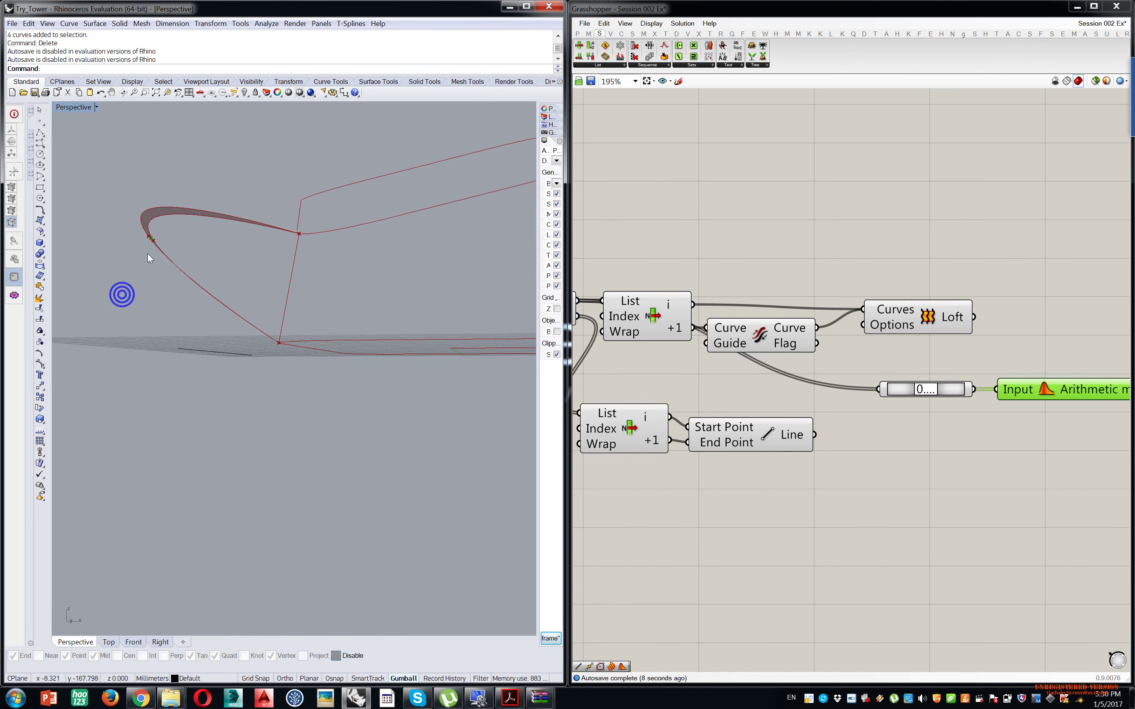
pyautogui.scroll(-5, 286, 281)
pyautogui.moveTo(286, 293); pyautogui.dragTo(240, 344, button='right')
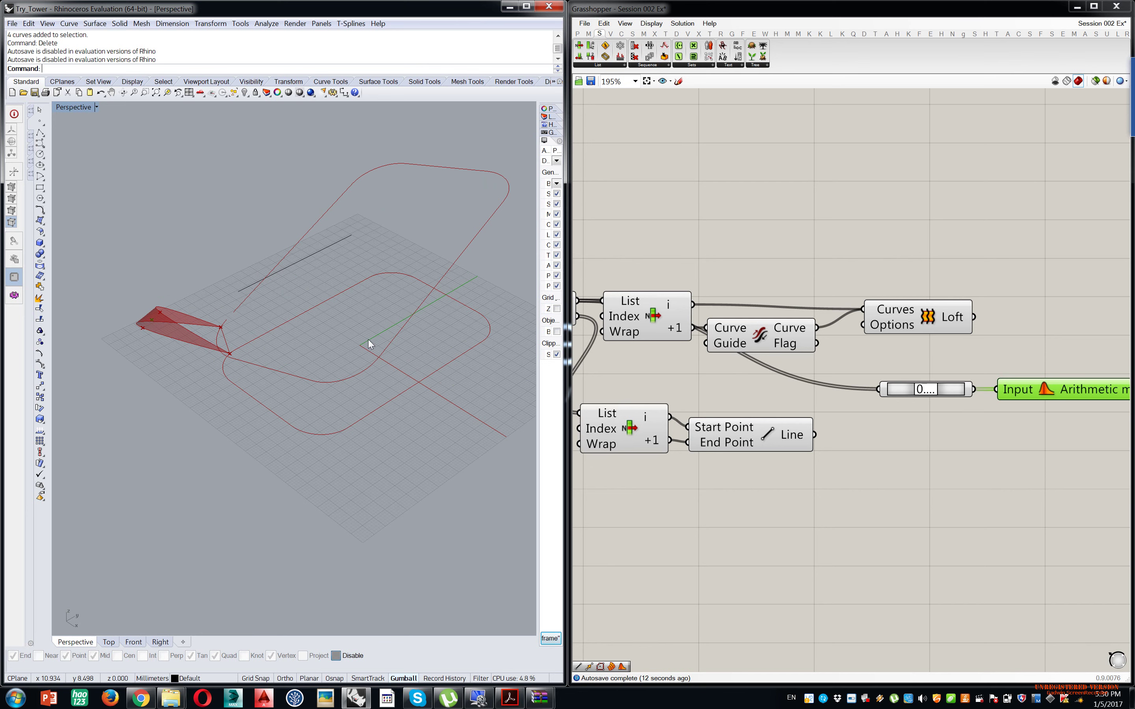
pyautogui.moveTo(404, 350); pyautogui.dragTo(354, 360, button='right')
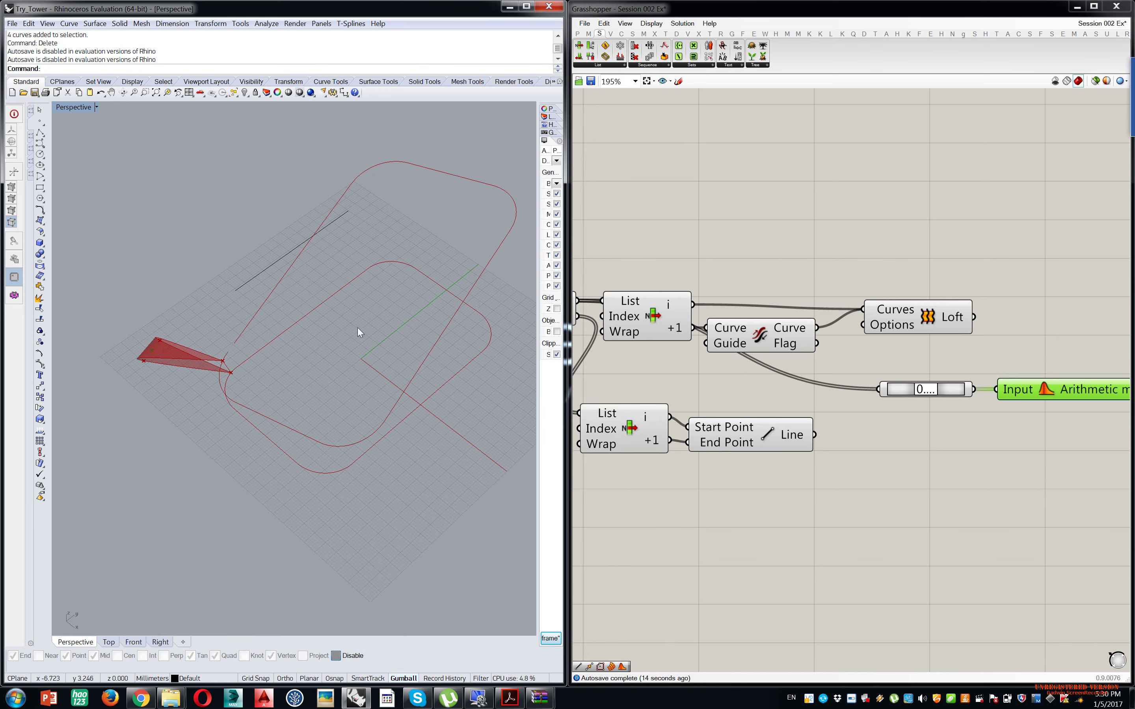
# - Turn on the preview of the tower's original Loft component at the start of the definition
pyautogui.moveTo(869, 266); pyautogui.dragTo(949, 363, button='right')
pyautogui.scroll(-8, 949, 363)
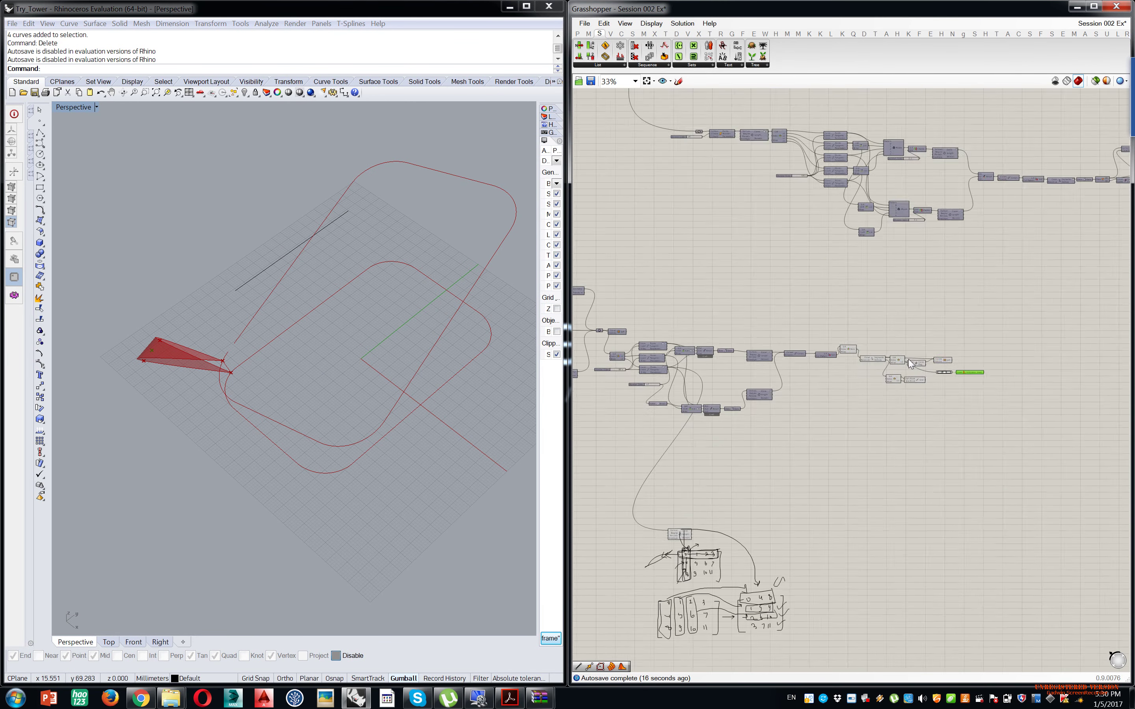
pyautogui.moveTo(831, 382); pyautogui.dragTo(938, 414, button='right')
pyautogui.moveTo(913, 485); pyautogui.dragTo(807, 309, button='right')
pyautogui.scroll(7, 808, 309)
pyautogui.click(686, 302)
pyautogui.middleClick(688, 298)
pyautogui.click(703, 282)
pyautogui.click(877, 244)
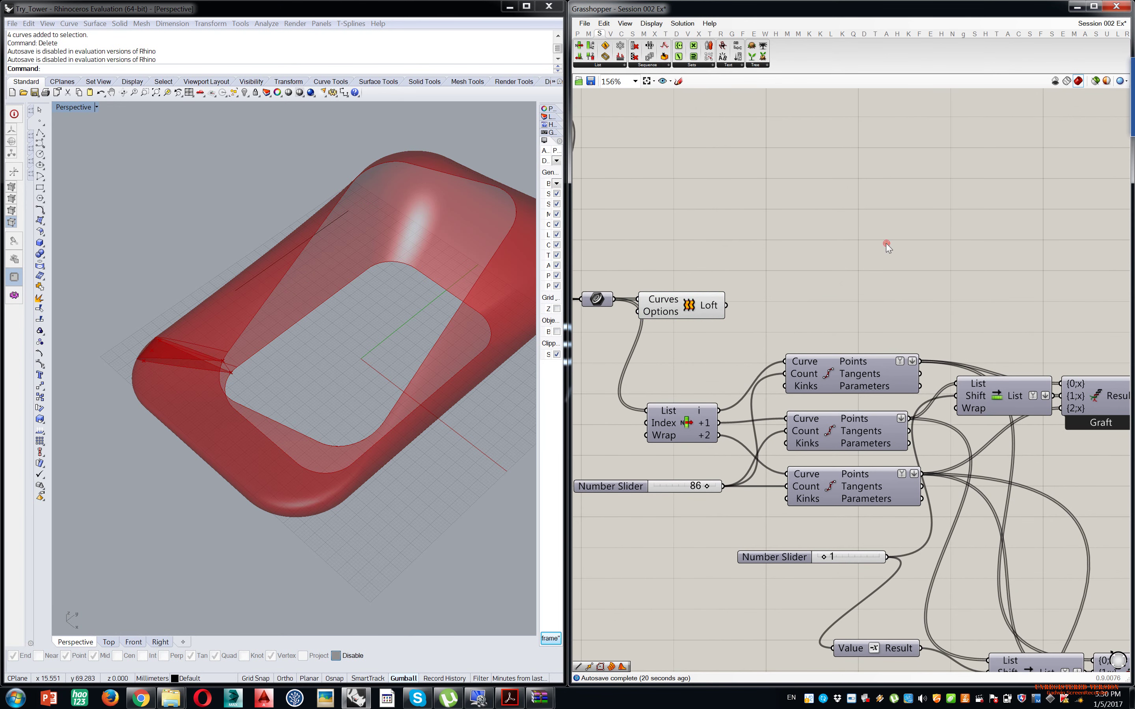
# - Add a Volume component fed by the tower's Loft output, and hide the Loft's preview
pyautogui.doubleClick(886, 243)
pyautogui.write('volou')
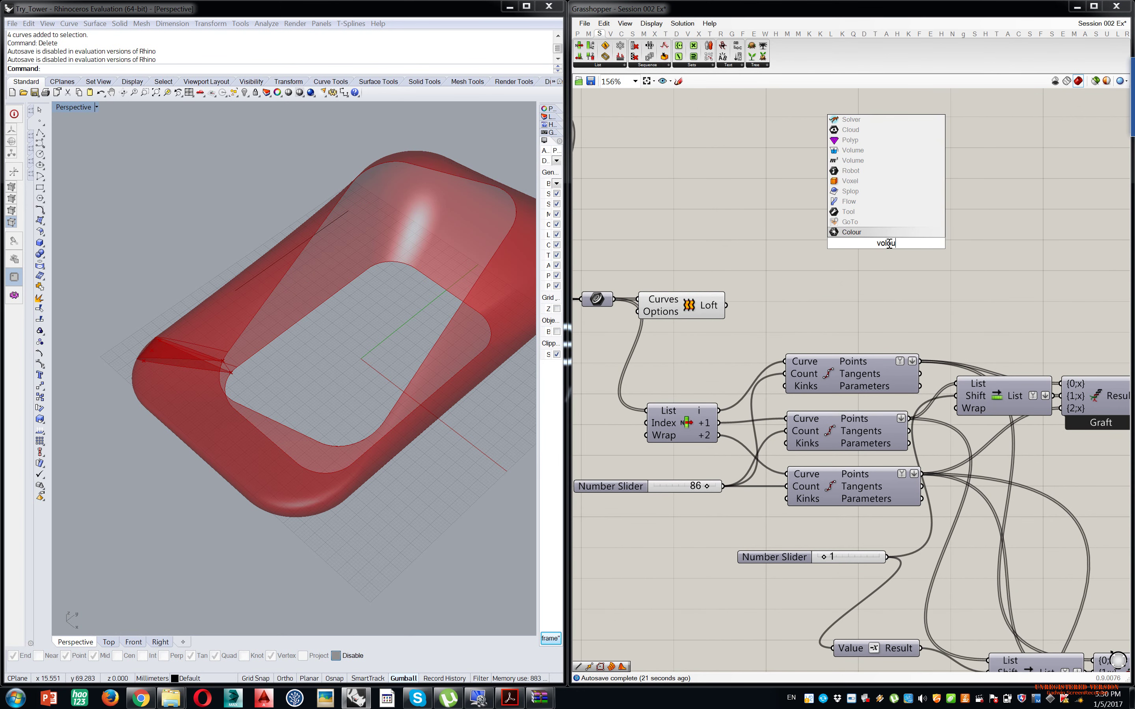
pyautogui.press('BackSpace')
pyautogui.press('BackSpace')
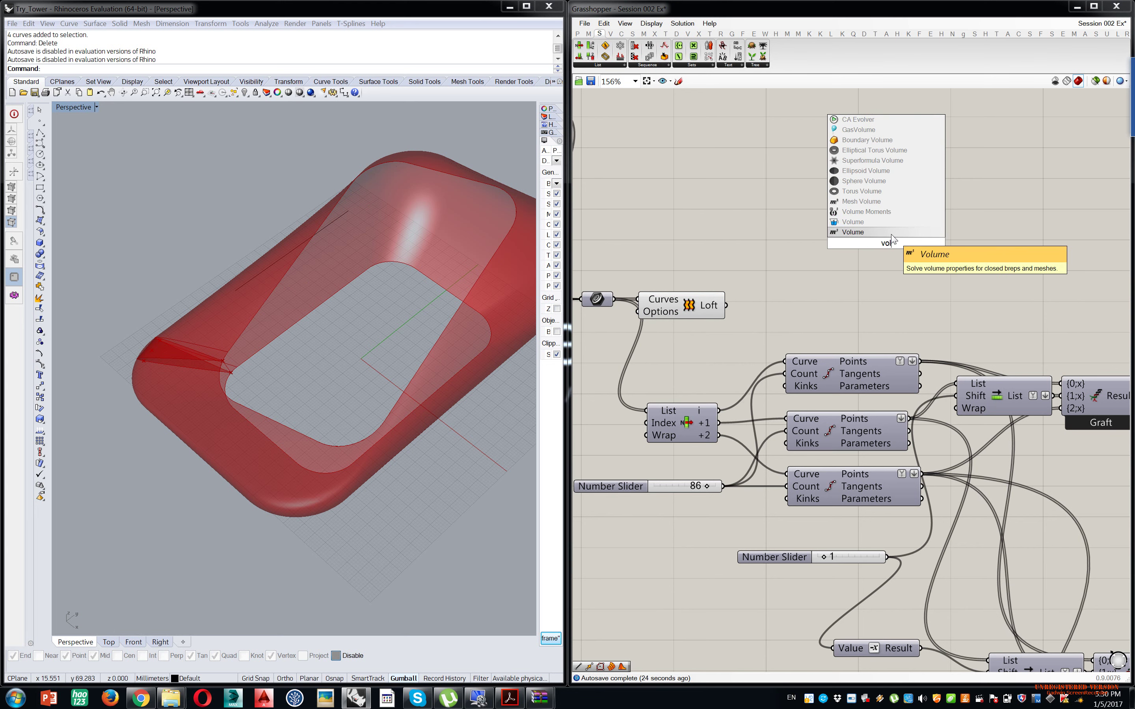
pyautogui.click(872, 232)
pyautogui.moveTo(813, 247); pyautogui.dragTo(825, 243)
pyautogui.moveTo(385, 319); pyautogui.dragTo(422, 301, button='right')
pyautogui.click(884, 244)
pyautogui.scroll(-3, 884, 249)
pyautogui.moveTo(841, 221); pyautogui.dragTo(783, 284)
pyautogui.middleClick(787, 276)
pyautogui.click(814, 252)
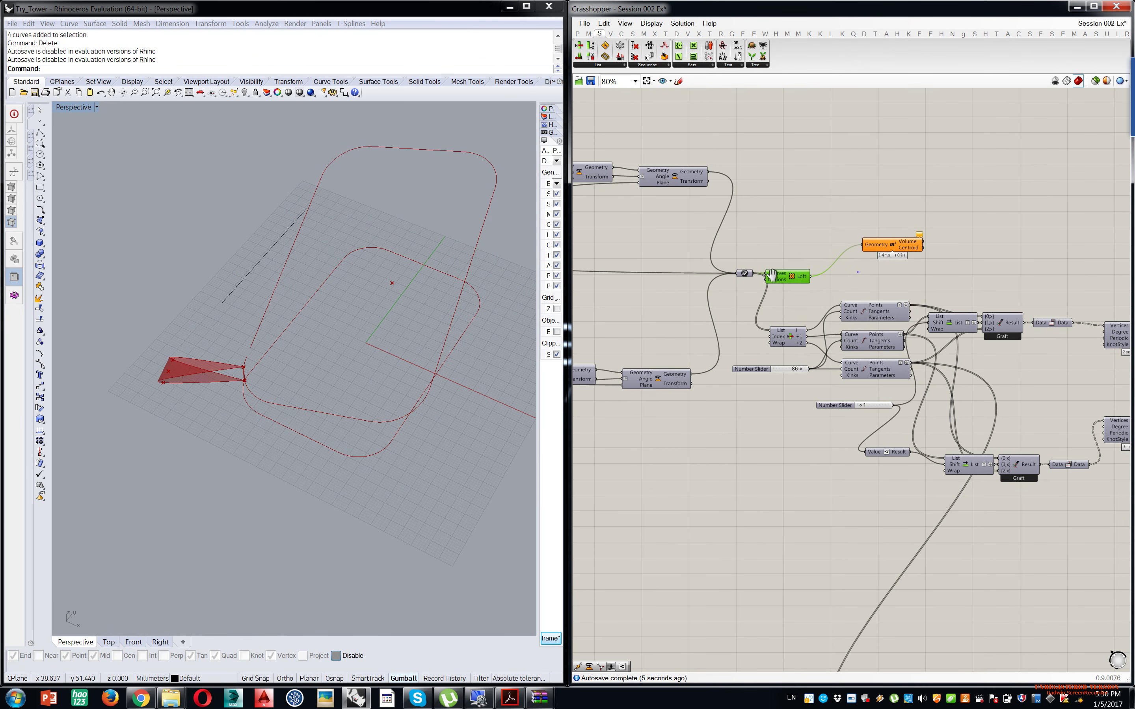
# - Move the Volume component across the definition to just above the Arithmetic mean component
pyautogui.scroll(-3, 811, 267)
pyautogui.moveTo(857, 271); pyautogui.dragTo(747, 265, button='right')
pyautogui.moveTo(749, 255); pyautogui.dragTo(1114, 347)
pyautogui.scroll(7, 1115, 350)
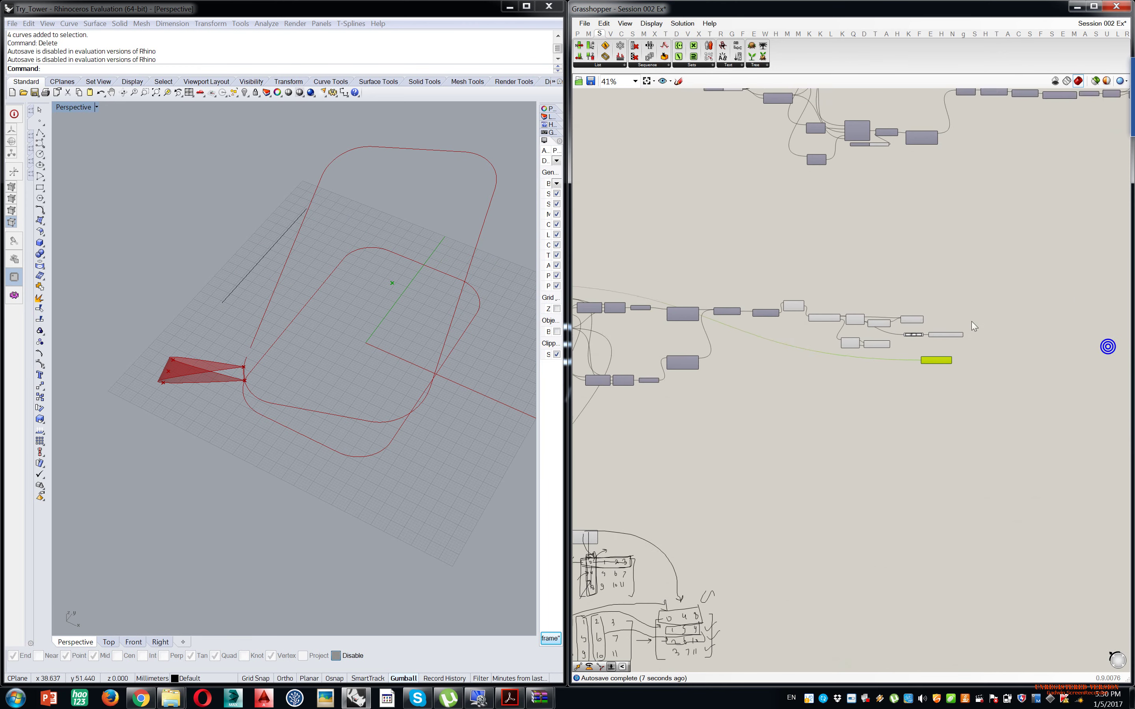
pyautogui.click(909, 355)
pyautogui.moveTo(813, 475); pyautogui.dragTo(977, 232)
pyautogui.moveTo(964, 303); pyautogui.dragTo(756, 322, button='right')
# - Add a Scale component with the Arithmetic mean as its Geometry and the Volume's Centroid as its Center
pyautogui.click(876, 328)
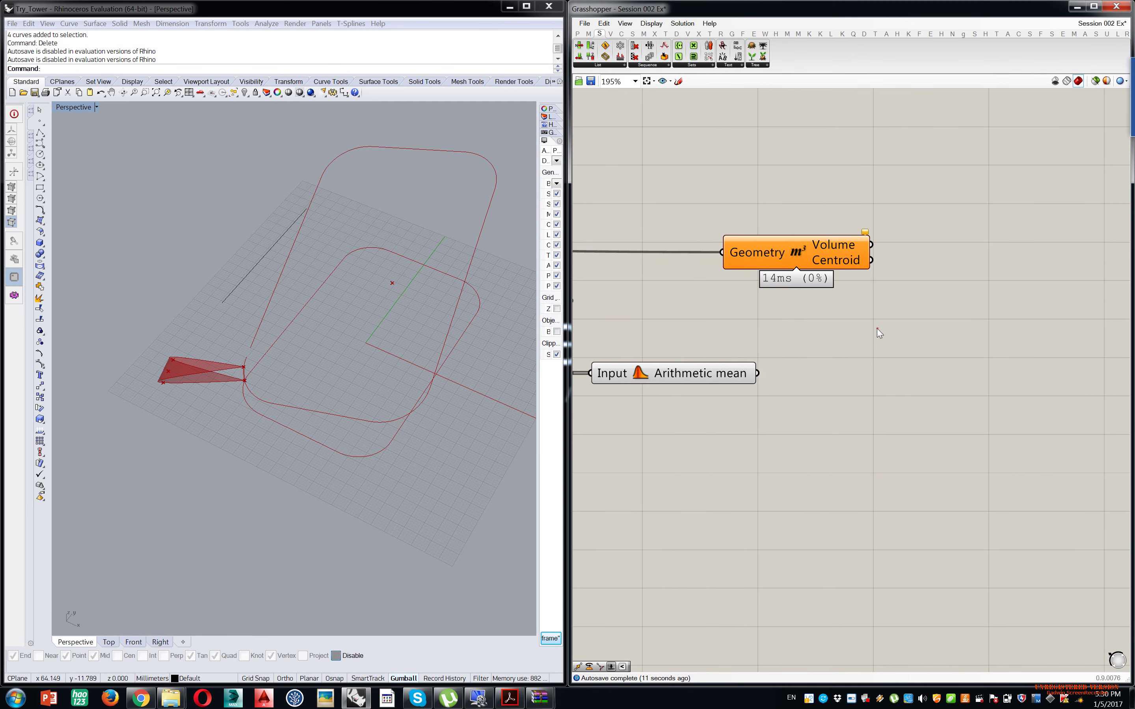
pyautogui.rightClick(877, 329)
pyautogui.click(839, 331)
pyautogui.moveTo(757, 373); pyautogui.dragTo(873, 362)
pyautogui.click(893, 275)
pyautogui.moveTo(258, 374); pyautogui.dragTo(295, 246, button='right')
pyautogui.scroll(2, 297, 250)
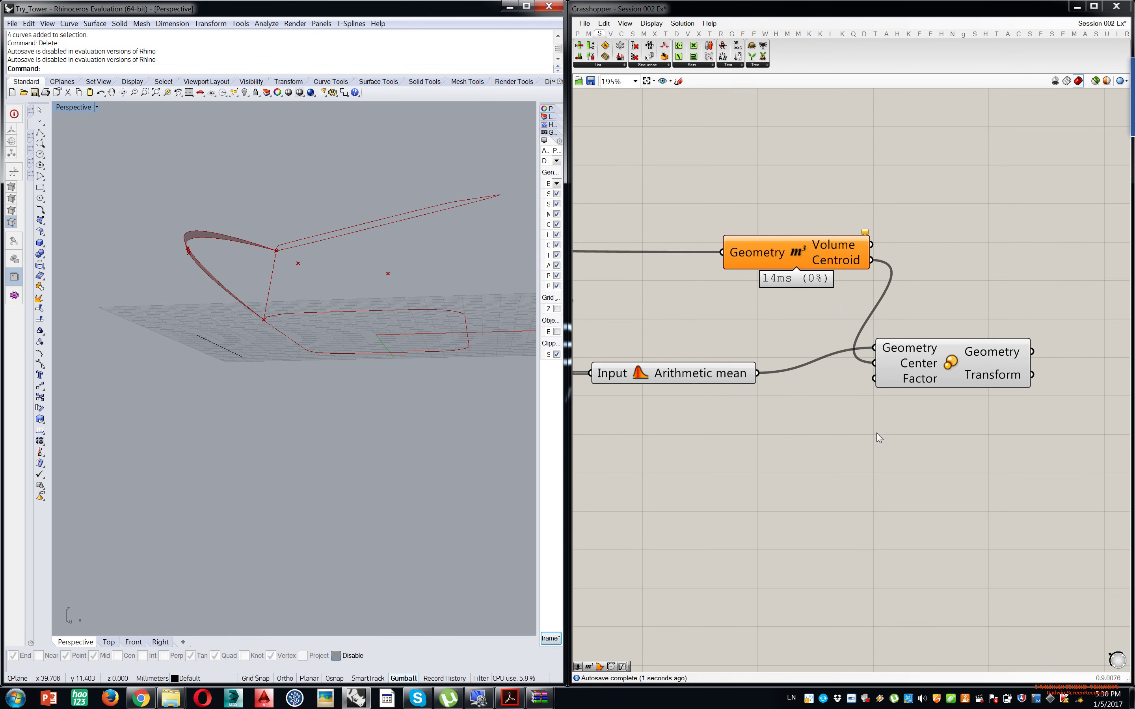
# - Add a Number Slider set to 0.95 and connect it to the Scale component's Factor input
pyautogui.doubleClick(810, 451)
pyautogui.write('.9')
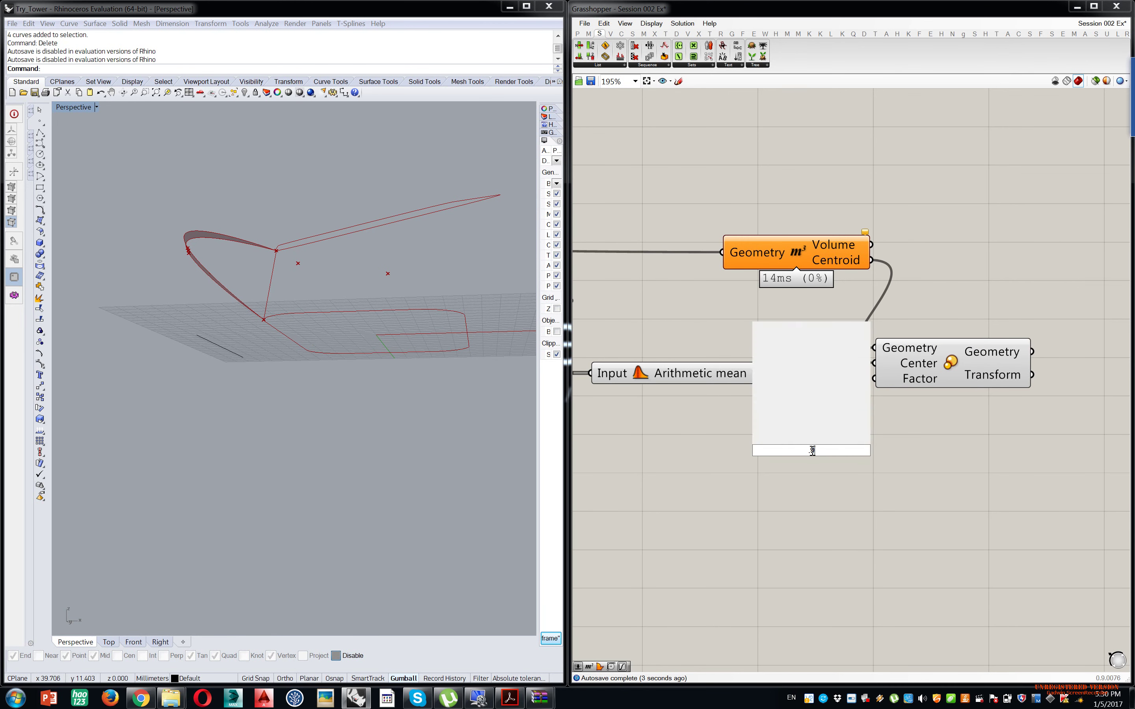
pyautogui.write('5')
pyautogui.press('Return')
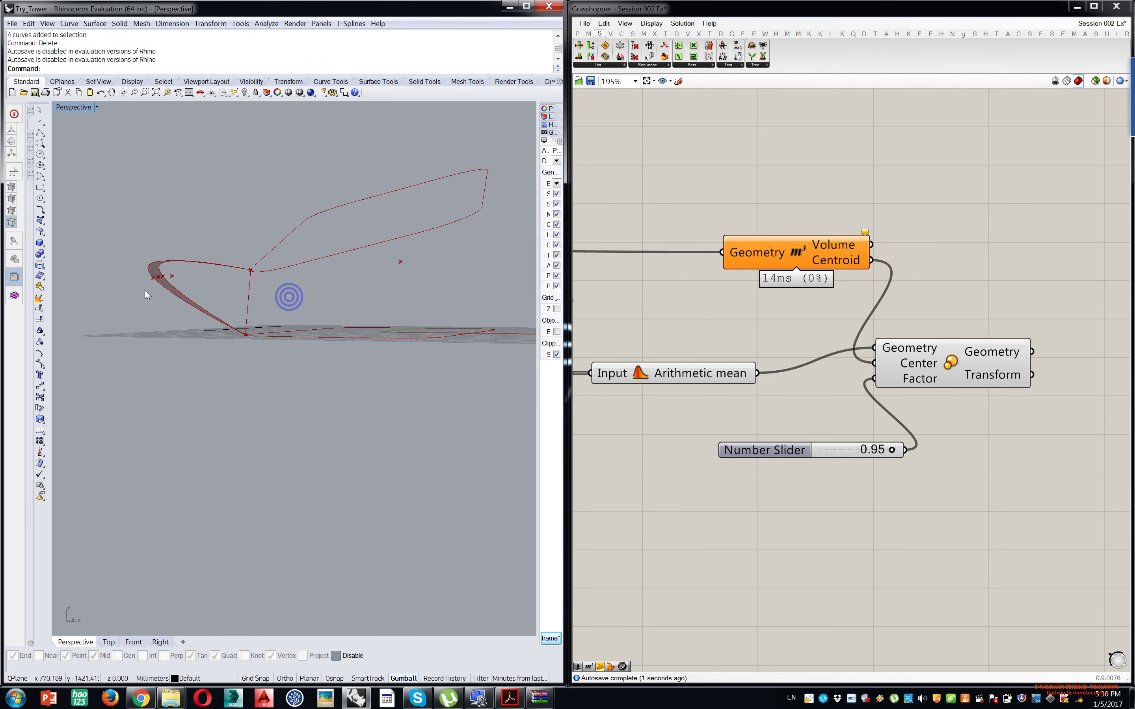
pyautogui.scroll(5, 855, 454)
pyautogui.moveTo(897, 443)
pyautogui.mouseDown()
pyautogui.moveTo(710, 444)
pyautogui.moveTo(895, 437)
pyautogui.mouseUp()
pyautogui.moveTo(368, 280); pyautogui.dragTo(227, 235, button='right')
pyautogui.doubleClick(766, 437)
pyautogui.write('.95')
pyautogui.press('Return')
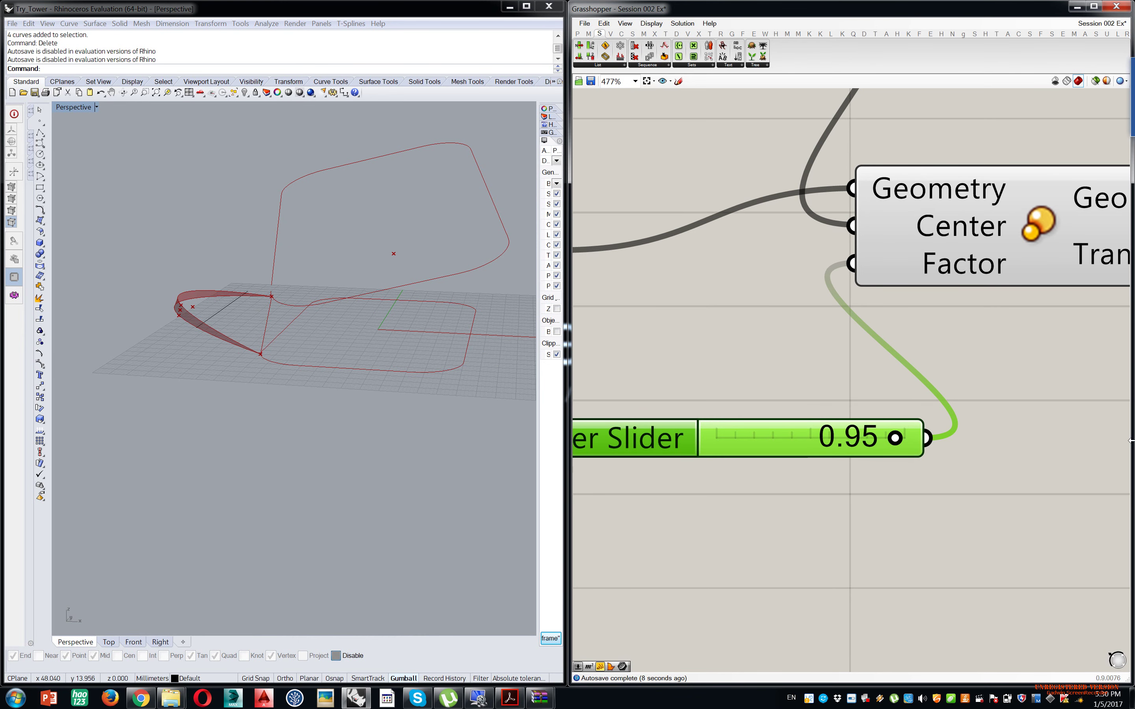
# - Line up the Scale component and its slider beside the Arithmetic mean, and delete the Line component
pyautogui.scroll(-4, 967, 454)
pyautogui.moveTo(963, 439); pyautogui.dragTo(892, 409, button='right')
pyautogui.scroll(-1, 890, 387)
pyautogui.moveTo(897, 332); pyautogui.dragTo(950, 351)
pyautogui.moveTo(821, 418); pyautogui.dragTo(846, 379)
pyautogui.scroll(-2, 821, 408)
pyautogui.moveTo(804, 418); pyautogui.dragTo(905, 396, button='right')
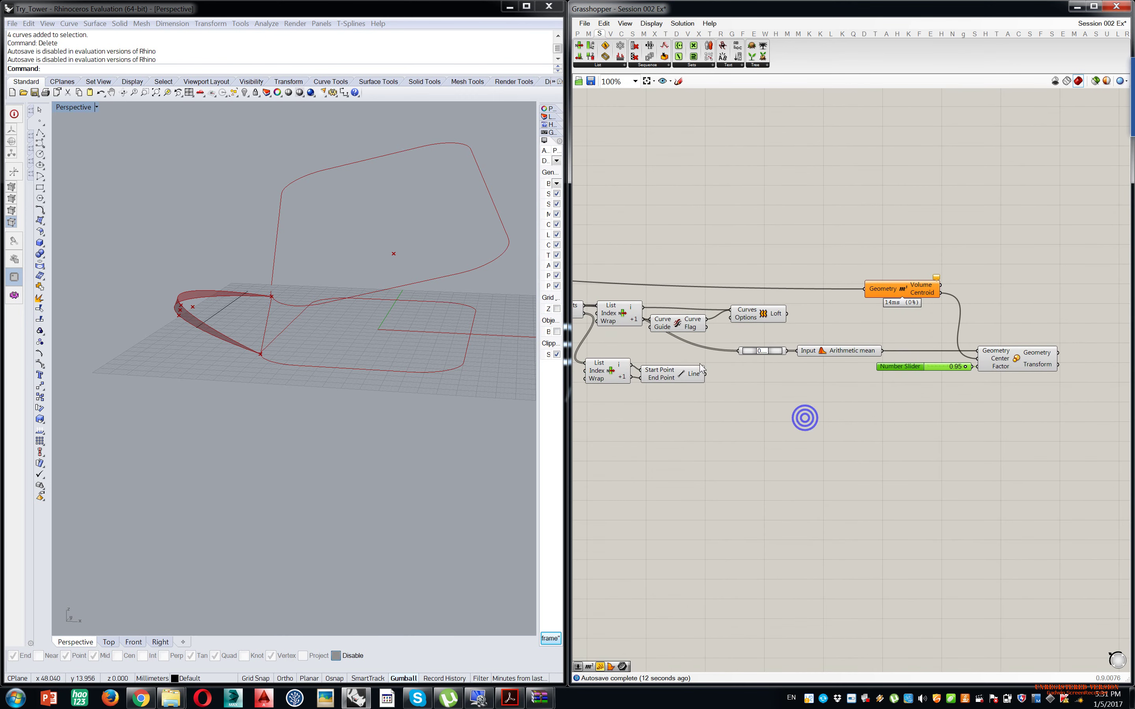
pyautogui.click(655, 373)
pyautogui.press('Delete')
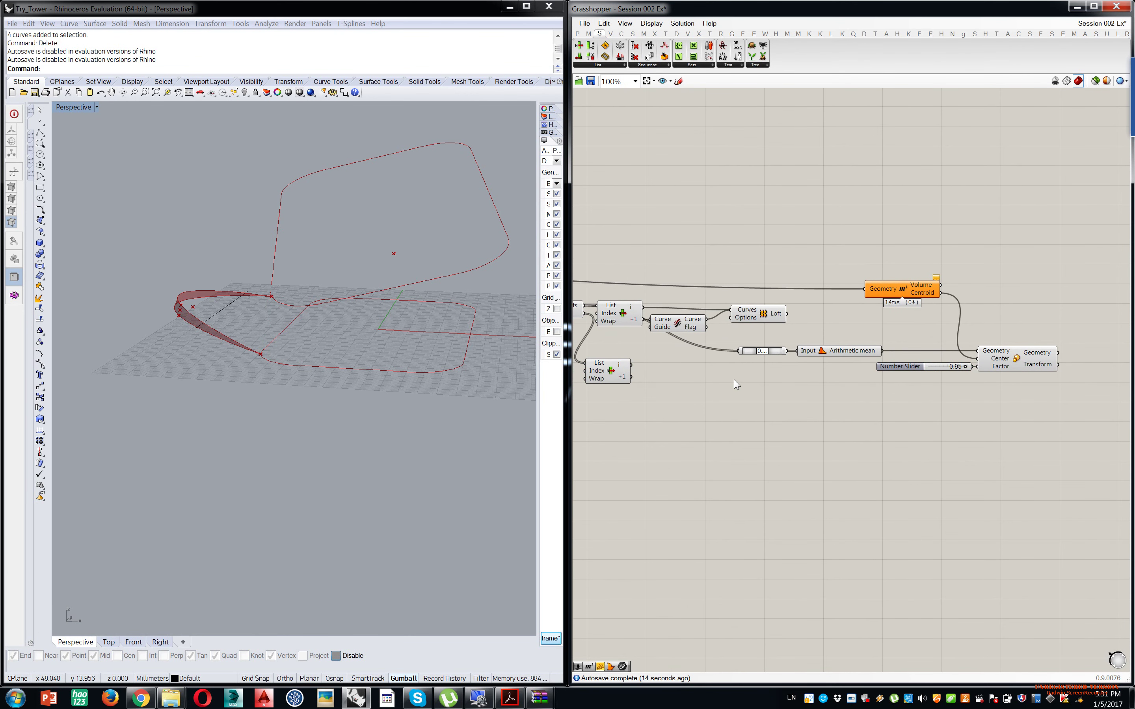
# - Search for a "curve 3pt" component among the curve components, try placing a Nurbs Curve, and delete it
pyautogui.doubleClick(734, 379)
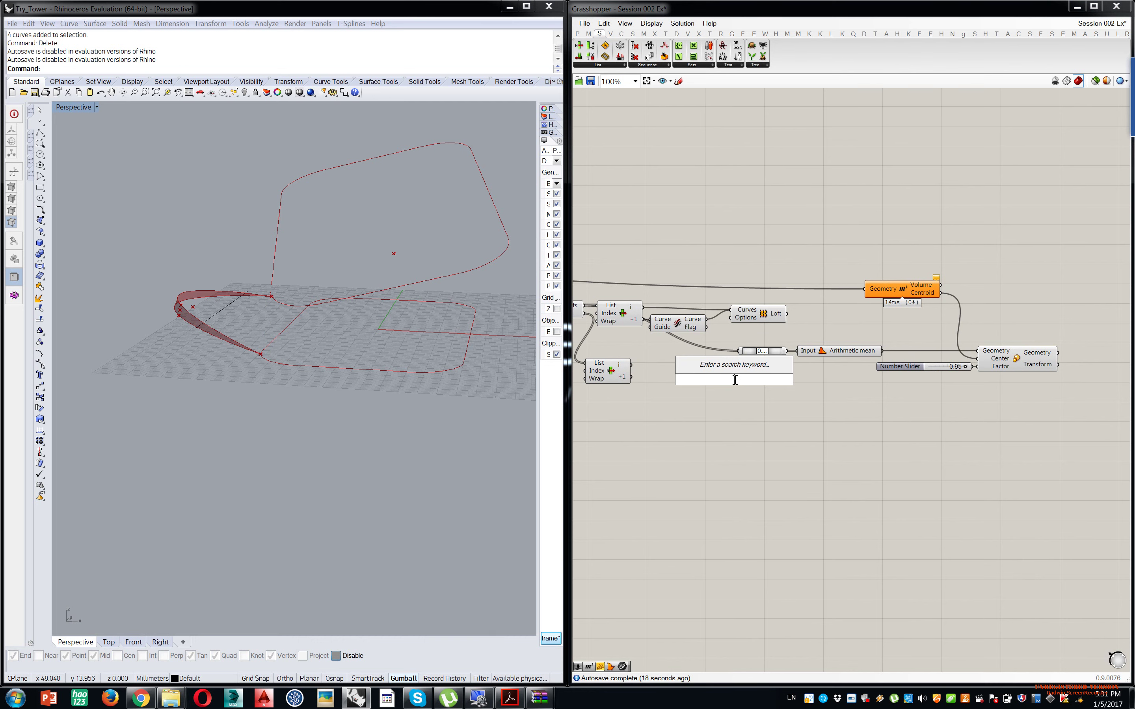
pyautogui.write('cu')
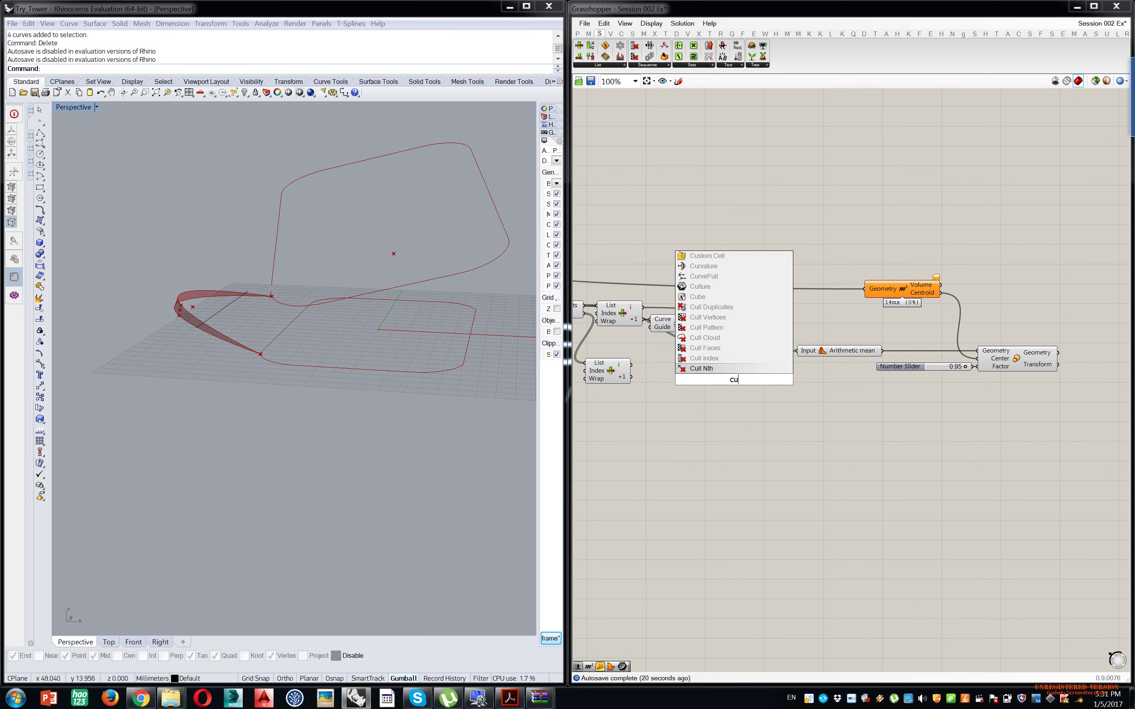
pyautogui.write('rve 3p')
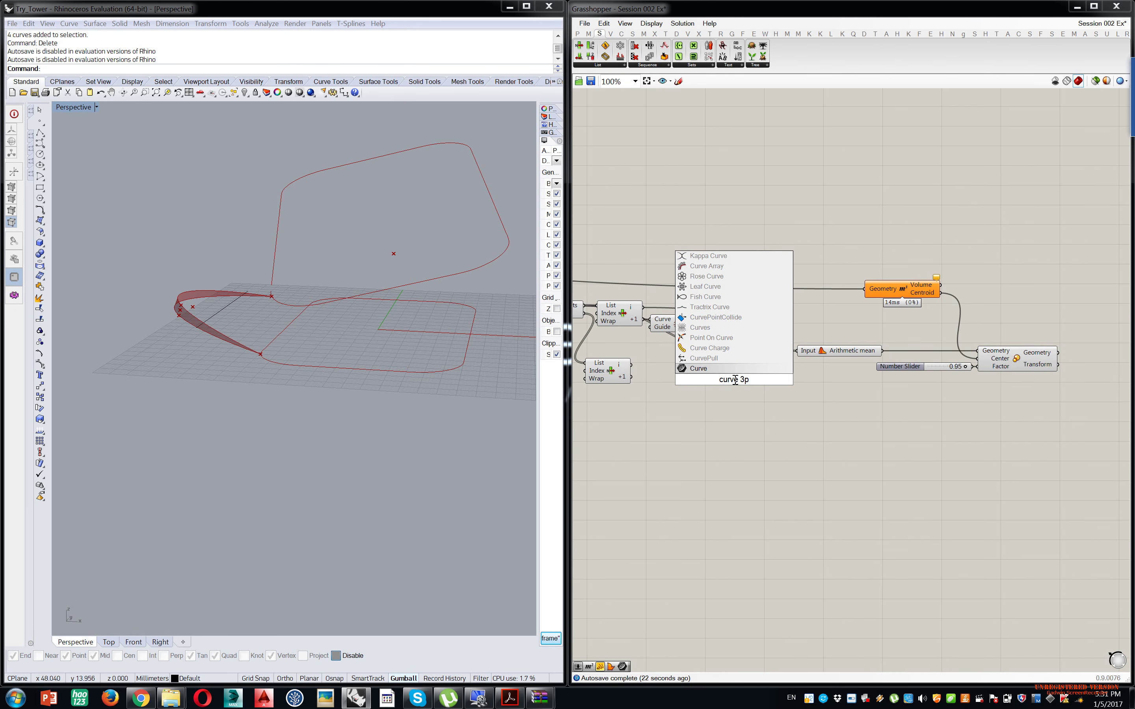
pyautogui.write('t')
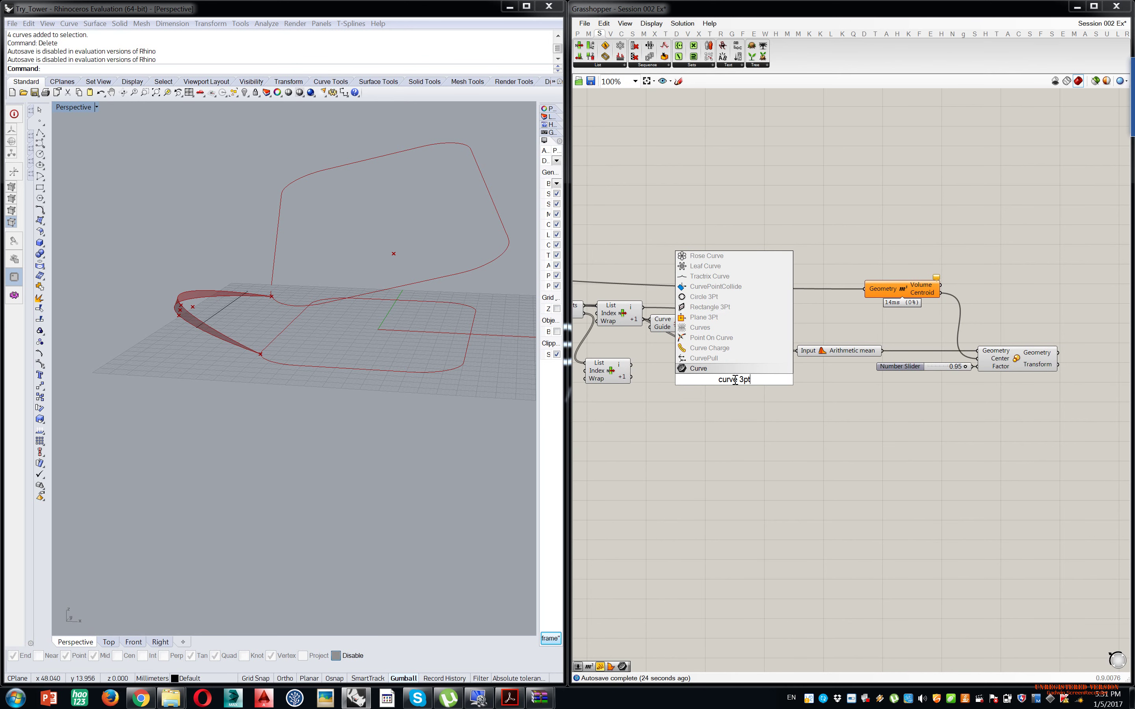
pyautogui.click(620, 34)
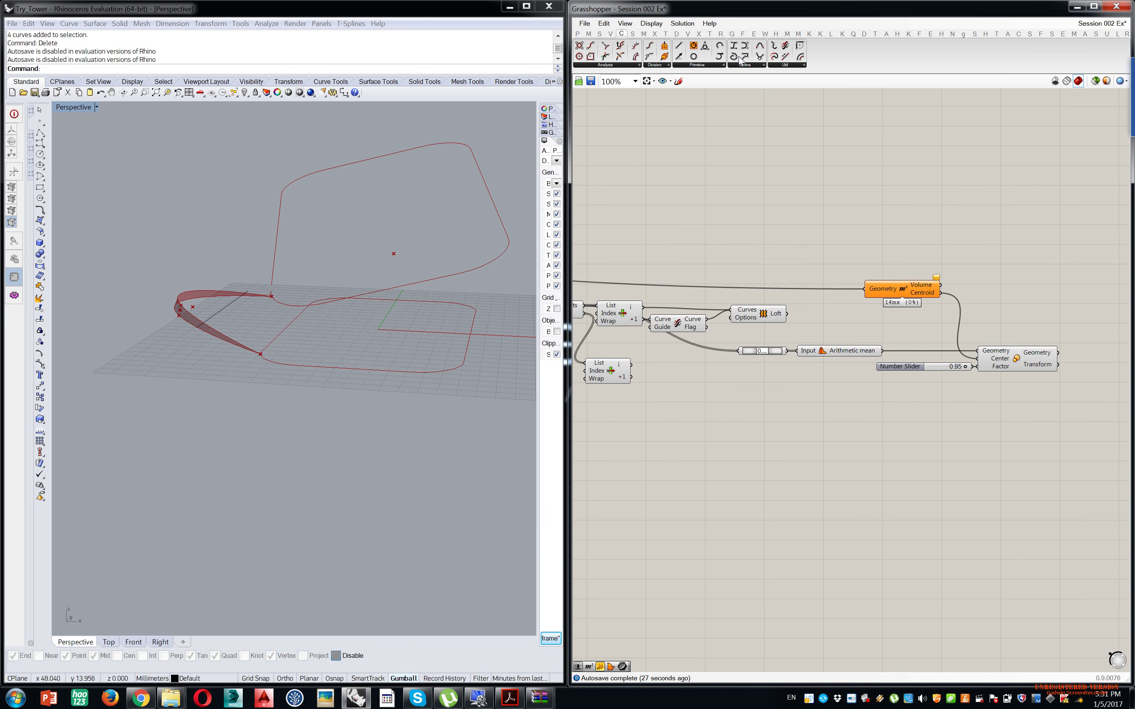
pyautogui.click(744, 66)
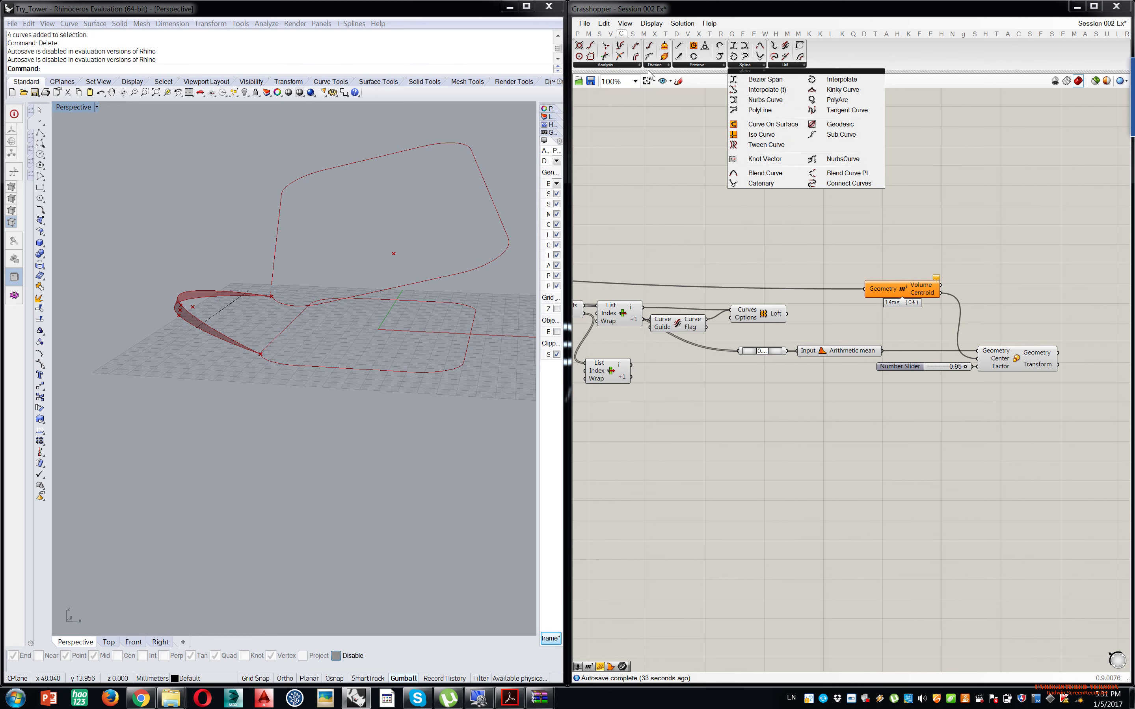
pyautogui.click(622, 65)
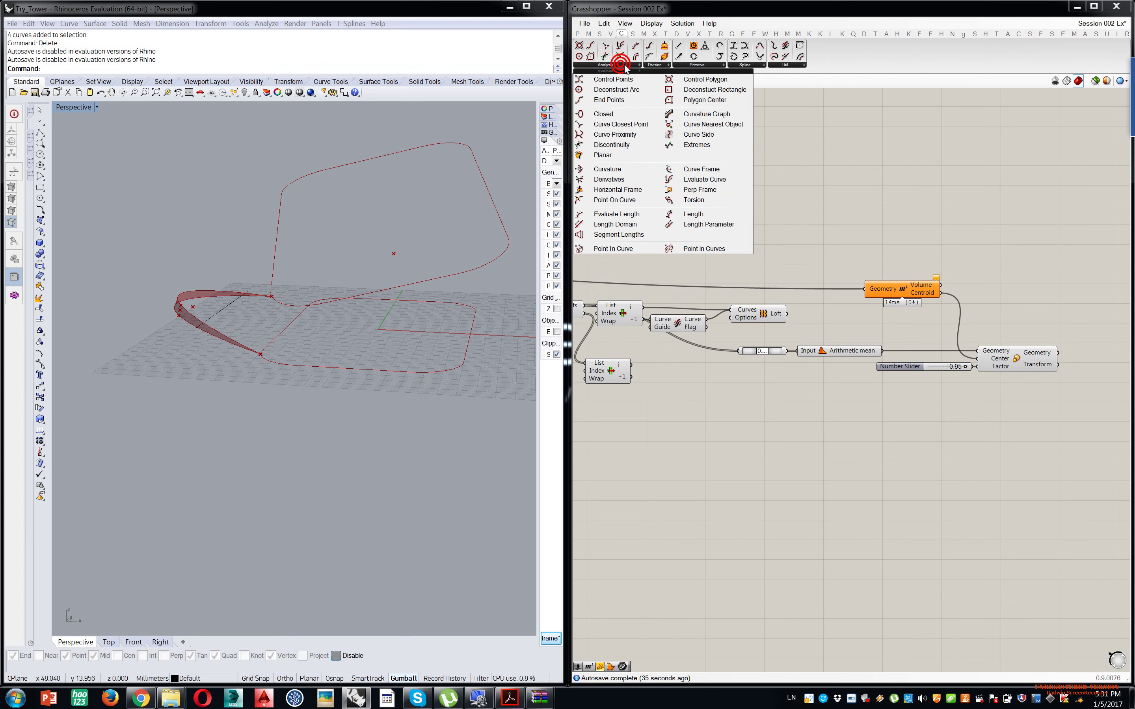
pyautogui.click(654, 67)
pyautogui.click(687, 69)
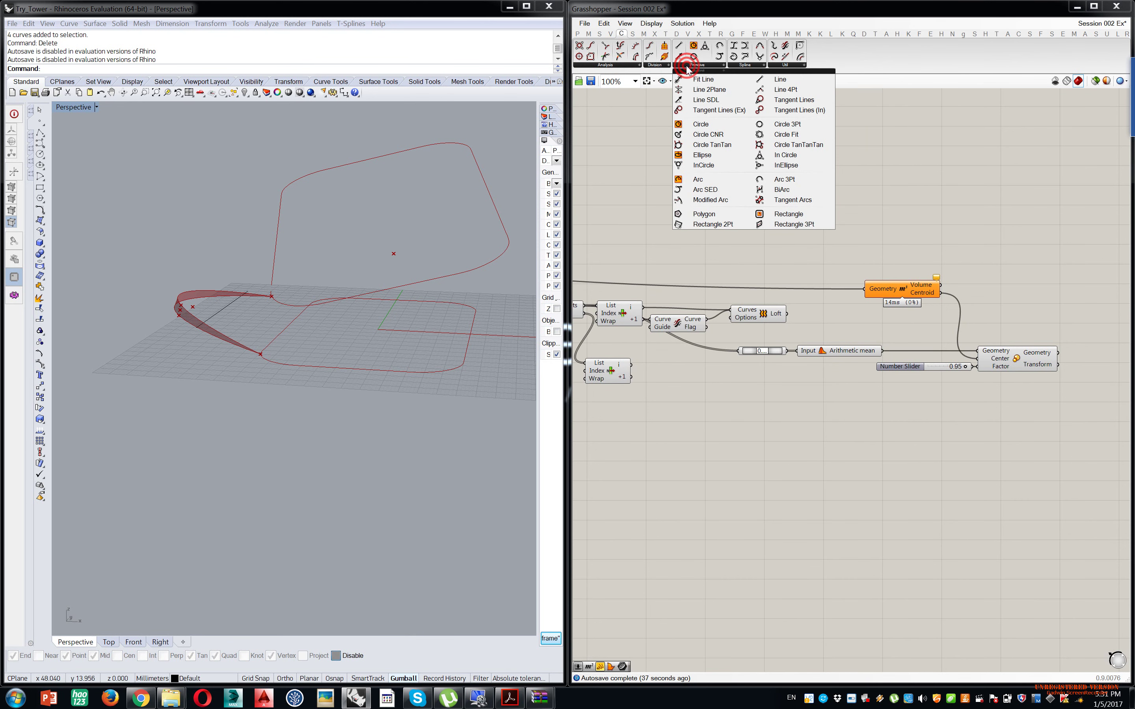
pyautogui.click(744, 66)
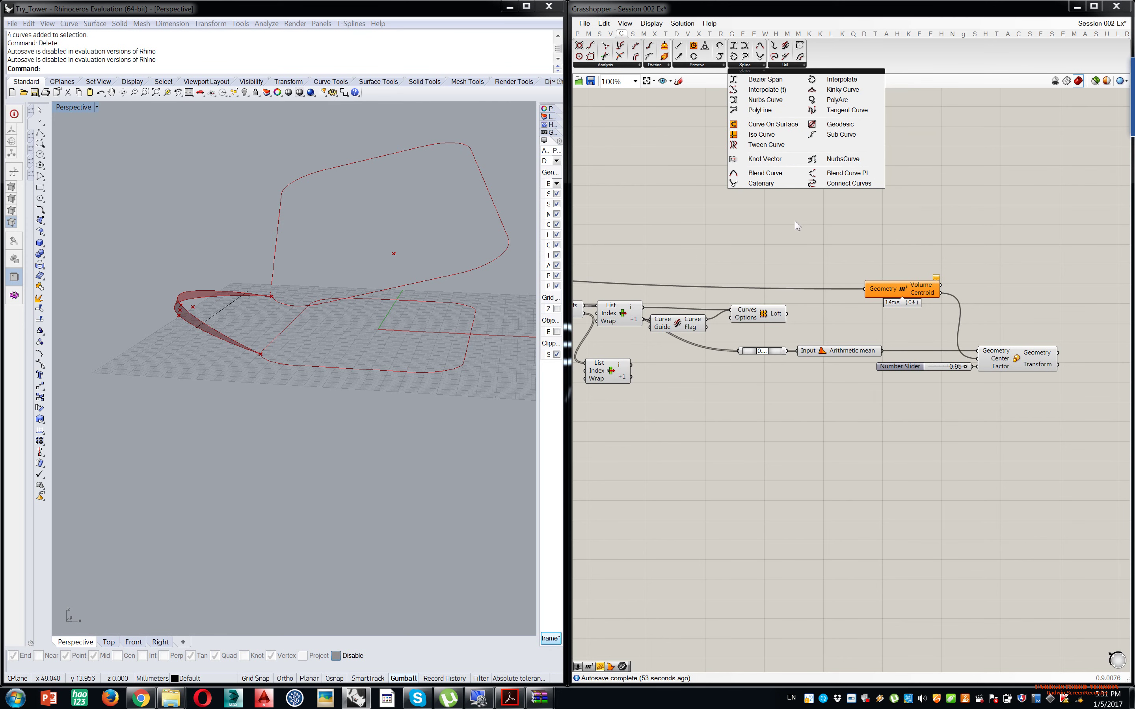
pyautogui.moveTo(779, 102); pyautogui.dragTo(808, 182)
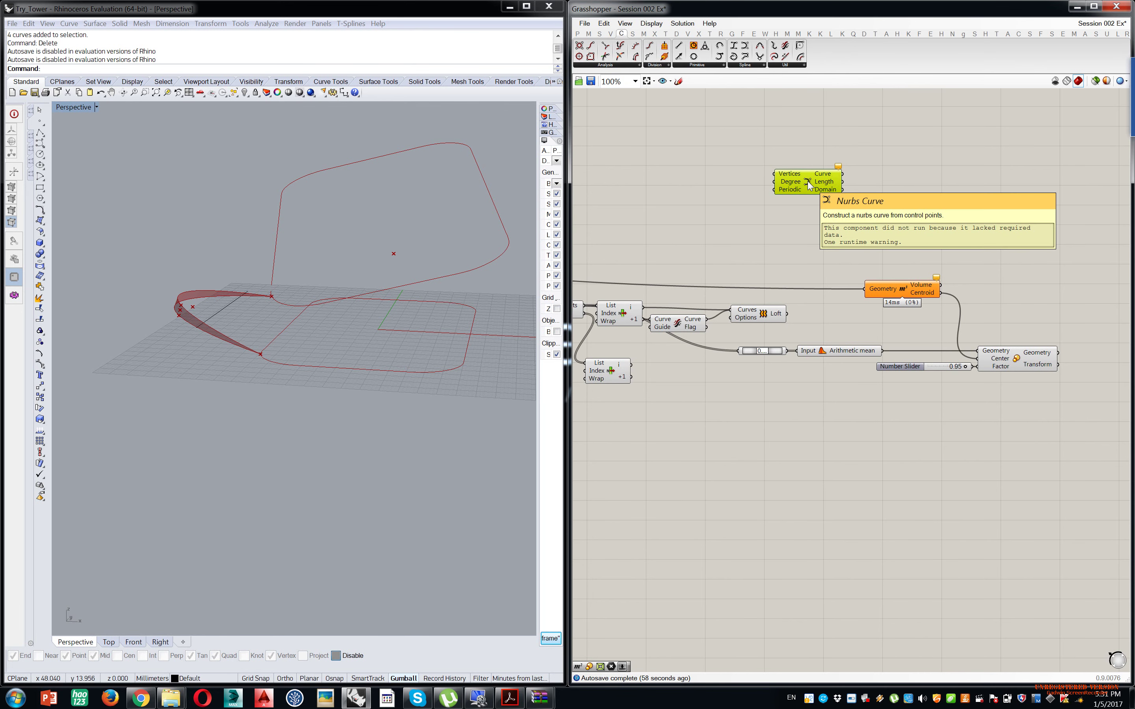
pyautogui.press('Delete')
# - Move the Volume component closer to the Loft, and place the vertices List Item above the Scale component
pyautogui.moveTo(911, 305); pyautogui.dragTo(802, 310, button='right')
pyautogui.moveTo(794, 293); pyautogui.dragTo(727, 297)
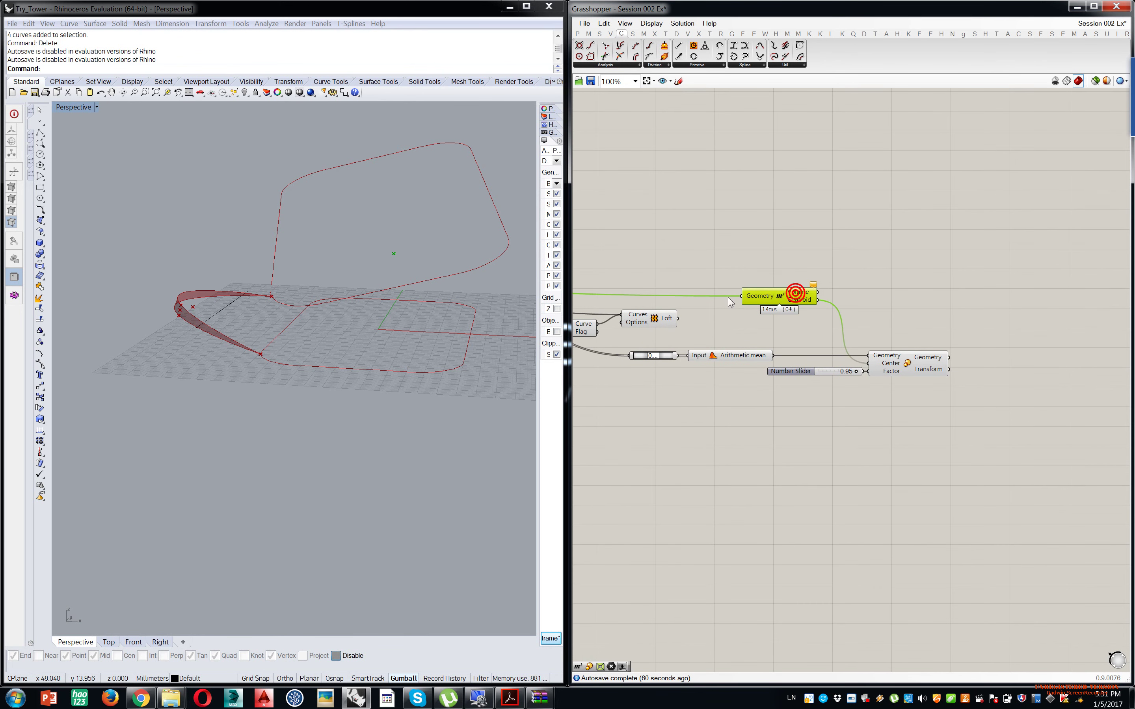
pyautogui.click(849, 302)
pyautogui.moveTo(760, 335); pyautogui.dragTo(969, 306, button='right')
pyautogui.moveTo(705, 340); pyautogui.dragTo(1086, 289)
# - Add a Weave component beside the vertices List Item and the Scale component
pyautogui.moveTo(1088, 287); pyautogui.dragTo(838, 324, button='right')
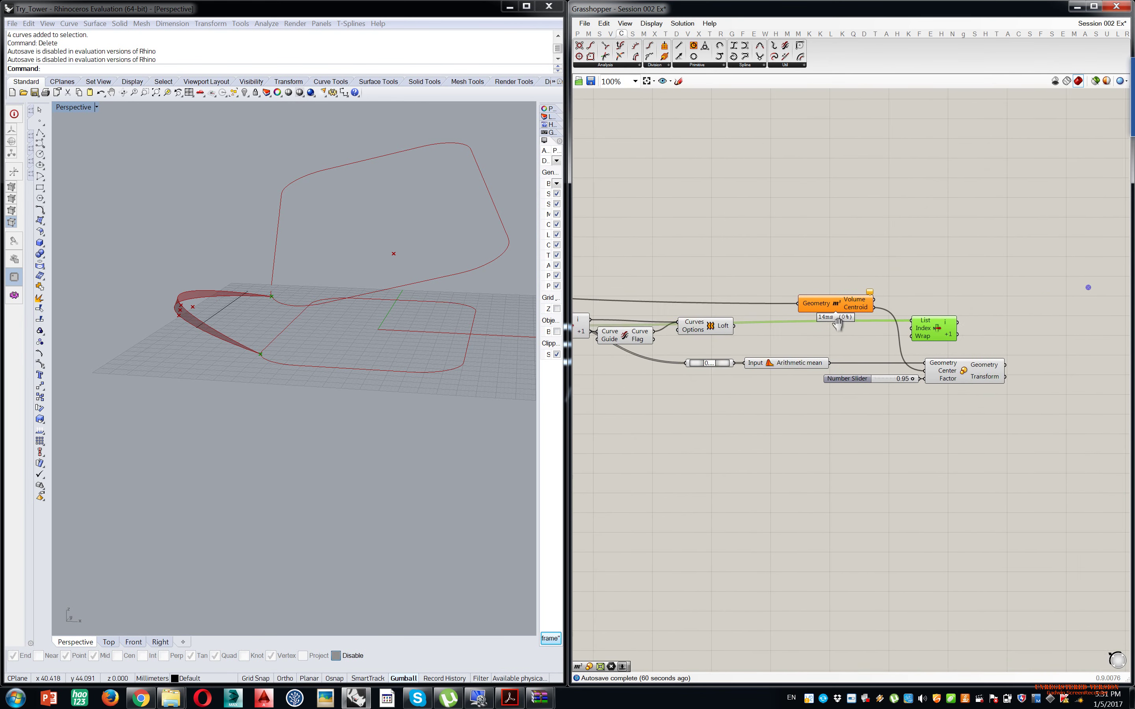
pyautogui.scroll(5, 838, 323)
pyautogui.doubleClick(955, 316)
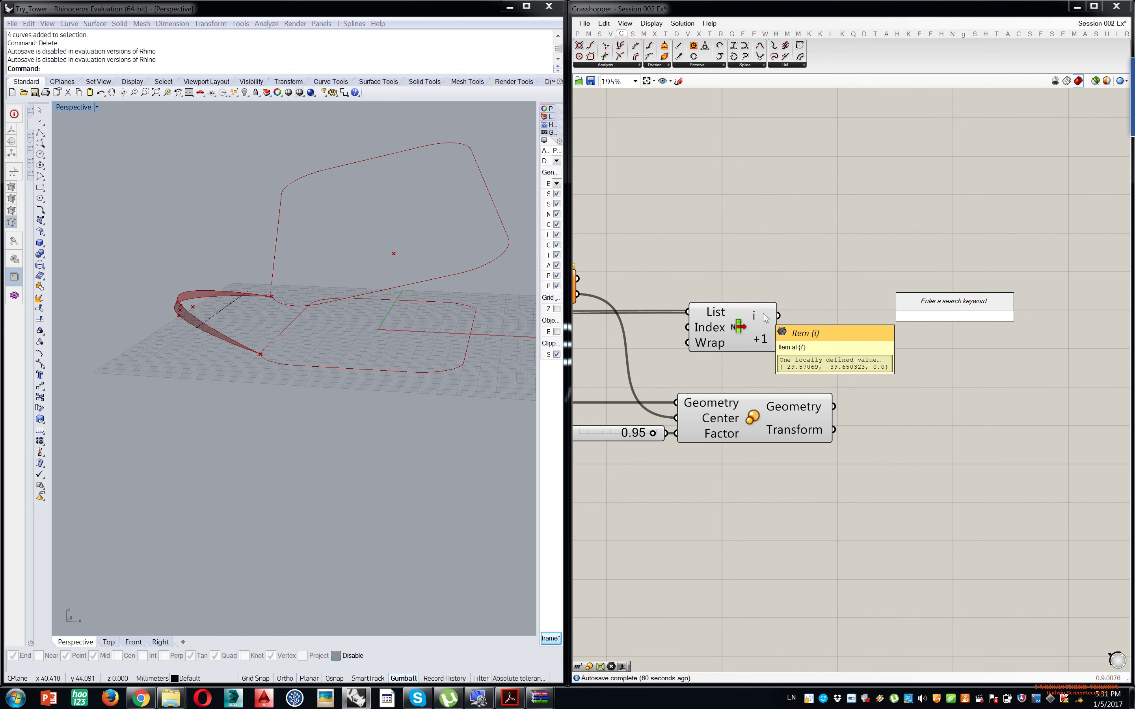
pyautogui.write('weav')
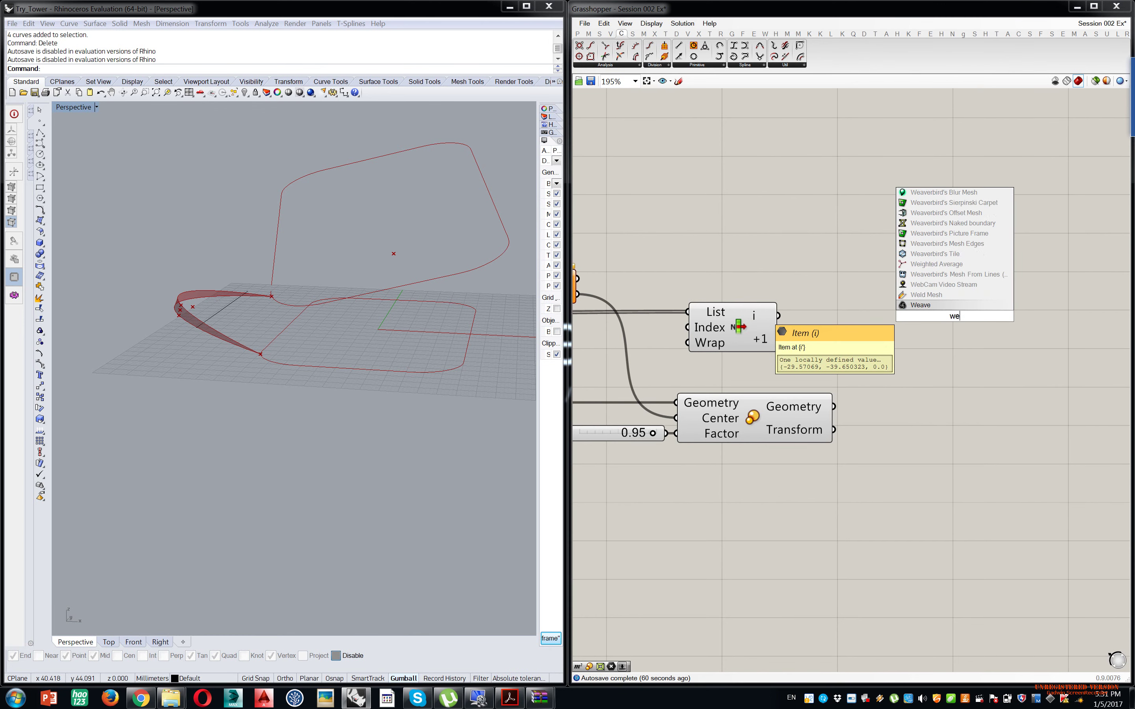
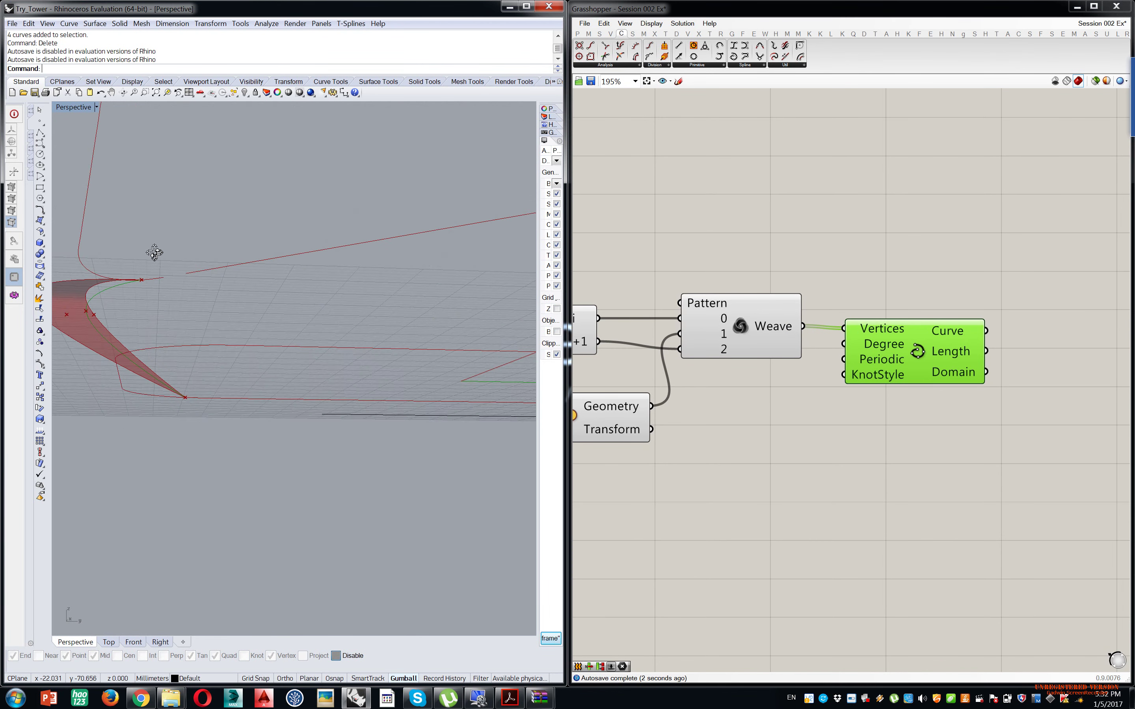
# - Add a new Loft component above the Nurbs Curve and delete the earlier Loft beside the Flip Curve
pyautogui.moveTo(845, 311); pyautogui.dragTo(882, 345, button='right')
pyautogui.doubleClick(887, 237)
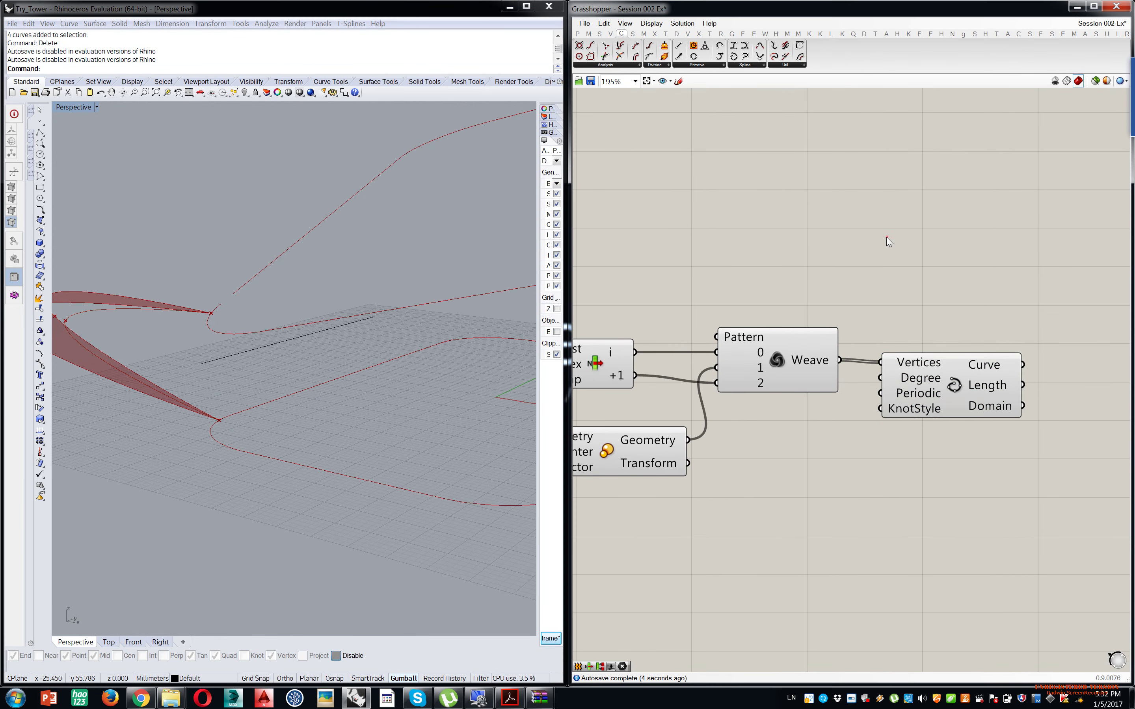
pyautogui.write('loft')
pyautogui.press('Return')
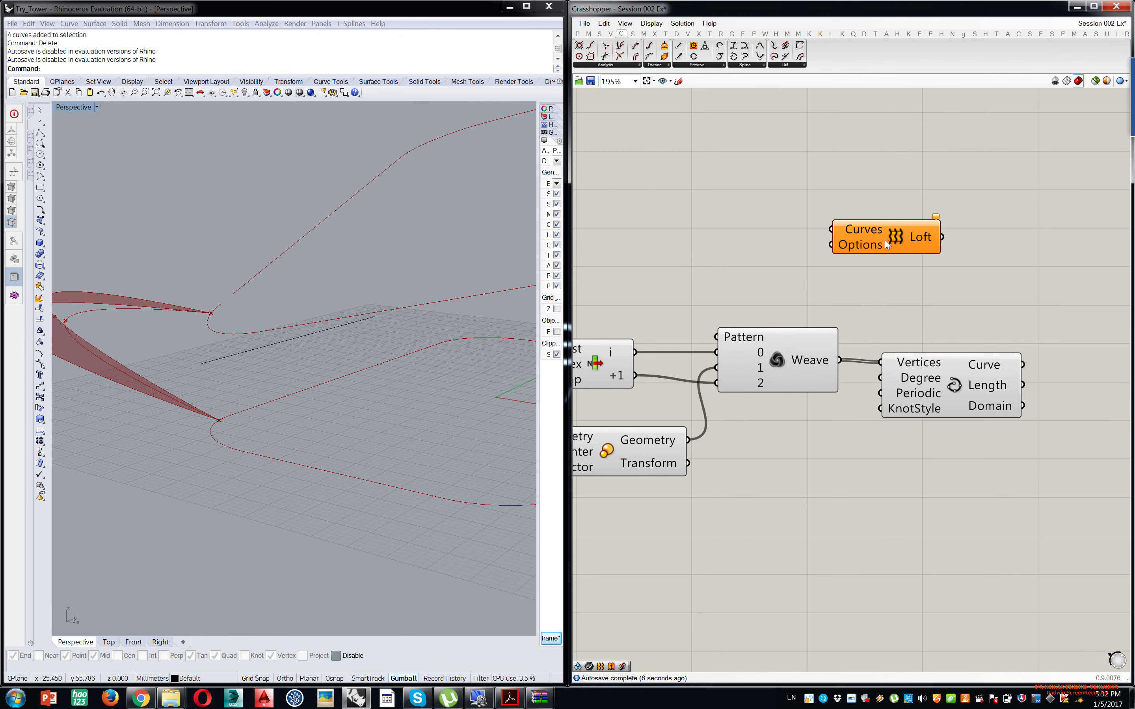
pyautogui.scroll(-4, 891, 258)
pyautogui.moveTo(822, 311); pyautogui.dragTo(903, 313, button='right')
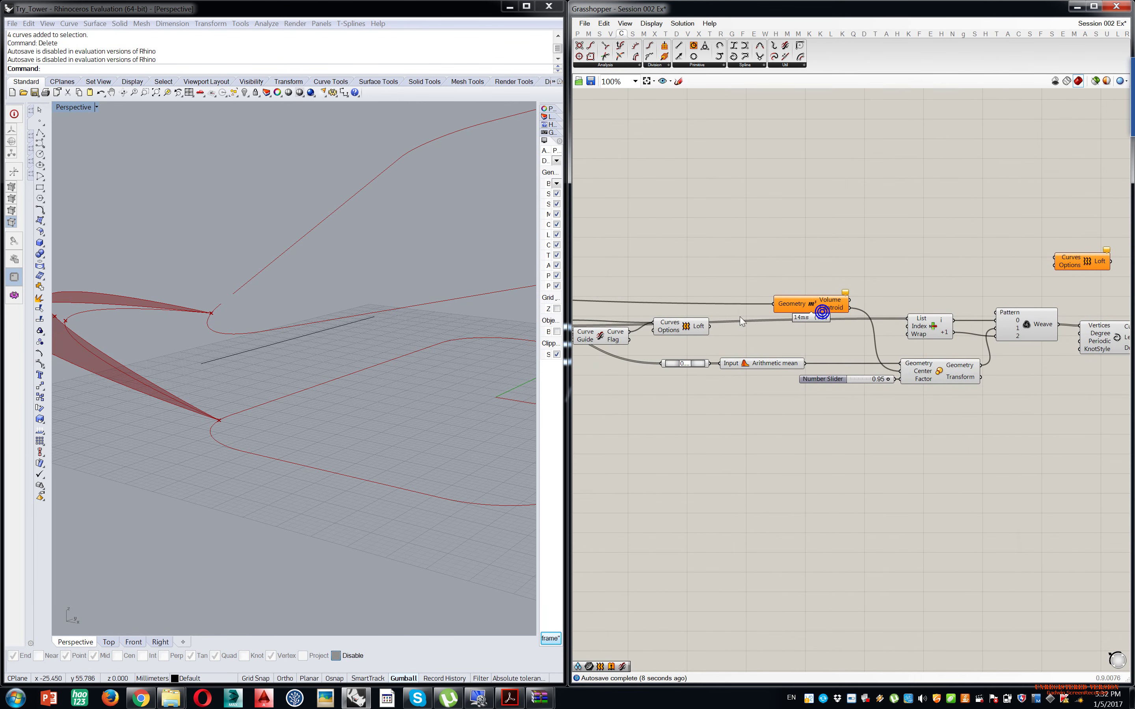
pyautogui.click(686, 327)
pyautogui.press('Delete')
# - Connect the first edge curve from the segments List Item and the Nurbs Curve output to the new Loft's Curves input
pyautogui.moveTo(685, 330); pyautogui.dragTo(826, 325, button='right')
pyautogui.moveTo(717, 322); pyautogui.dragTo(663, 328, button='right')
pyautogui.moveTo(897, 259); pyautogui.dragTo(1105, 258)
pyautogui.moveTo(1100, 264); pyautogui.dragTo(749, 312, button='right')
pyautogui.click(762, 309)
pyautogui.scroll(4, 821, 315)
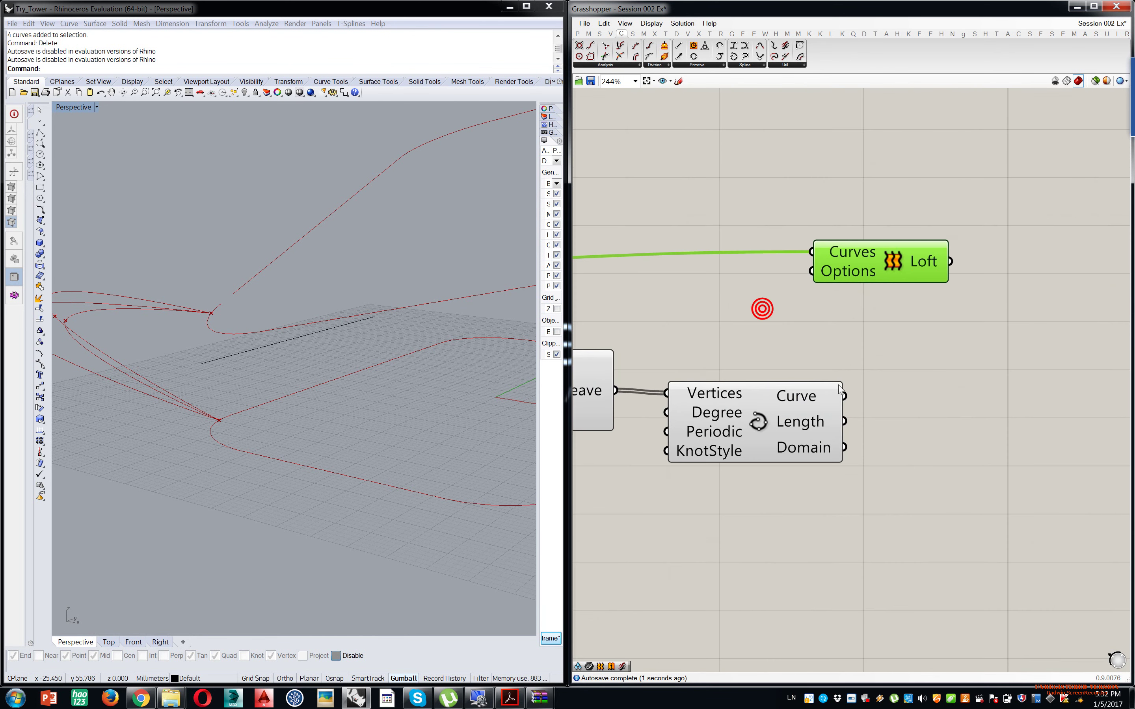
pyautogui.keyDown('shift'); pyautogui.moveTo(810, 257); pyautogui.dragTo(809, 262); pyautogui.keyUp('shift')
pyautogui.scroll(-4, 806, 268)
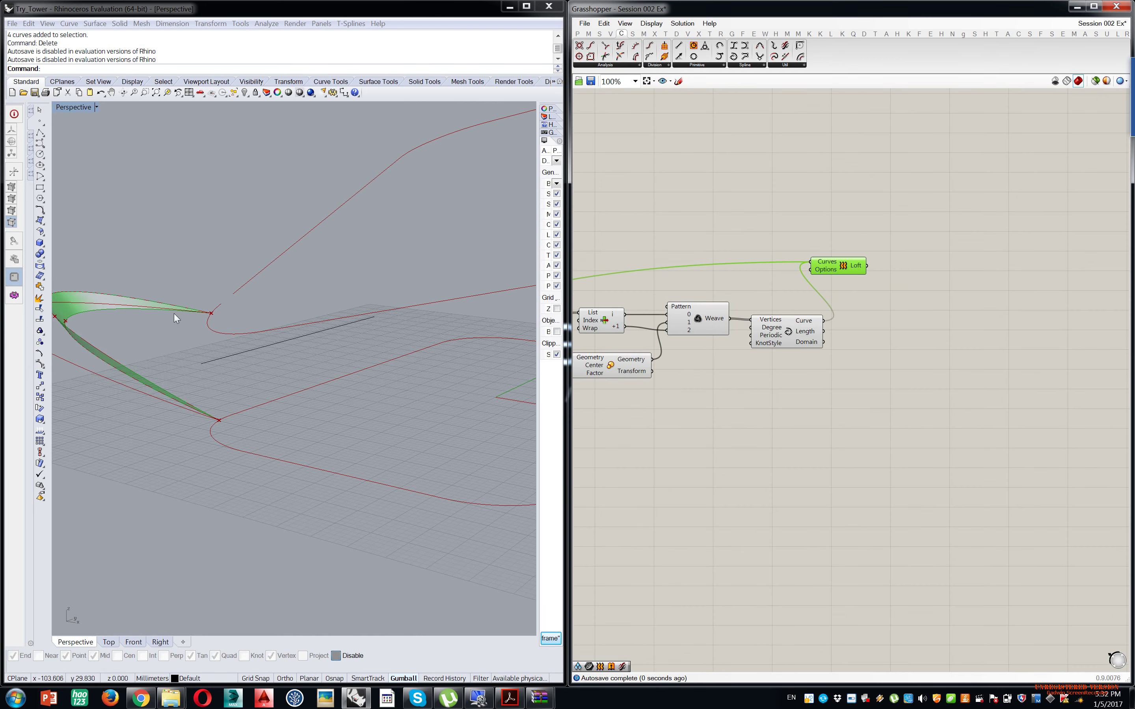
# - Add the flipped edge curve as another source of the Loft's Curves input and inspect the leaf surface
pyautogui.moveTo(175, 314); pyautogui.dragTo(224, 318, button='right')
pyautogui.moveTo(803, 315); pyautogui.dragTo(859, 325, button='right')
pyautogui.scroll(-3, 937, 303)
pyautogui.scroll(2, 859, 325)
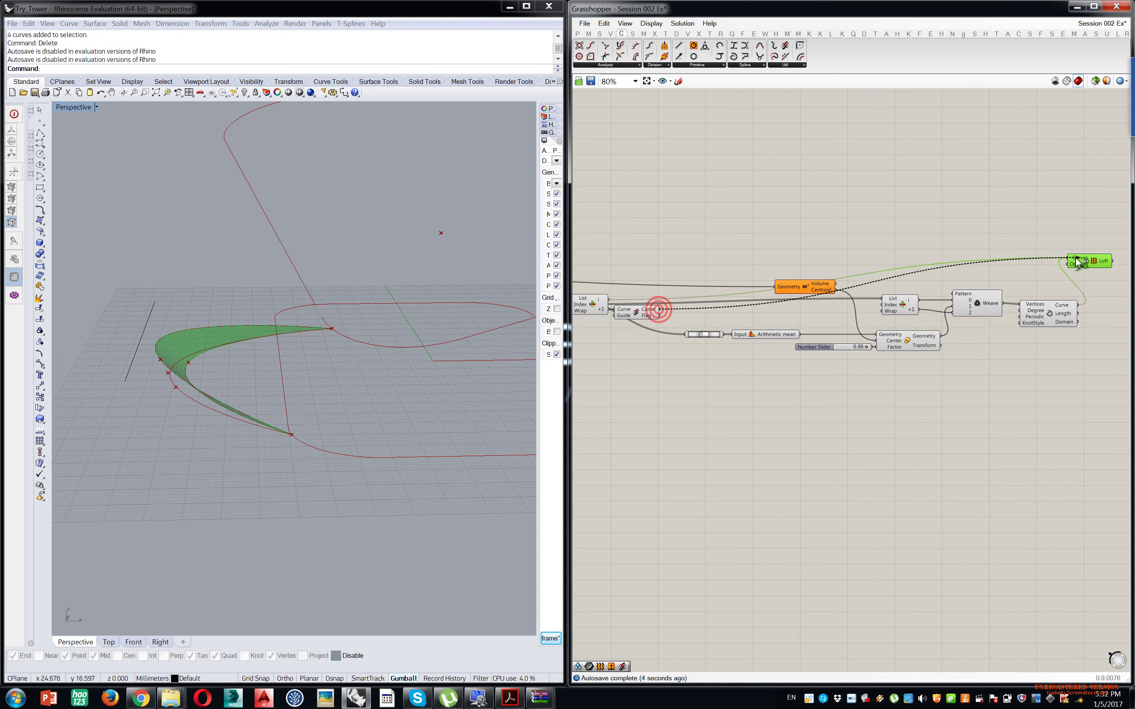
pyautogui.moveTo(430, 274); pyautogui.dragTo(456, 246, button='right')
pyautogui.moveTo(375, 233); pyautogui.dragTo(395, 255, button='right')
# - Set the Loft component's loft type to Loose and check the leaf's shape
pyautogui.moveTo(1022, 306); pyautogui.dragTo(750, 319, button='right')
pyautogui.scroll(6, 792, 270)
pyautogui.rightClick(790, 247)
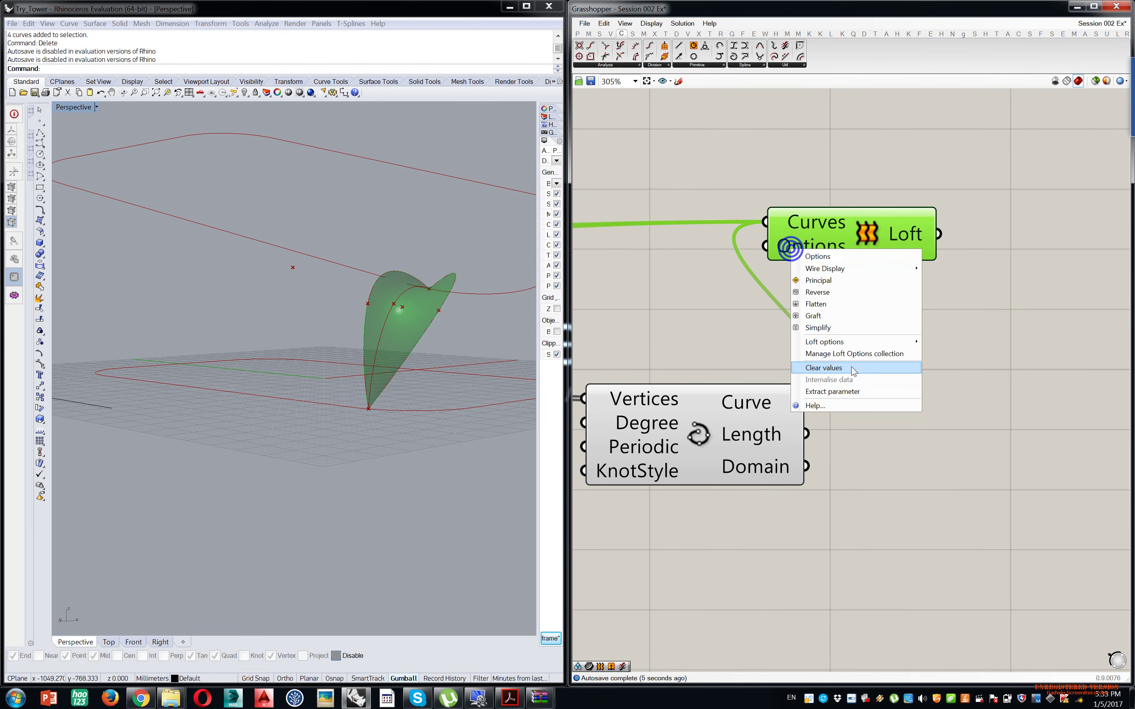
pyautogui.moveTo(865, 348)
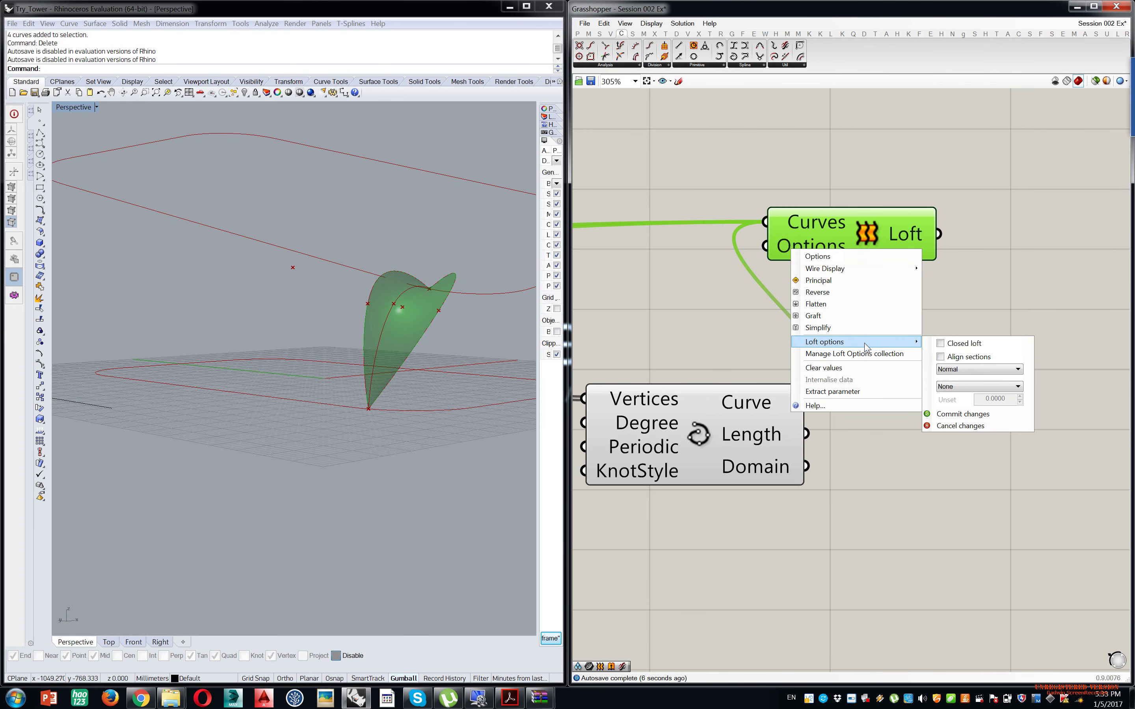
pyautogui.click(969, 370)
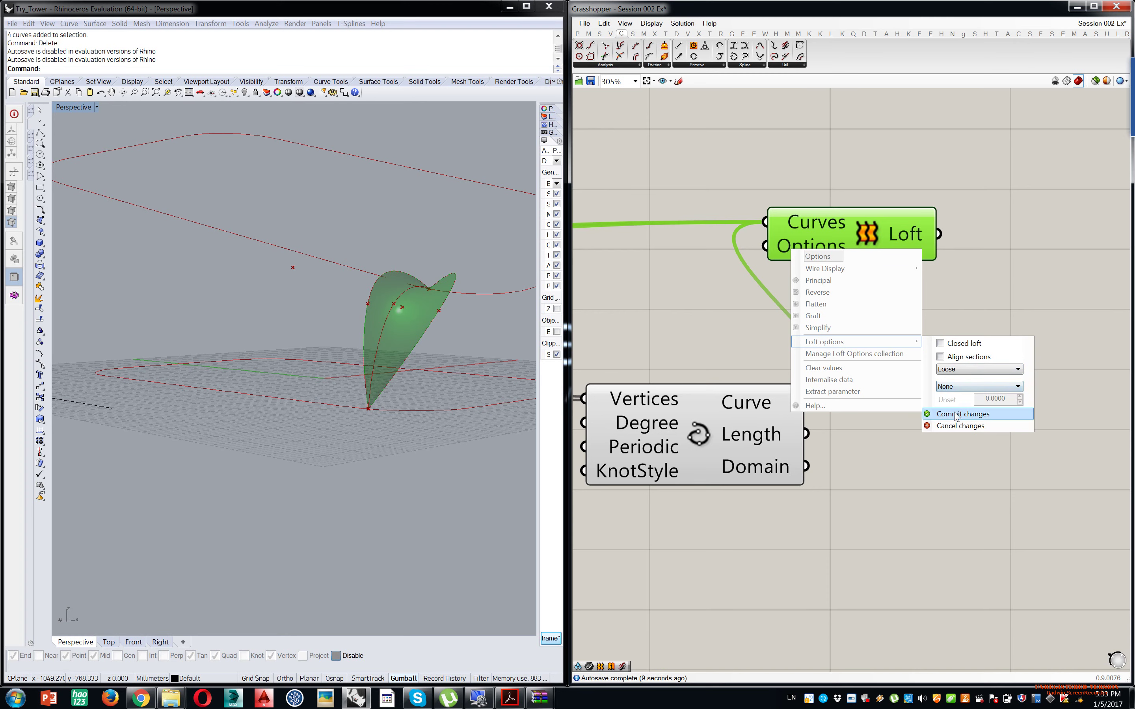
pyautogui.click(956, 414)
pyautogui.moveTo(450, 300); pyautogui.dragTo(385, 279, button='right')
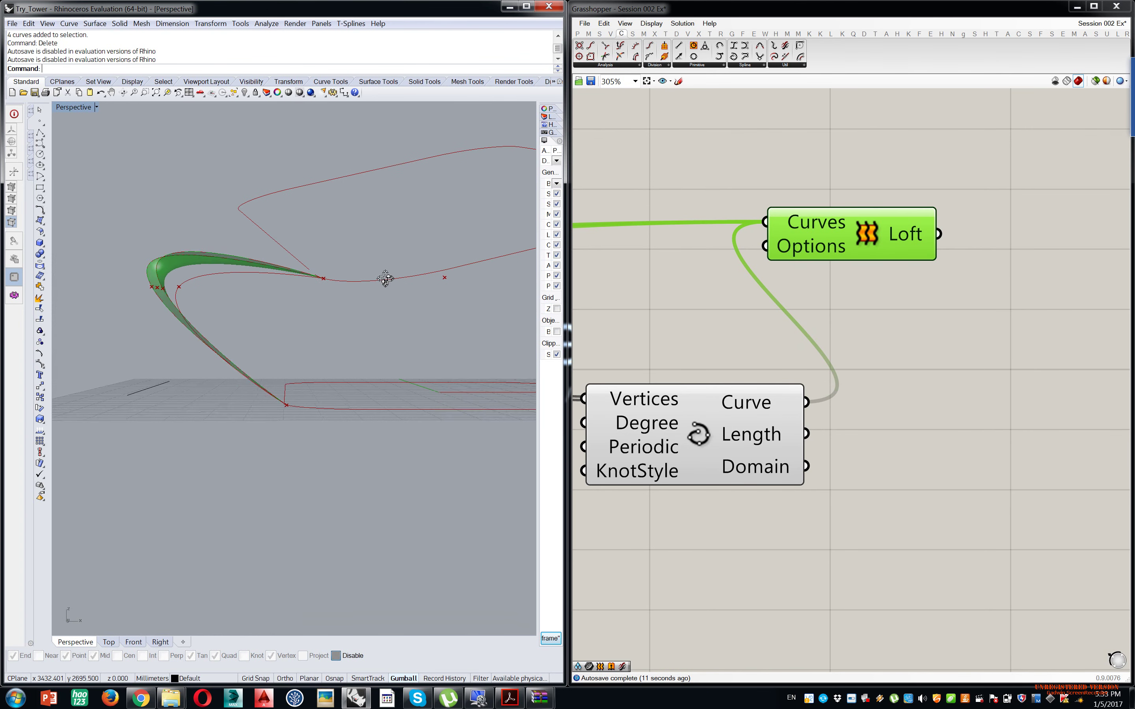
# - Set the Loft component's loft type to Straight and inspect the resulting leaf
pyautogui.rightClick(810, 254)
pyautogui.click(922, 346)
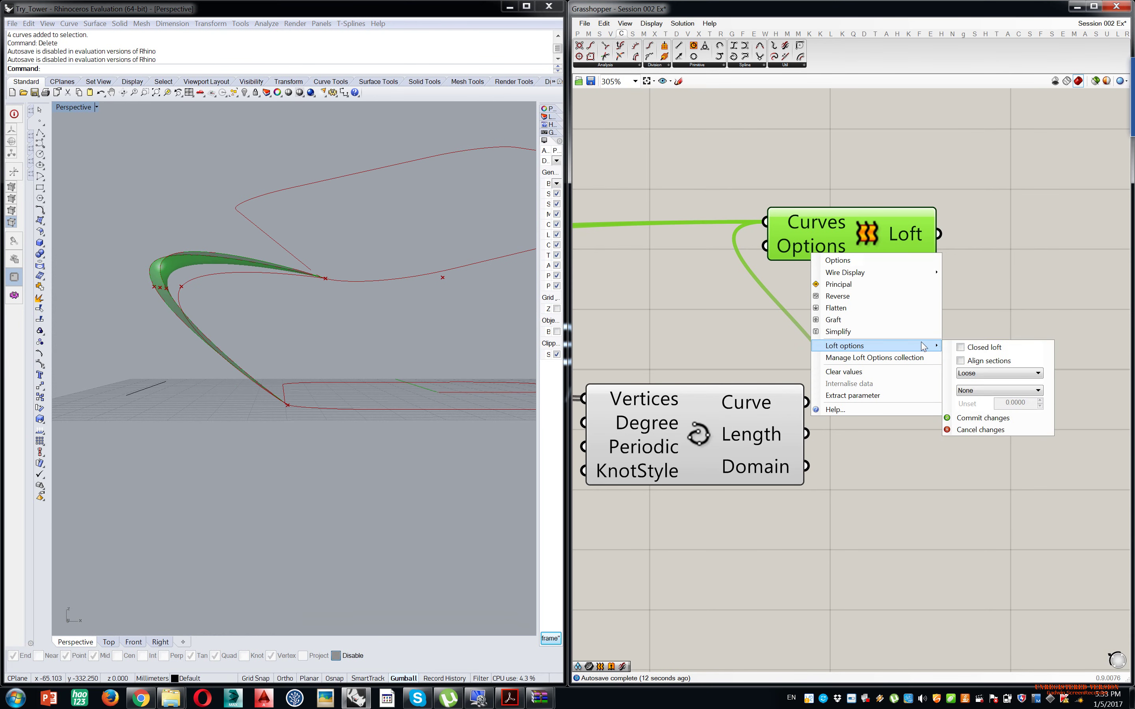
pyautogui.click(985, 373)
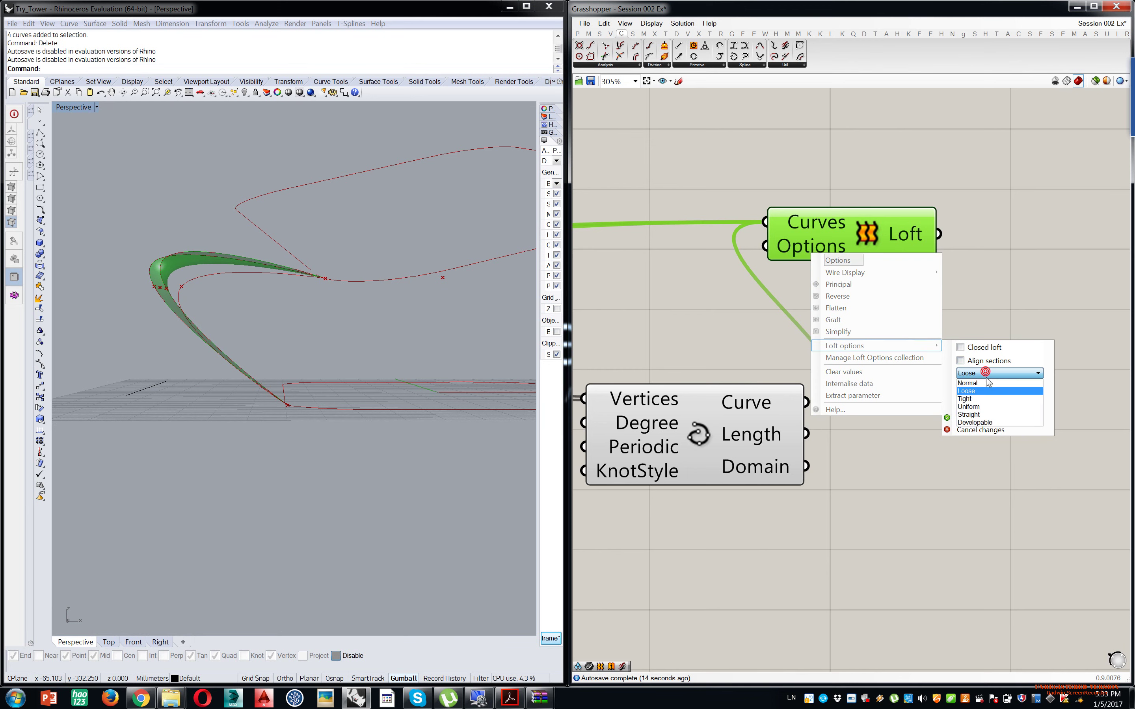
pyautogui.click(986, 414)
pyautogui.click(977, 418)
pyautogui.moveTo(408, 309)
pyautogui.mouseDown(button='right')
pyautogui.moveTo(456, 259)
pyautogui.moveTo(377, 322)
pyautogui.moveTo(398, 332)
pyautogui.moveTo(430, 306)
pyautogui.moveTo(448, 332)
pyautogui.moveTo(405, 320)
pyautogui.moveTo(415, 323)
pyautogui.mouseUp(button='right')
pyautogui.scroll(-5, 844, 394)
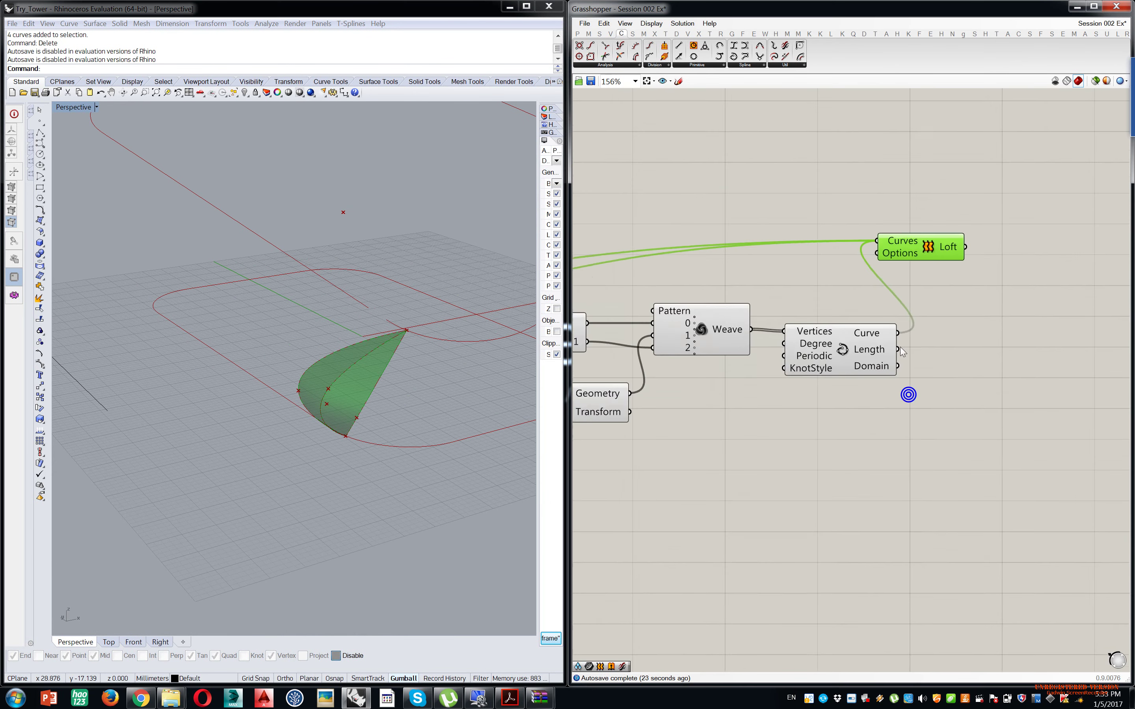
# - Insert a Partition List component between the Weave output and the Nurbs Curve's Vertices input
pyautogui.scroll(4, 919, 352)
pyautogui.click(1019, 351)
pyautogui.doubleClick(952, 410)
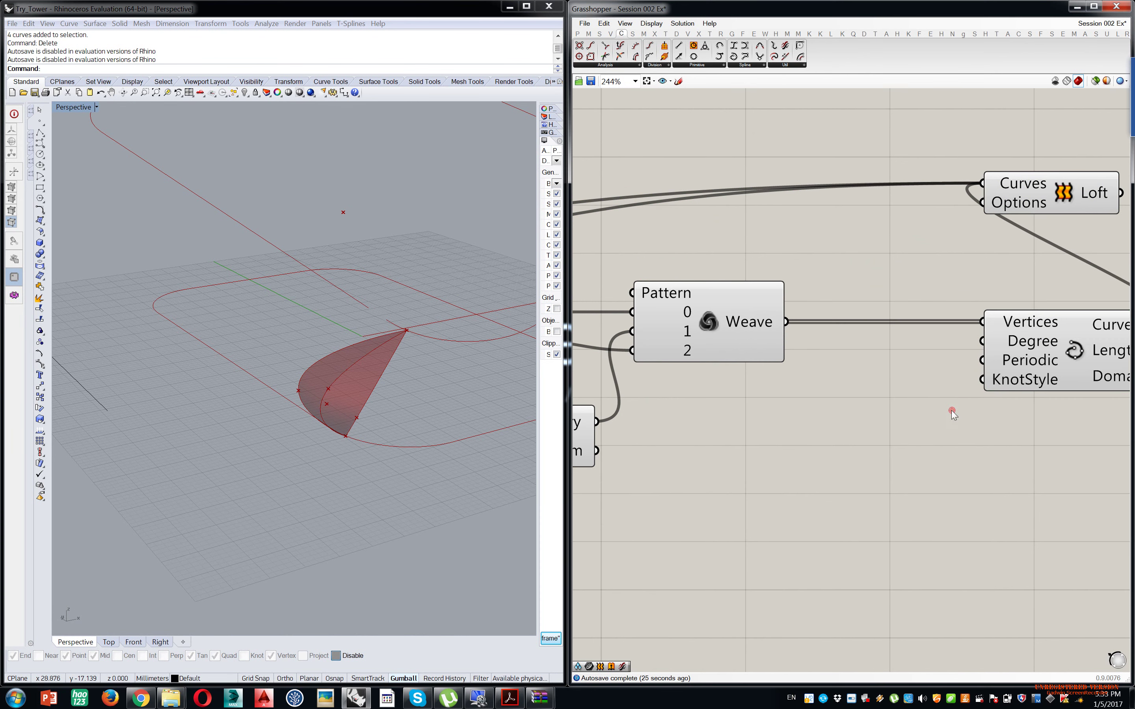
pyautogui.write('p')
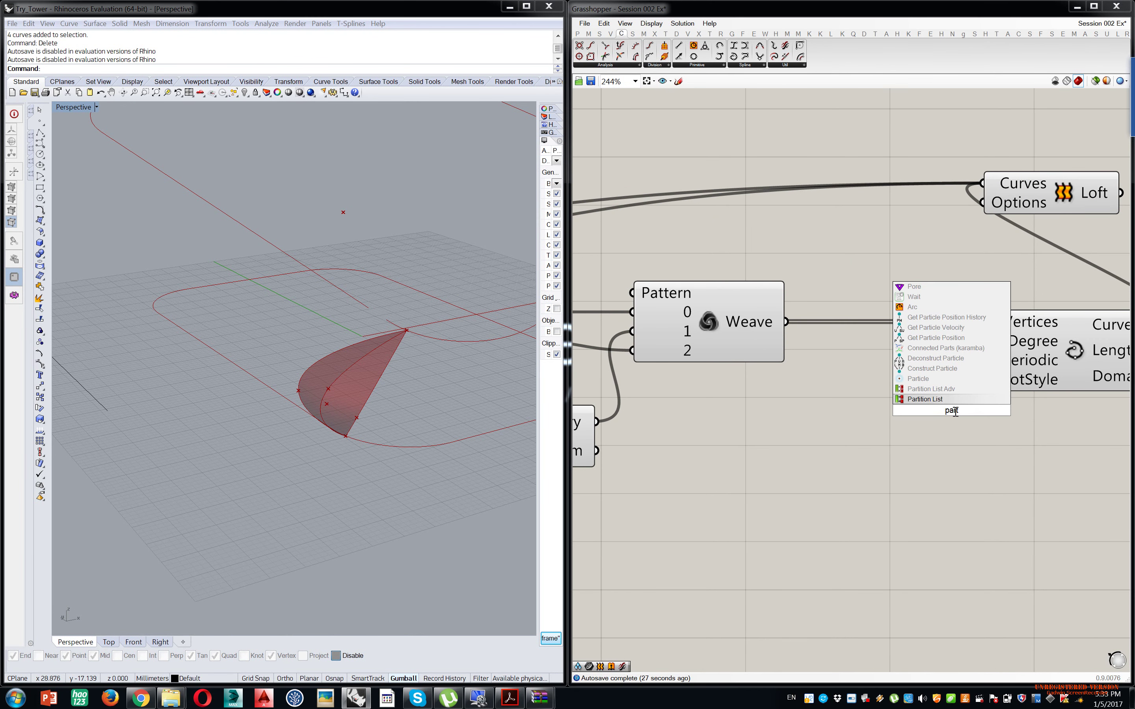
pyautogui.write('art')
pyautogui.press('Return')
pyautogui.moveTo(861, 387); pyautogui.dragTo(874, 364)
pyautogui.moveTo(946, 359); pyautogui.dragTo(982, 323)
# - Create a Number Slider set to 3 and connect it to the Partition List's Size input
pyautogui.doubleClick(803, 434)
pyautogui.write('3')
pyautogui.press('Return')
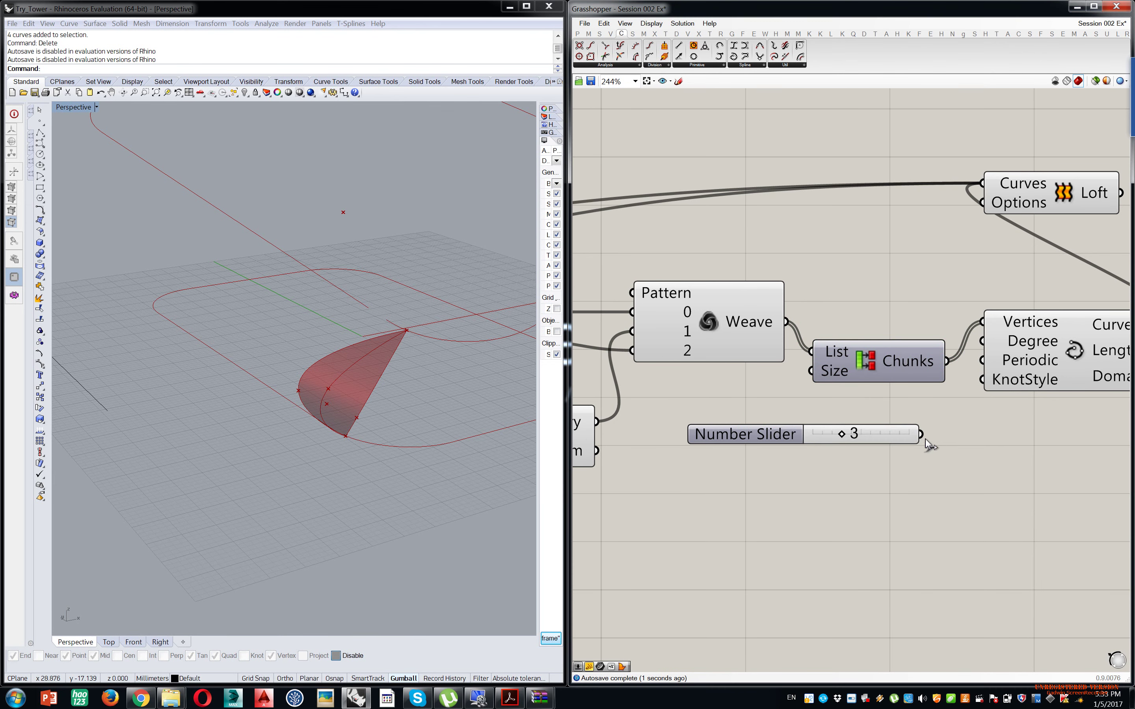
pyautogui.click(832, 309)
# - Move the single-leaf List Item out of the way and feed the Cull Pattern list directly into the Explode component's Curve input
pyautogui.scroll(-8, 831, 308)
pyautogui.moveTo(709, 348); pyautogui.dragTo(832, 394, button='right')
pyautogui.scroll(5, 648, 329)
pyautogui.moveTo(626, 372); pyautogui.dragTo(628, 326)
pyautogui.moveTo(632, 367); pyautogui.dragTo(691, 385, button='right')
pyautogui.moveTo(749, 417); pyautogui.dragTo(749, 417)
pyautogui.moveTo(421, 364); pyautogui.dragTo(370, 236, button='right')
pyautogui.scroll(-4, 400, 375)
pyautogui.scroll(6, 299, 340)
pyautogui.moveTo(851, 312); pyautogui.dragTo(662, 343, button='right')
pyautogui.scroll(-3, 677, 344)
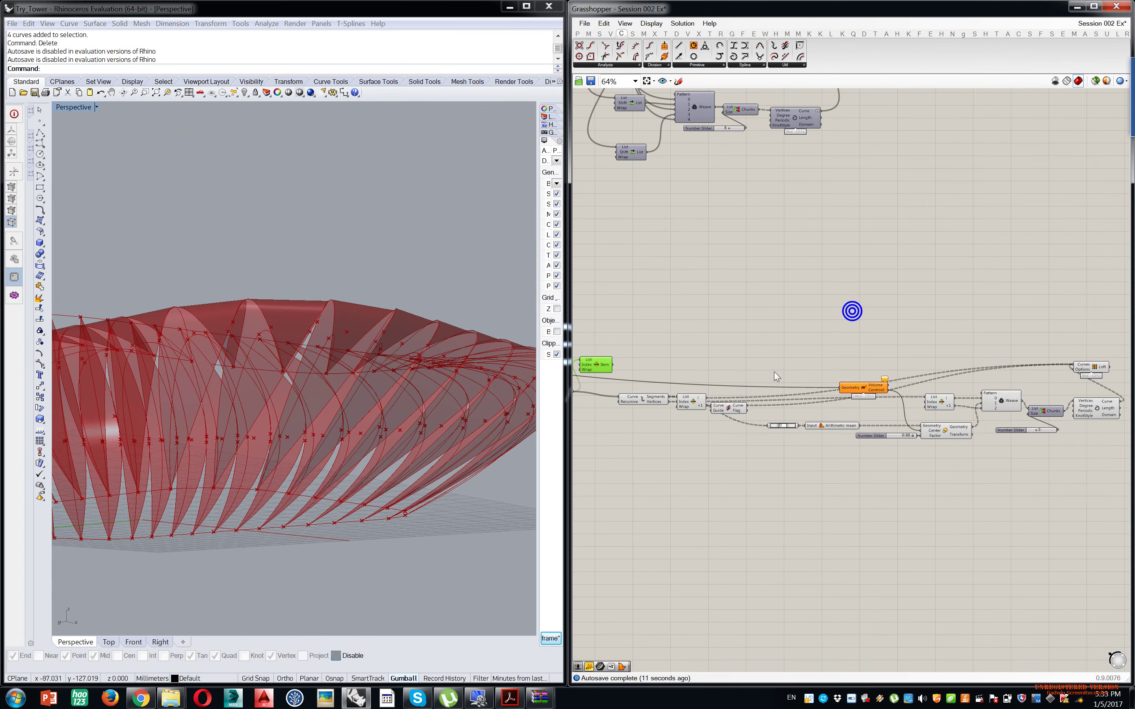
# - Nudge the Volume component slightly to the side
pyautogui.moveTo(774, 372); pyautogui.dragTo(756, 383, button='right')
pyautogui.scroll(3, 851, 404)
pyautogui.moveTo(849, 401); pyautogui.dragTo(841, 404)
pyautogui.scroll(-2, 842, 404)
pyautogui.moveTo(749, 408); pyautogui.dragTo(945, 430, button='right')
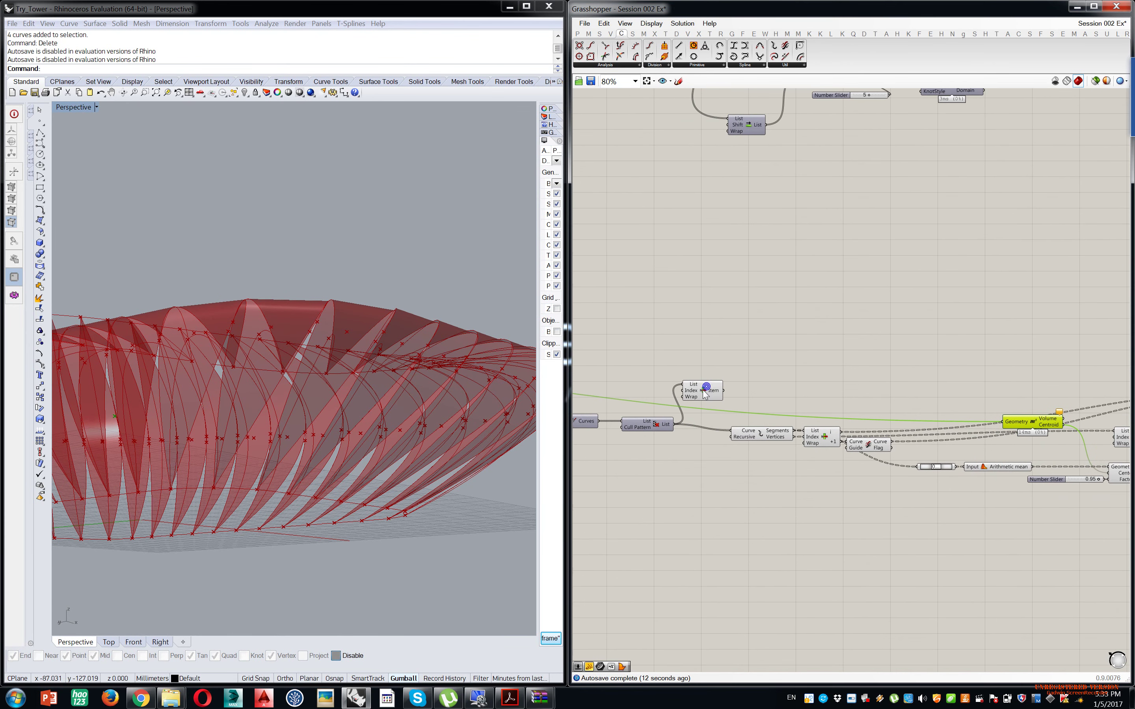
# - Examine the lofted leaves around the tower and the data paths of the Loft's Curves input
pyautogui.scroll(5, 887, 409)
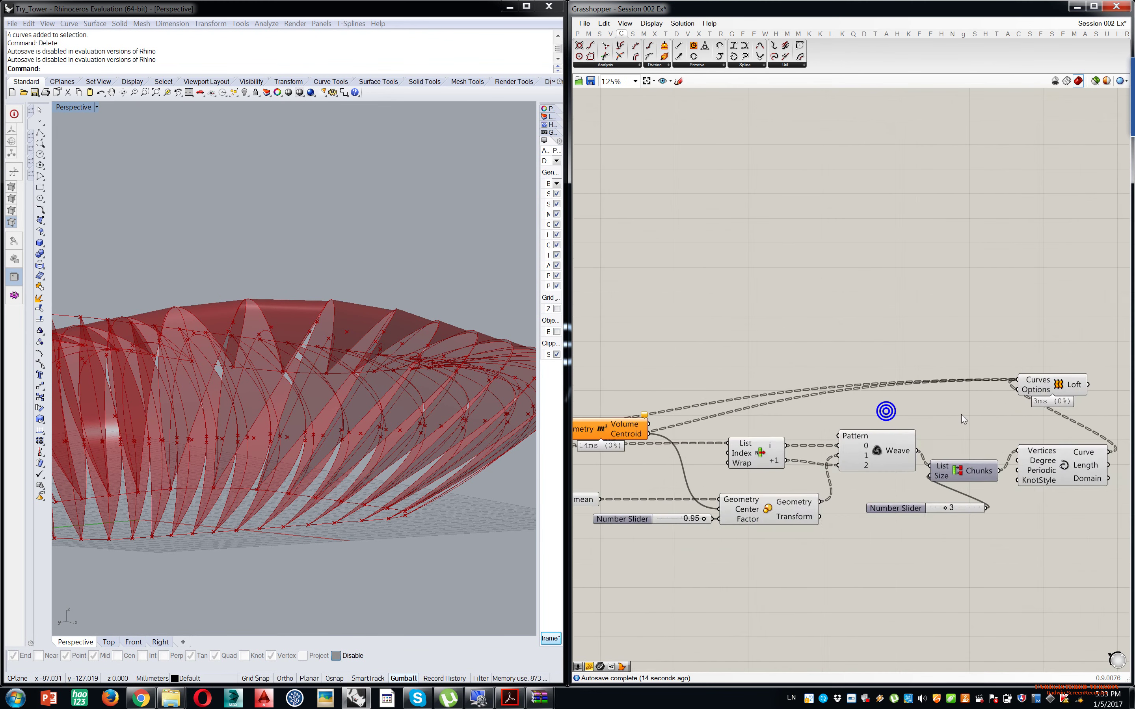
pyautogui.click(1065, 372)
pyautogui.moveTo(1059, 377); pyautogui.dragTo(898, 381, button='right')
pyautogui.moveTo(403, 357); pyautogui.dragTo(300, 336, button='right')
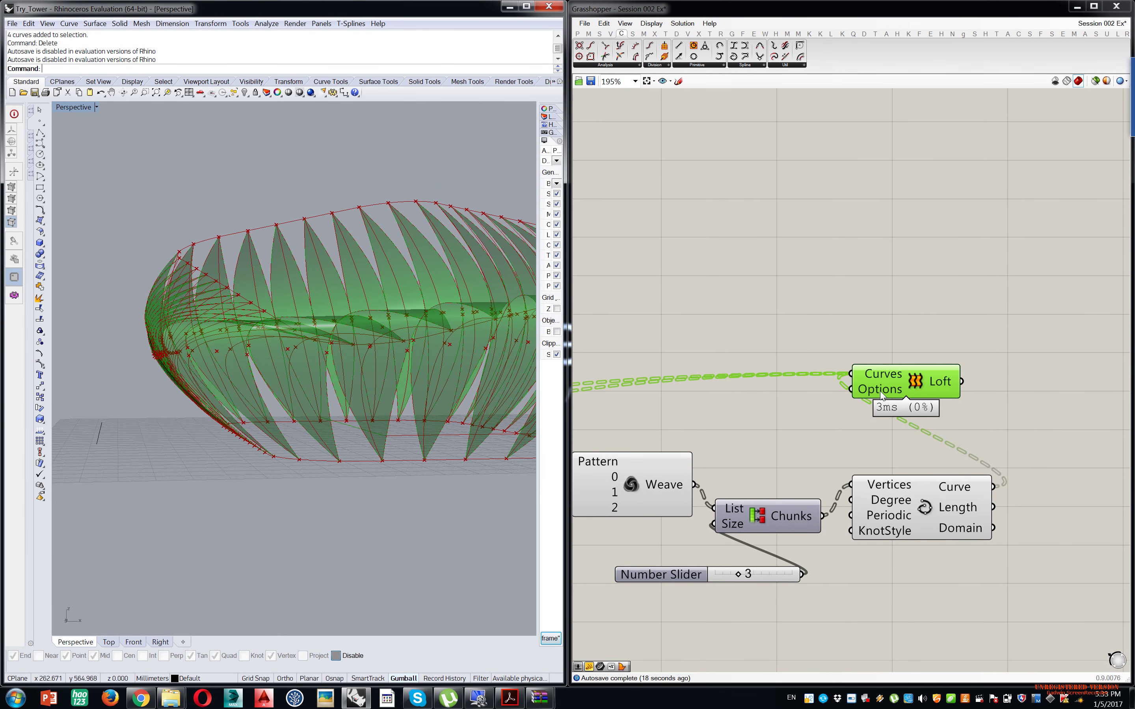
pyautogui.moveTo(878, 372)
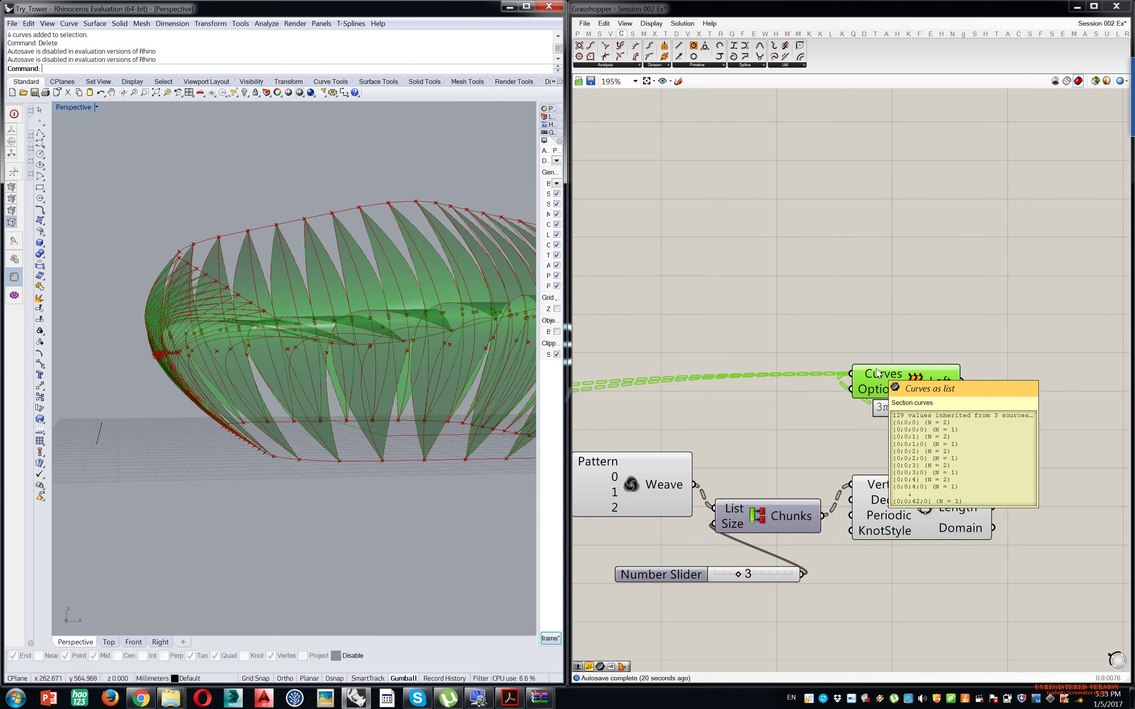
pyautogui.moveTo(881, 372); pyautogui.dragTo(989, 376, button='right')
pyautogui.scroll(-2, 982, 377)
pyautogui.moveTo(772, 393); pyautogui.dragTo(1107, 413, button='right')
pyautogui.moveTo(804, 415); pyautogui.dragTo(912, 413, button='right')
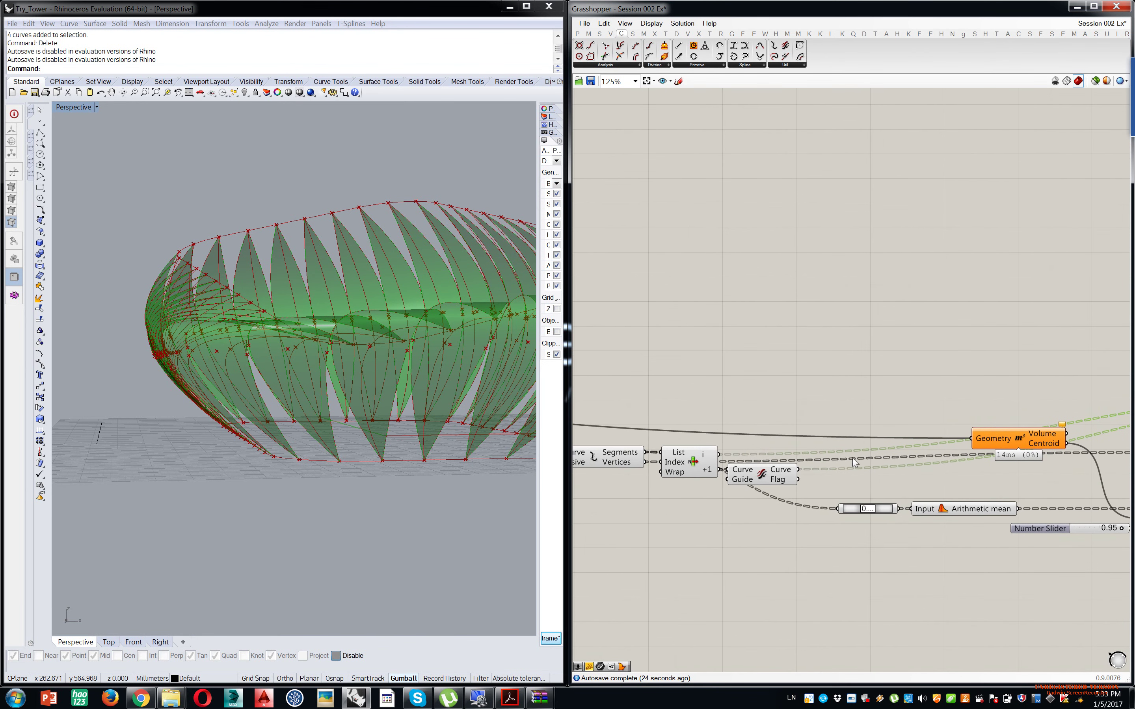
# - Move the Volume component down closer to the Arithmetic mean and inspect the data paths of the exploded Segments
pyautogui.moveTo(1015, 435); pyautogui.dragTo(983, 463)
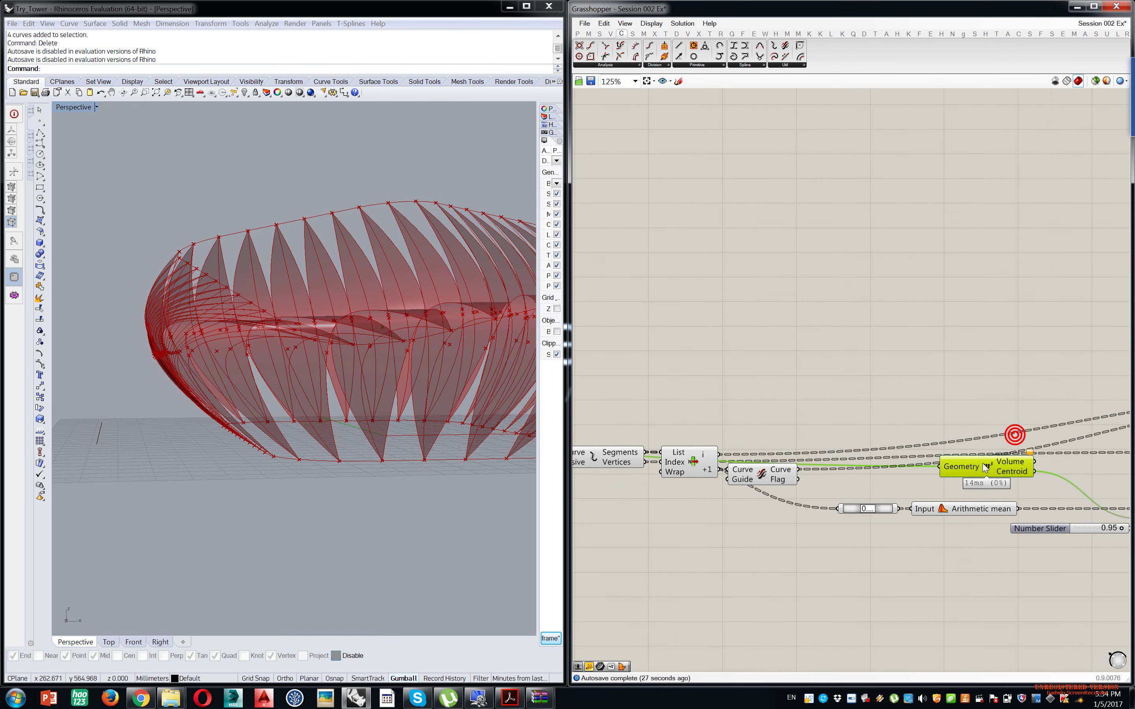
pyautogui.scroll(-1, 809, 436)
pyautogui.moveTo(731, 430)
pyautogui.mouseDown(button='right')
pyautogui.moveTo(870, 436)
pyautogui.moveTo(617, 425)
pyautogui.moveTo(727, 429)
pyautogui.mouseUp(button='right')
pyautogui.click(766, 454)
pyautogui.moveTo(674, 429); pyautogui.dragTo(745, 446, button='right')
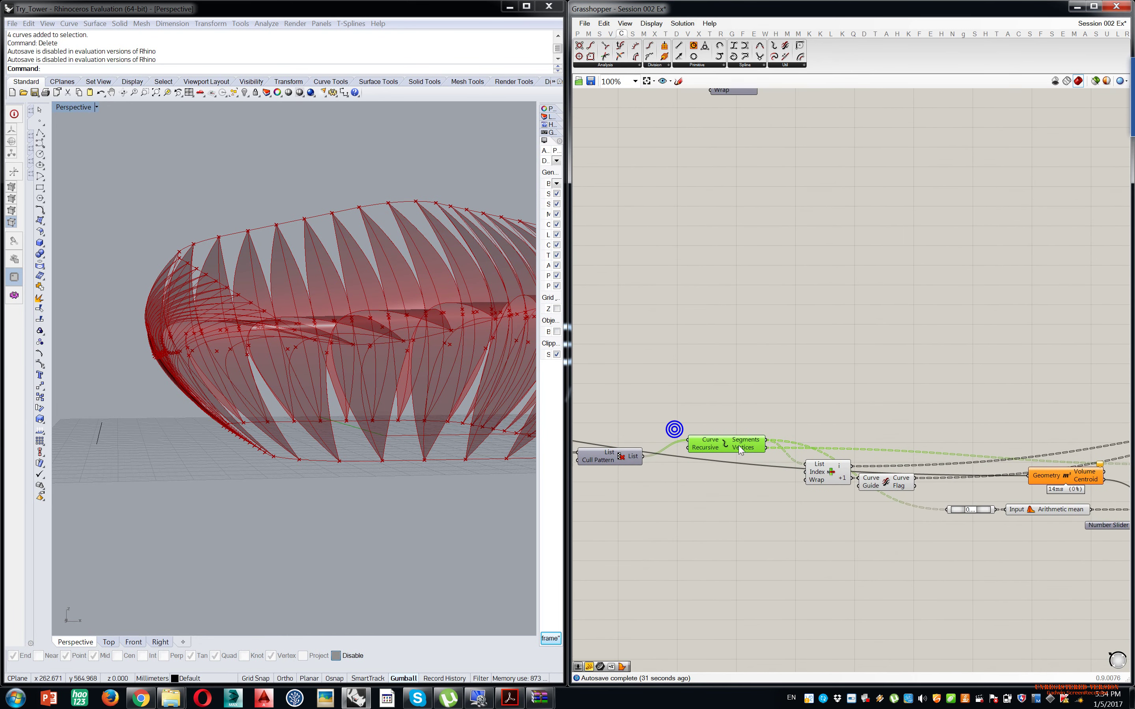
pyautogui.moveTo(753, 443)
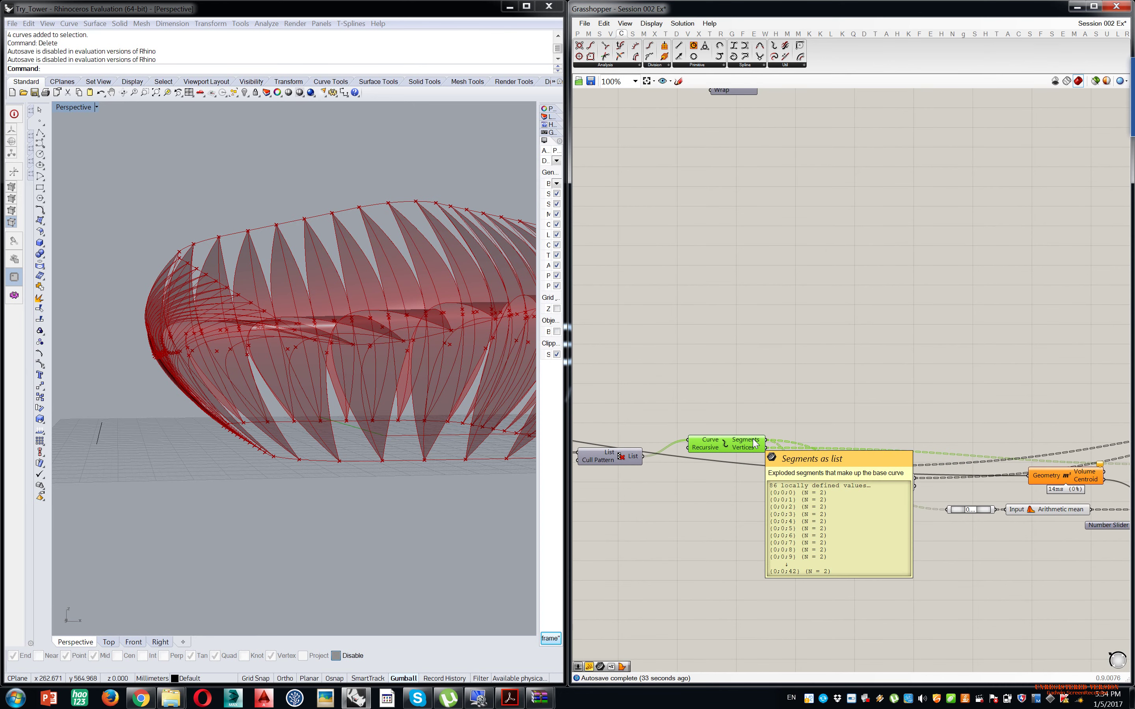
# - Simplify the data paths of the Nurbs Curve component's Curve output
pyautogui.moveTo(895, 462); pyautogui.dragTo(773, 469, button='right')
pyautogui.moveTo(859, 490); pyautogui.dragTo(704, 490, button='right')
pyautogui.moveTo(1053, 497); pyautogui.dragTo(734, 497, button='right')
pyautogui.moveTo(962, 494); pyautogui.dragTo(818, 502, button='right')
pyautogui.scroll(2, 769, 490)
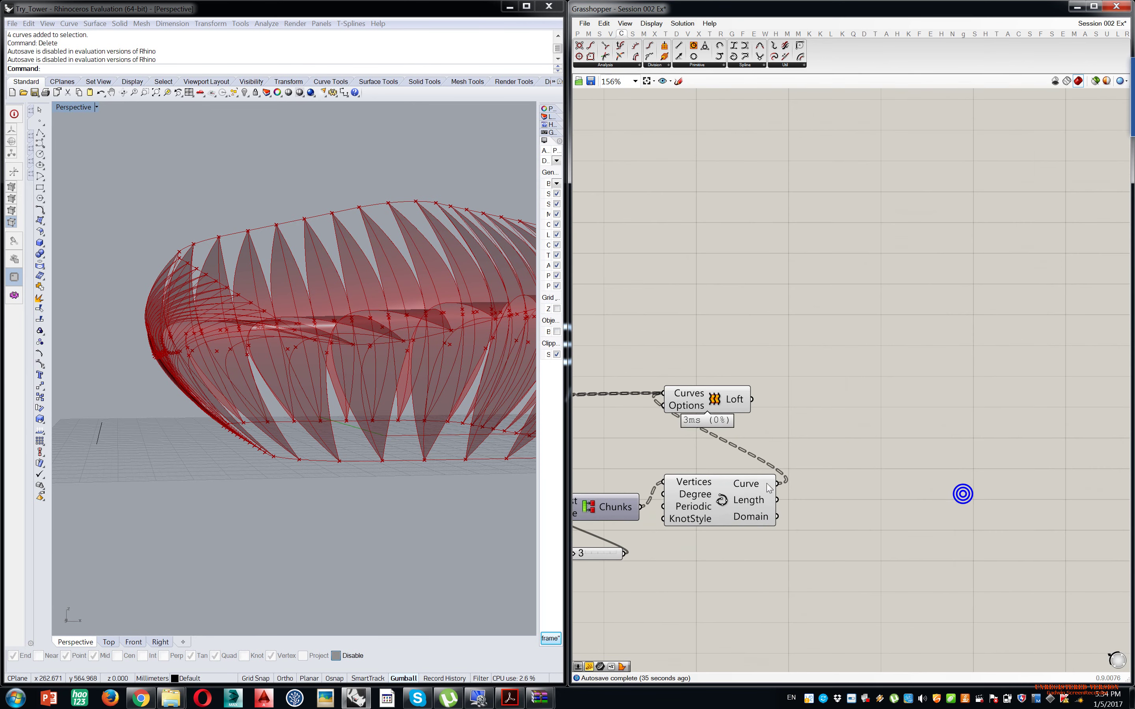
pyautogui.rightClick(745, 487)
pyautogui.click(772, 567)
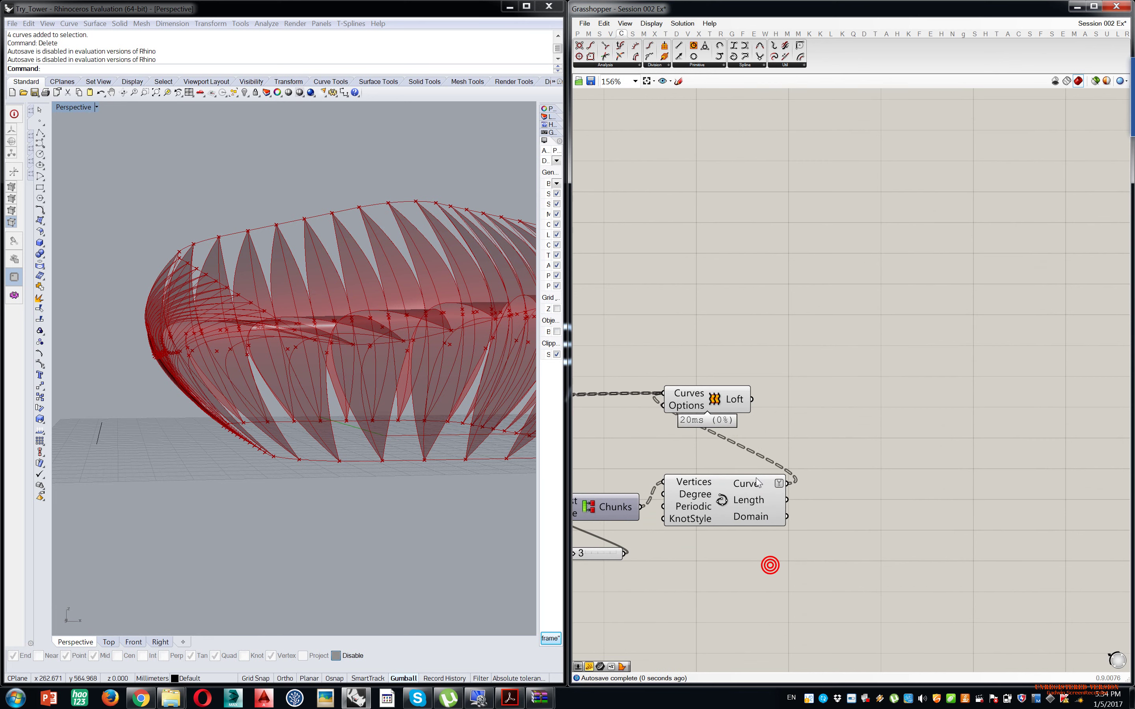
# - Simplify the data paths of the List Item's i output and the Flip Curve component's Curve output
pyautogui.moveTo(760, 486)
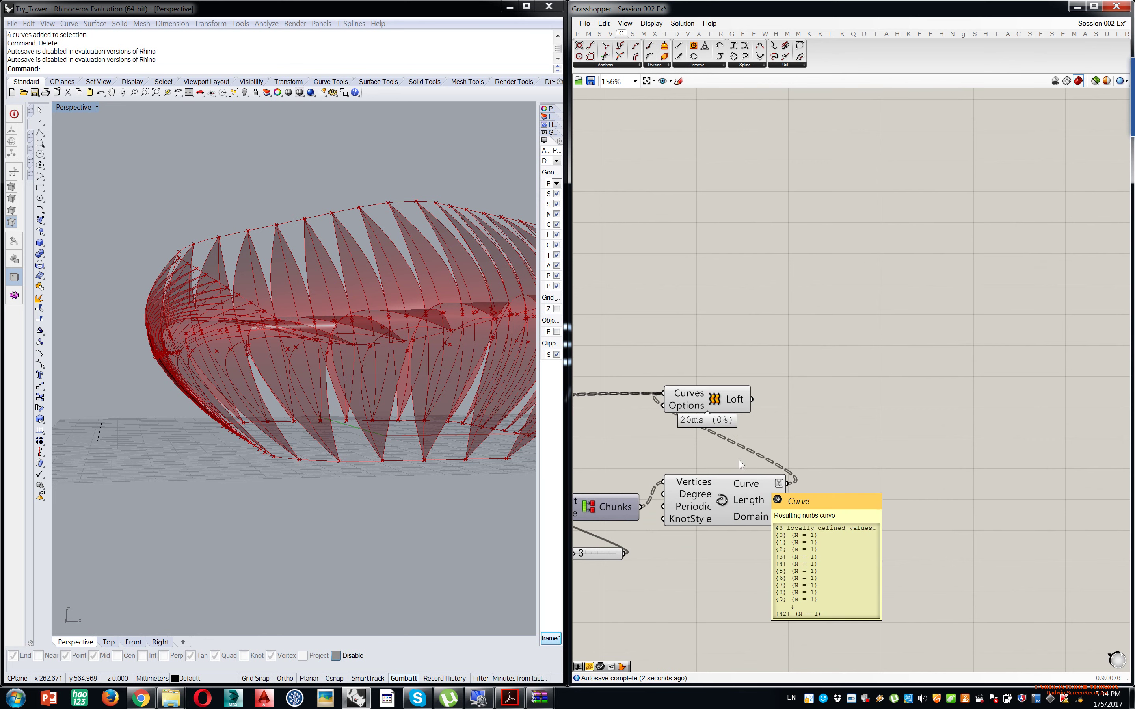
pyautogui.moveTo(691, 398)
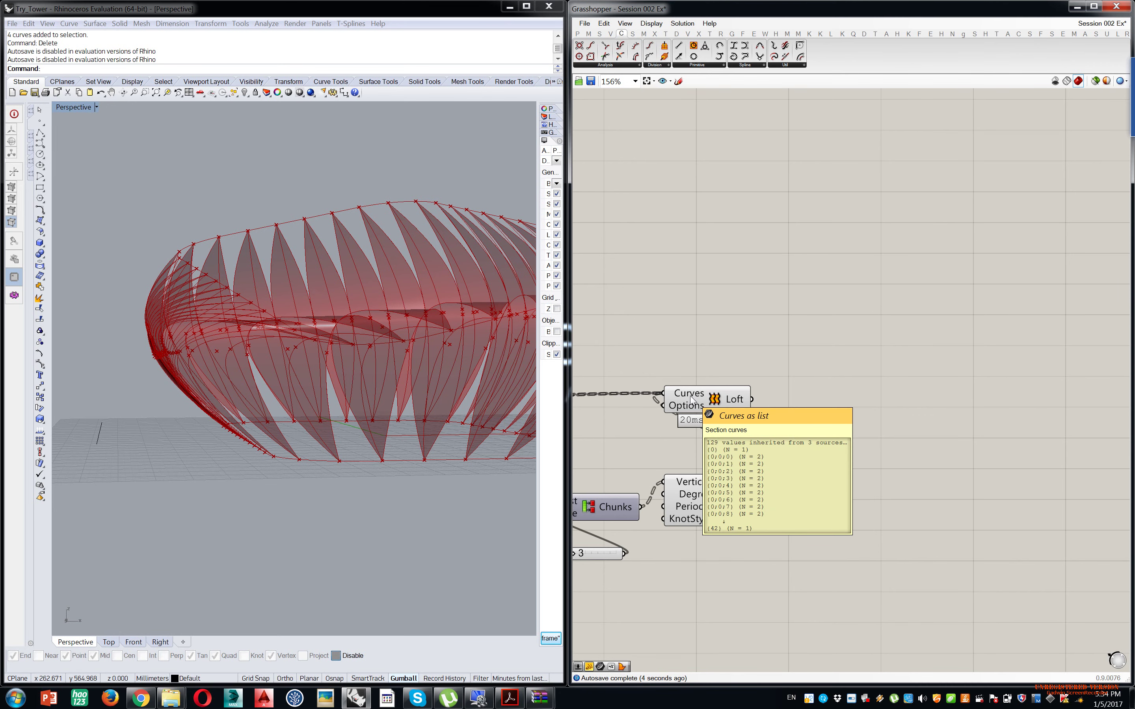
pyautogui.scroll(-4, 691, 398)
pyautogui.moveTo(690, 398); pyautogui.dragTo(927, 438, button='right')
pyautogui.moveTo(649, 414); pyautogui.dragTo(795, 421, button='right')
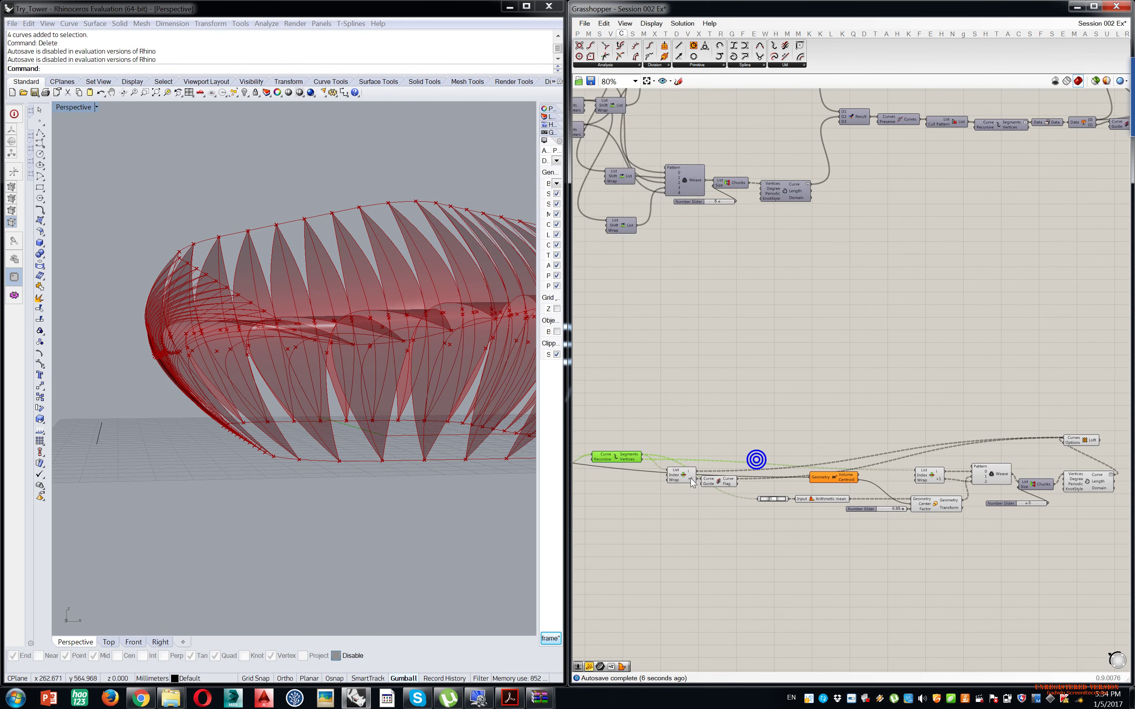
pyautogui.scroll(3, 696, 468)
pyautogui.rightClick(693, 463)
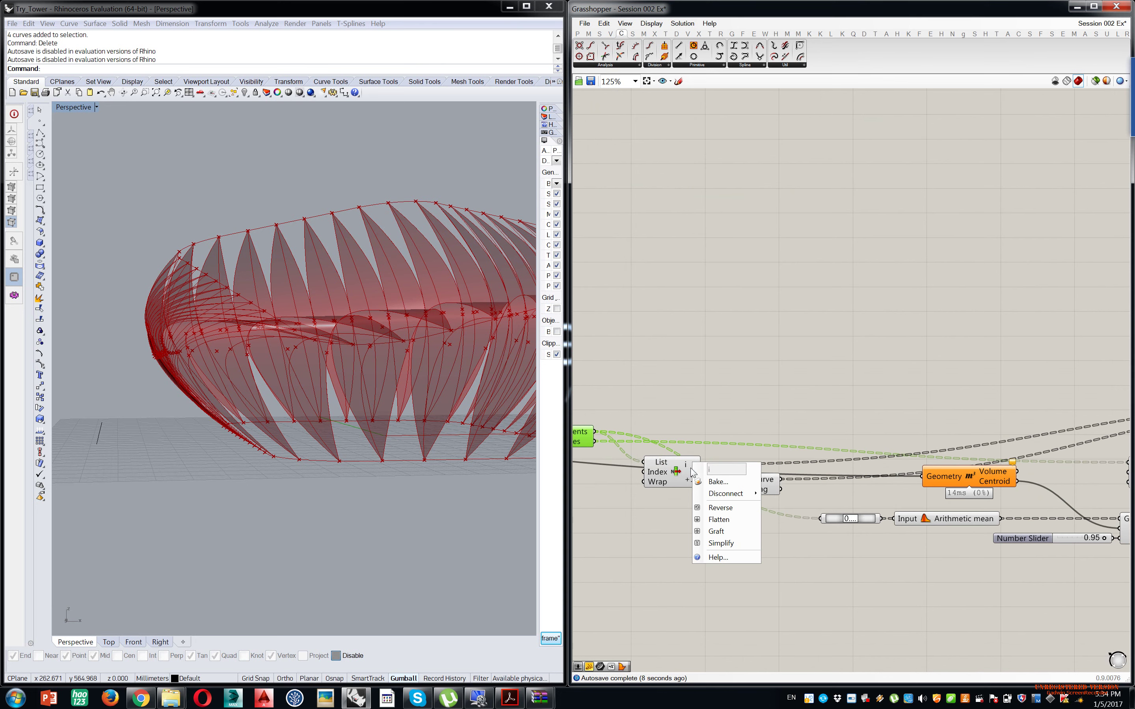
pyautogui.click(716, 532)
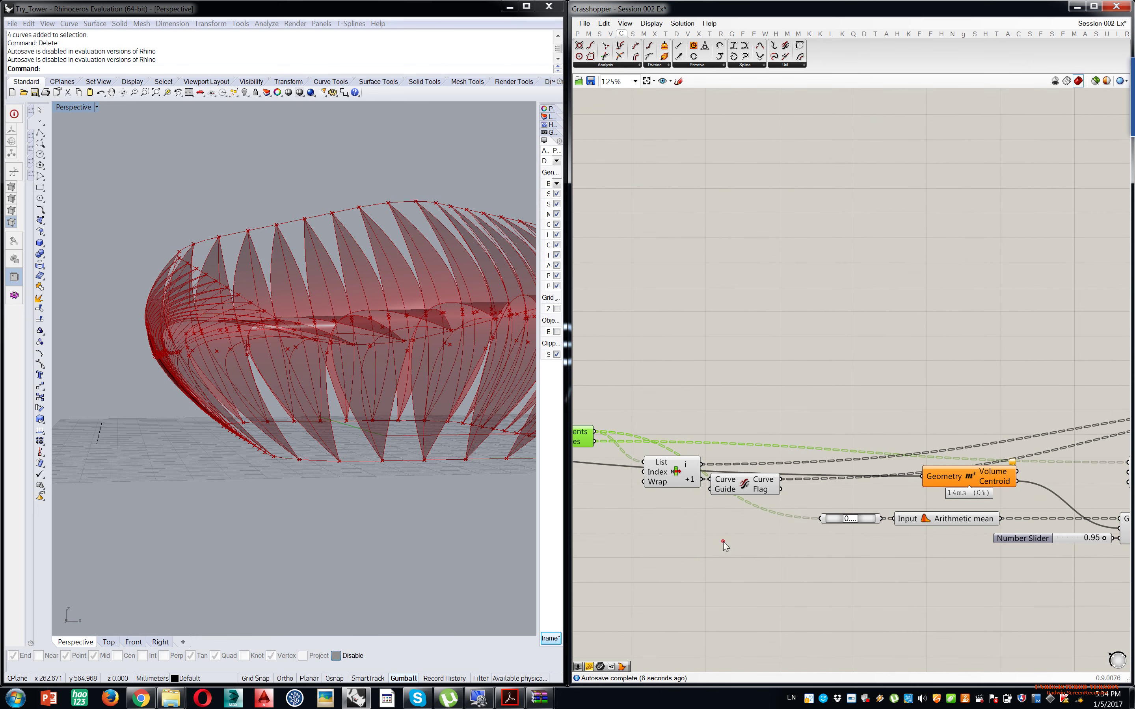
pyautogui.rightClick(770, 481)
pyautogui.click(800, 563)
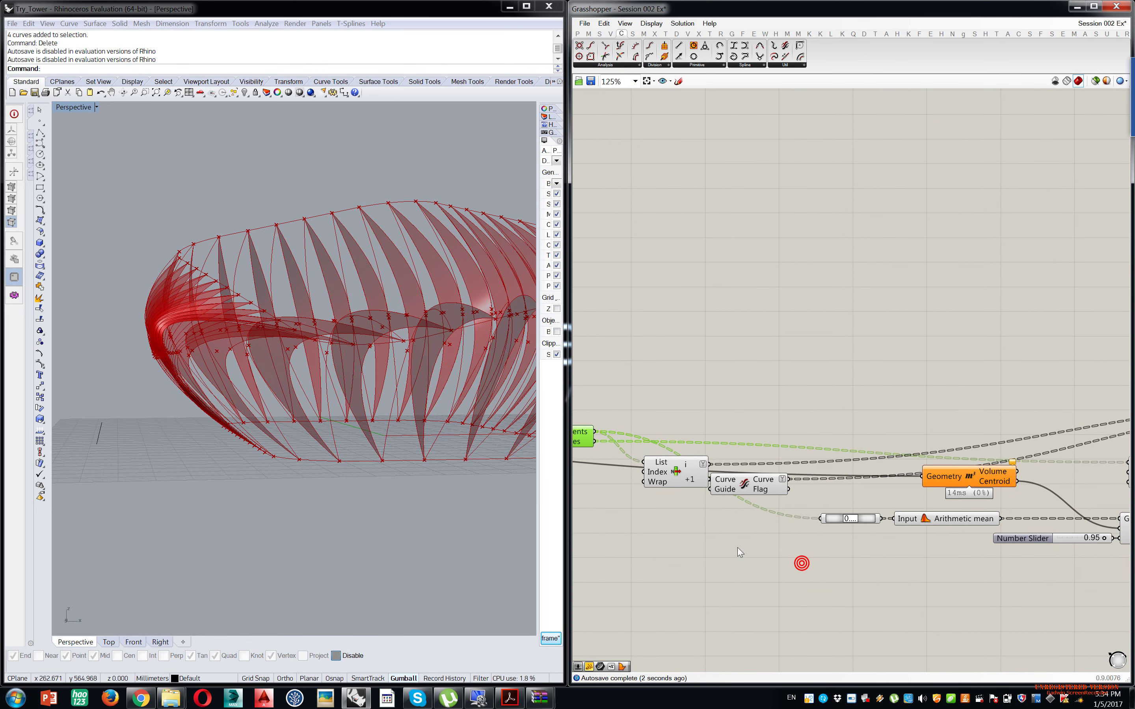
# - Examine the lofted leaves from several angles around the tower model
pyautogui.moveTo(362, 413); pyautogui.dragTo(217, 441, button='right')
pyautogui.scroll(5, 300, 429)
pyautogui.scroll(-4, 225, 418)
pyautogui.moveTo(232, 393); pyautogui.dragTo(321, 455, button='right')
pyautogui.keyDown('shift'); pyautogui.moveTo(320, 456); pyautogui.dragTo(300, 349, button='right'); pyautogui.keyUp('shift')
pyautogui.scroll(-5, 296, 375)
pyautogui.moveTo(271, 497); pyautogui.dragTo(335, 371, button='right')
pyautogui.keyDown('shift'); pyautogui.moveTo(338, 364); pyautogui.dragTo(319, 383, button='right'); pyautogui.keyUp('shift')
pyautogui.scroll(4, 303, 462)
# - Turn off the preview of the components feeding the Loft so that only the Loft stays displayed
pyautogui.scroll(-6, 841, 391)
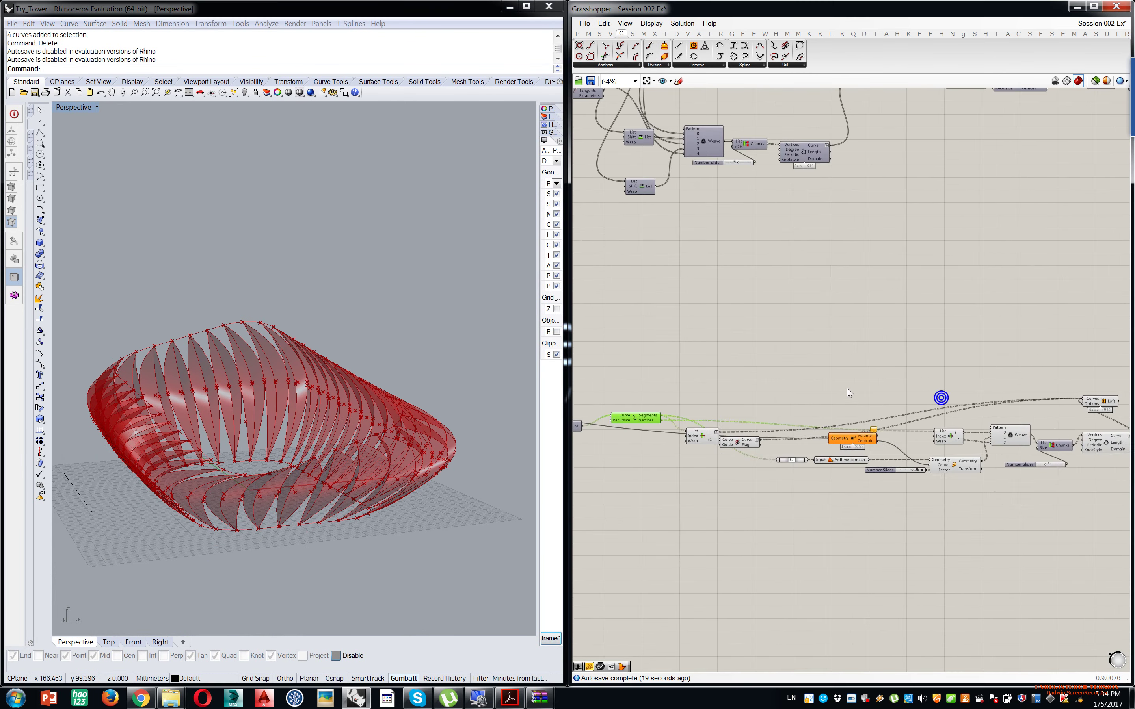
pyautogui.scroll(5, 973, 397)
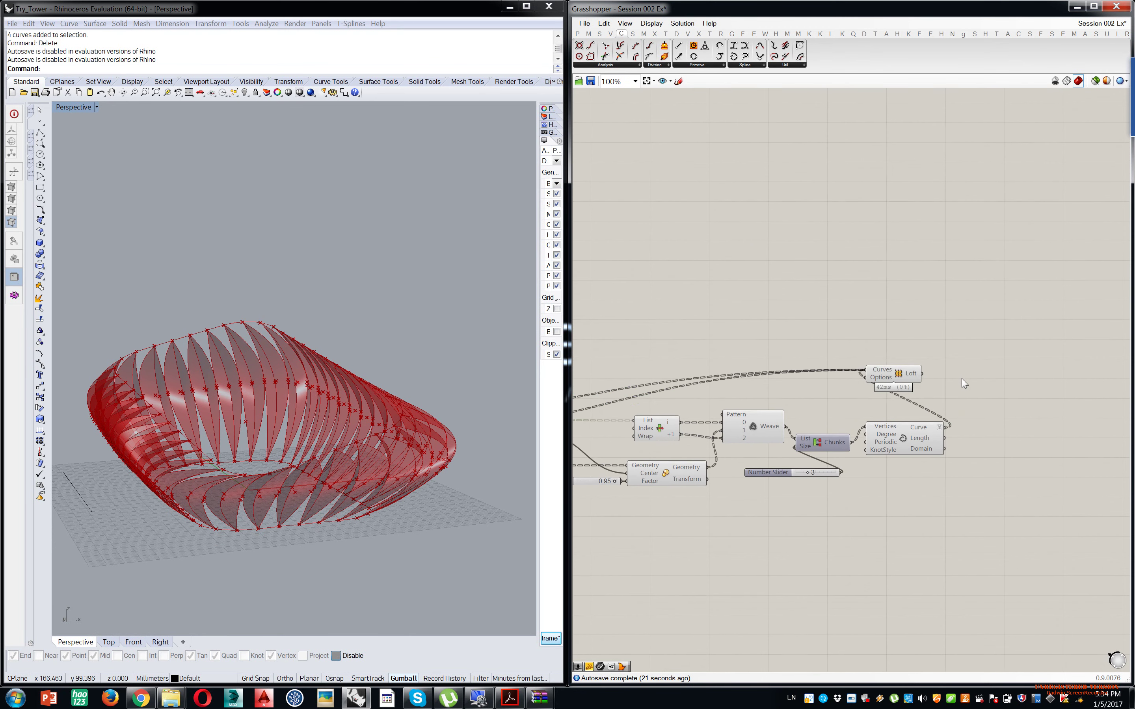
pyautogui.click(987, 382)
pyautogui.scroll(-3, 987, 382)
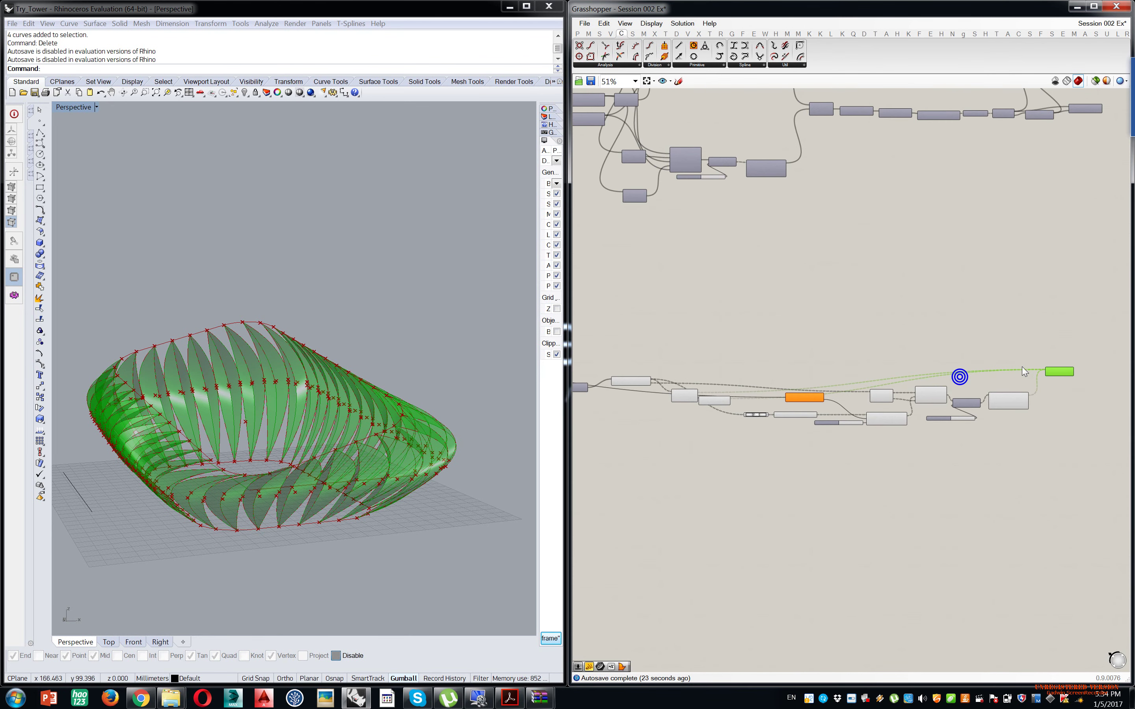
pyautogui.scroll(-2, 1017, 340)
pyautogui.moveTo(1026, 328); pyautogui.dragTo(690, 477)
pyautogui.click(814, 394)
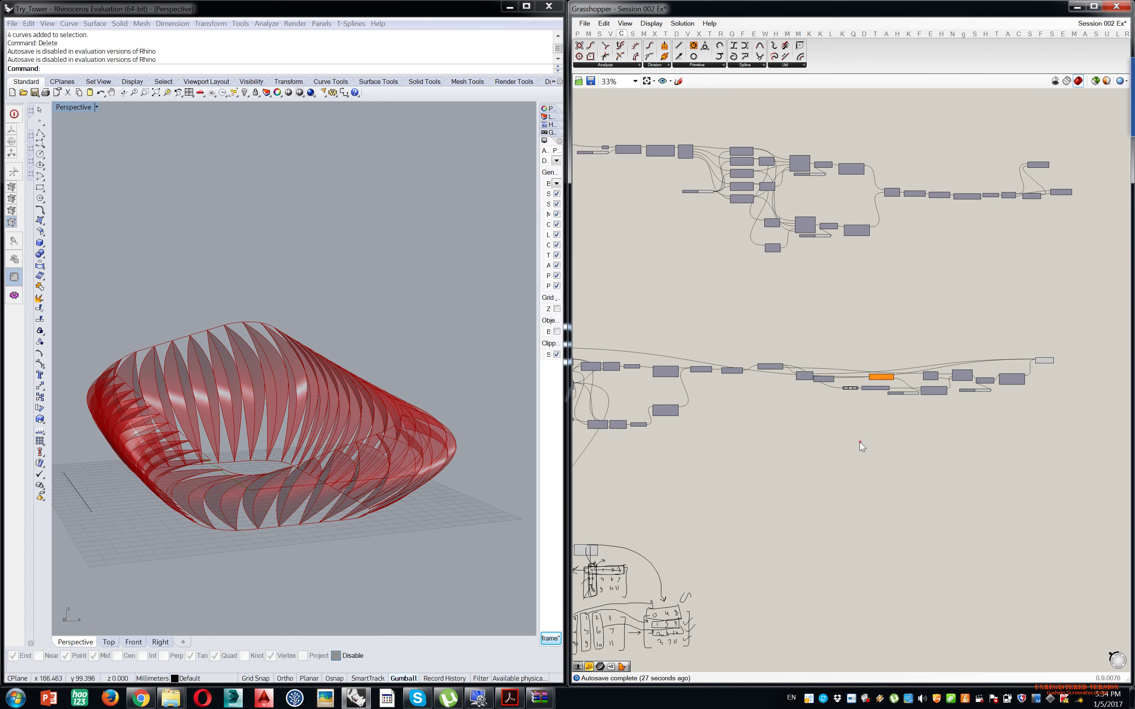
pyautogui.click(860, 443)
pyautogui.scroll(3, 322, 488)
pyautogui.moveTo(372, 476); pyautogui.dragTo(352, 507, button='right')
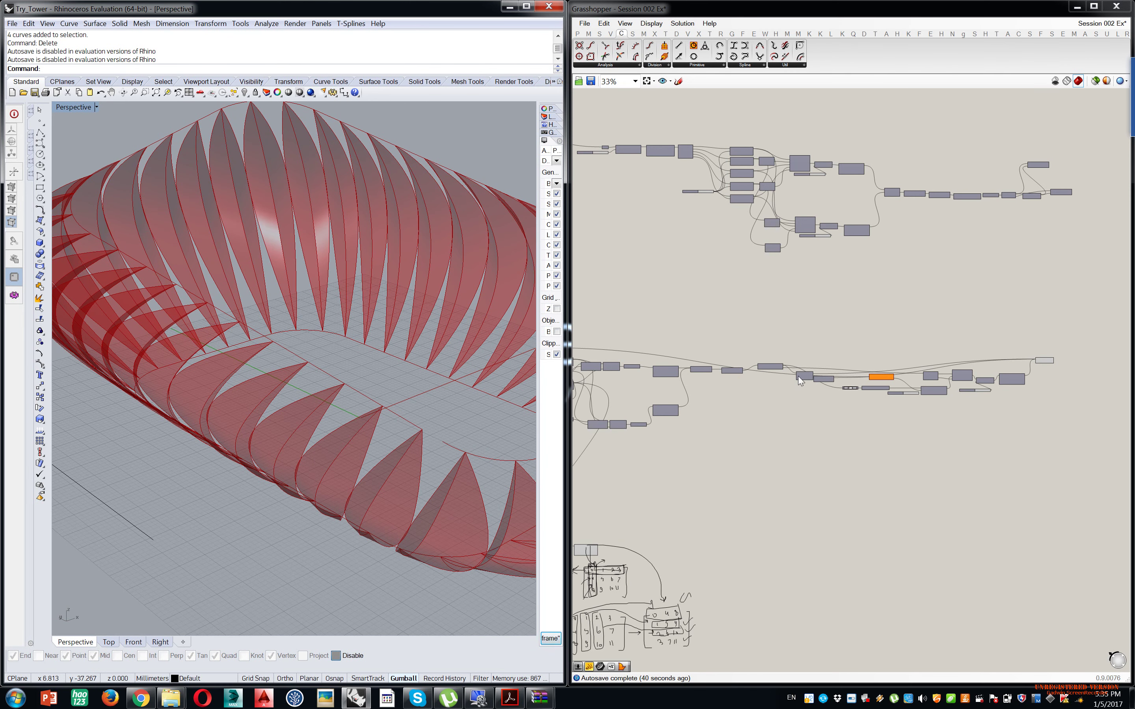
pyautogui.scroll(5, 833, 387)
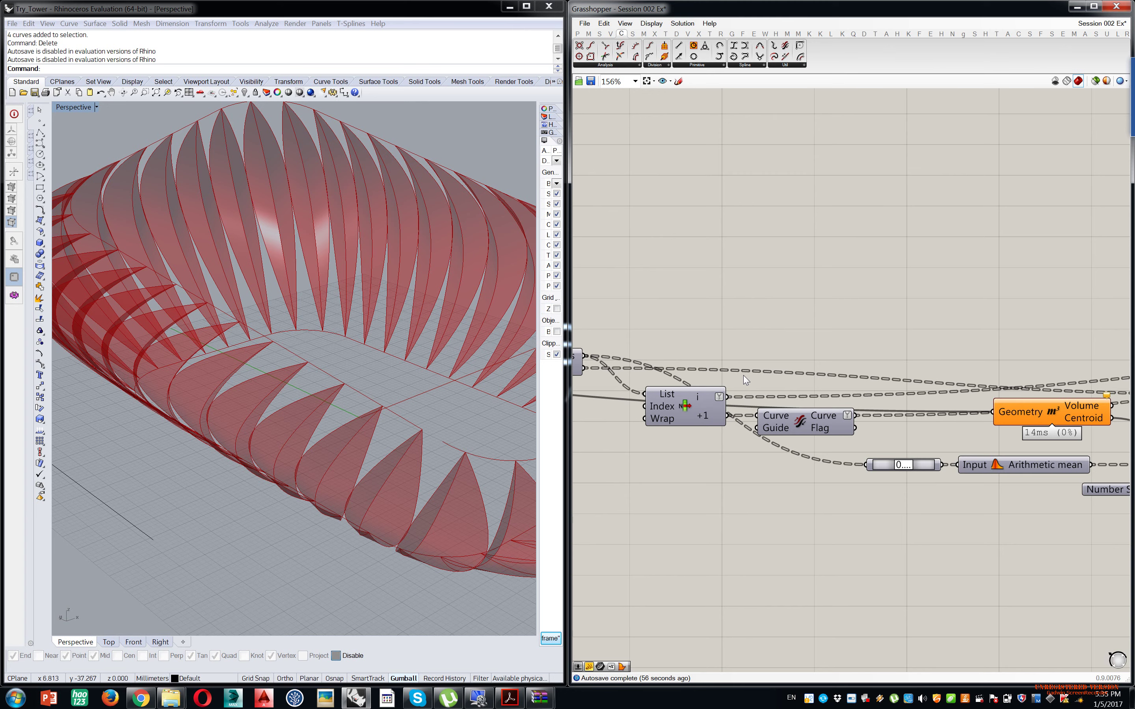
pyautogui.scroll(-8, 905, 303)
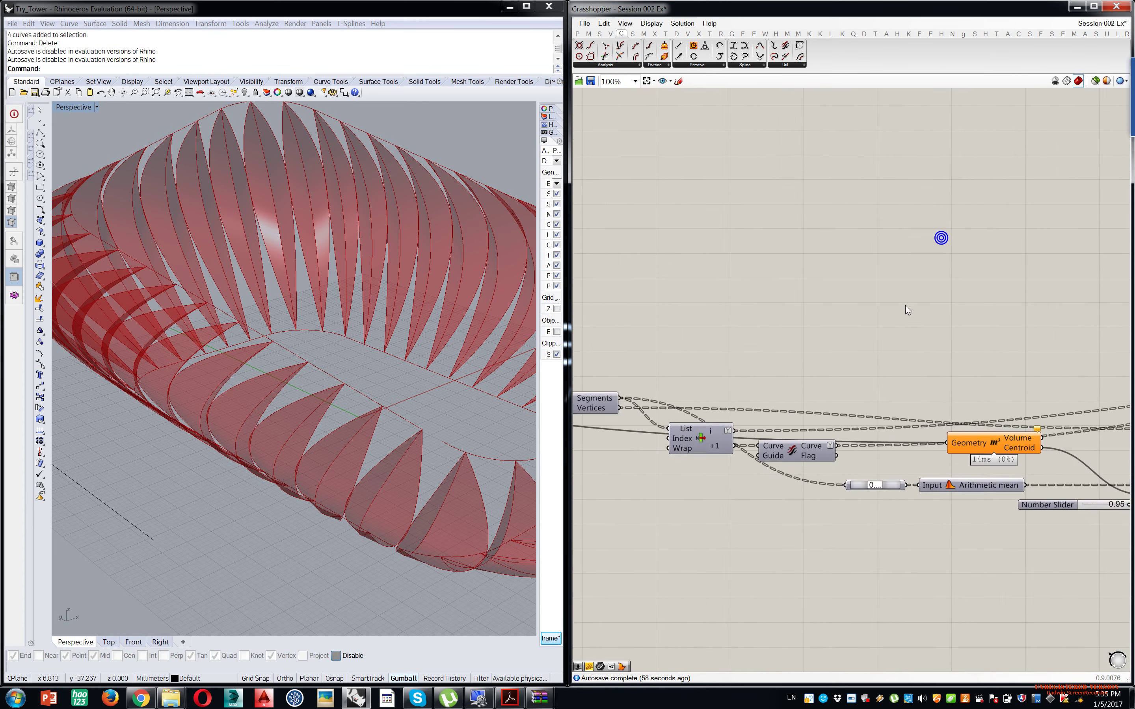